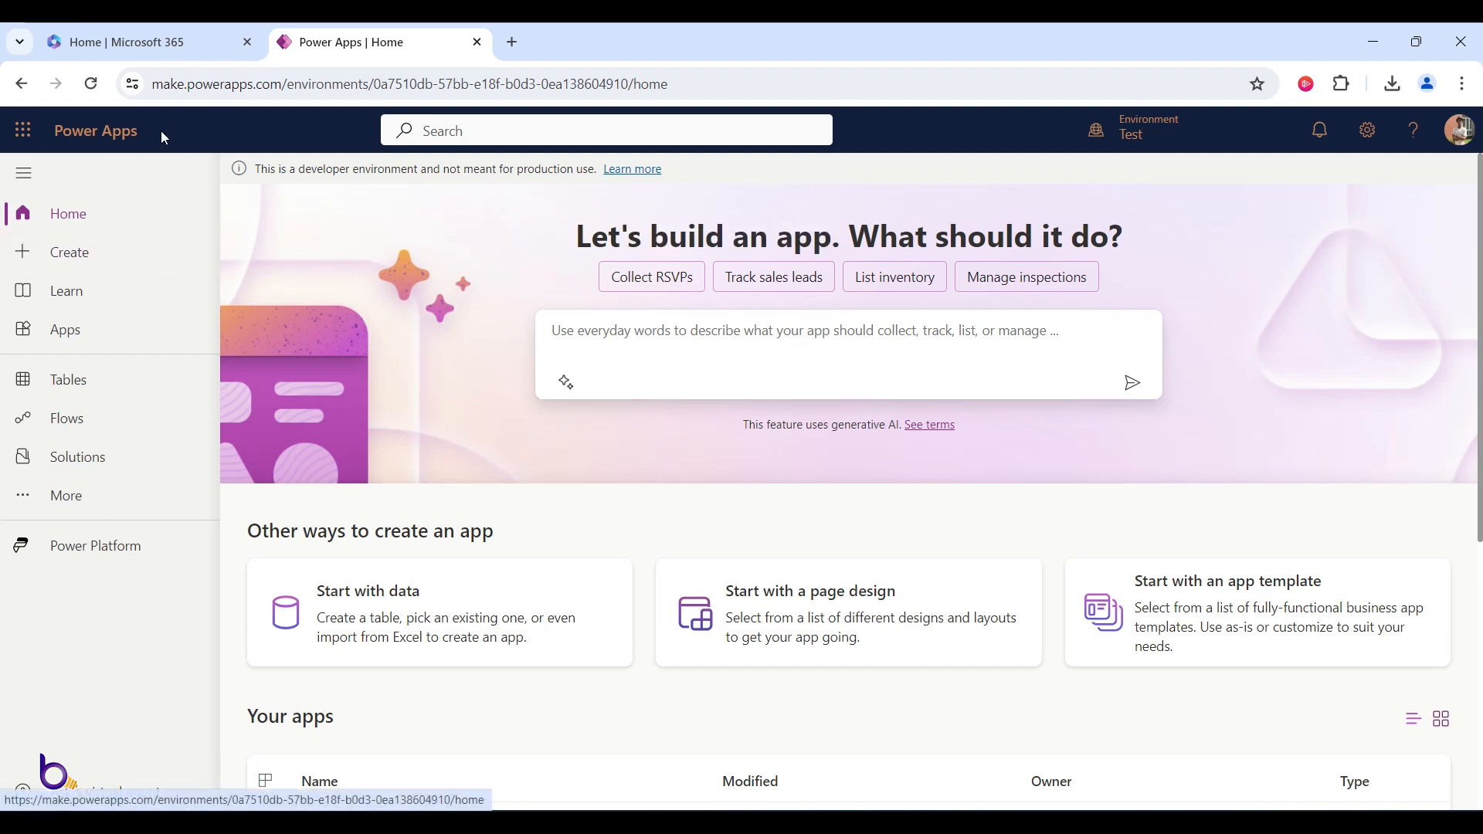
- Create a blank canvas app in phone format from the page designs and dismiss the welcome dialog so it is not shown again
left_click_drag(152, 84, 327, 83)
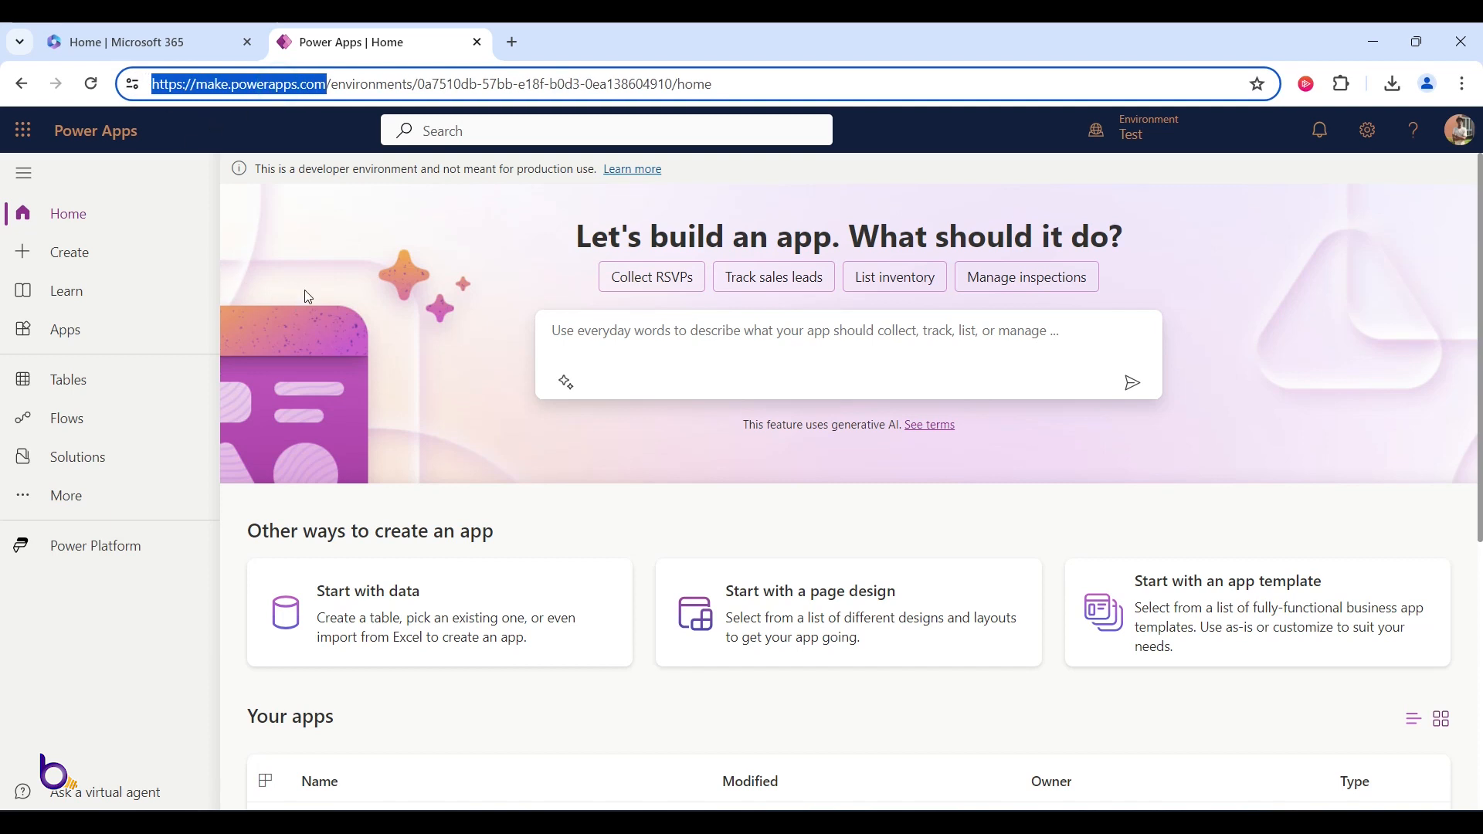
left_click(86, 215)
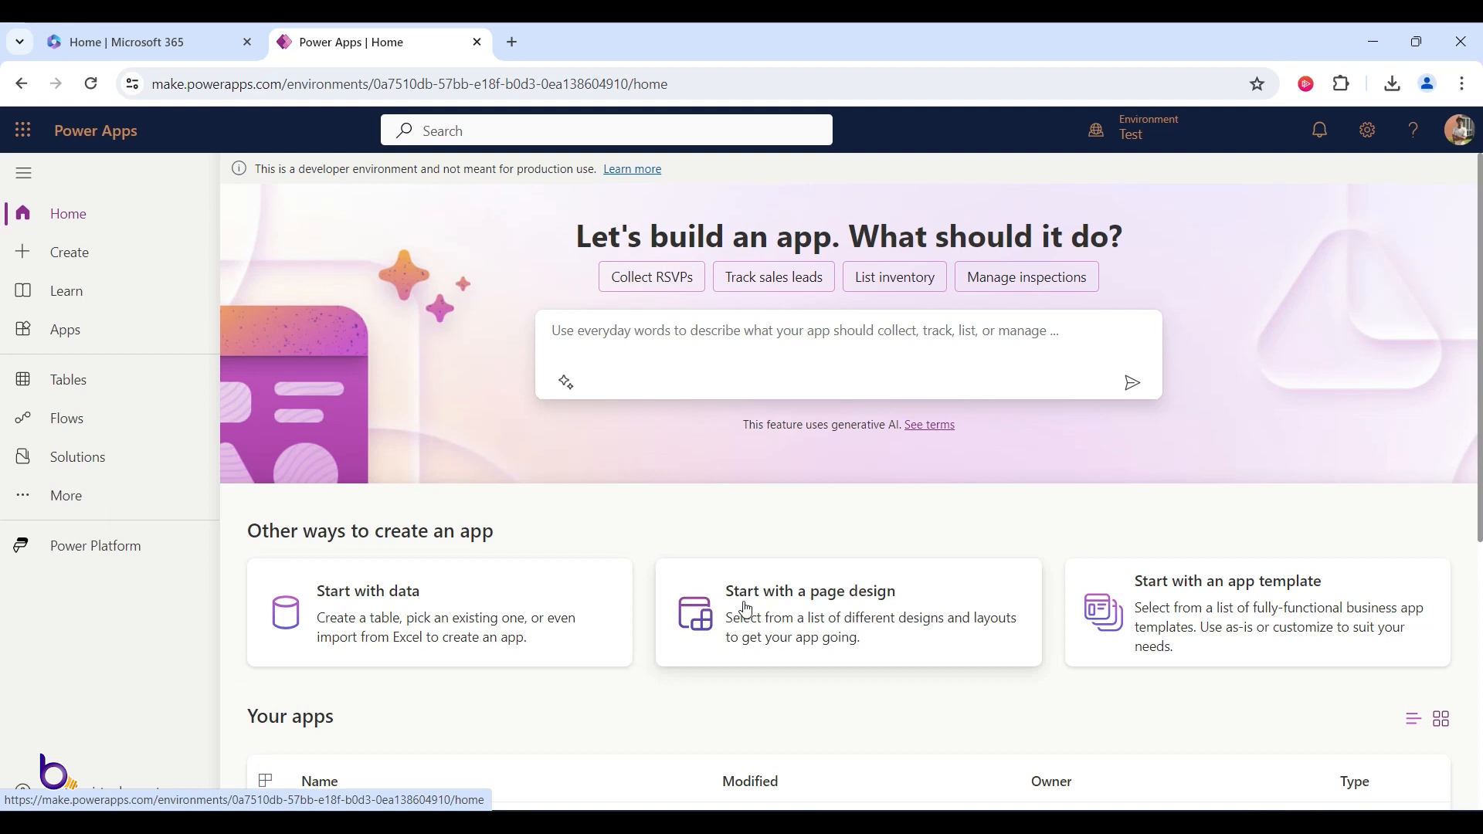
left_click(873, 602)
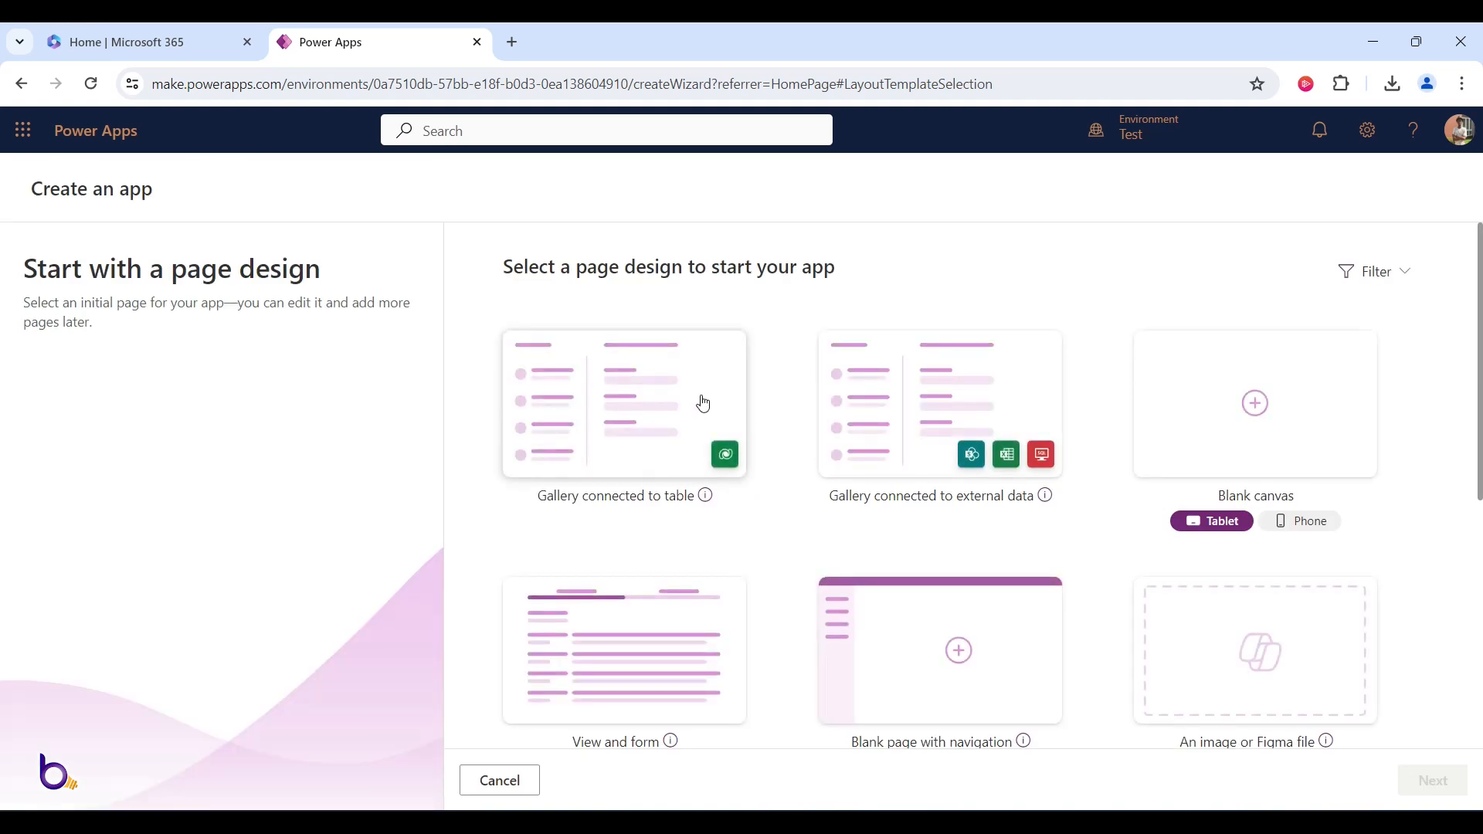
left_click(1303, 522)
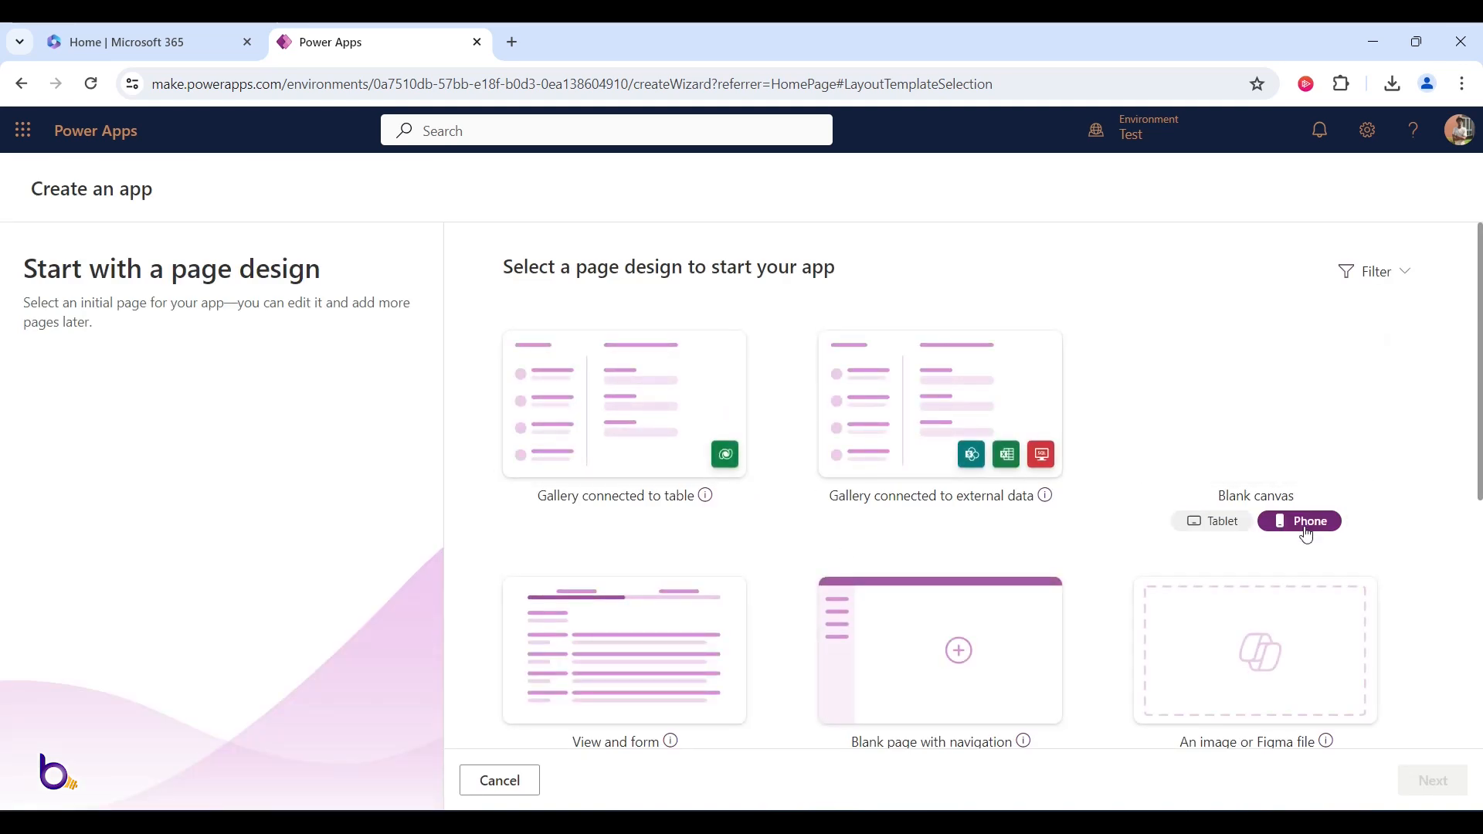
left_click(1259, 410)
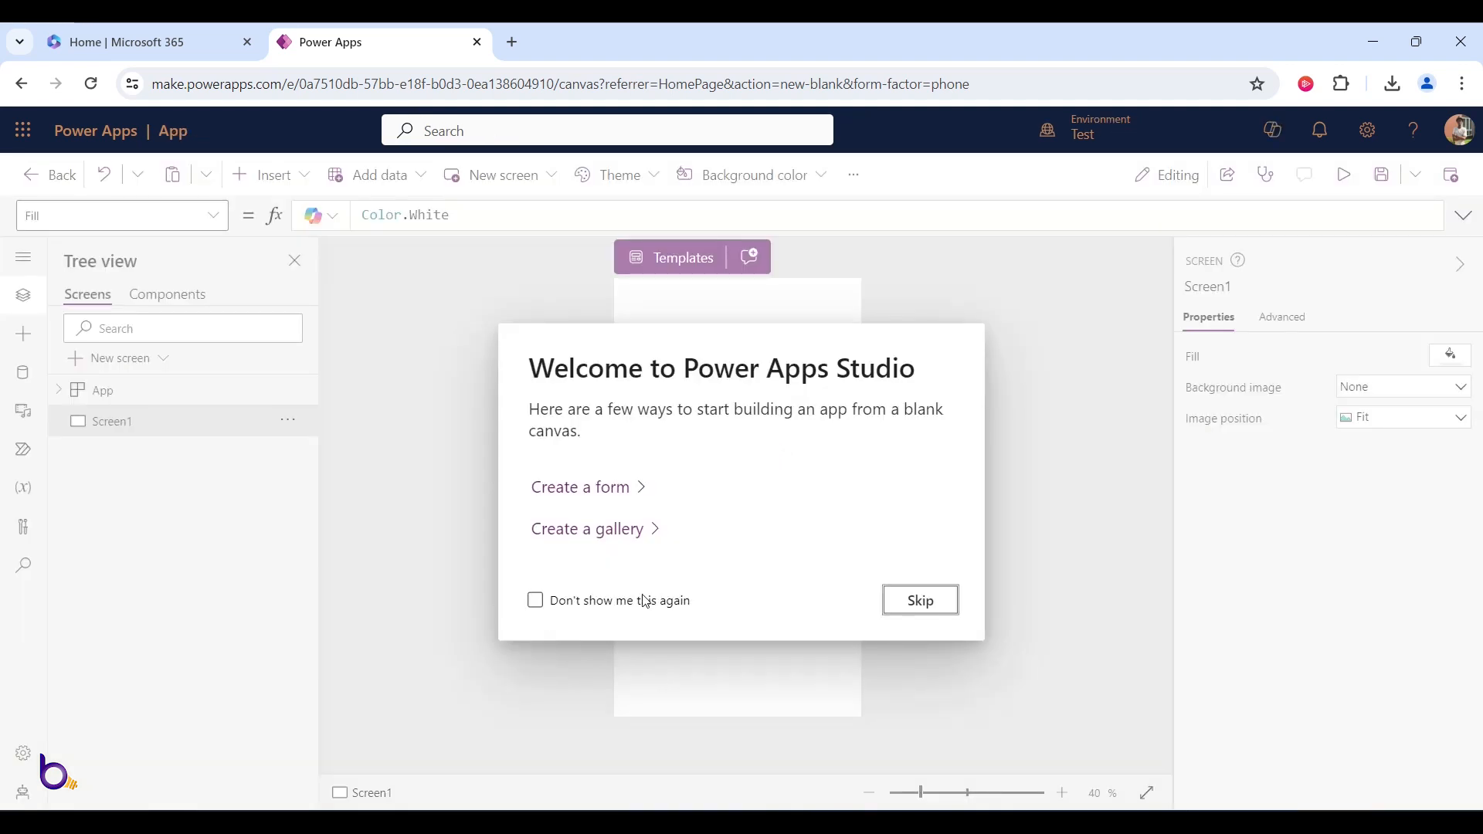
left_click(616, 608)
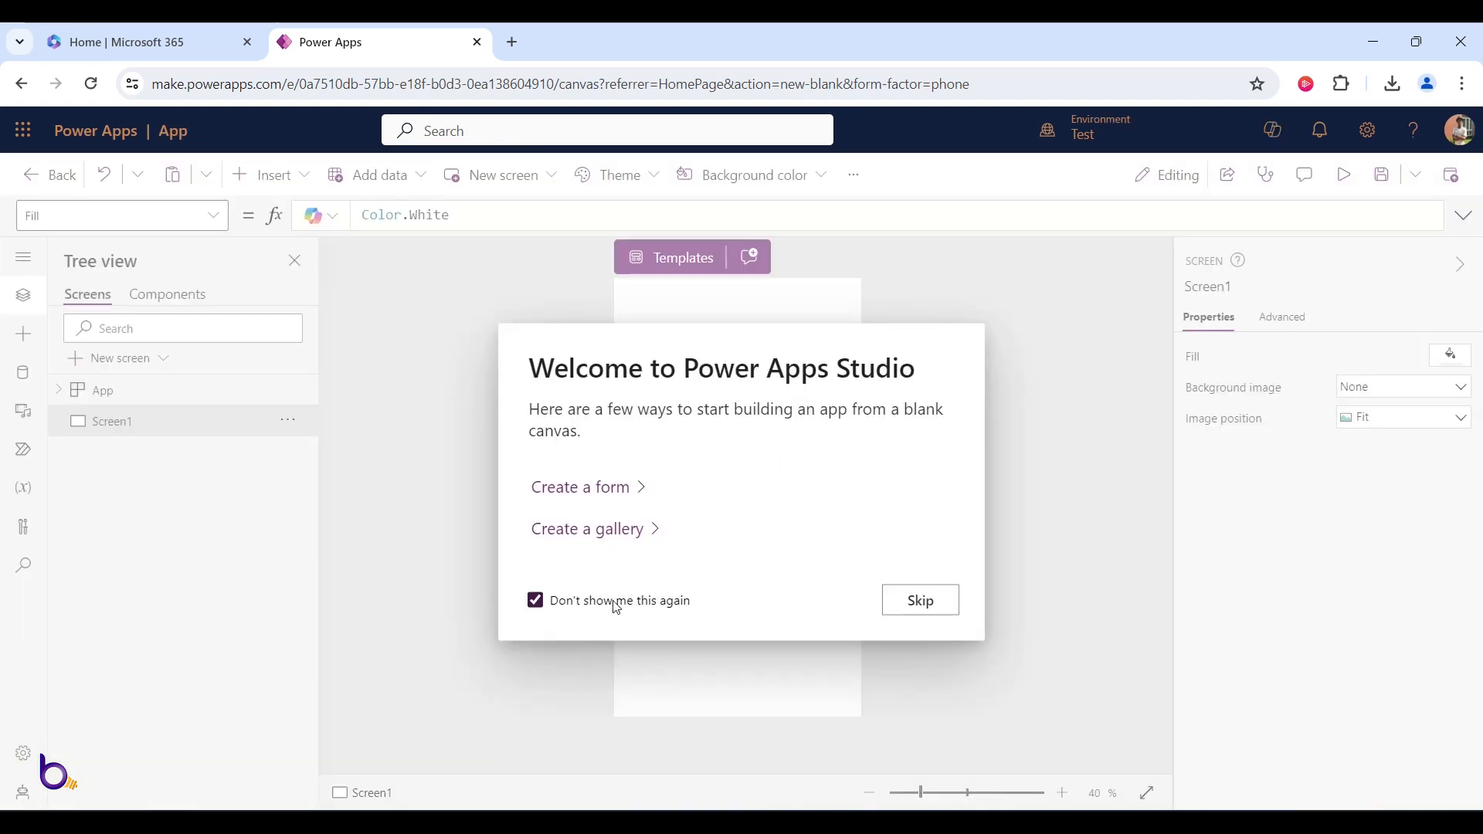
left_click(921, 601)
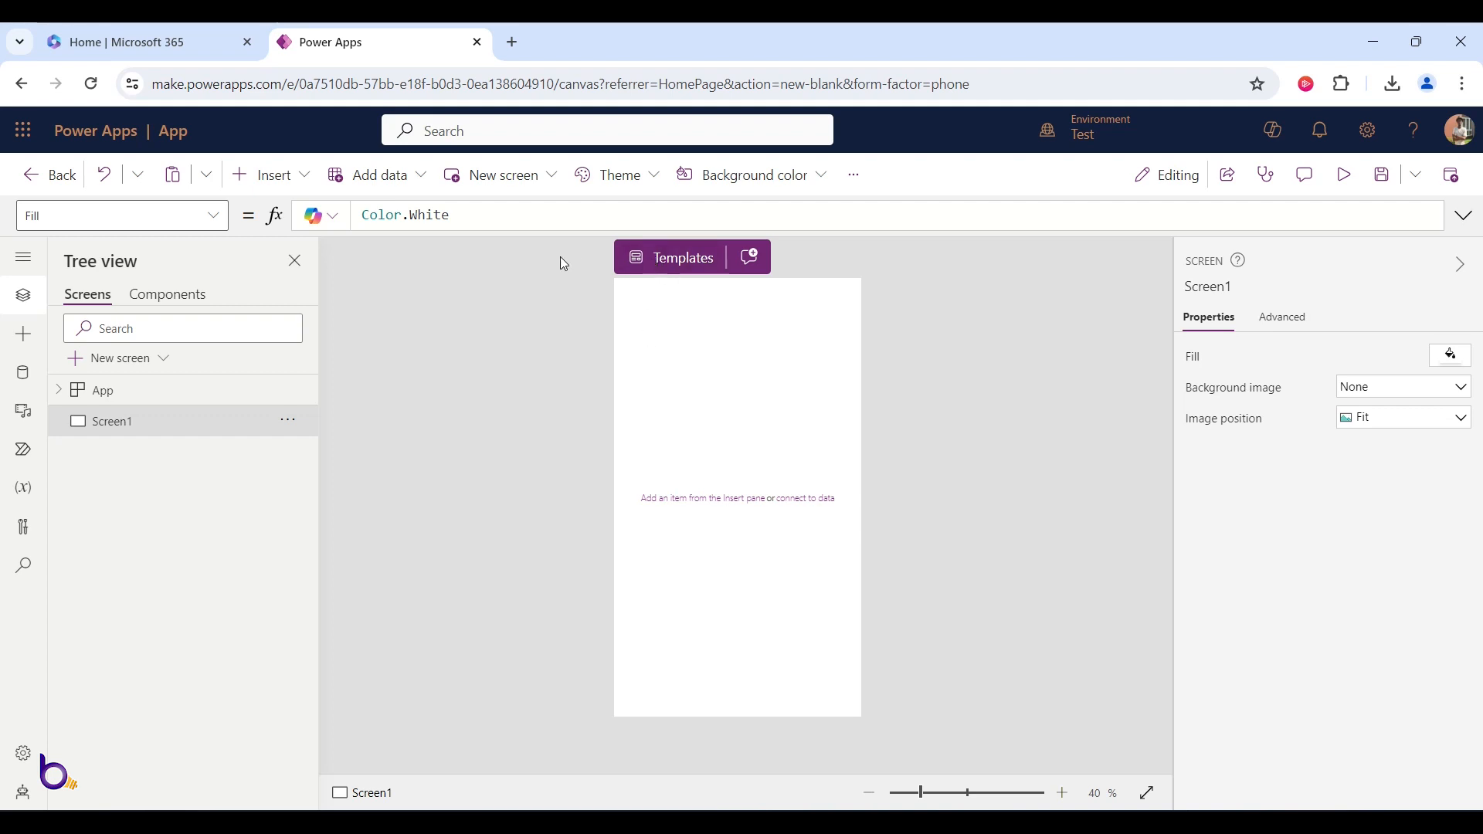
left_click(331, 224)
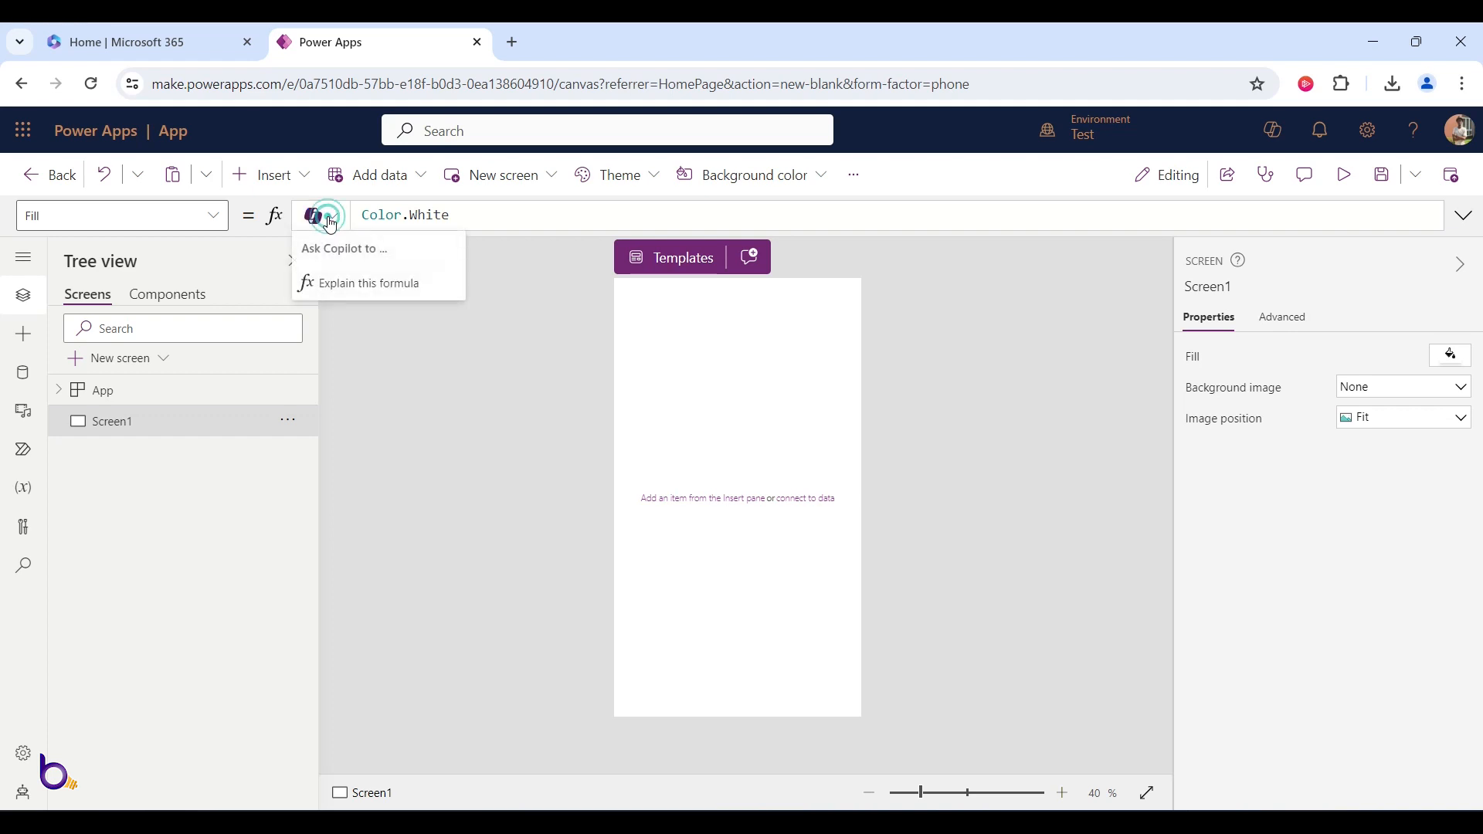
left_click(333, 217)
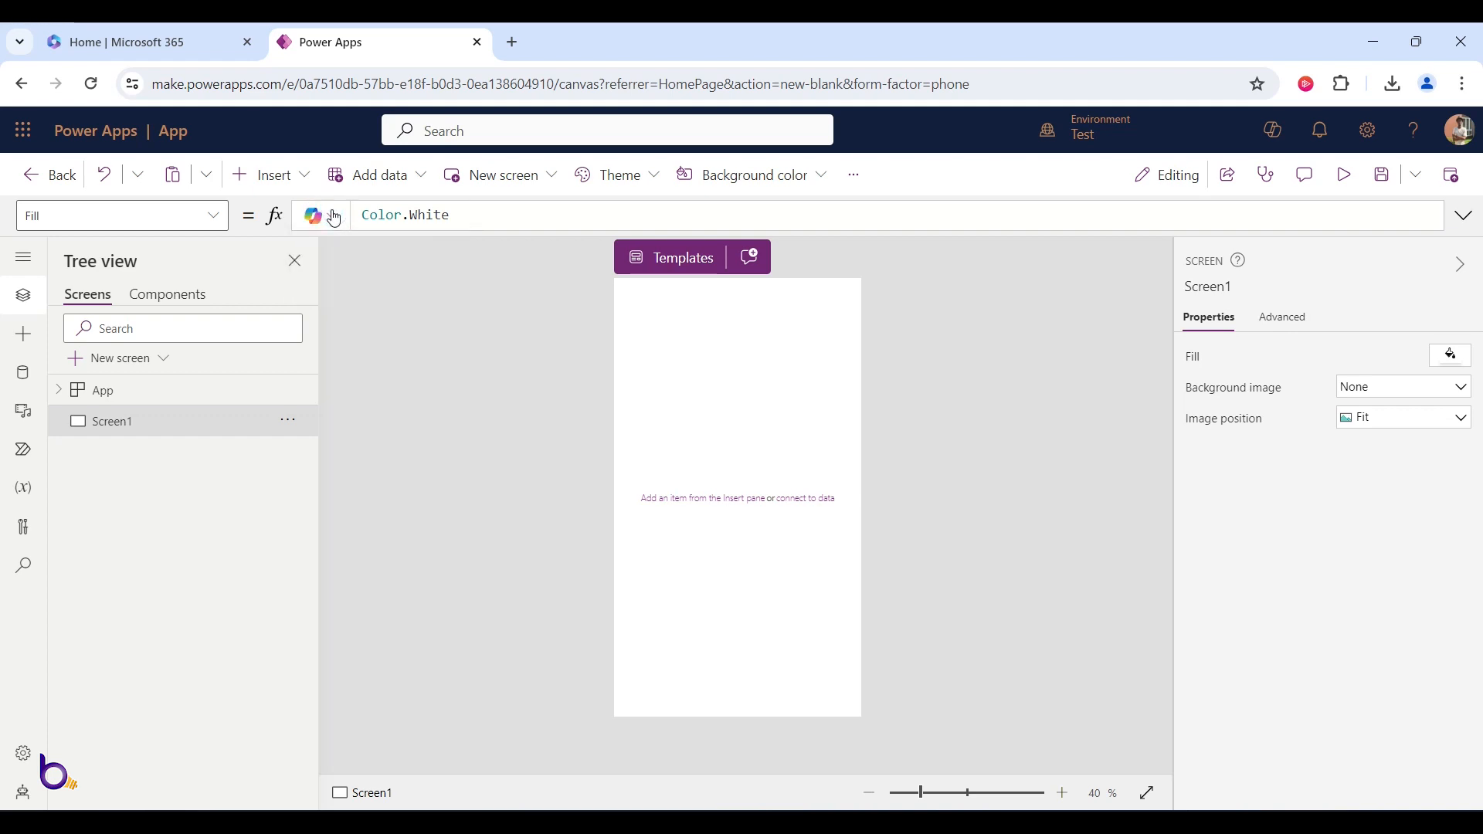
- Create a new component in the app and rename it DownMenu
left_click(171, 304)
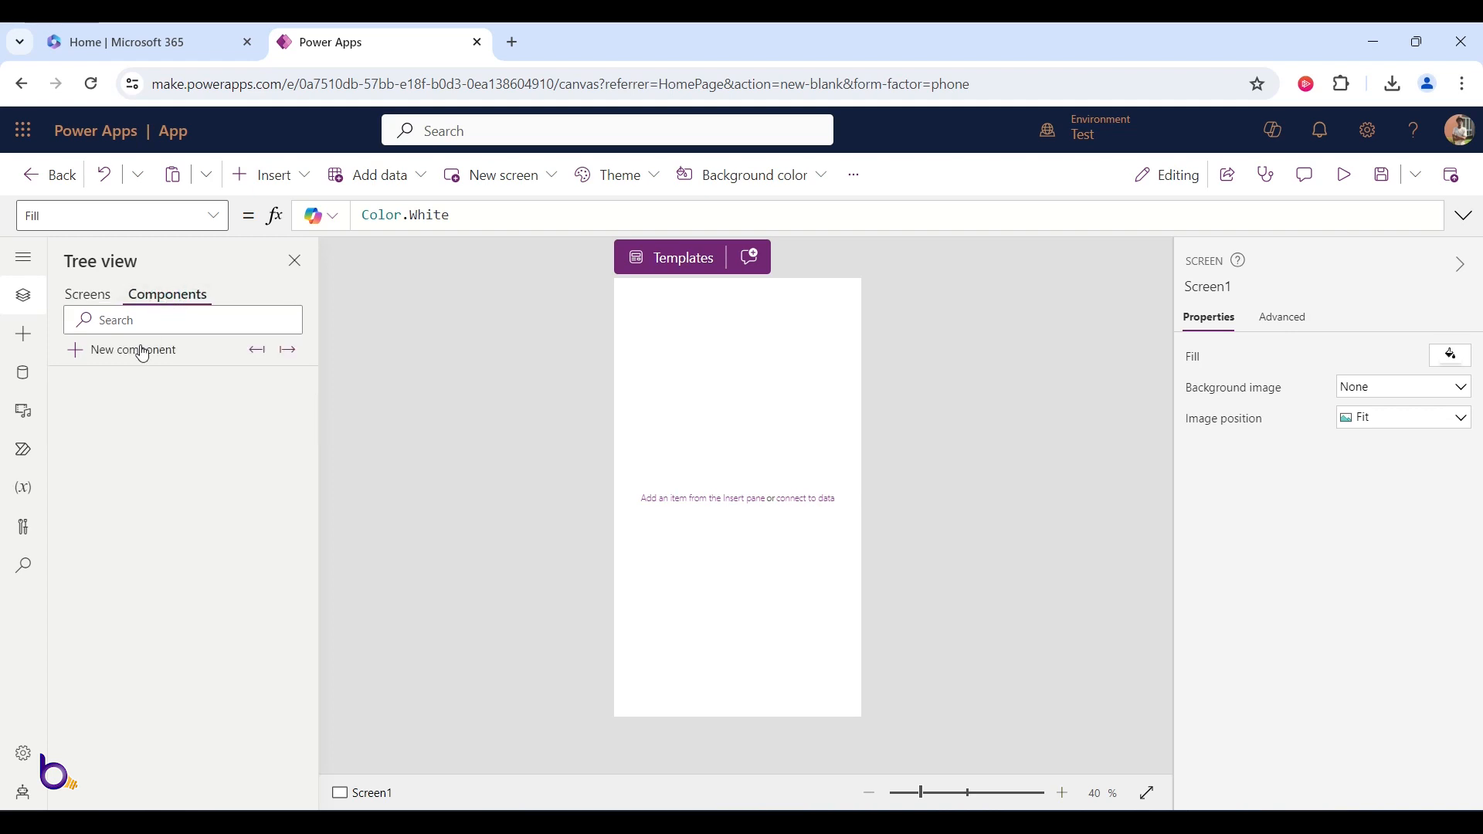
left_click(120, 357)
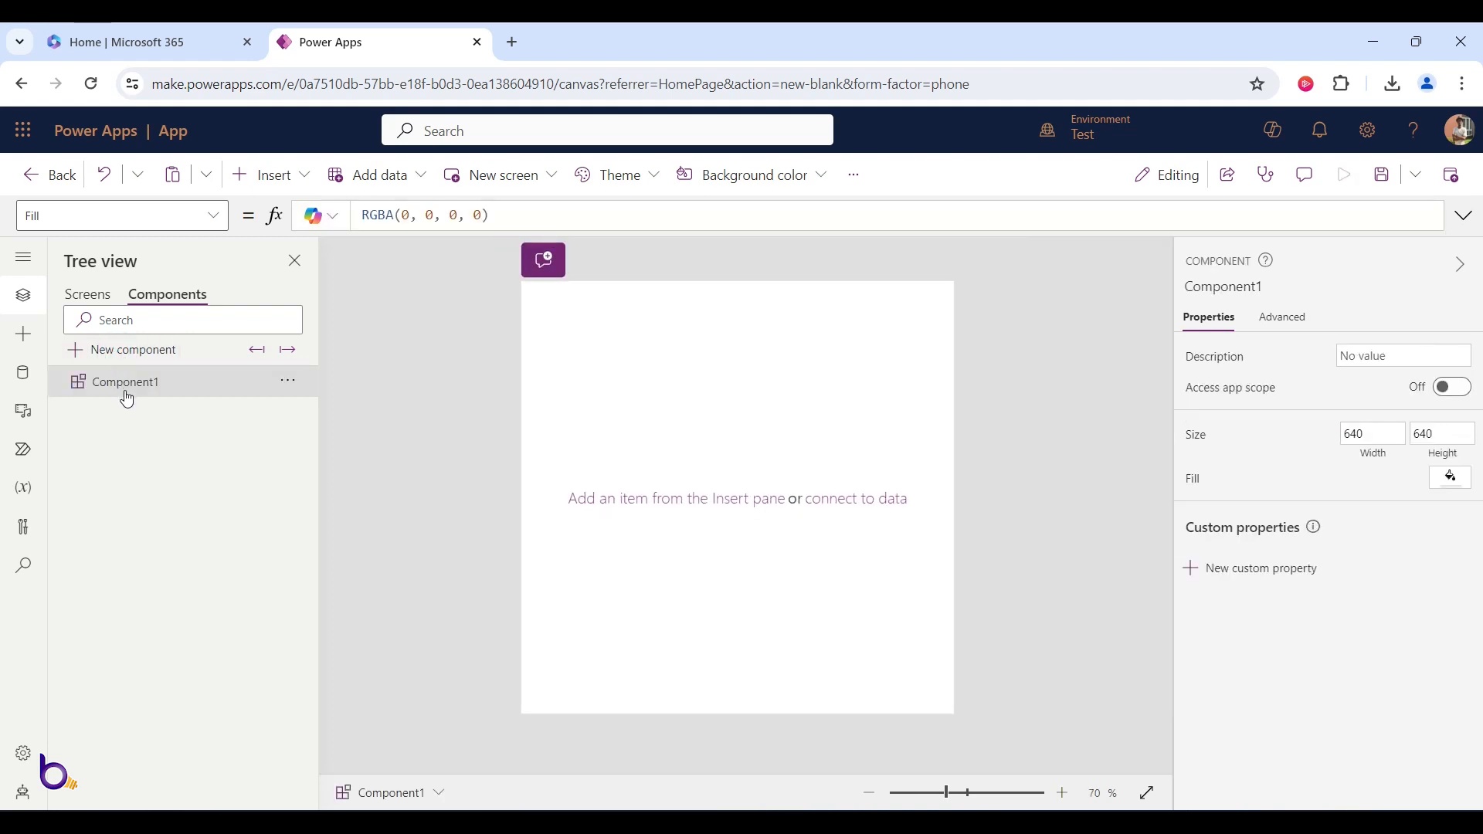
left_click(286, 383)
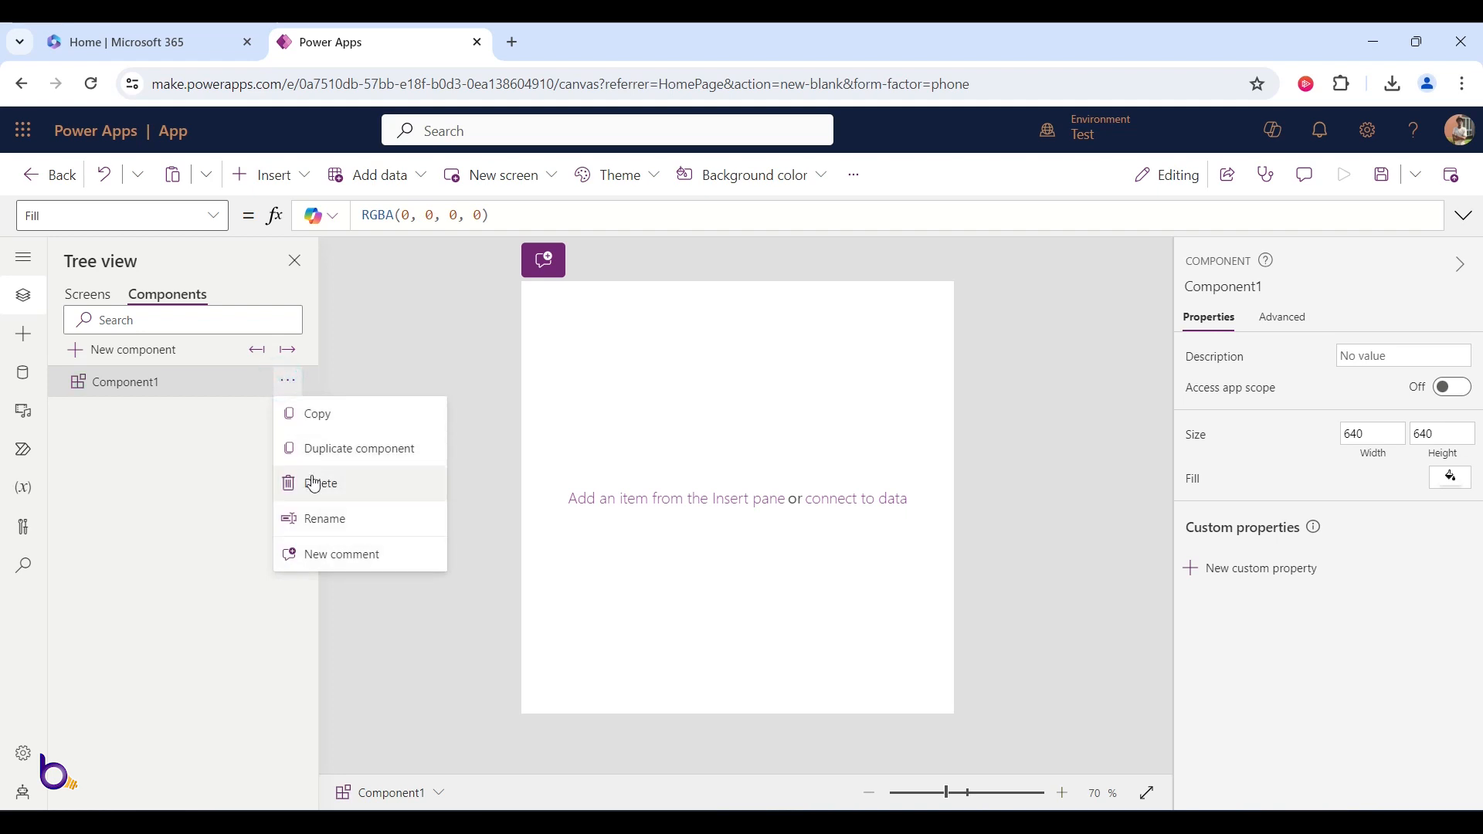
left_click(318, 518)
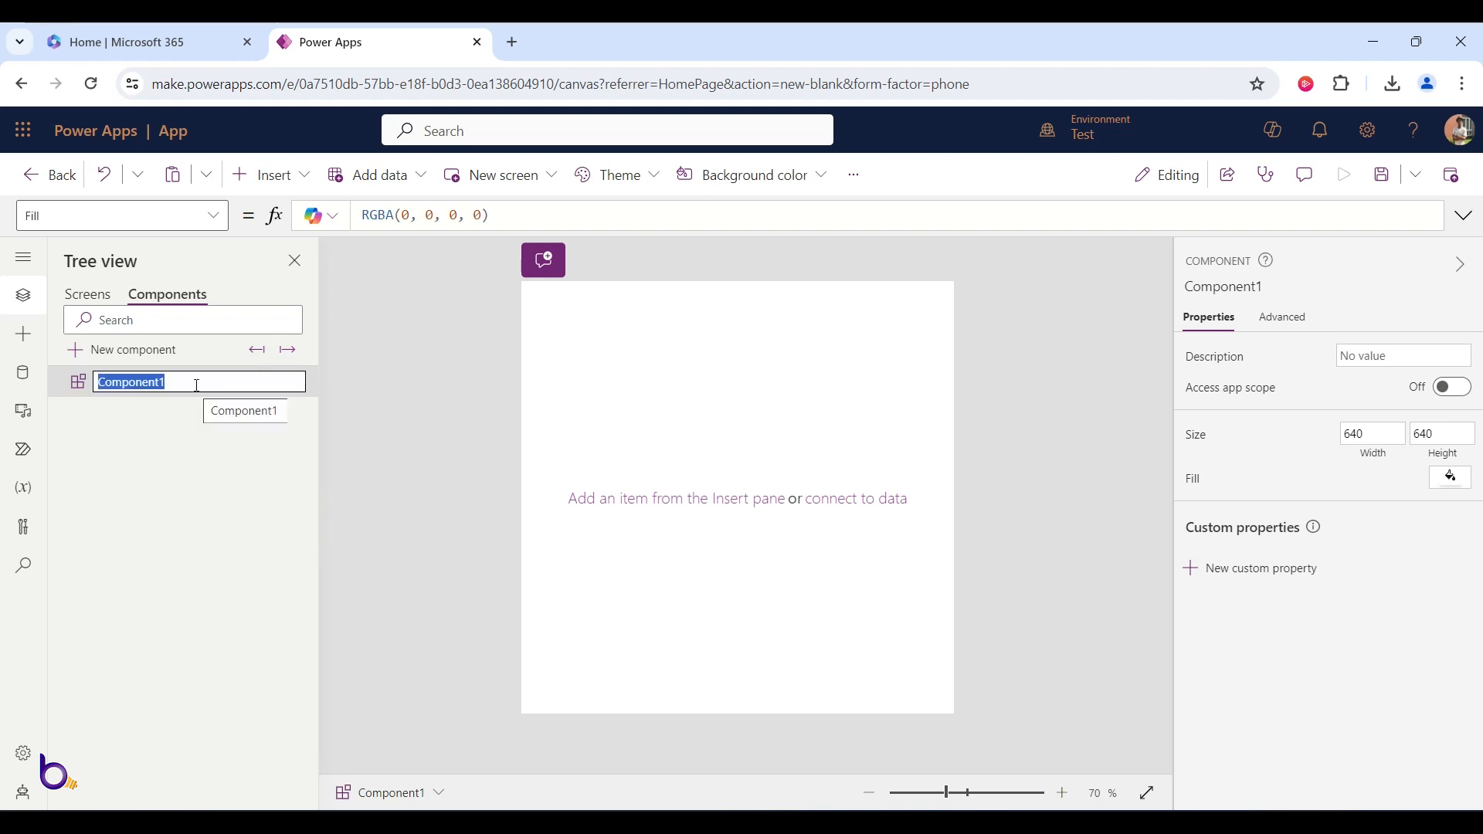
type("DownMenu")
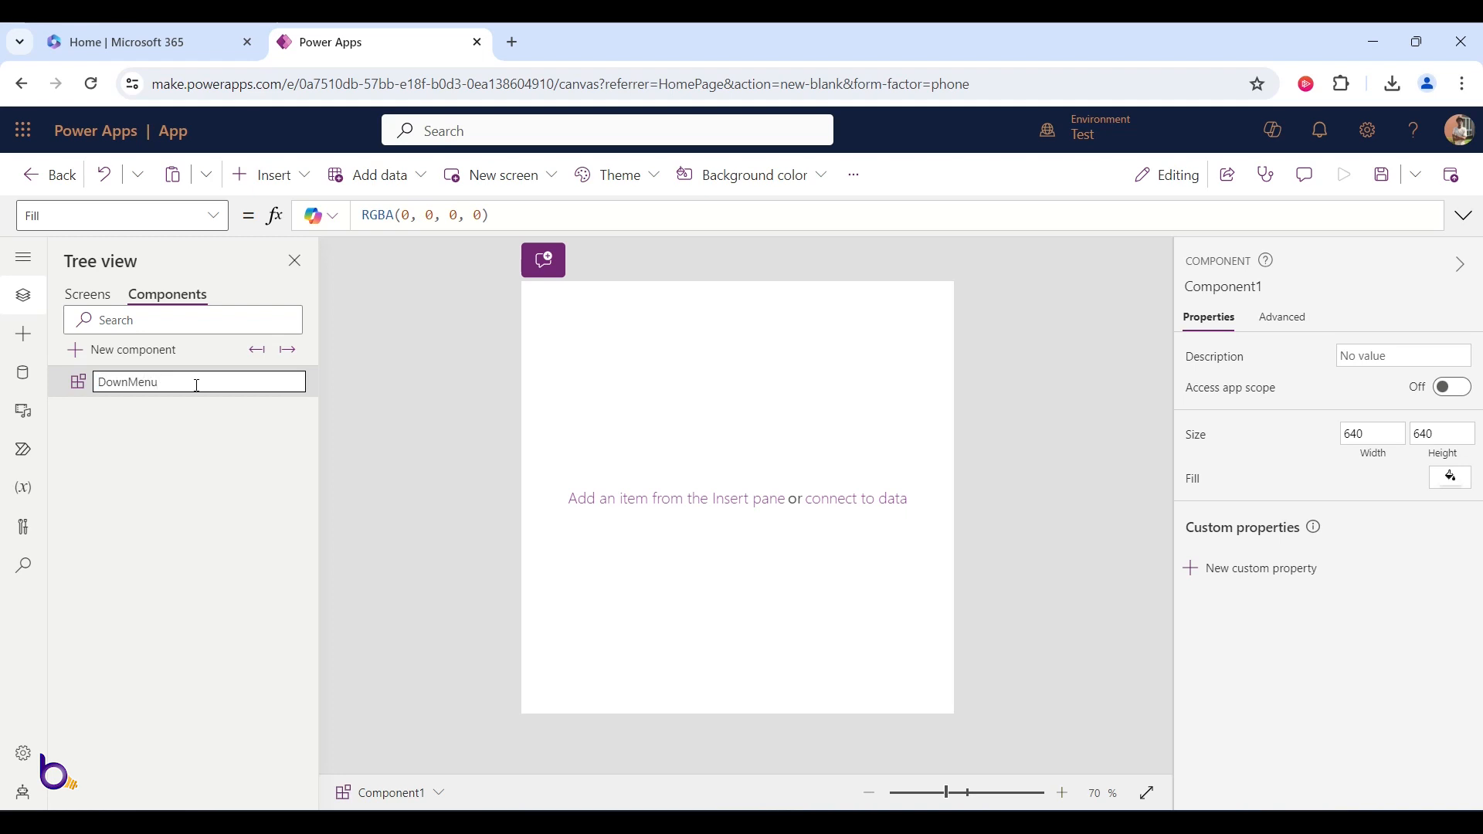
left_click(193, 424)
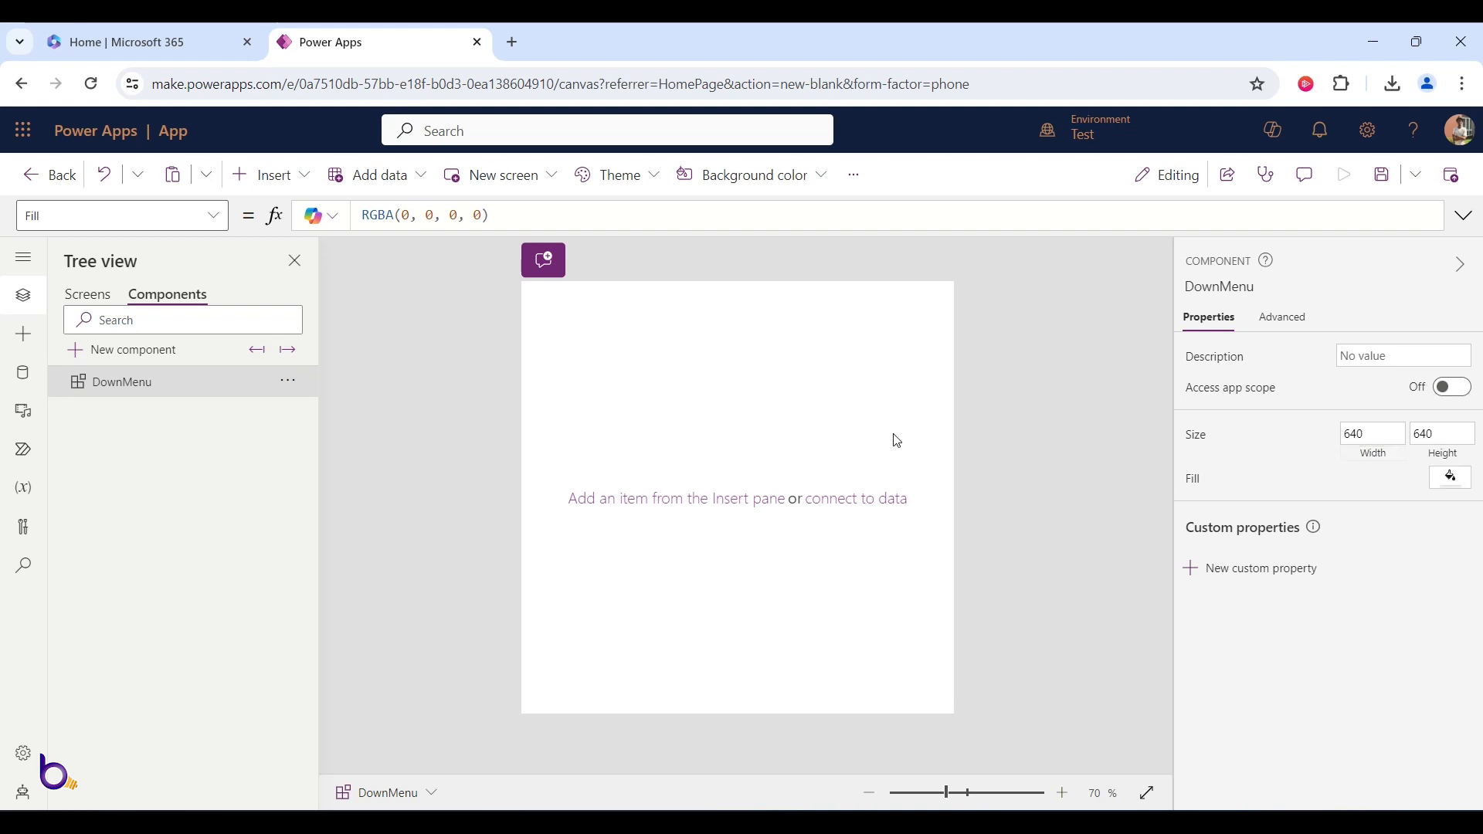
- Set the DownMenu component's Width property to the formula App.DesignWidth
left_click(214, 215)
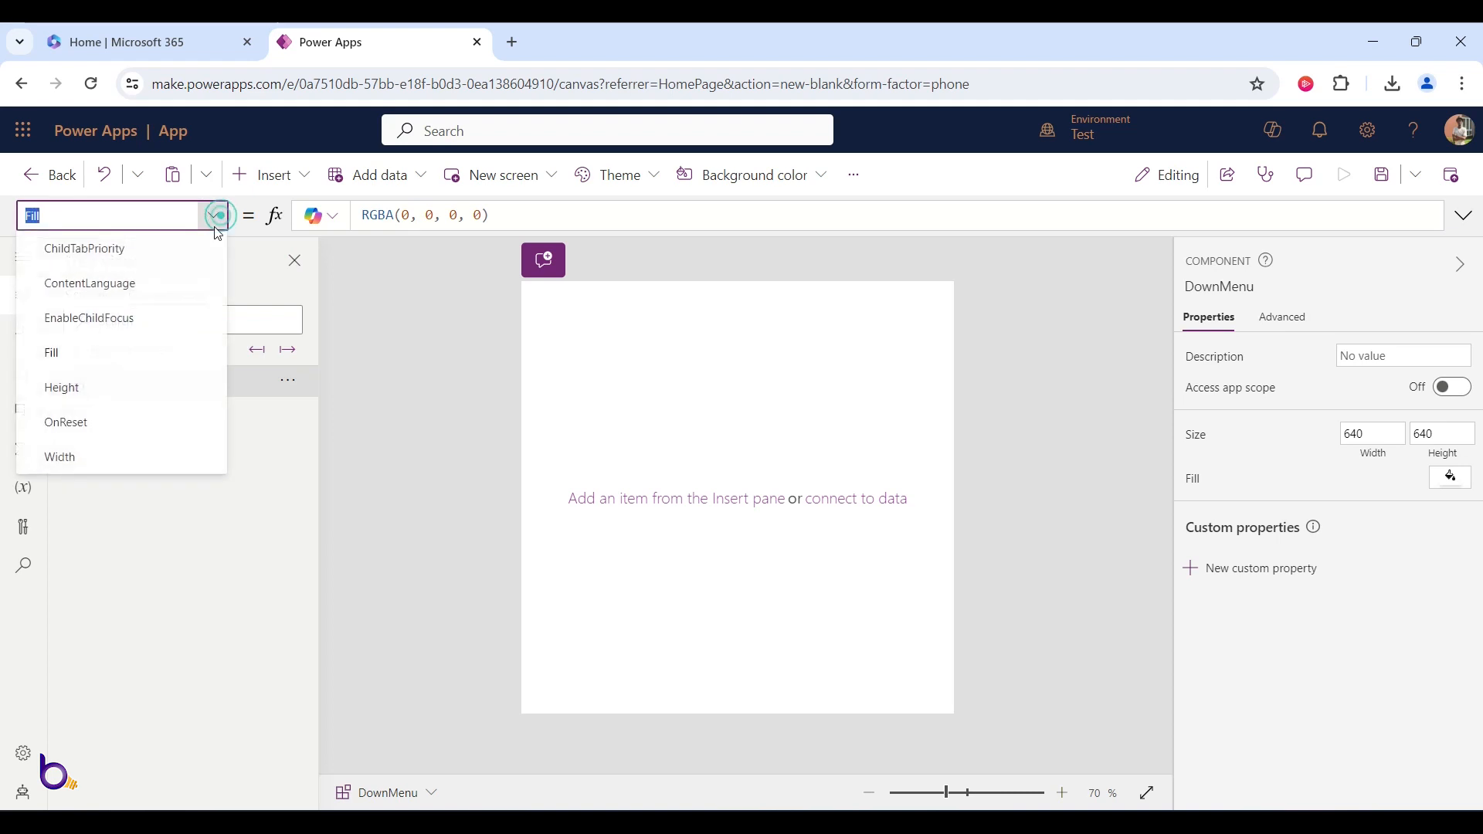
left_click(130, 448)
left_click(424, 215)
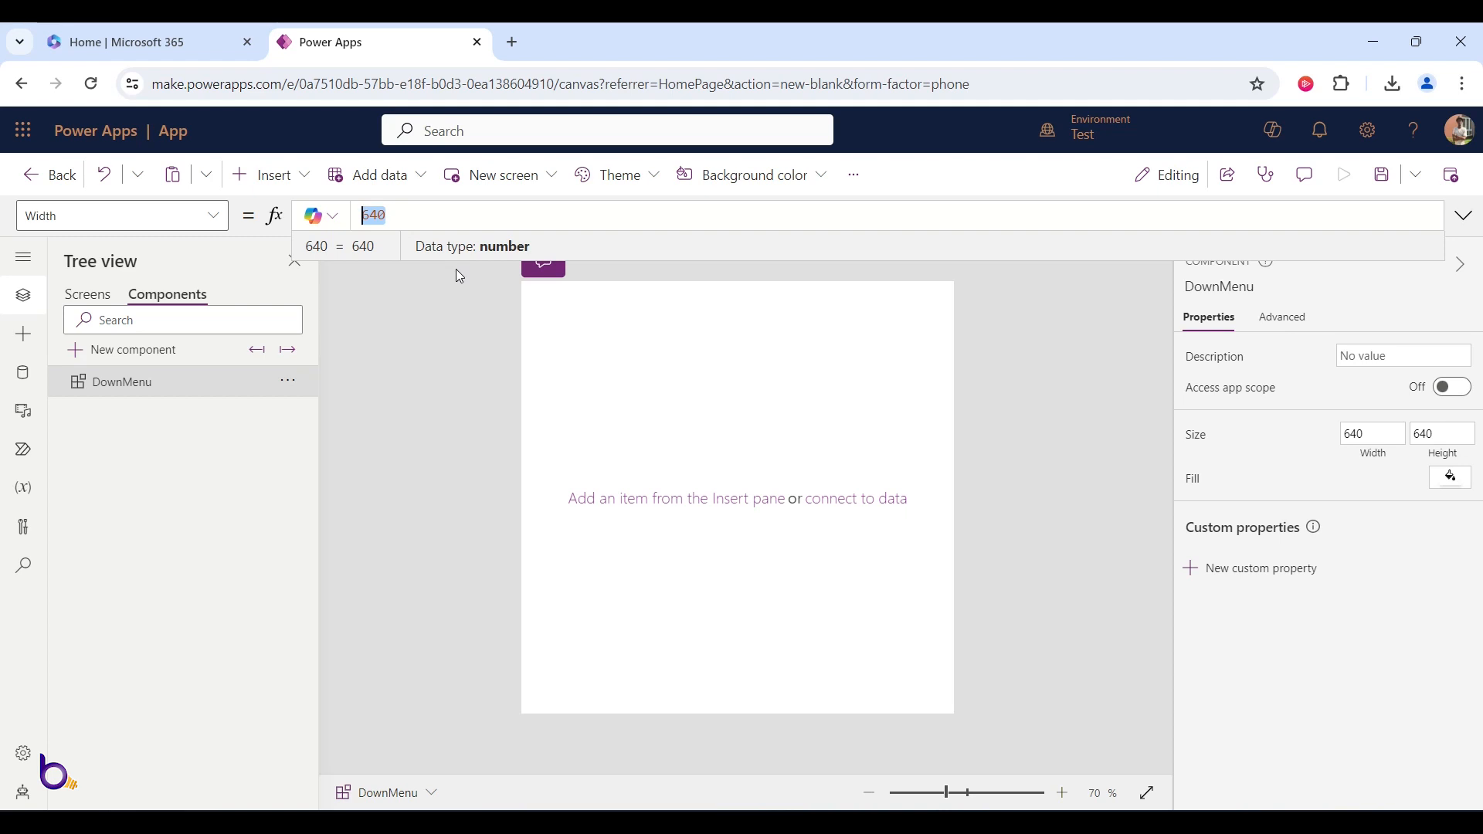
type("App")
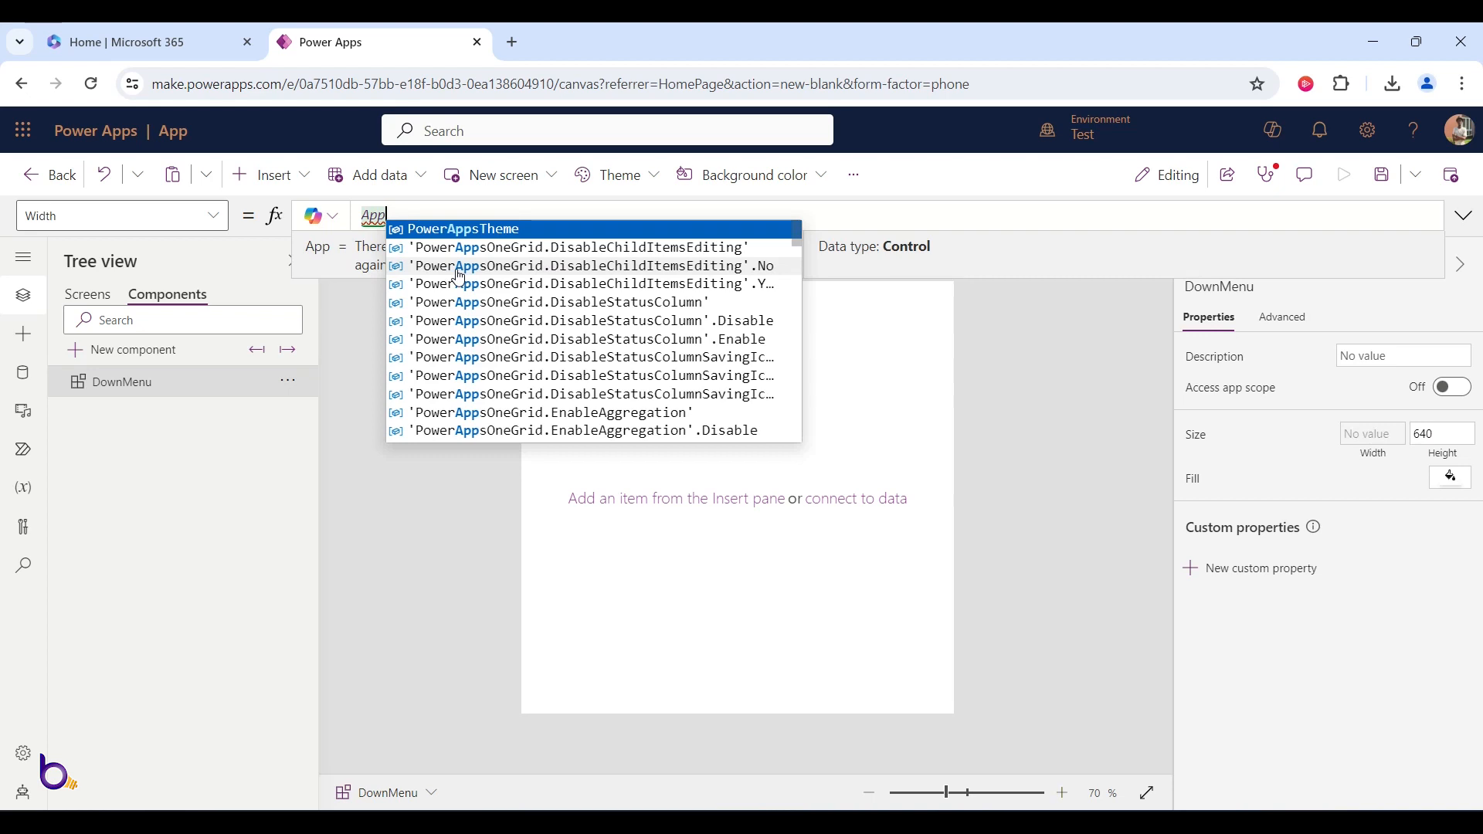
type(".de")
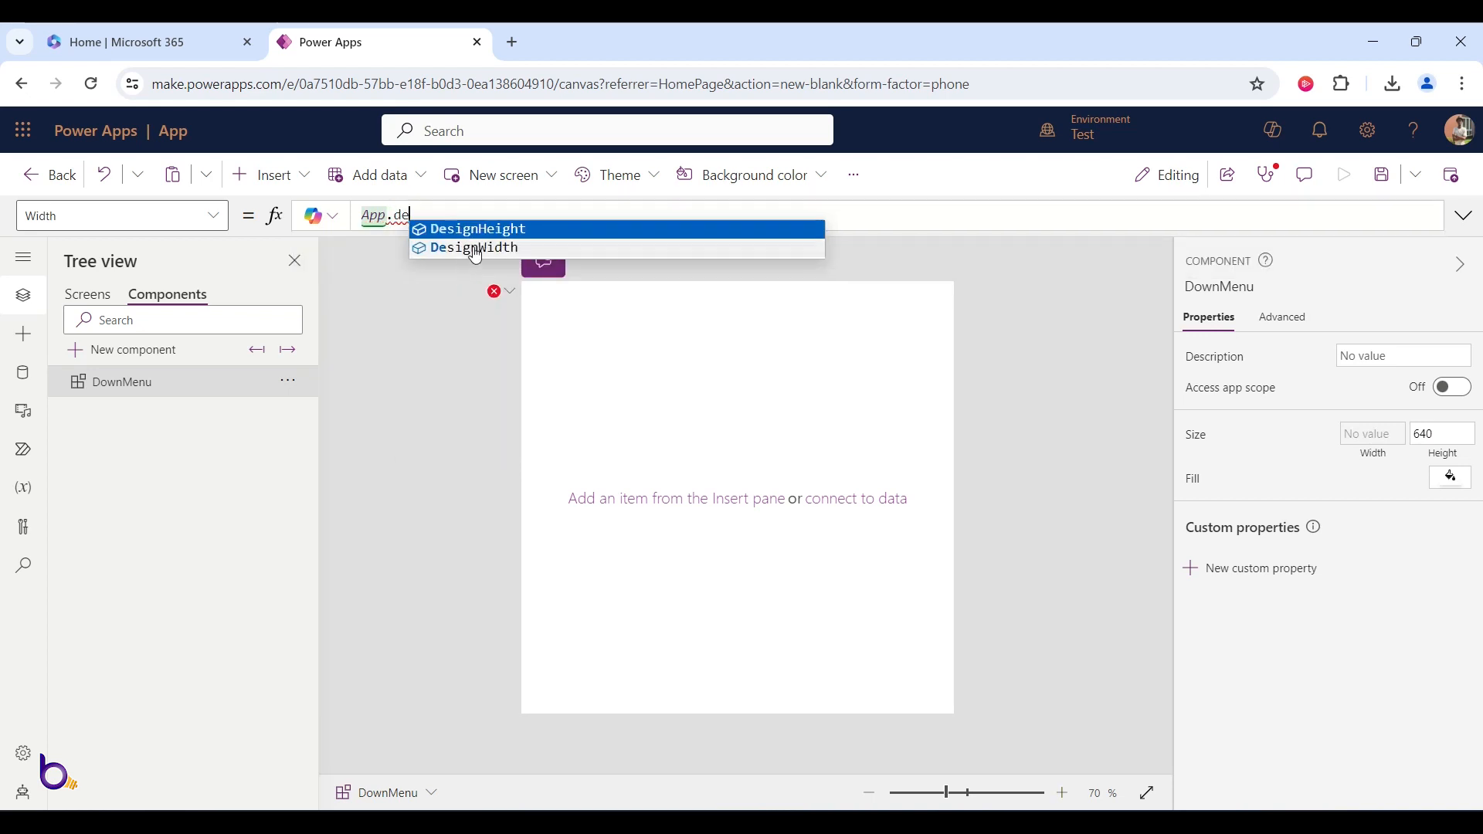
left_click(473, 247)
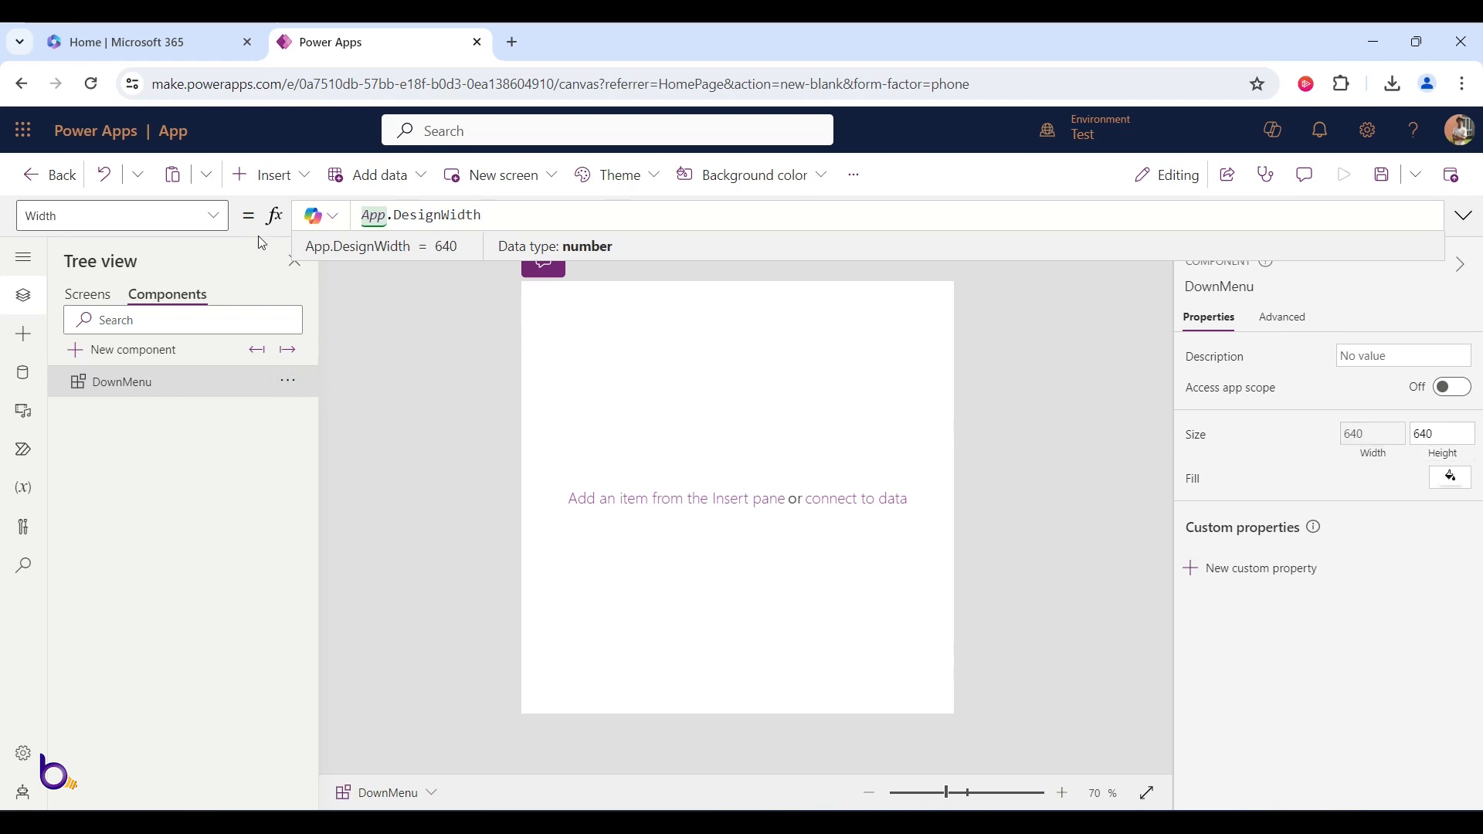
- Set the DownMenu component's Height property to 90
left_click(214, 215)
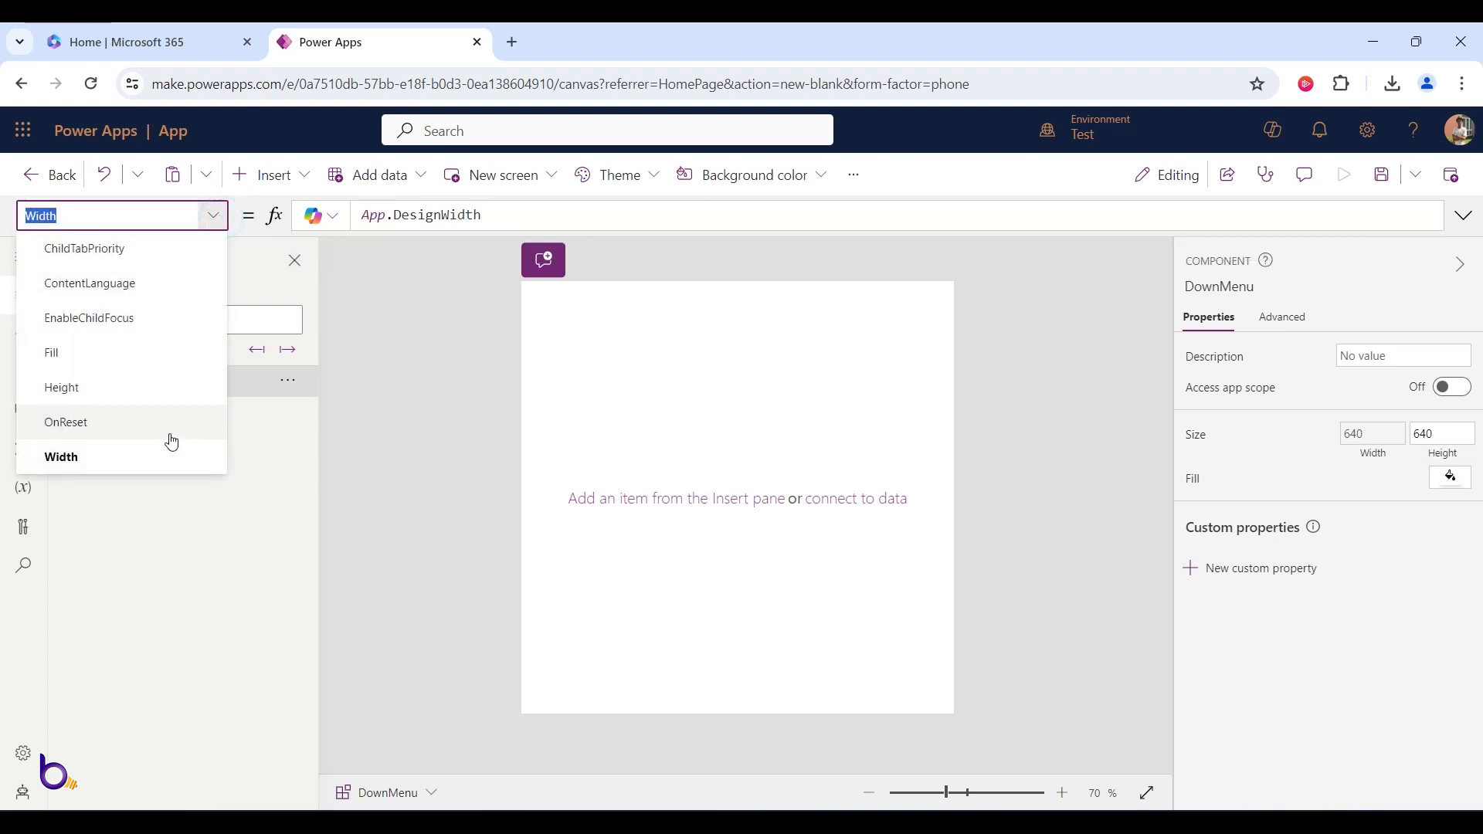
left_click(146, 388)
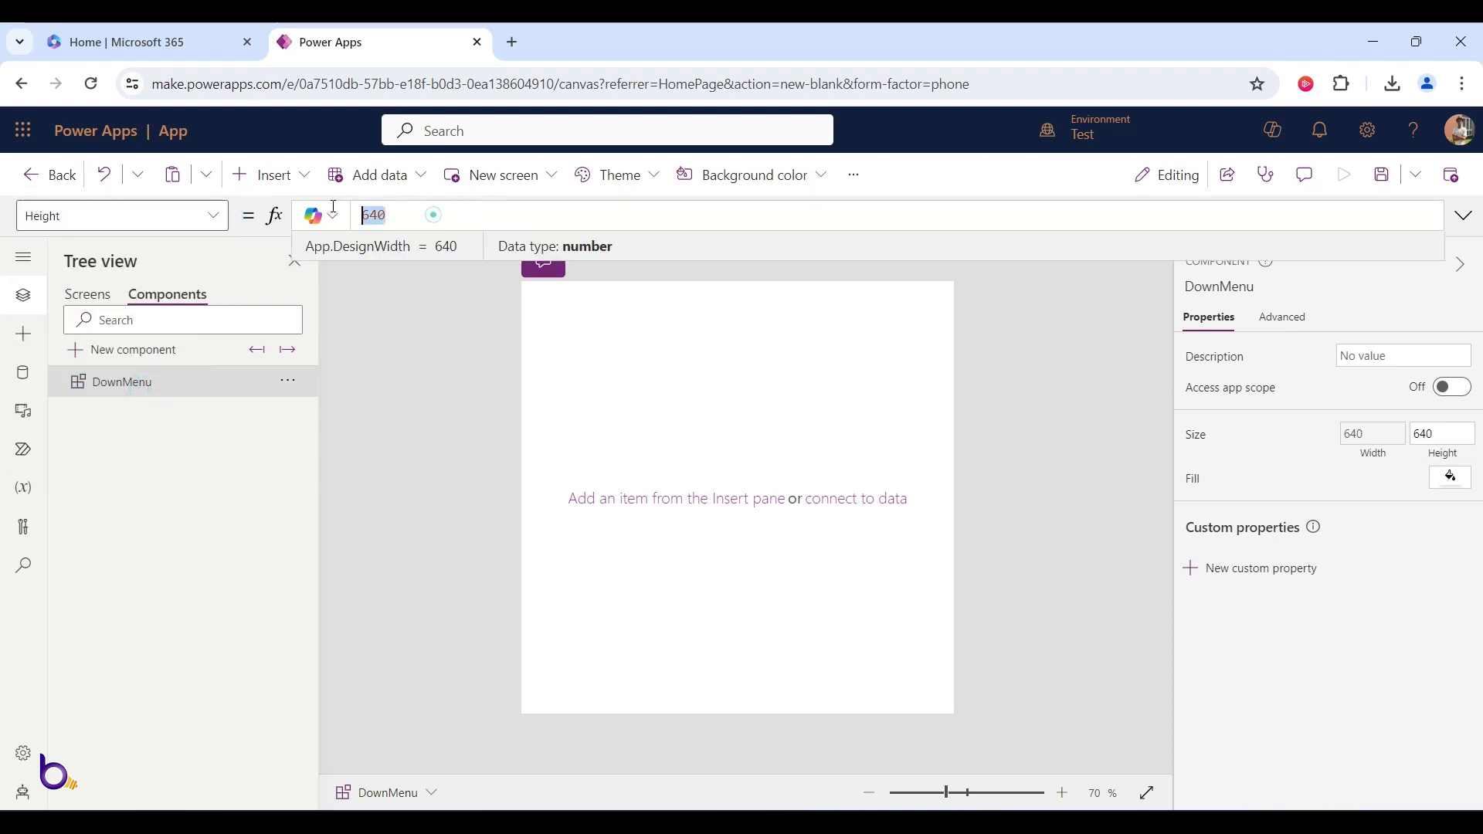
type("90")
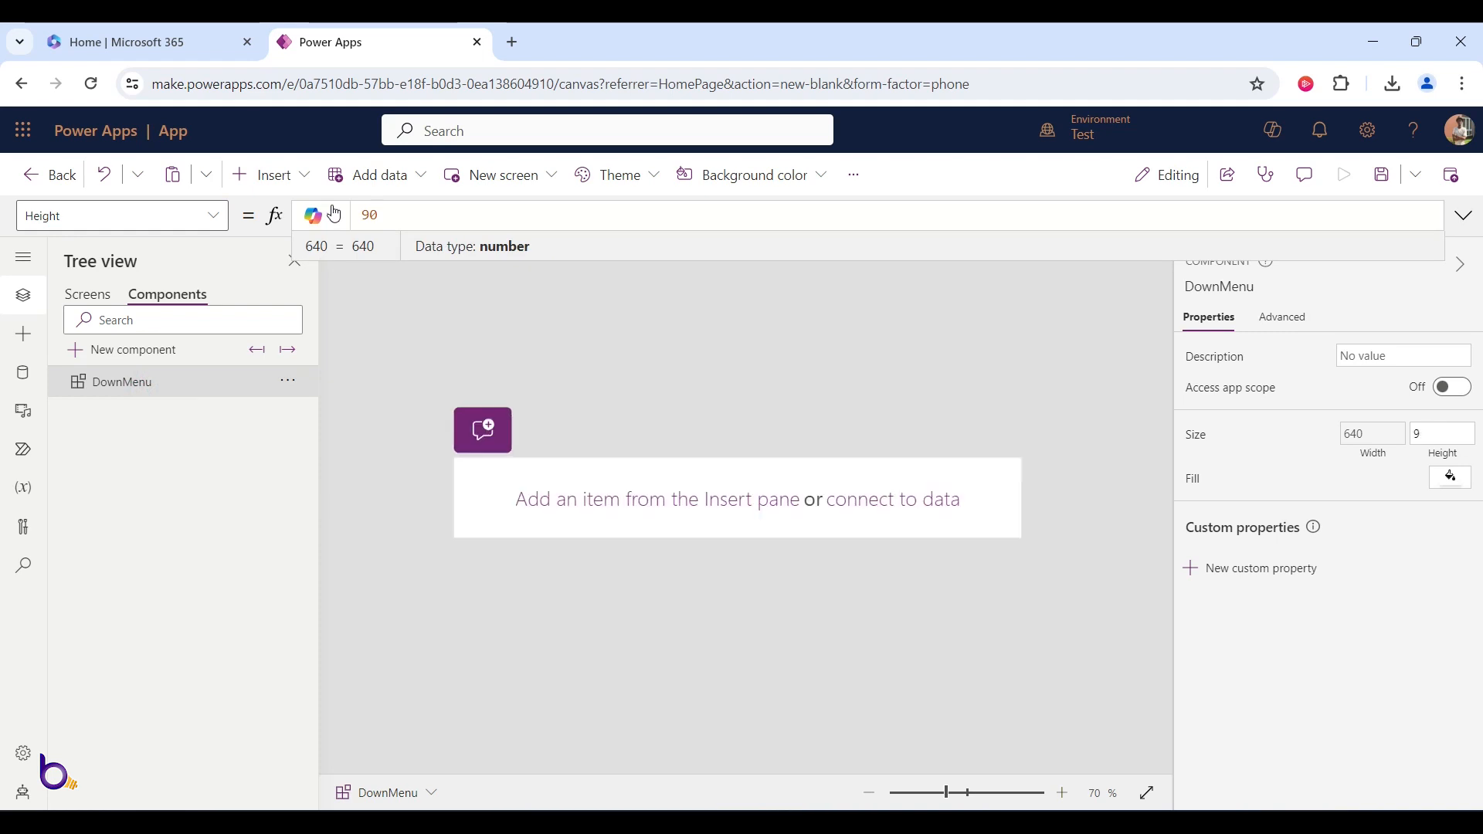
left_click(657, 413)
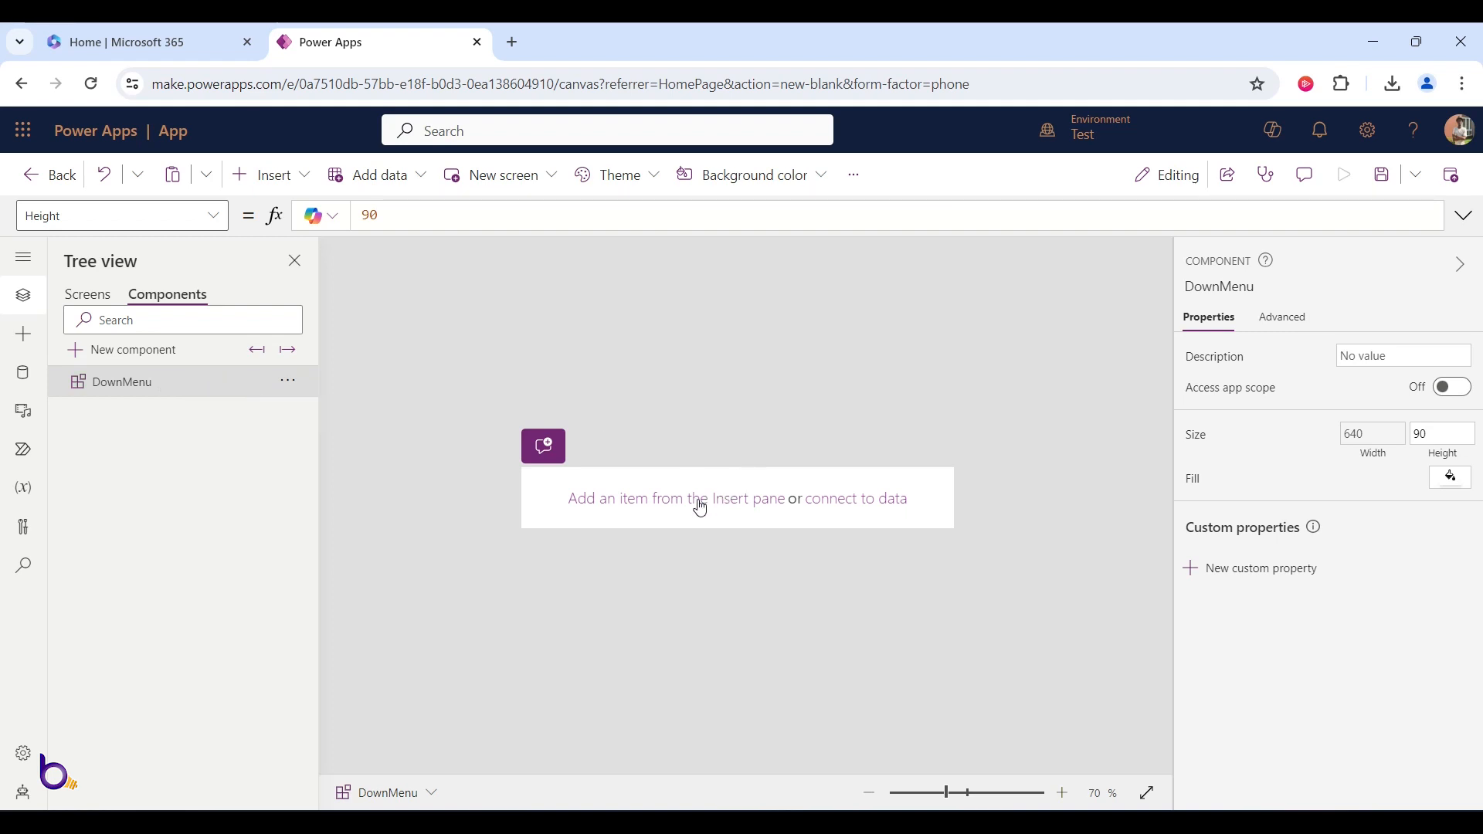
- Search the insertable controls for "gall" and add a blank vertical gallery to the DownMenu component
left_click(282, 176)
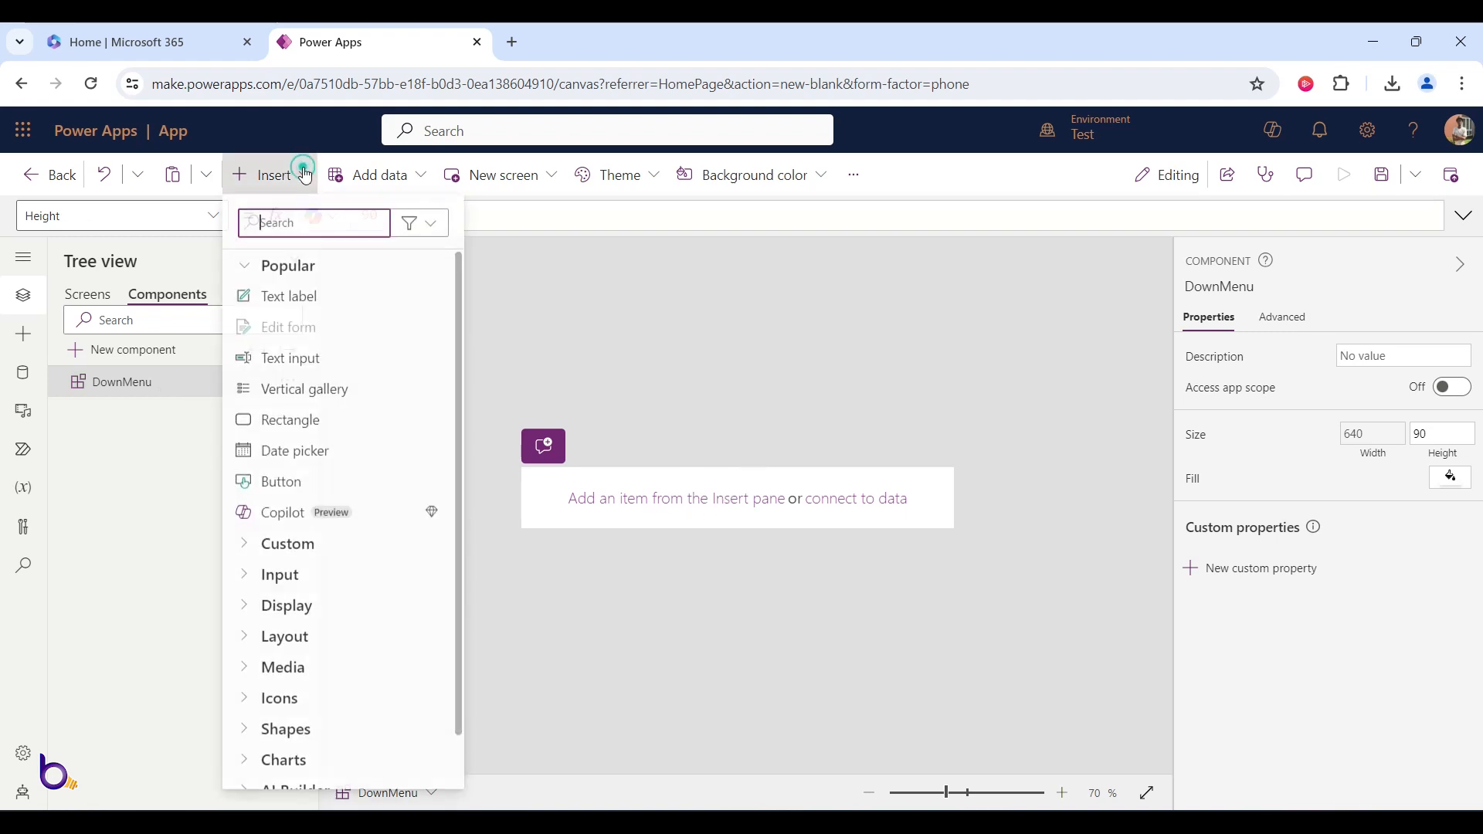
left_click(282, 219)
type("gall")
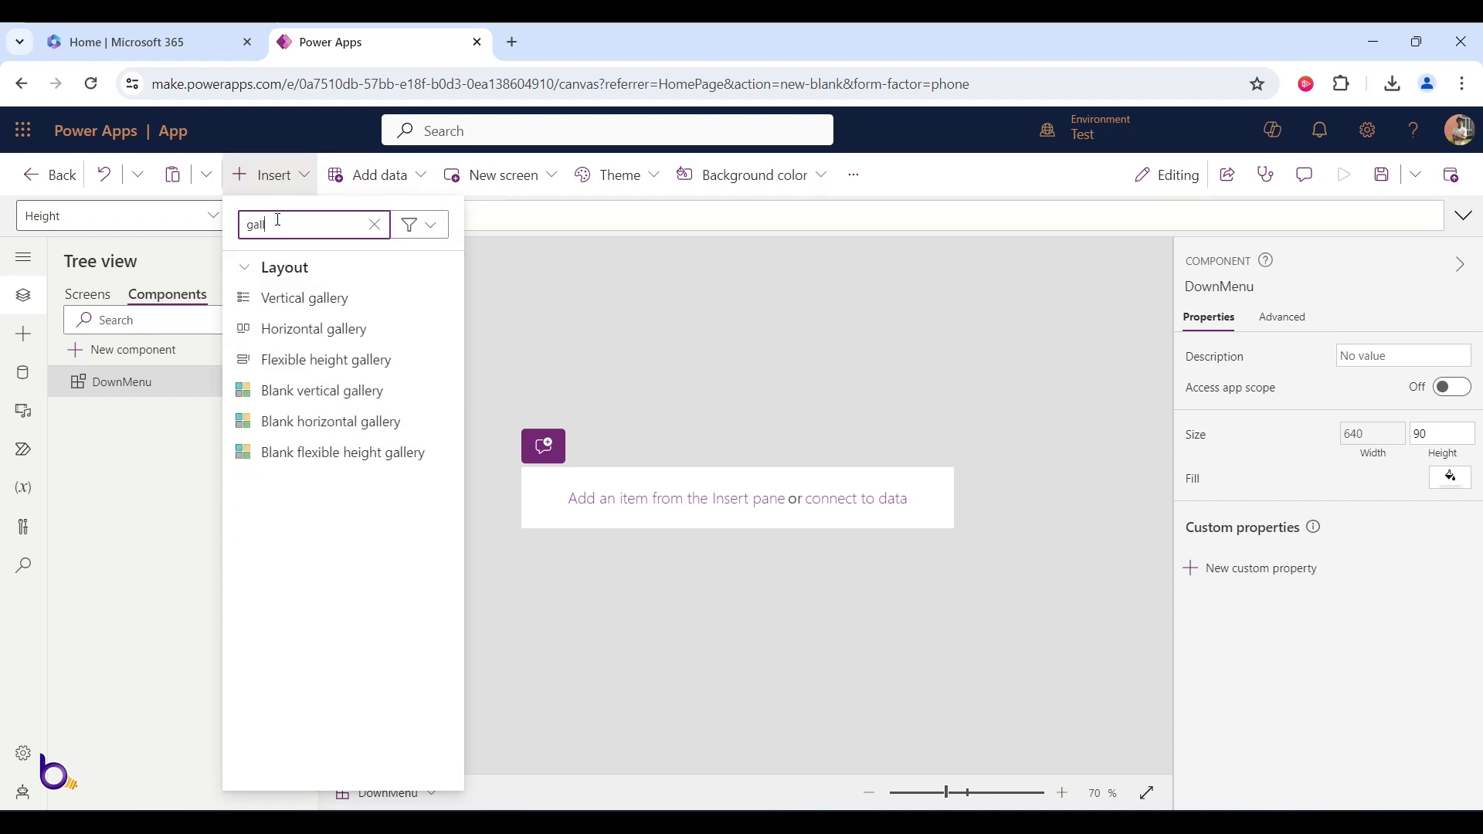
left_click(304, 391)
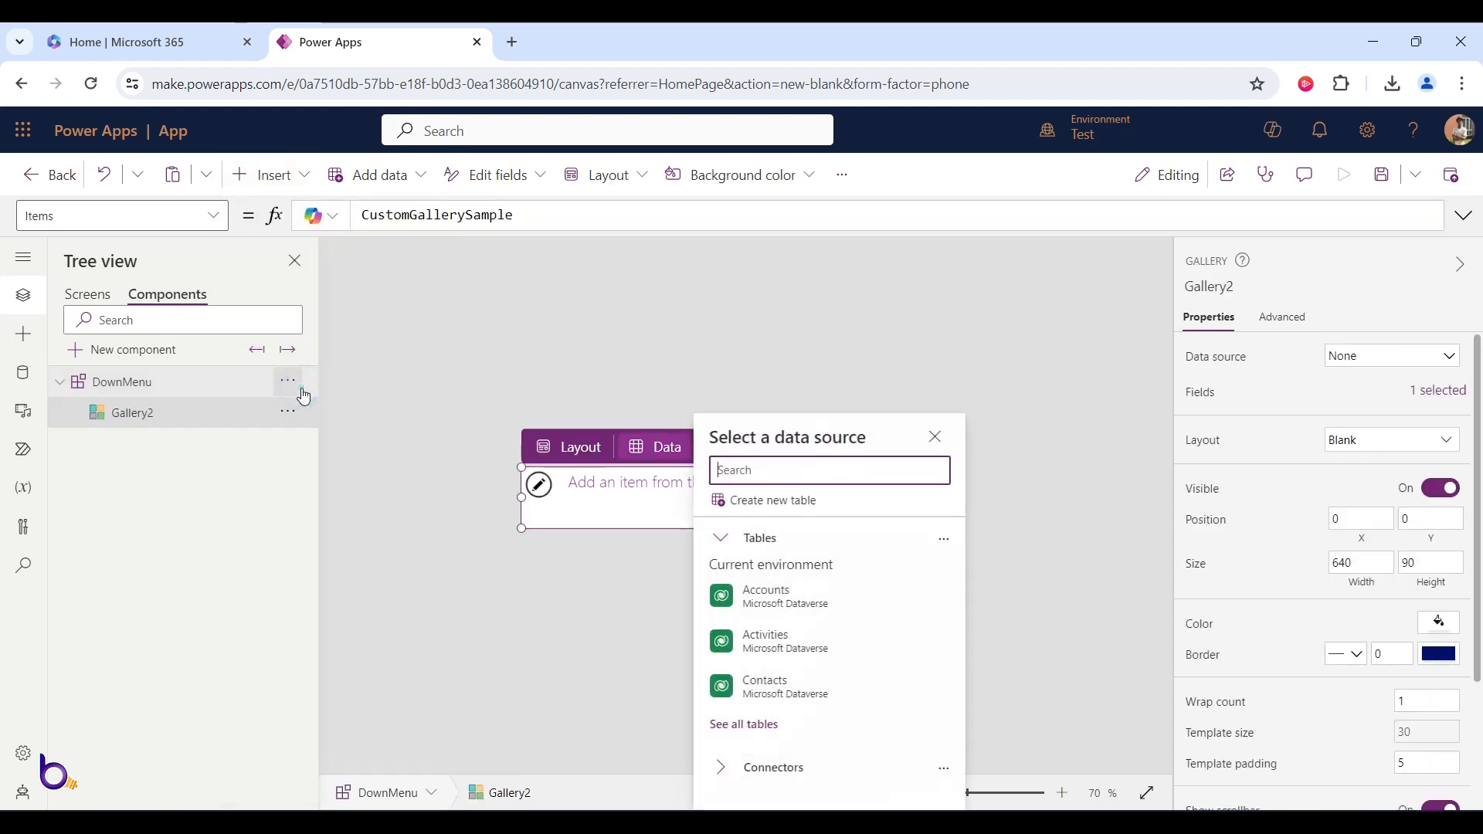
- Change the gallery's layout to the image-grid version of Title and subtitle
left_click(1383, 441)
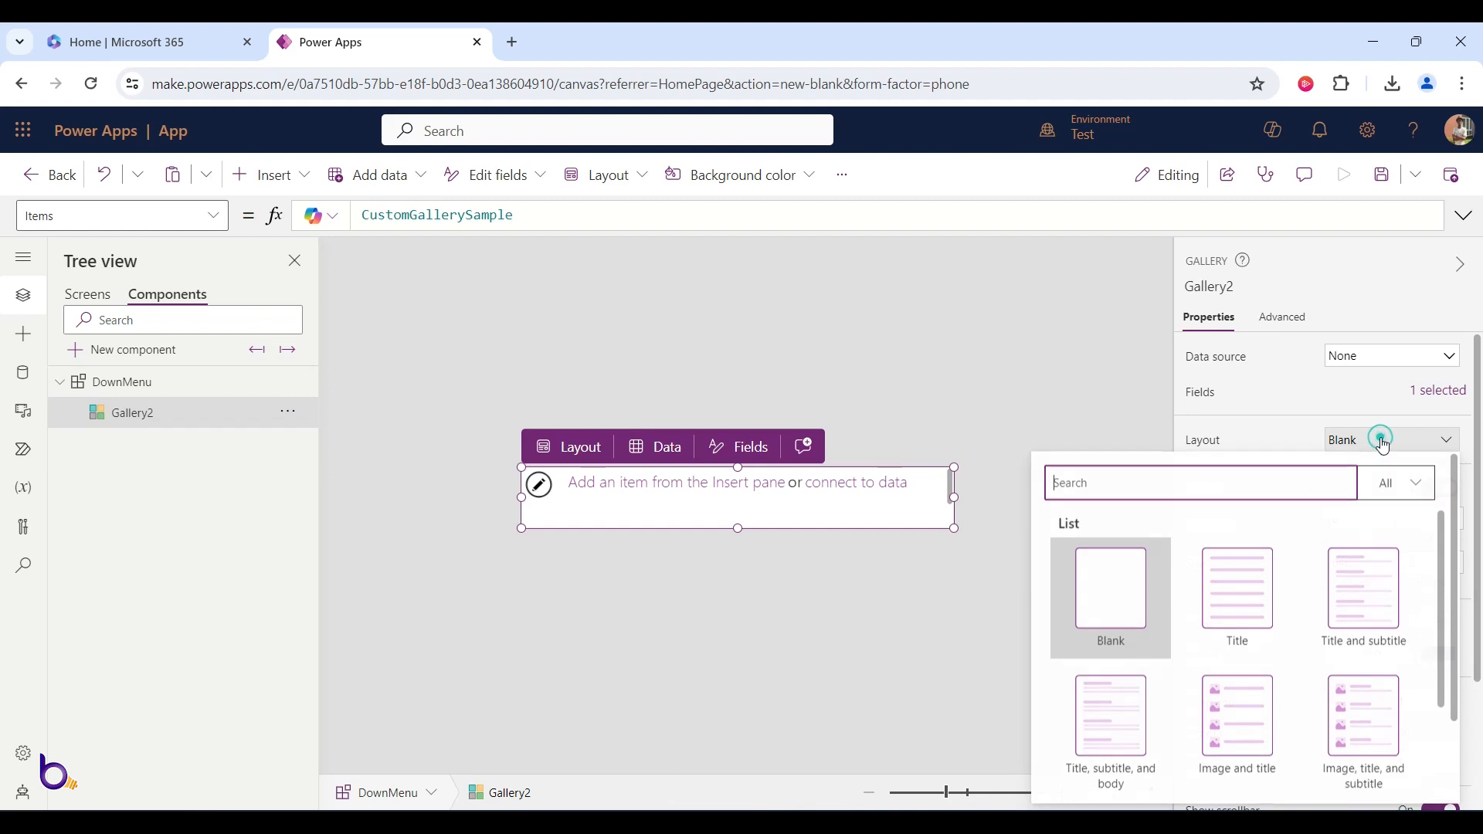
scroll(1338, 547, "down", 4)
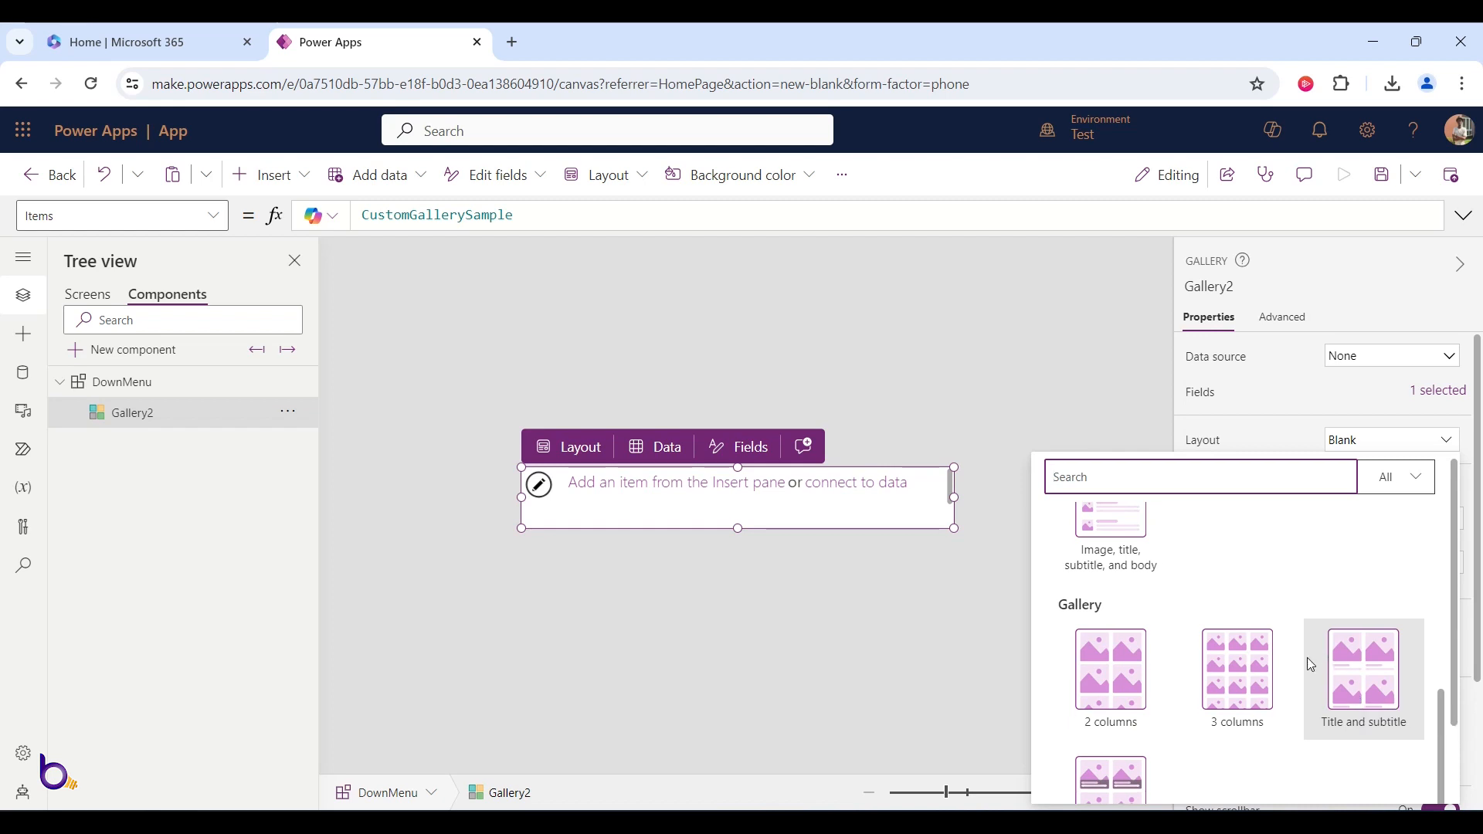
scroll(1313, 662, "down", 2)
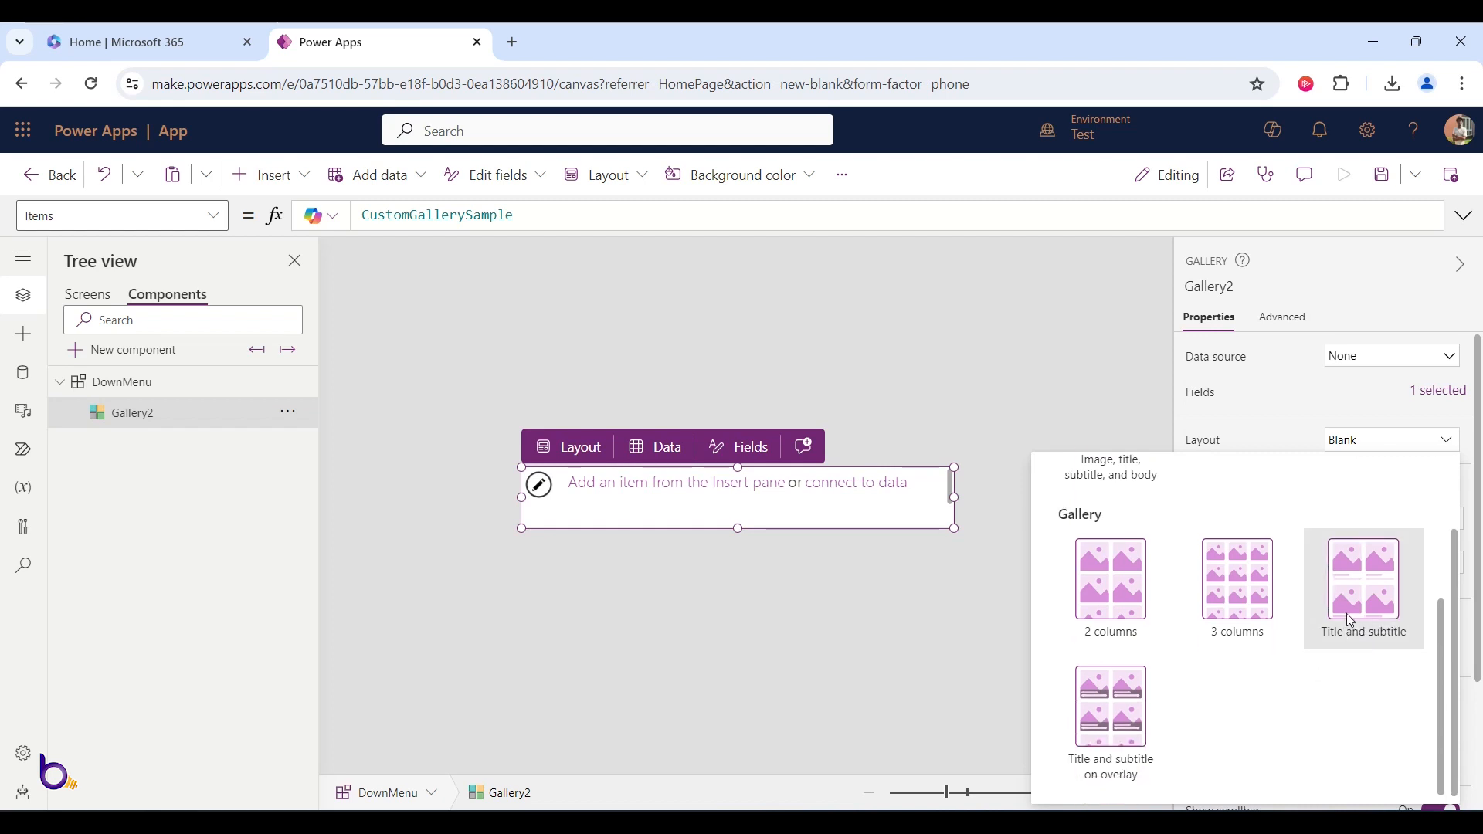
scroll(1195, 596, "up", 2)
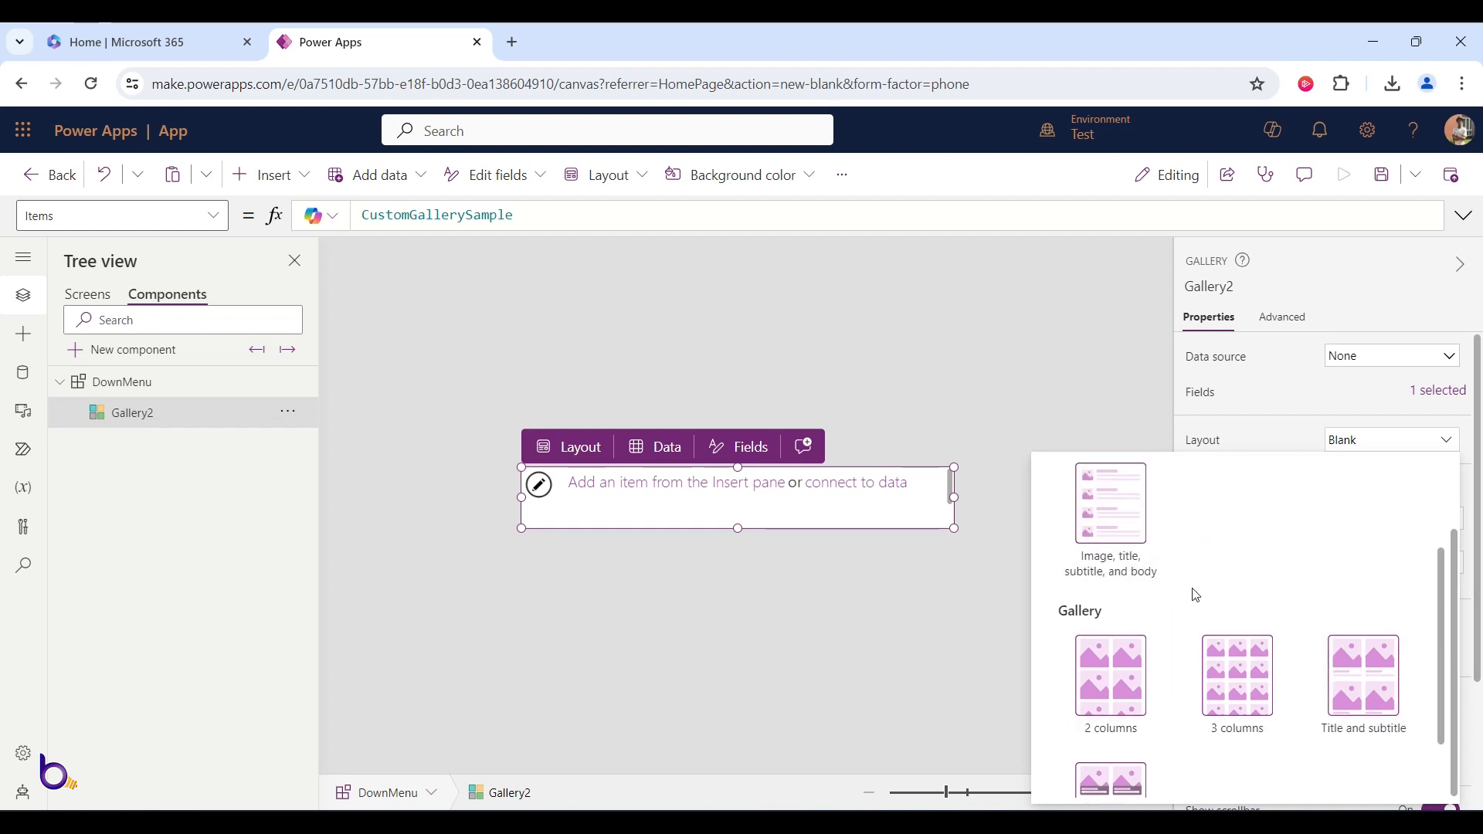
left_click(1381, 696)
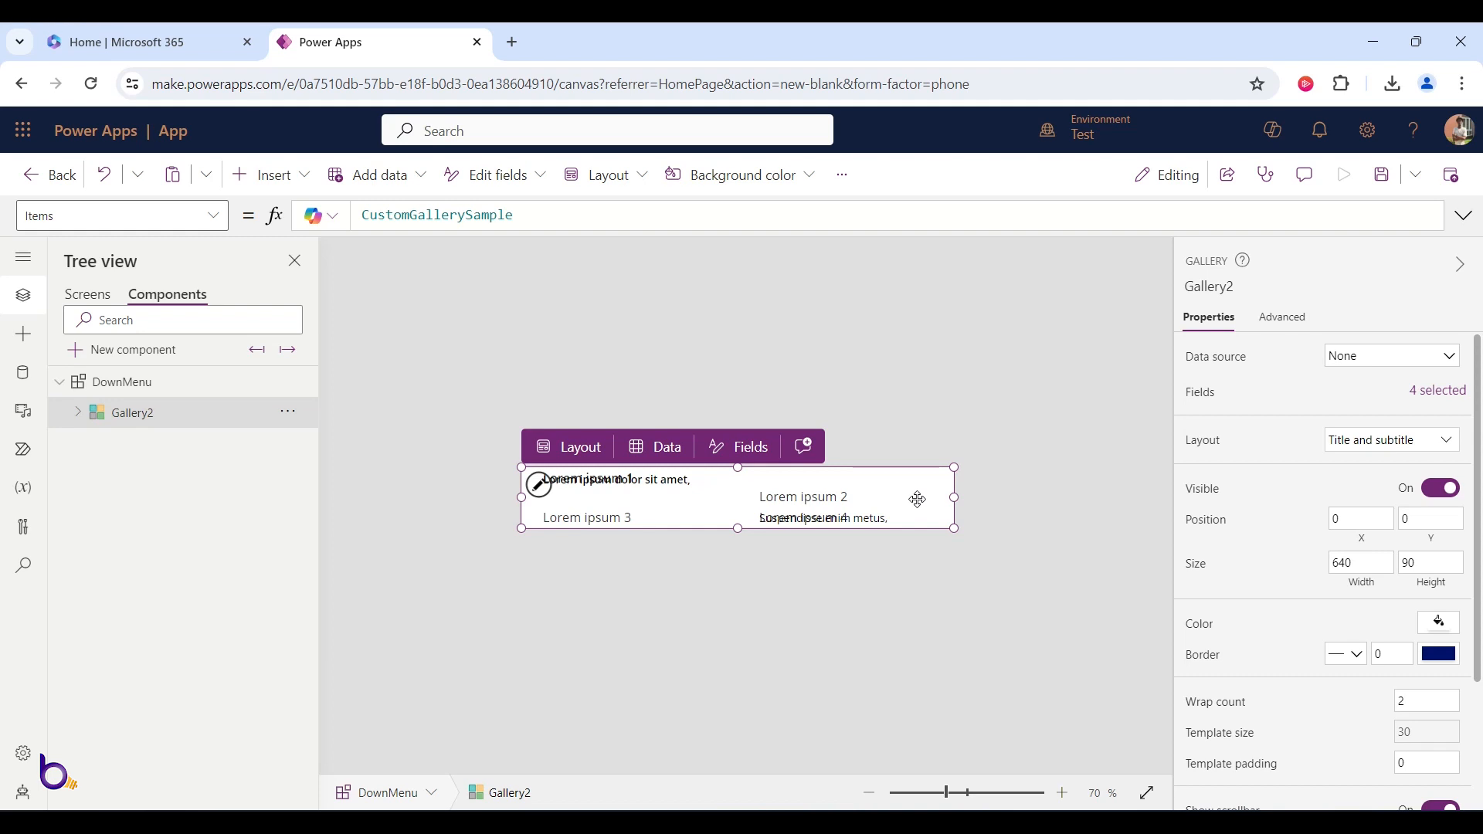
- Delete the subtitle label from the gallery in the DownMenu component
left_click(78, 413)
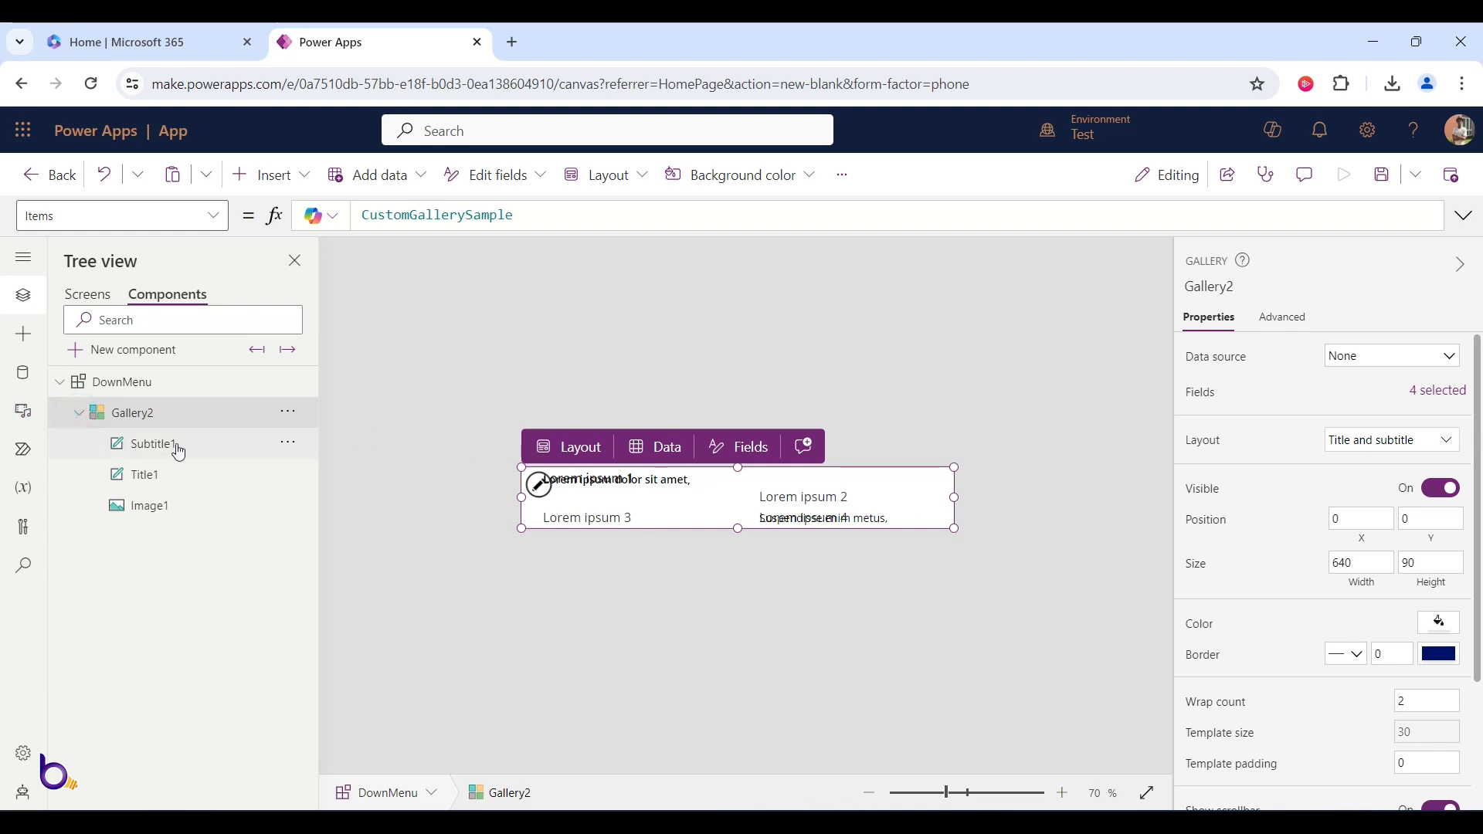
left_click(176, 473)
left_click(180, 505)
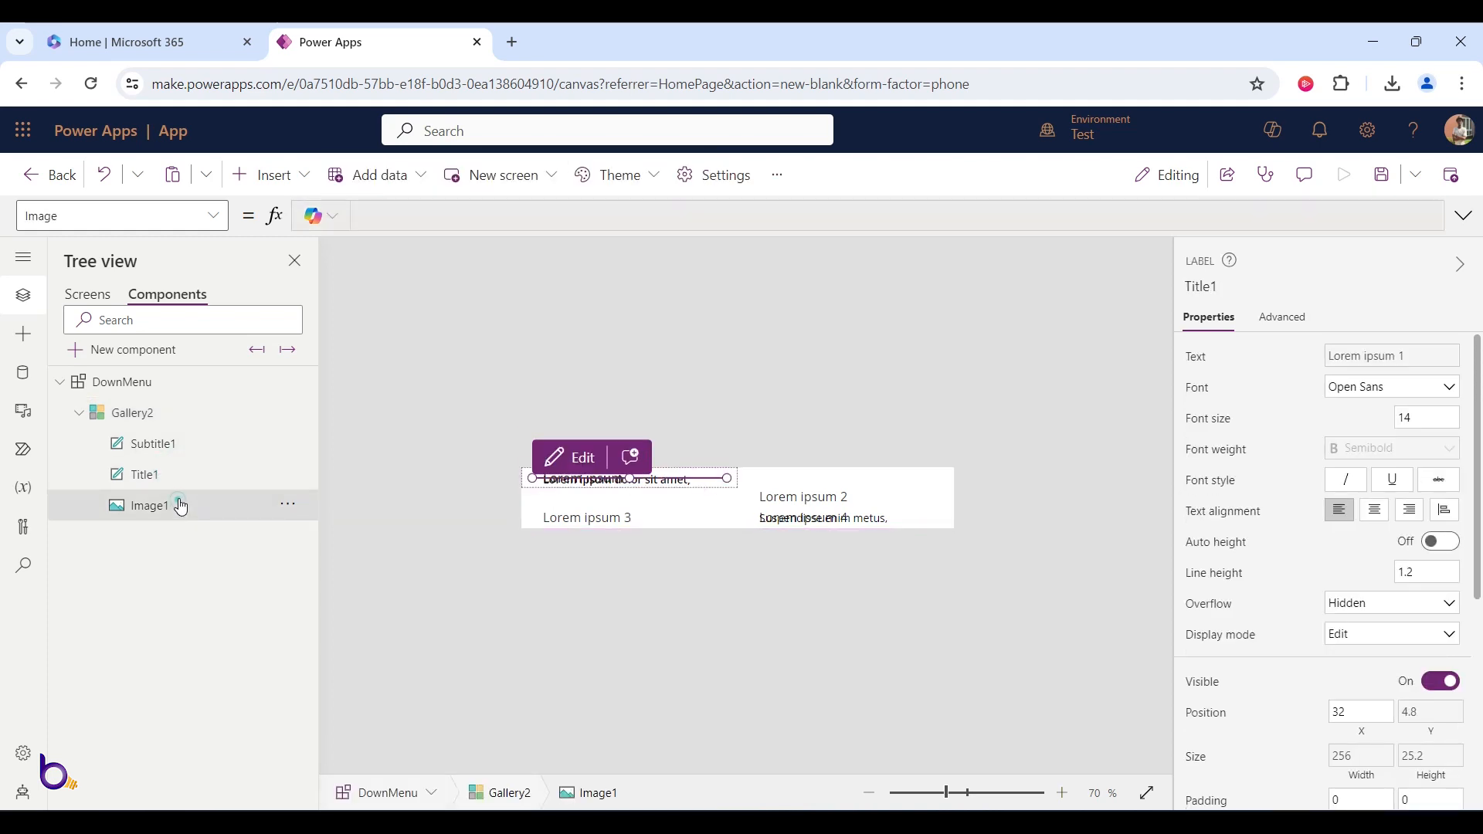
left_click(187, 455)
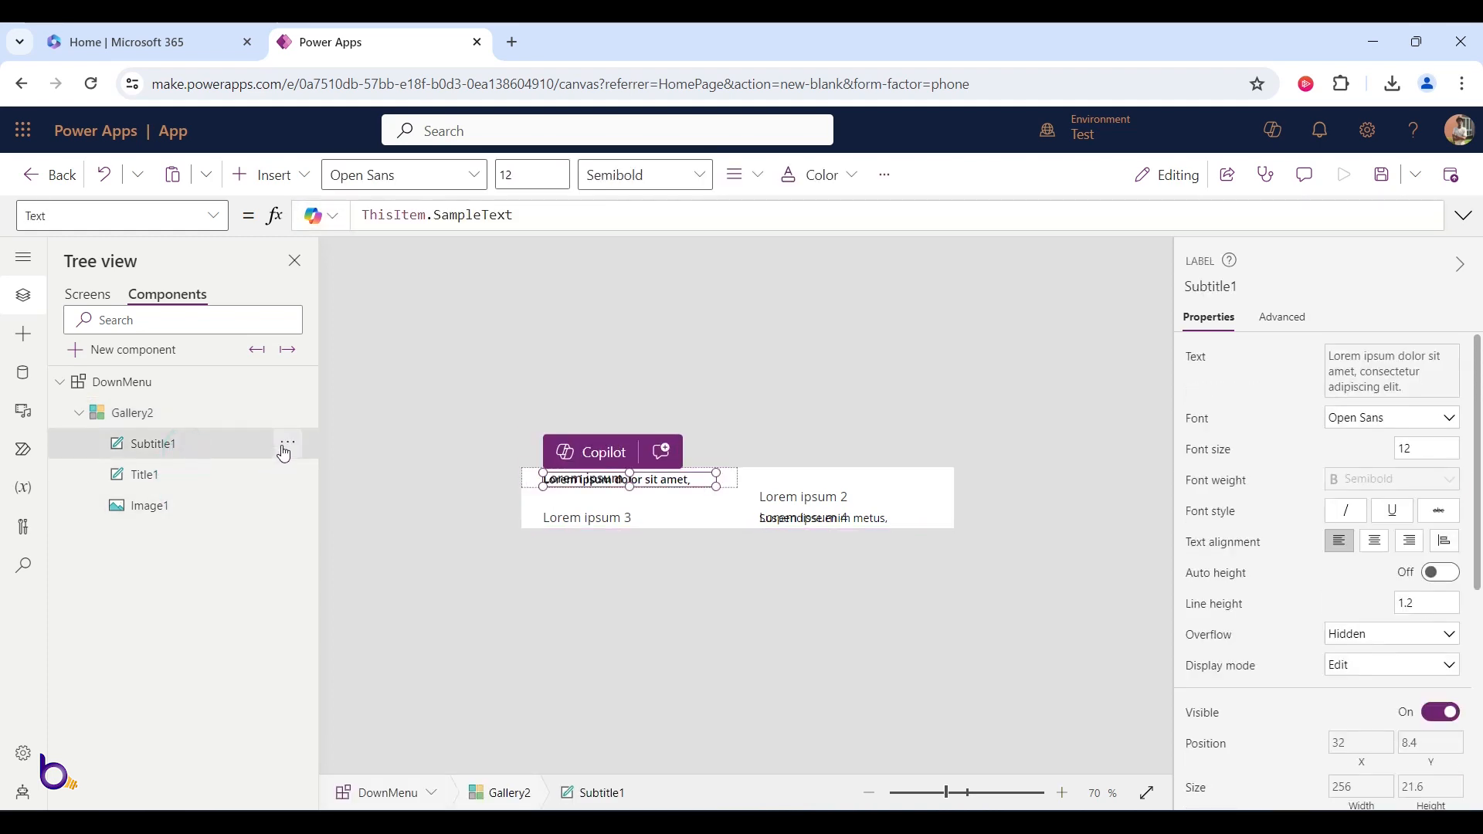
left_click(284, 452)
left_click(350, 546)
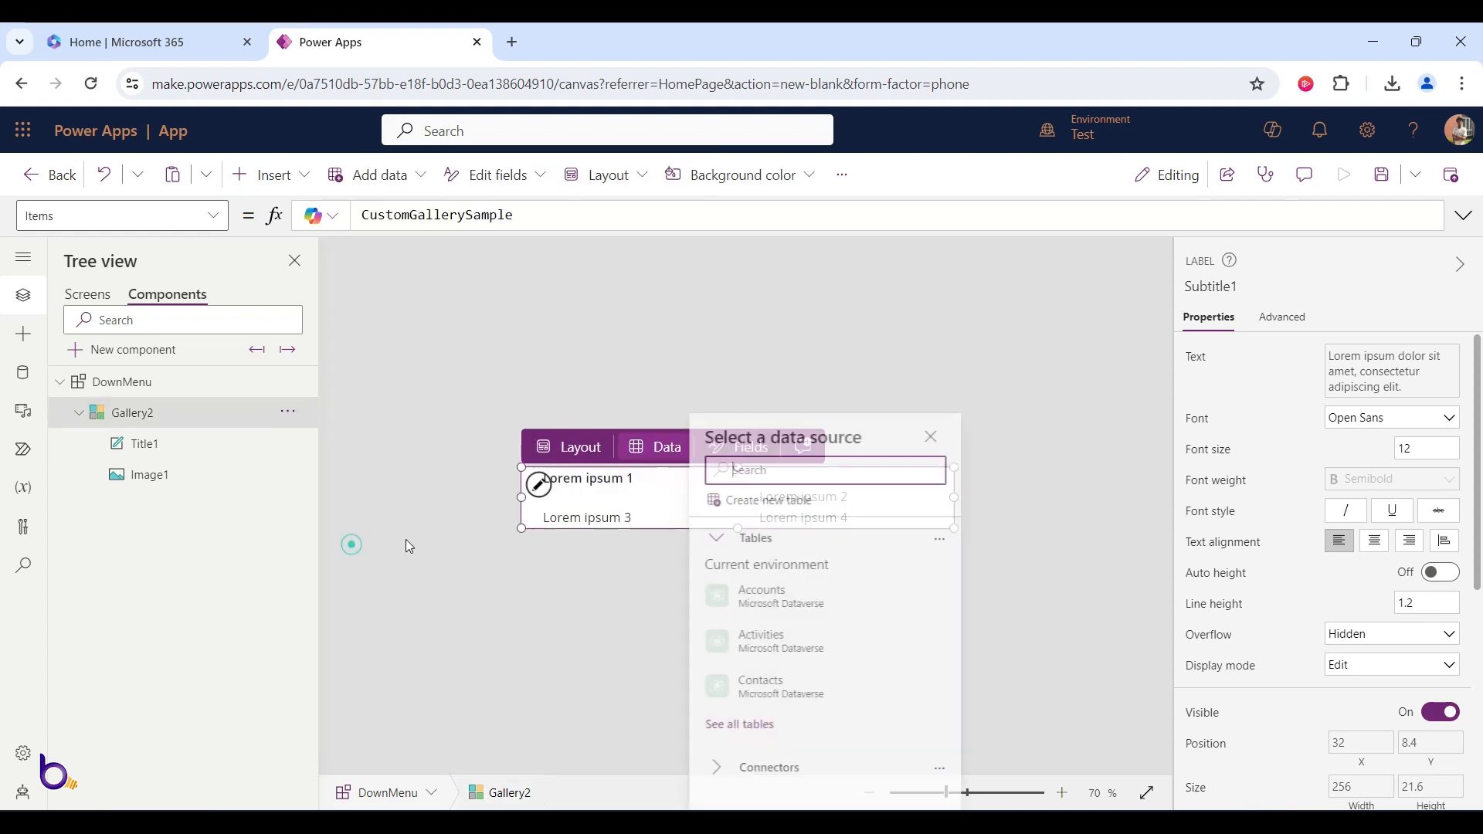
- Set the gallery's TemplateSize property to 90
left_click(539, 485)
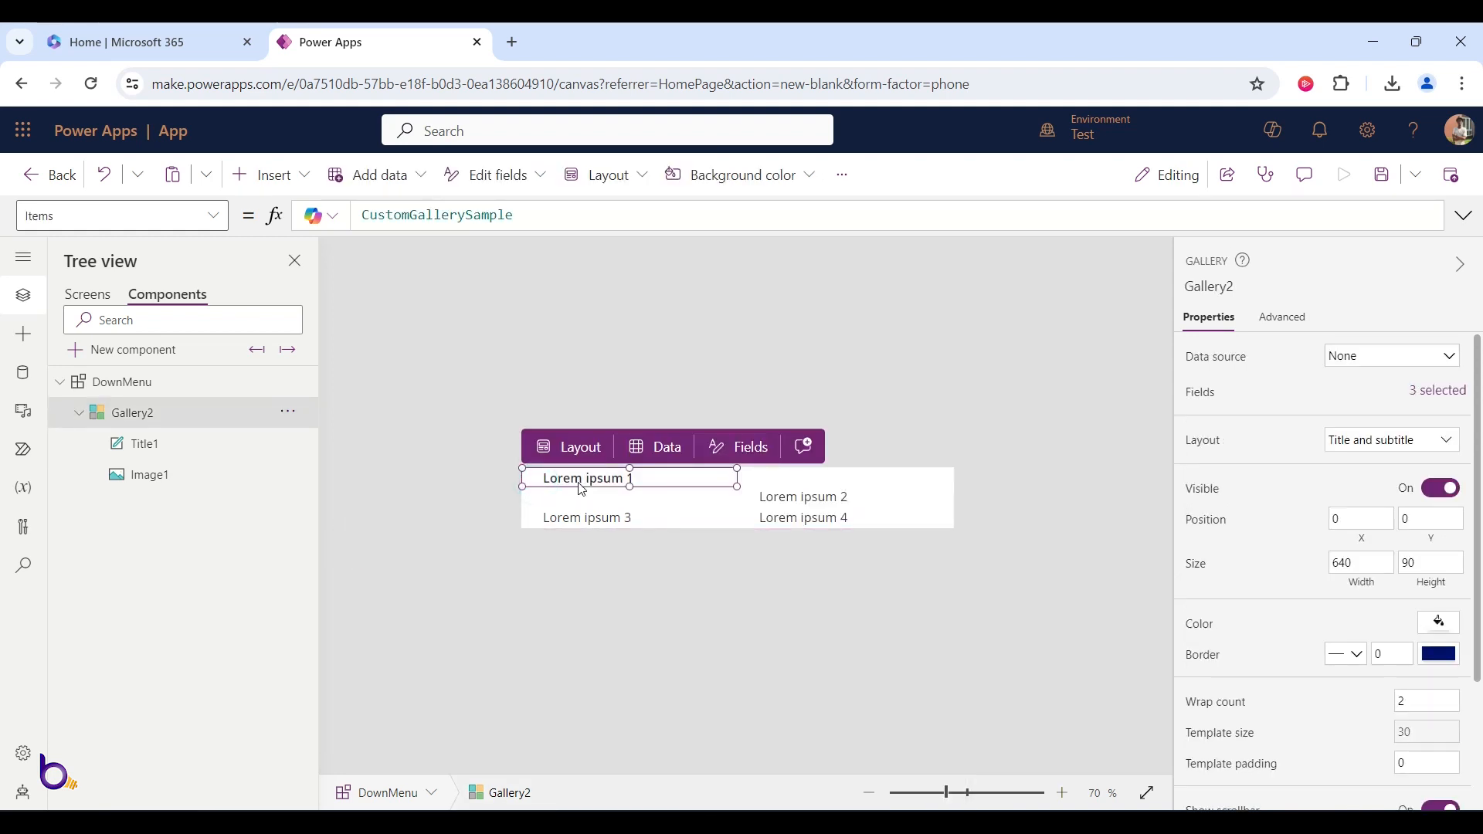
left_click(155, 443)
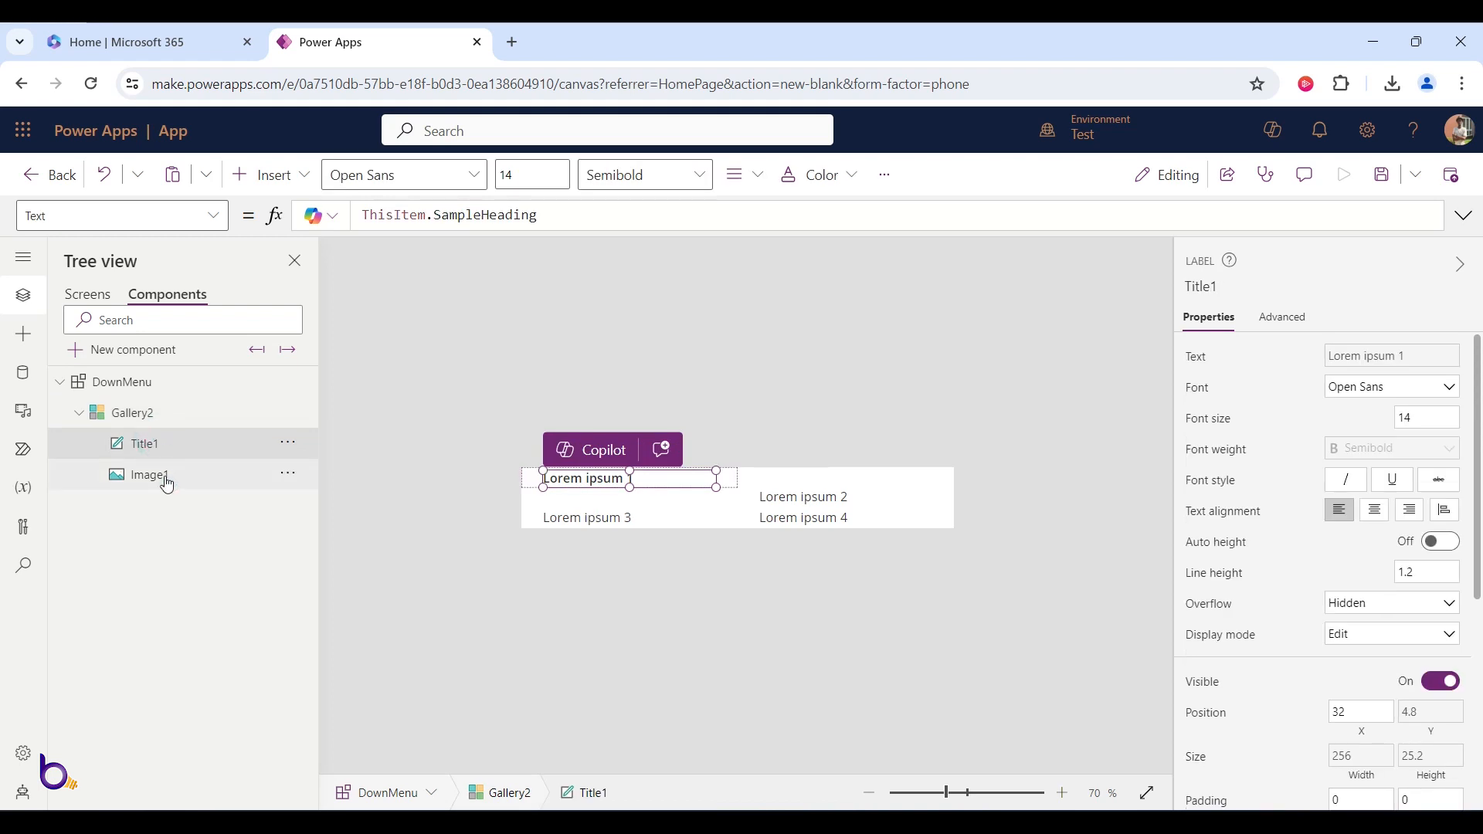
left_click(164, 477)
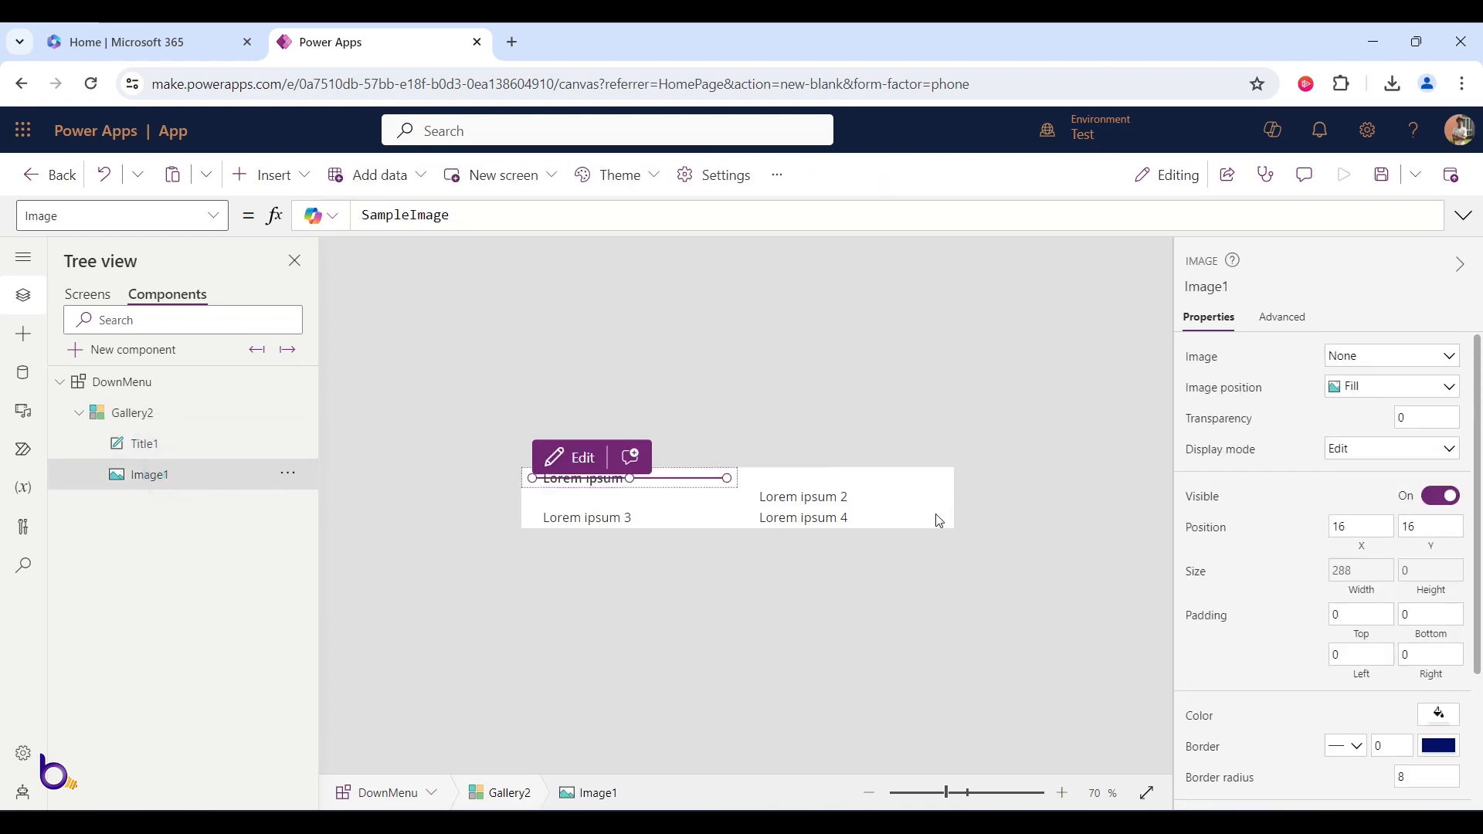
left_click(905, 503)
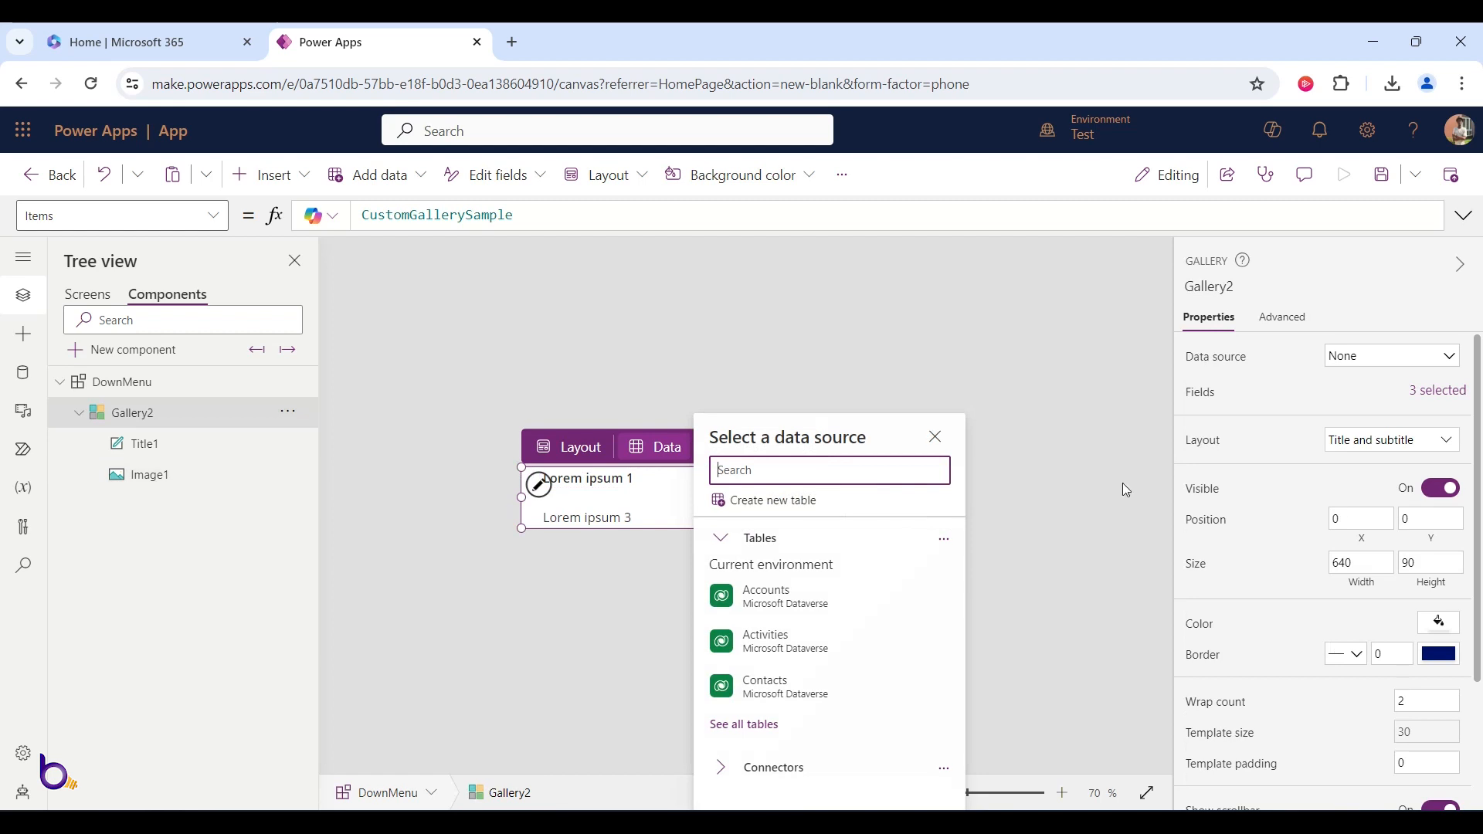
left_click(1234, 733)
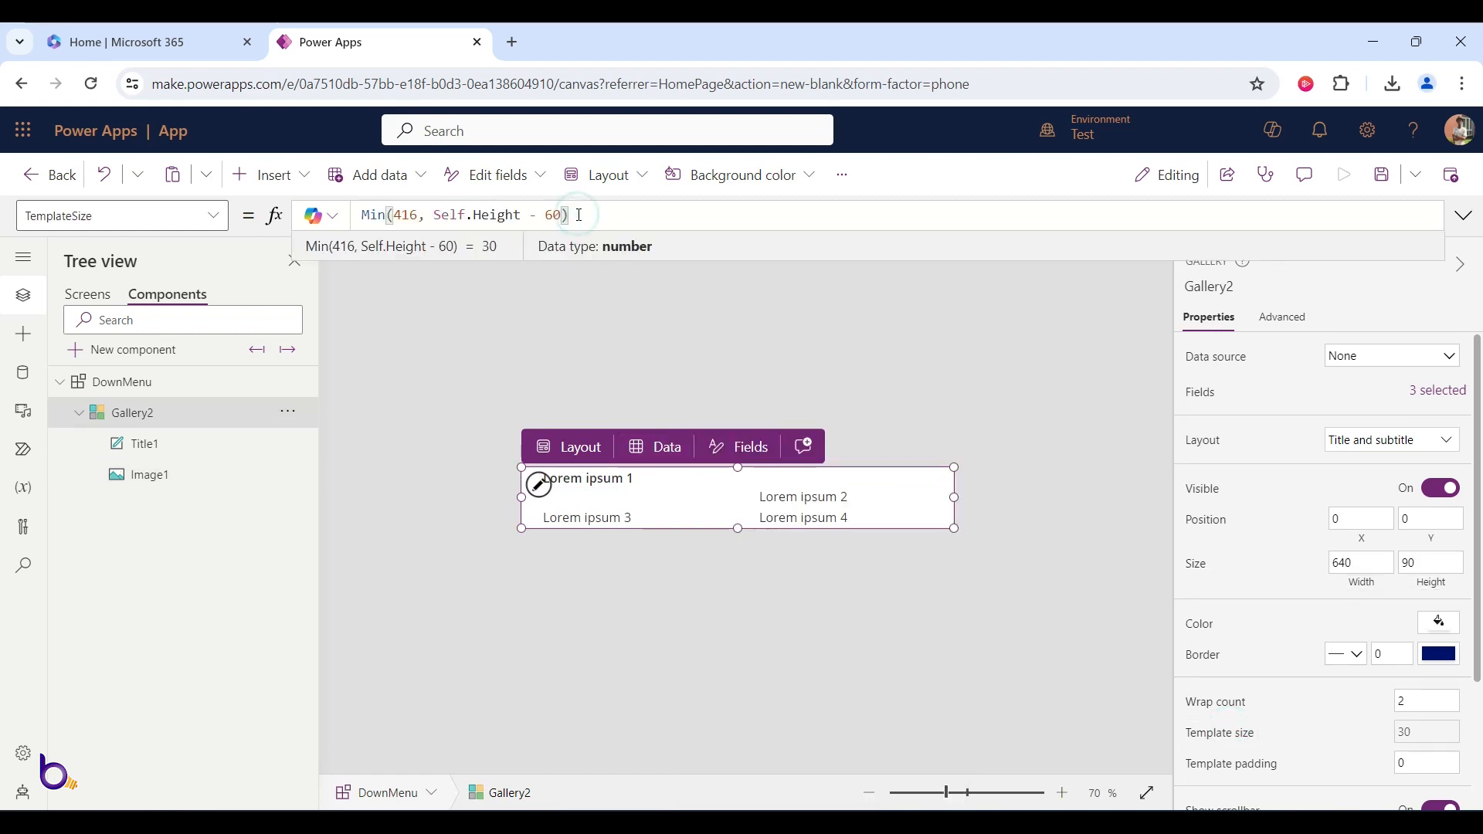
left_click_drag(567, 215, 365, 200)
type("90")
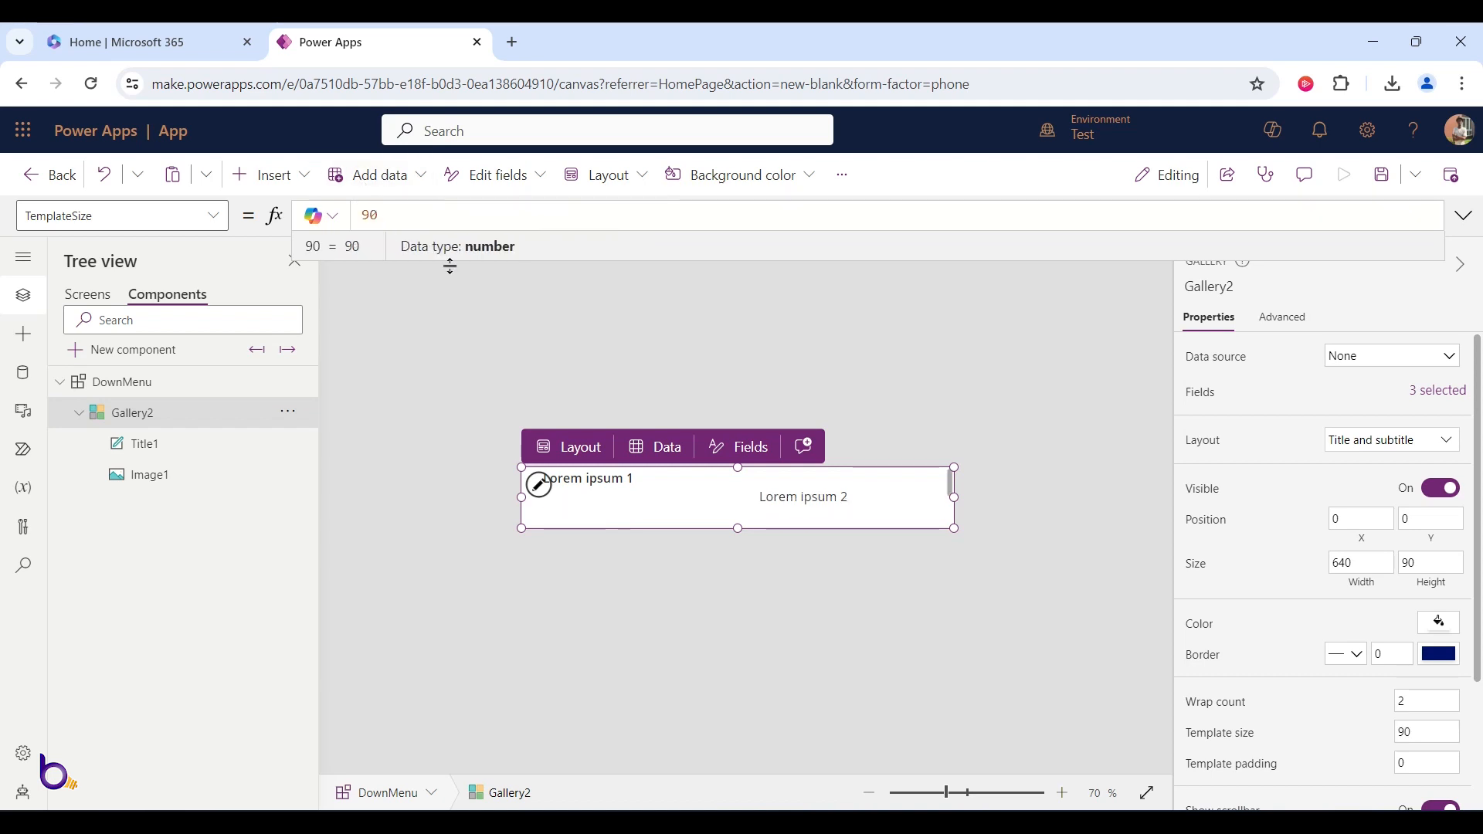
- Set the gallery's wrap count to 3
left_click(1222, 703)
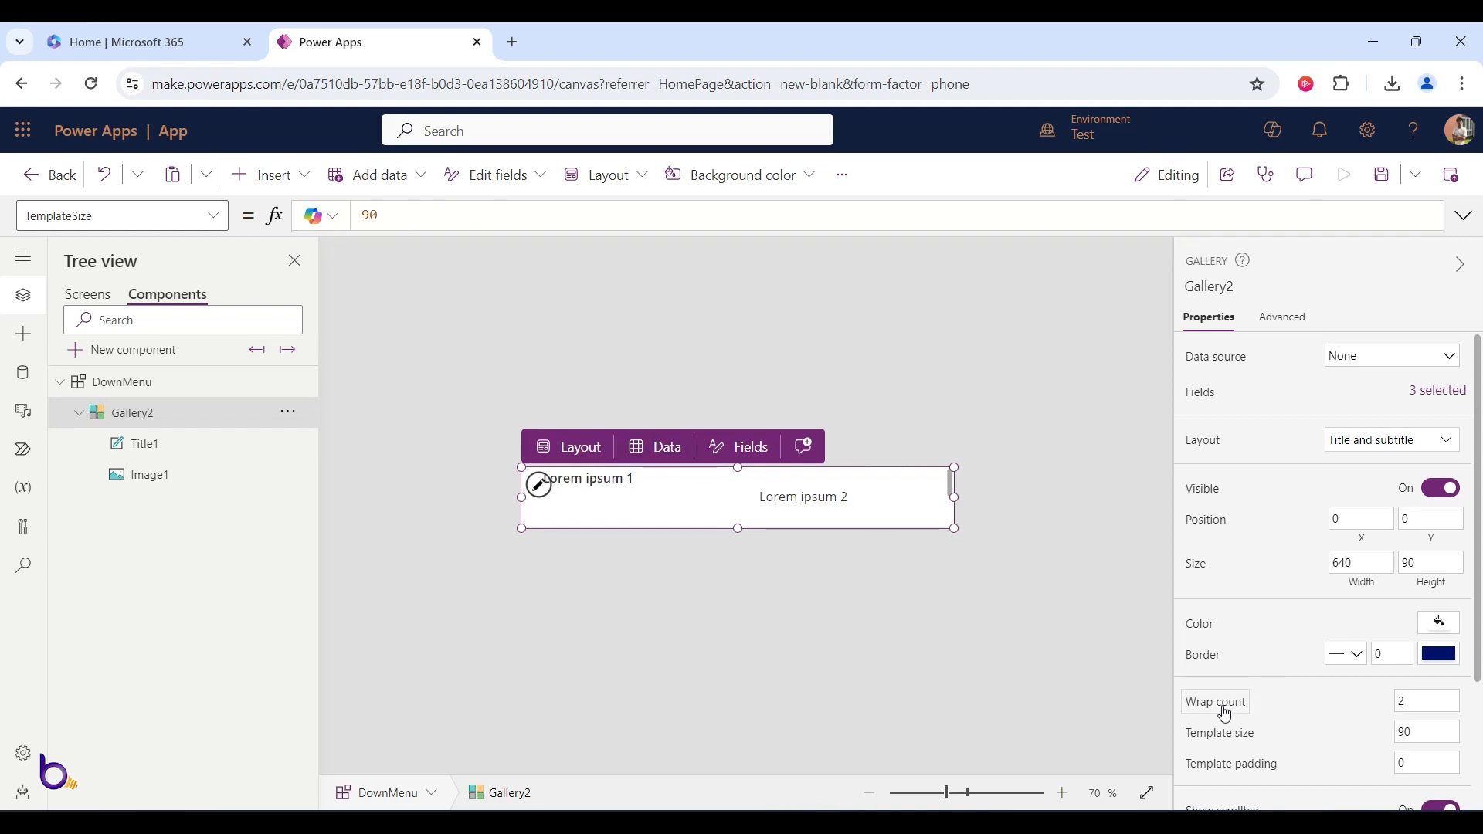
left_click(1401, 702)
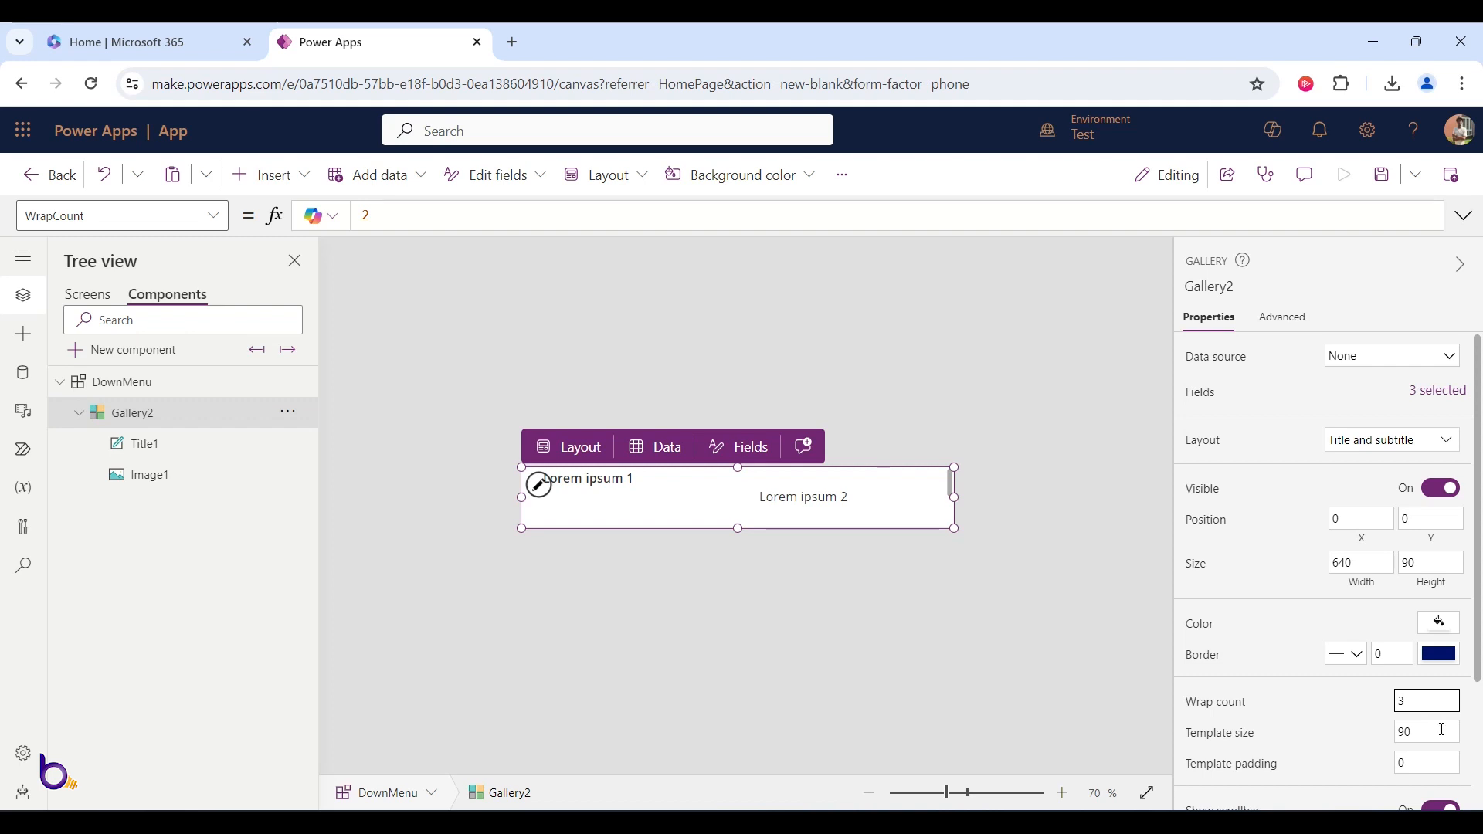
left_click(1359, 731)
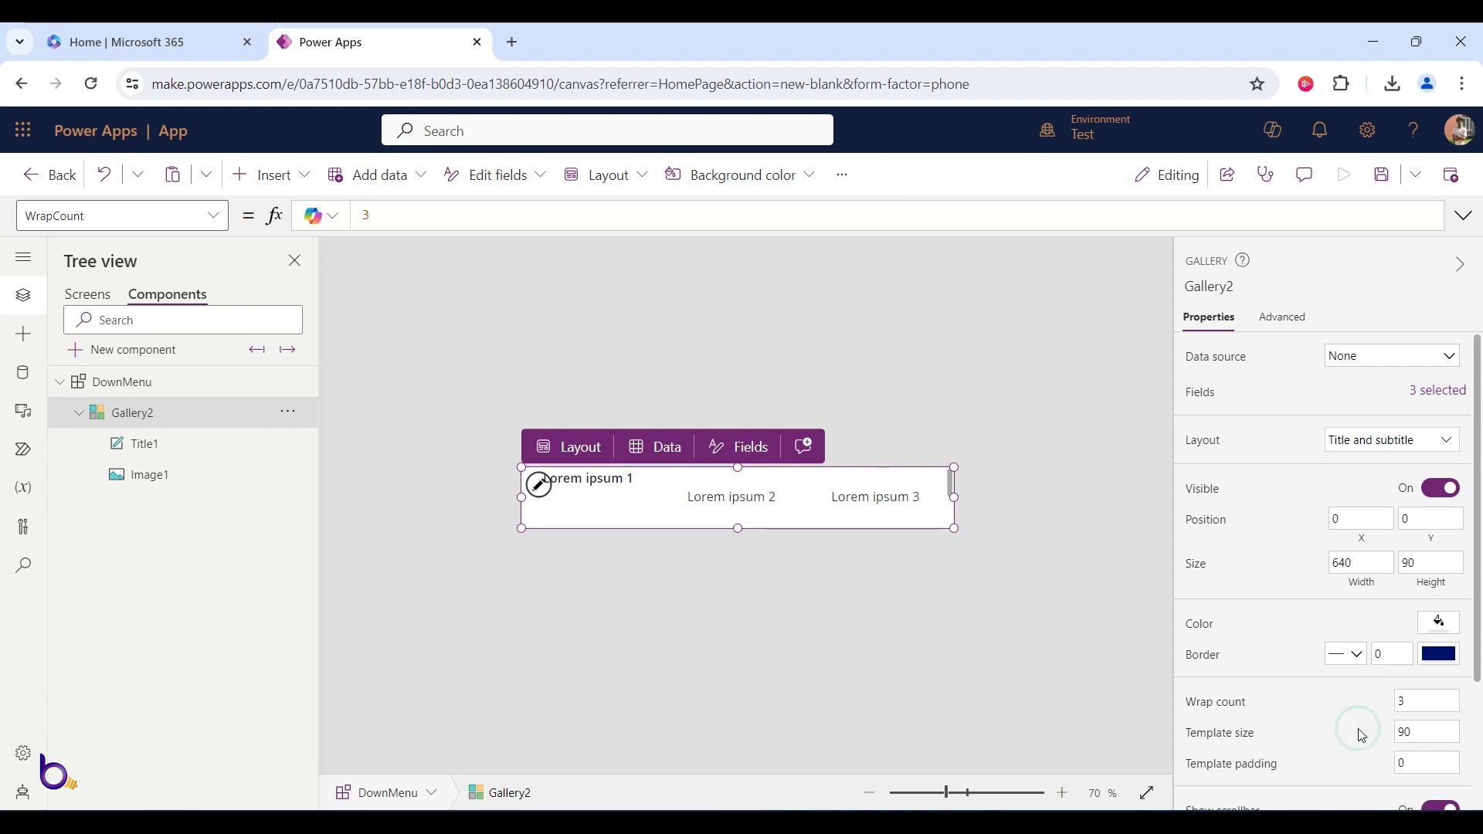
- Insert a button into the gallery template and send it to the back, behind the title and image
left_click(609, 489)
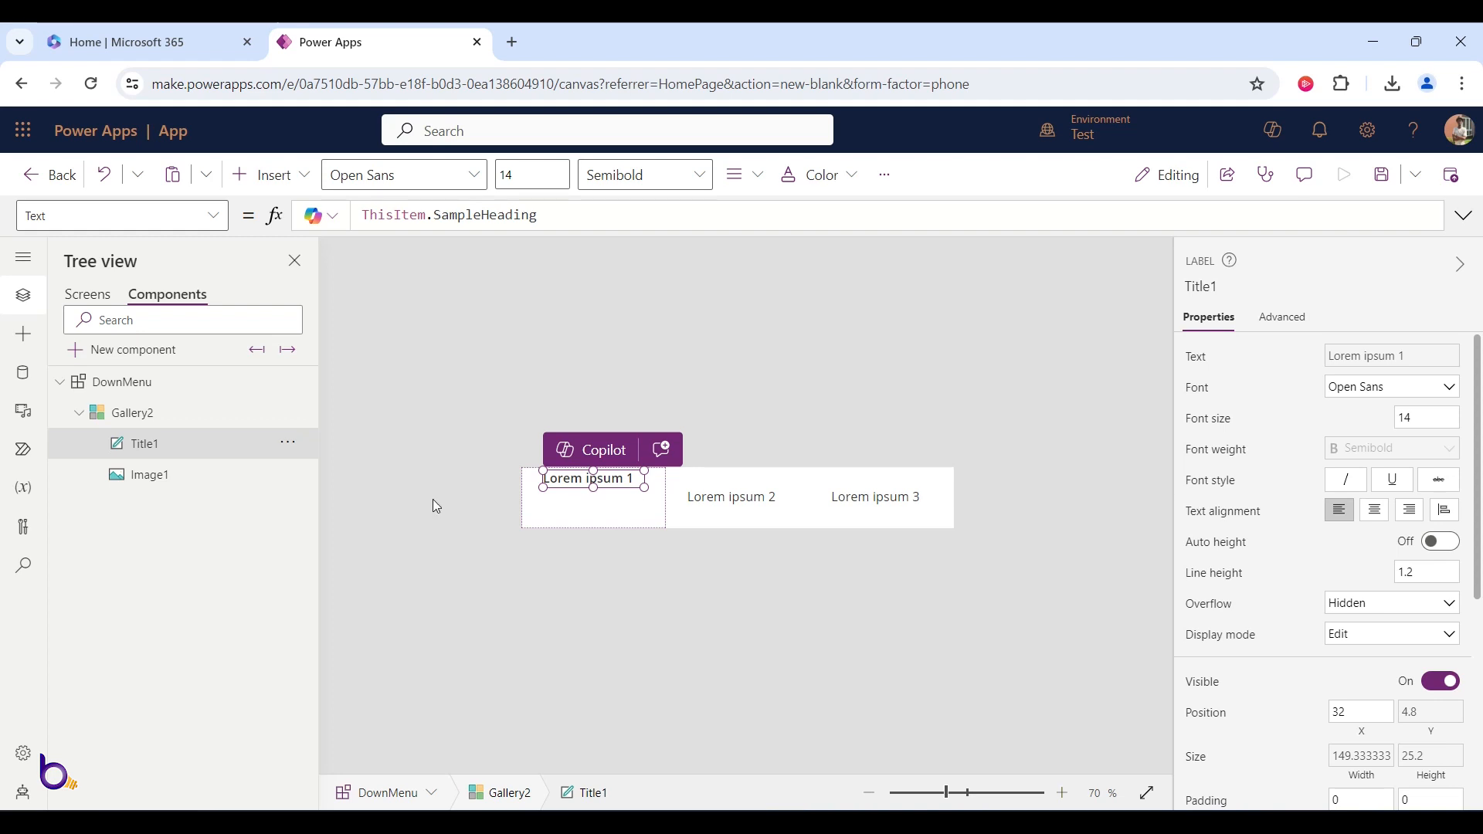
left_click(177, 487)
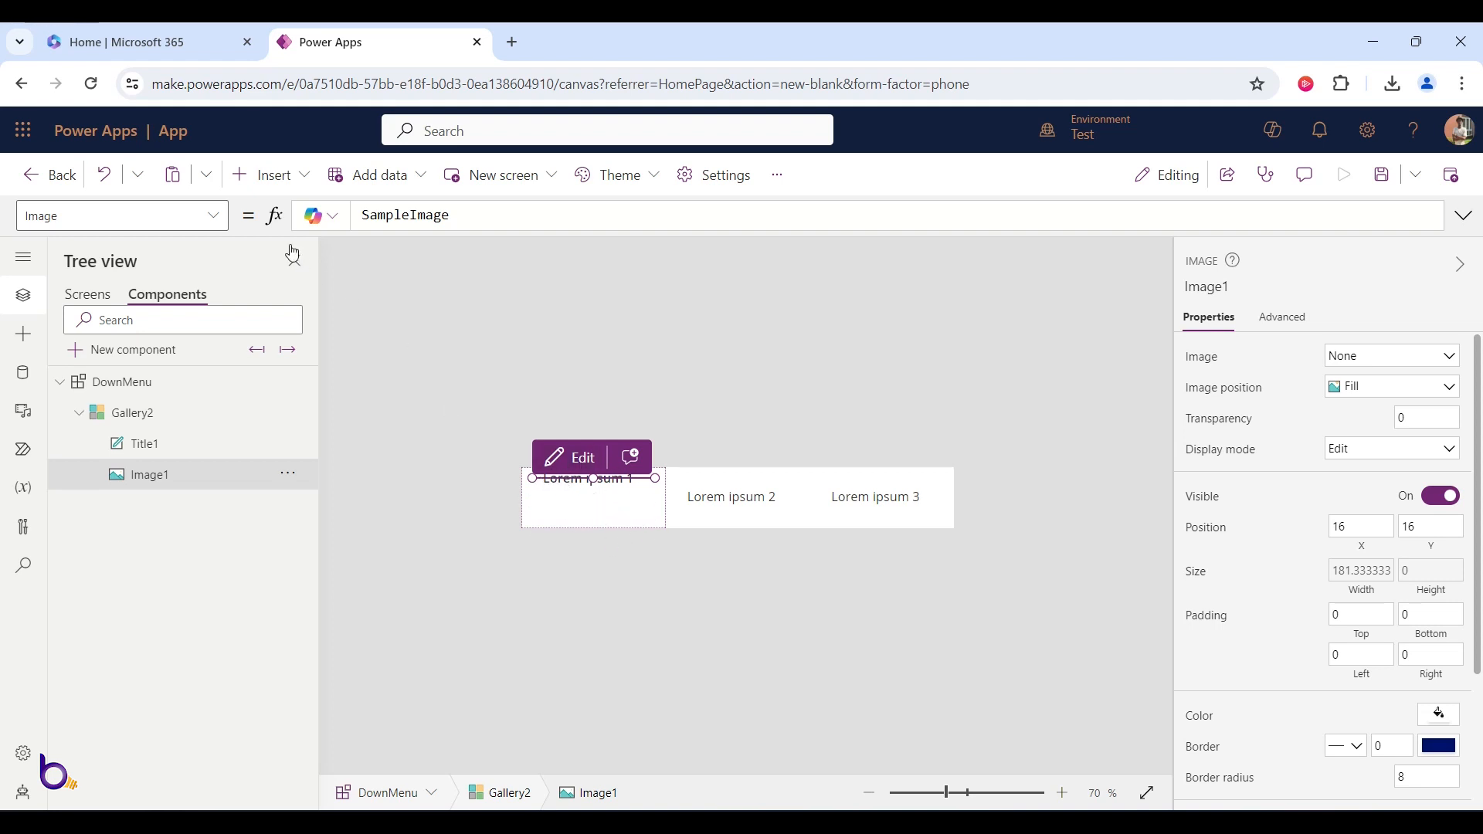
left_click(265, 184)
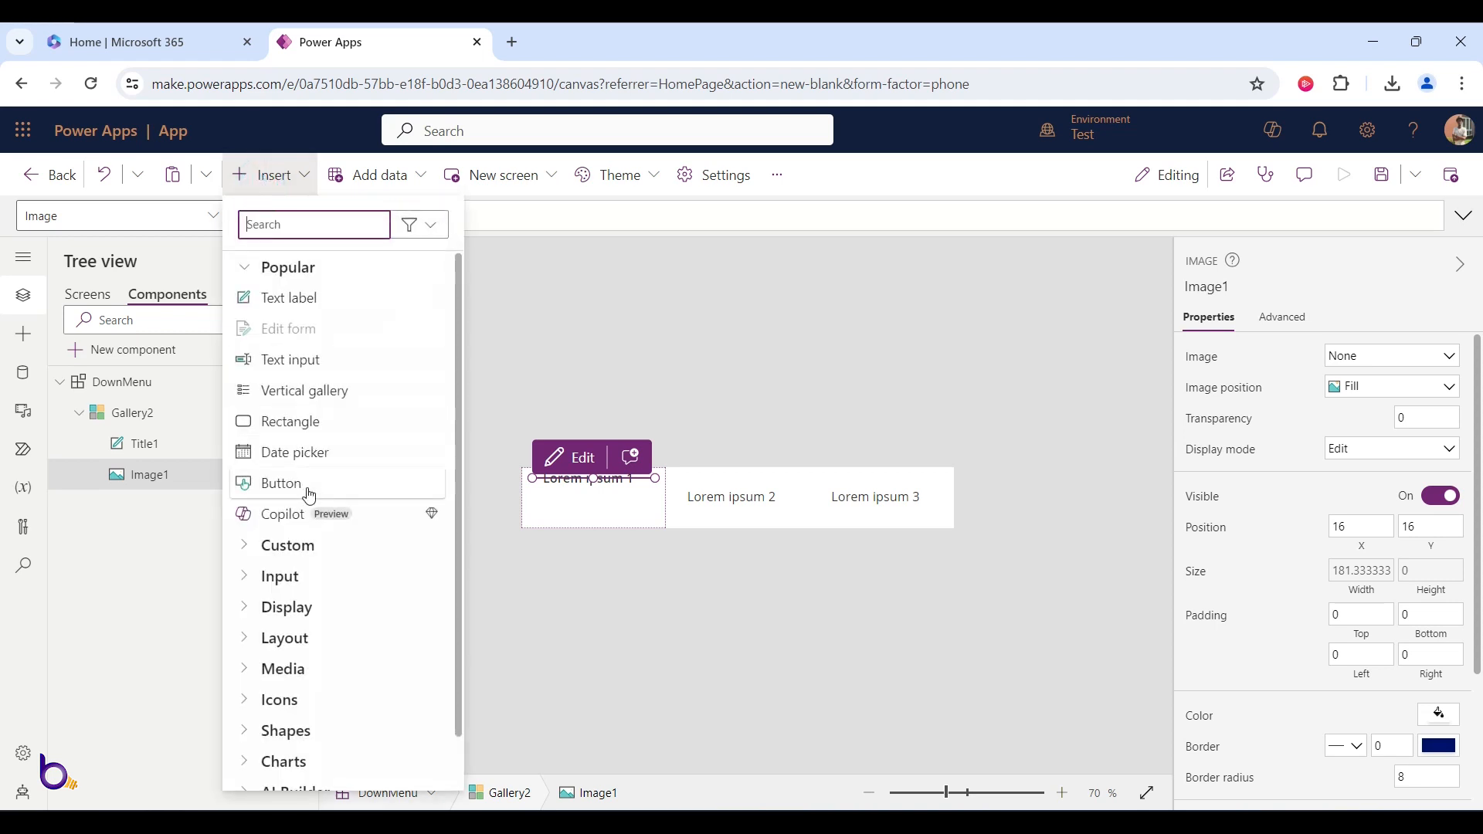
left_click(309, 494)
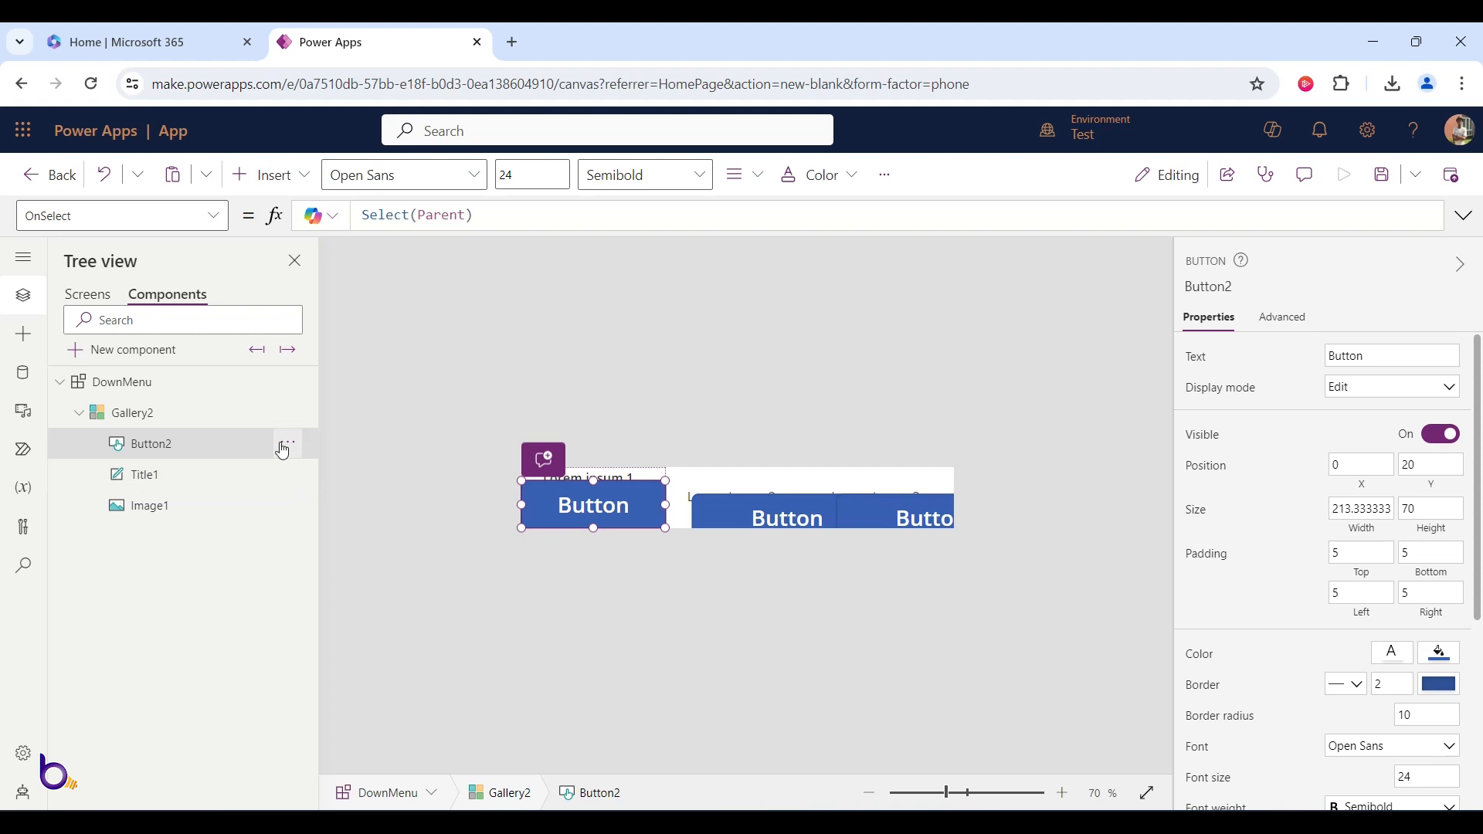
left_click(284, 447)
mouse_move(382, 628)
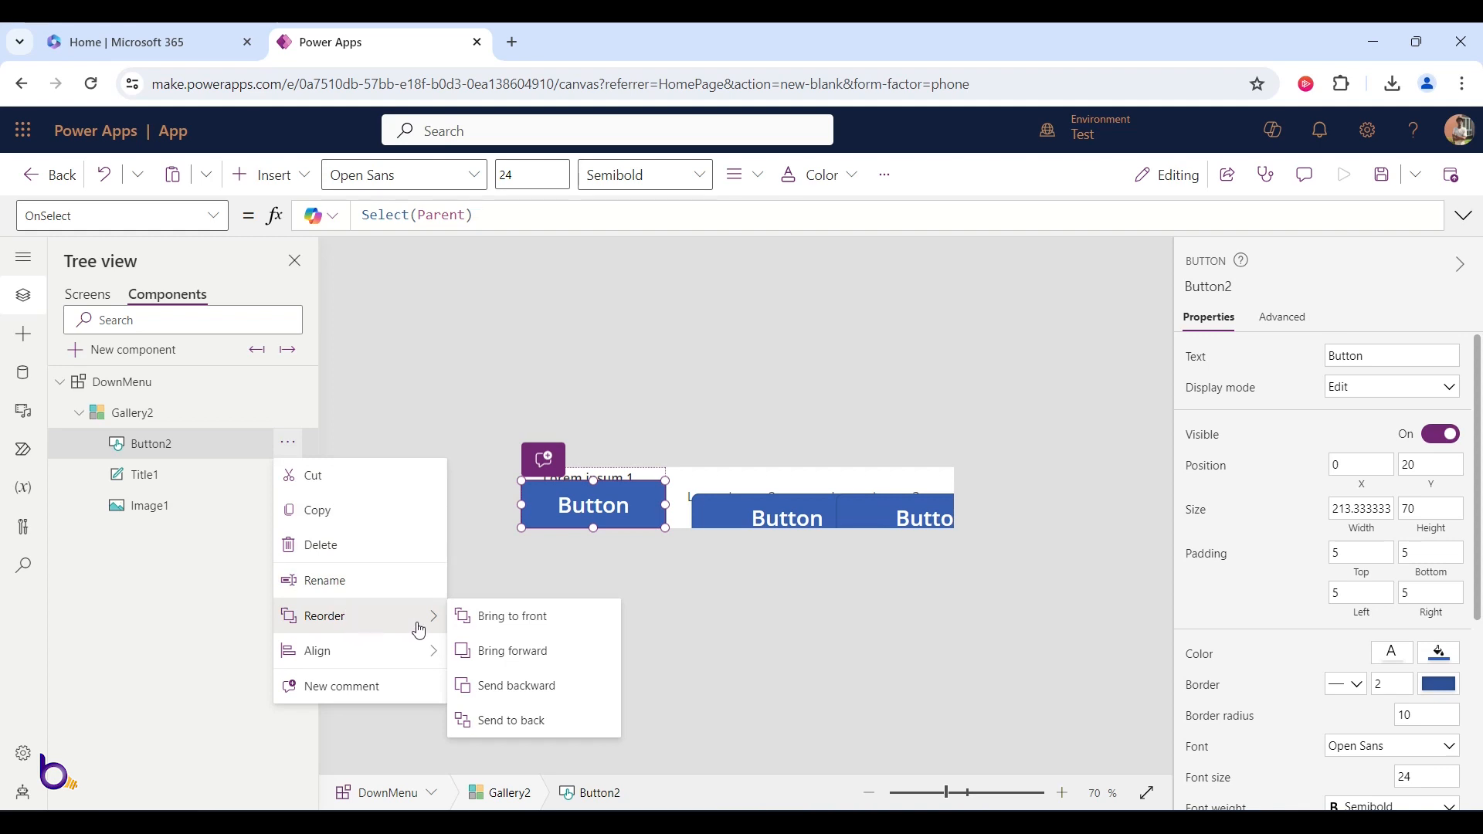
left_click(531, 727)
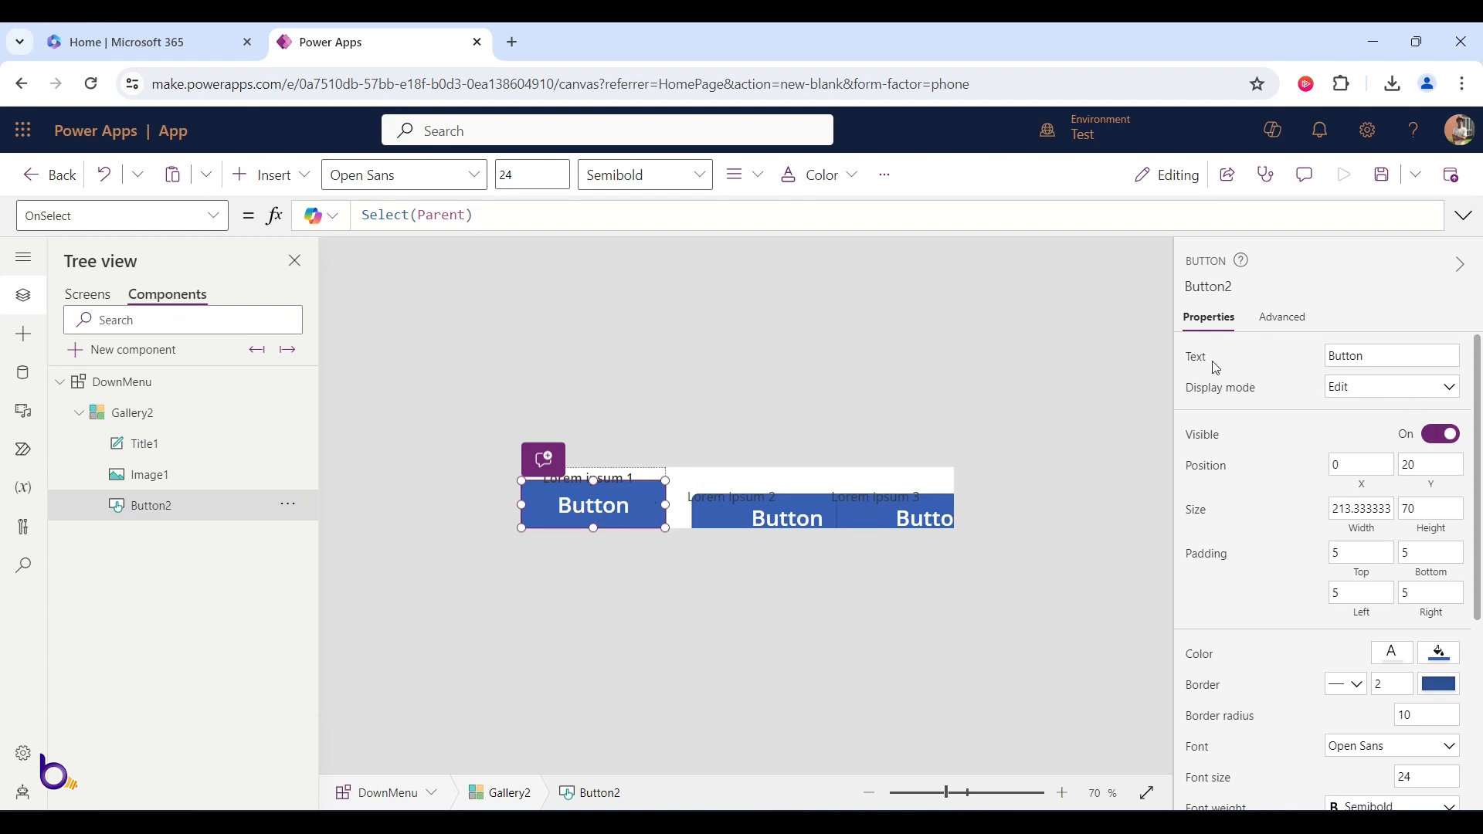
- Clear the gallery button's text and set its display mode to Disabled
double_click(1364, 355)
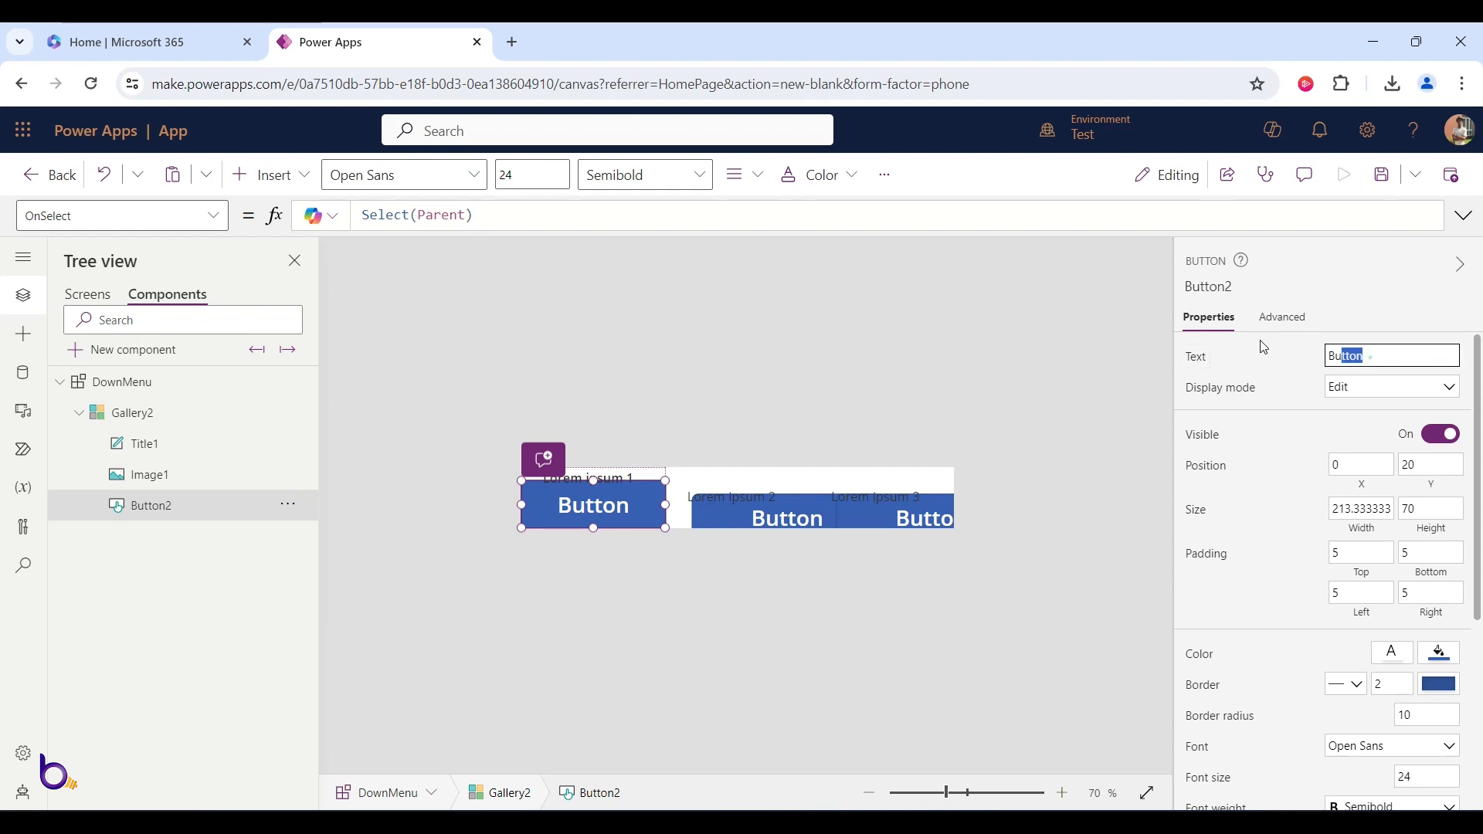
key("BackSpace")
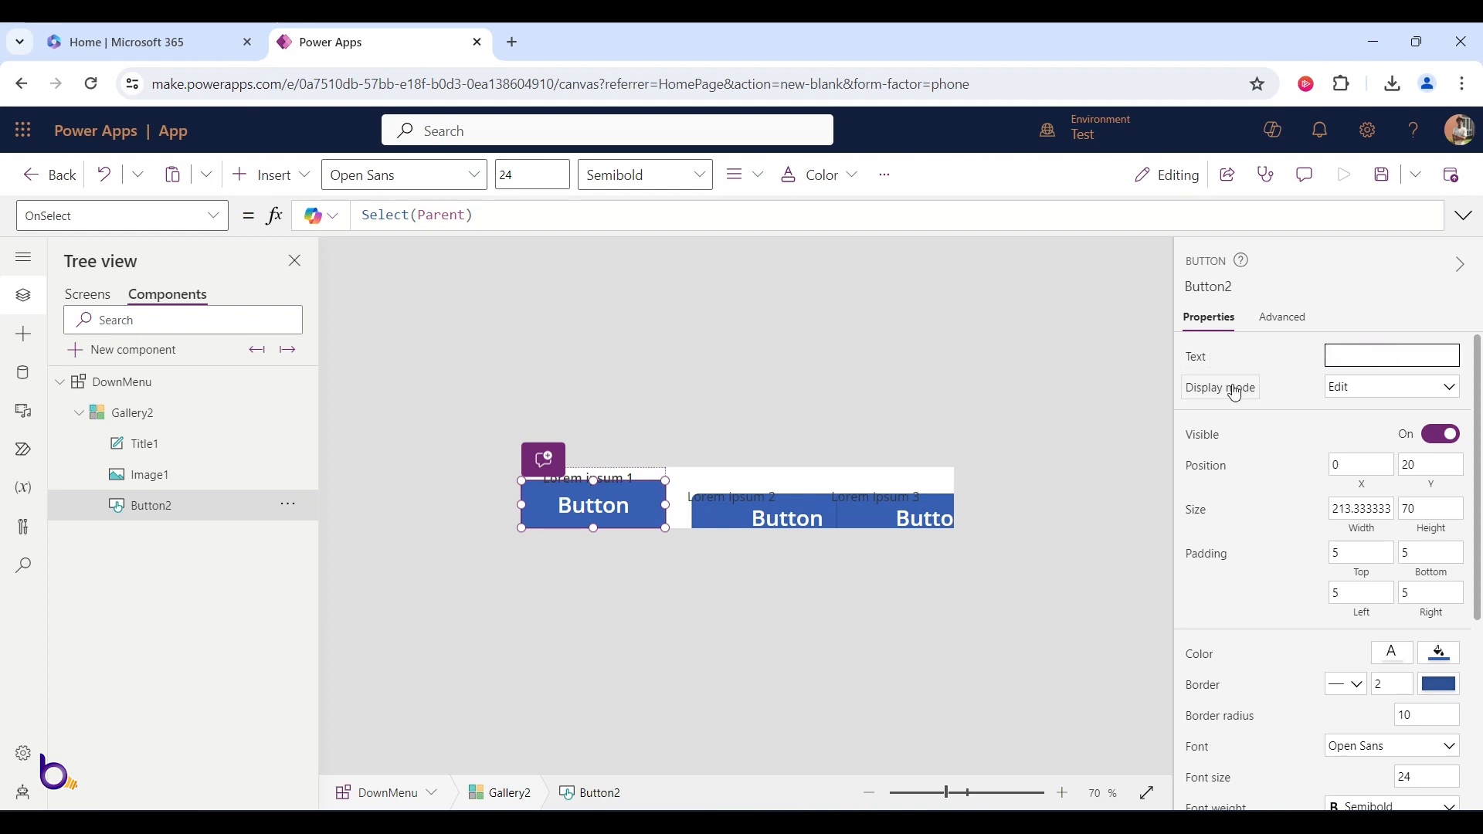
left_click(1236, 392)
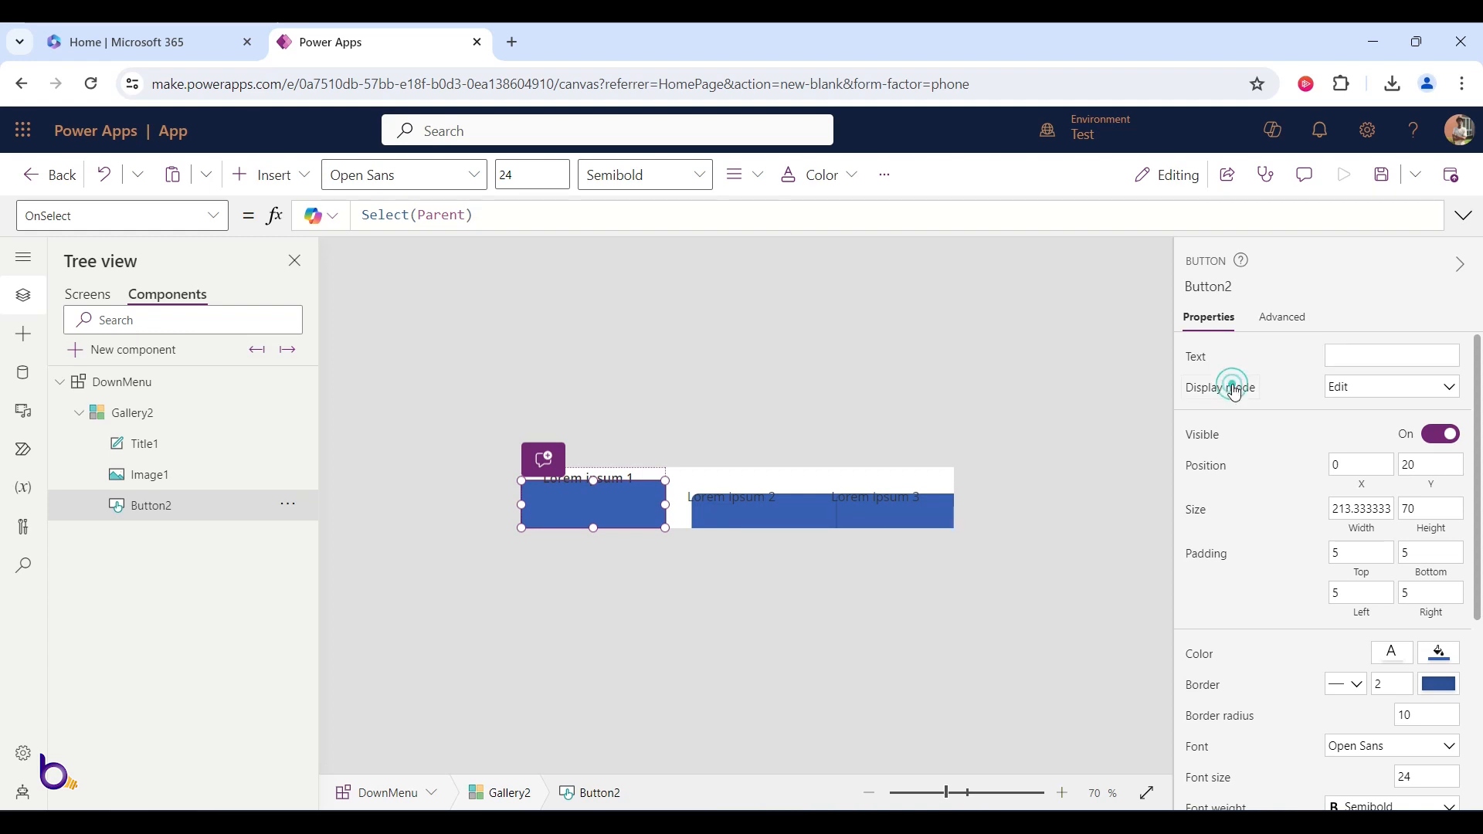
left_click(1370, 393)
left_click(1374, 415)
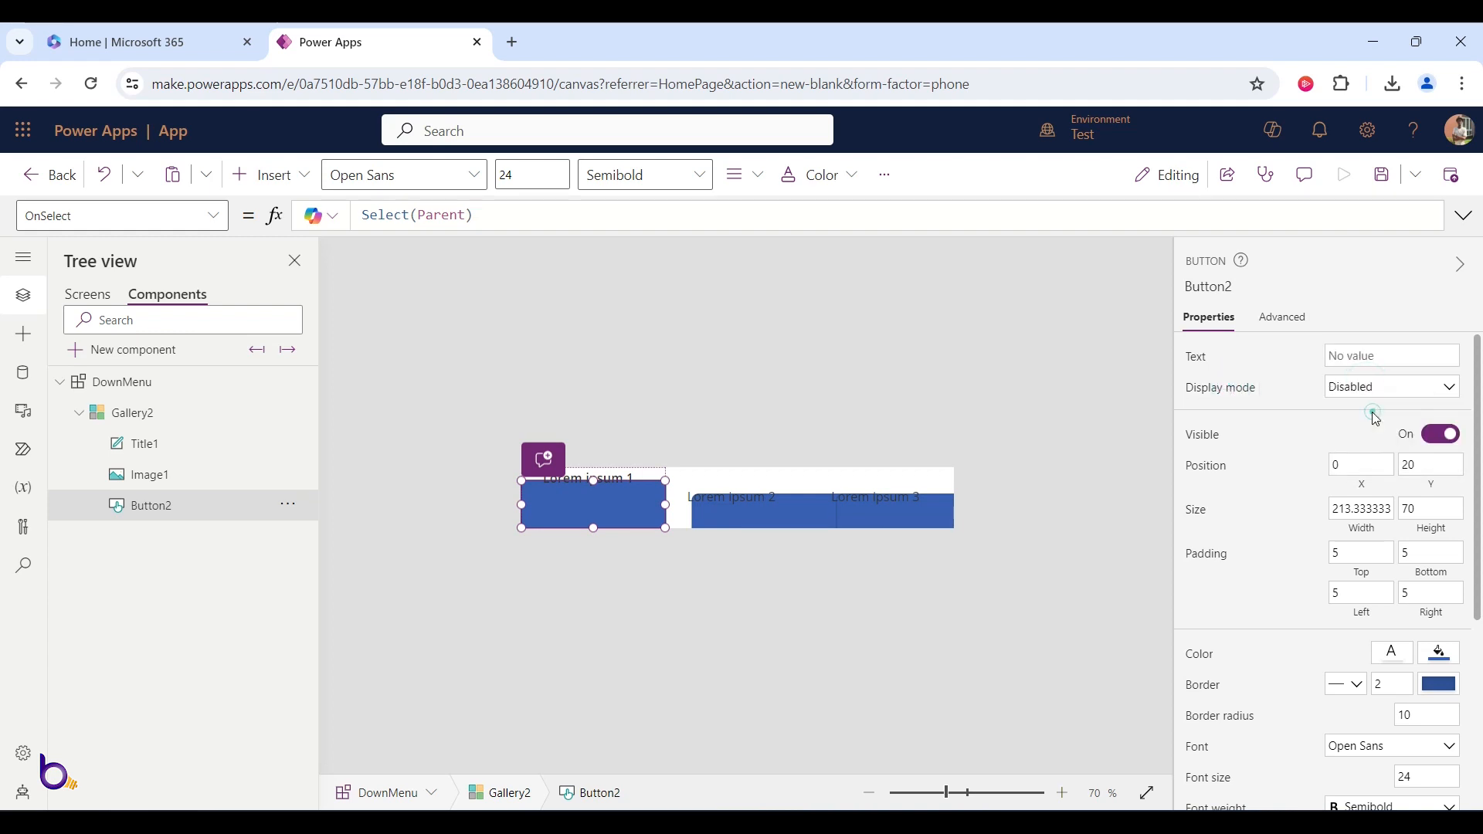
- Set the gallery button's border thickness to 0
scroll(1338, 439, "down", 3)
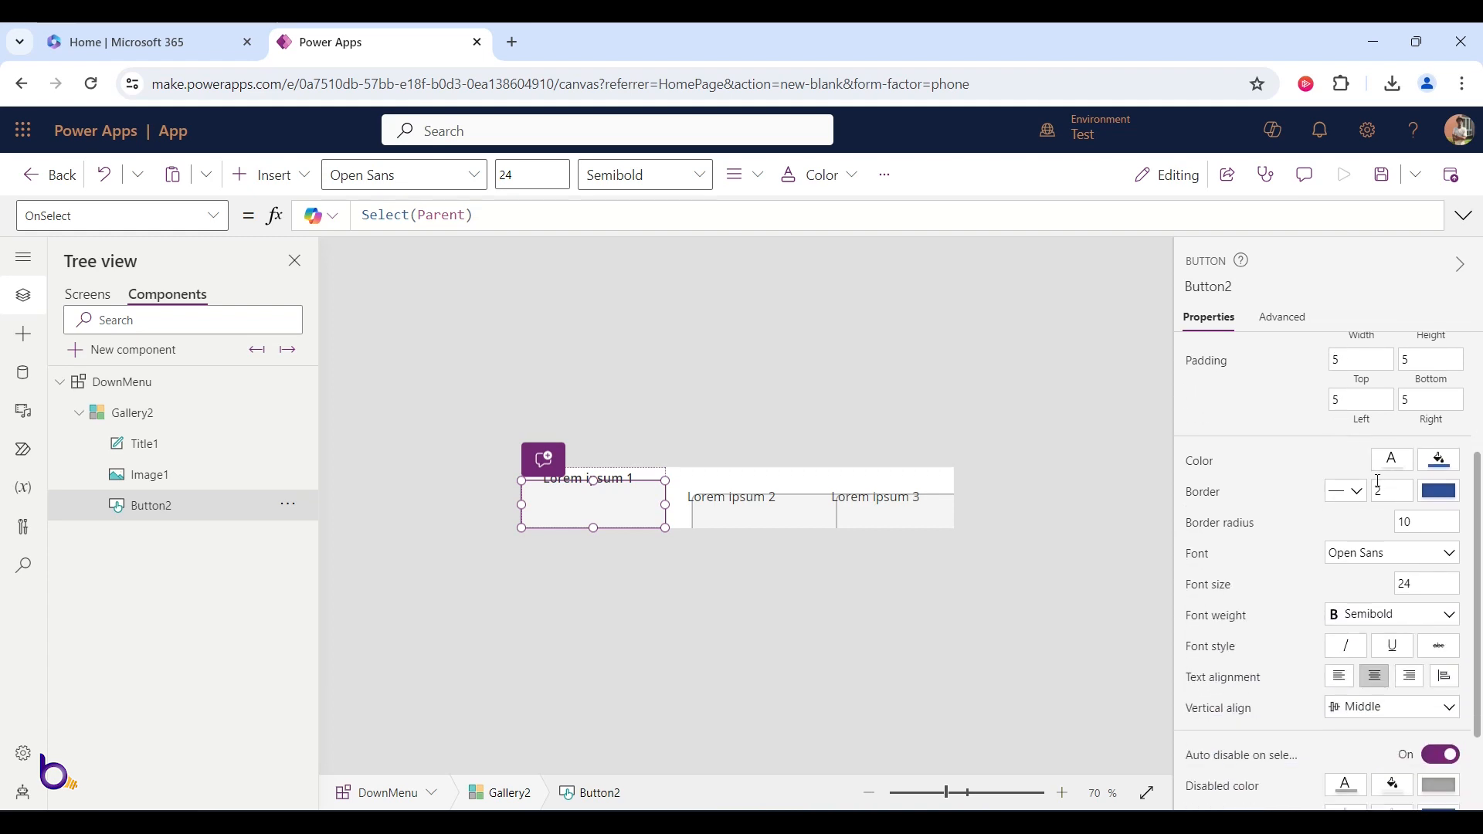
double_click(1384, 491)
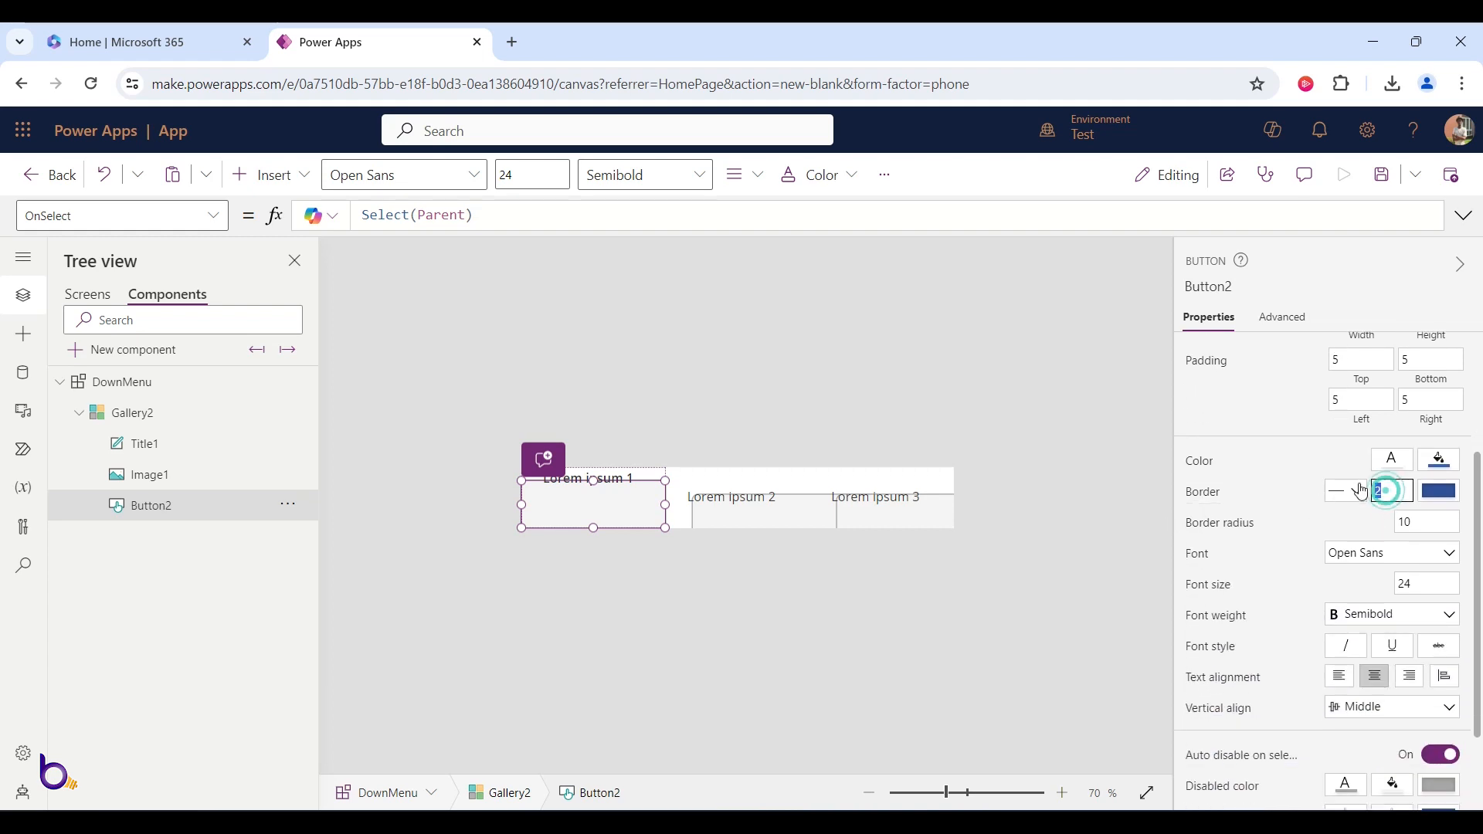
left_click(1378, 533)
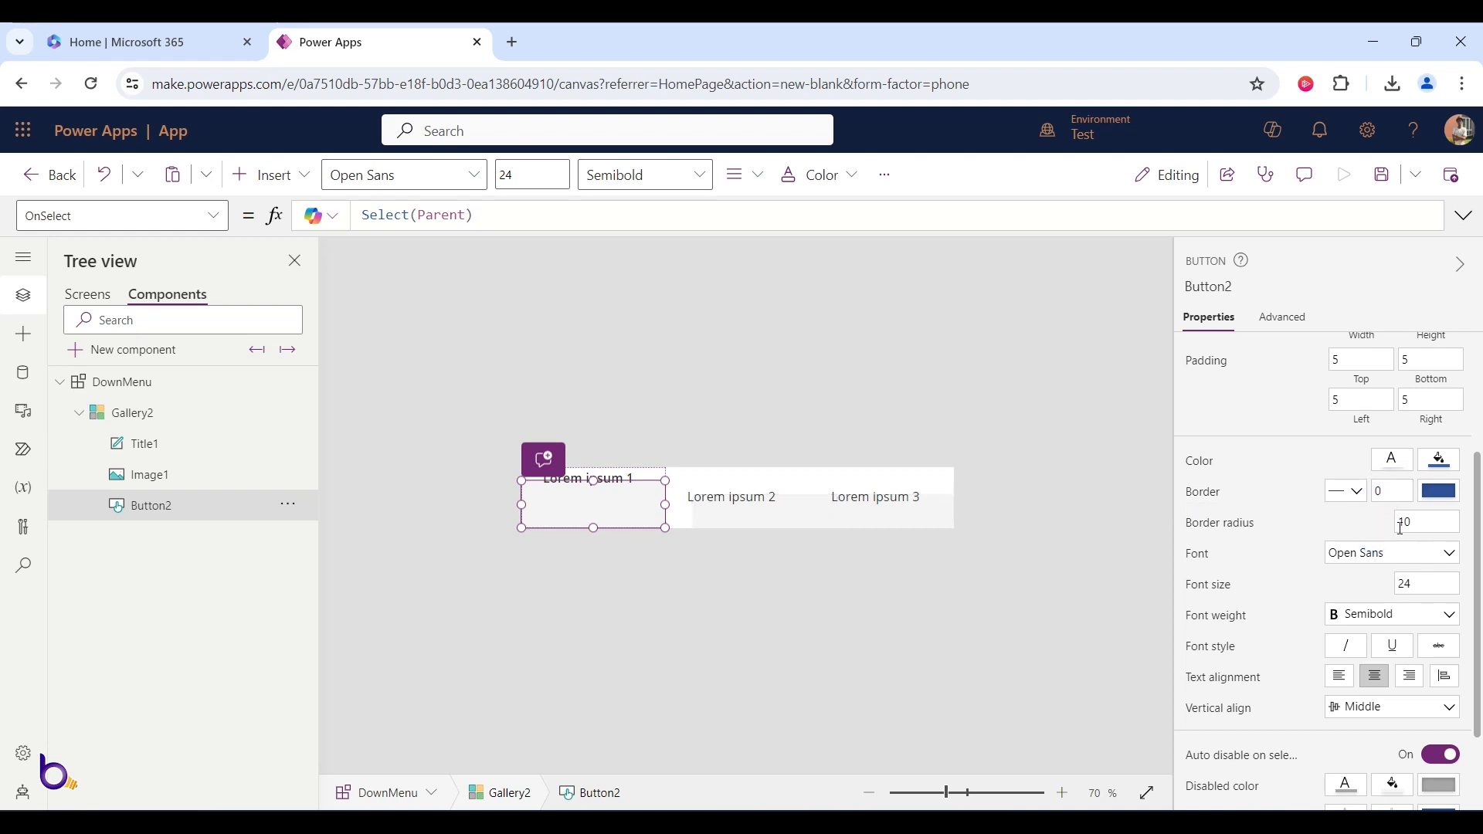
- Move the button up inside the gallery template to a Y position of 4
scroll(1386, 541, "down", 2)
scroll(1383, 564, "up", 3)
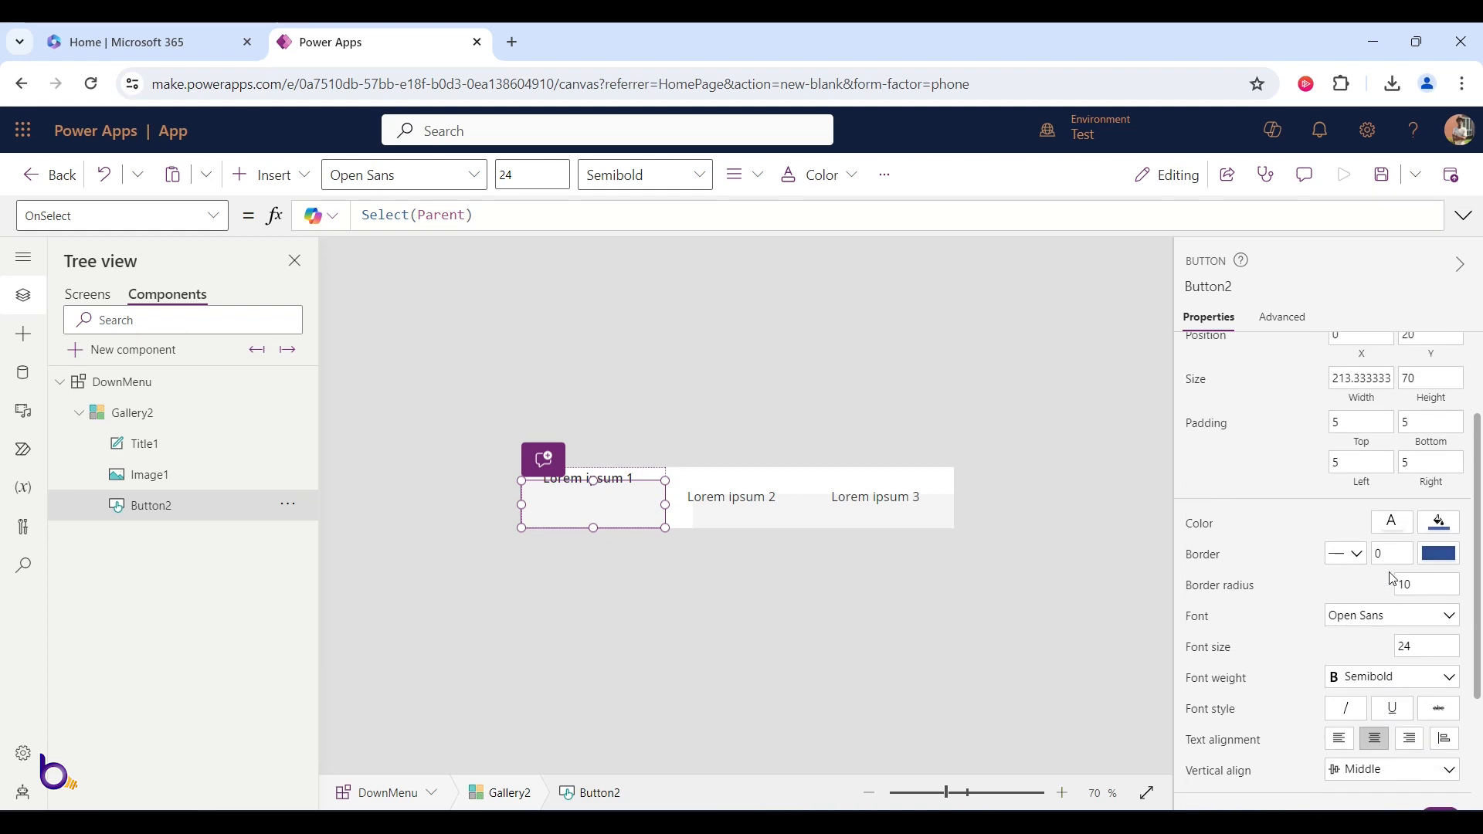
left_click_drag(630, 506, 633, 502)
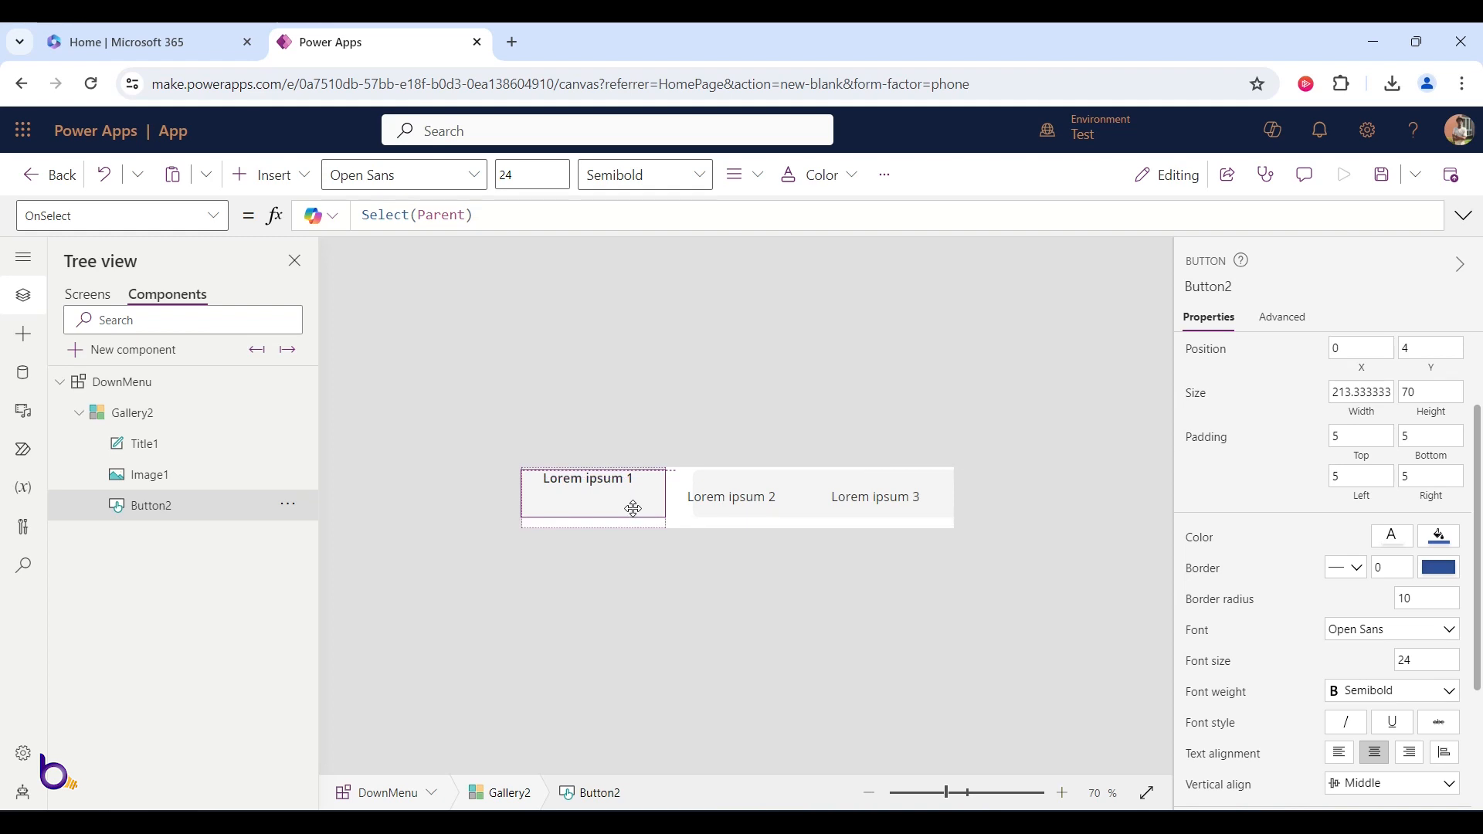
left_click(634, 508)
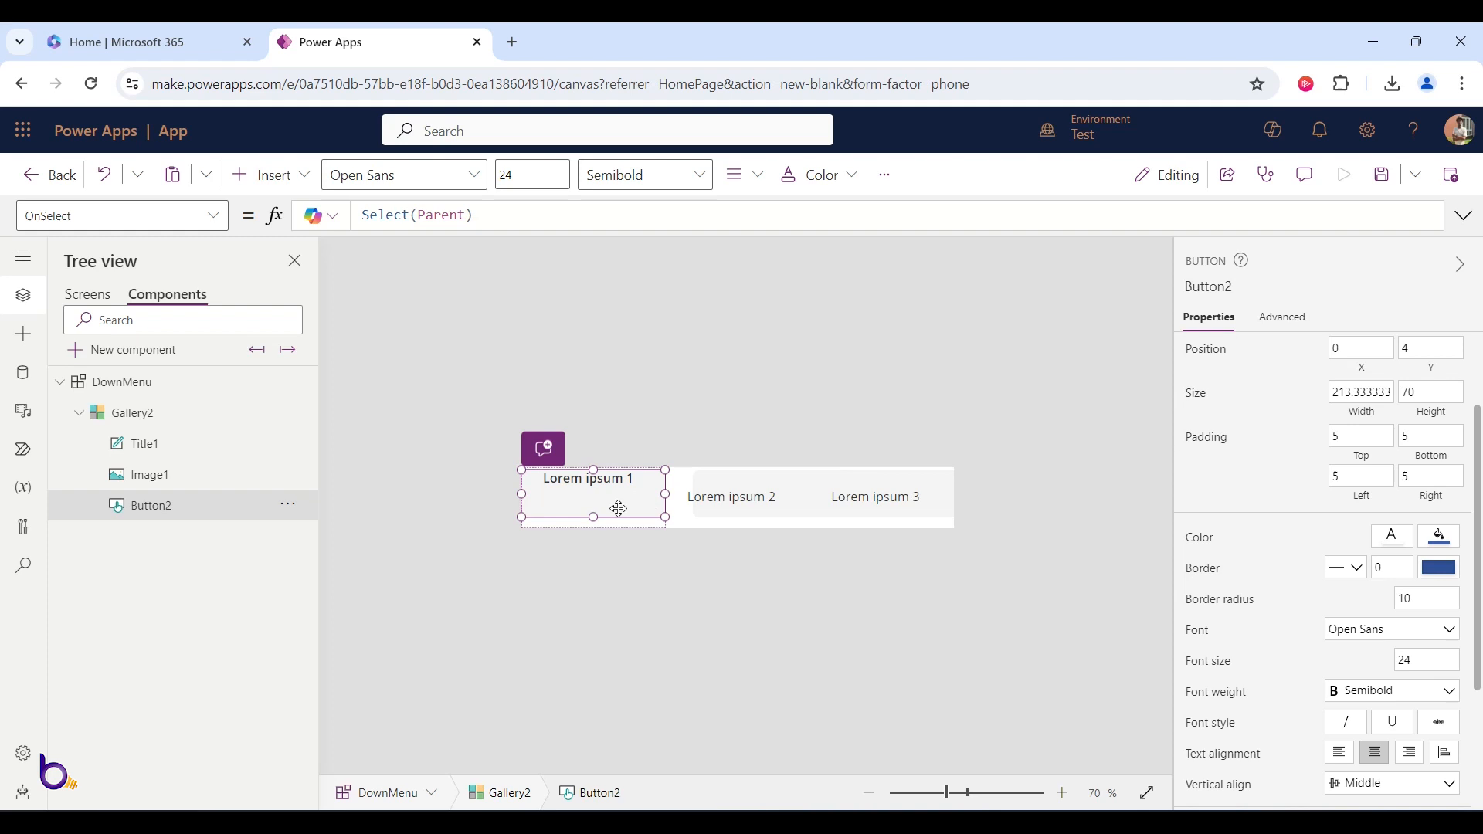
- Select the gallery's image control and open the icon site uxwing.com in a new browser tab
left_click(139, 481)
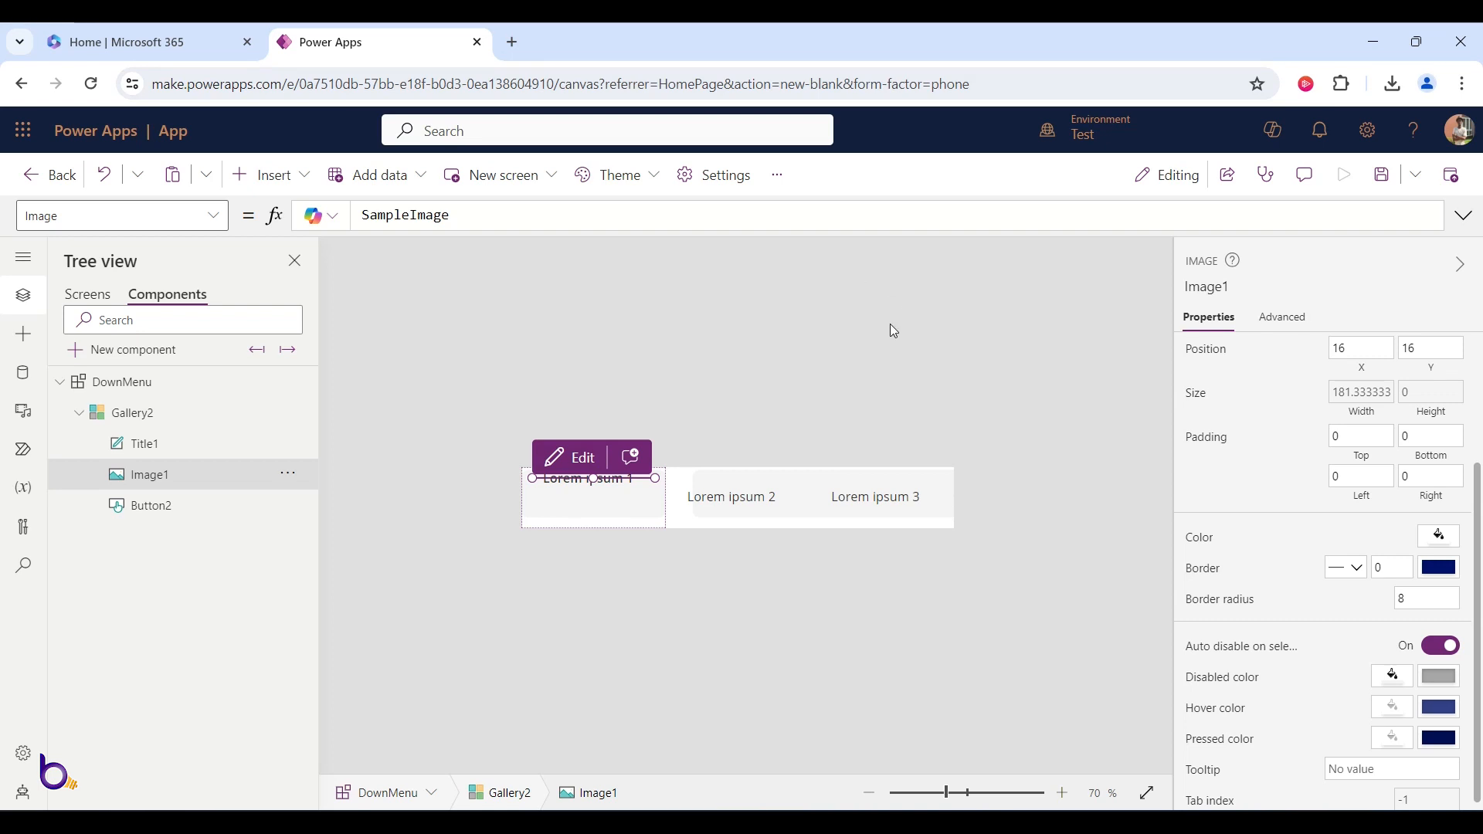
left_click(512, 42)
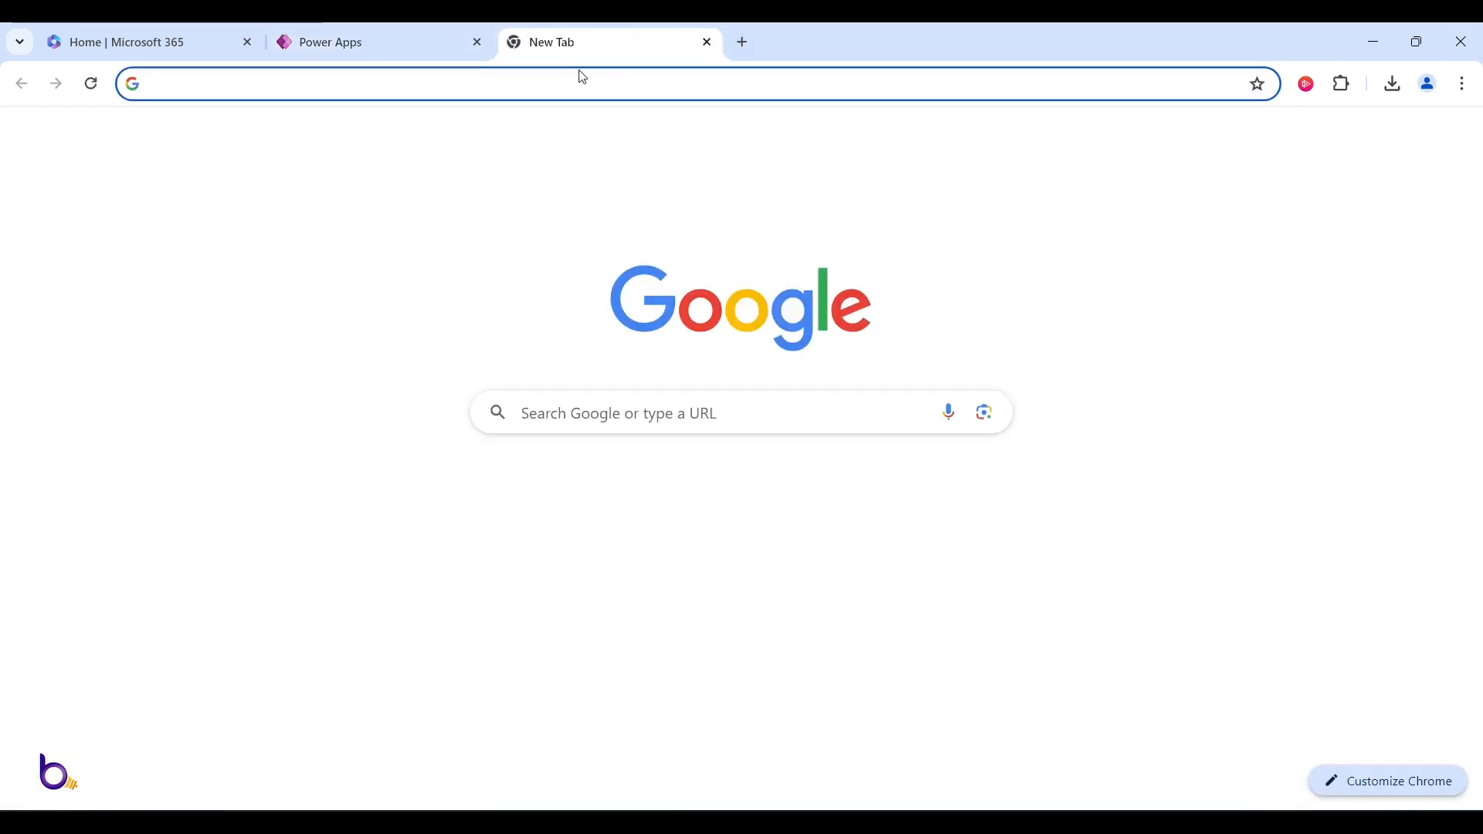
type("uxw")
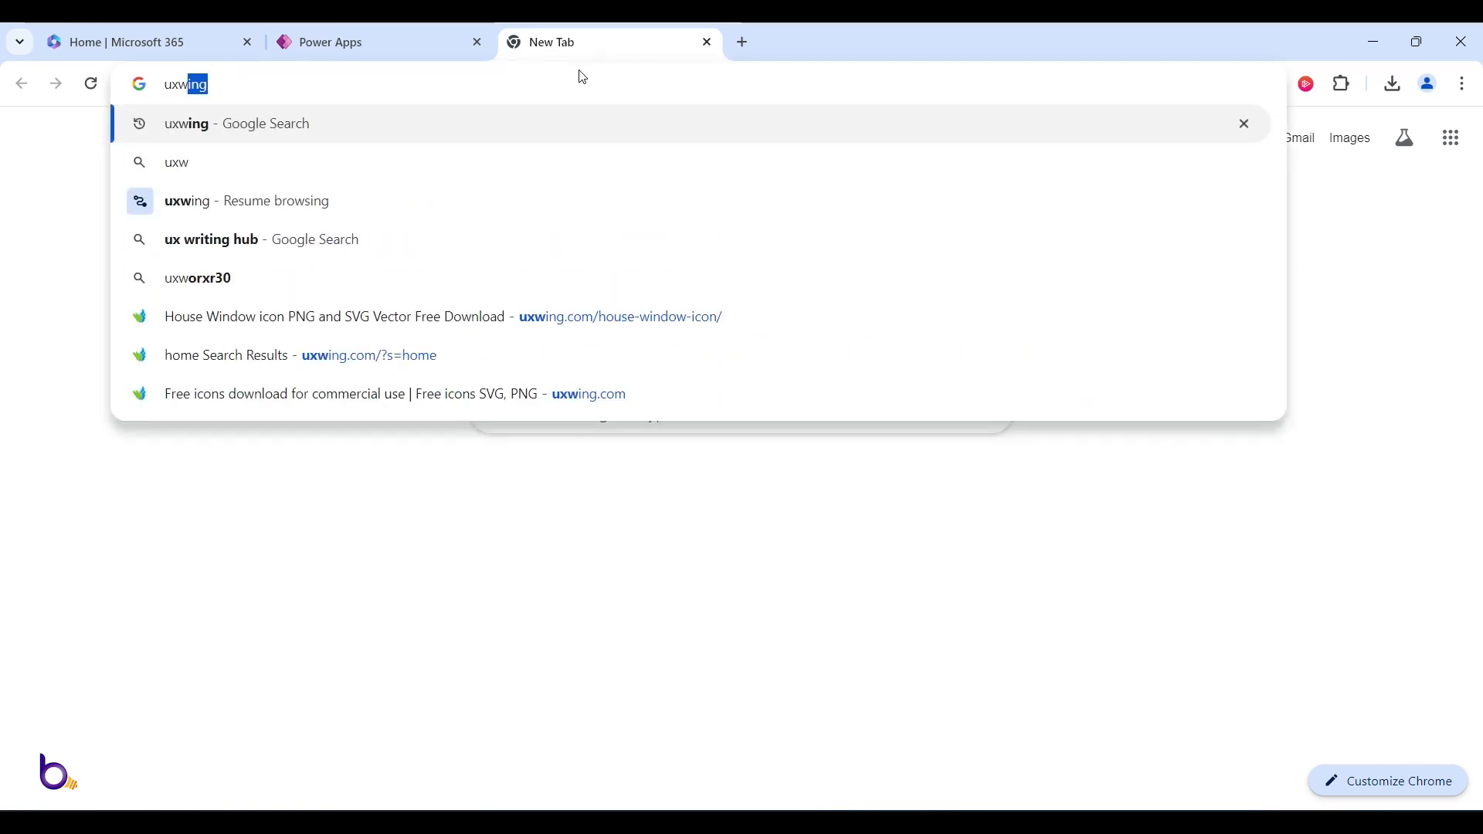
type("ing")
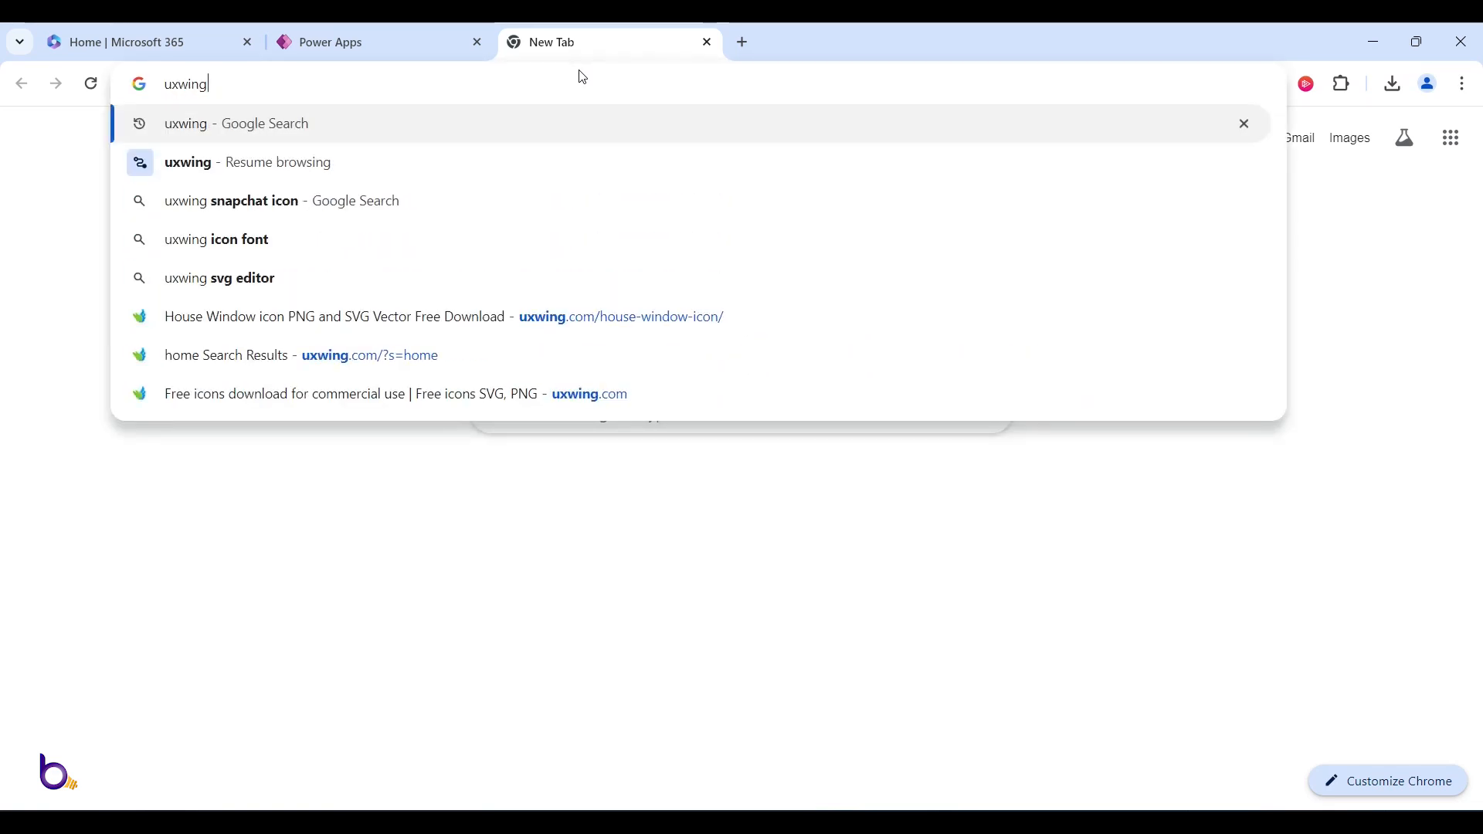
type(".com")
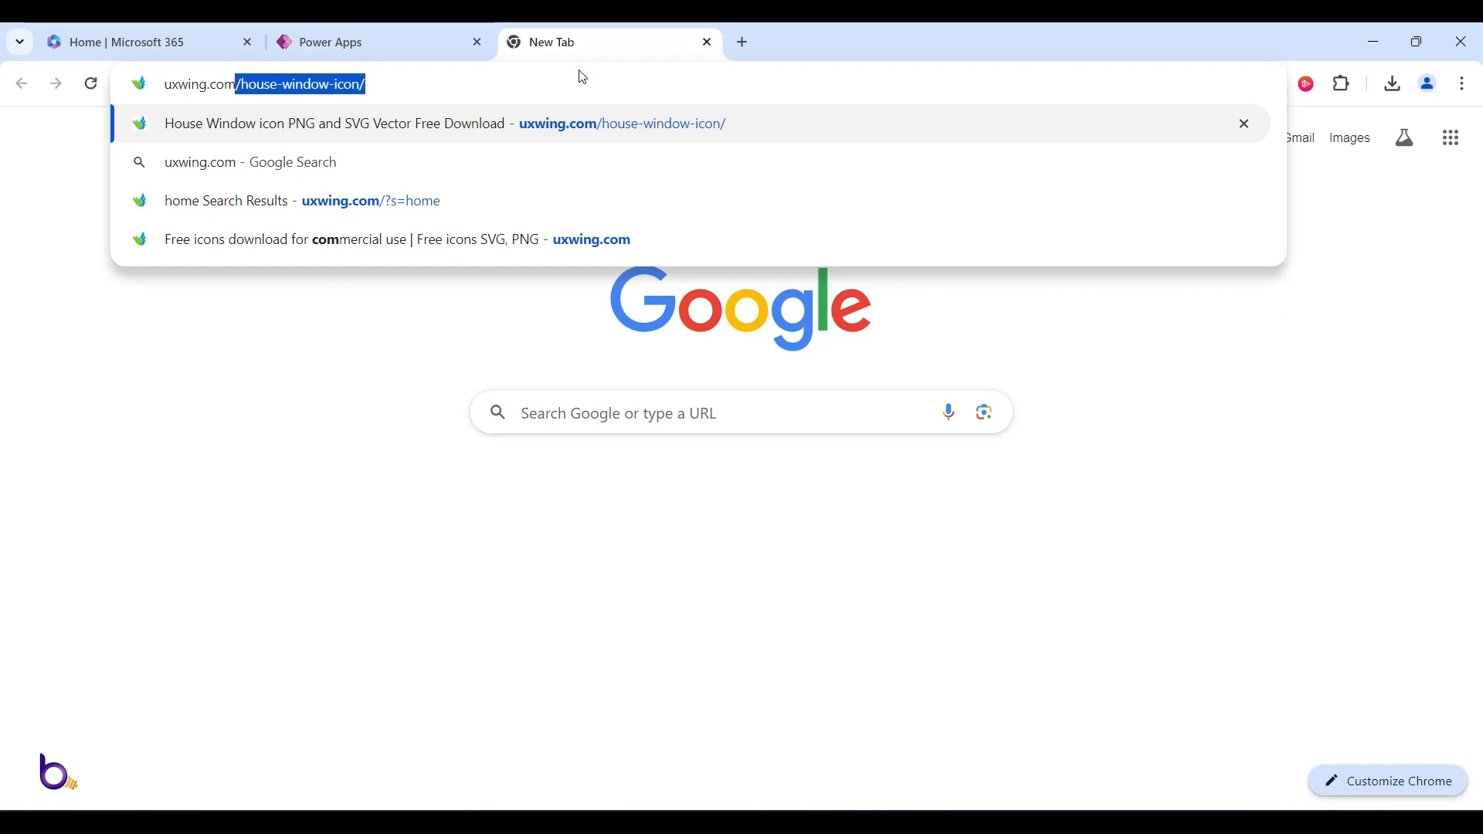
key("Delete")
key("Return")
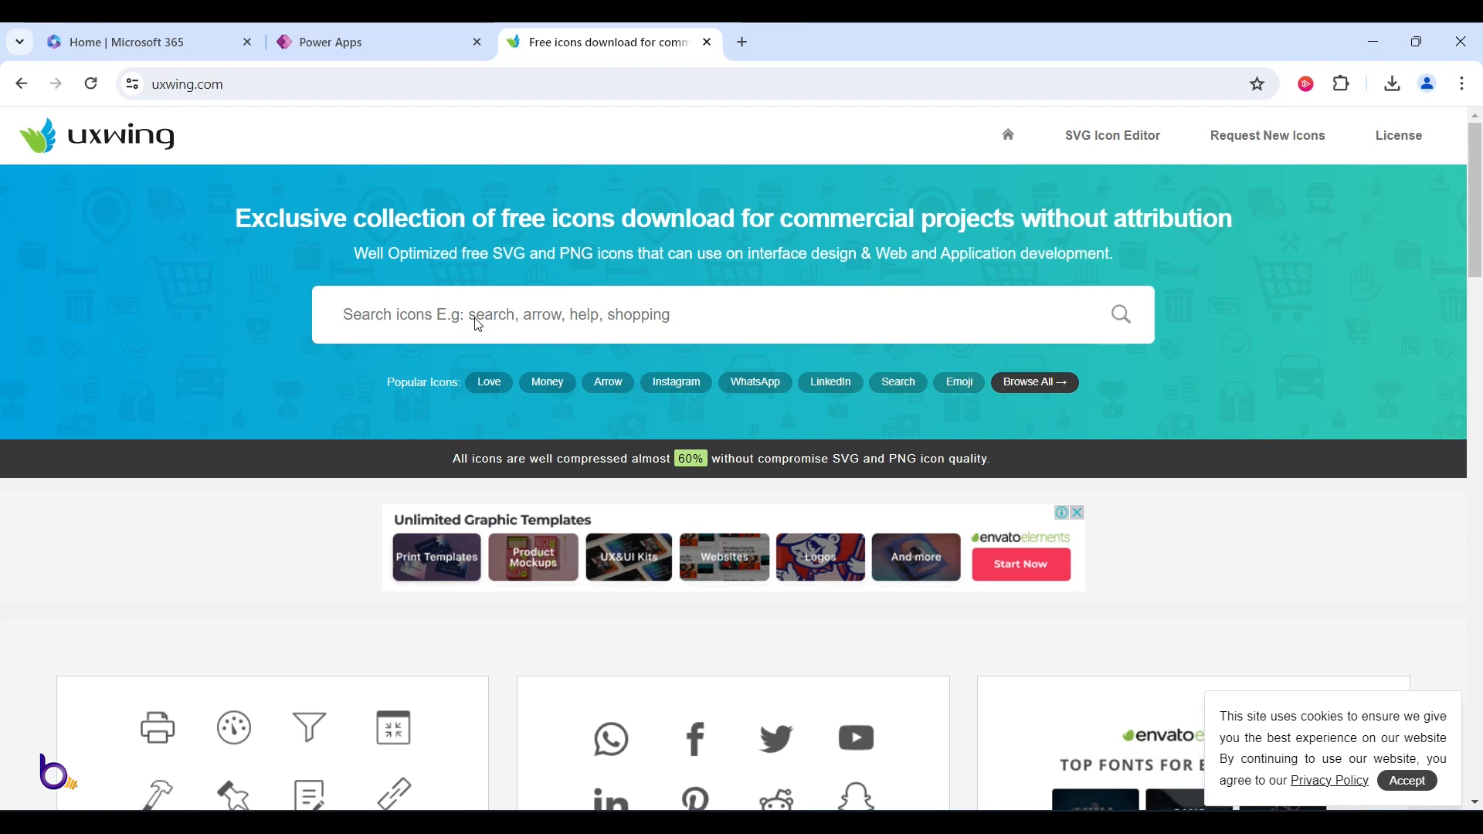
- Search the icon site for "home" and open the page of the House Window icon
type("home")
key("Return")
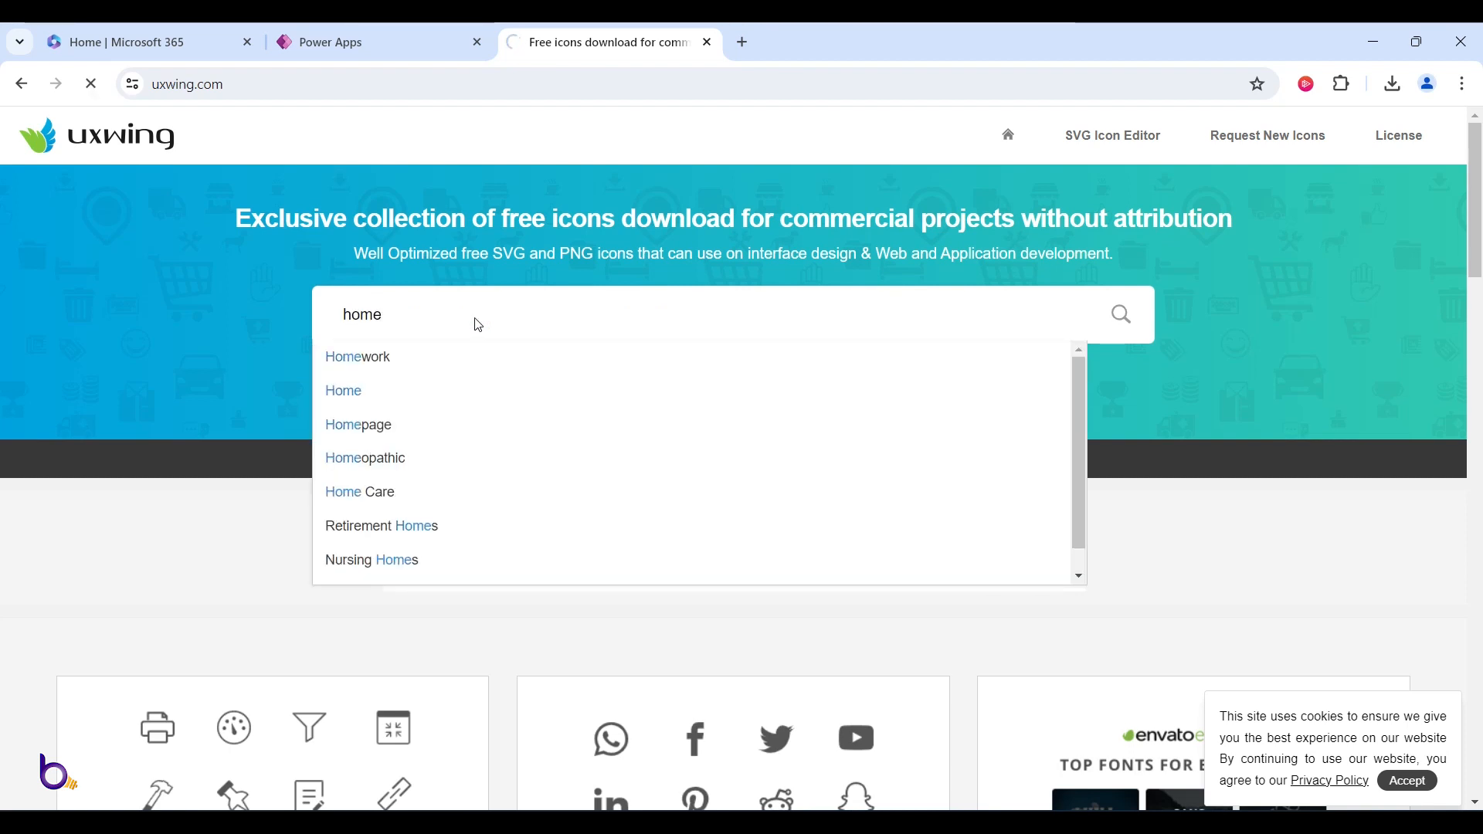
scroll(438, 355, "down", 1)
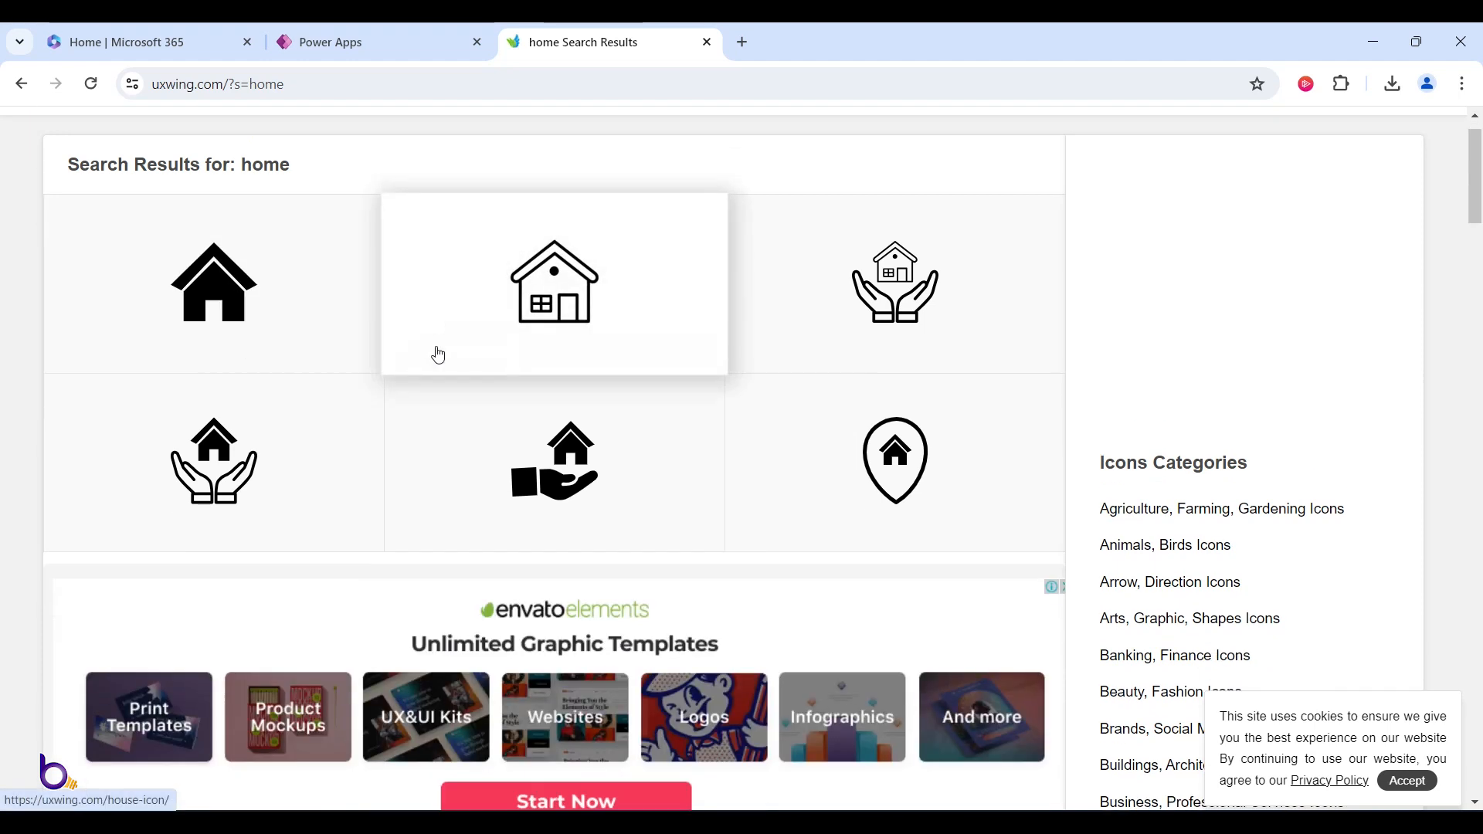
scroll(439, 355, "down", 12)
scroll(449, 343, "down", 8)
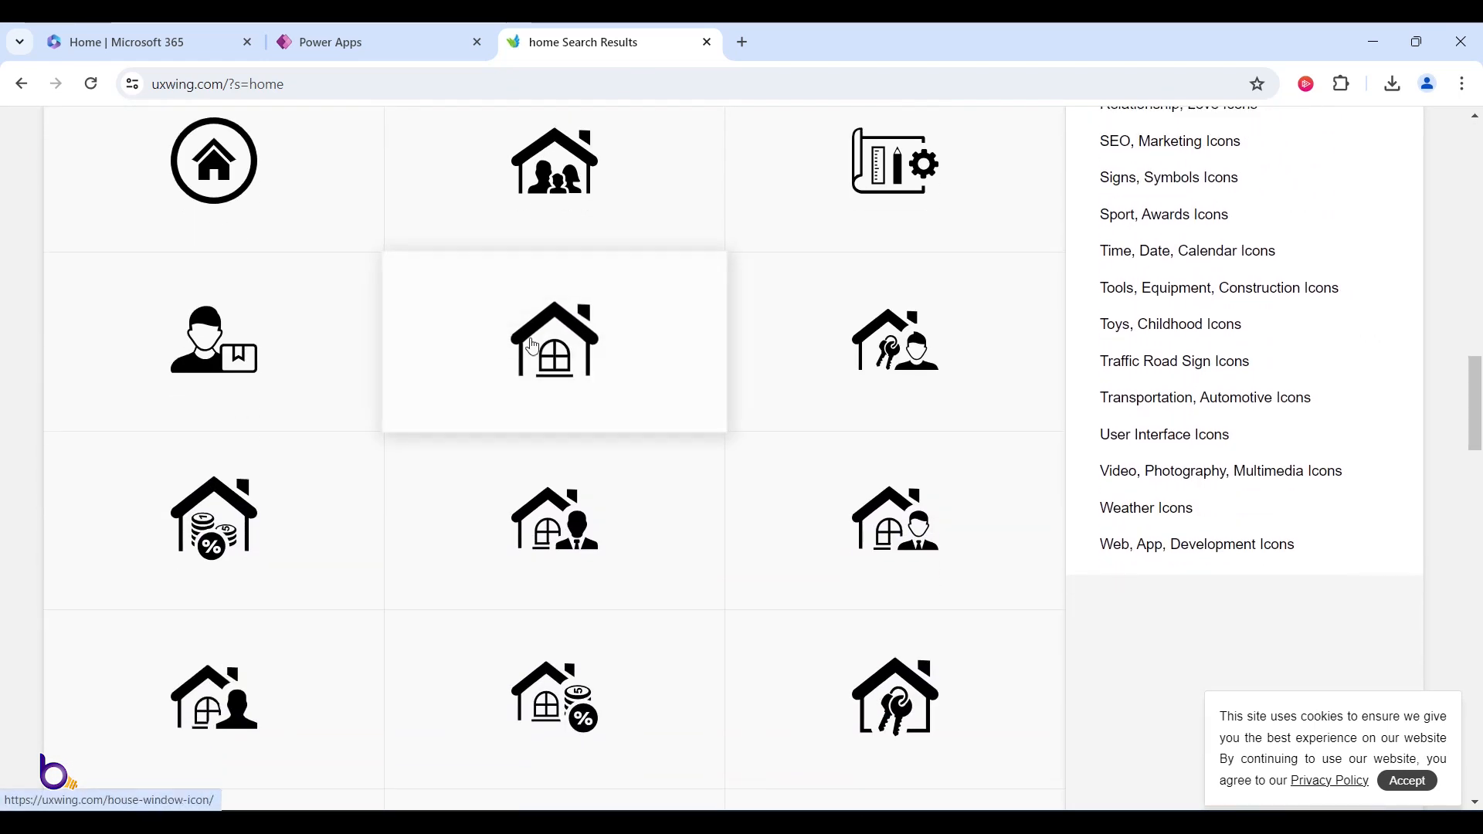
left_click(580, 365)
- Download the House Window icon as an SVG file and show the downloaded file in its folder
scroll(581, 364, "down", 4)
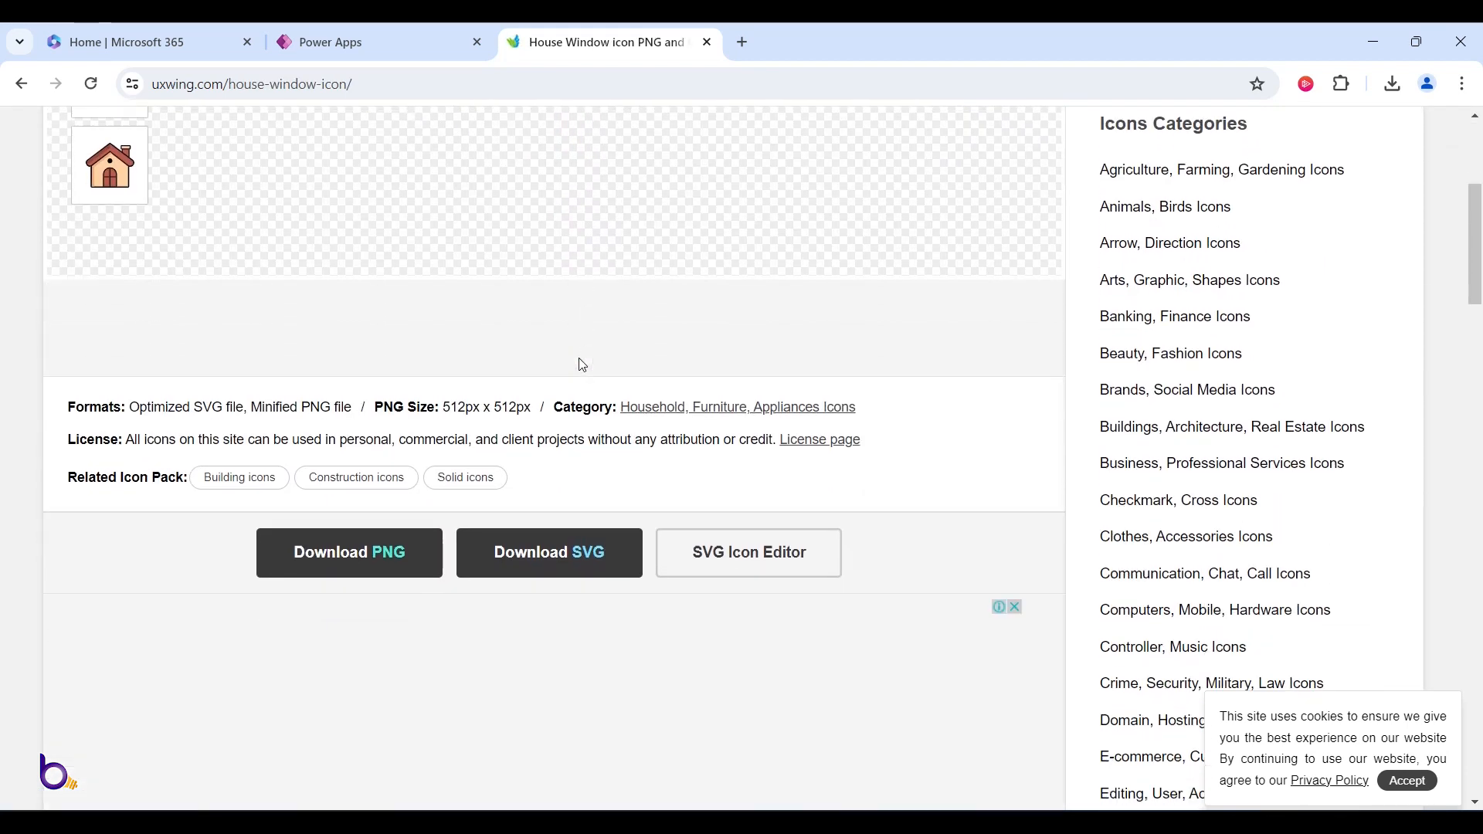
scroll(576, 344, "up", 2)
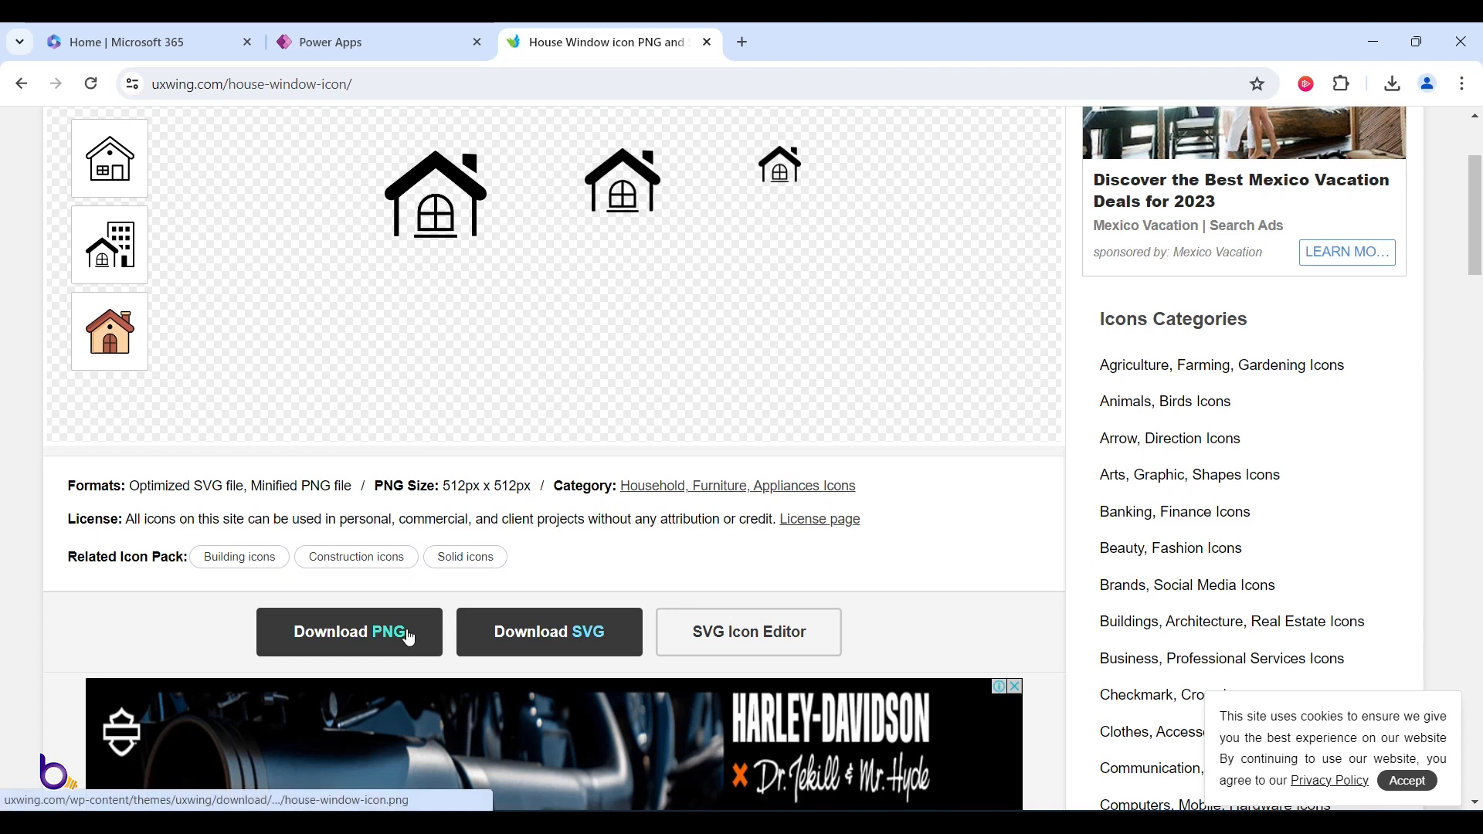
left_click(535, 634)
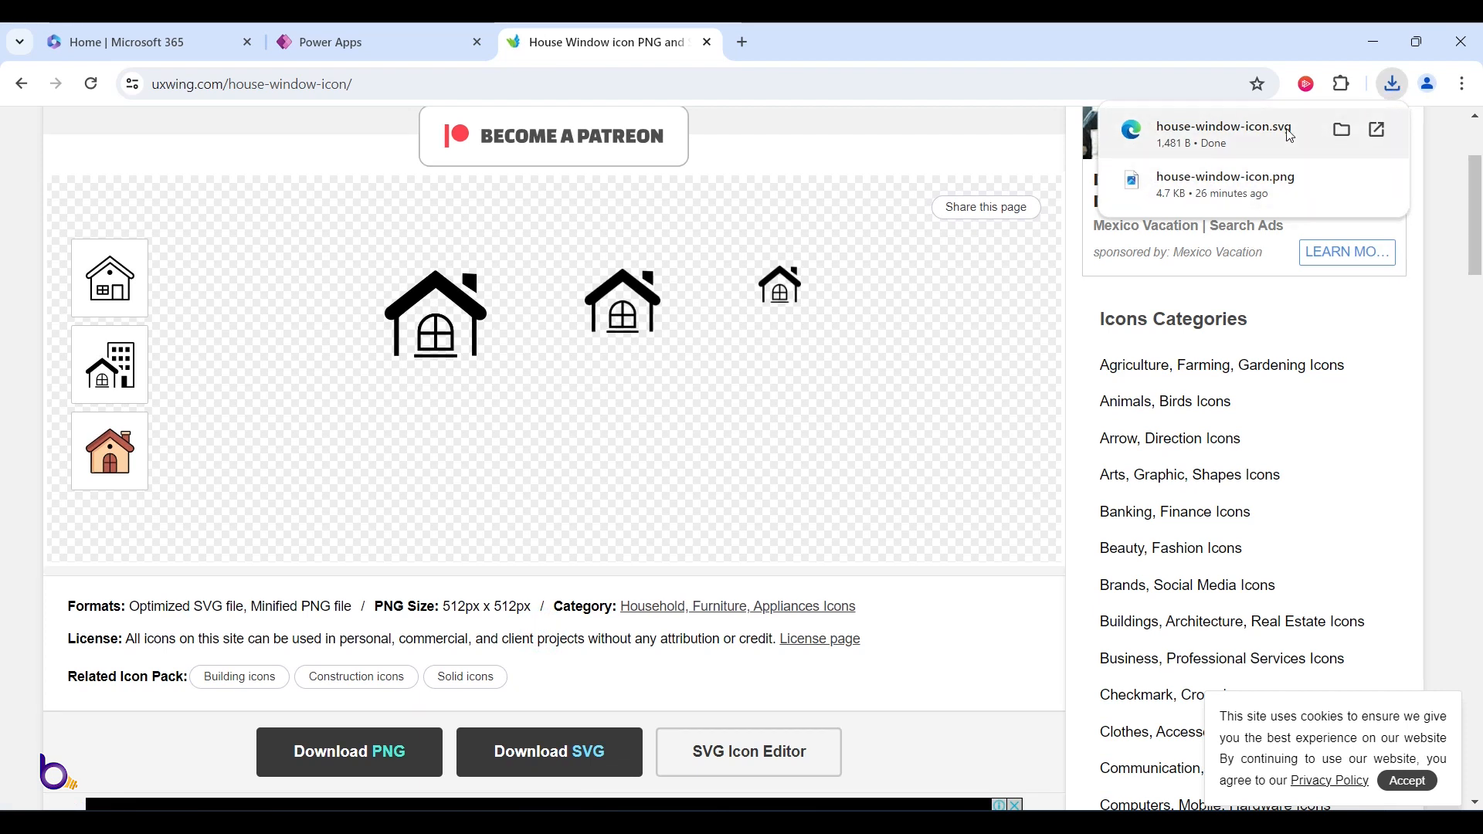
left_click(1342, 130)
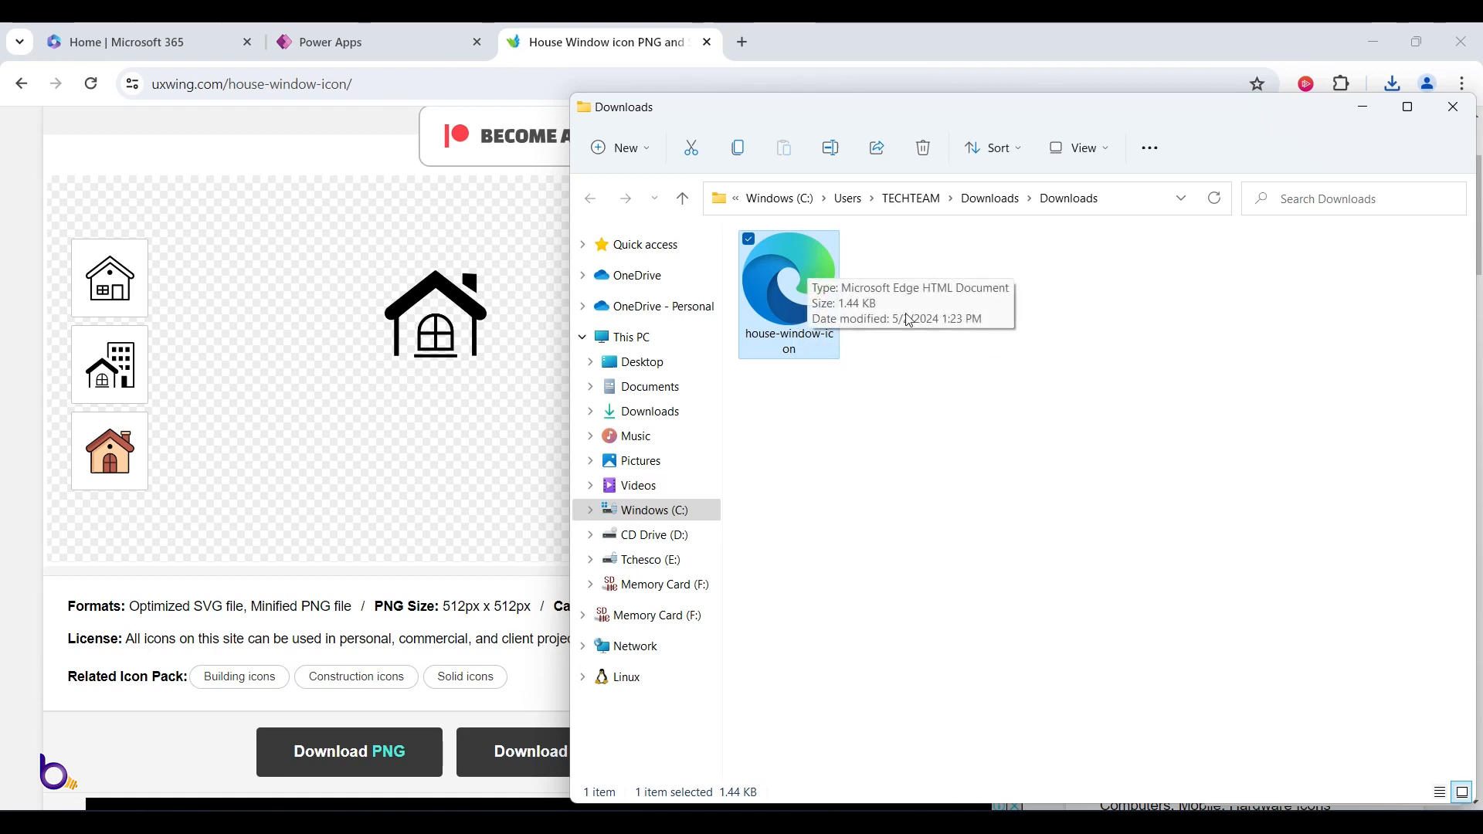
- Open the downloaded house-window-icon.svg file in Visual Studio Code
mouse_move(955, 822)
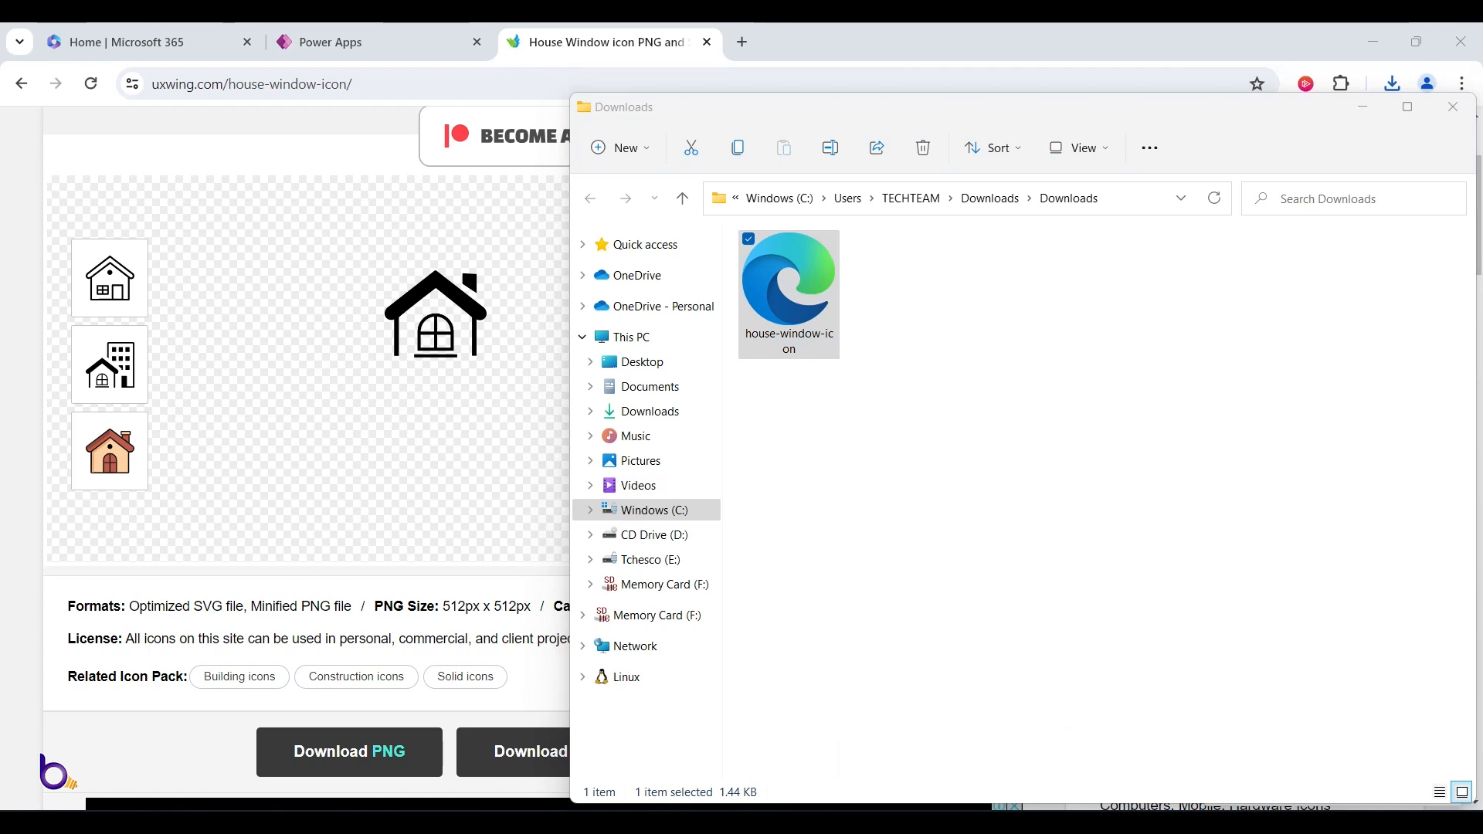
left_click_drag(1480, 541, 1040, 258)
left_click_drag(773, 295, 1251, 410)
left_click_drag(1029, 262, 540, 236)
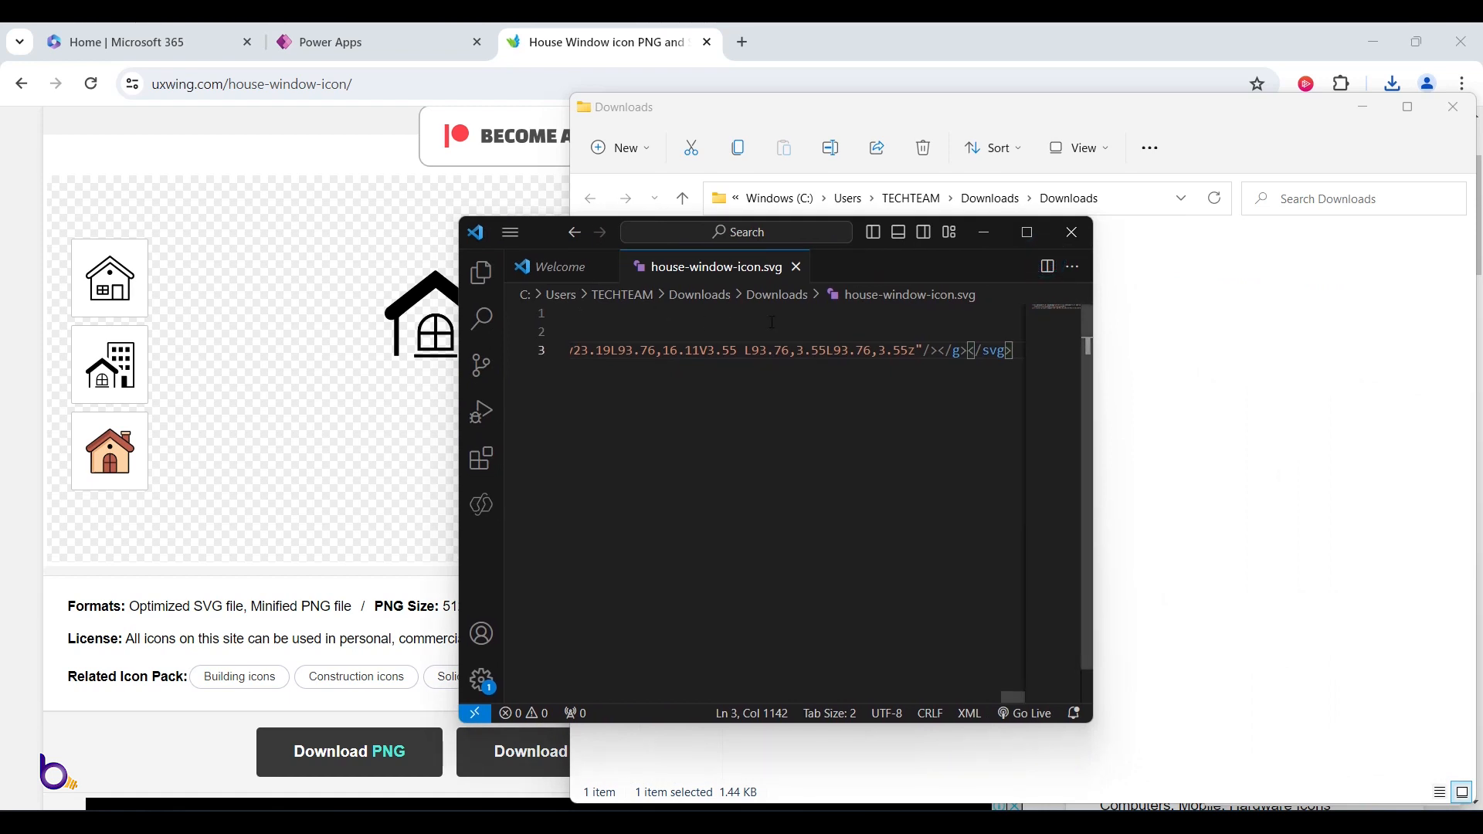
- Delete the XML declaration <?xml version="1.0" encoding="utf-8"?> from the start of the SVG code
left_click(761, 349)
left_click_drag(1012, 702, 540, 626)
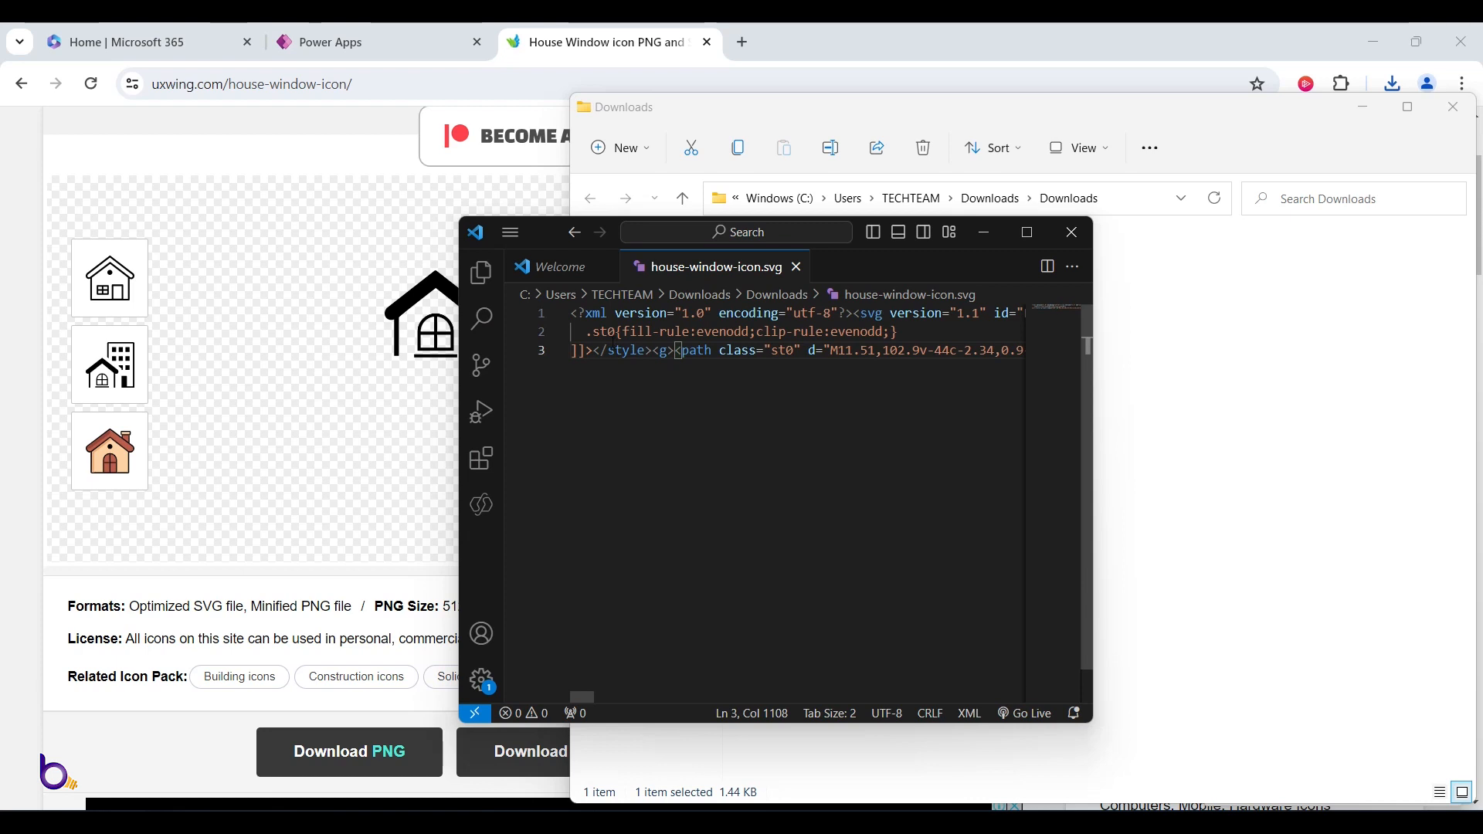
left_click_drag(573, 314, 851, 315)
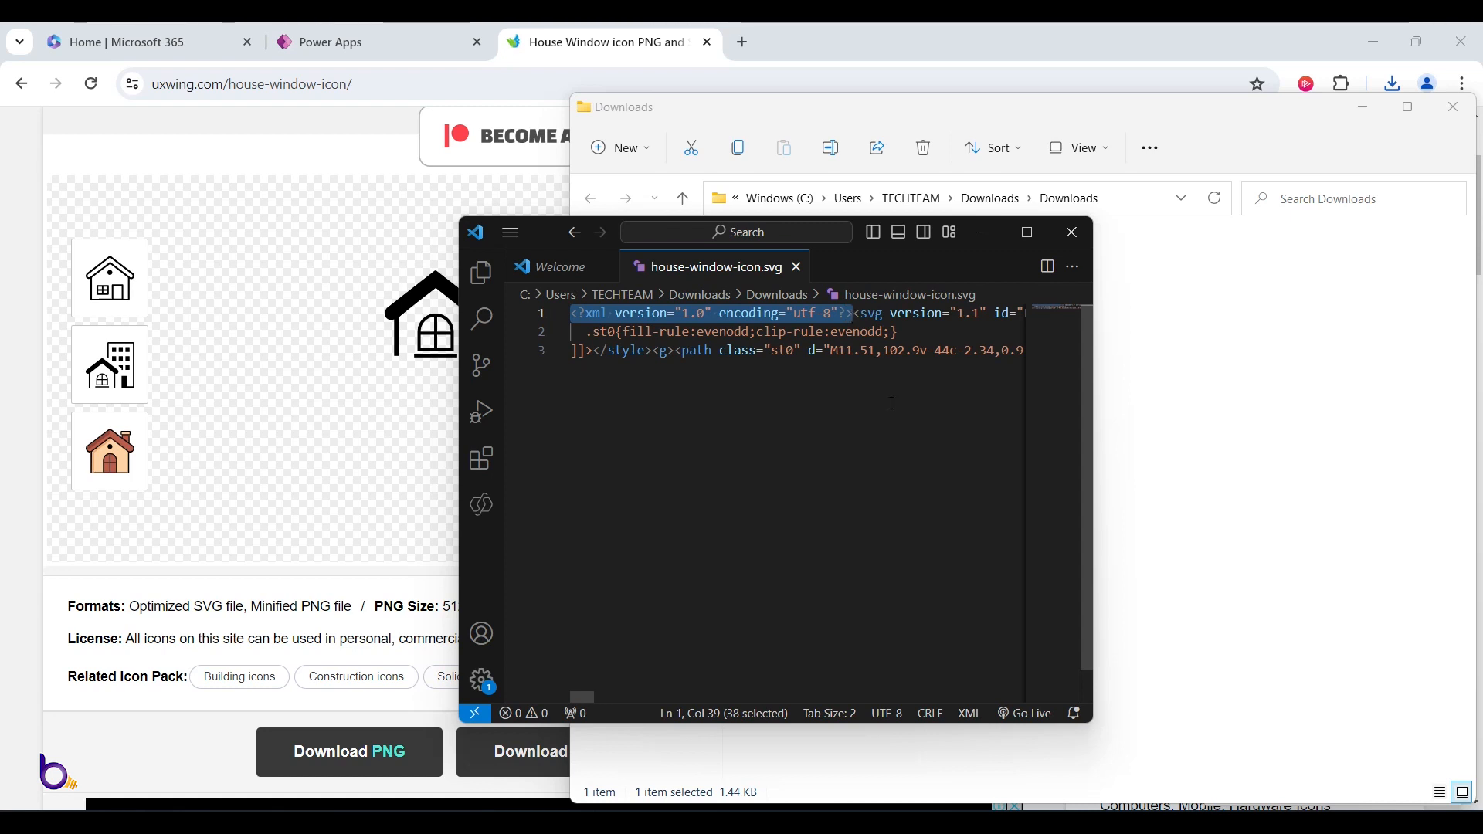
key("Delete")
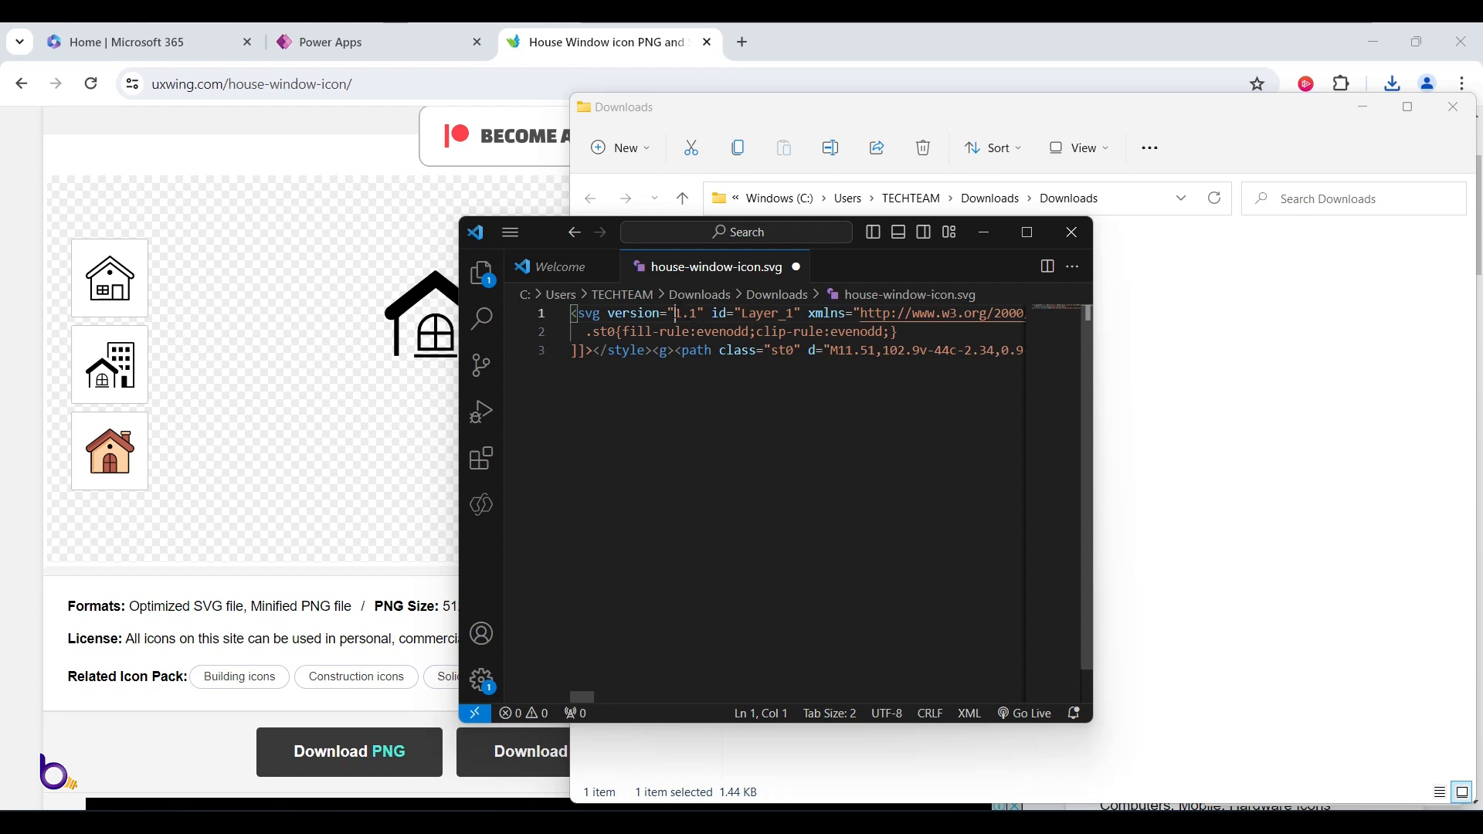
- Replace all double quotation marks in the SVG code with single quotation marks
left_click_drag(675, 314, 669, 313)
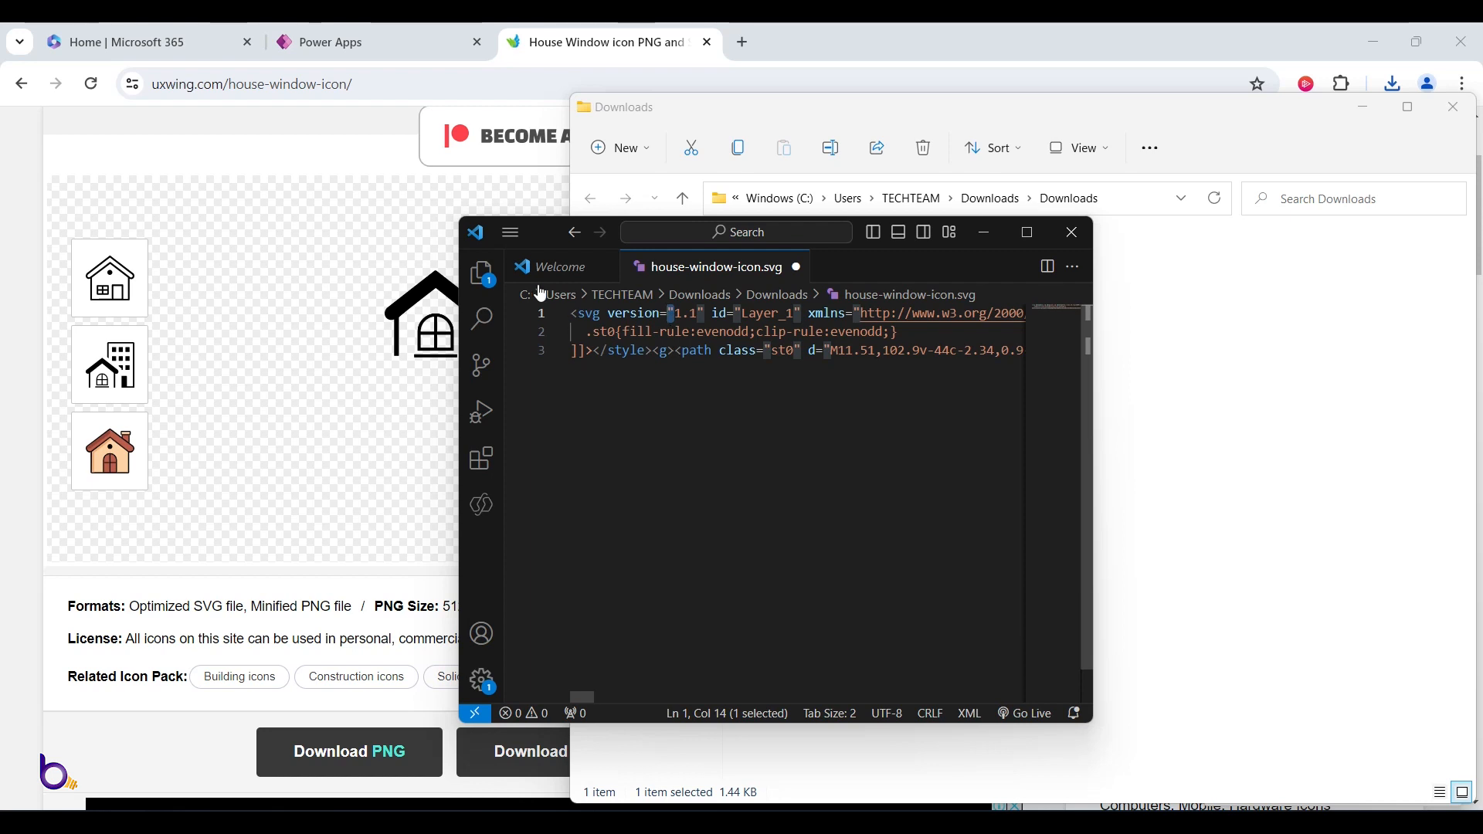
left_click(517, 235)
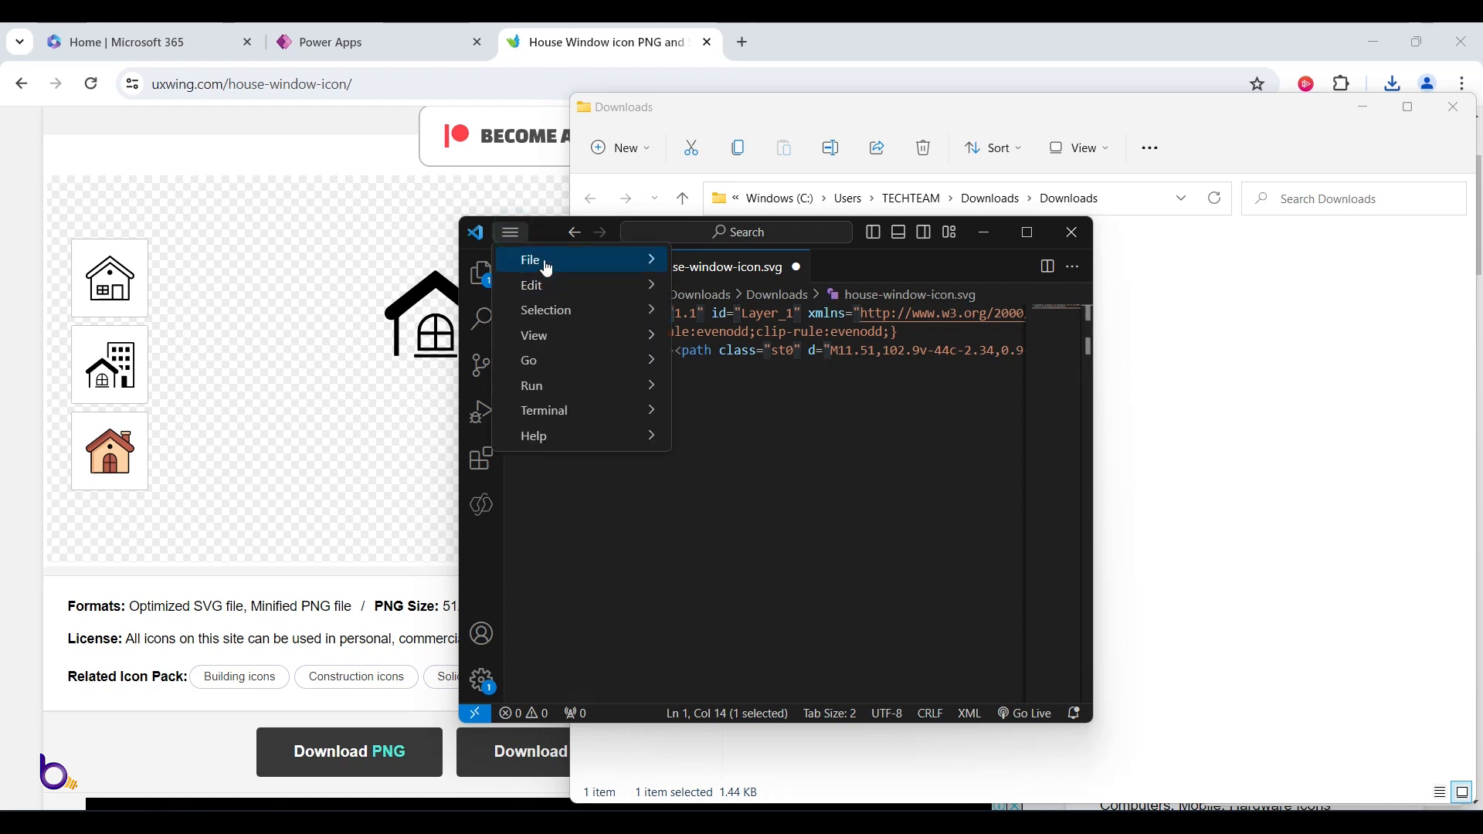
mouse_move(553, 261)
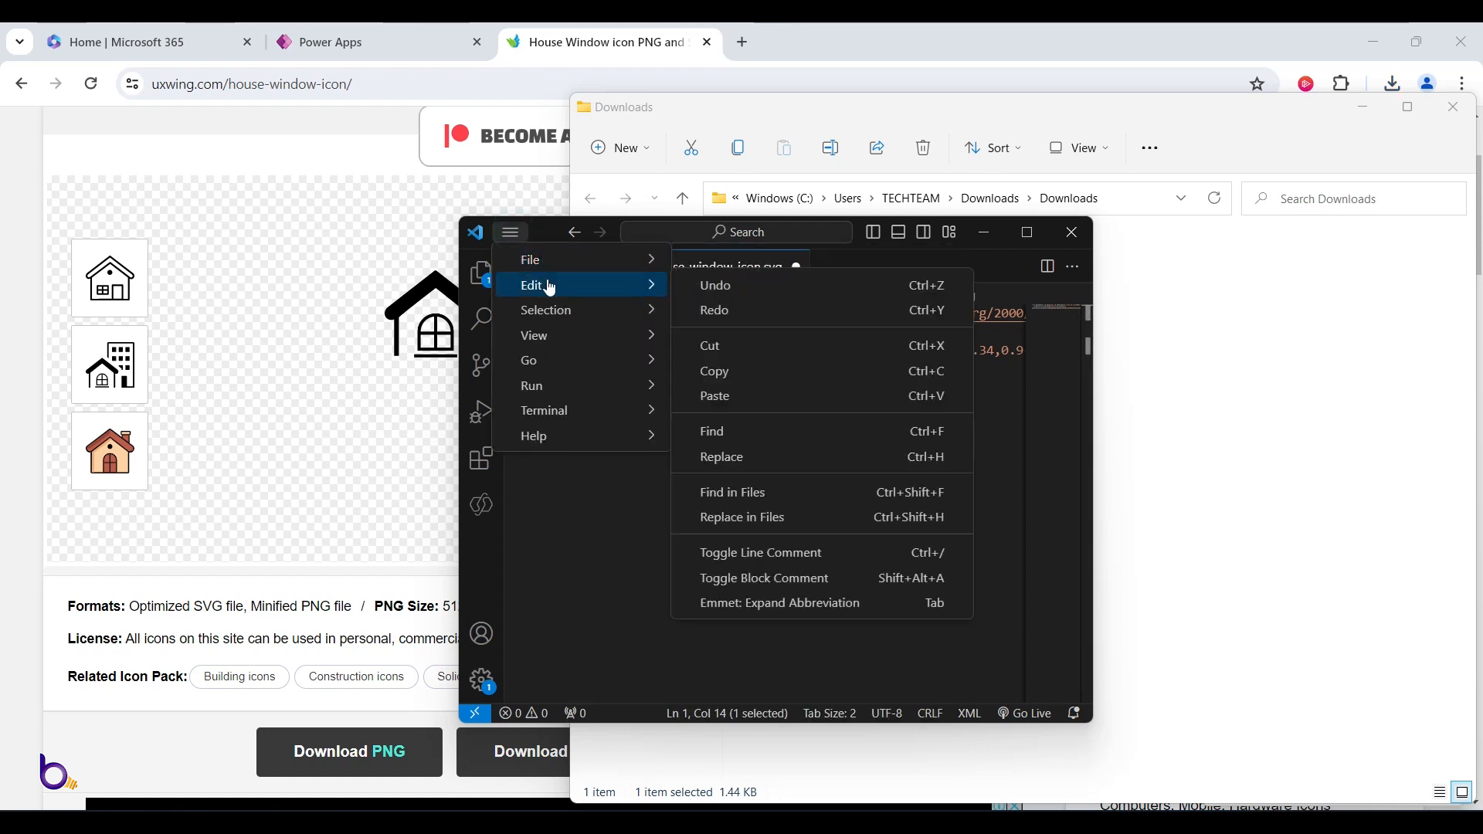
left_click(754, 444)
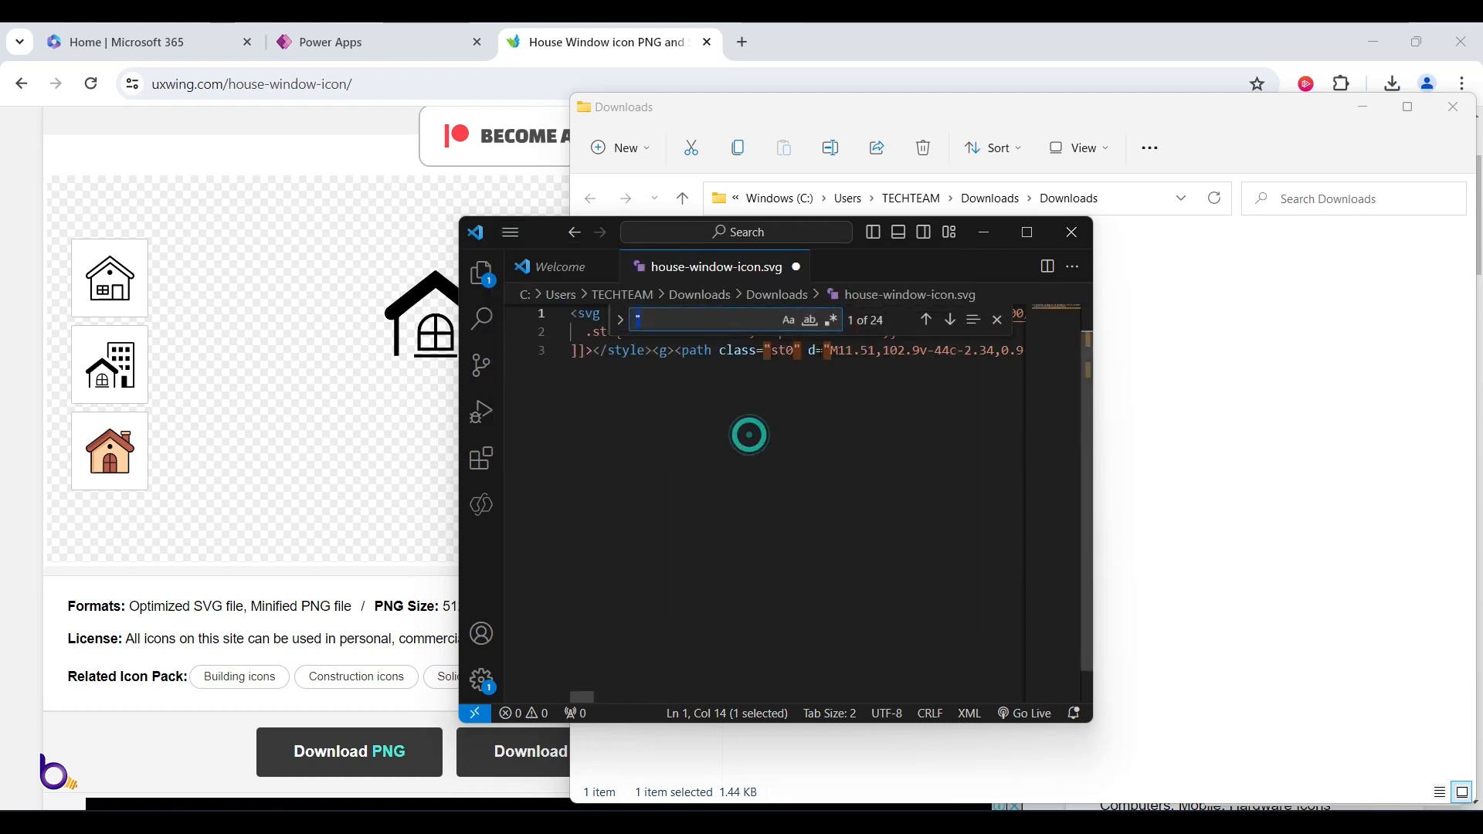
key("BackSpace")
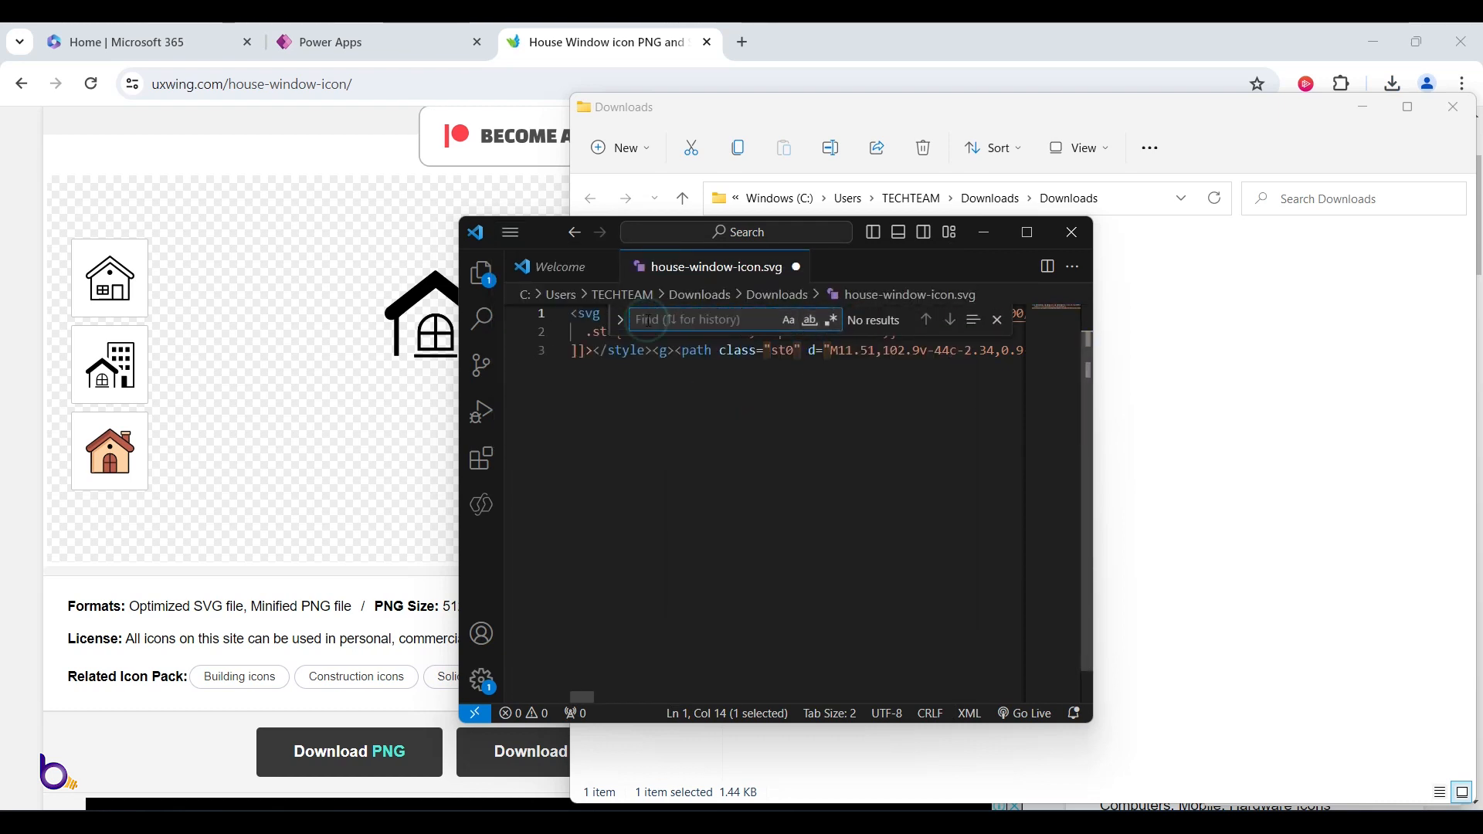
type("\"")
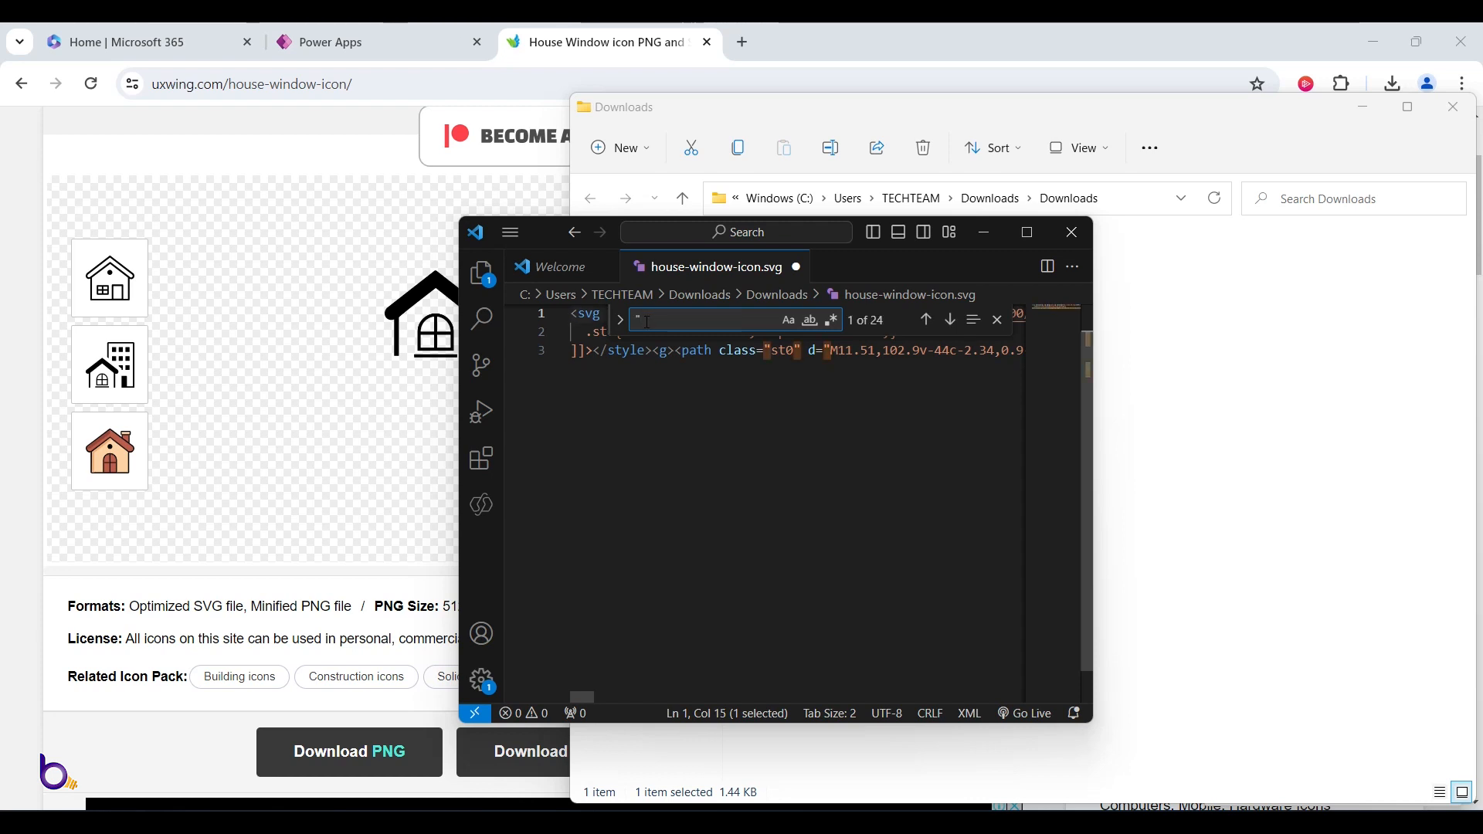
left_click(620, 320)
type("'")
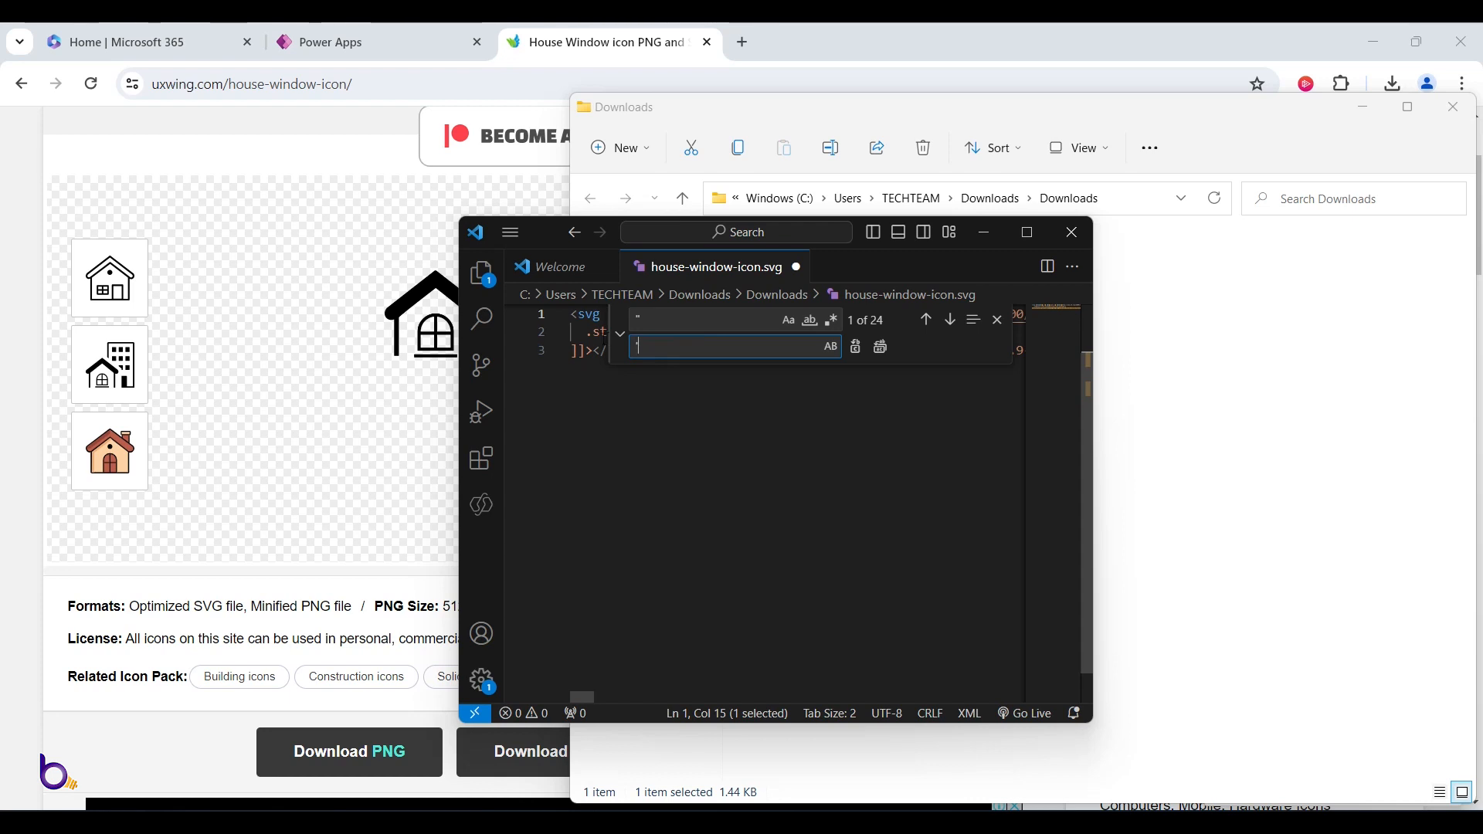
left_click(885, 350)
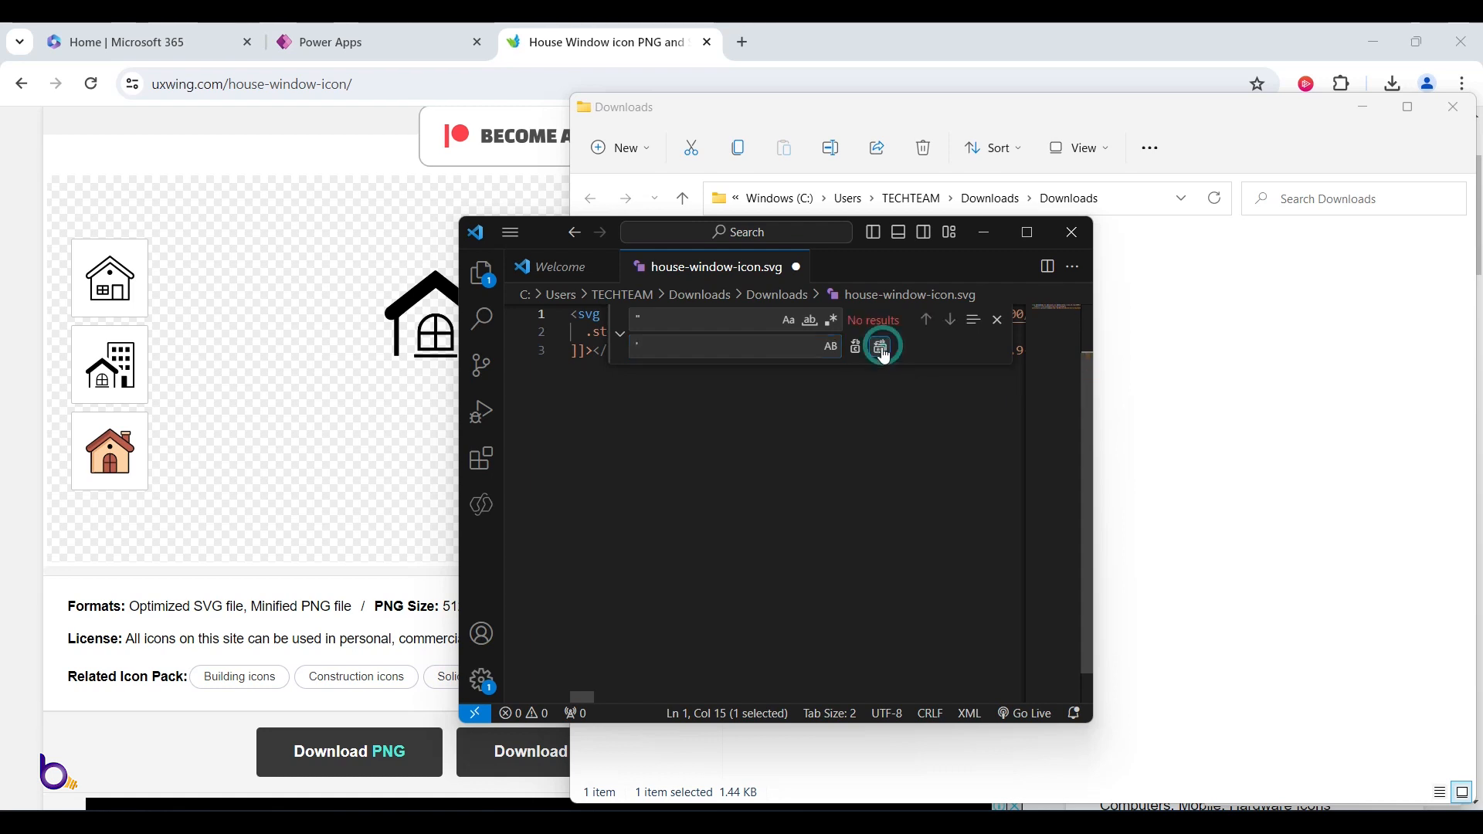
left_click(997, 320)
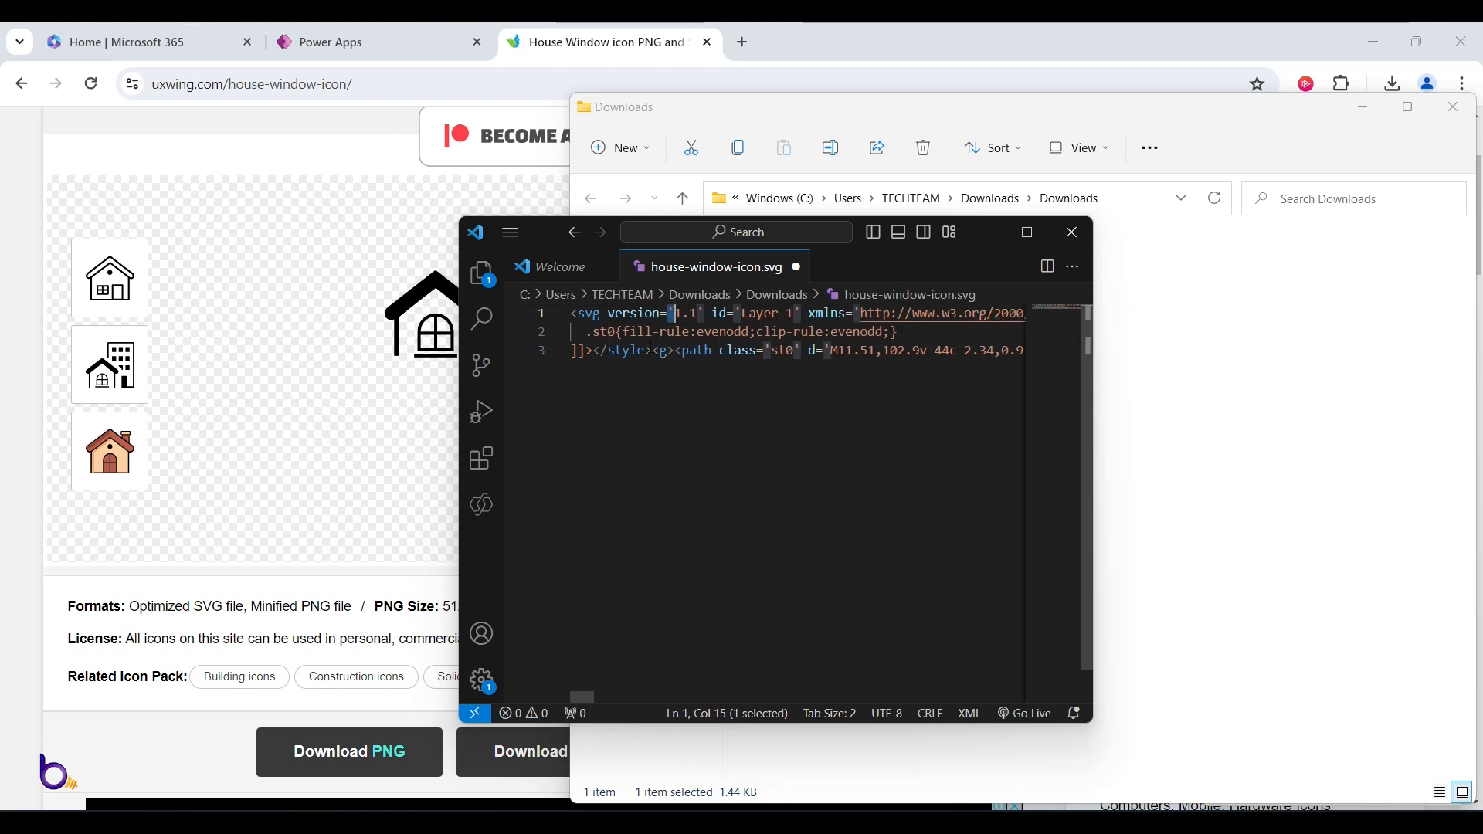
- Copy the entire edited SVG code of house-window-icon.svg
left_click(641, 332)
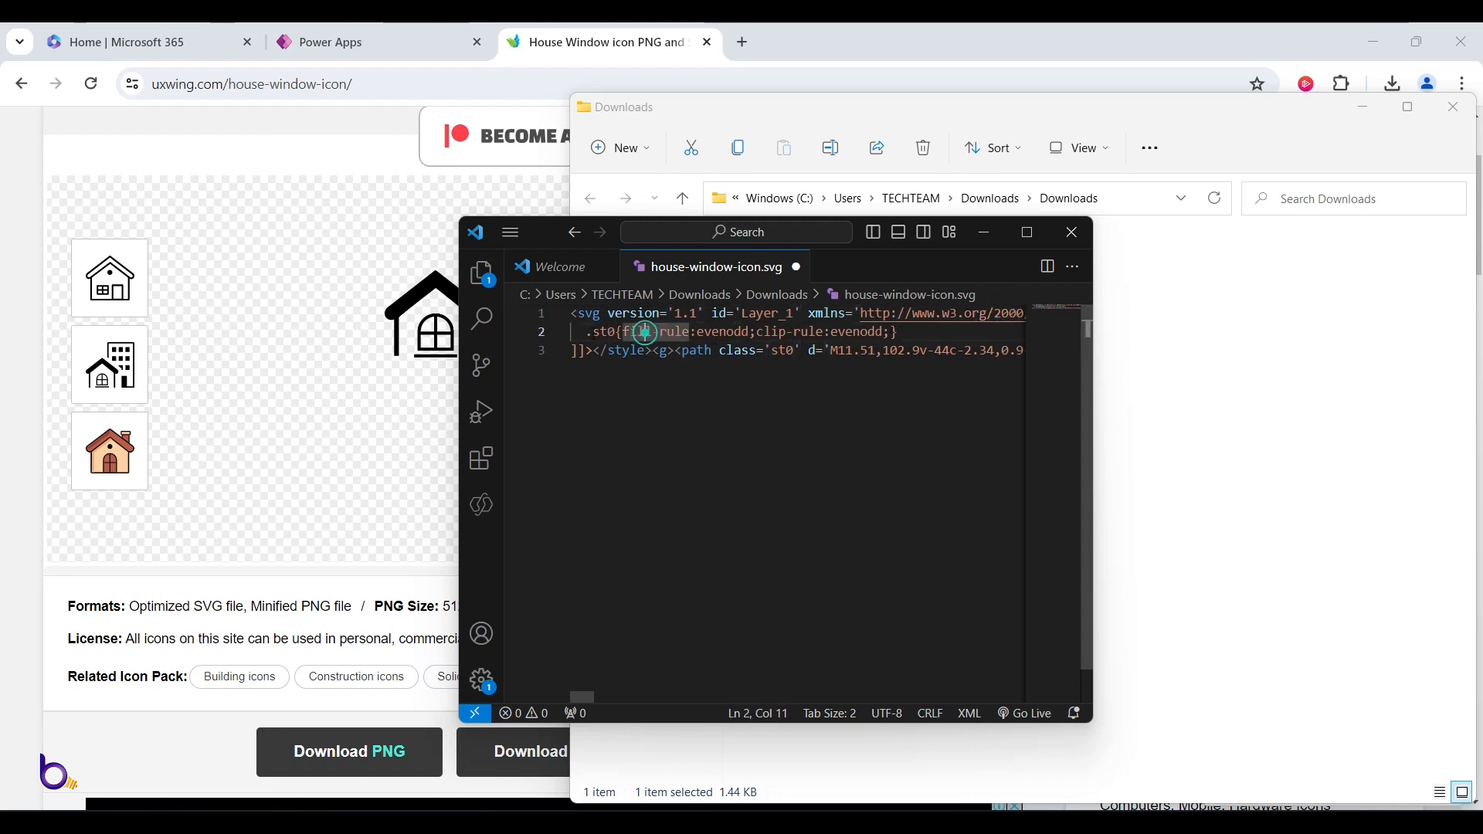
left_click(572, 314)
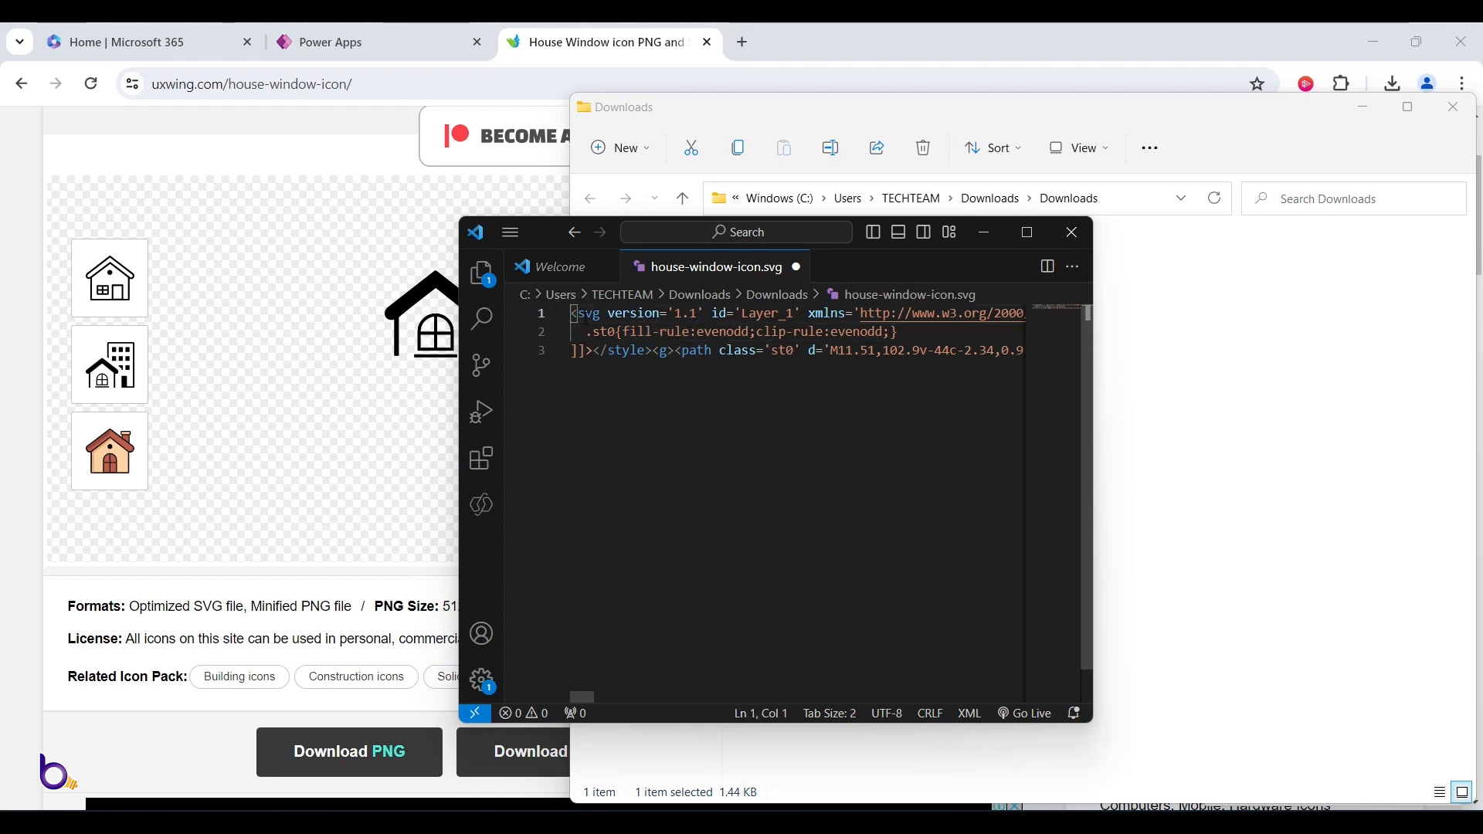
key("ctrl+a")
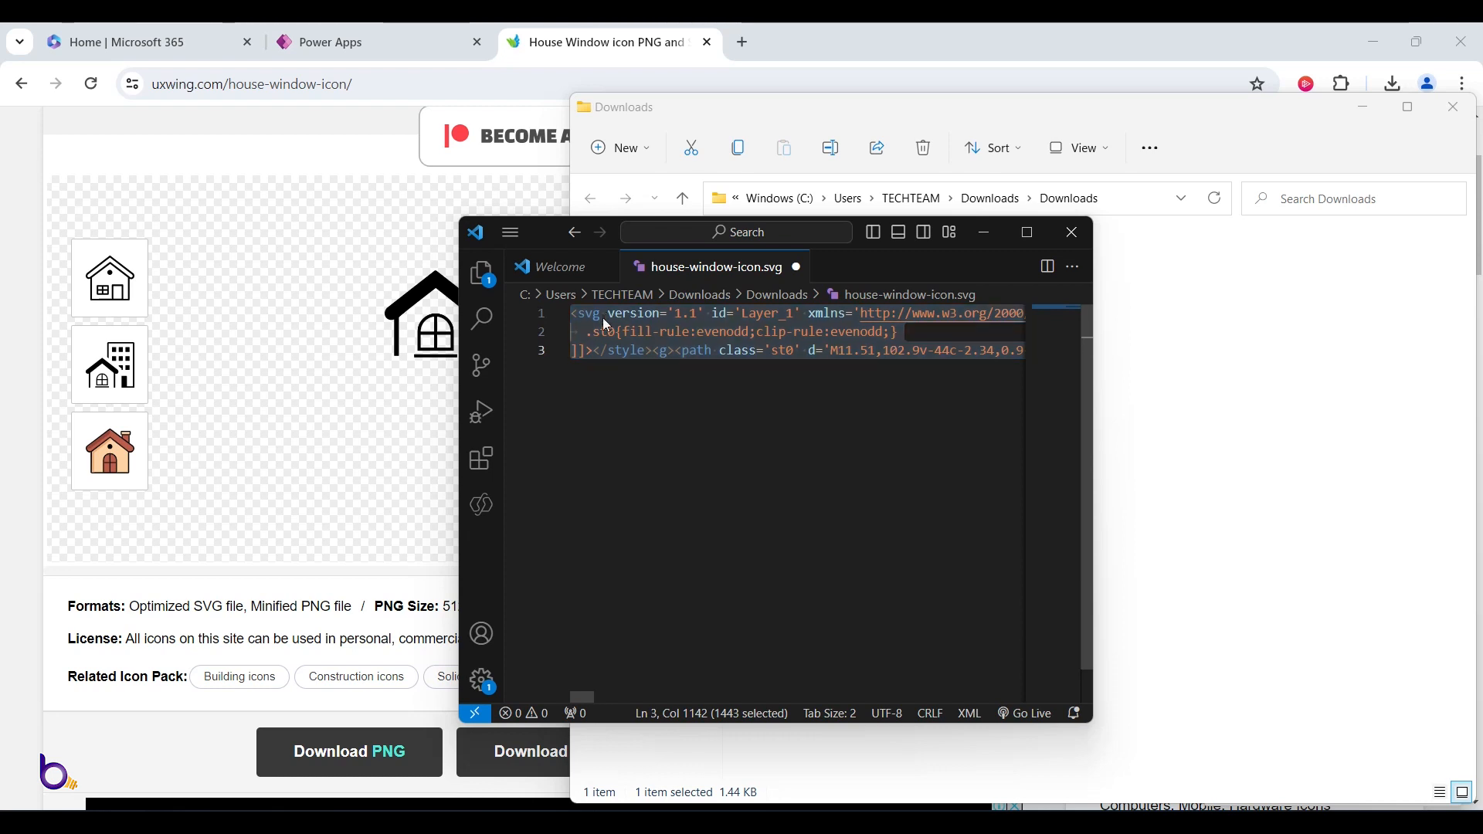
right_click(607, 325)
left_click(655, 421)
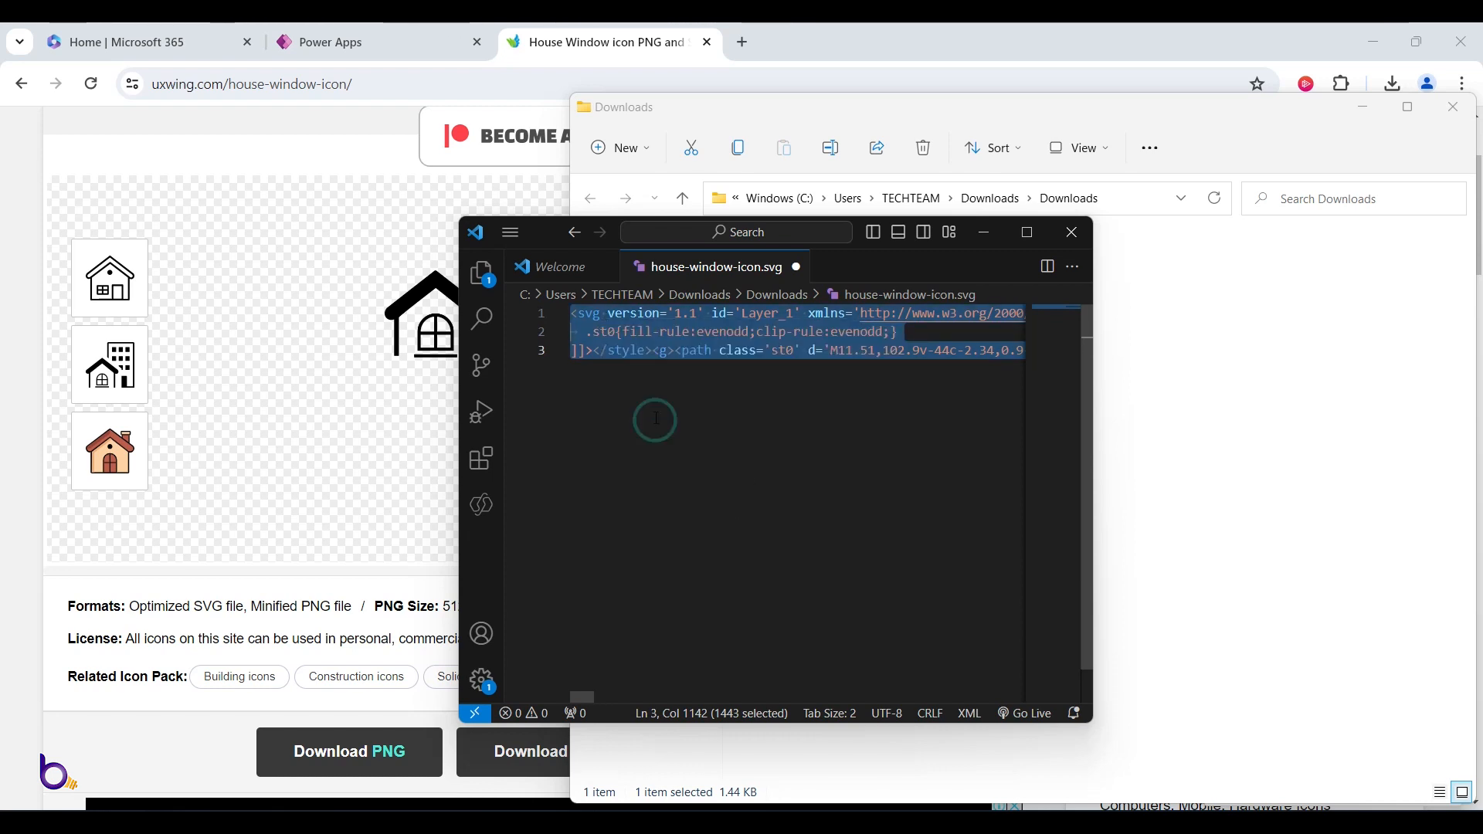
- Switch back to Power Apps and insert an image control on Screen1, placed near the middle at about X 152, Y 442
left_click(387, 23)
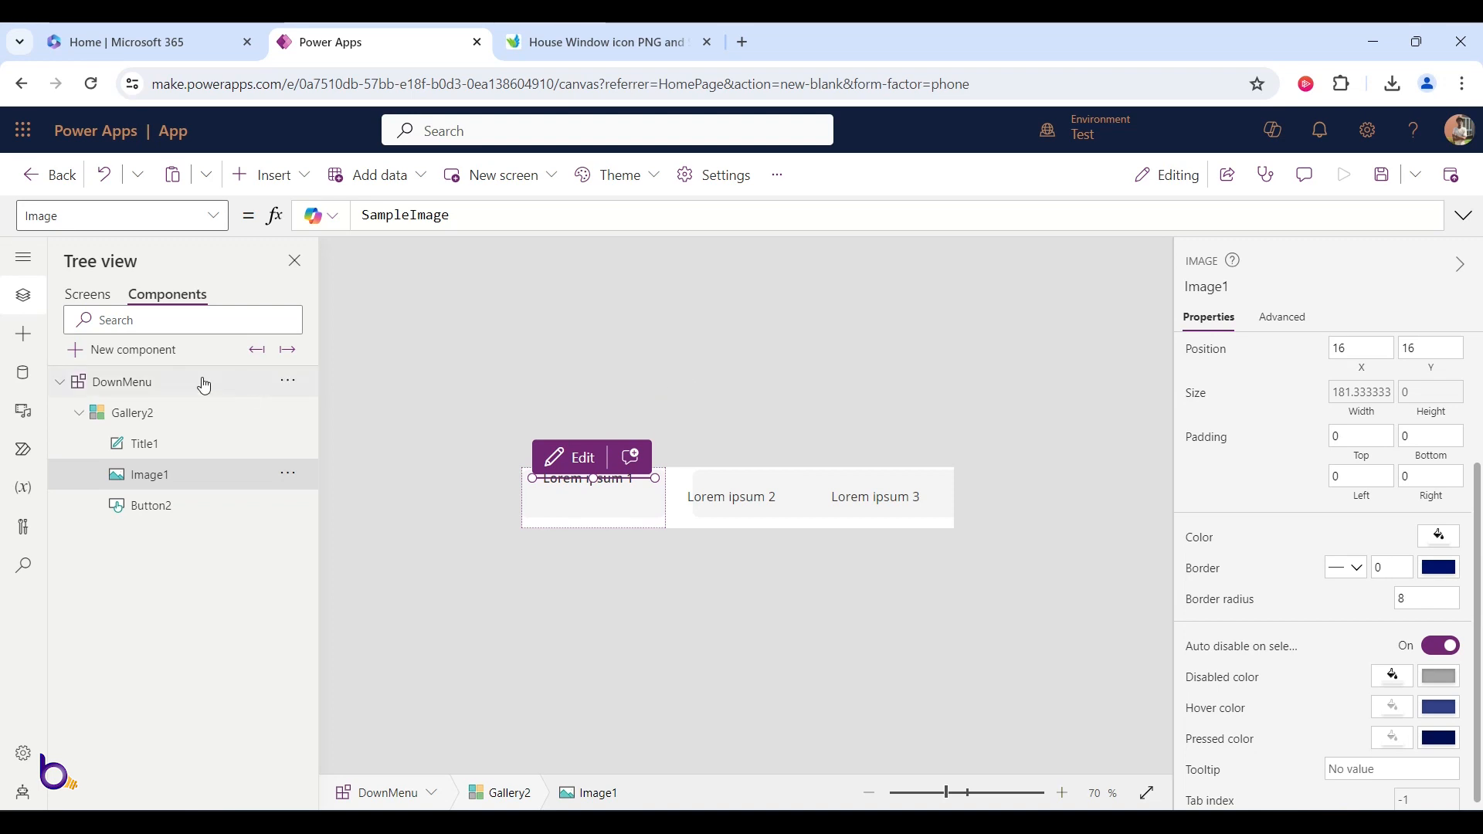
left_click(90, 296)
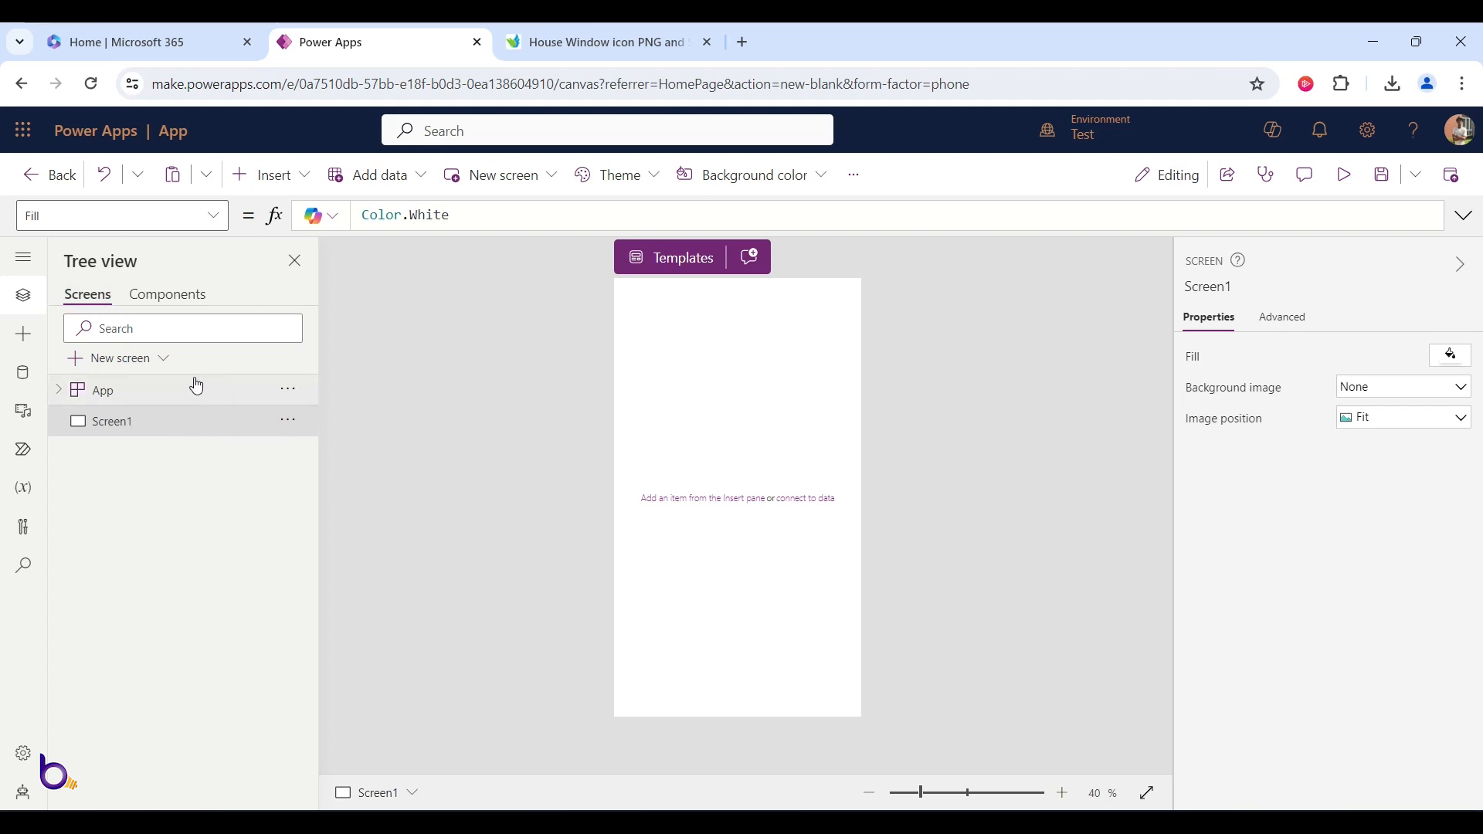
left_click(267, 176)
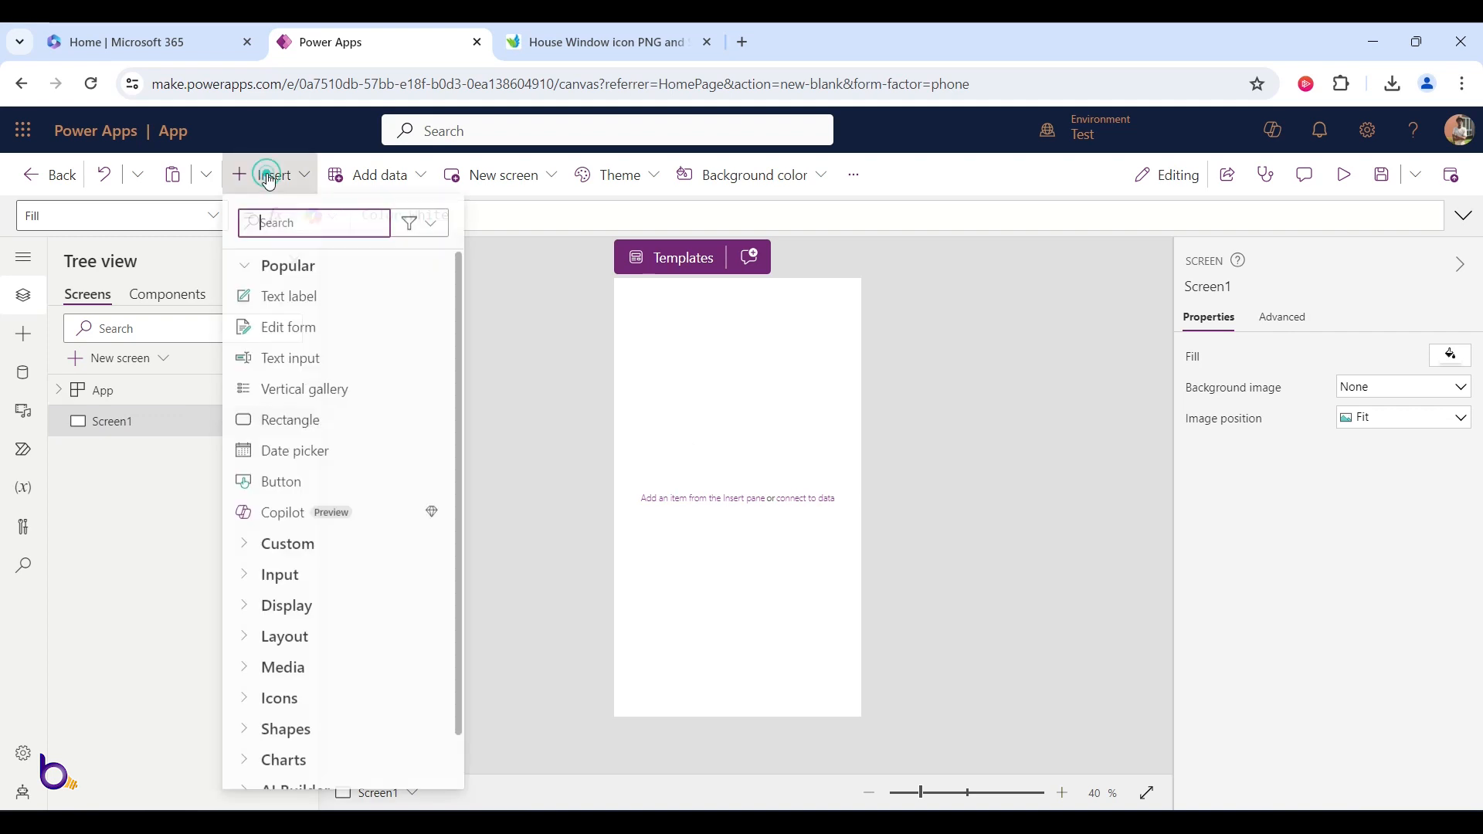
left_click(295, 220)
type("imag")
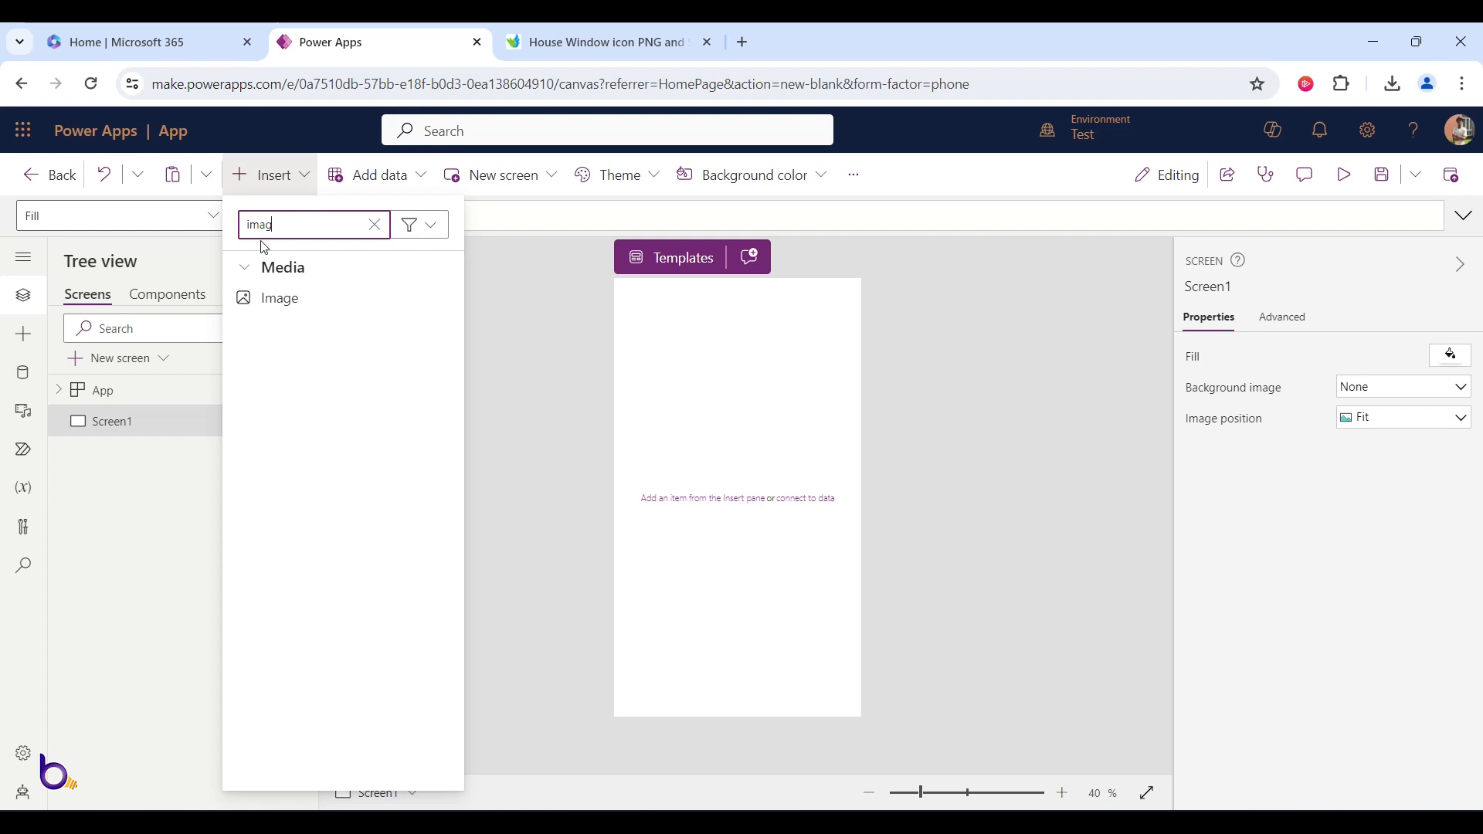
left_click(293, 311)
left_click_drag(713, 351, 758, 484)
- Replace the SampleImage value in the new image control's Image formula with the copied SVG code
double_click(545, 218)
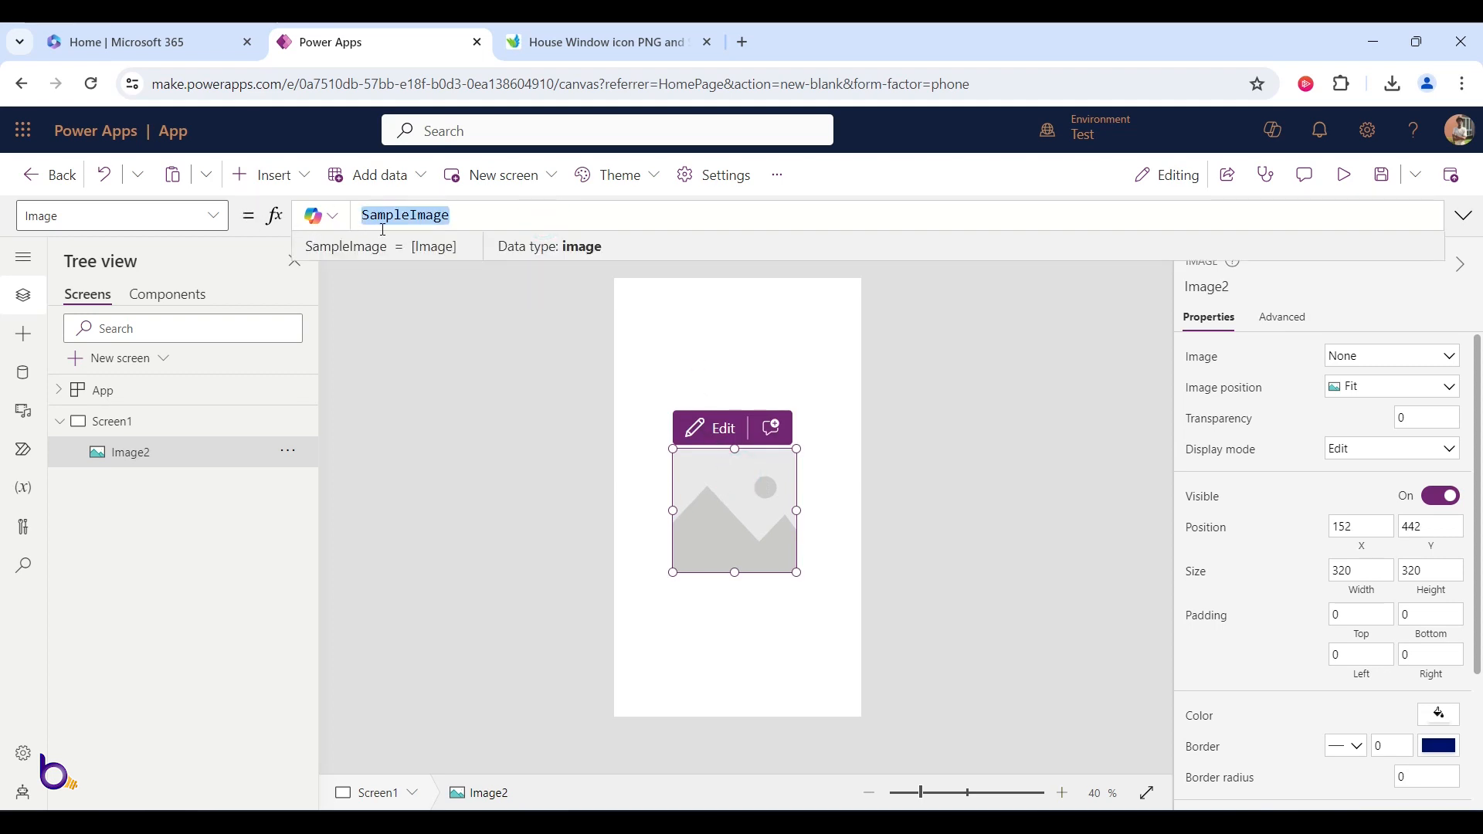
key("BackSpace")
key("ctrl+v")
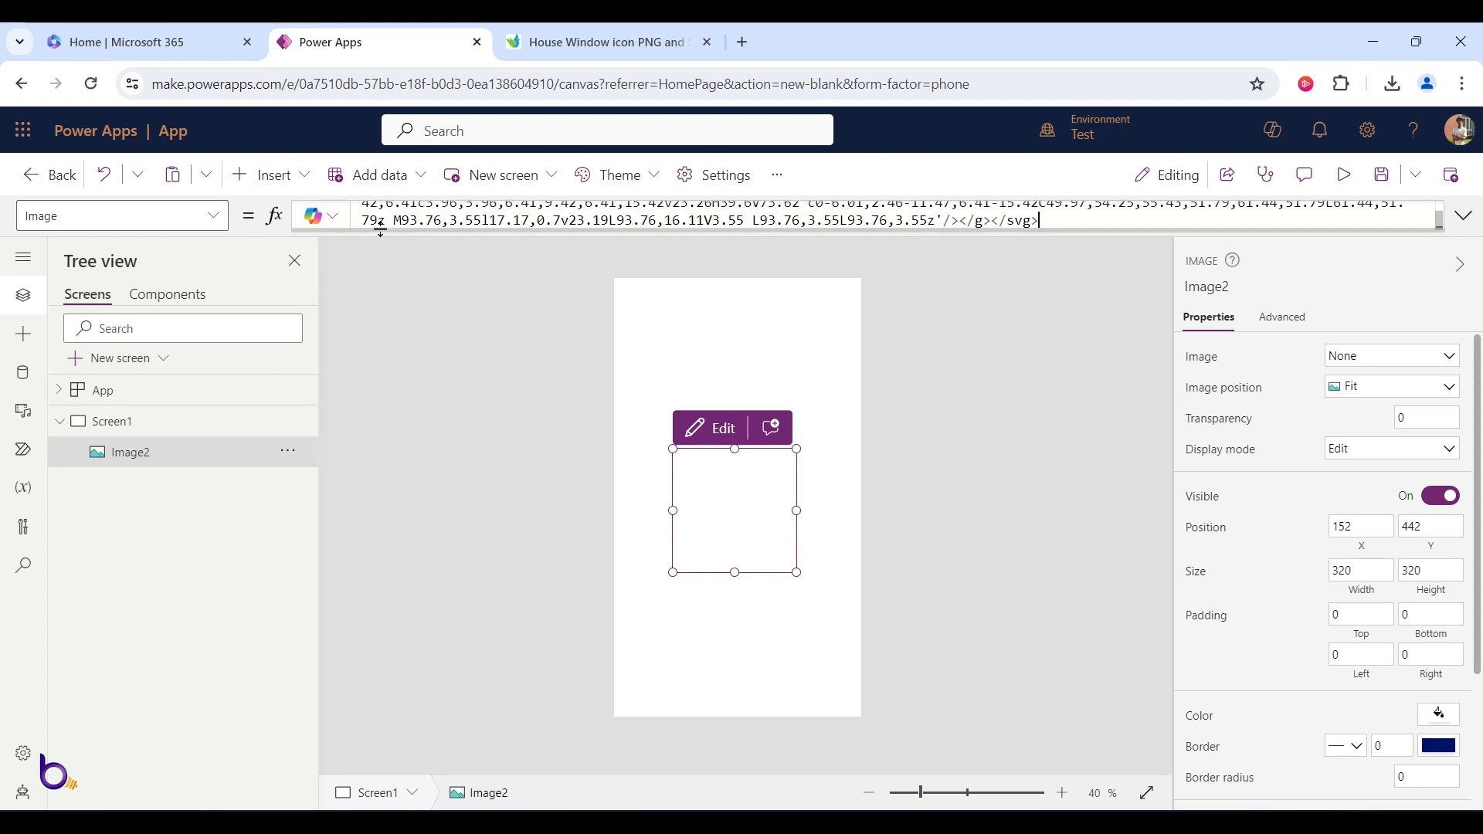
- Enclose the whole SVG code in the Image formula in double quotation marks
left_click_drag(489, 229, 497, 340)
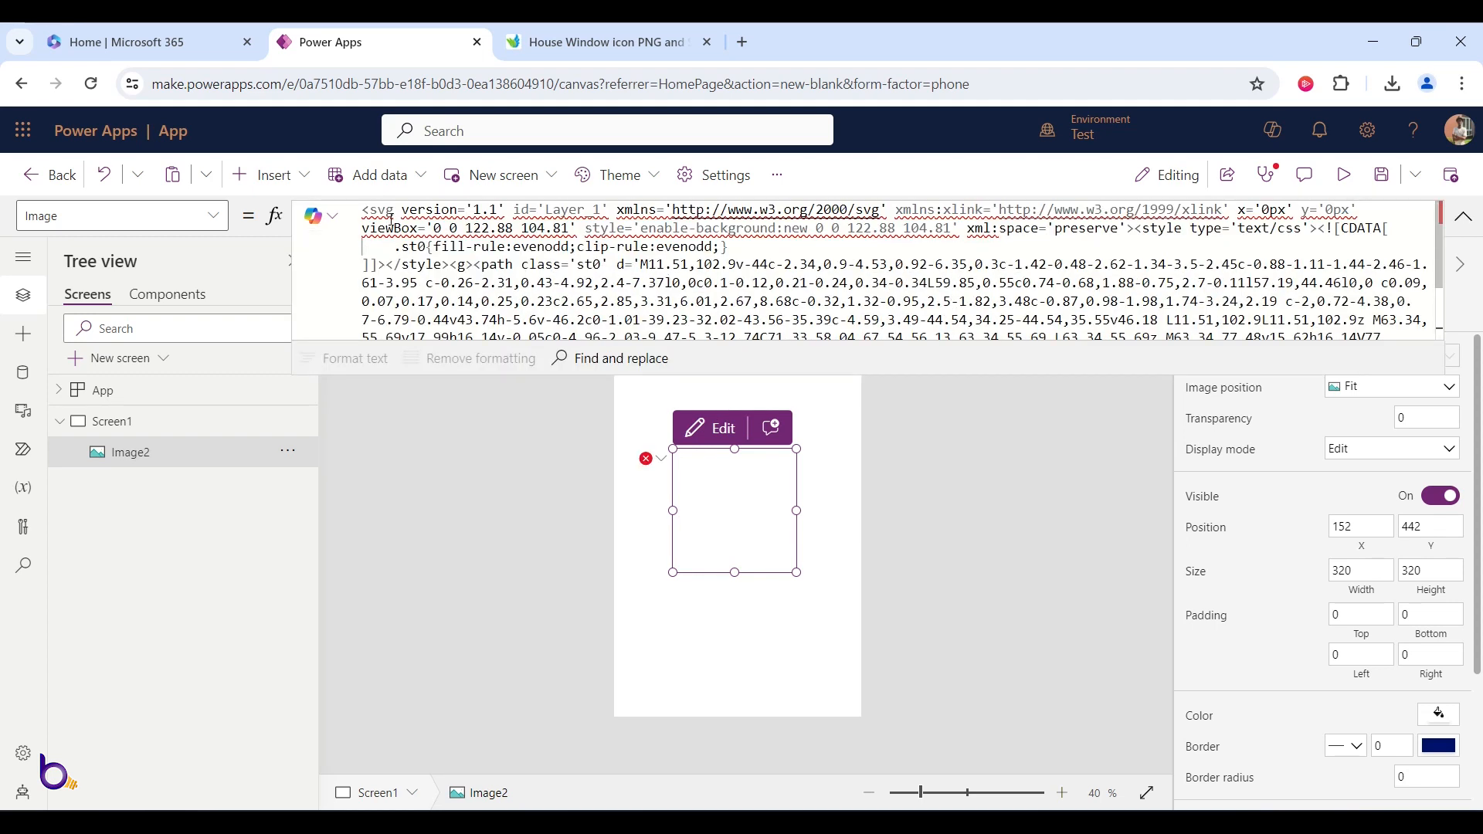
left_click(368, 211)
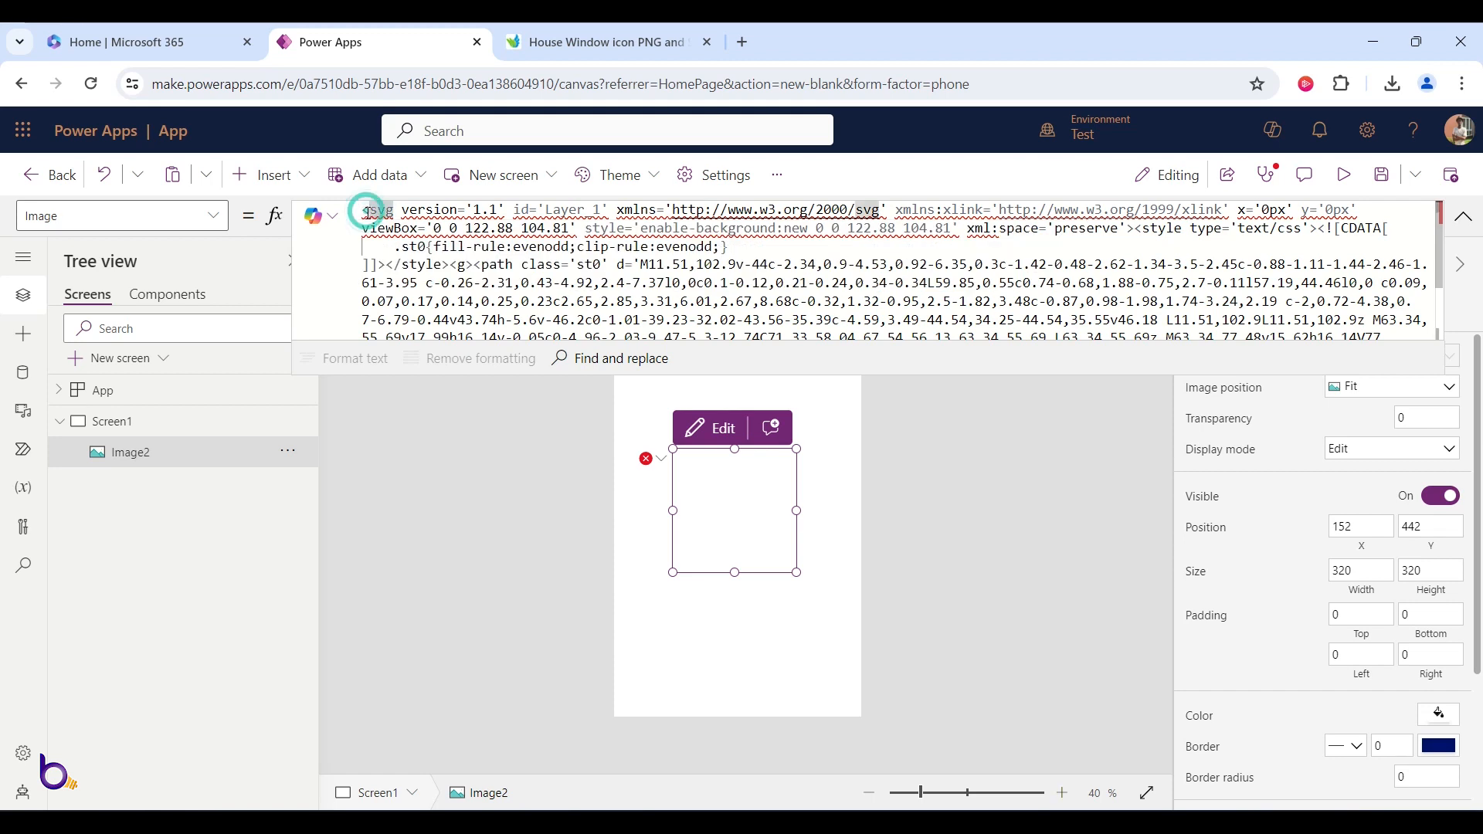
key("Left")
type("\"")
scroll(637, 208, "down", 2)
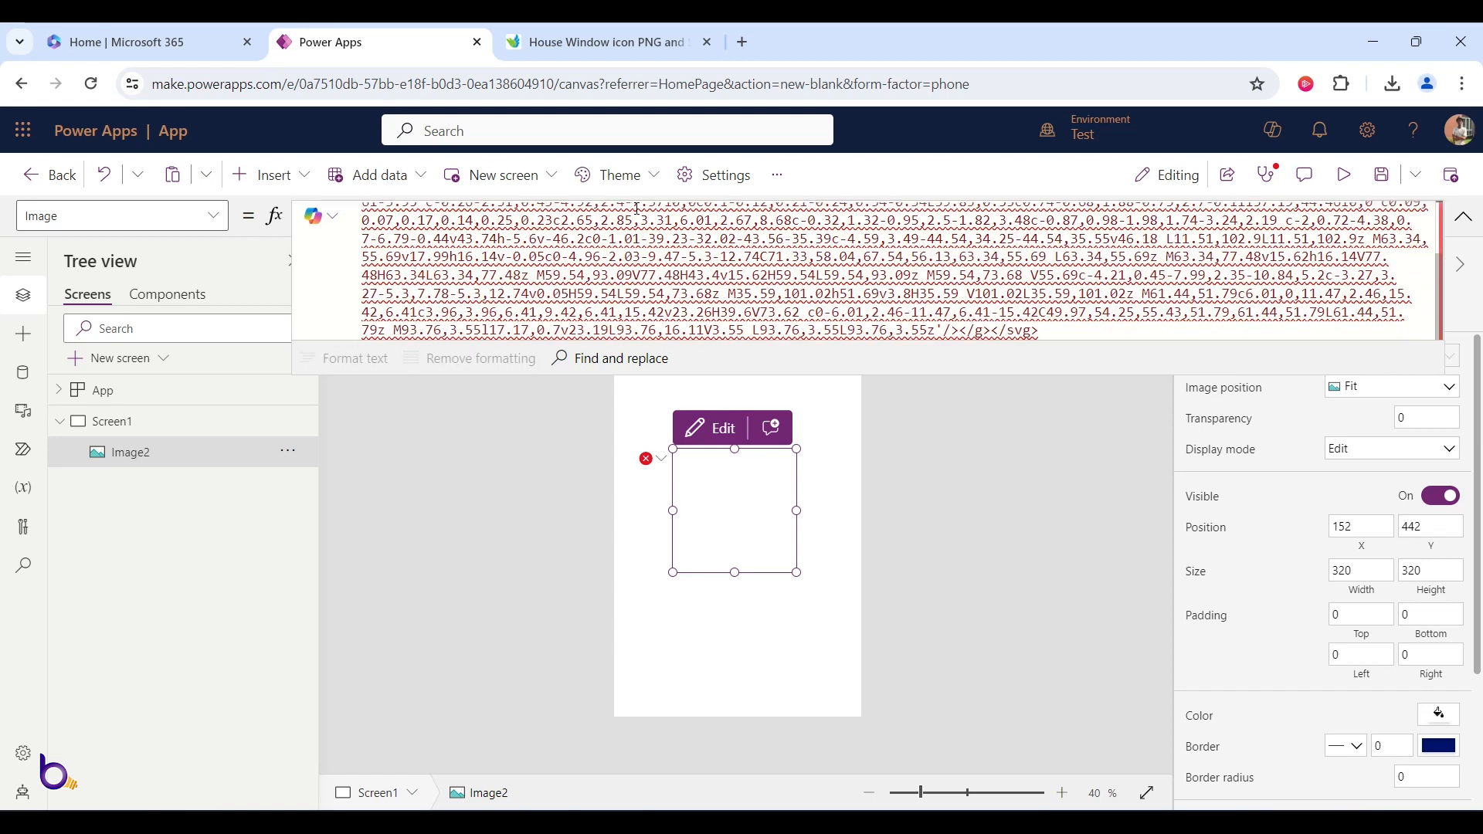
left_click(1066, 339)
type("\"")
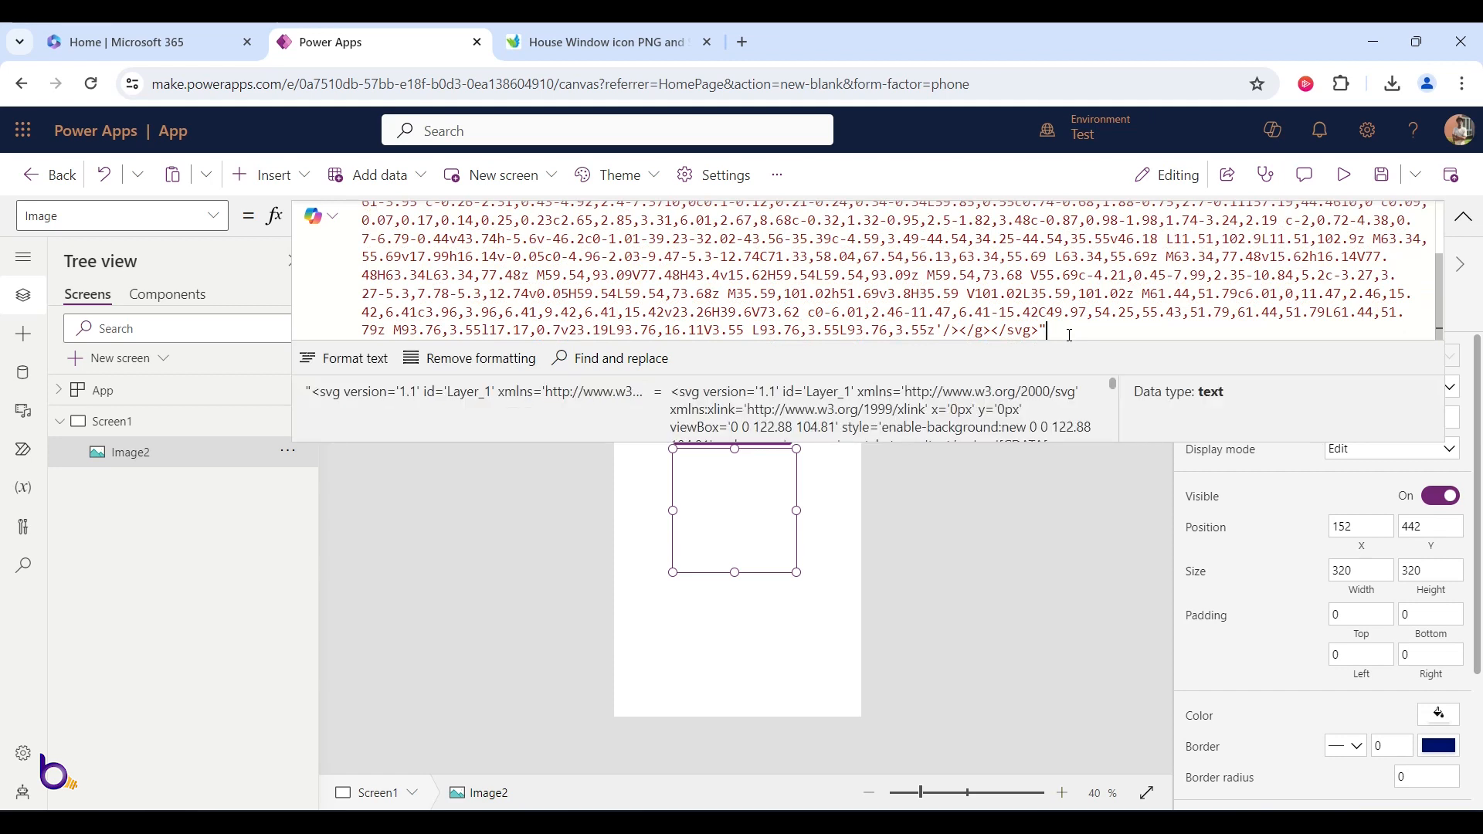
- Prefix the quoted SVG code in the Image formula with "data:image/svg+xml;utf8, "&EncodeUrl( and add the closing parenthesis after it
scroll(1065, 323, "up", 5)
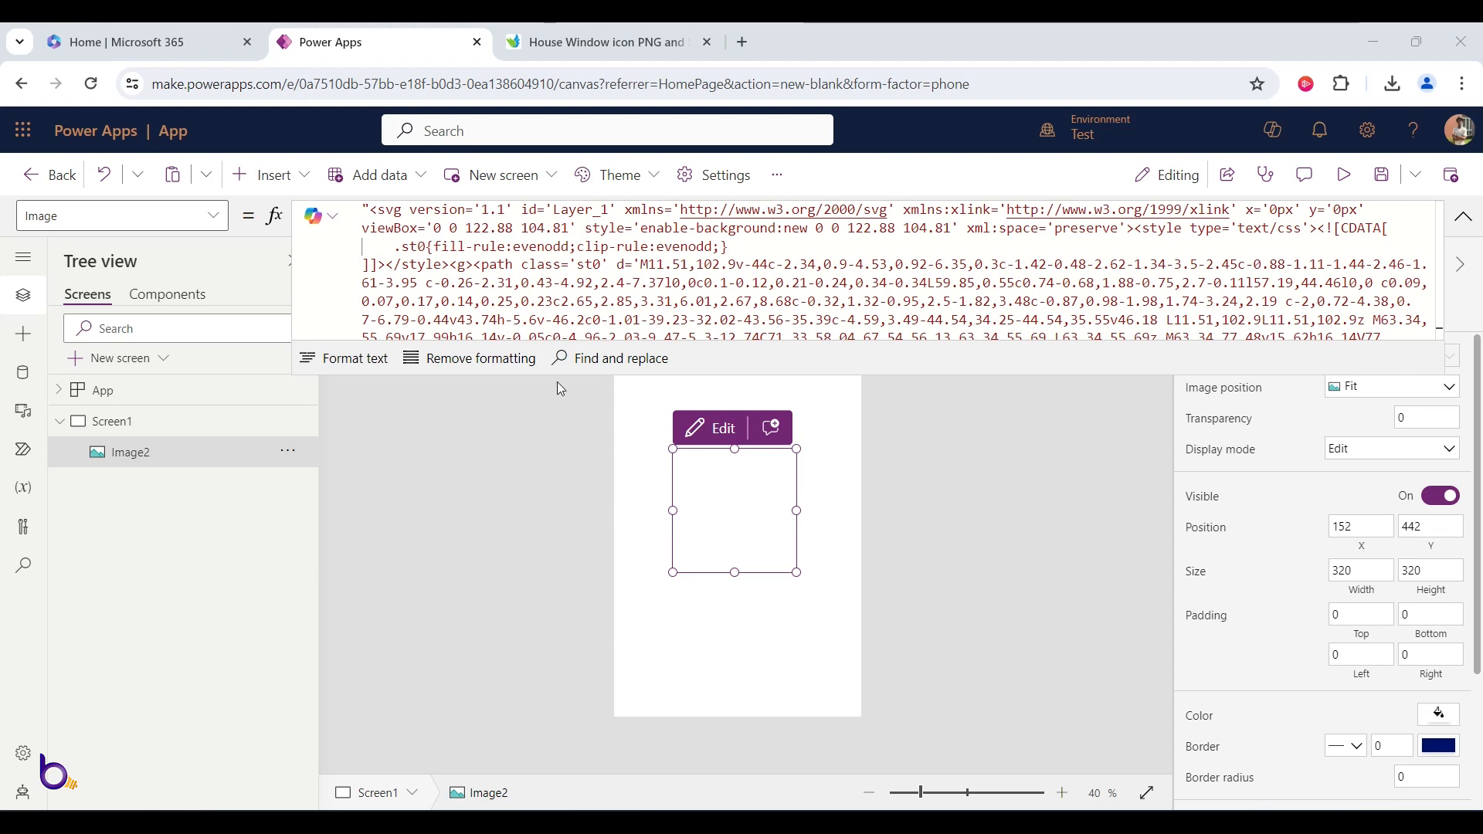
left_click(364, 209)
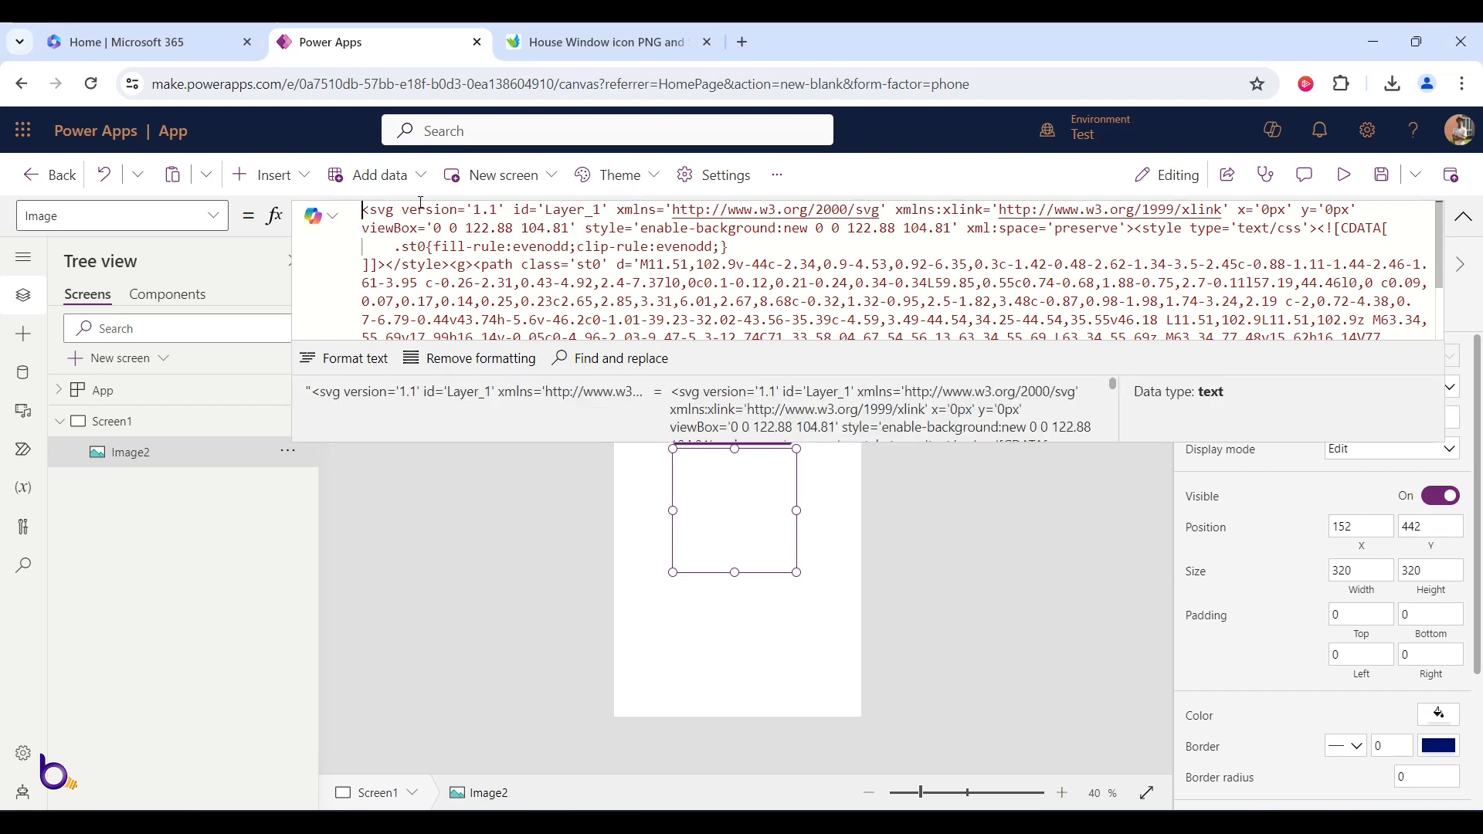
type("data:image/svg+xml;utf8, \"&EncodeUrl(\"")
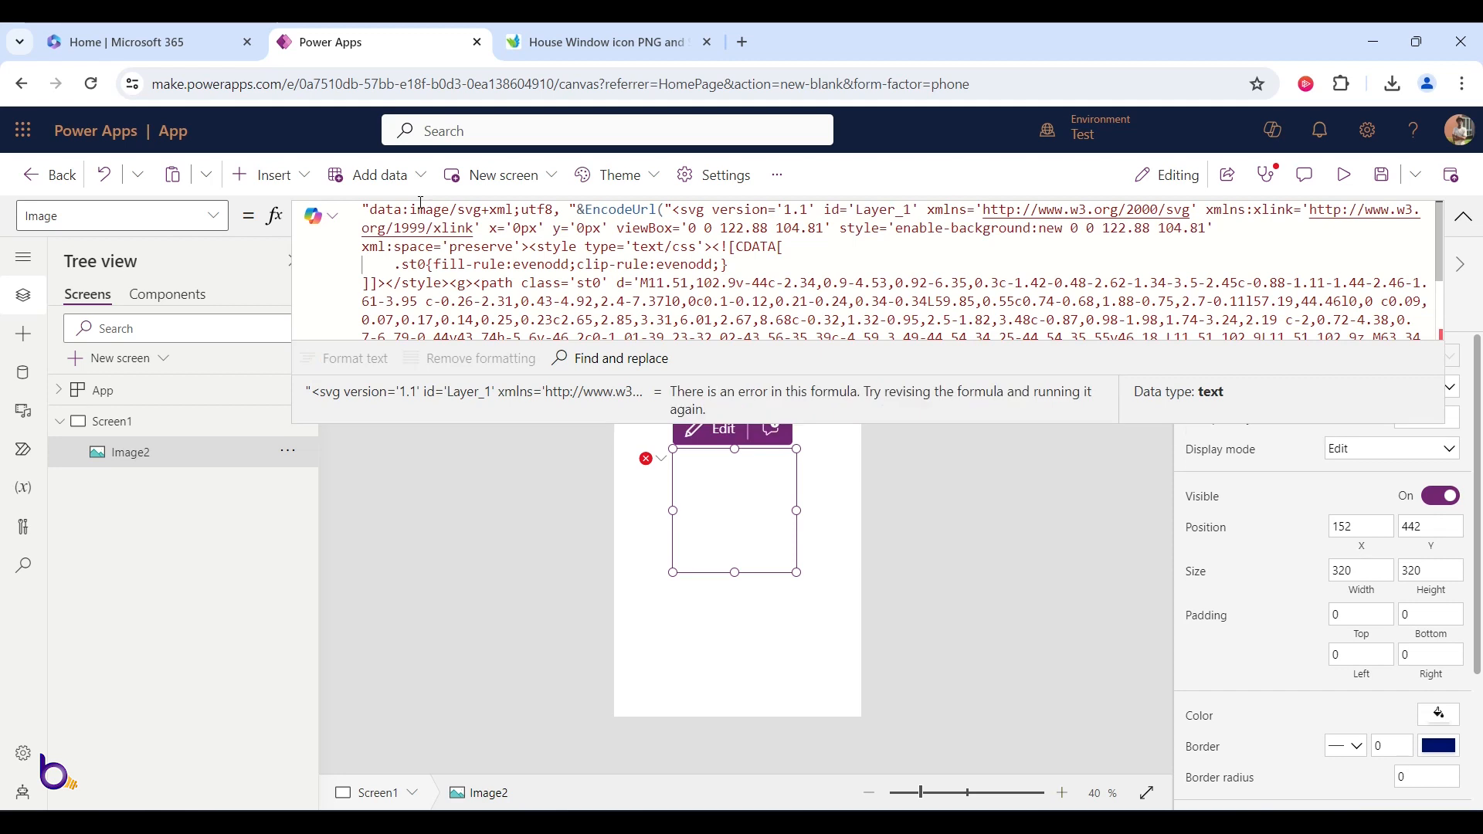
left_click_drag(364, 210, 660, 208)
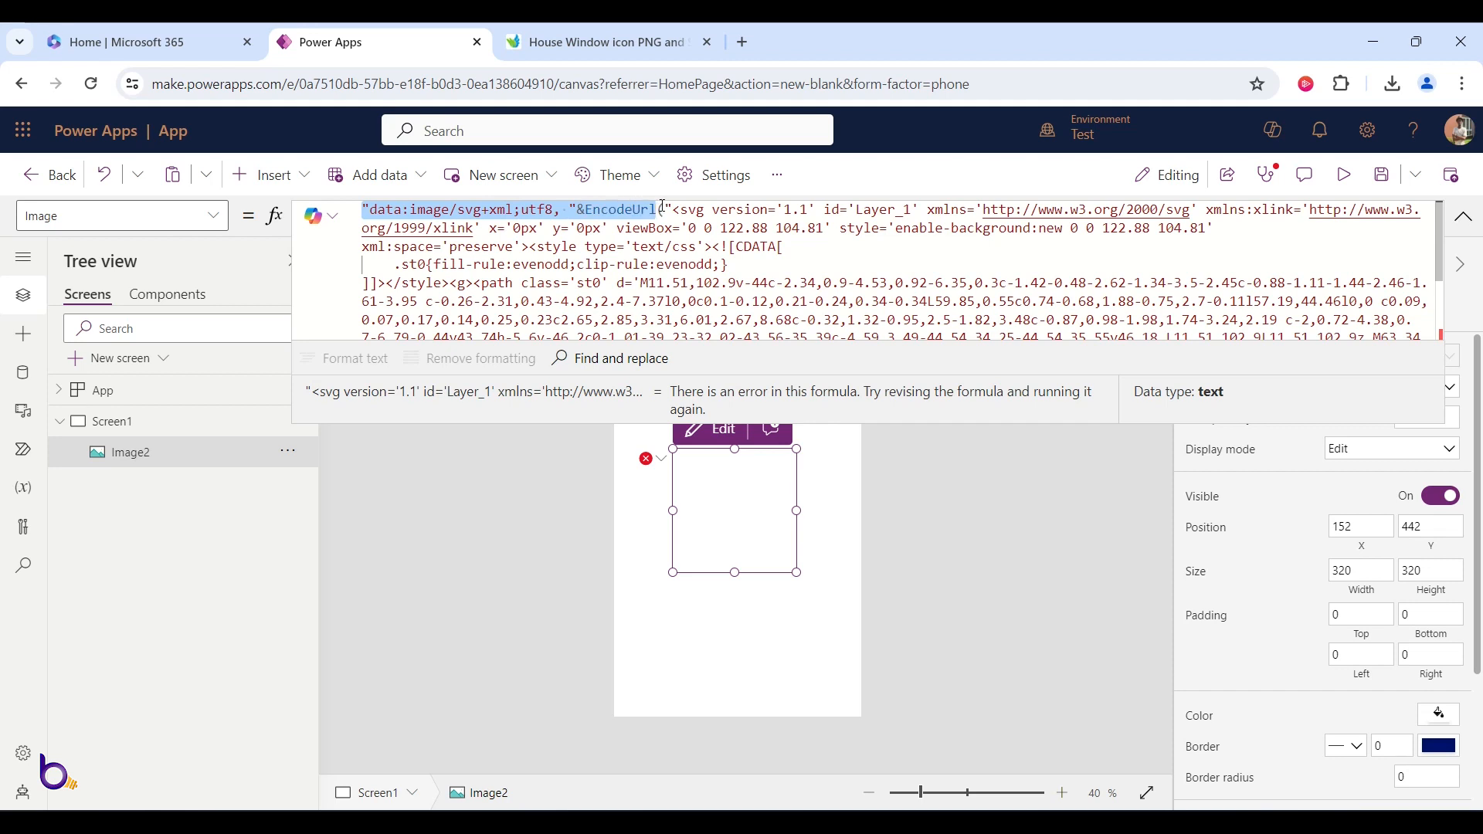
left_click(662, 207)
scroll(889, 255, "down", 2)
left_click(1055, 328)
type(")")
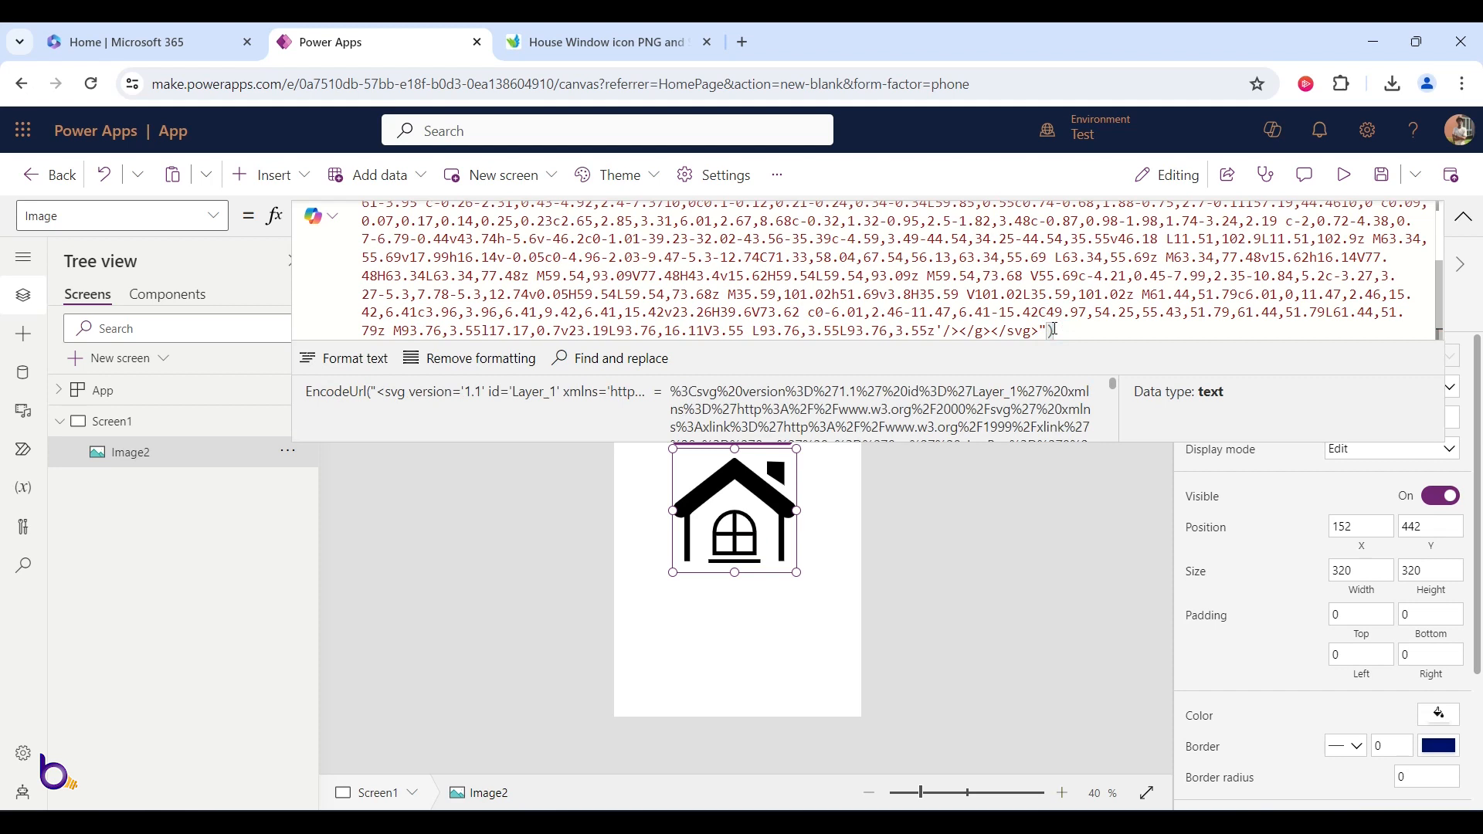
- Review the completed Image formula from the EncodeUrl prefix to the closing svg tag, checking the path element's attributes
left_click_drag(855, 442, 862, 345)
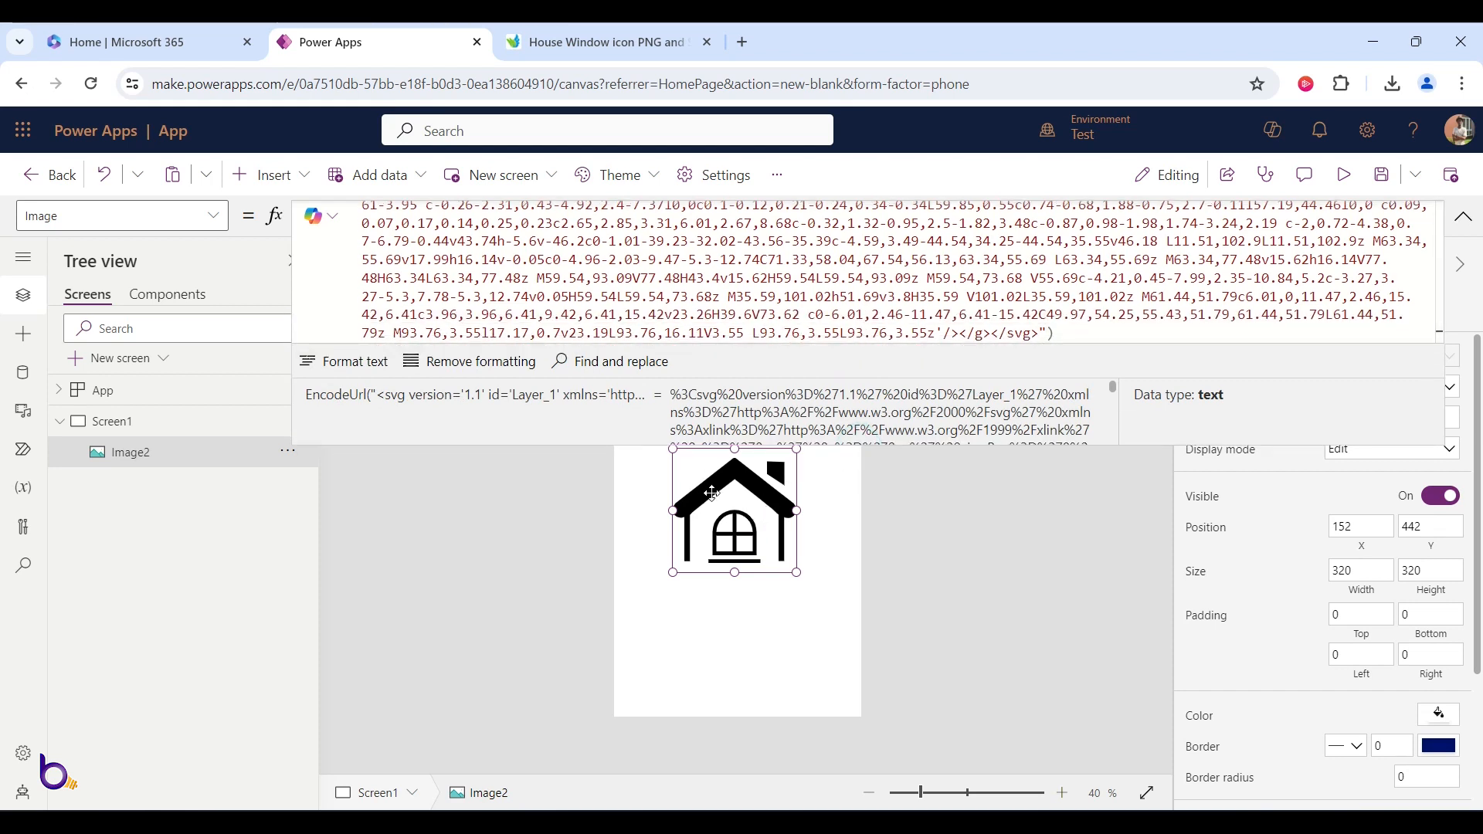
scroll(796, 309, "up", 3)
left_click(807, 302)
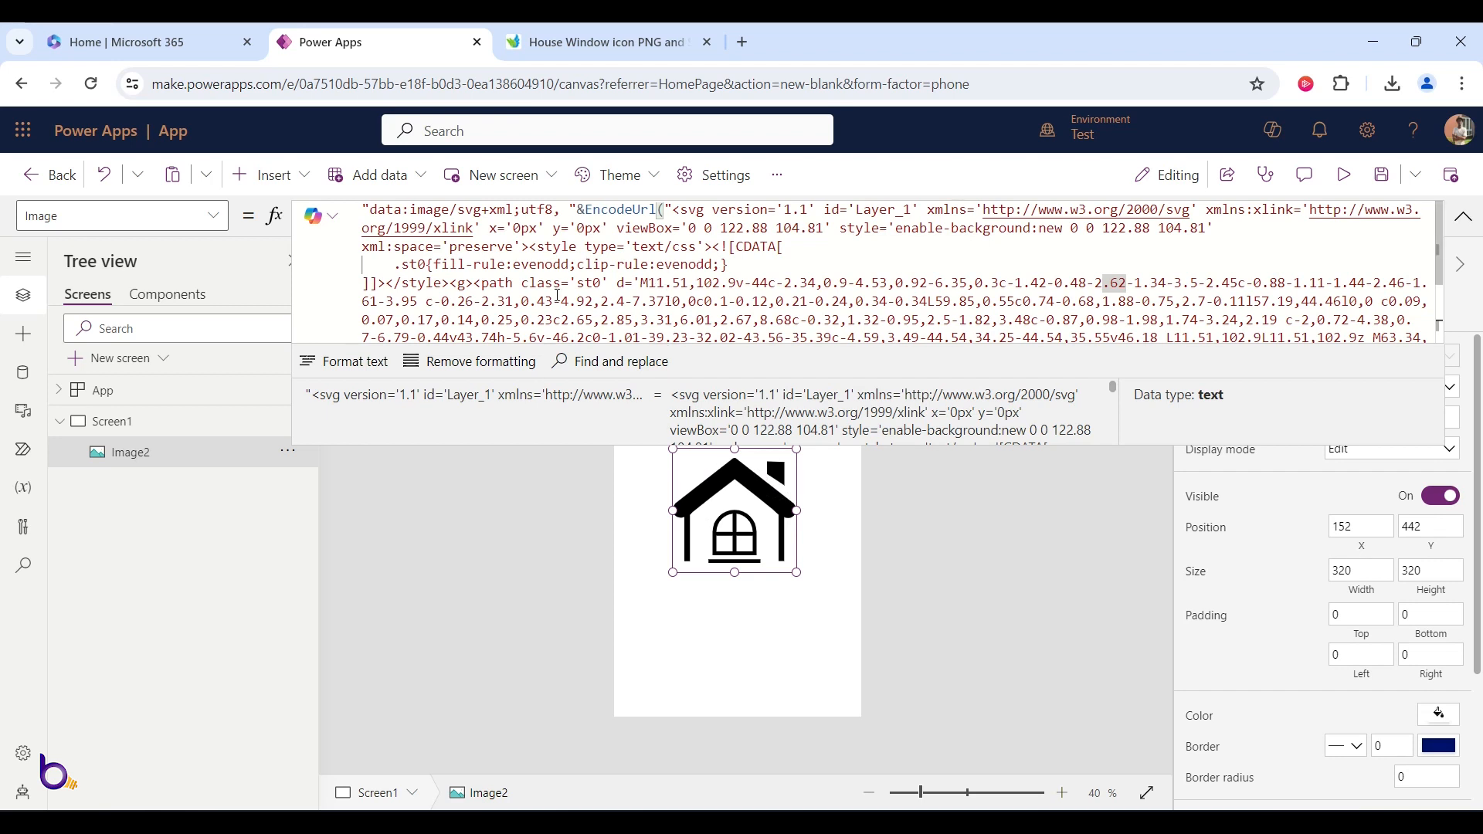
scroll(558, 295, "down", 2)
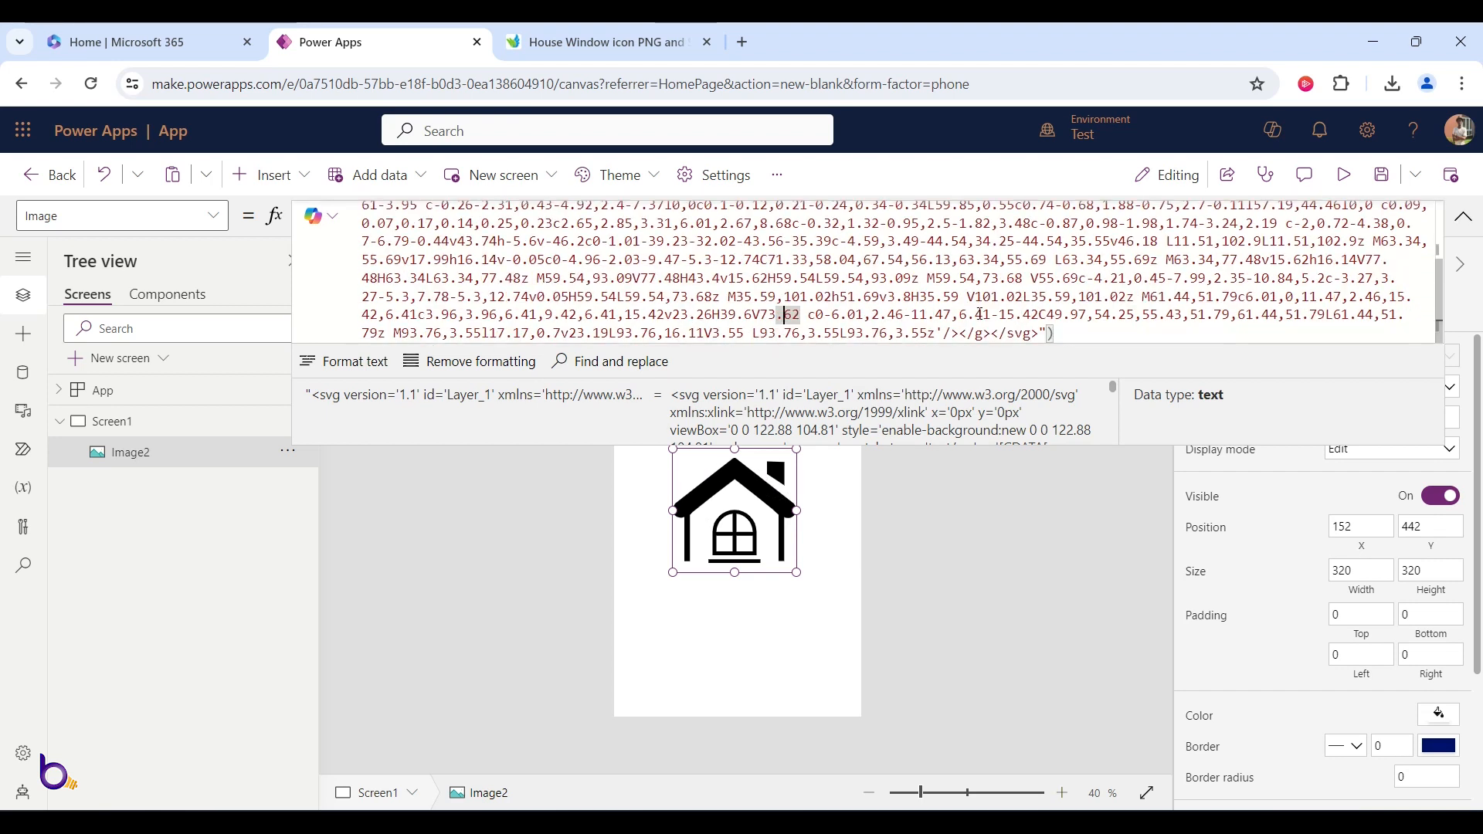
scroll(624, 275, "up", 2)
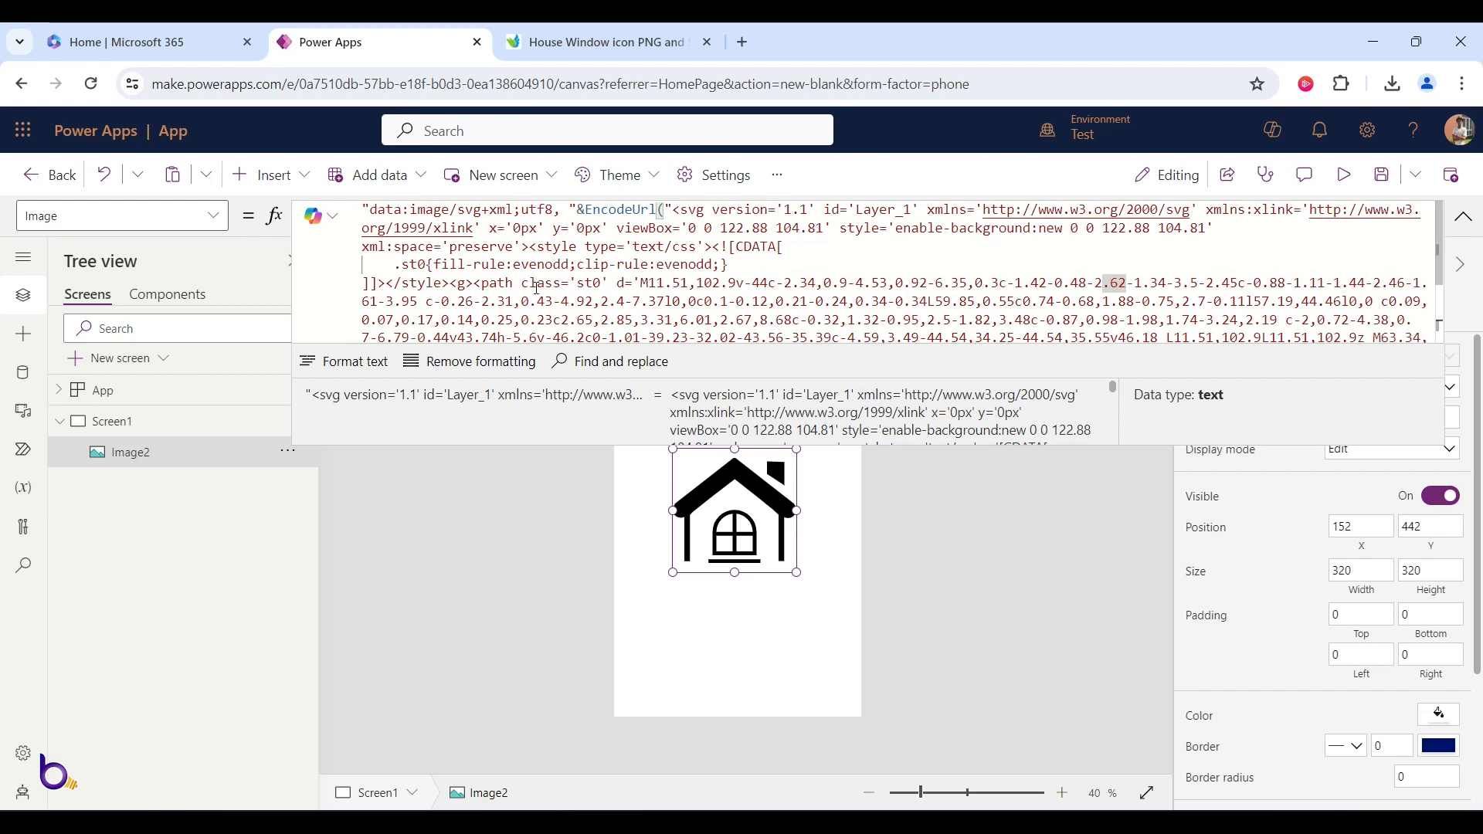
left_click(499, 283)
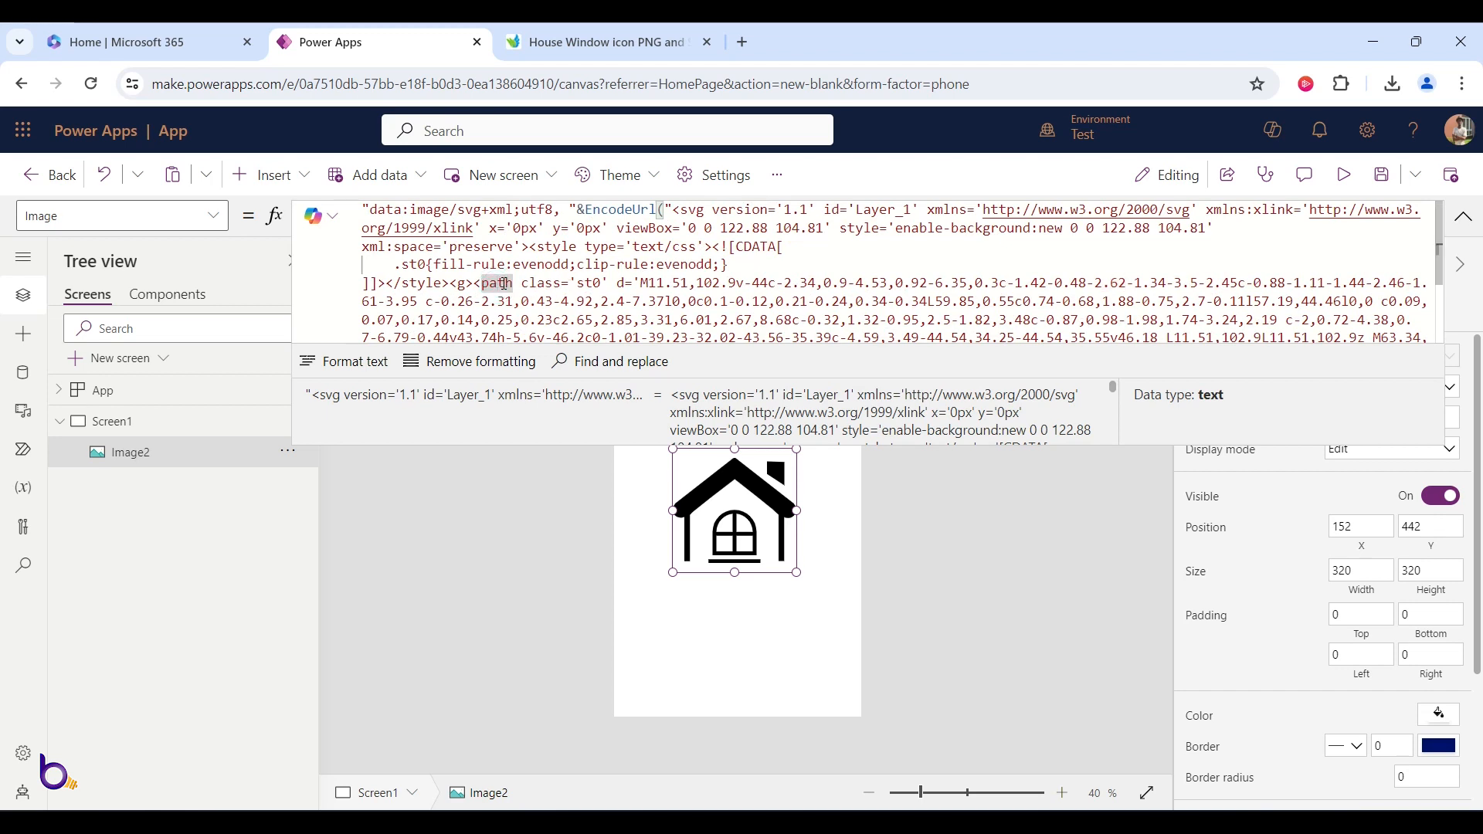
scroll(504, 284, "down", 1)
scroll(1018, 335, "down", 1)
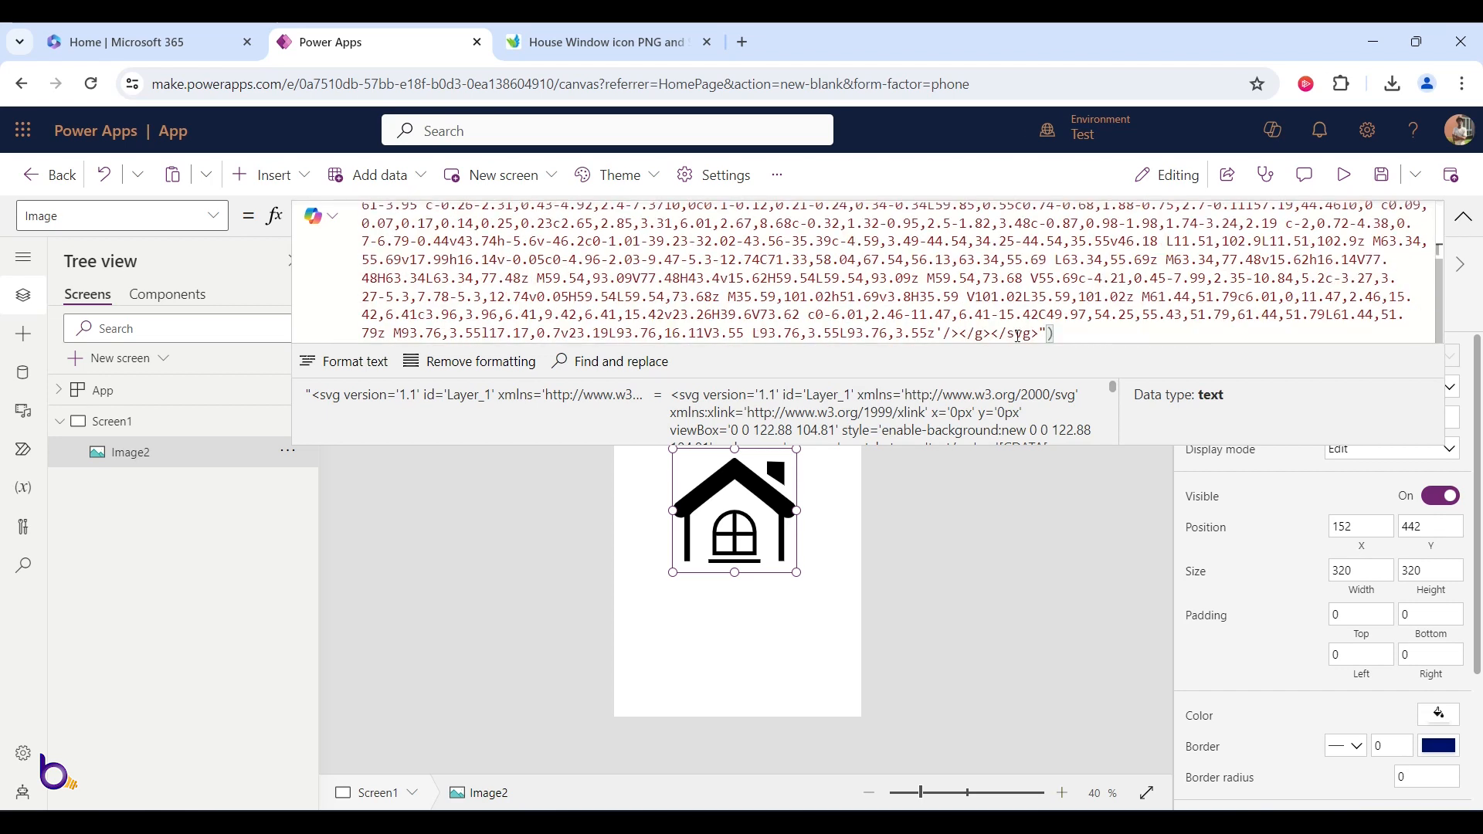
scroll(962, 328, "up", 1)
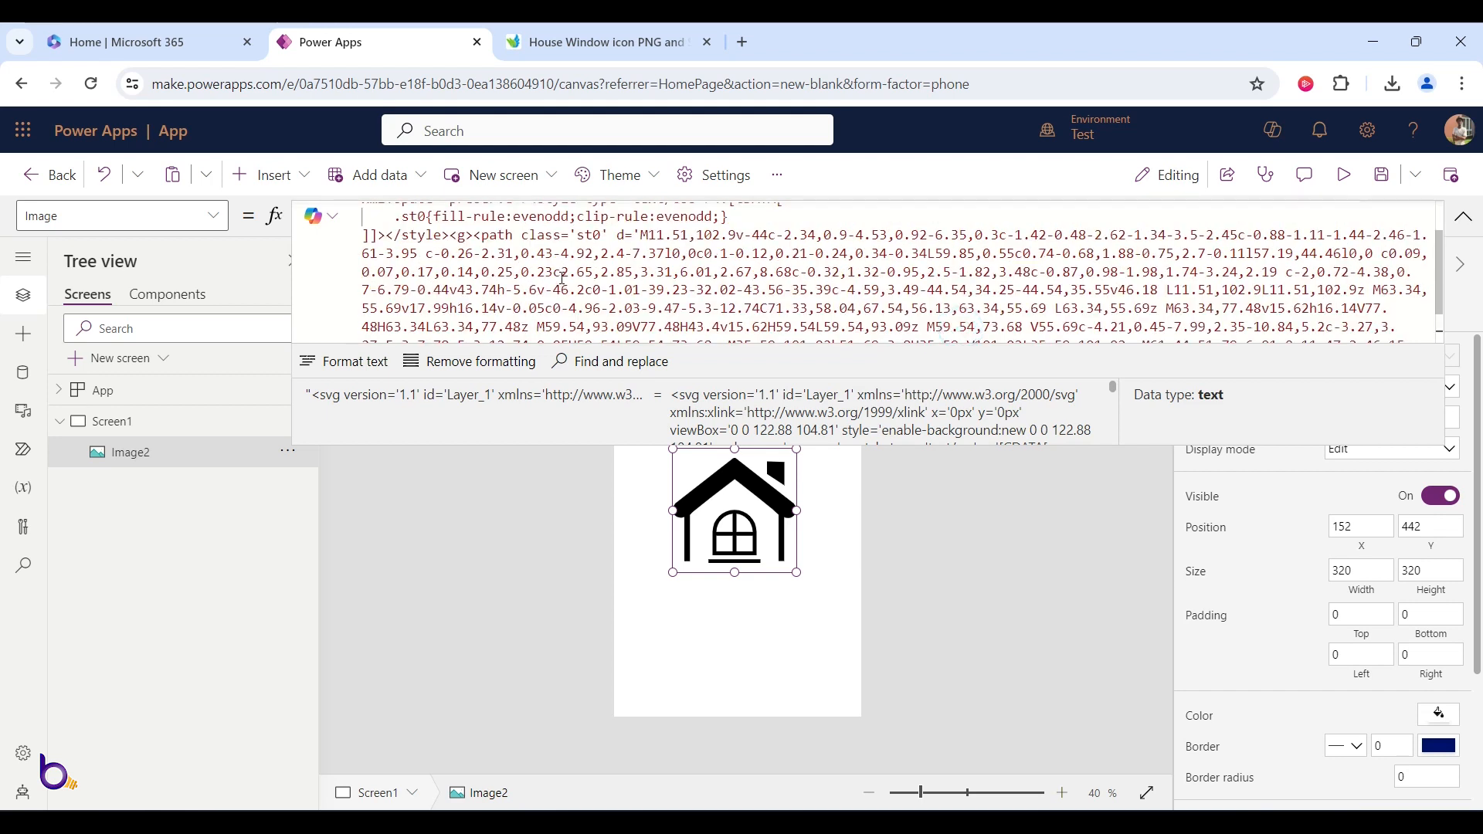
- Add the attribute fill='red' to the SVG path element, directly after class='st0'
left_click(614, 233)
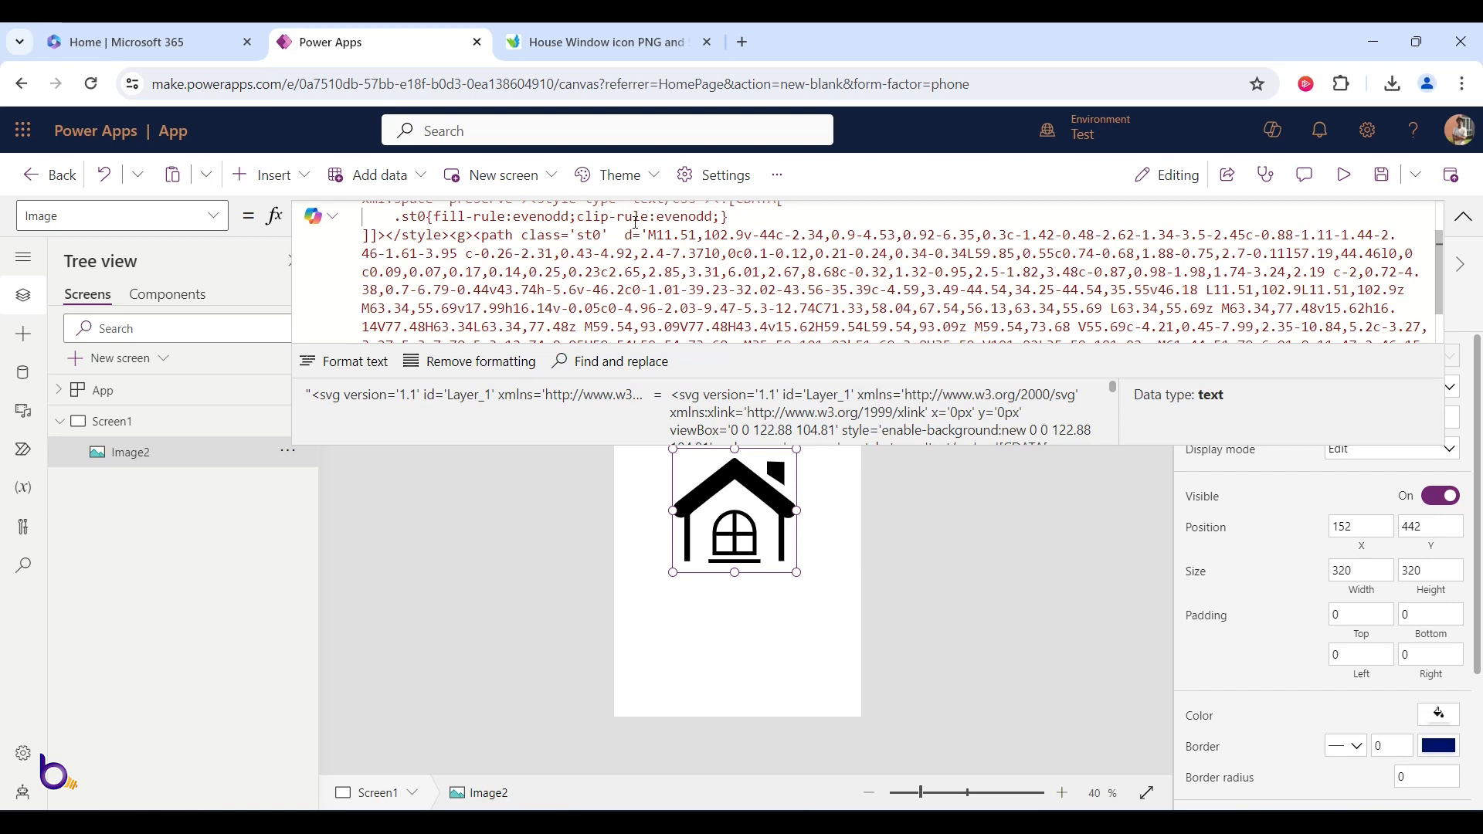
type("fi")
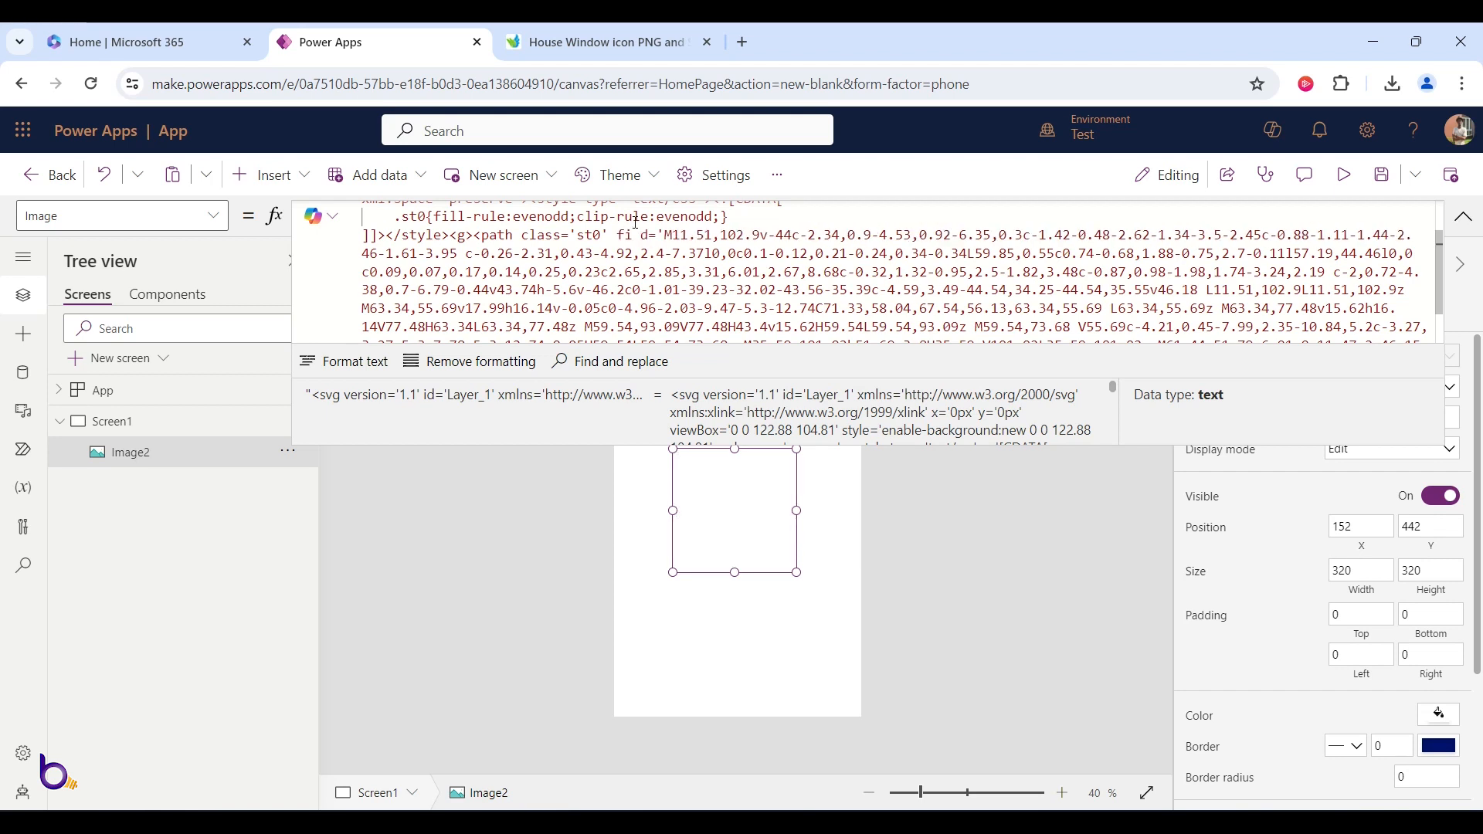
type("ll=")
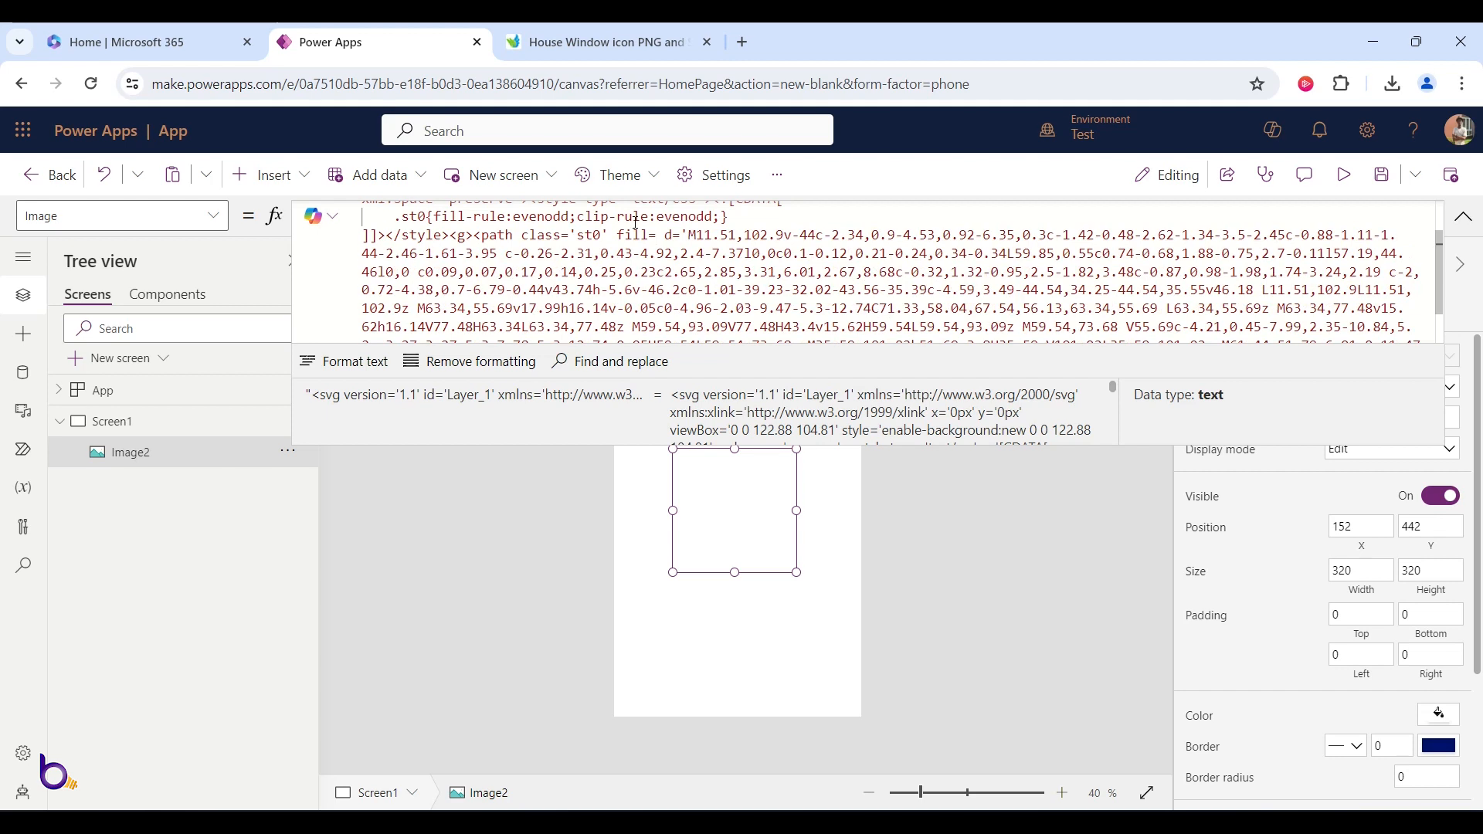
type("''")
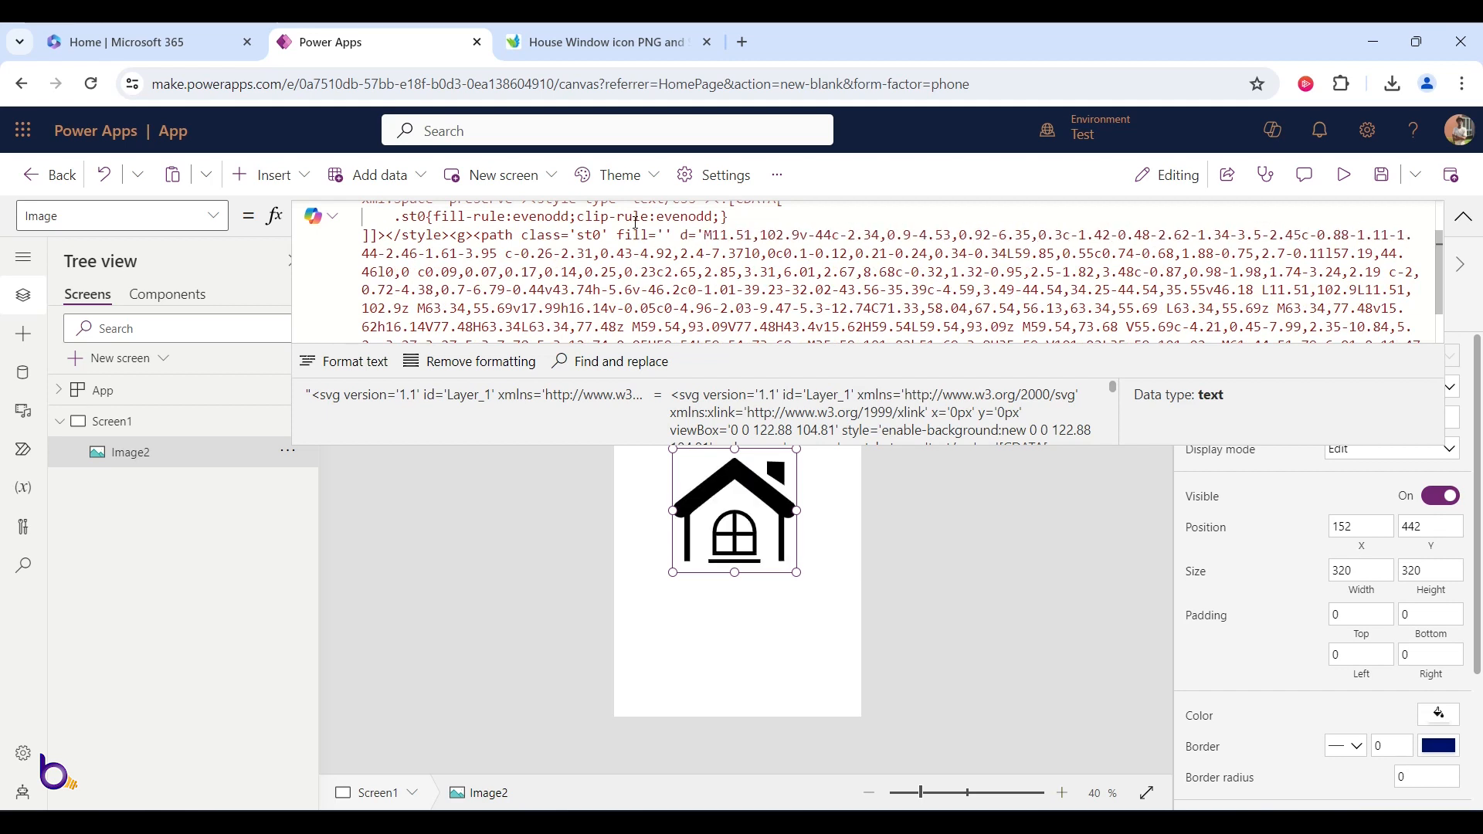
type("red")
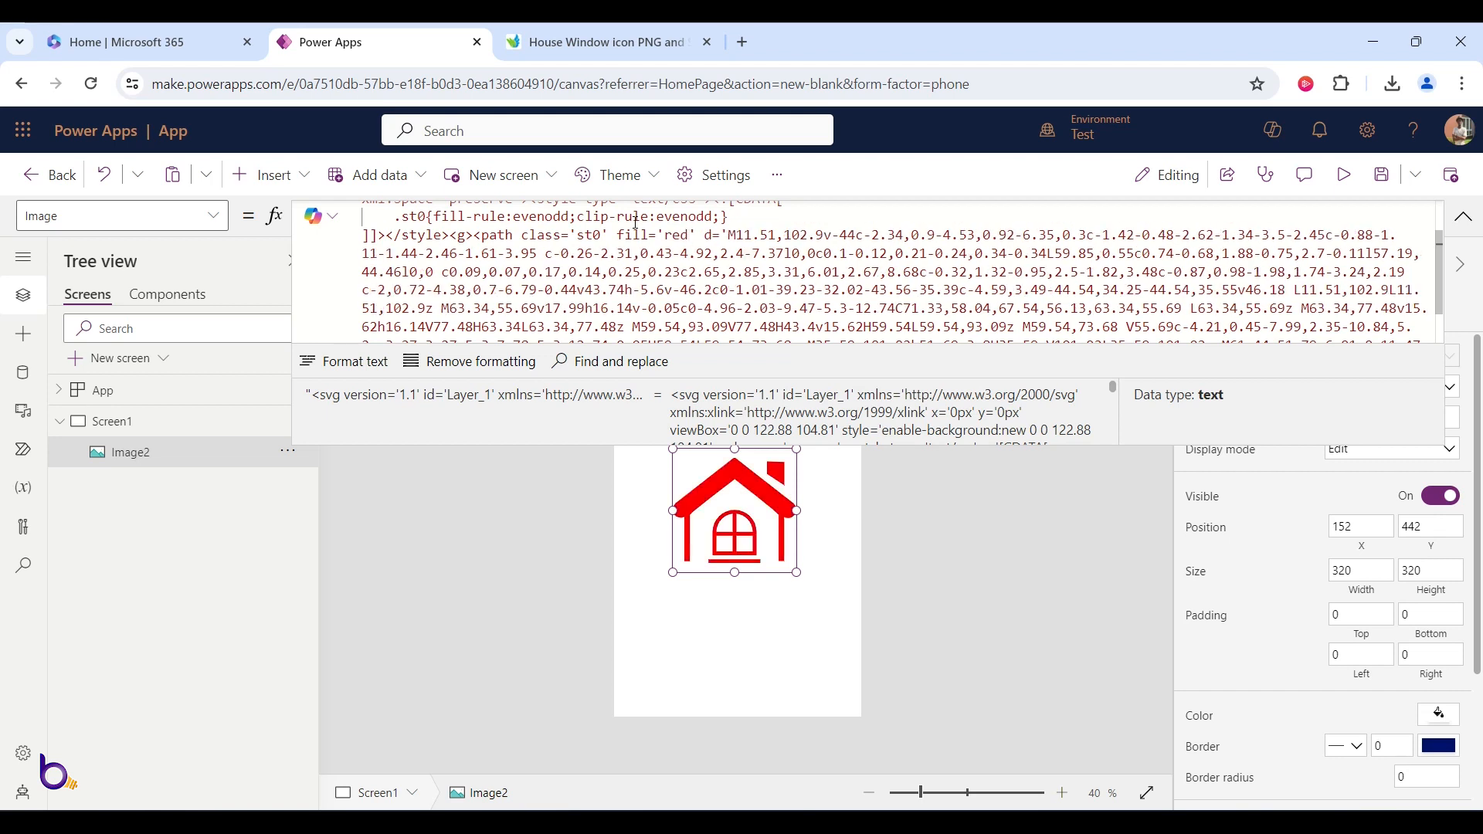
- Change the path element's fill value to green
key("BackSpace")
key("BackSpace")
key("BackSpace")
type("green")
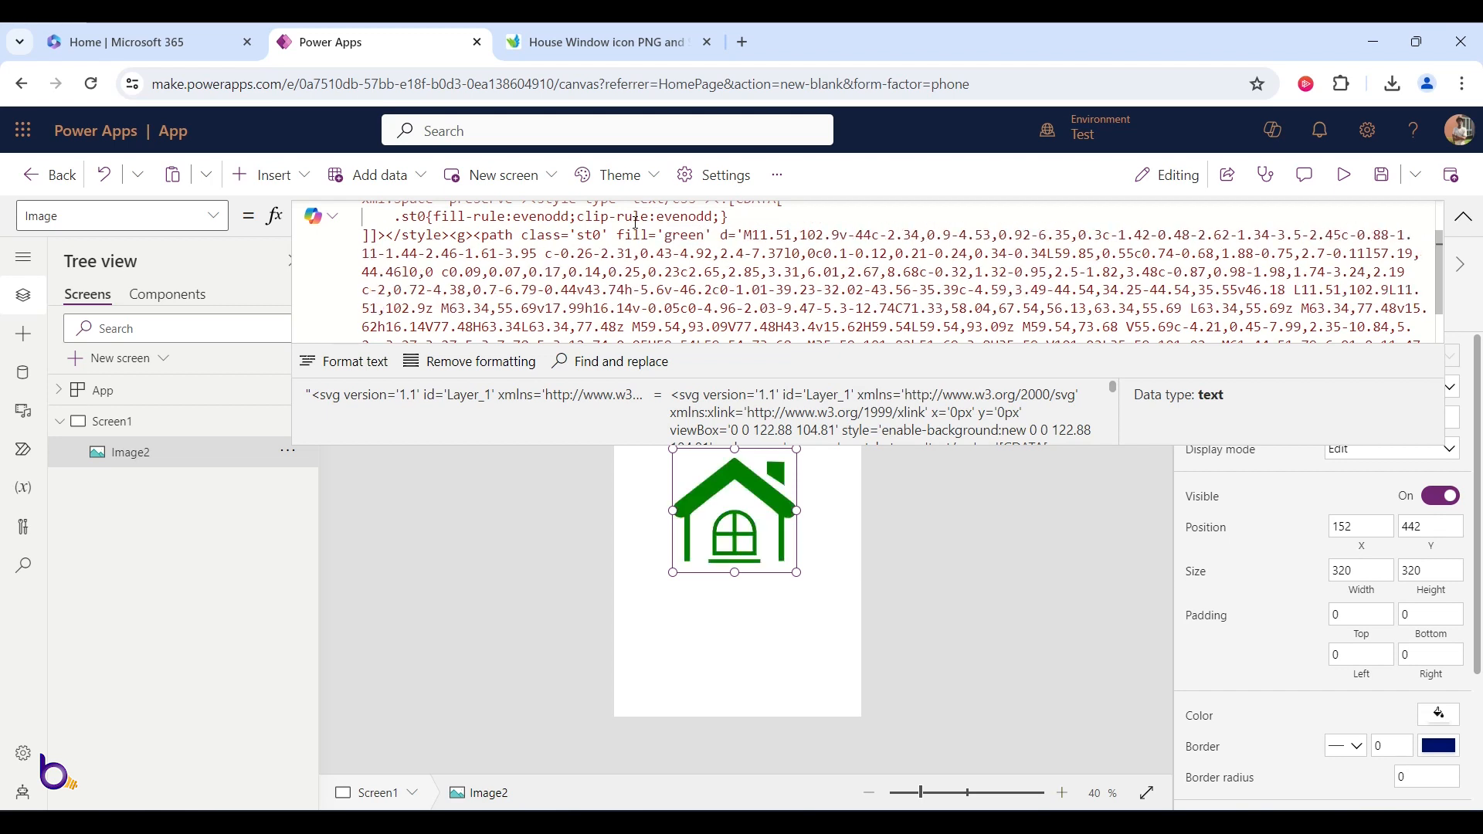
- Remove the fill attribute and its extra space from the SVG path element in the Image formula
double_click(739, 301)
left_click_drag(712, 234, 624, 233)
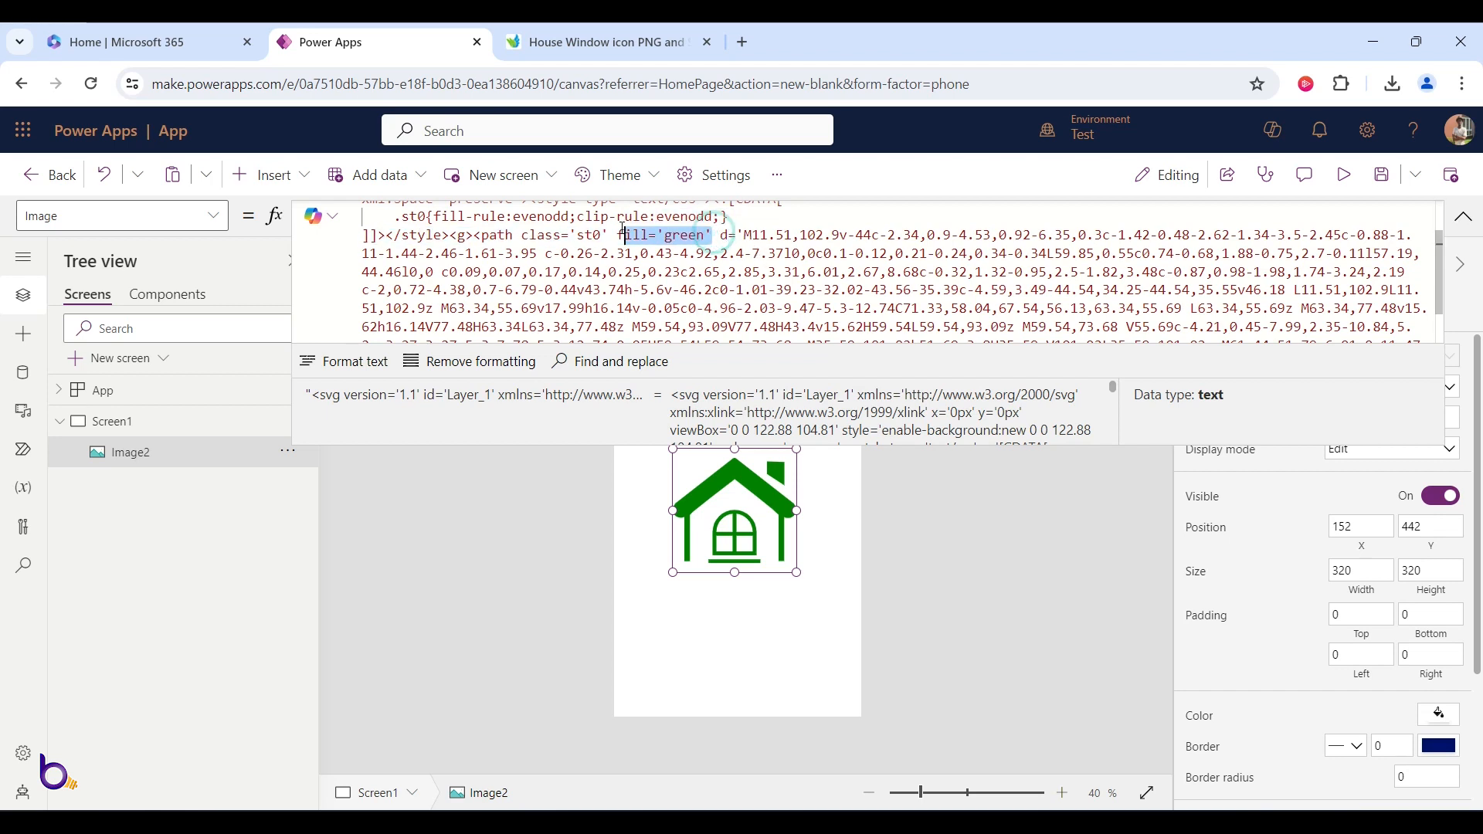
key("Delete")
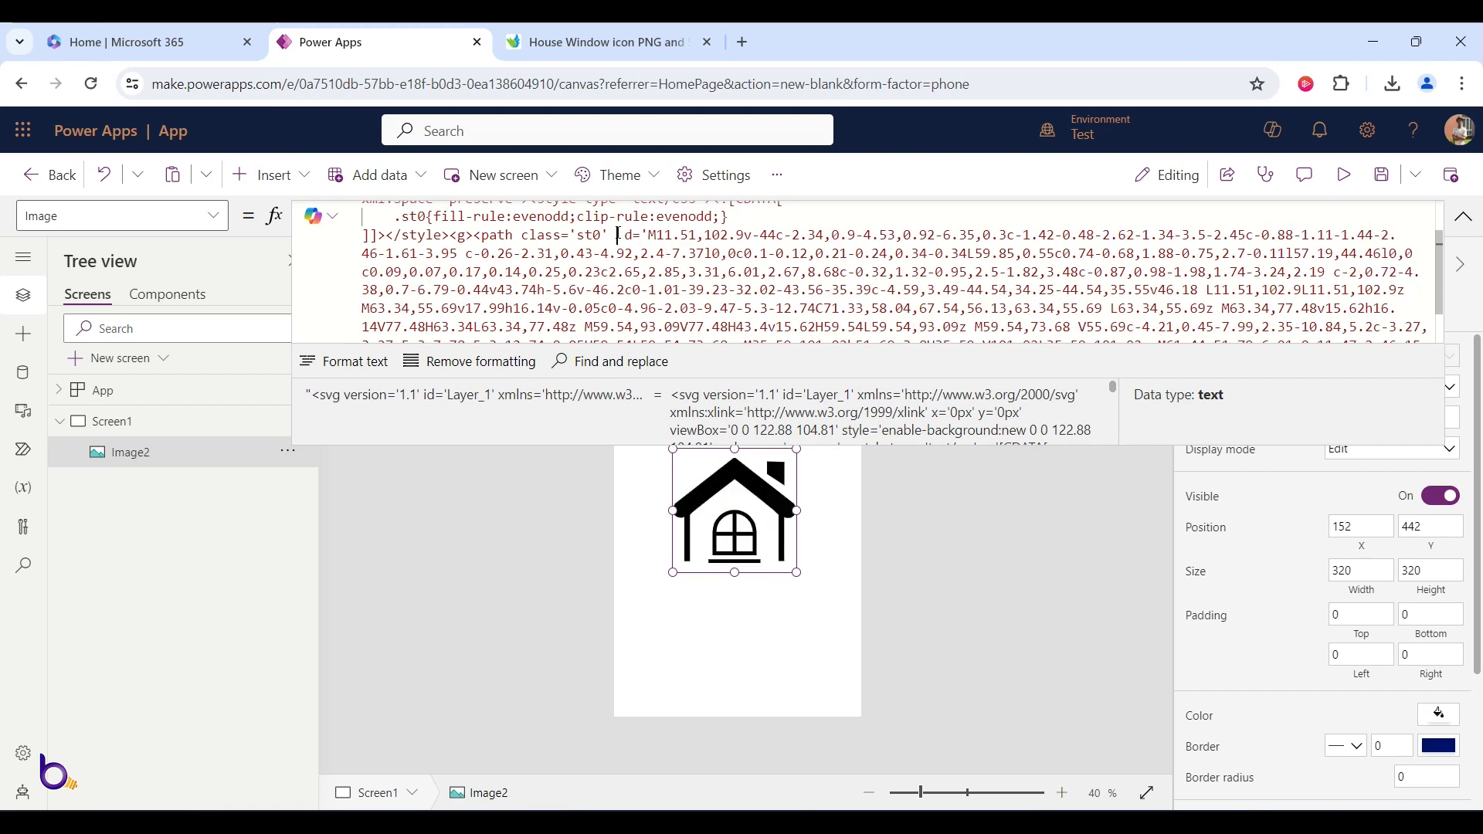
key("BackSpace")
scroll(626, 241, "up", 1)
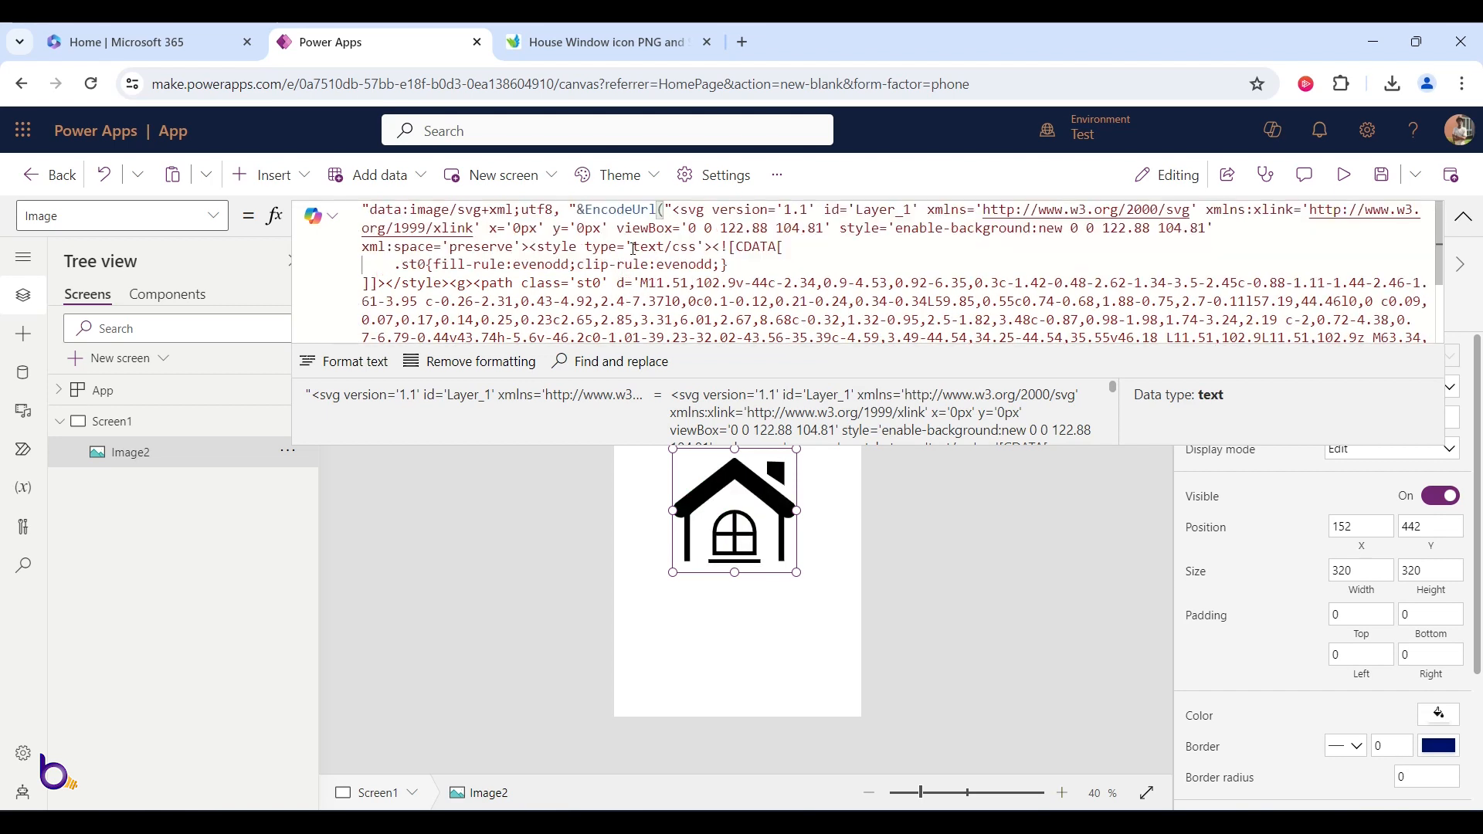
left_click(530, 265)
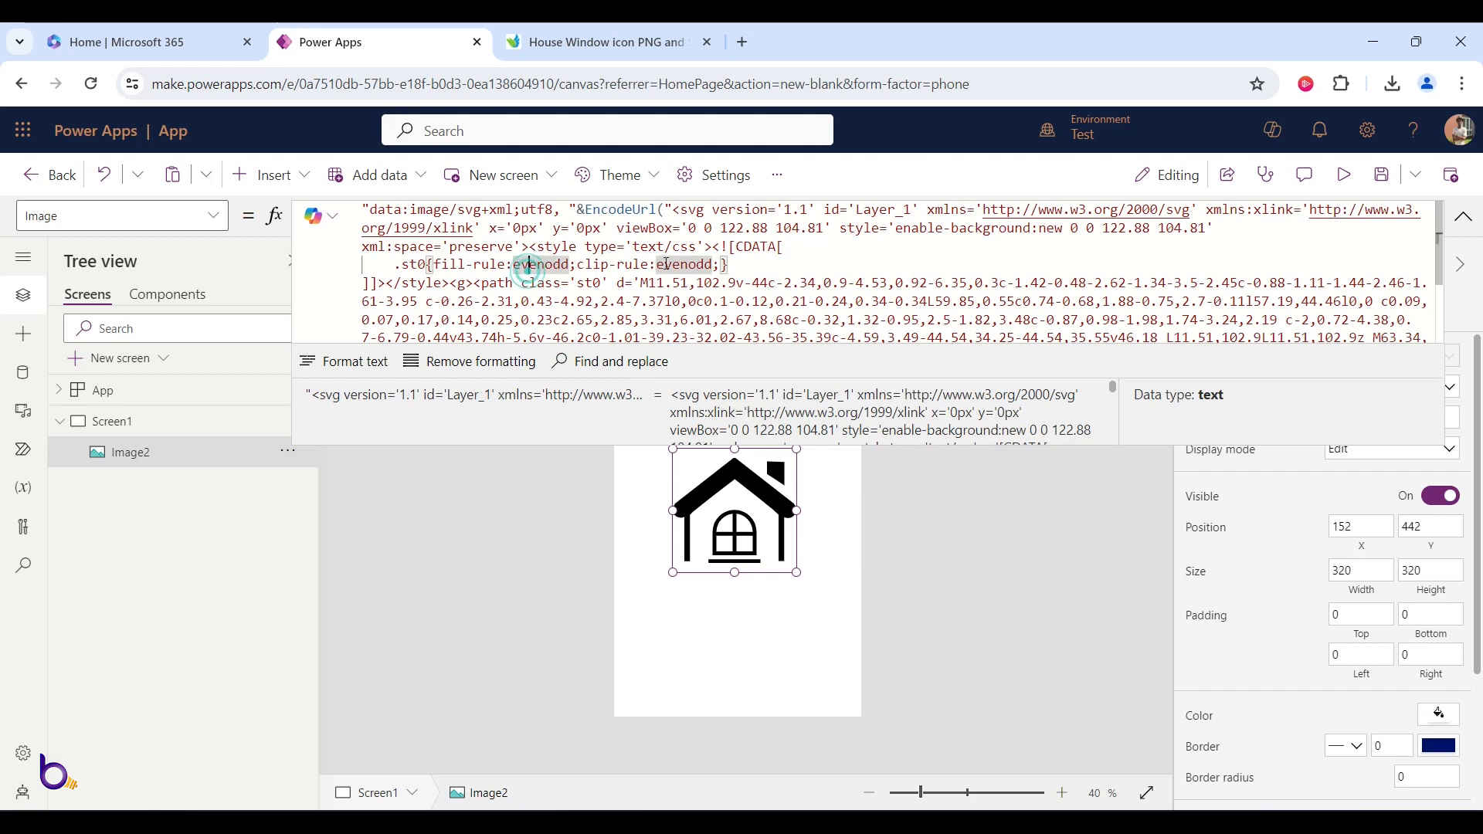
- Switch to the UXWing icon site, search for "people" and download the three-person group icon as an SVG file
left_click(599, 47)
scroll(643, 236, "up", 3)
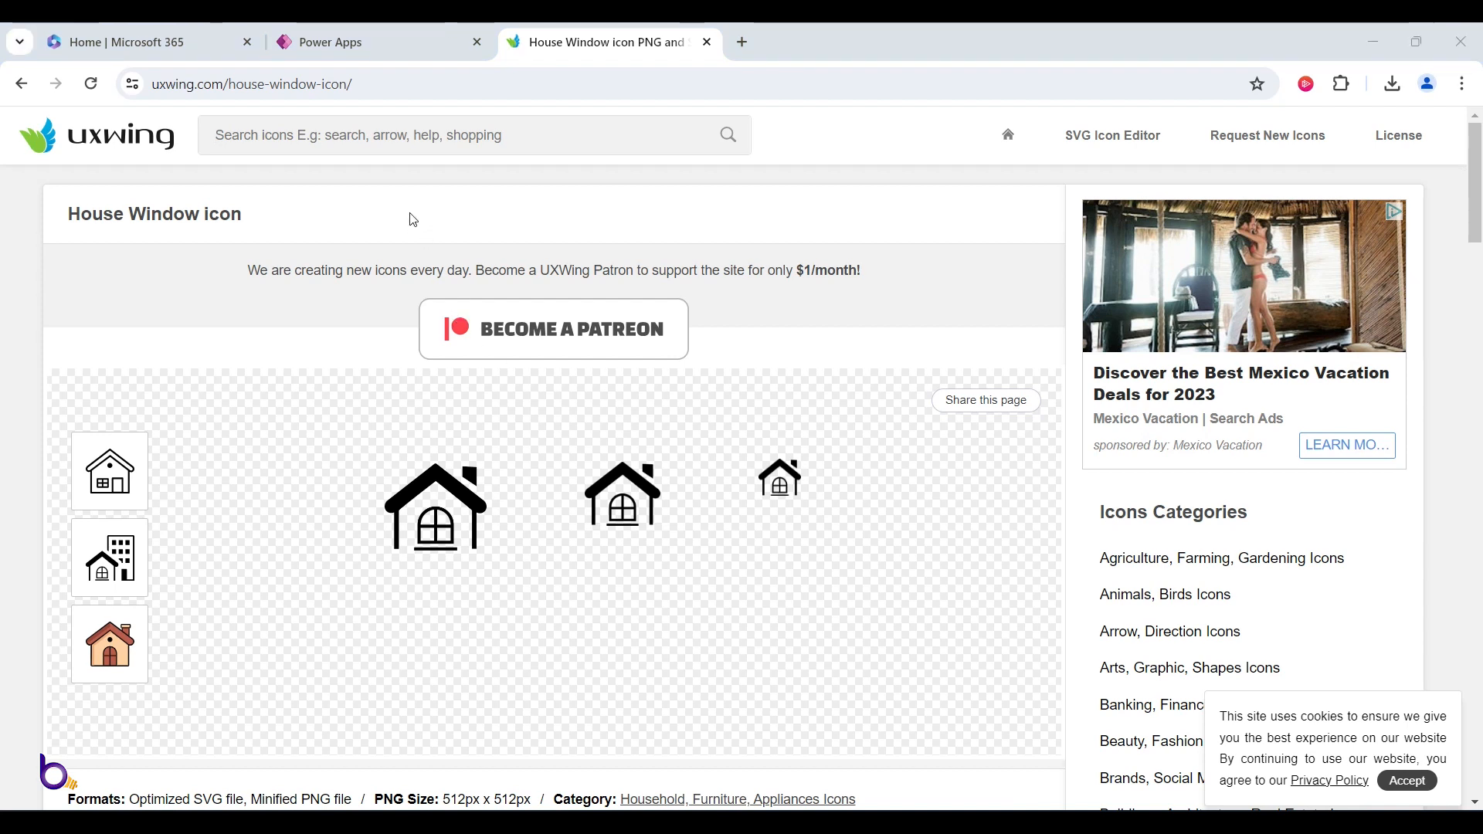
left_click(415, 142)
type("people")
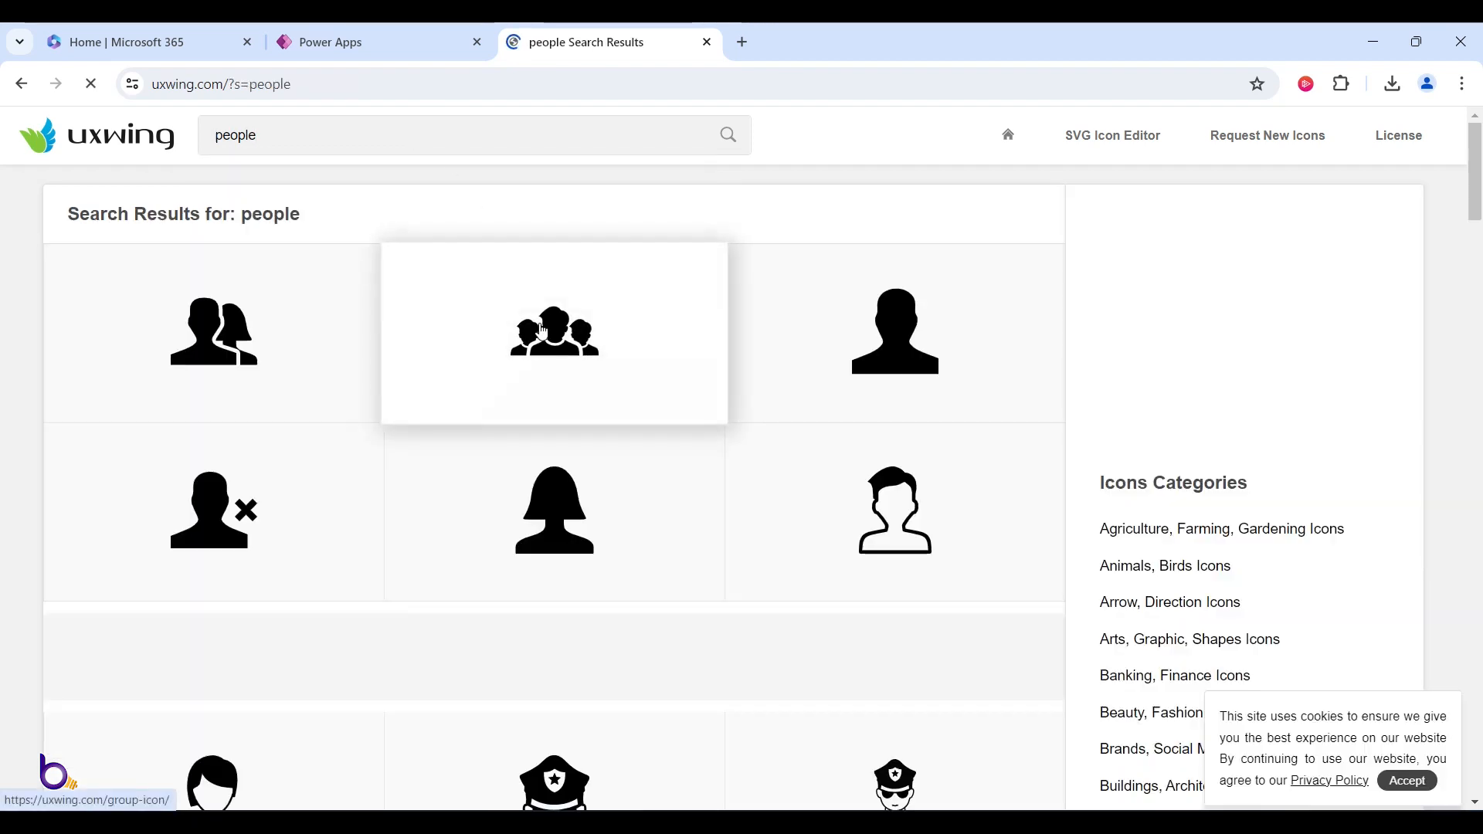
left_click(543, 333)
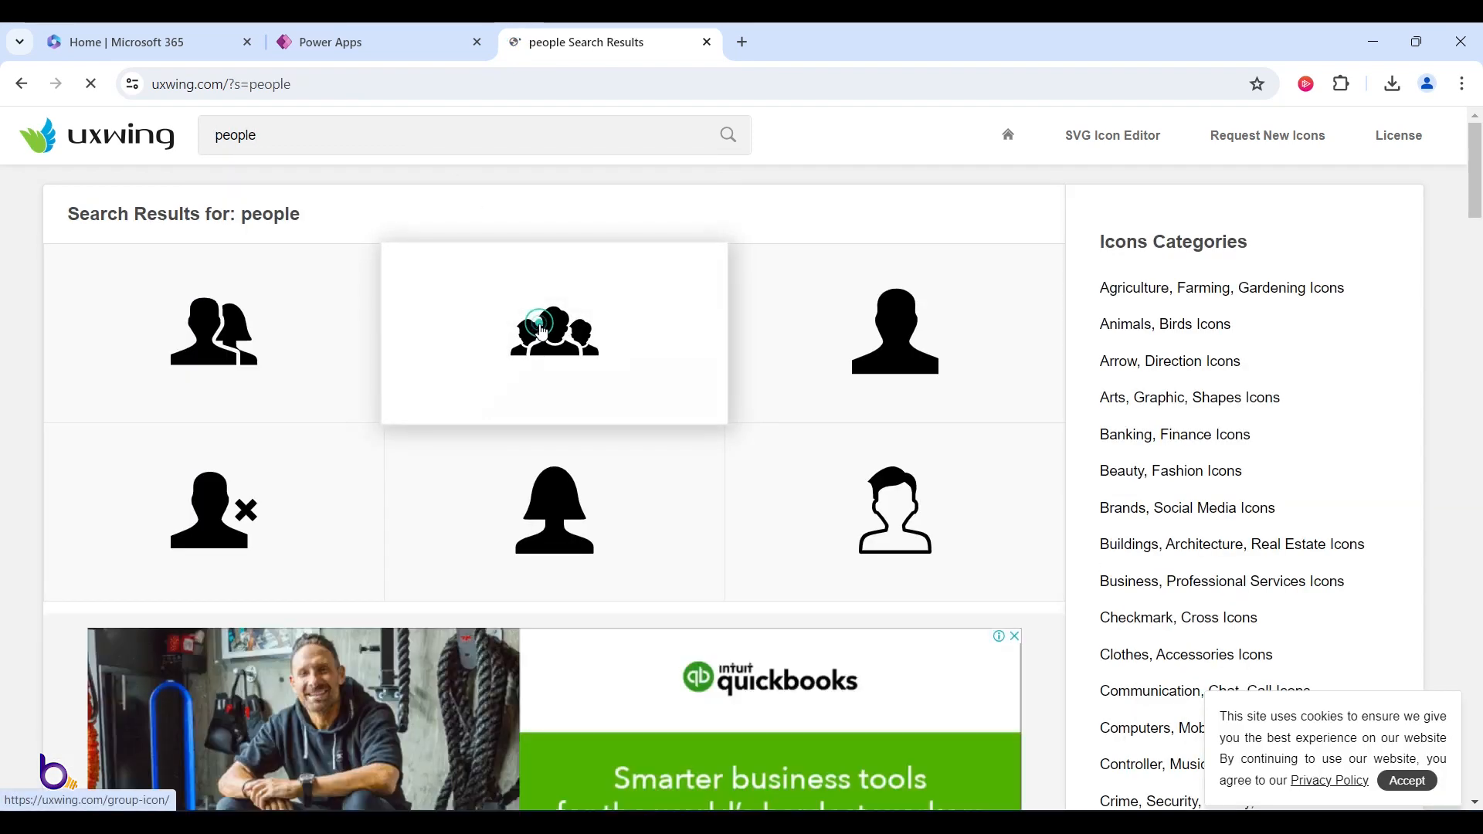
scroll(583, 438, "down", 3)
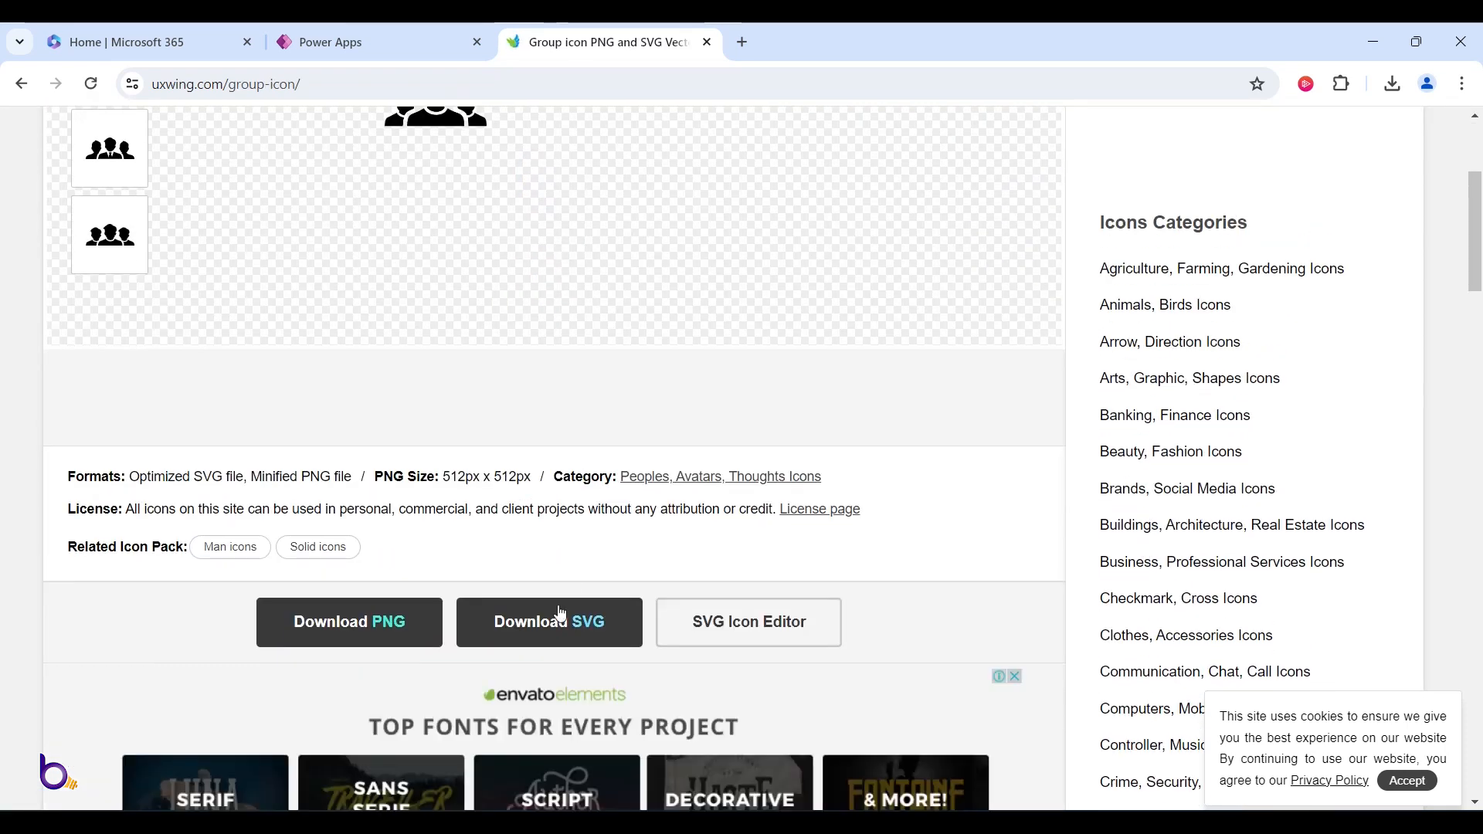
left_click(560, 619)
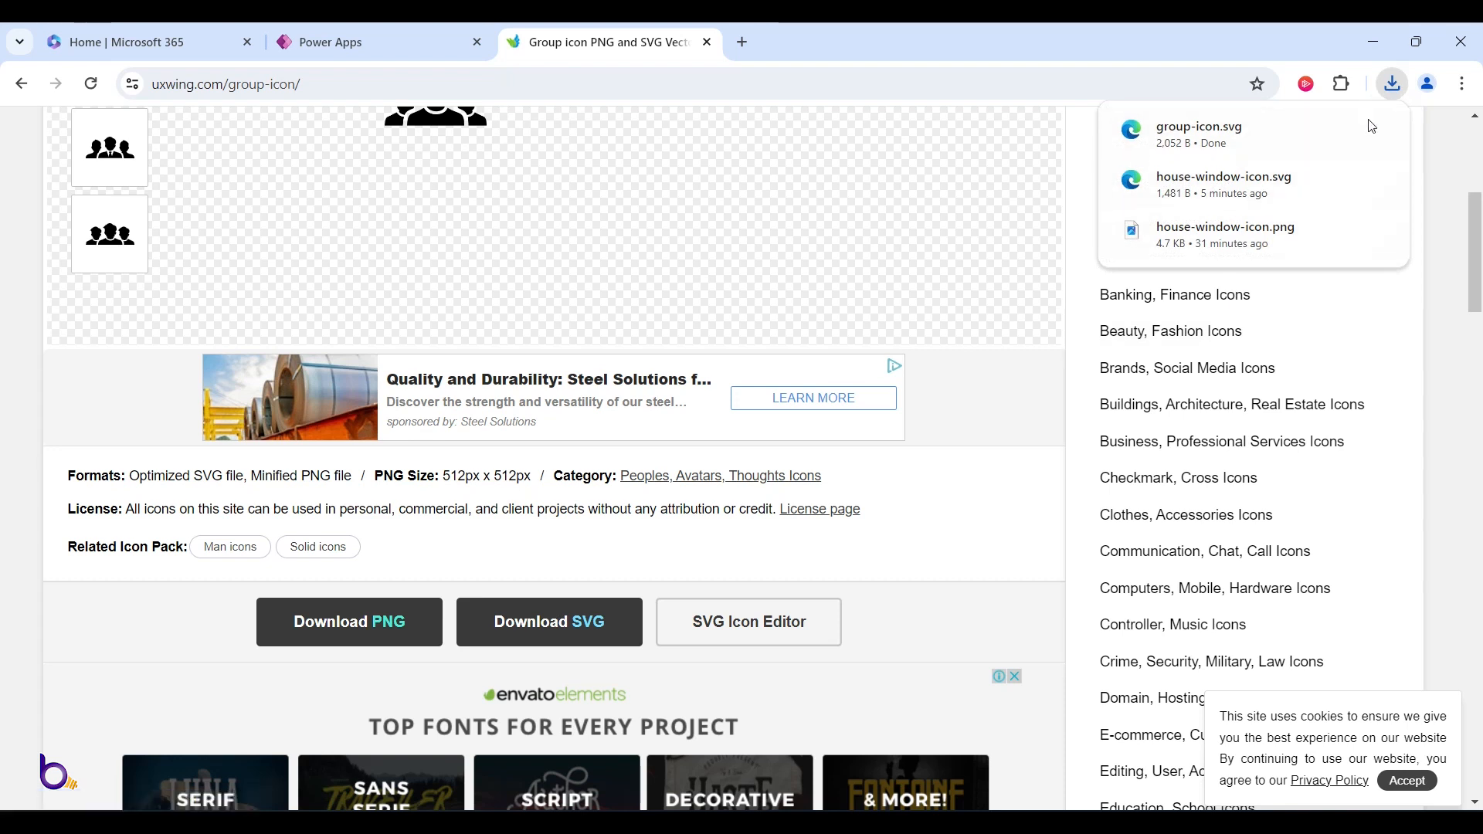
- Search UXWing for "documents" and browse the results for a suitable icon
scroll(655, 183, "up", 5)
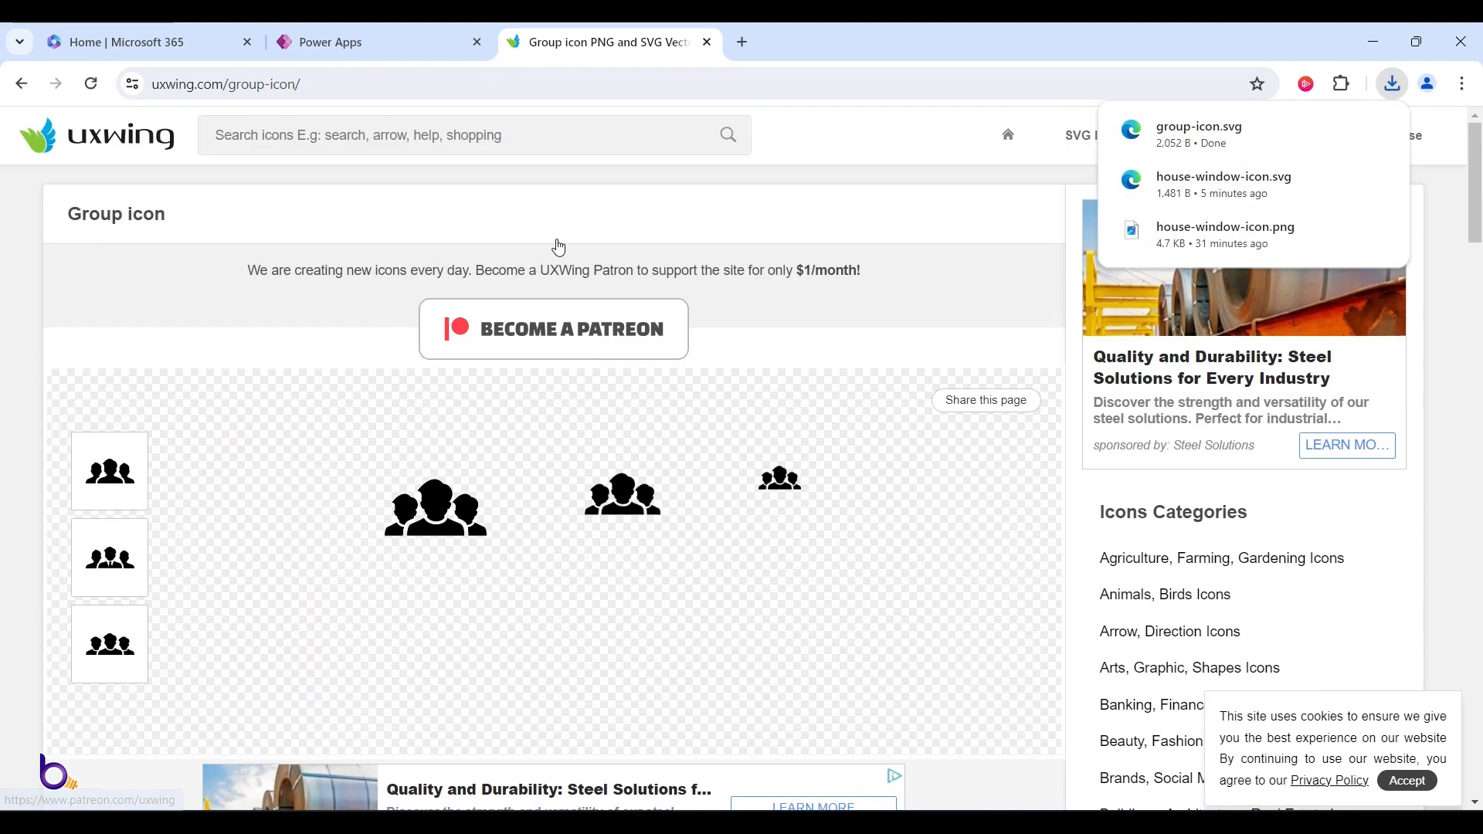
left_click(524, 141)
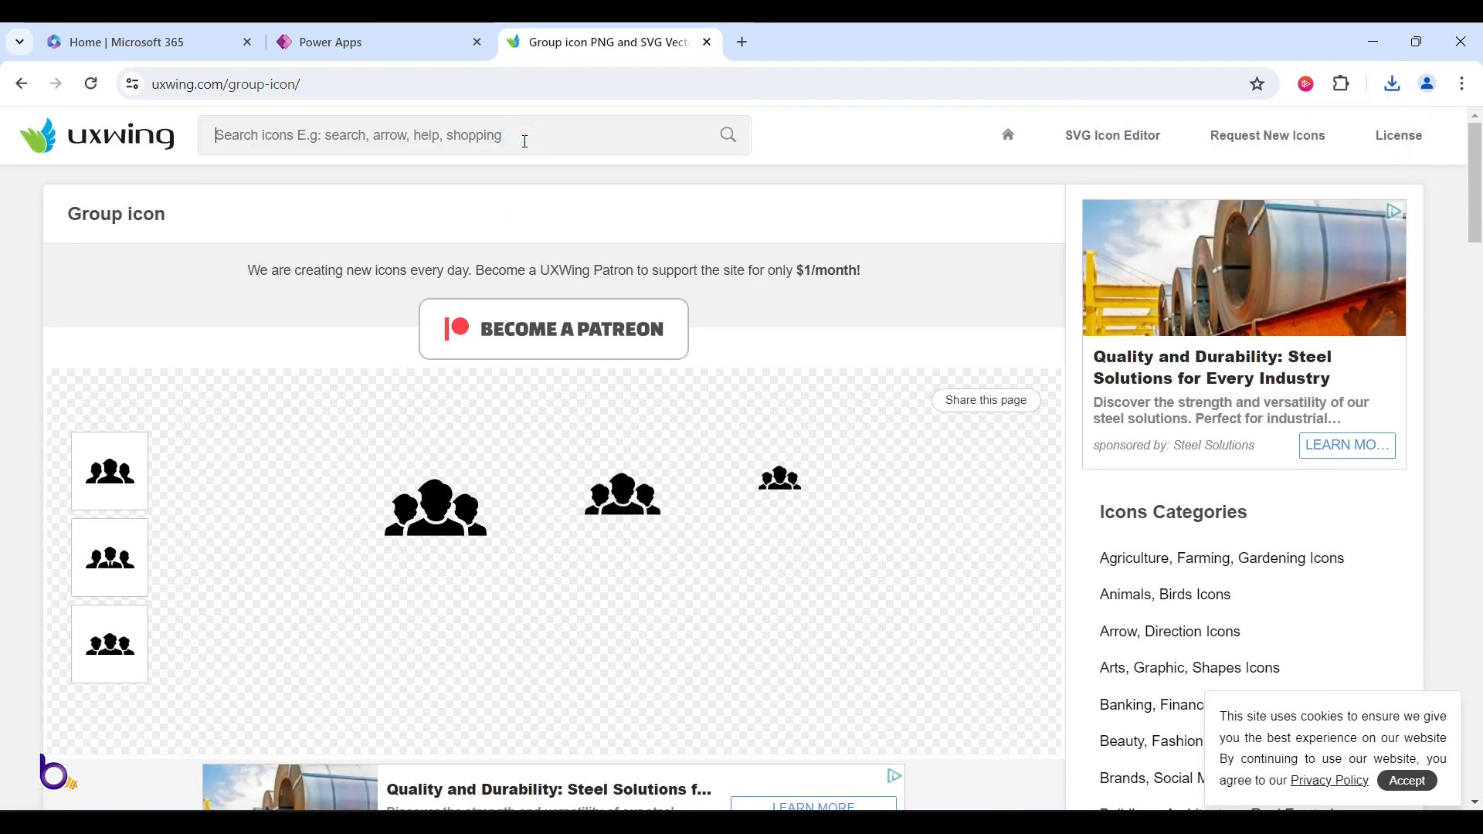
type("documents")
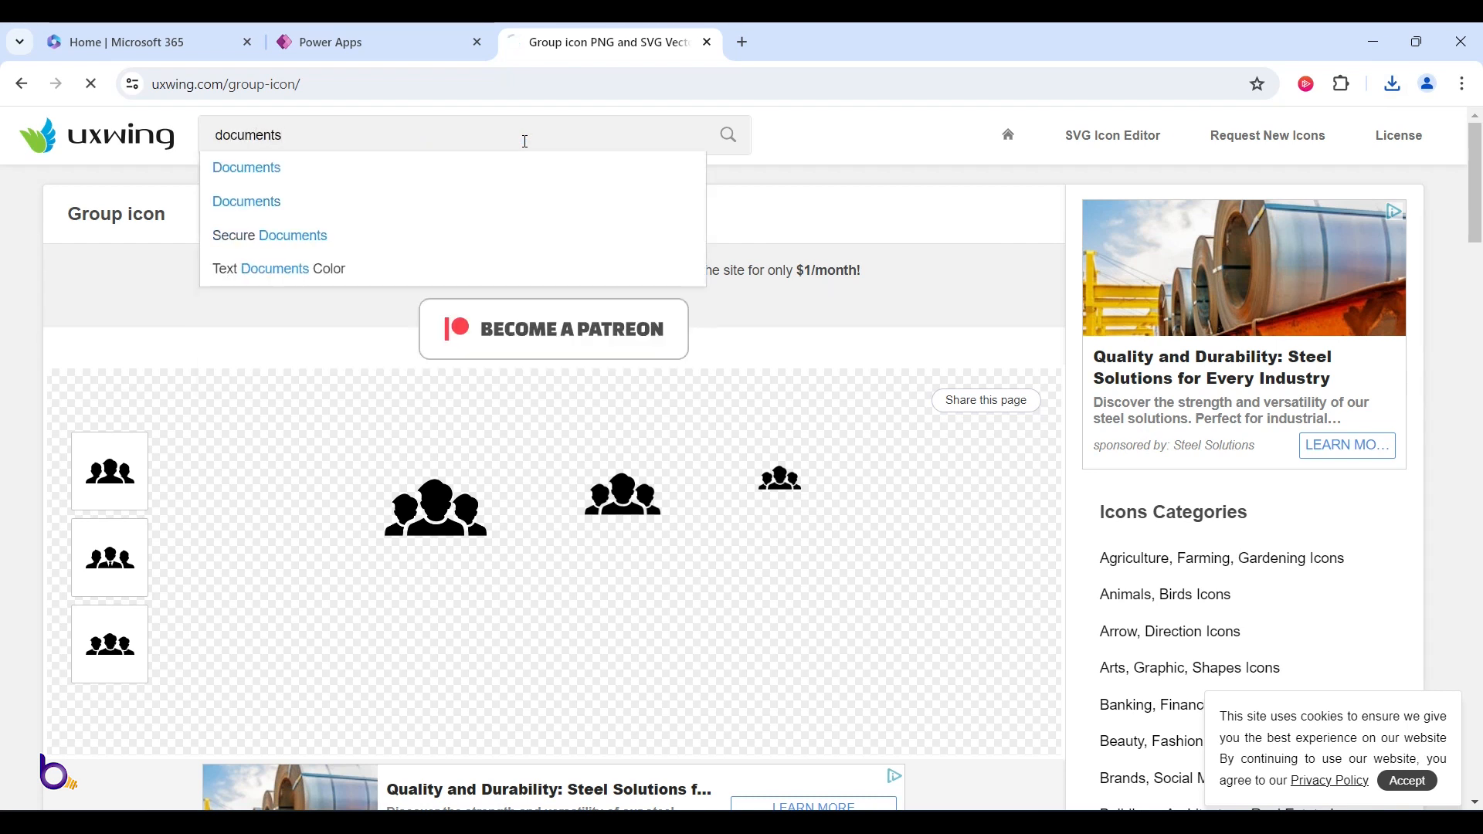
key("Return")
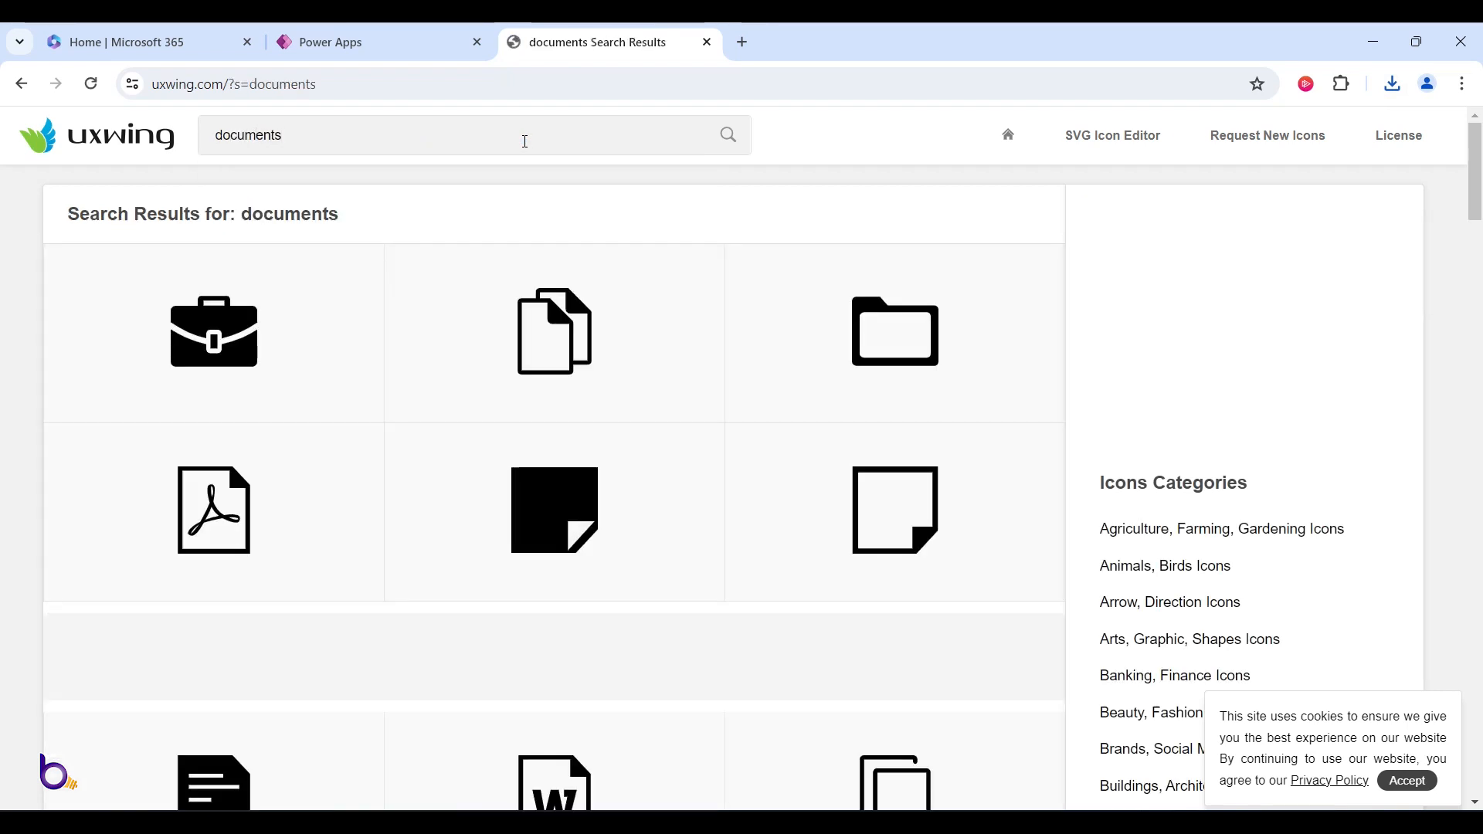
scroll(581, 396, "down", 8)
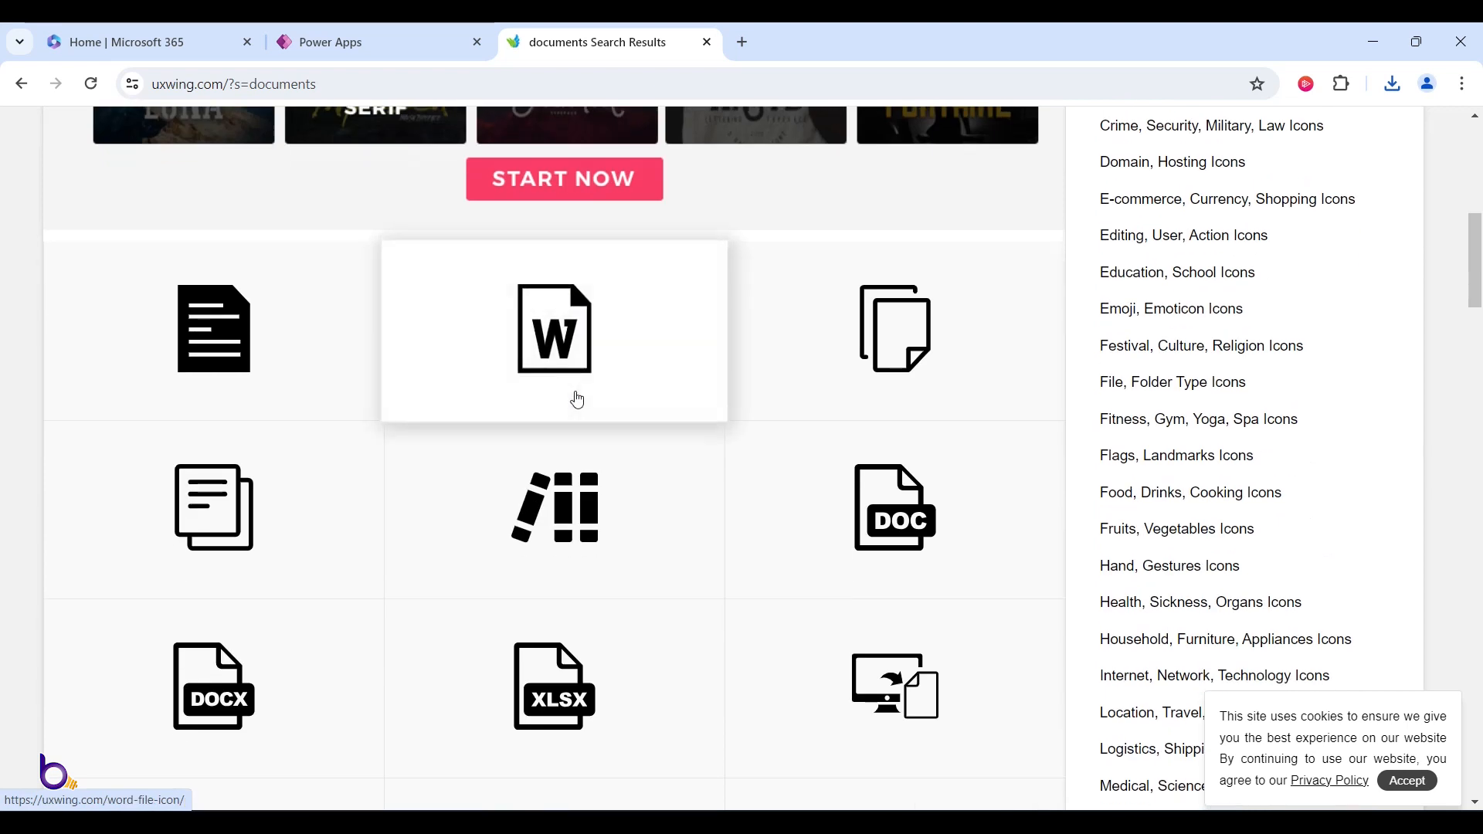
scroll(578, 400, "down", 7)
scroll(576, 403, "up", 11)
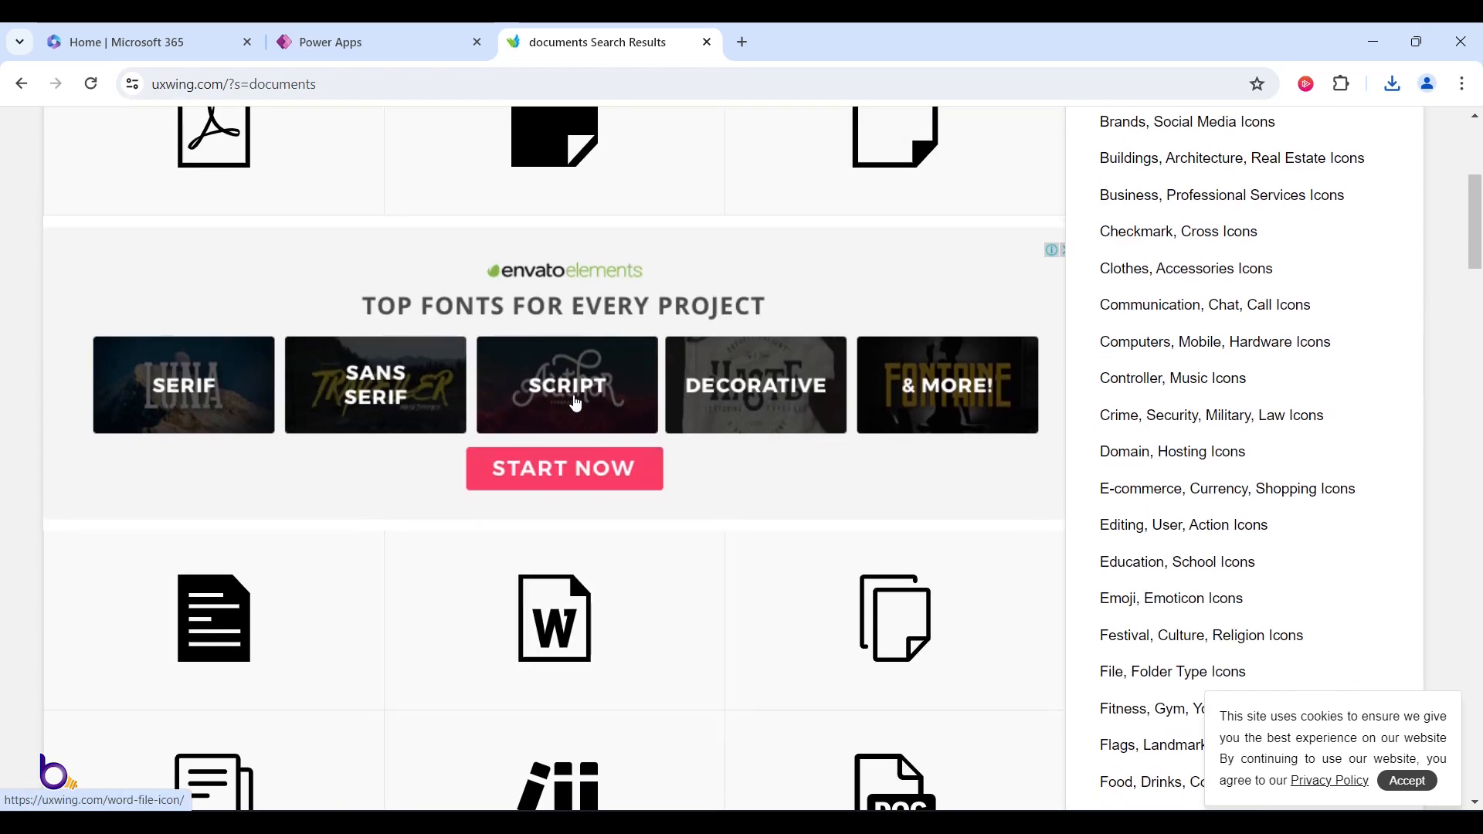
- Search UXWing for "document" and download the outlined file icon with text lines as an SVG file
scroll(576, 403, "up", 5)
key("BackSpace")
key("Return")
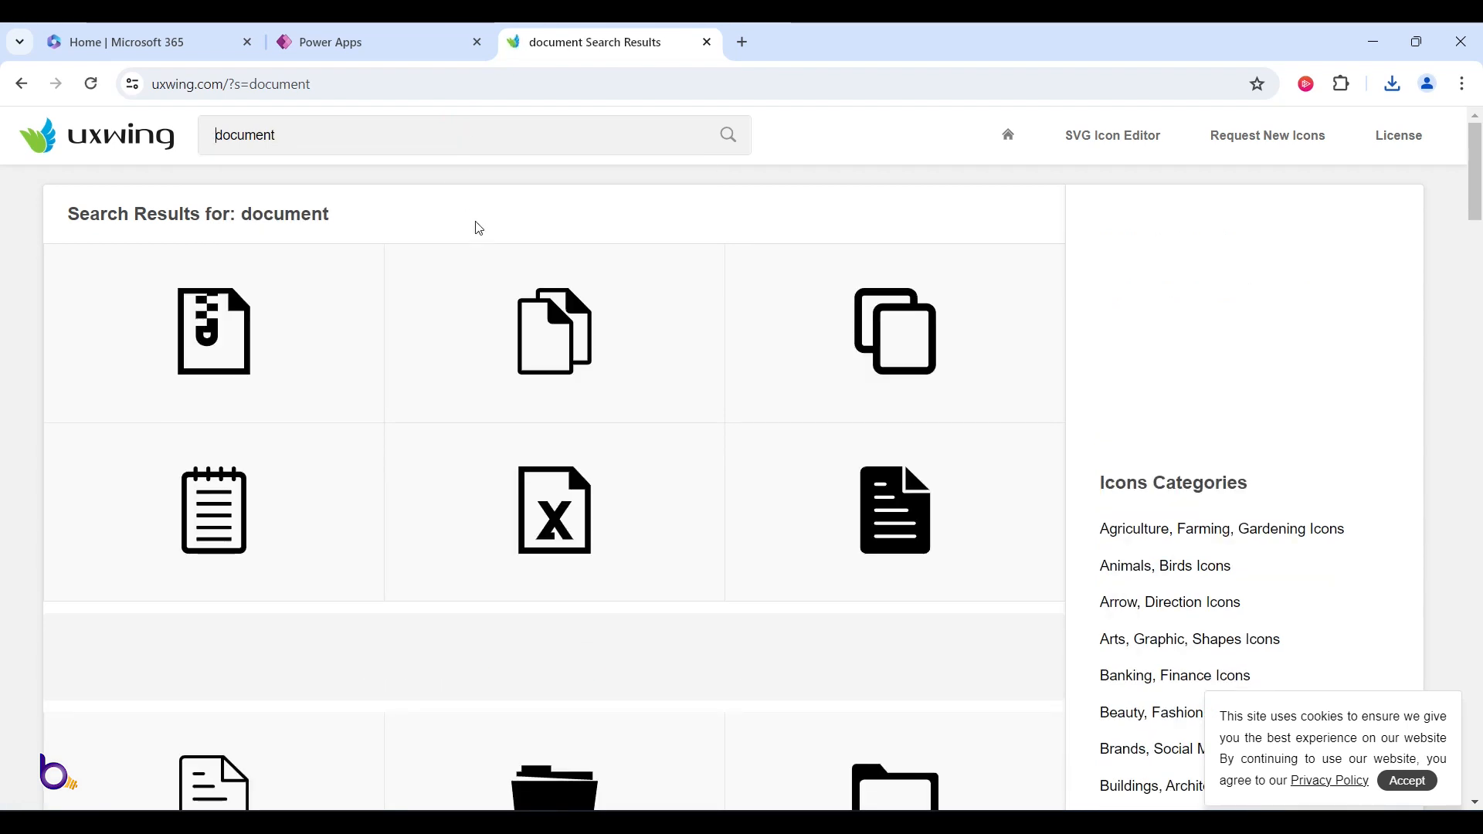
scroll(530, 375, "down", 6)
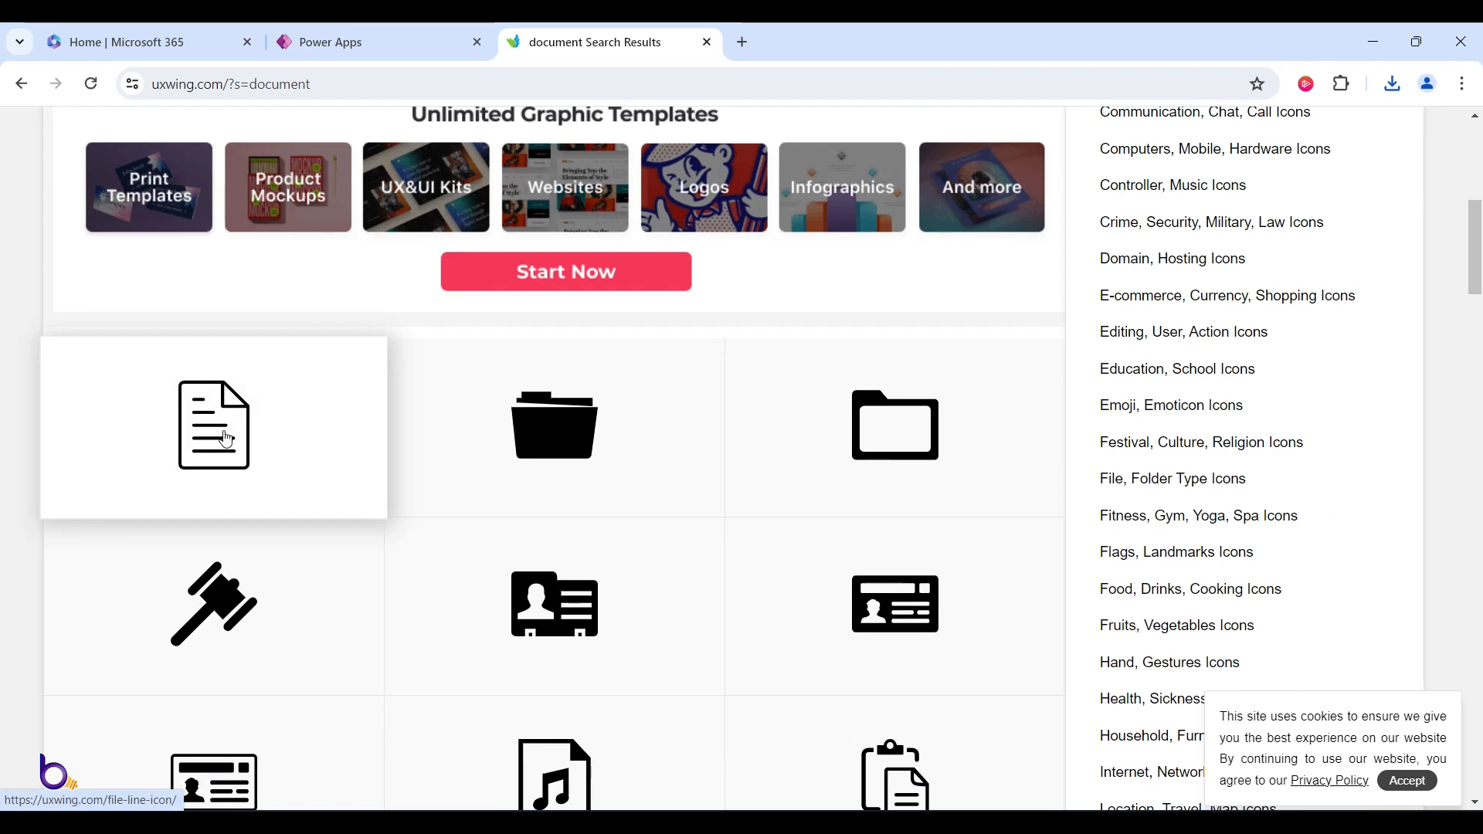
left_click(226, 439)
scroll(651, 401, "down", 5)
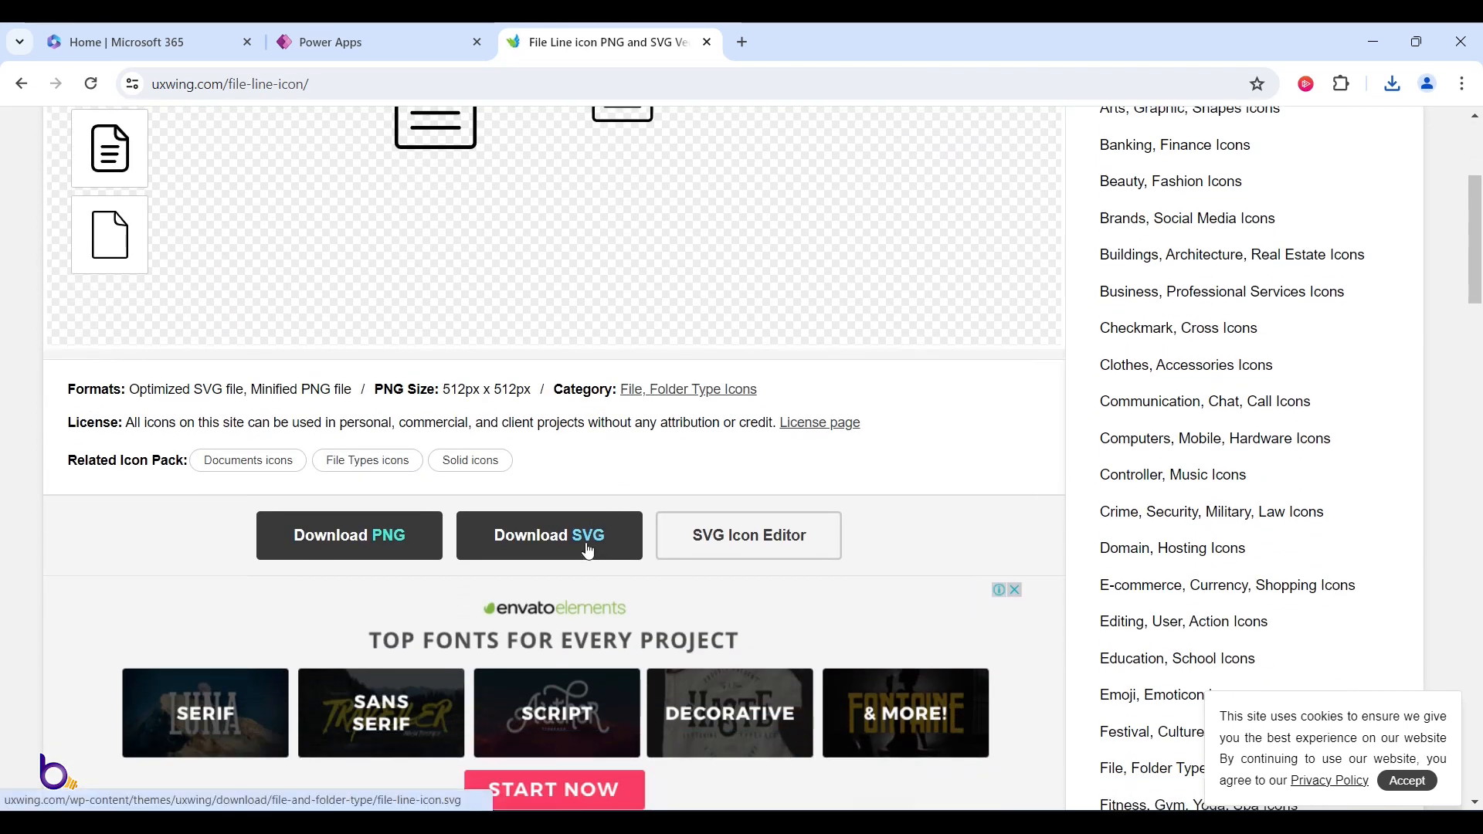
left_click(589, 552)
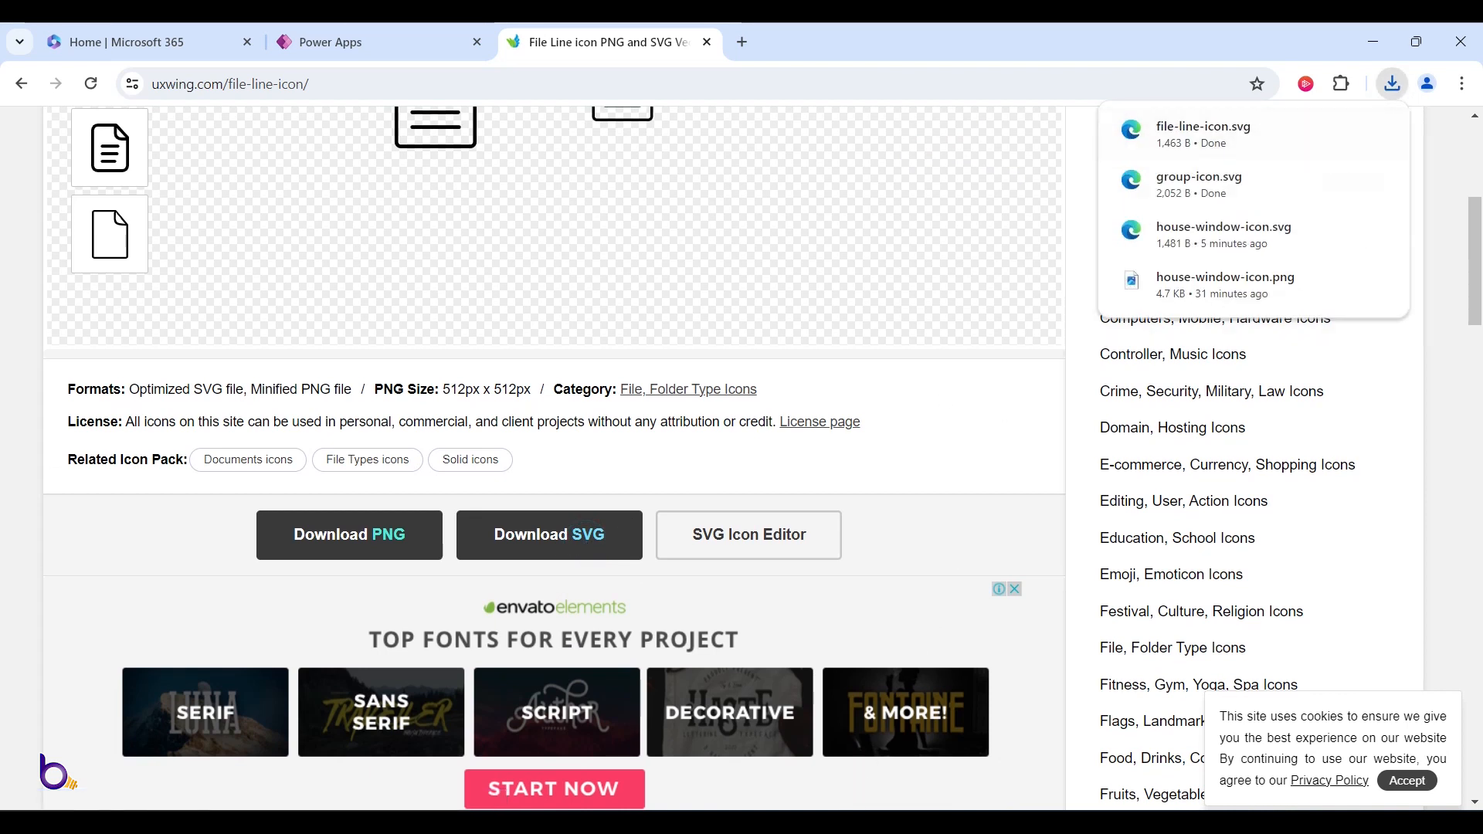
- Show the downloaded icons in the Downloads folder and open group-icon.svg in the Visual Studio Code window beside it
left_click(1379, 134)
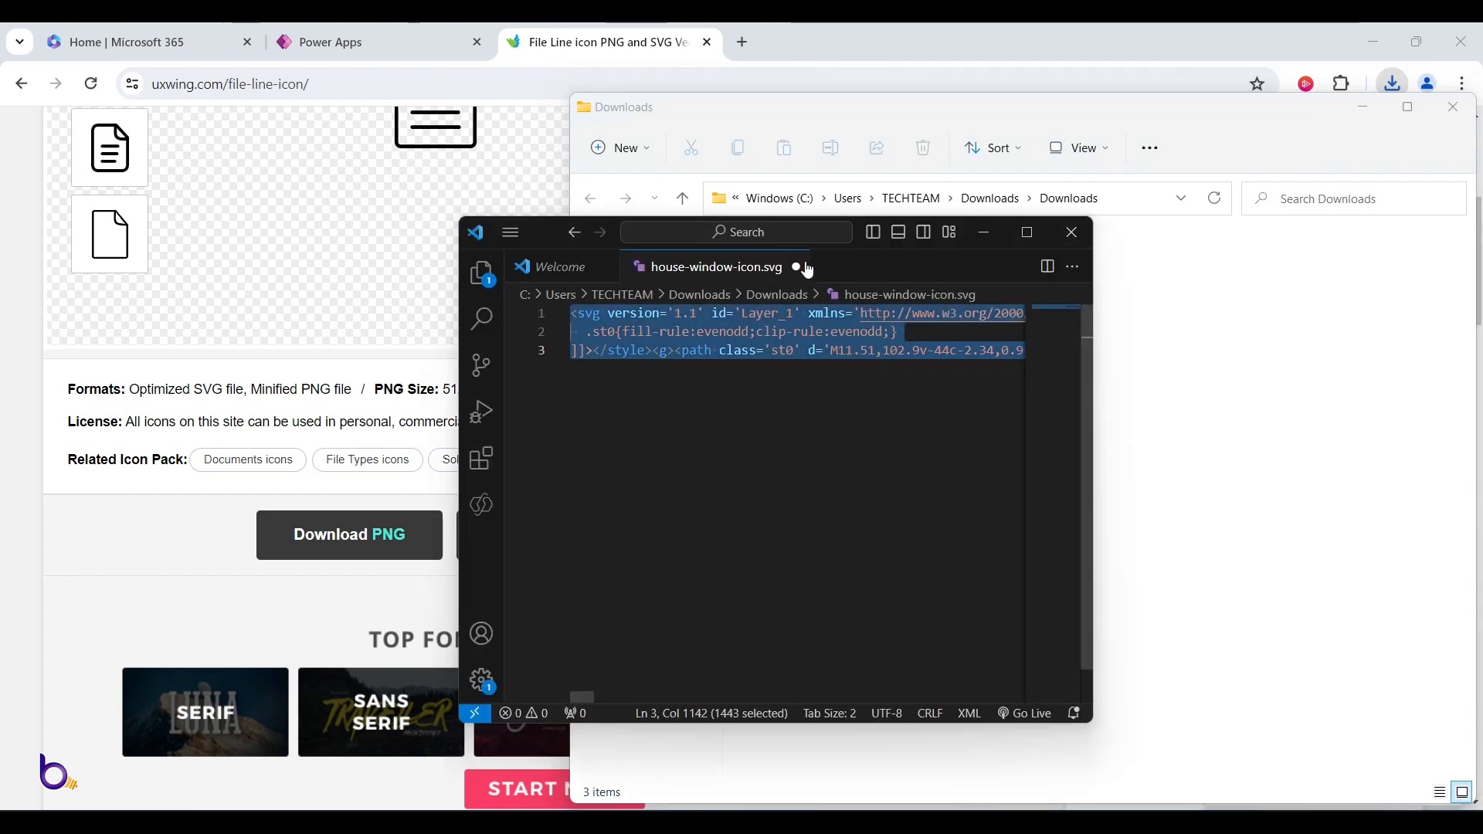
left_click_drag(550, 238, 152, 264)
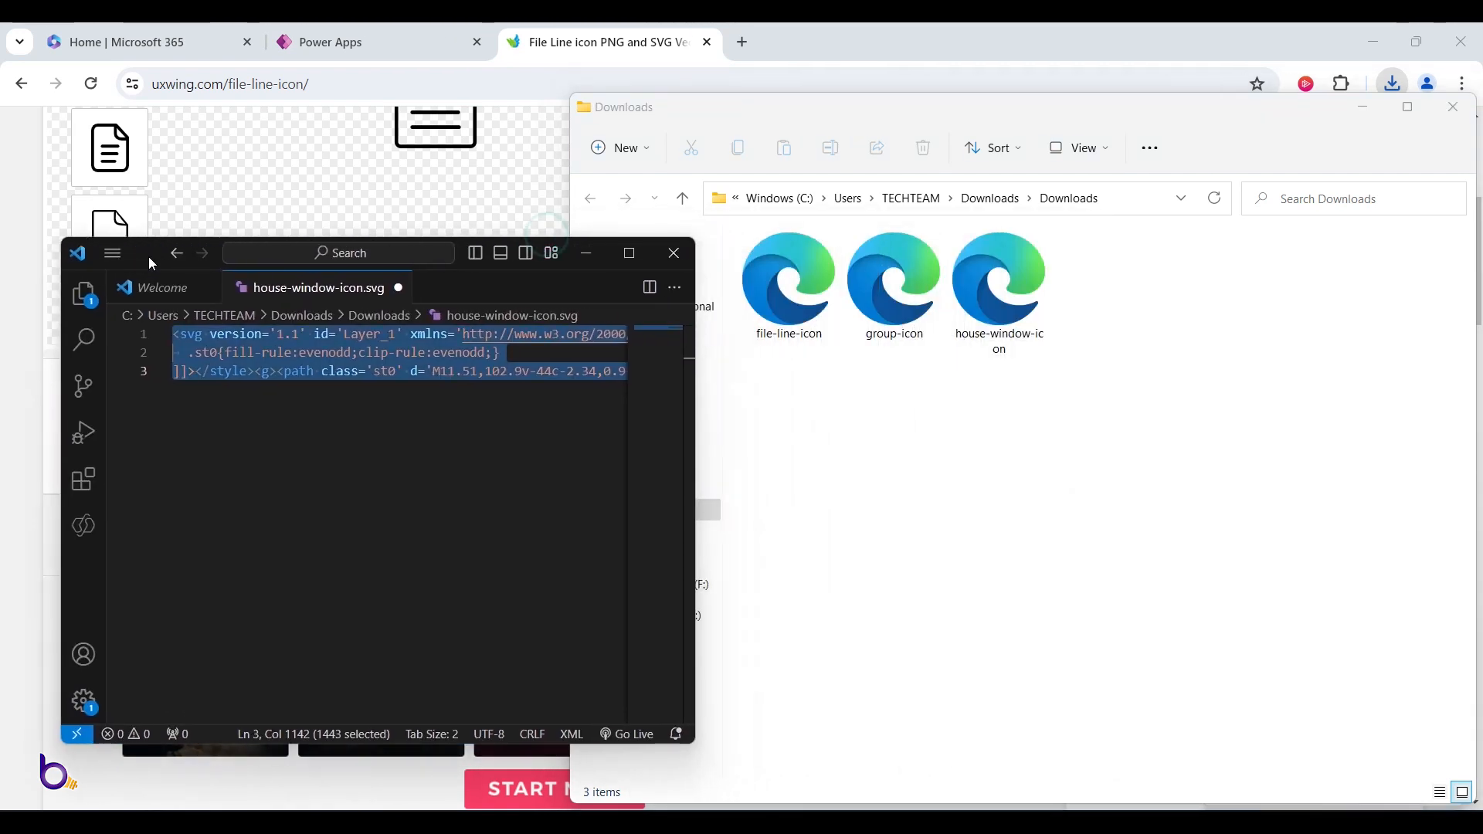
left_click(968, 332)
left_click_drag(895, 297, 320, 403)
left_click(320, 401)
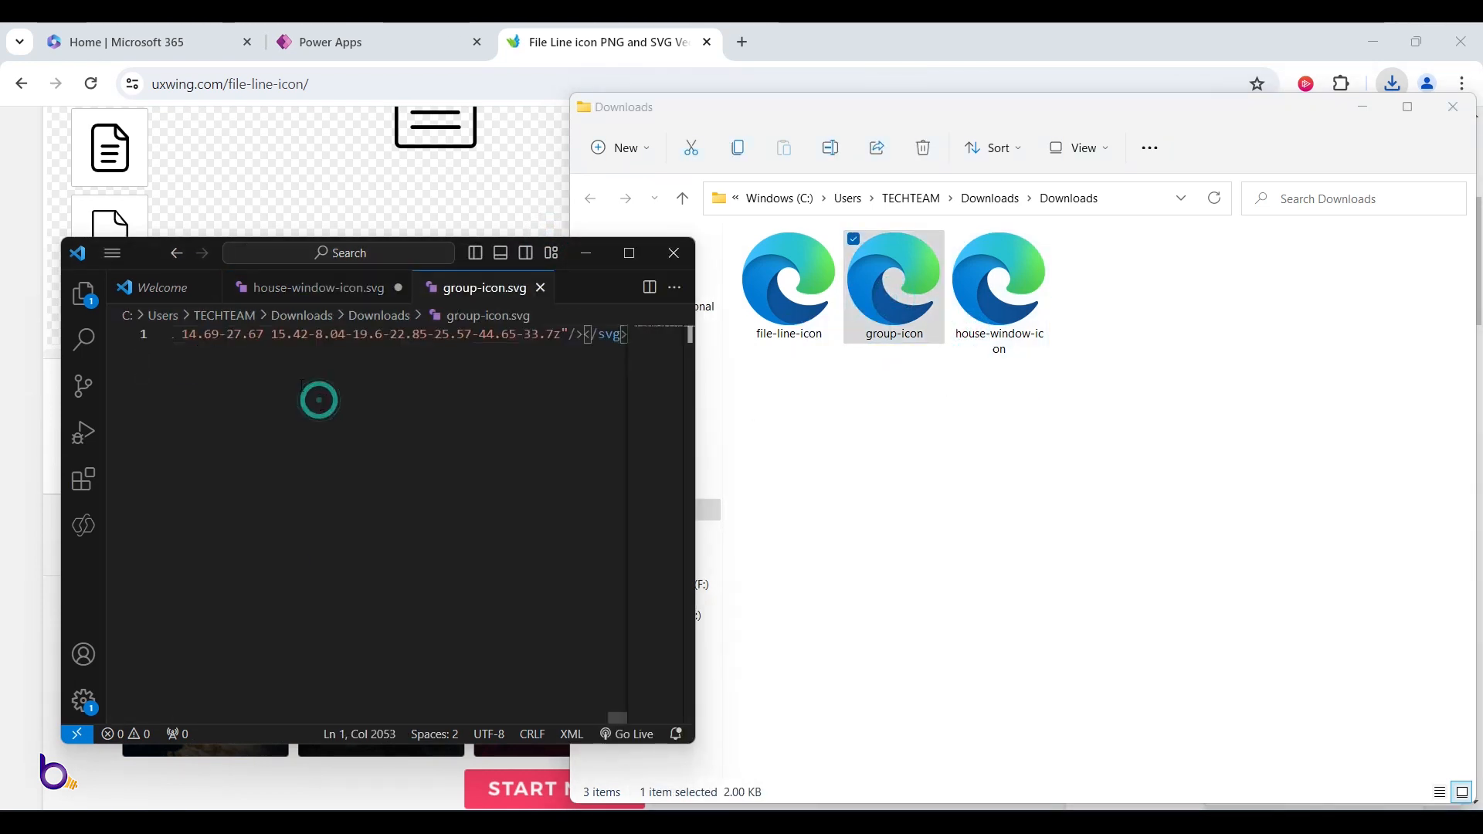
- Replace all double quotes with single quotes throughout group-icon.svg
left_click(115, 253)
mouse_move(147, 307)
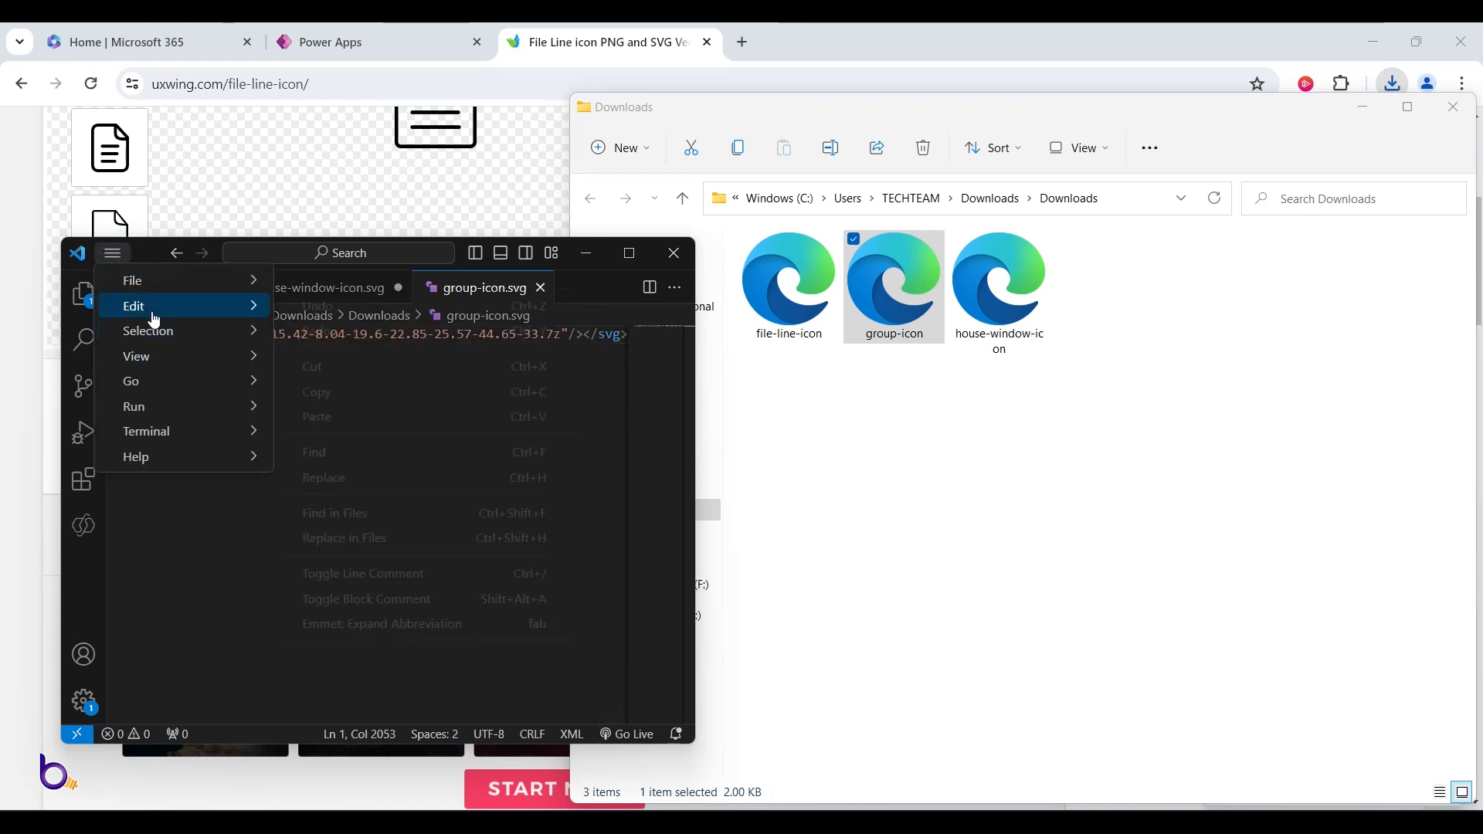
left_click(355, 464)
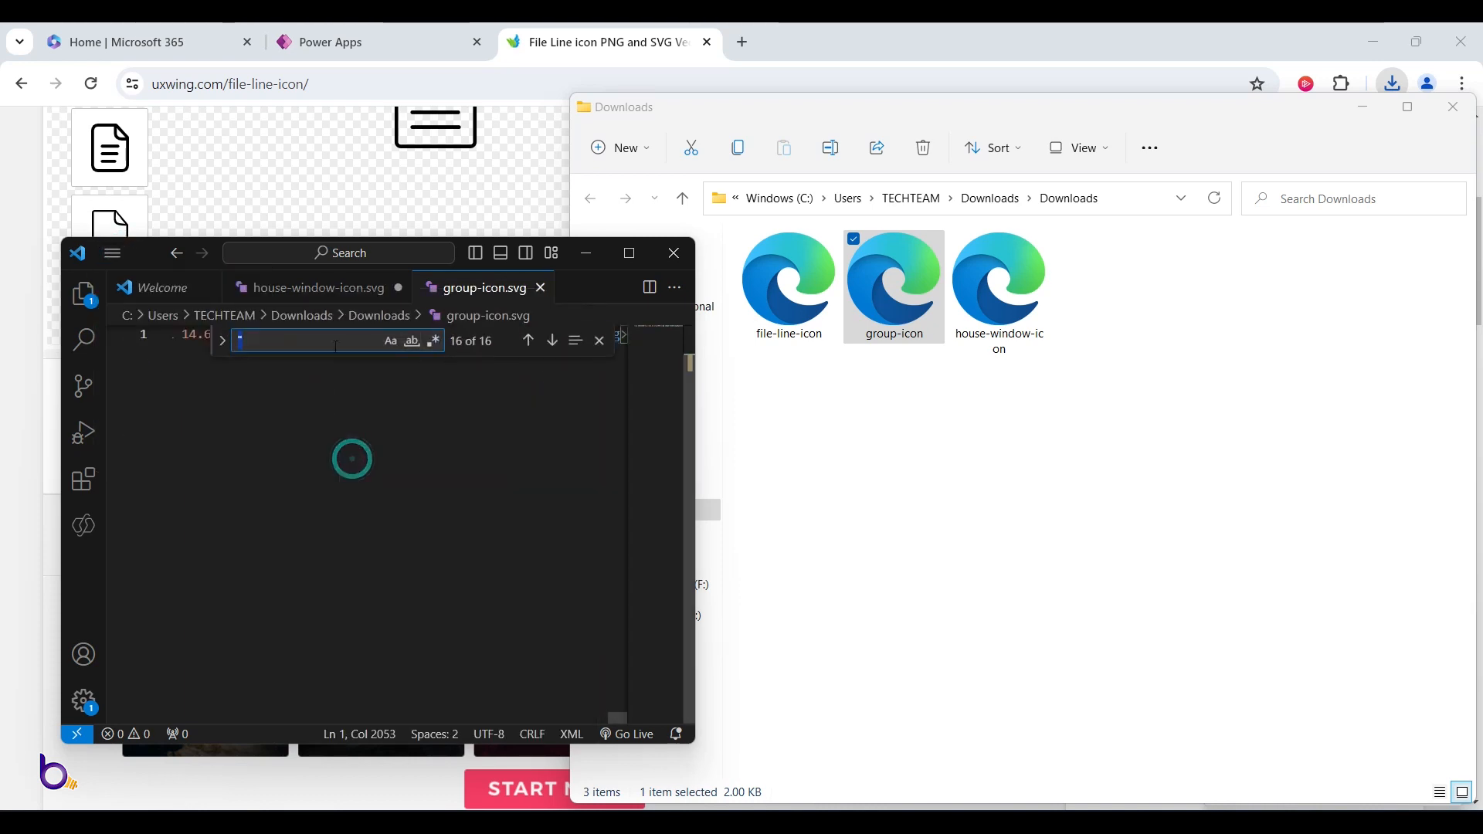
double_click(254, 340)
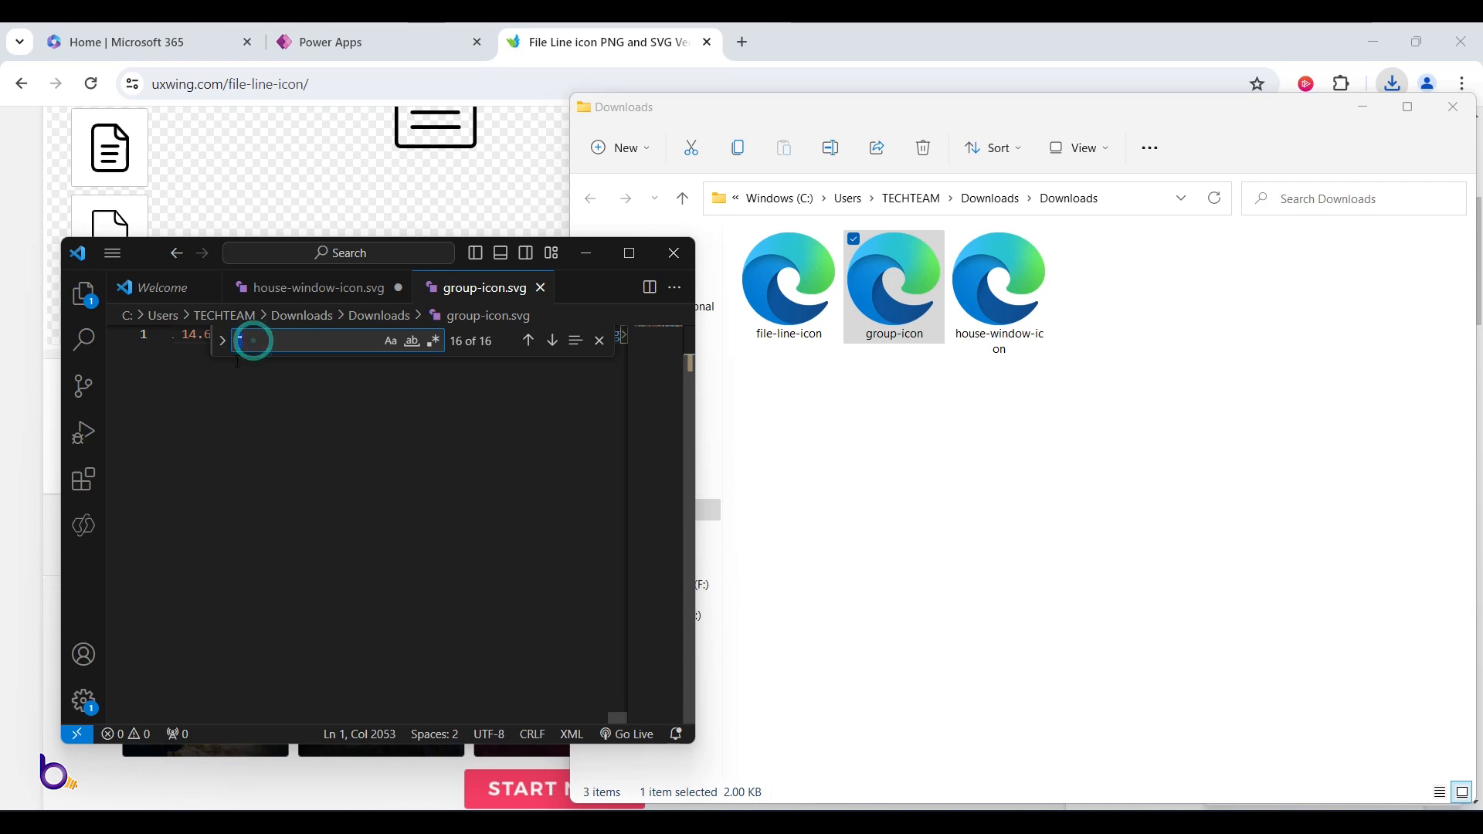
left_click(222, 346)
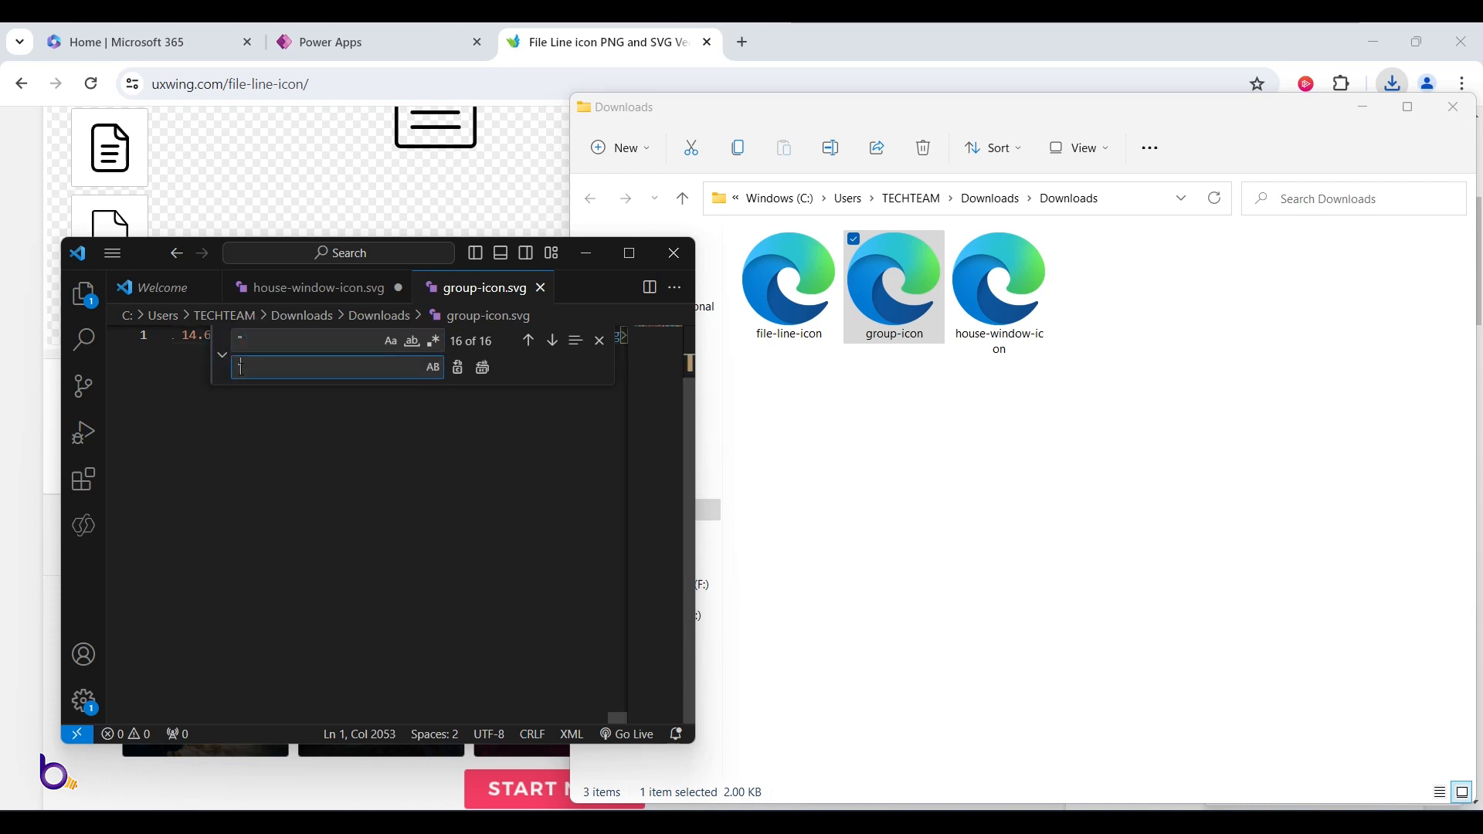
type("'")
left_click(482, 368)
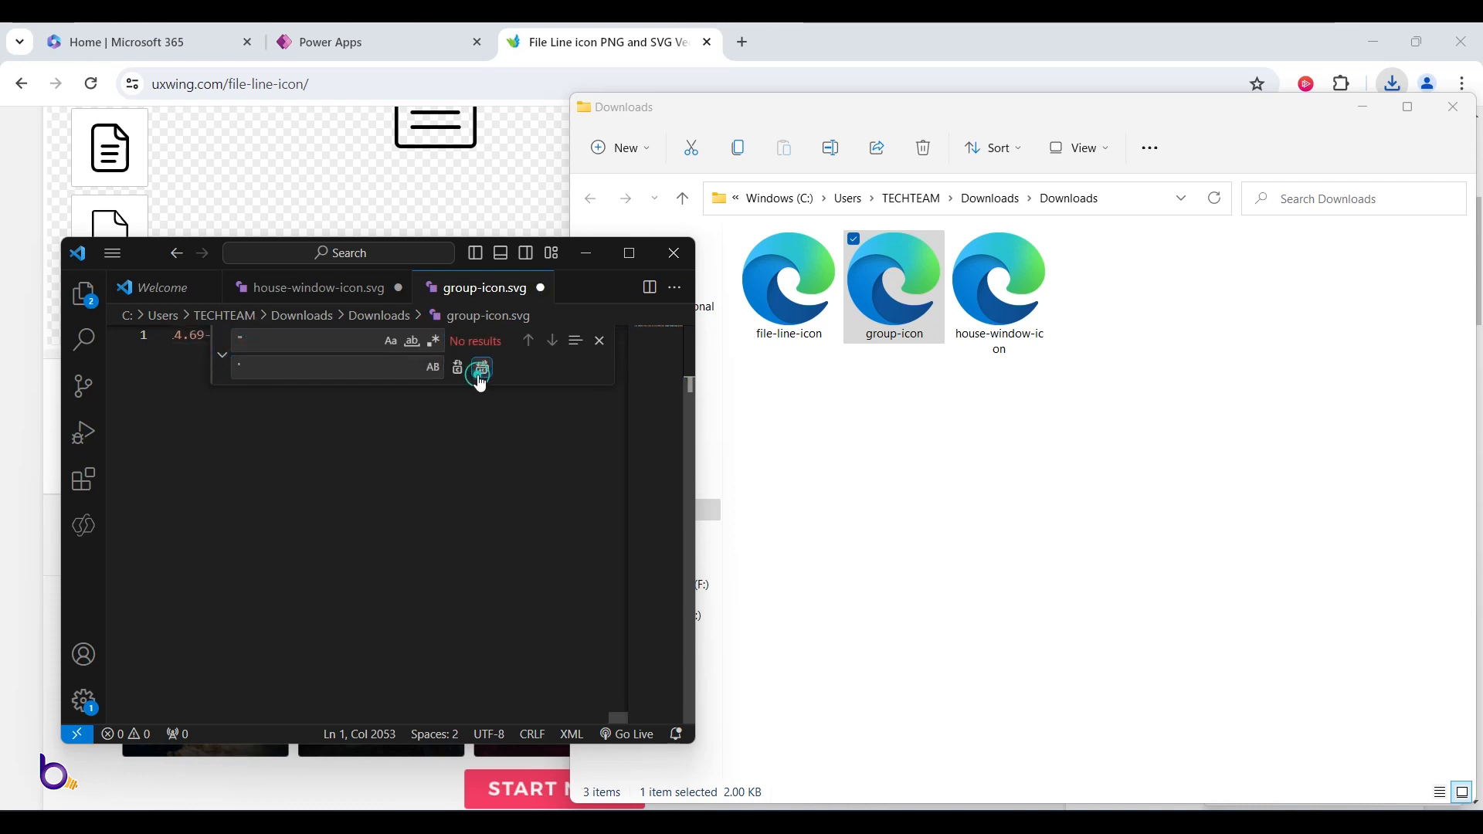
left_click(192, 432)
left_click(598, 340)
- Examine the attributes of the opening svg tag in group-icon.svg up to the start of the path element
left_click_drag(615, 713, 116, 683)
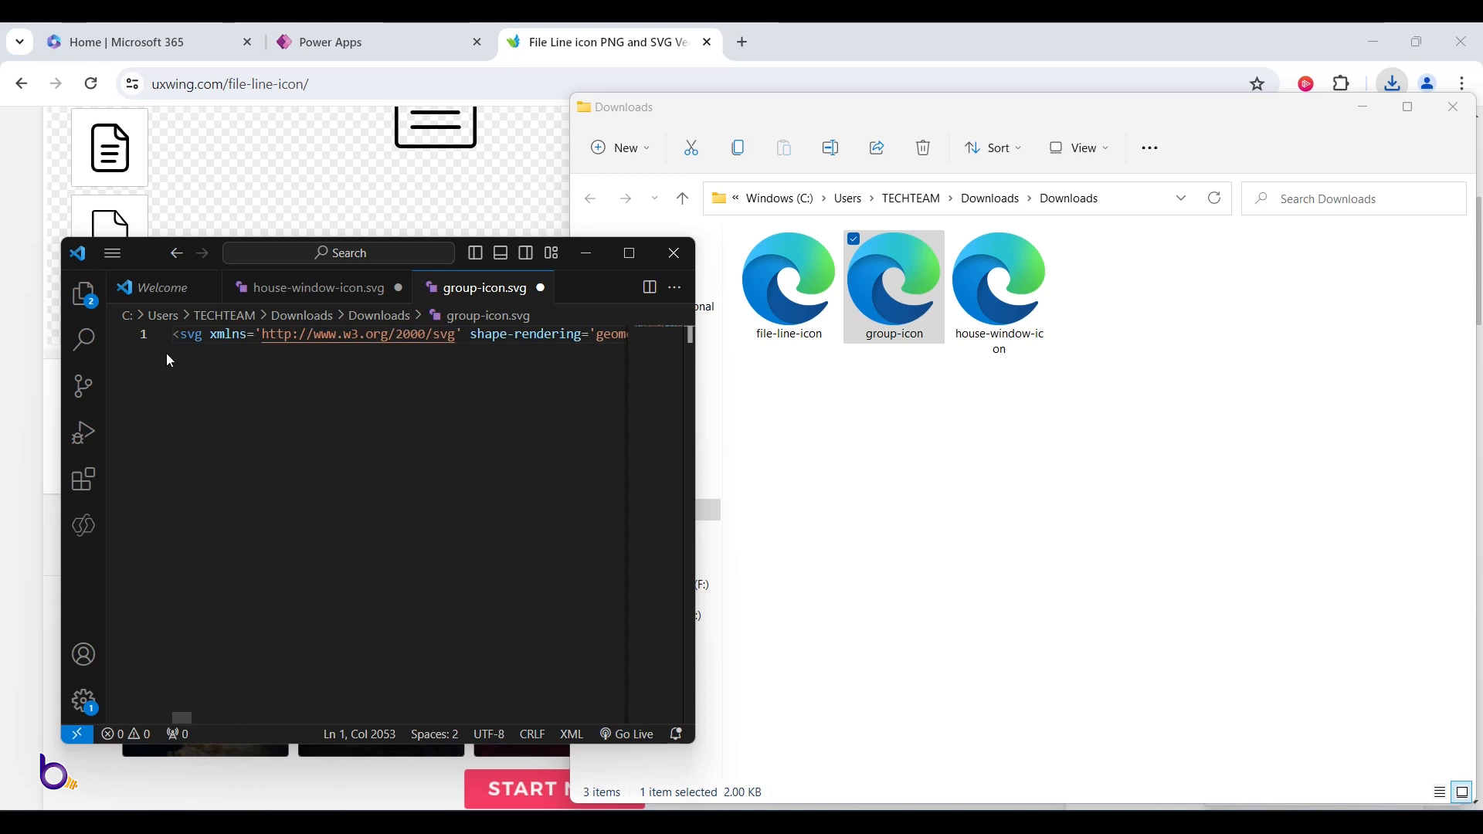
left_click_drag(175, 334, 232, 330)
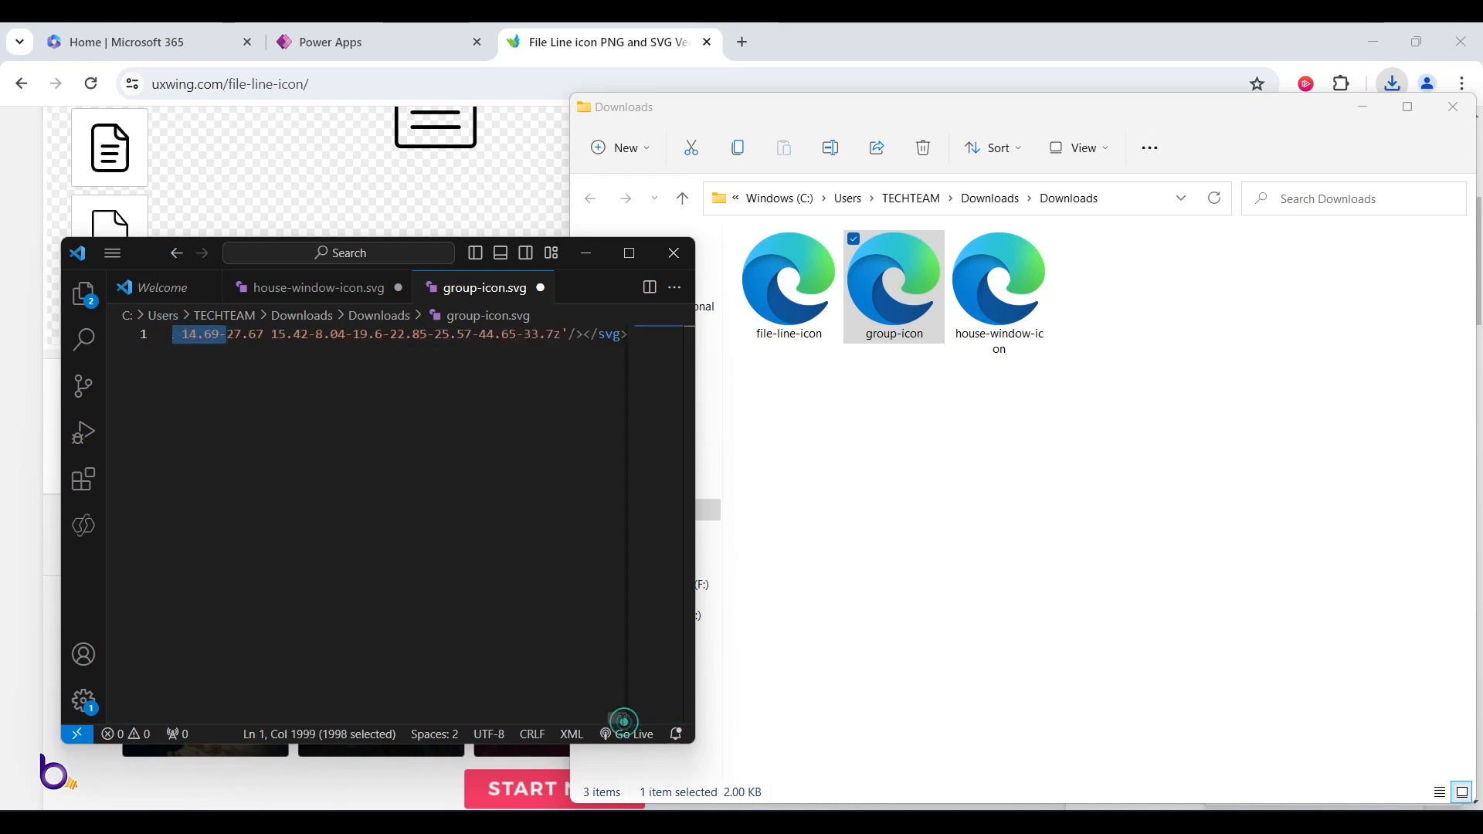
left_click_drag(618, 717, 136, 700)
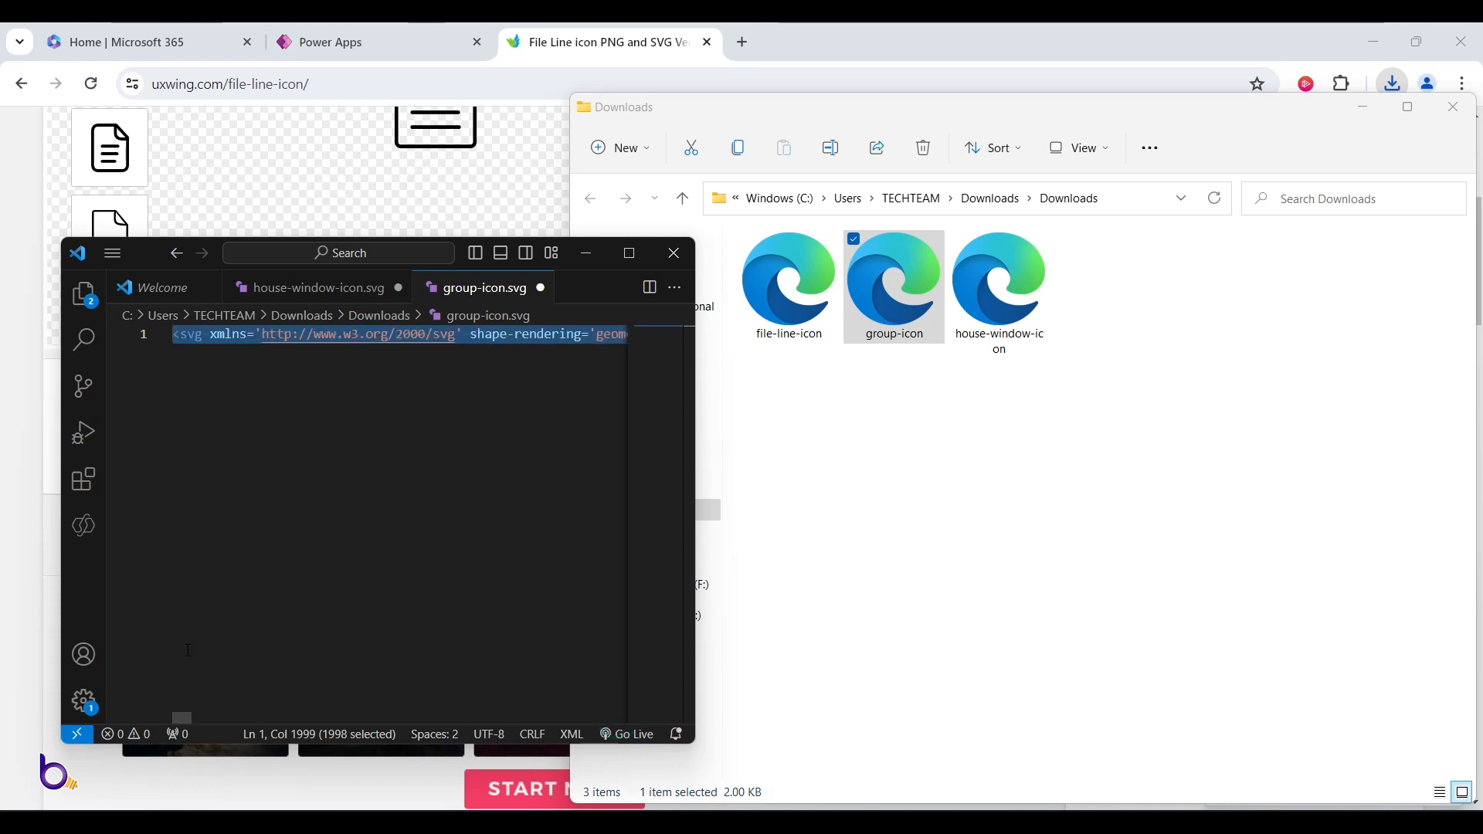
left_click(314, 337)
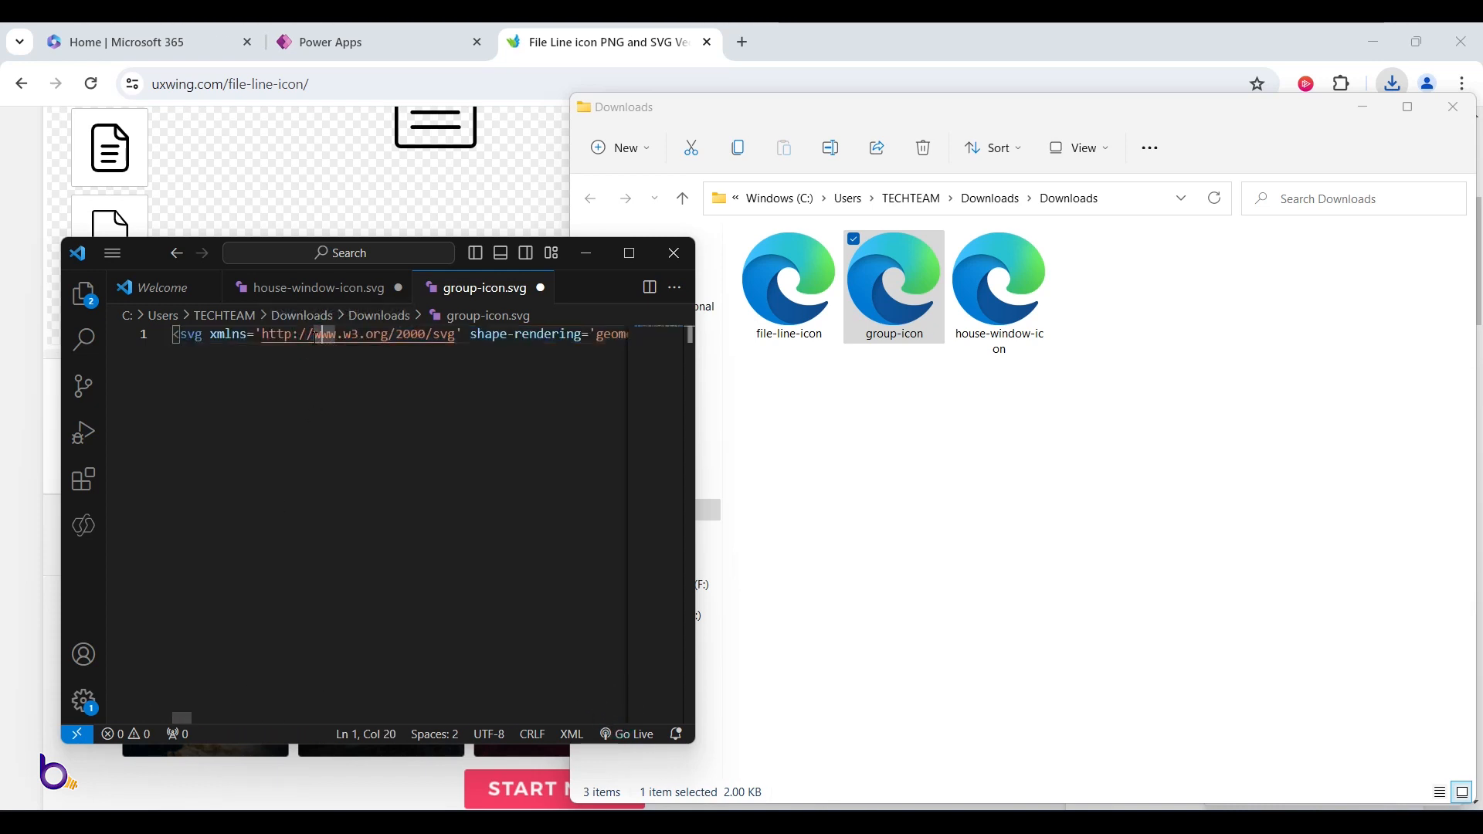
key("Right")
key("Right")
key("Right")
key("Right")
key("Right")
key("Right")
key("Right")
key("Right")
key("Right")
key("Right")
key("Right")
key("Right")
key("Right")
key("Right")
key("Right")
key("Right")
key("Right")
key("Right")
key("Right")
key("Right")
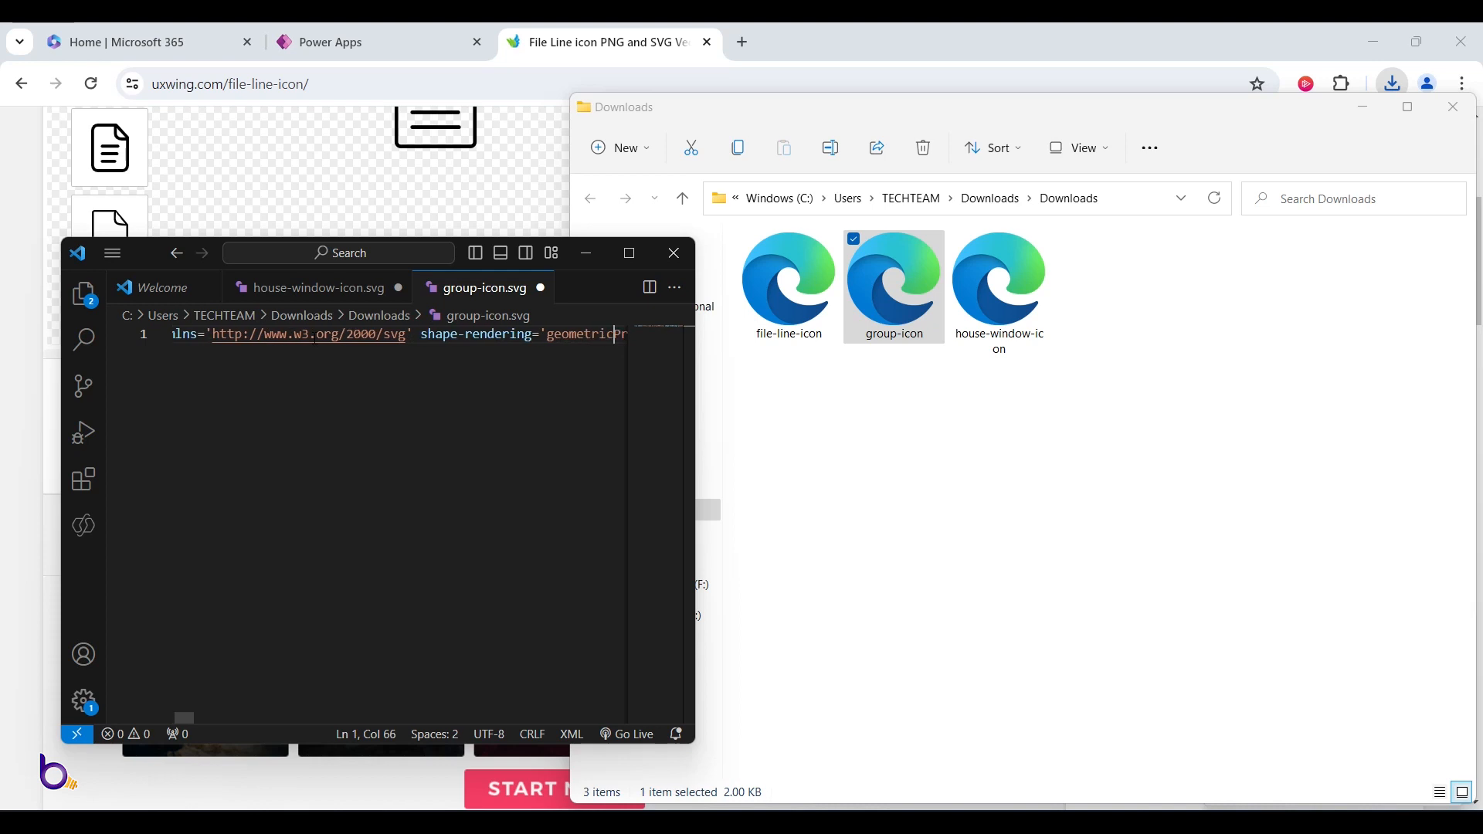
key("Right")
key("Right")
key("Right")
key("Right")
key("Right")
key("Right")
key("Right")
key("Right")
key("Right")
key("Right")
key("Right")
key("Right")
key("Right")
key("Right")
key("Right")
key("Right")
key("Right")
key("Right")
key("Right")
key("Right")
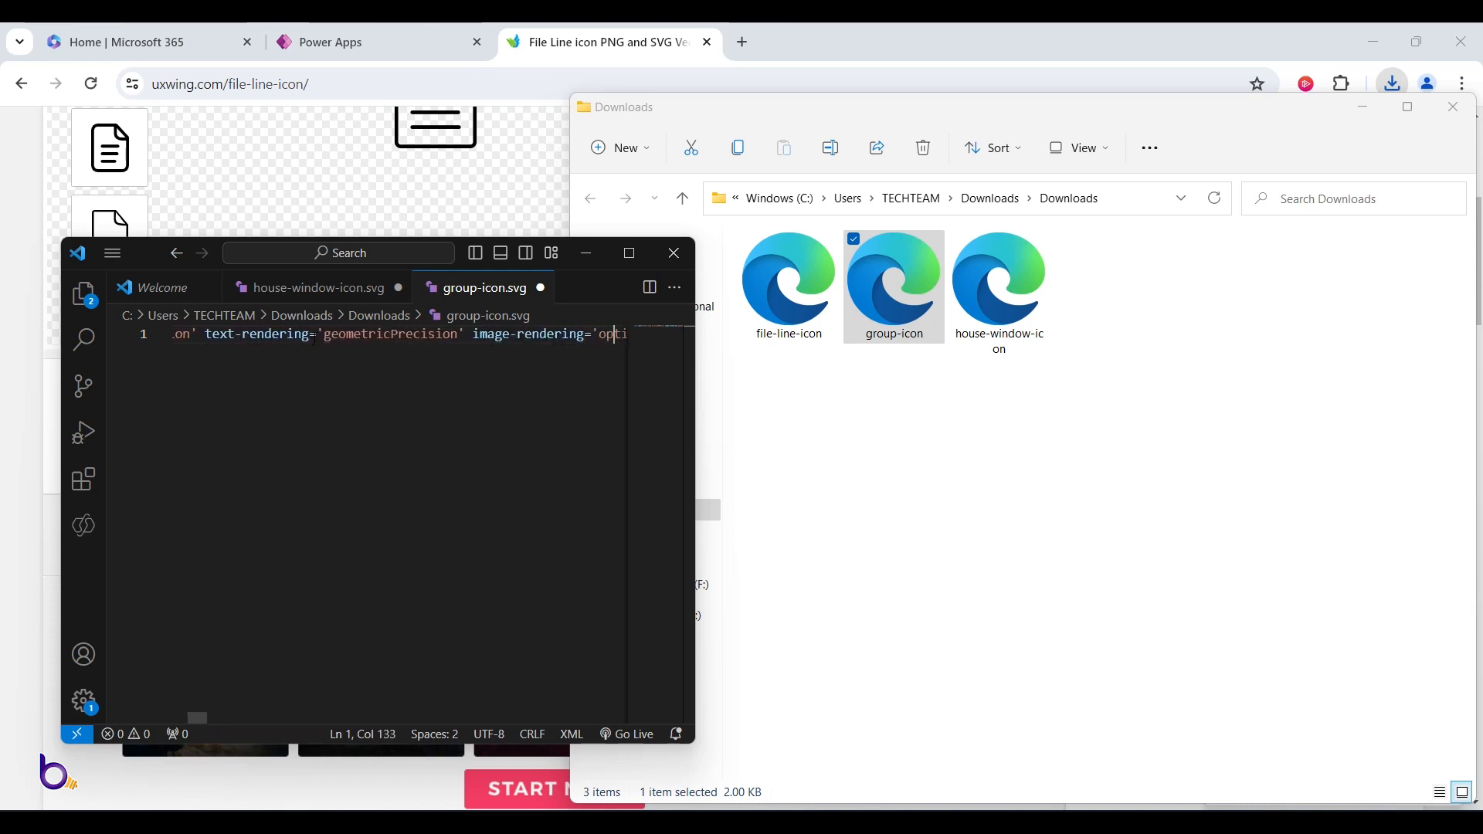
key("Right")
key("Right")
key("Right")
key("Right")
key("Right")
key("Right")
key("Right")
key("Right")
key("Right")
key("Right")
key("Right")
key("Right")
key("Right")
key("Right")
key("Right")
key("Right")
key("Right")
key("Right")
key("Right")
key("Right")
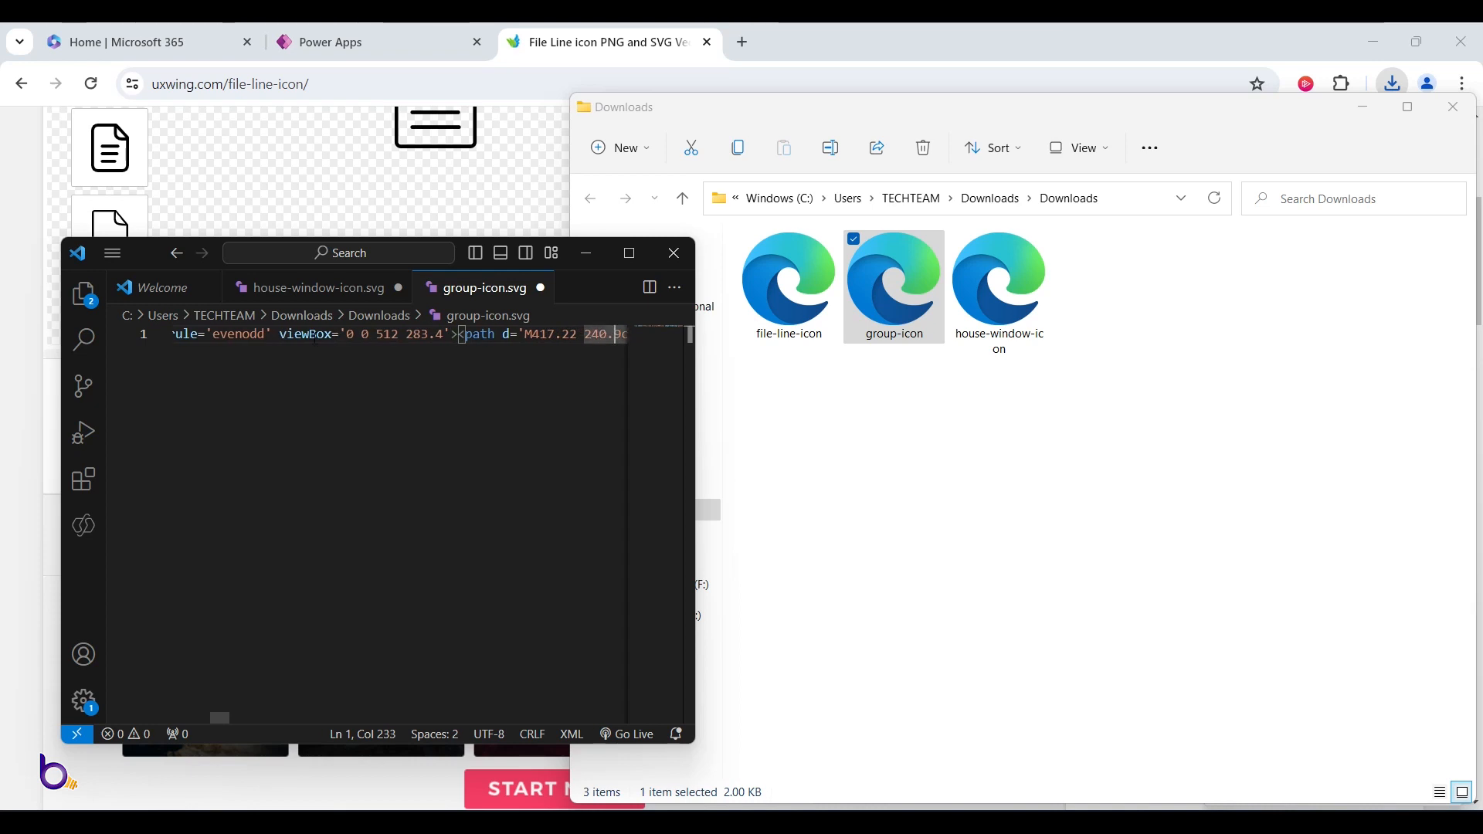
key("Left")
key("Left")
key("Left")
key("Left")
key("Left")
key("Left")
key("Left")
key("Left")
key("Left")
key("Left")
key("Left")
key("Left")
key("Left")
key("Left")
key("Left")
key("Left")
key("Left")
key("Left")
key("Left")
key("Left")
key("Left")
key("Left")
key("Left")
key("Left")
key("Left")
key("Left")
key("Left")
key("Left")
key("Left")
key("Left")
key("Left")
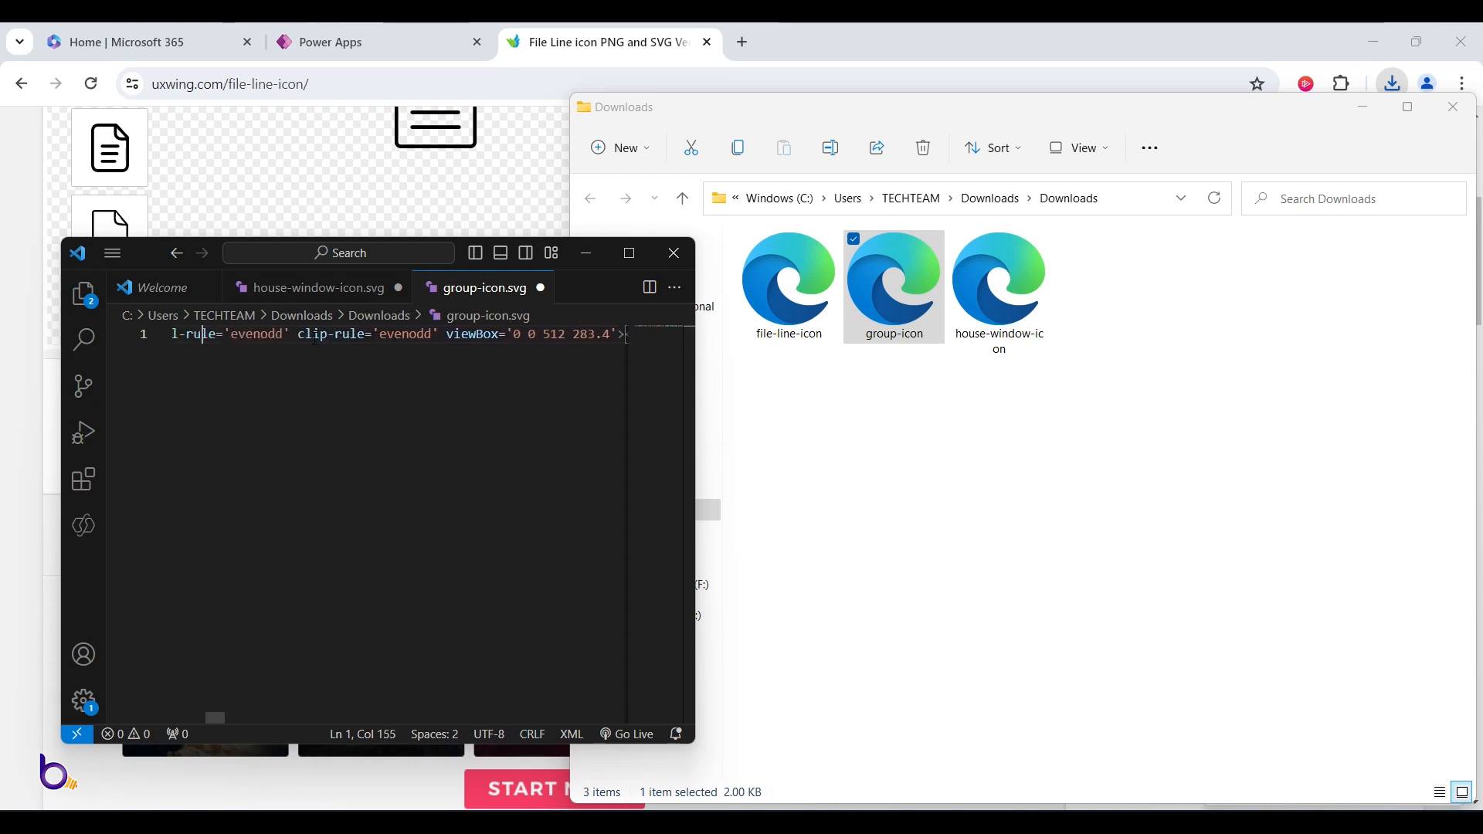
key("Left")
key("Left")
key("Left")
key("Left")
key("Left")
key("Left")
key("Left")
key("Left")
key("Left")
key("Left")
key("Left")
key("Left")
key("Left")
key("Left")
key("Left")
key("Left")
key("Left")
key("Left")
key("Left")
key("Left")
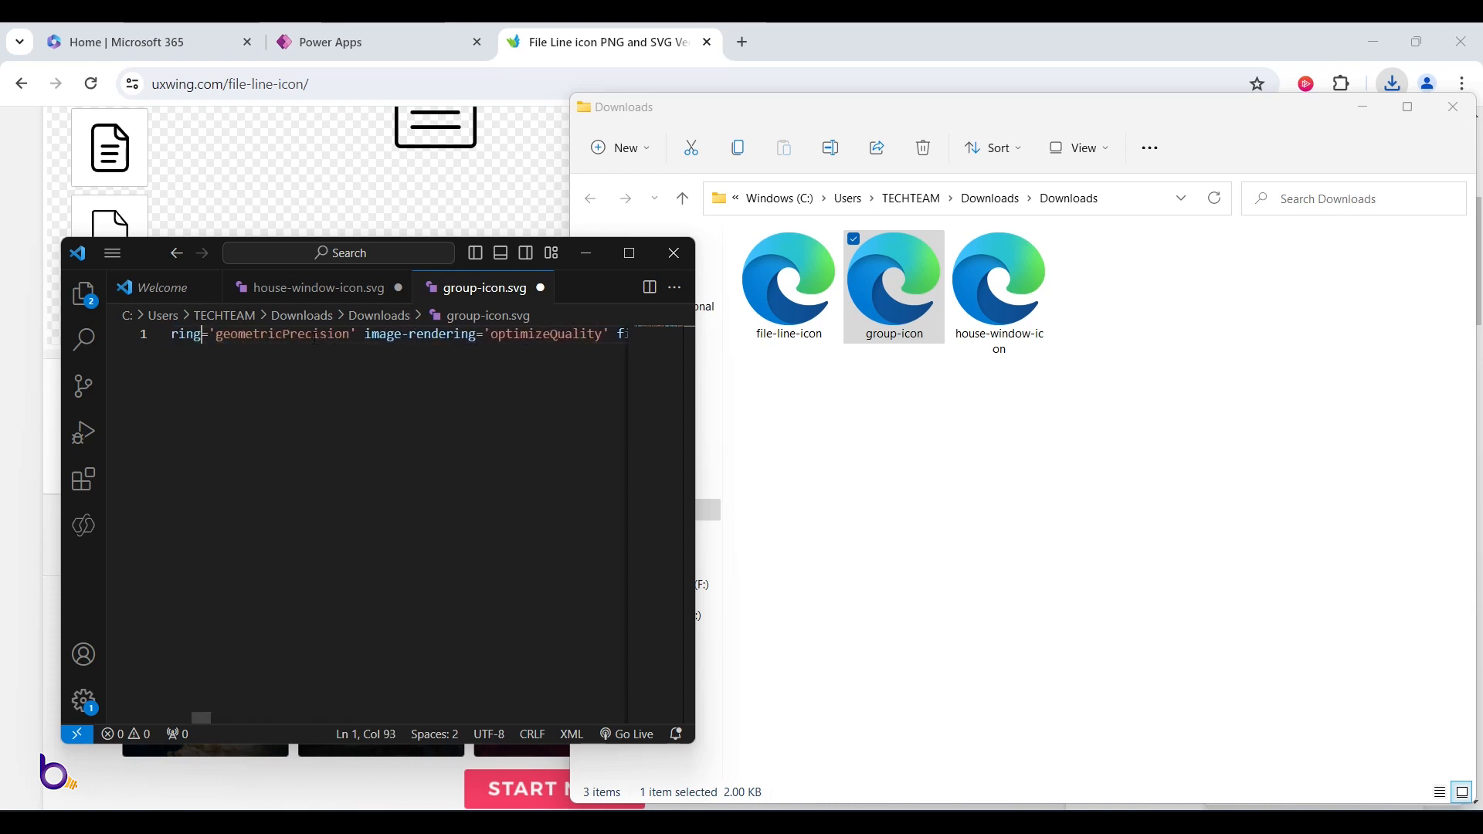
key("Left")
key("Left")
key("Left")
key("Left")
key("Left")
key("Left")
key("Left")
key("Left")
key("Left")
key("Left")
key("Left")
key("Left")
key("Left")
key("Left")
key("Left")
key("Left")
key("Left")
key("Left")
key("Left")
key("Left")
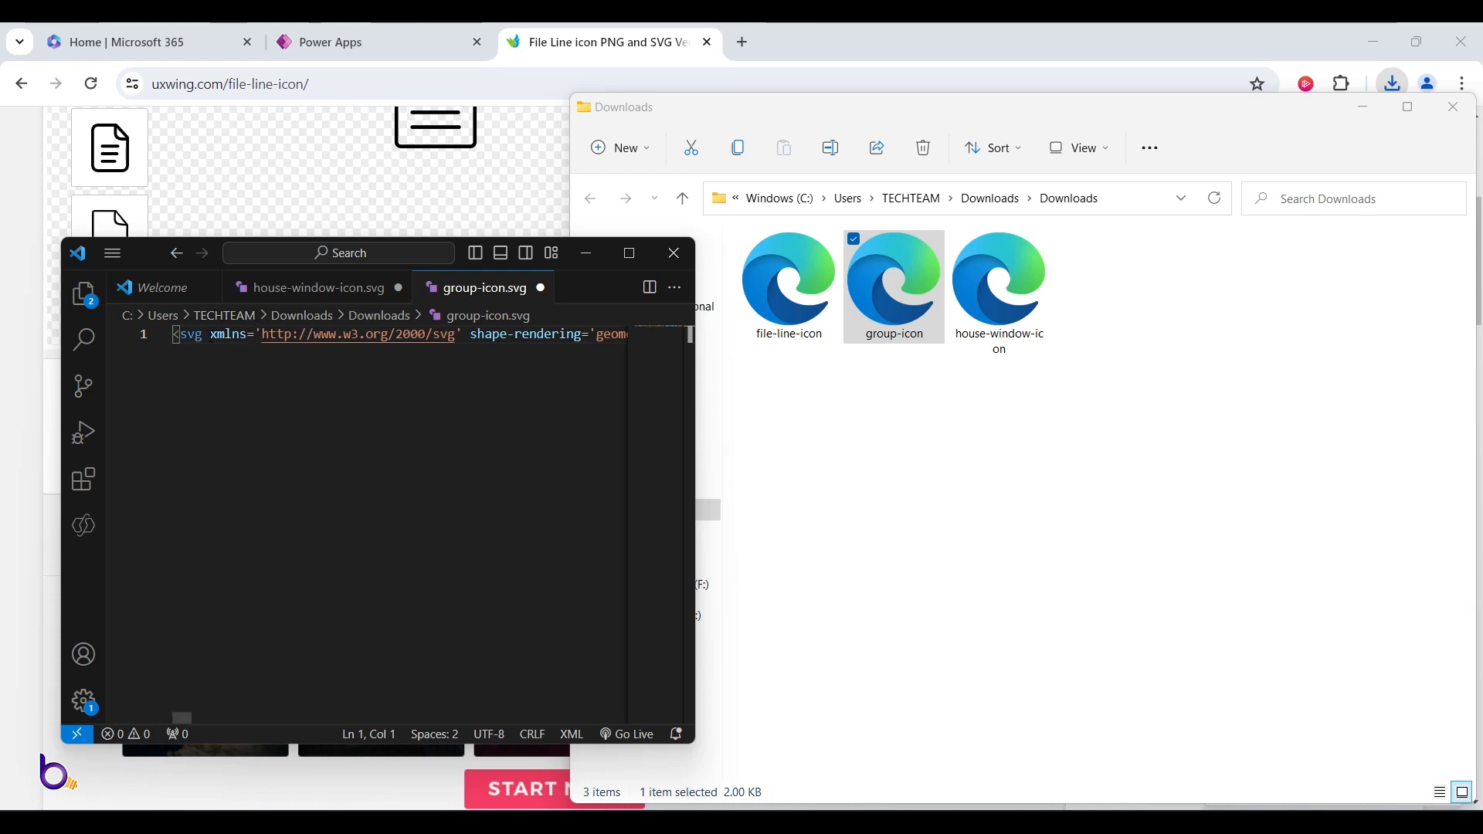
- Select the entire SVG code in group-icon.svg, then clear the selection
key("End")
key("ctrl+a")
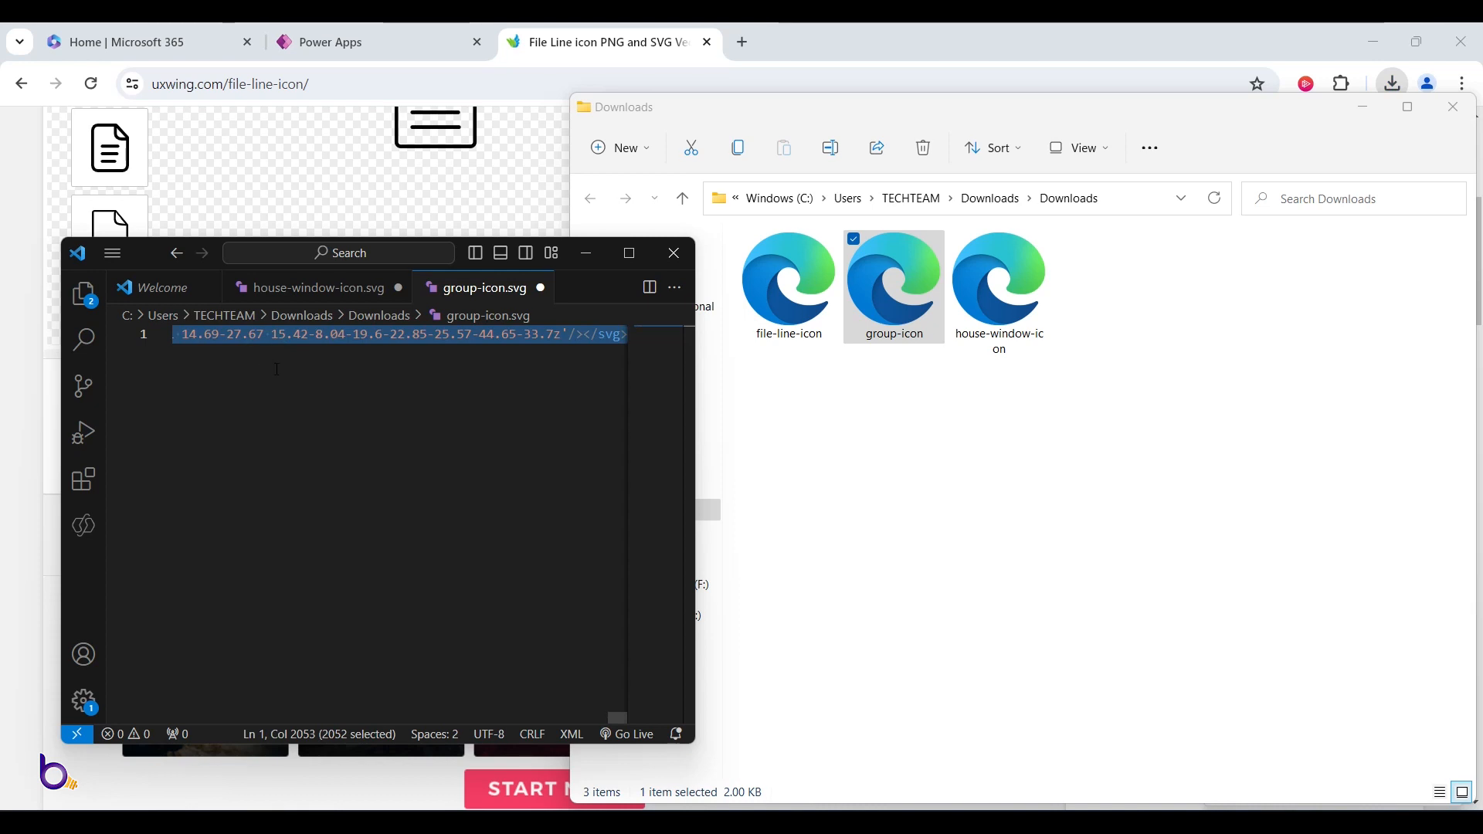
left_click(323, 390)
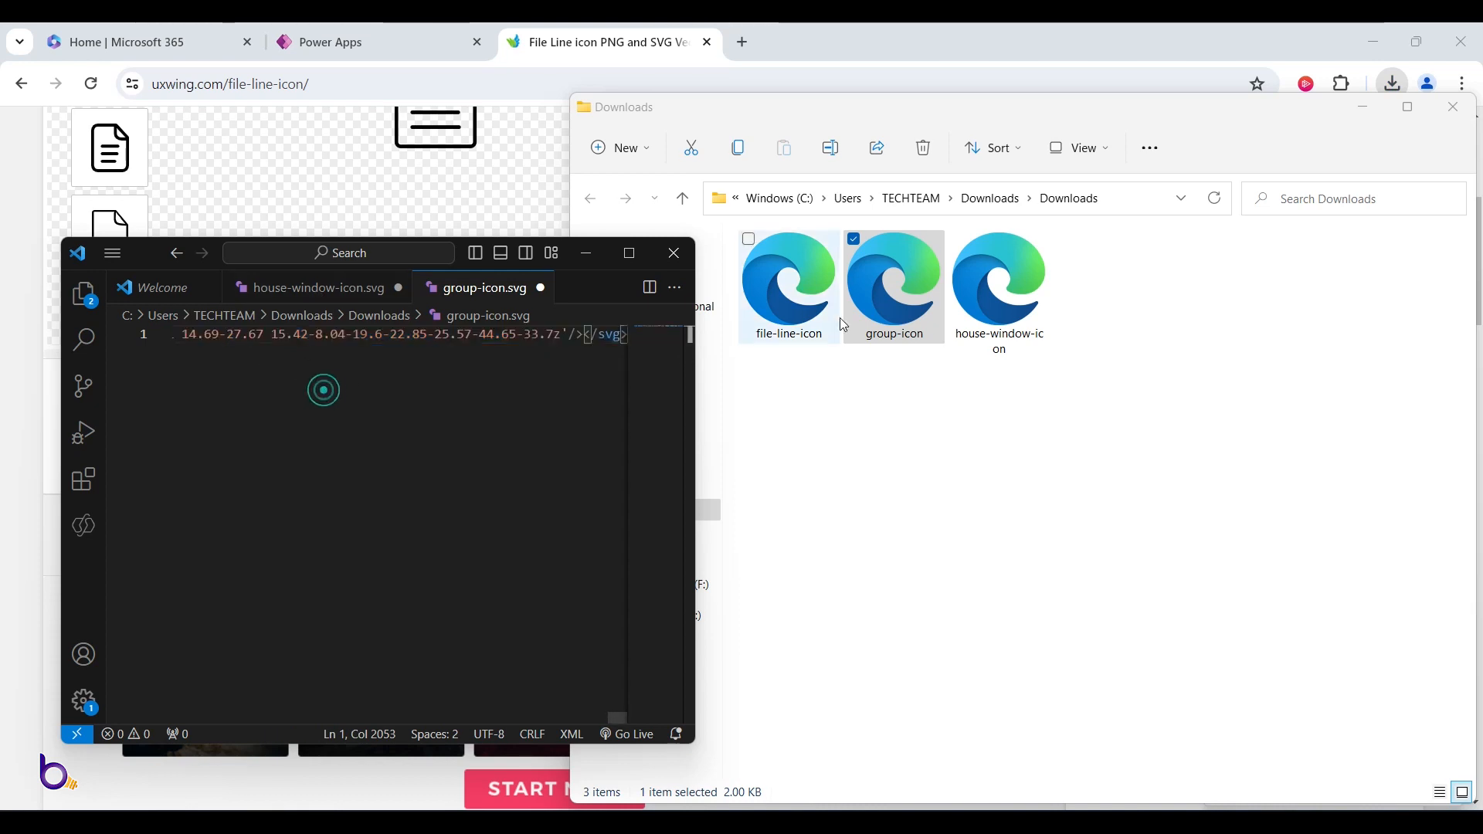
- Open file-line-icon.svg from the Downloads folder in Visual Studio Code and replace all its double quotes with single quotes
left_click_drag(792, 301, 345, 376)
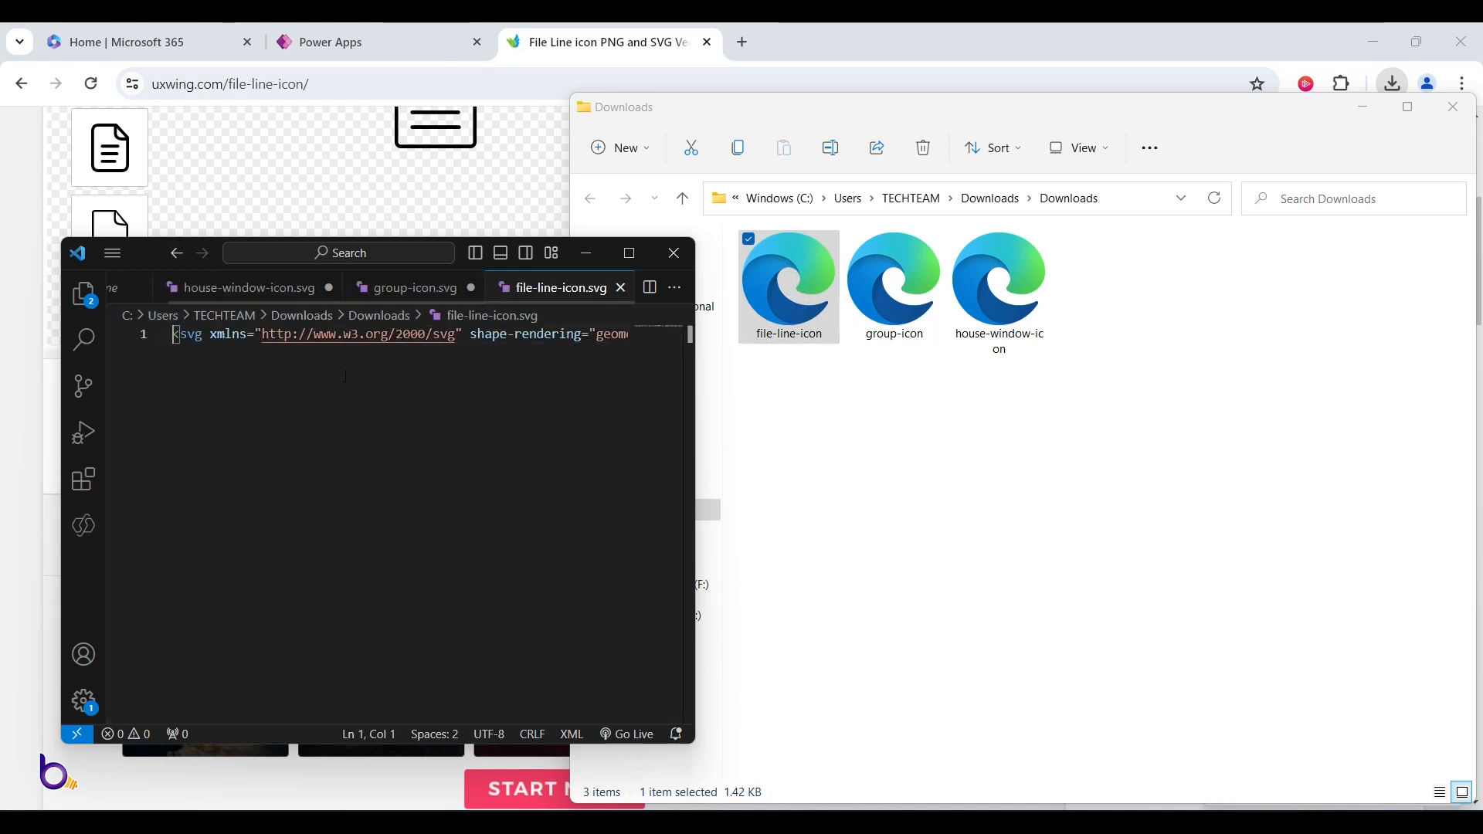
left_click(343, 376)
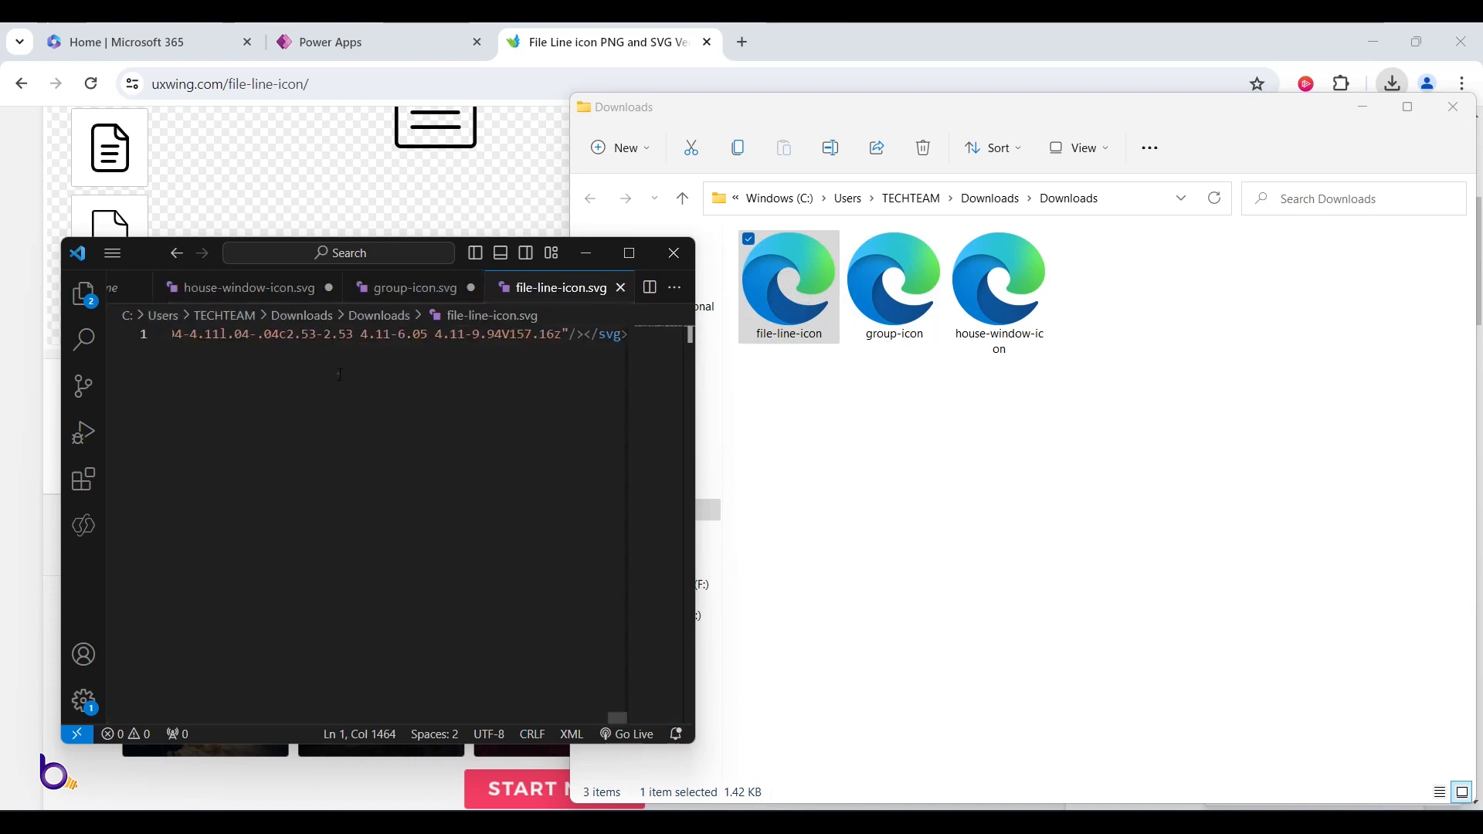
left_click(129, 257)
mouse_move(143, 318)
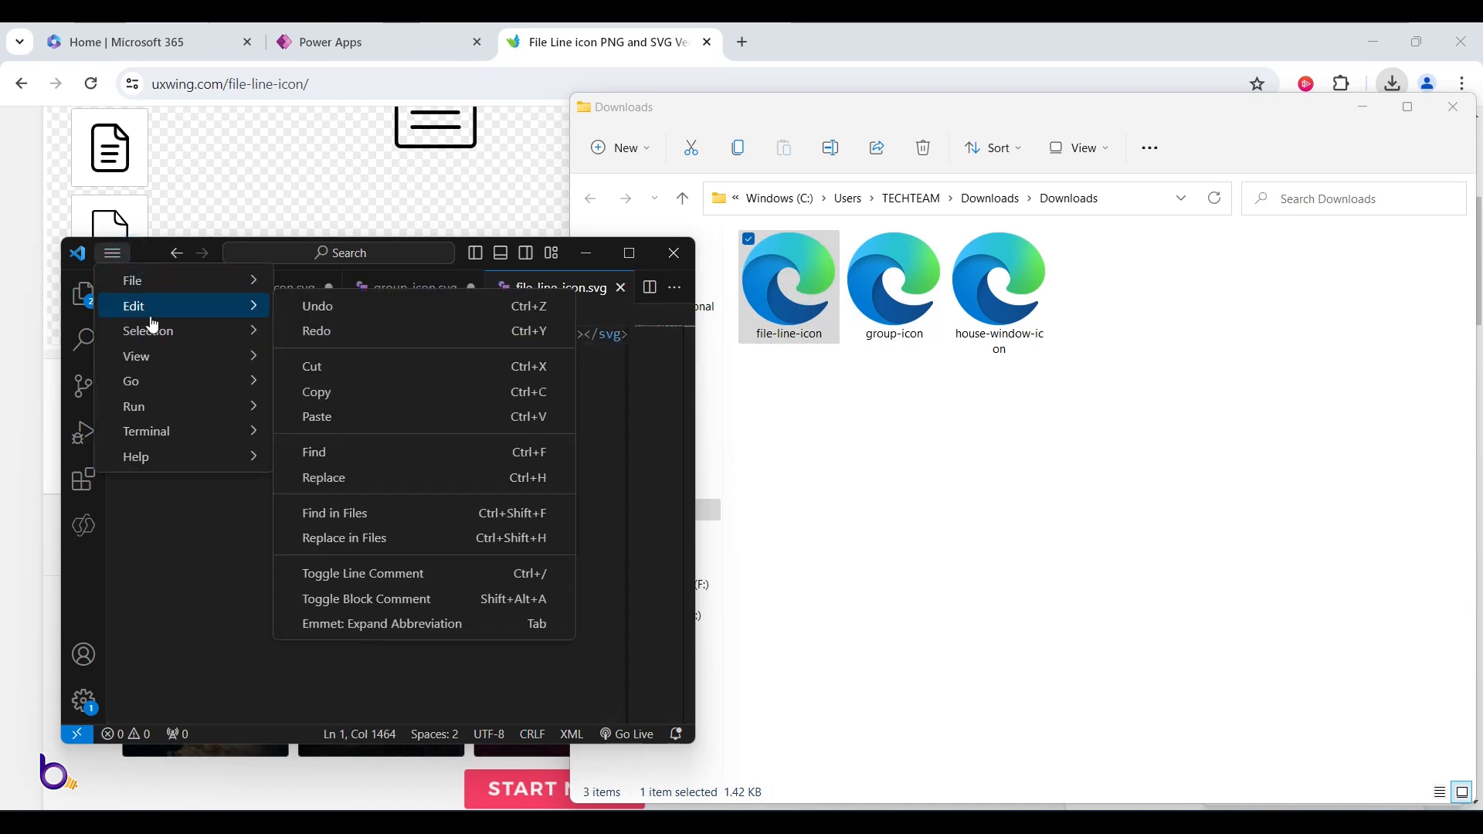
left_click(355, 452)
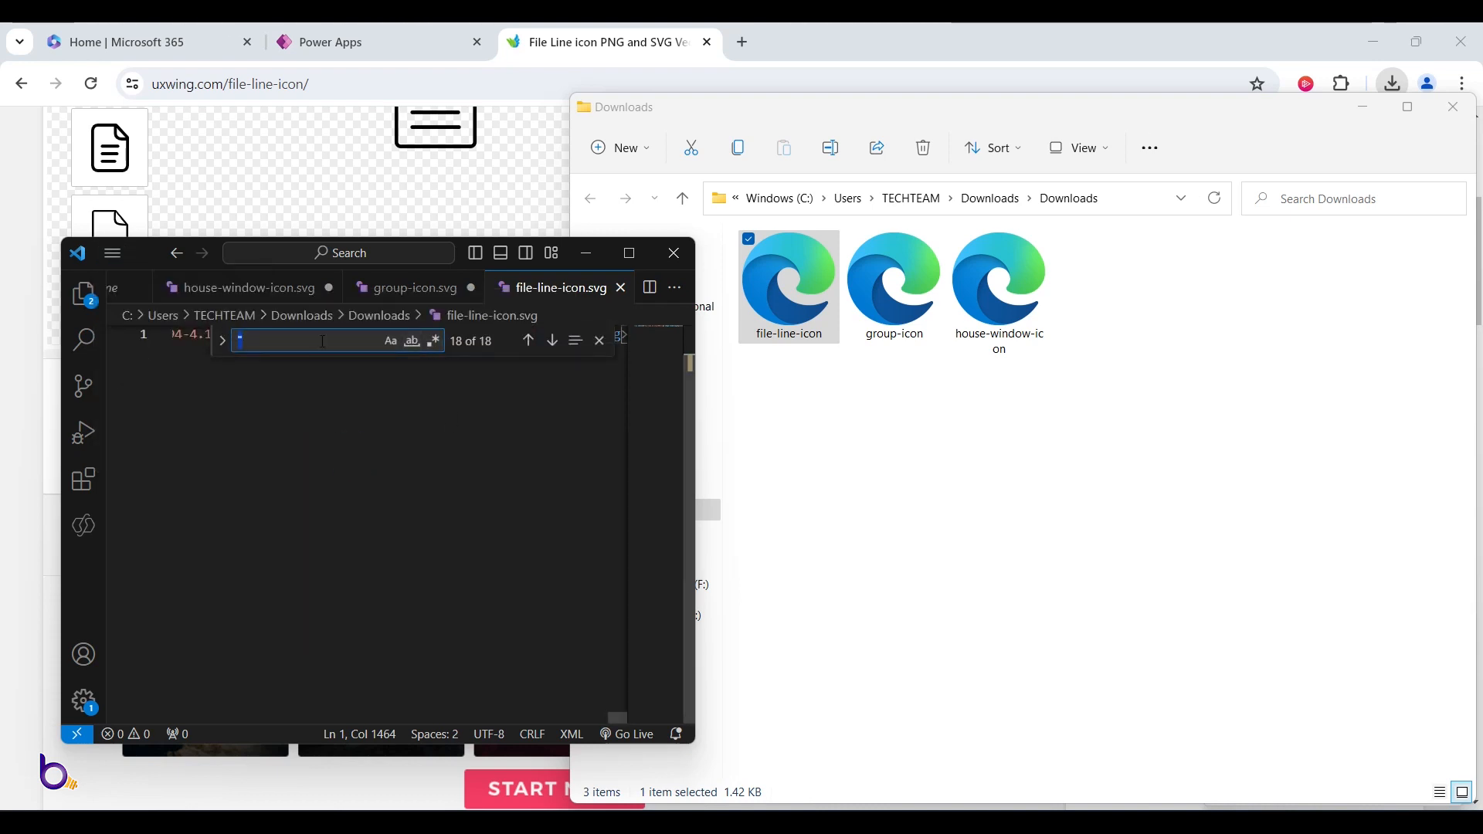
left_click(222, 339)
left_click(483, 369)
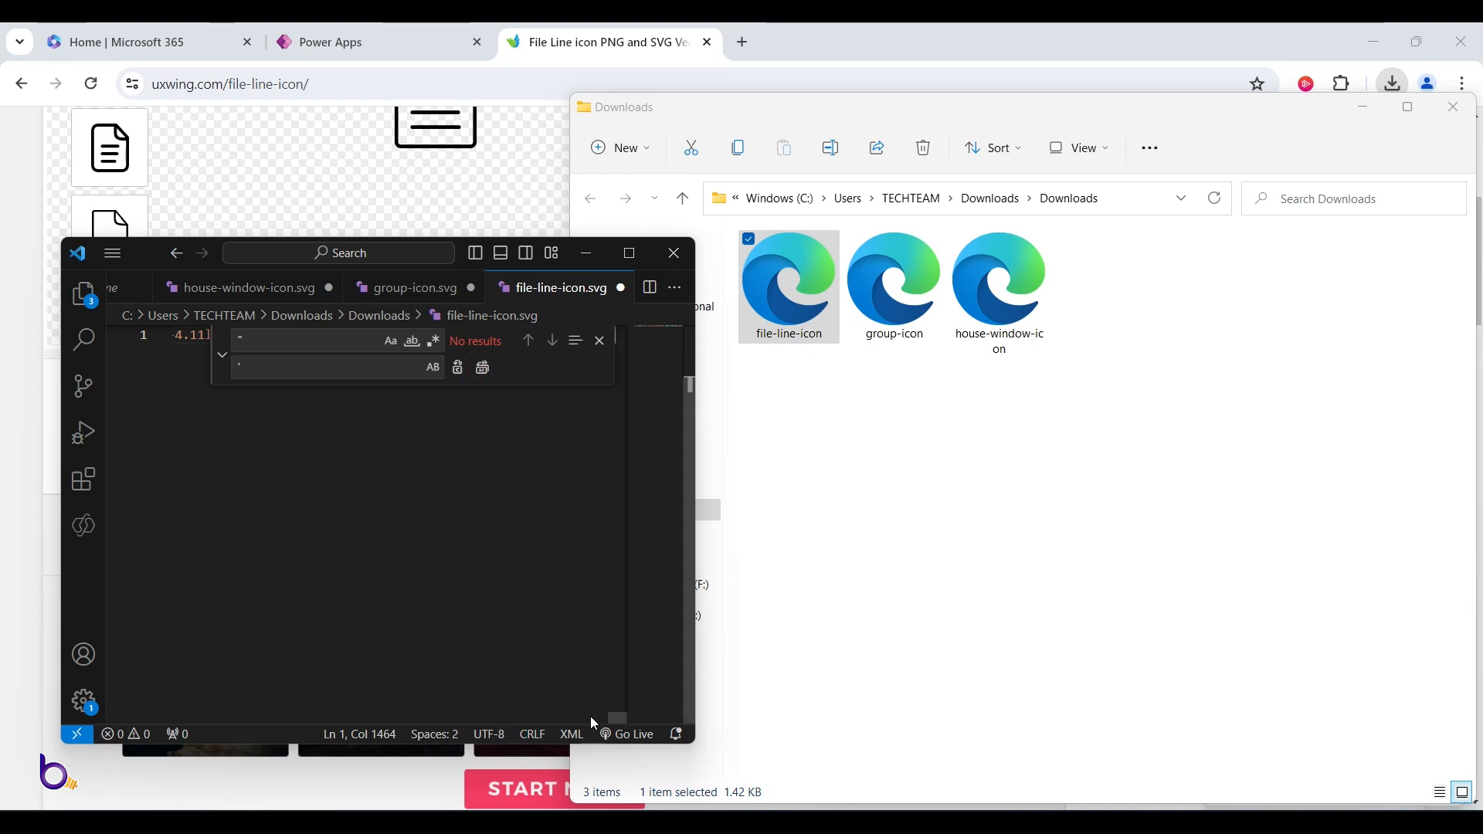
left_click_drag(625, 722, 136, 687)
left_click(599, 342)
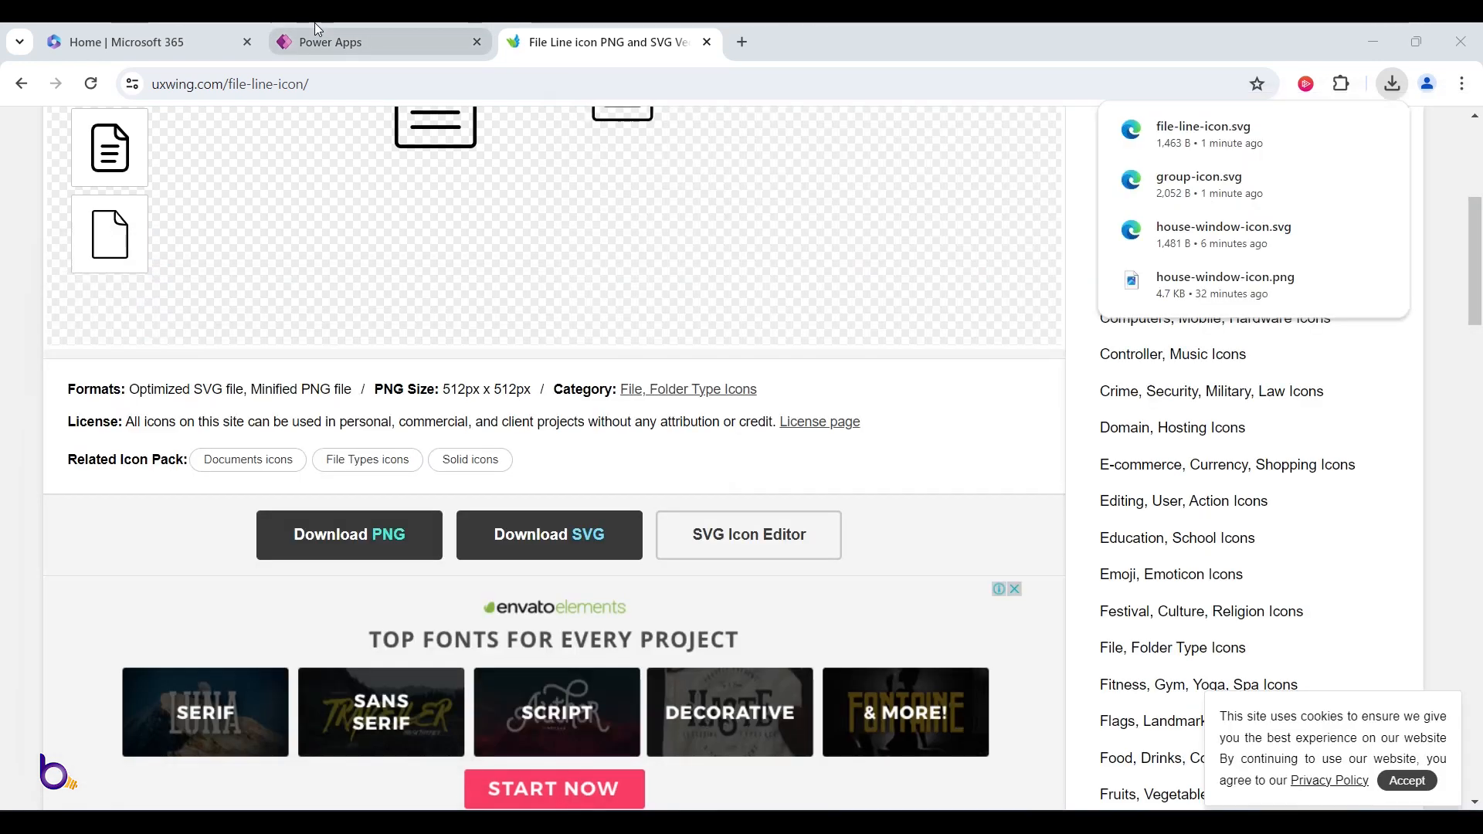
- Switch to the Power Apps editor, collapse the expanded formula area and show the component tree
left_click(316, 39)
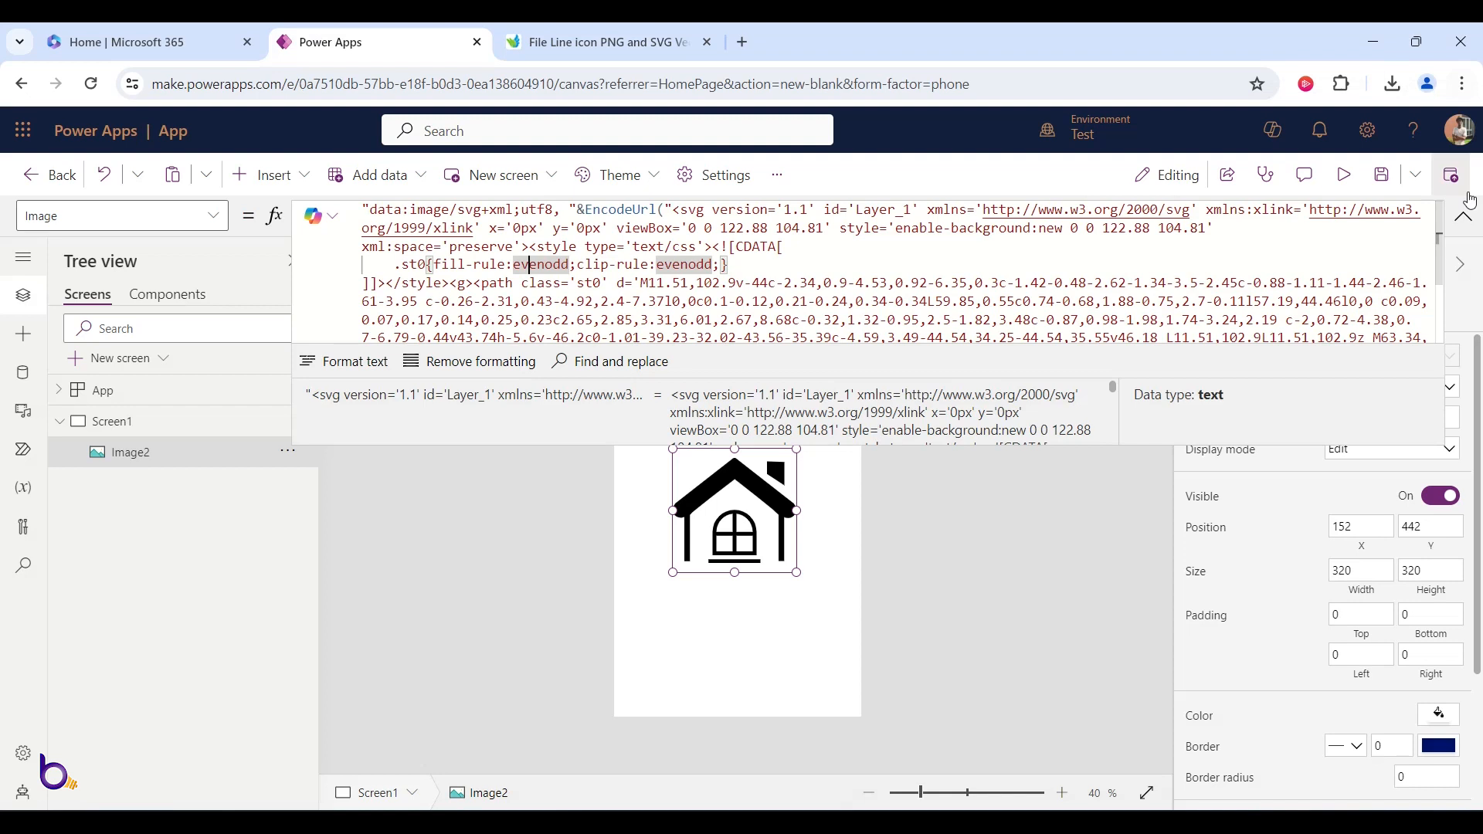
left_click(1463, 216)
left_click(167, 295)
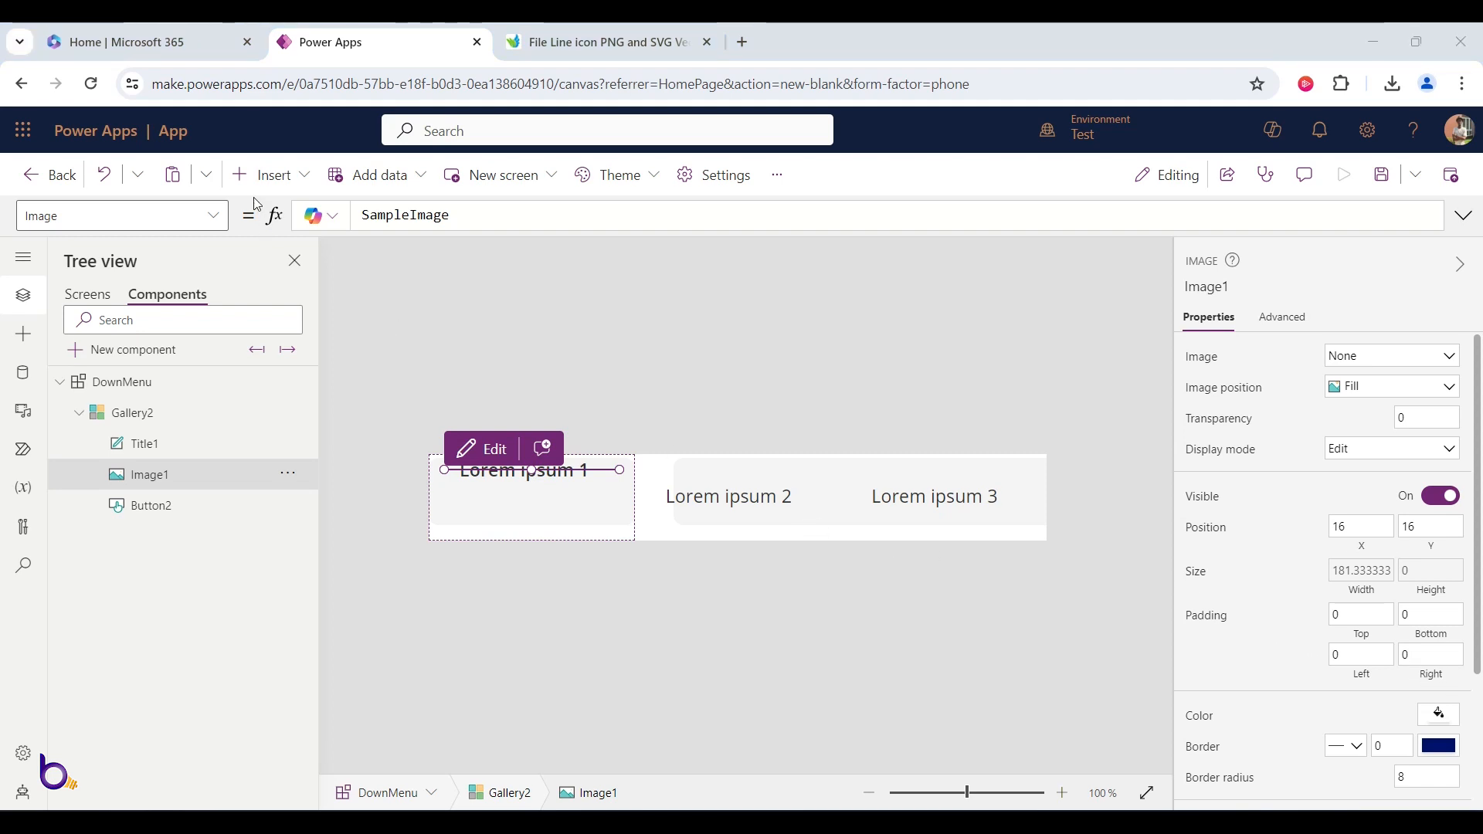
- Set the Width formula of Image1 in the DownMenu gallery to Parent.TemplateWidth - 180
left_click(213, 216)
scroll(100, 494, "down", 5)
left_click(116, 538)
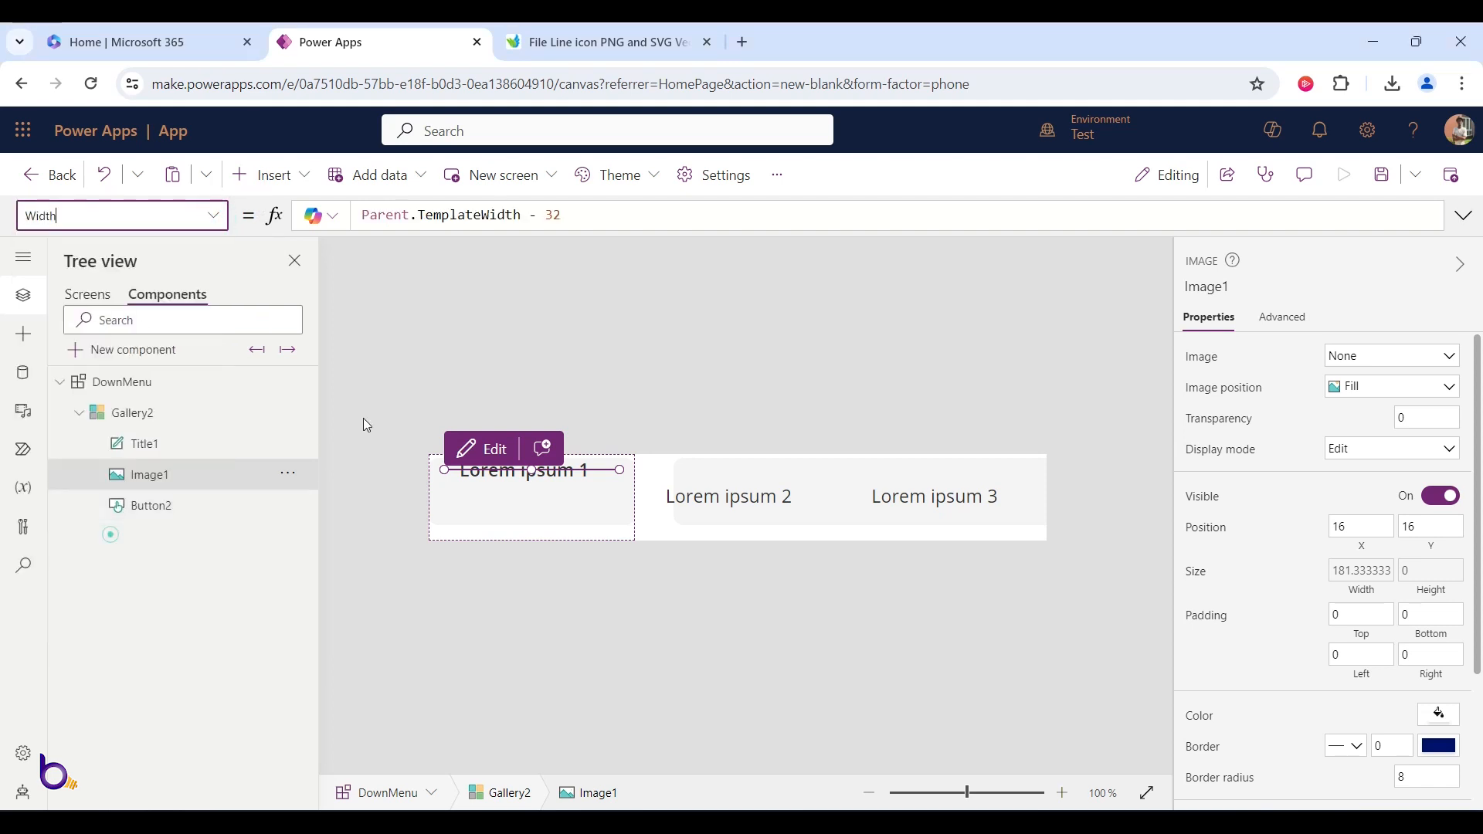
double_click(587, 219)
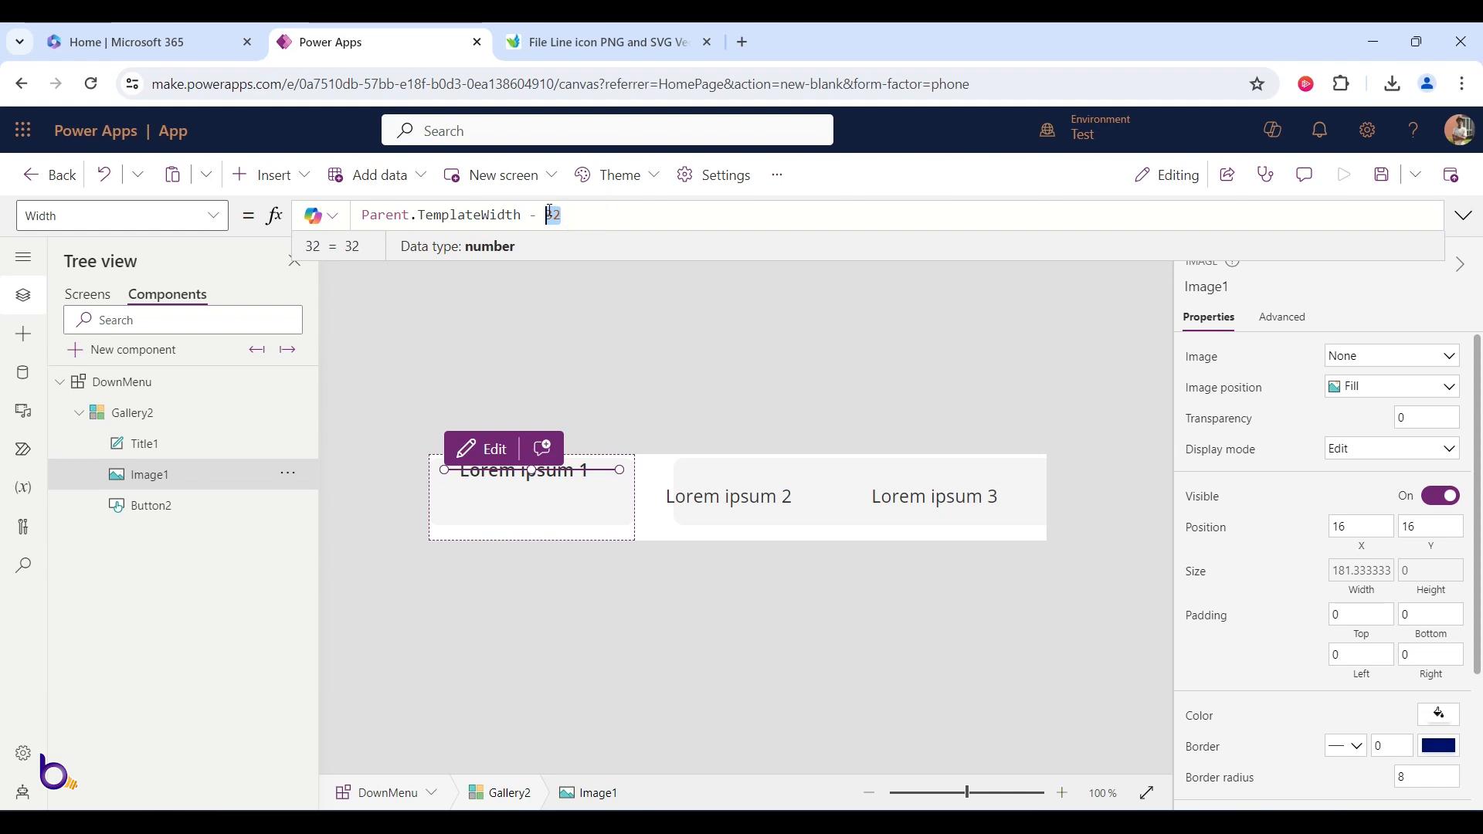
type("180")
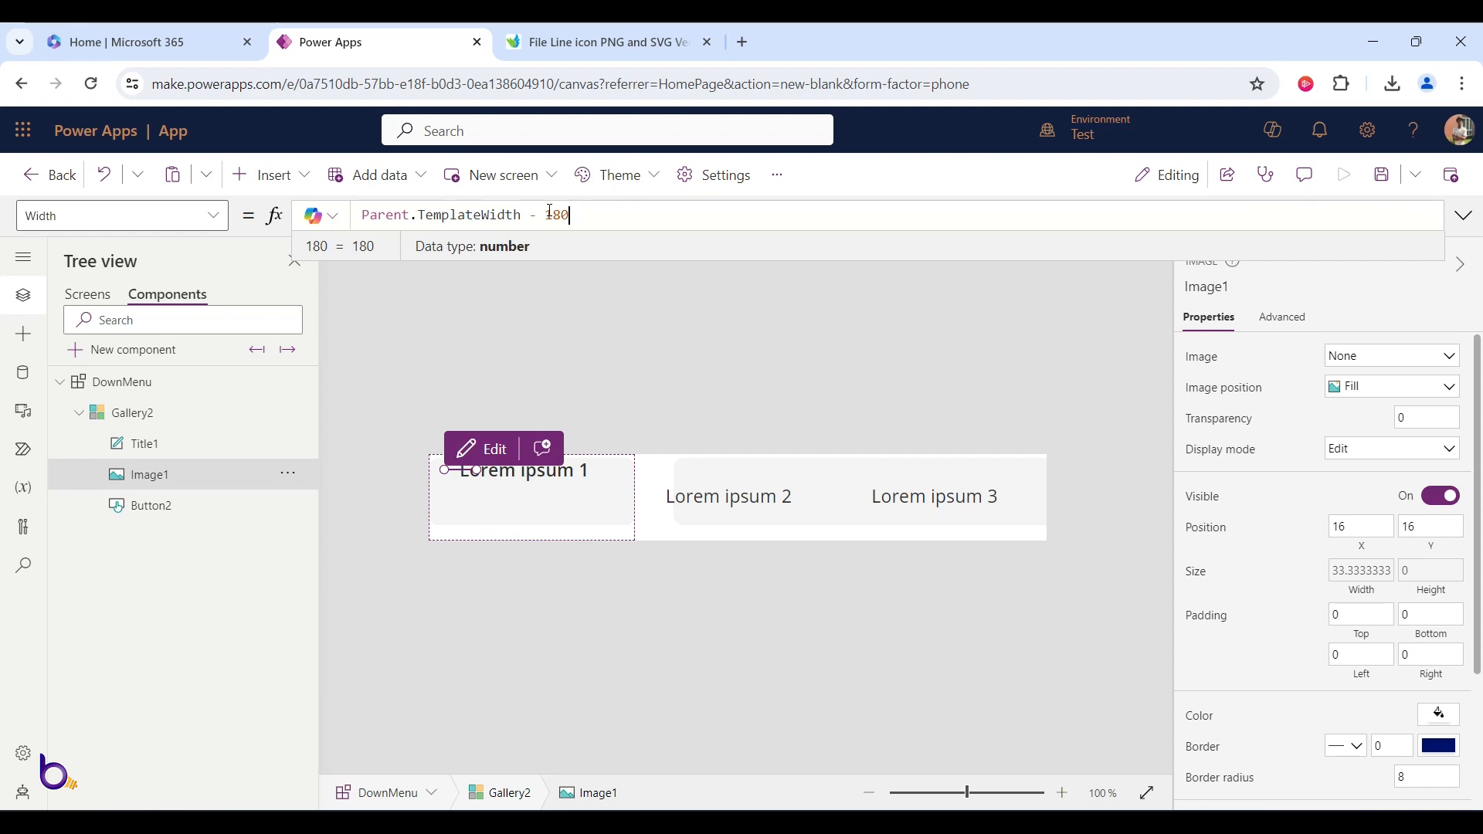
- Set the Height formula of Image1 to Min(Self.Width, Parent.TemplateHeight - 60)
left_click(213, 215)
scroll(111, 519, "up", 5)
scroll(99, 484, "up", 3)
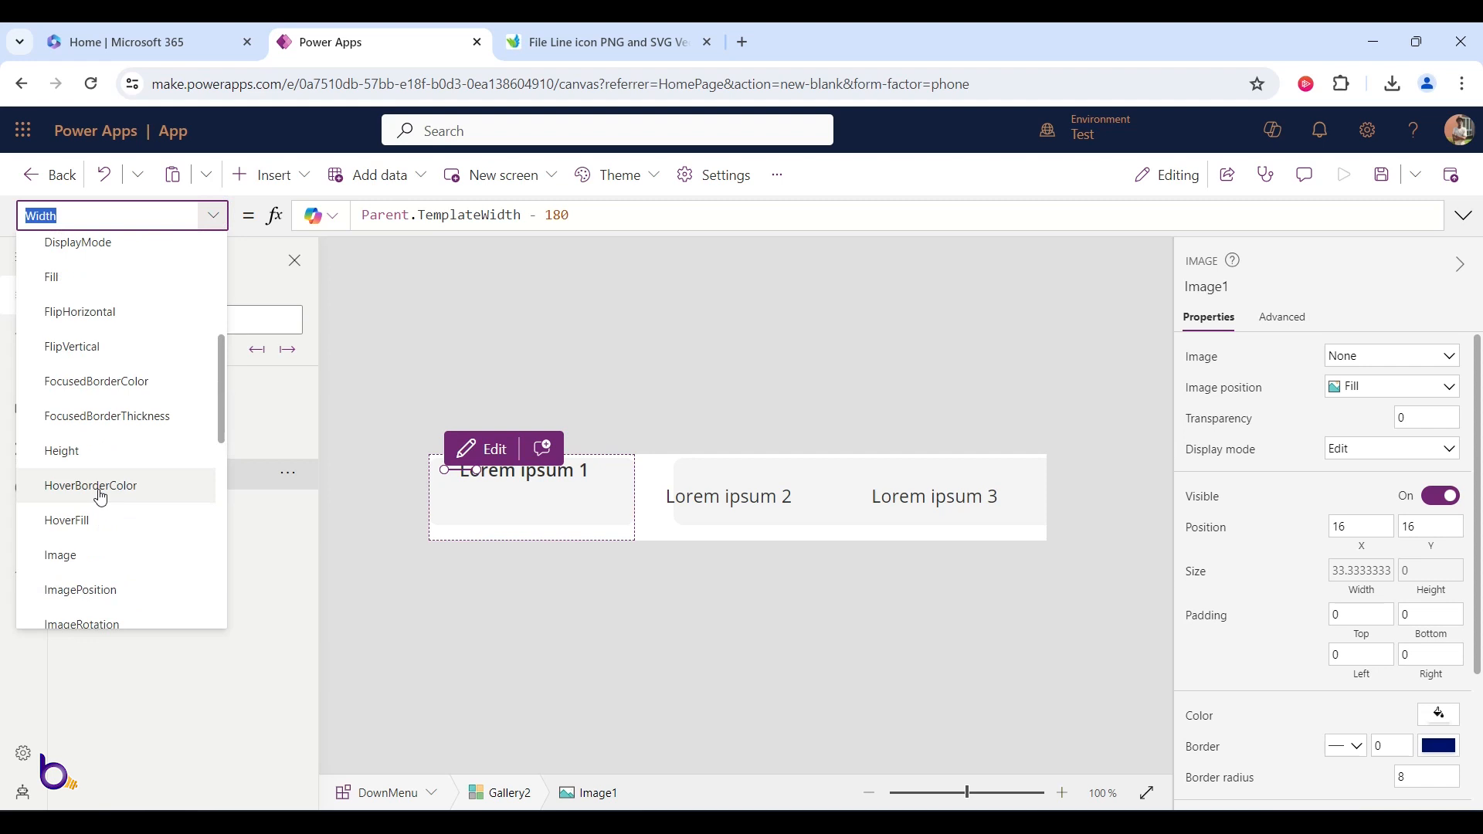
left_click(94, 470)
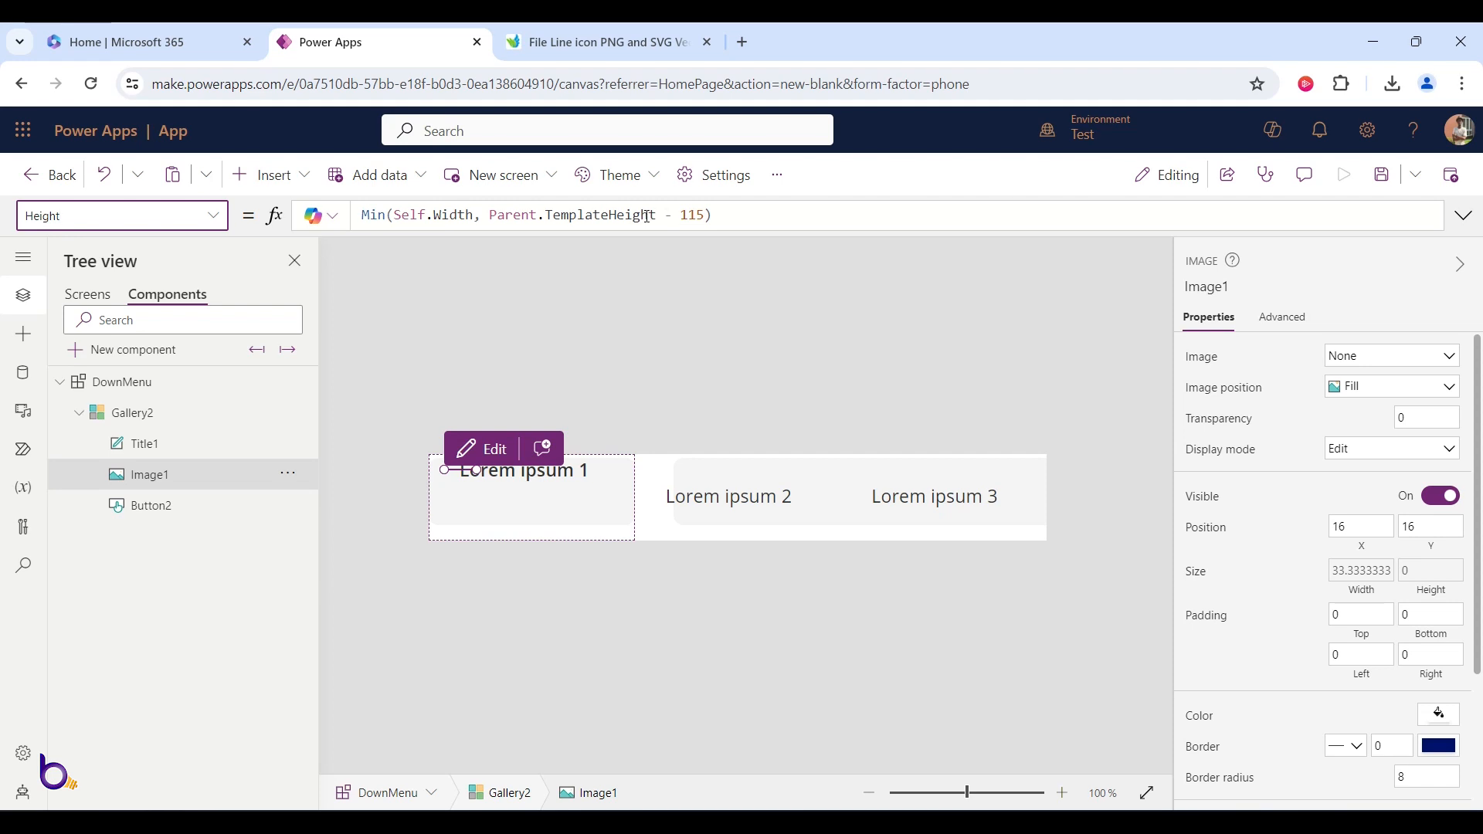
left_click(410, 217)
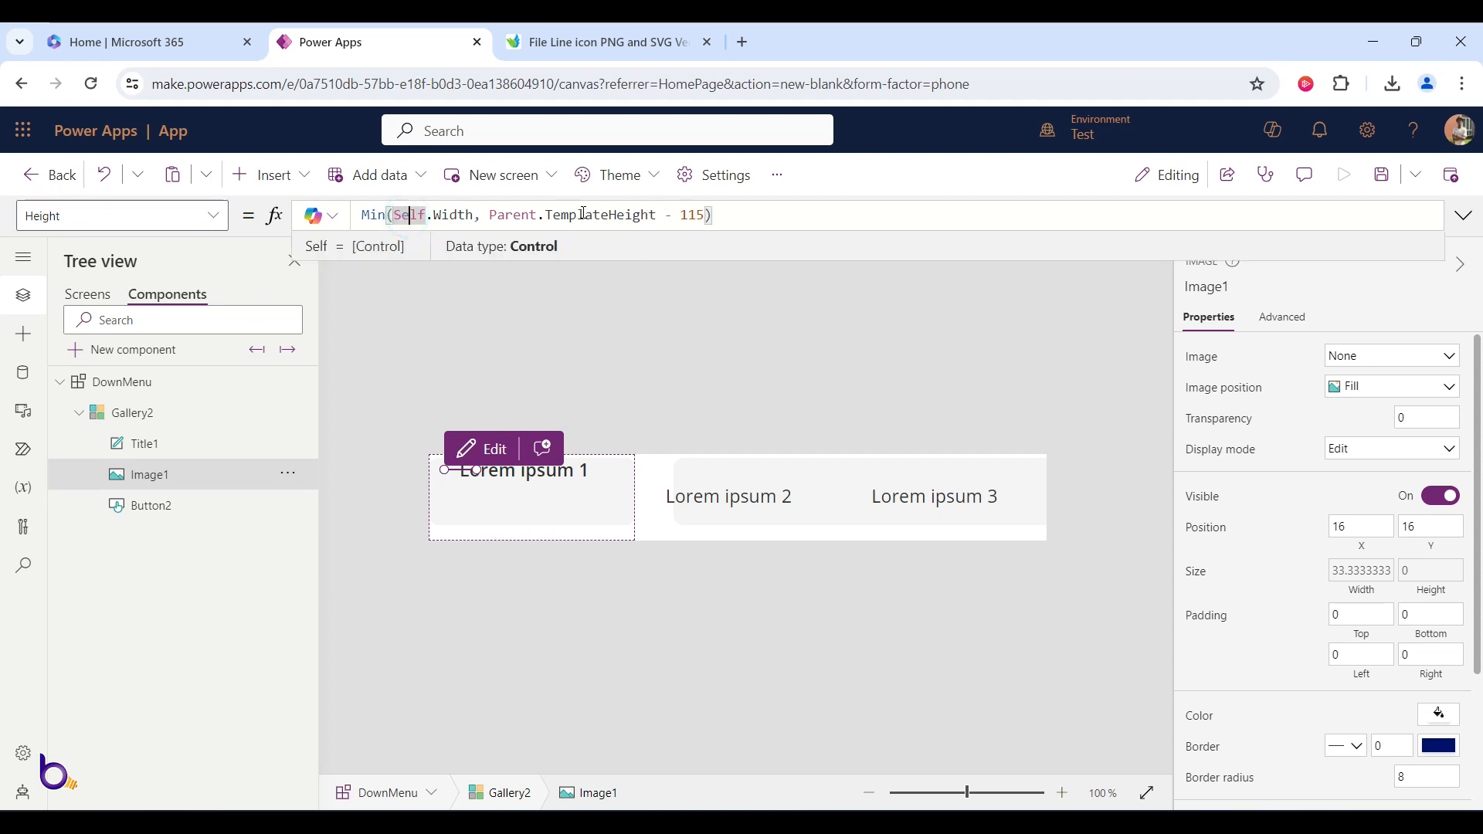
left_click_drag(682, 216, 703, 216)
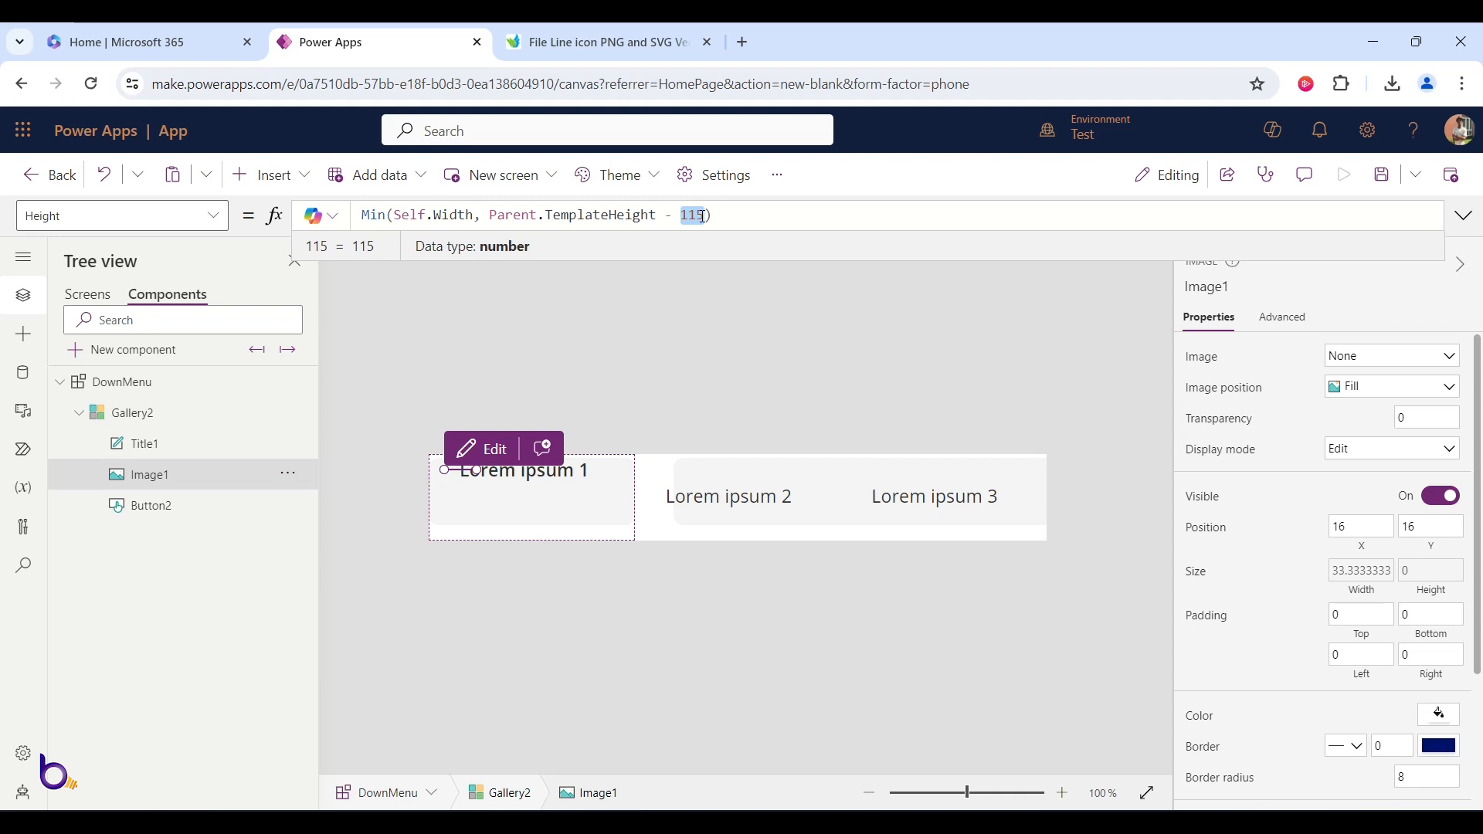
type("60")
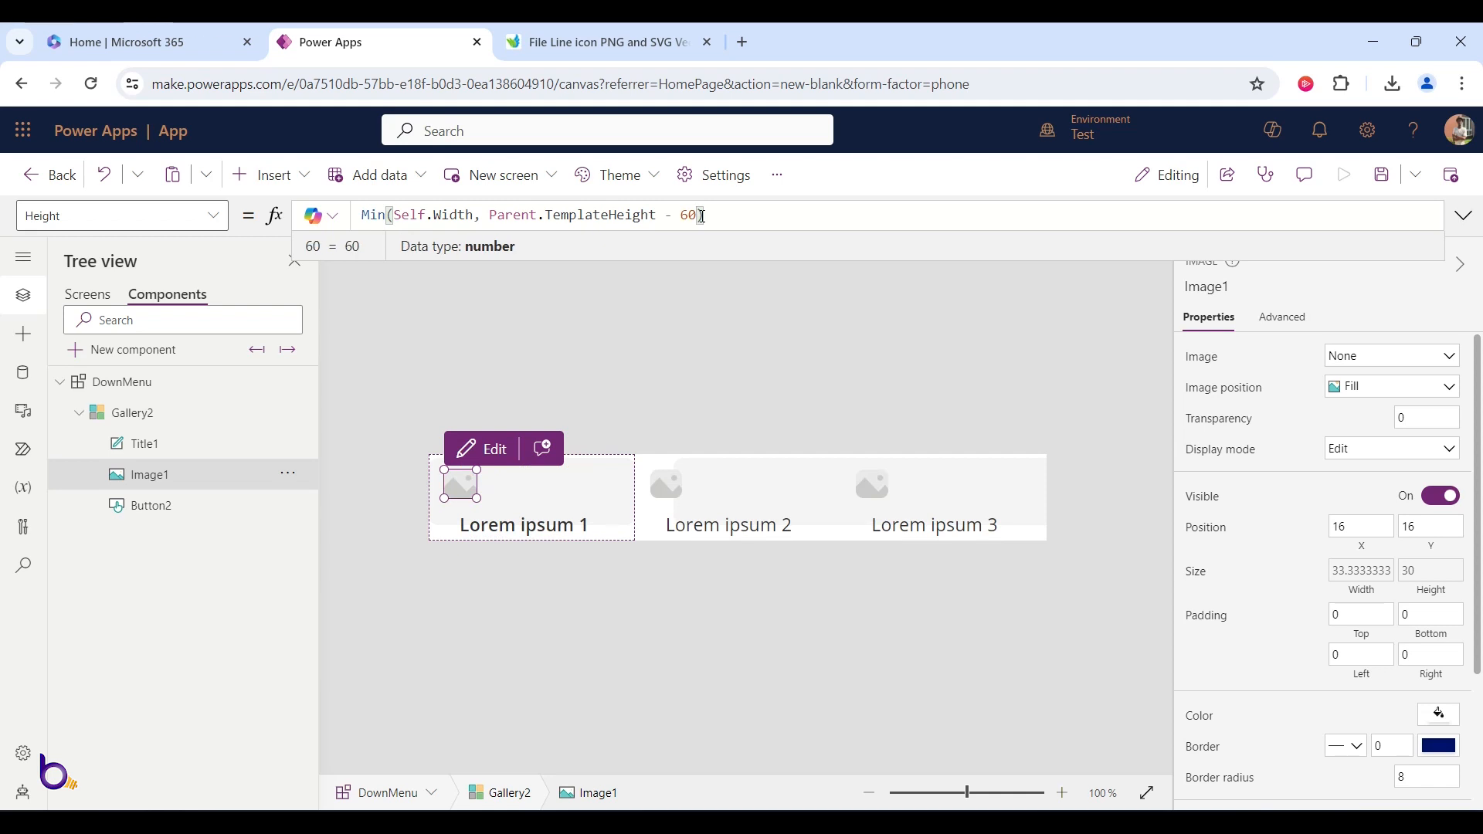
left_click(465, 485)
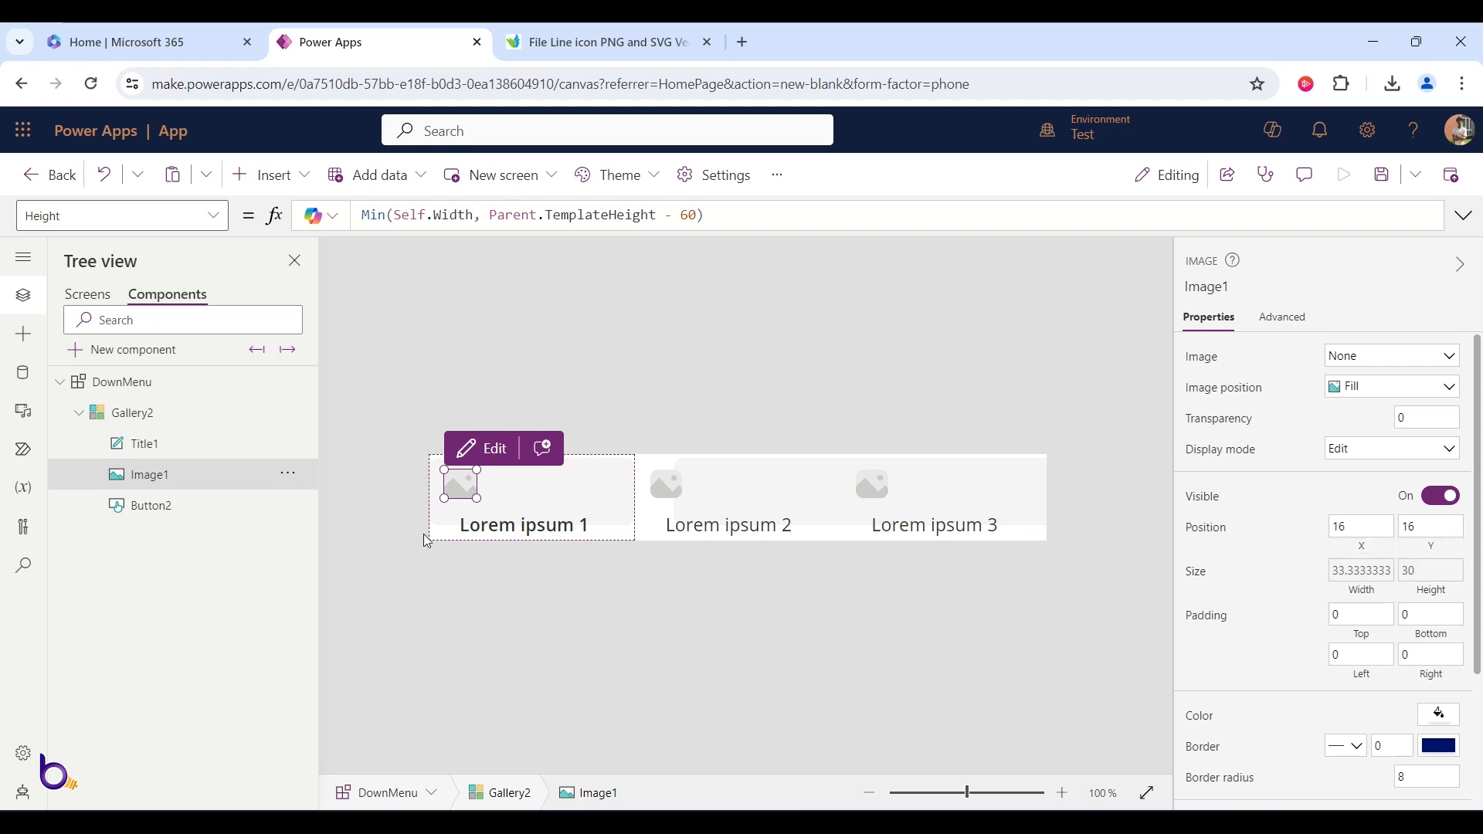
- Set the X formula of Image1 to Parent.TemplateWidth - Image1.Width
left_click(214, 216)
scroll(138, 522, "down", 8)
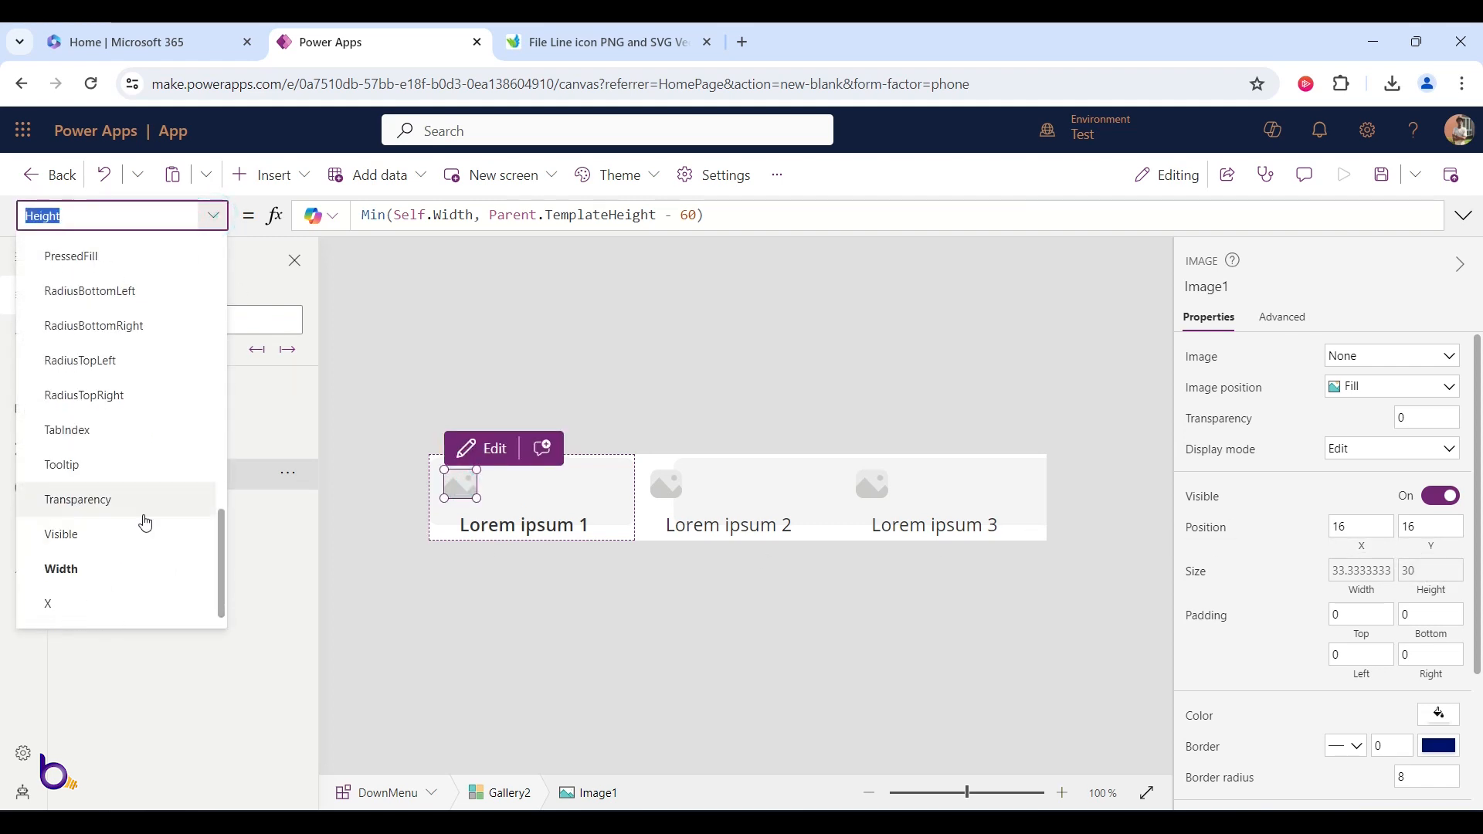
left_click(83, 572)
left_click_drag(391, 217, 364, 208)
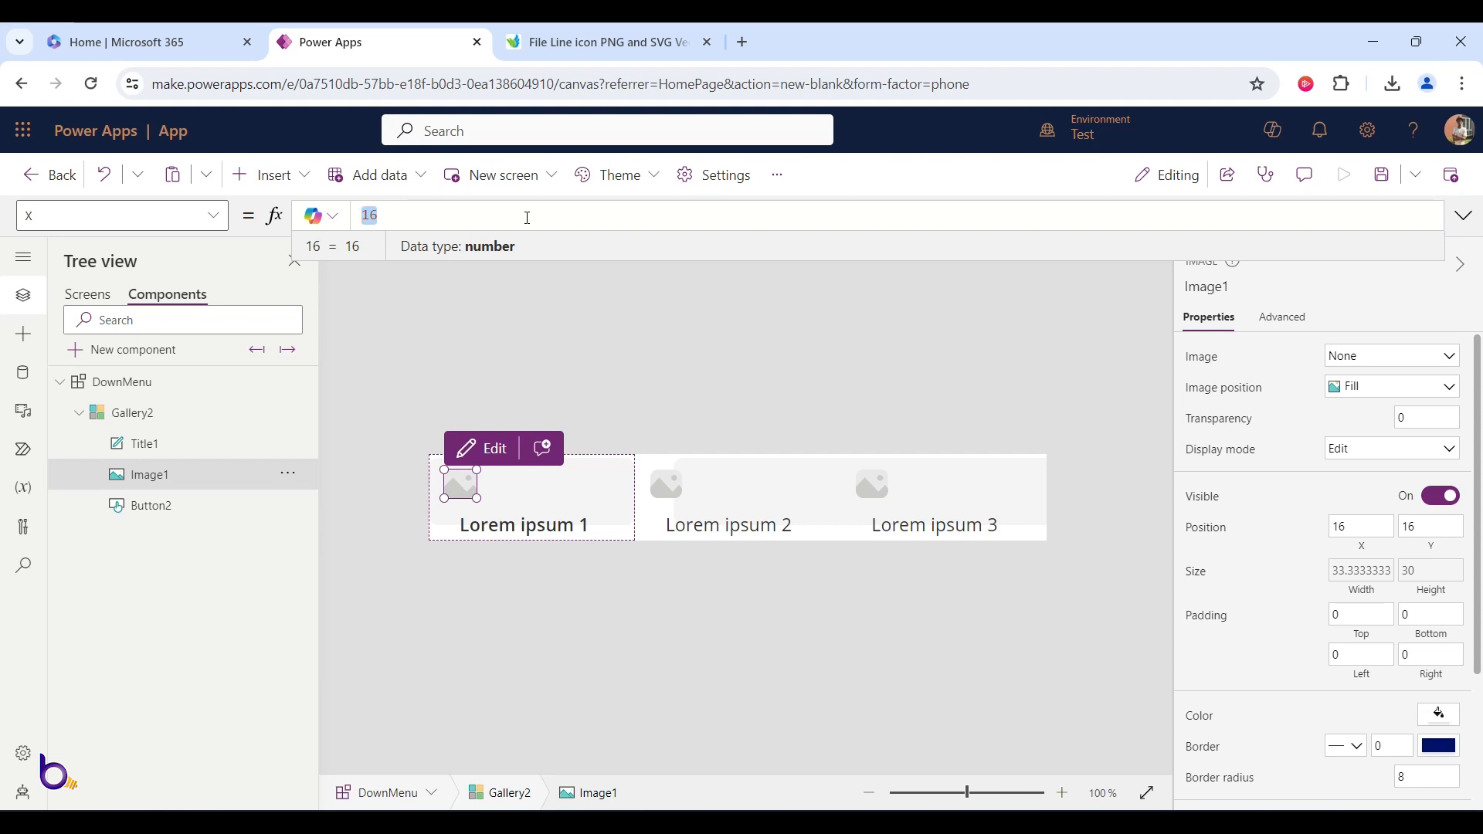
type("Pare")
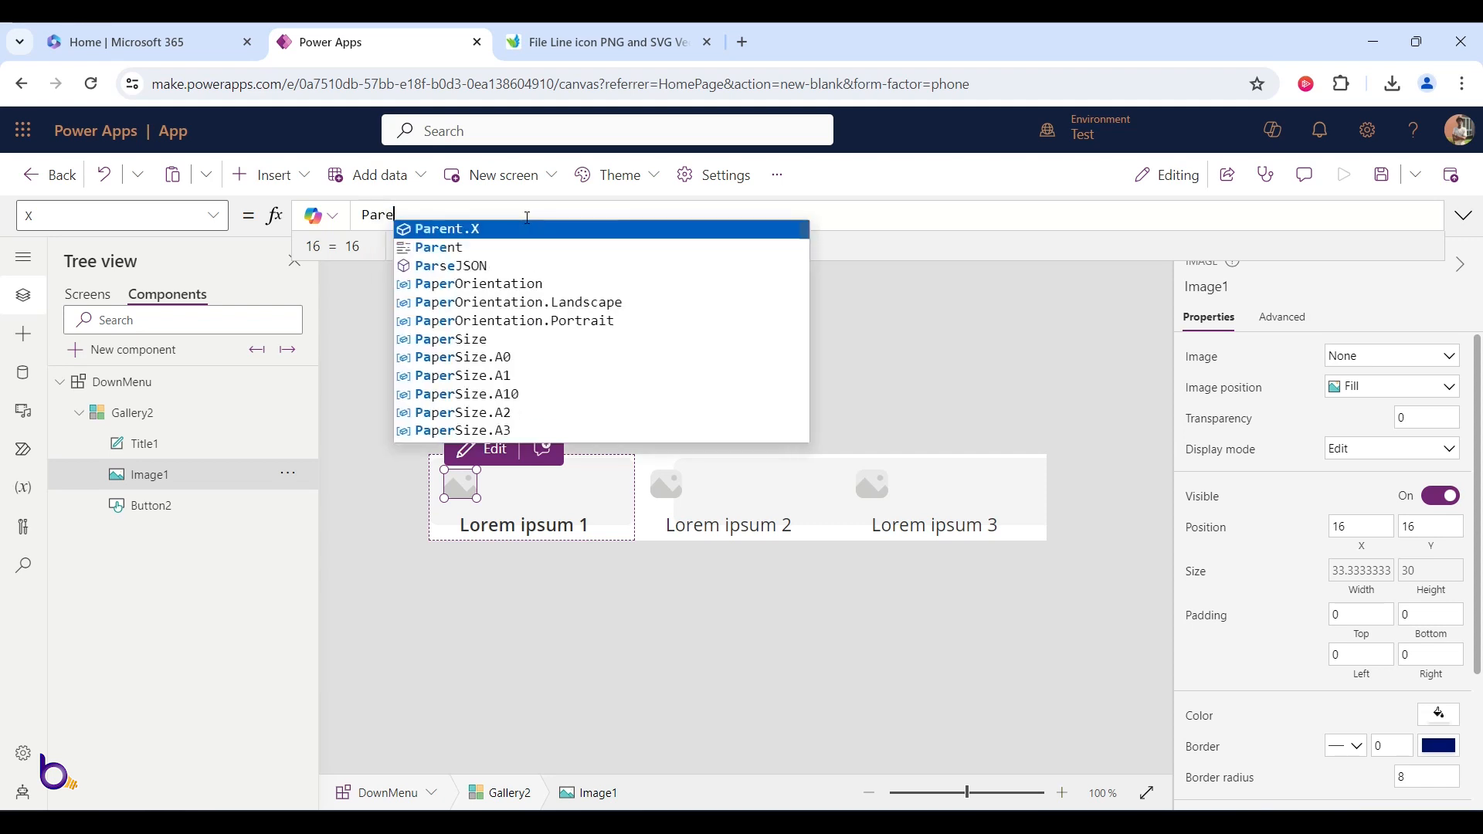
type("nt.")
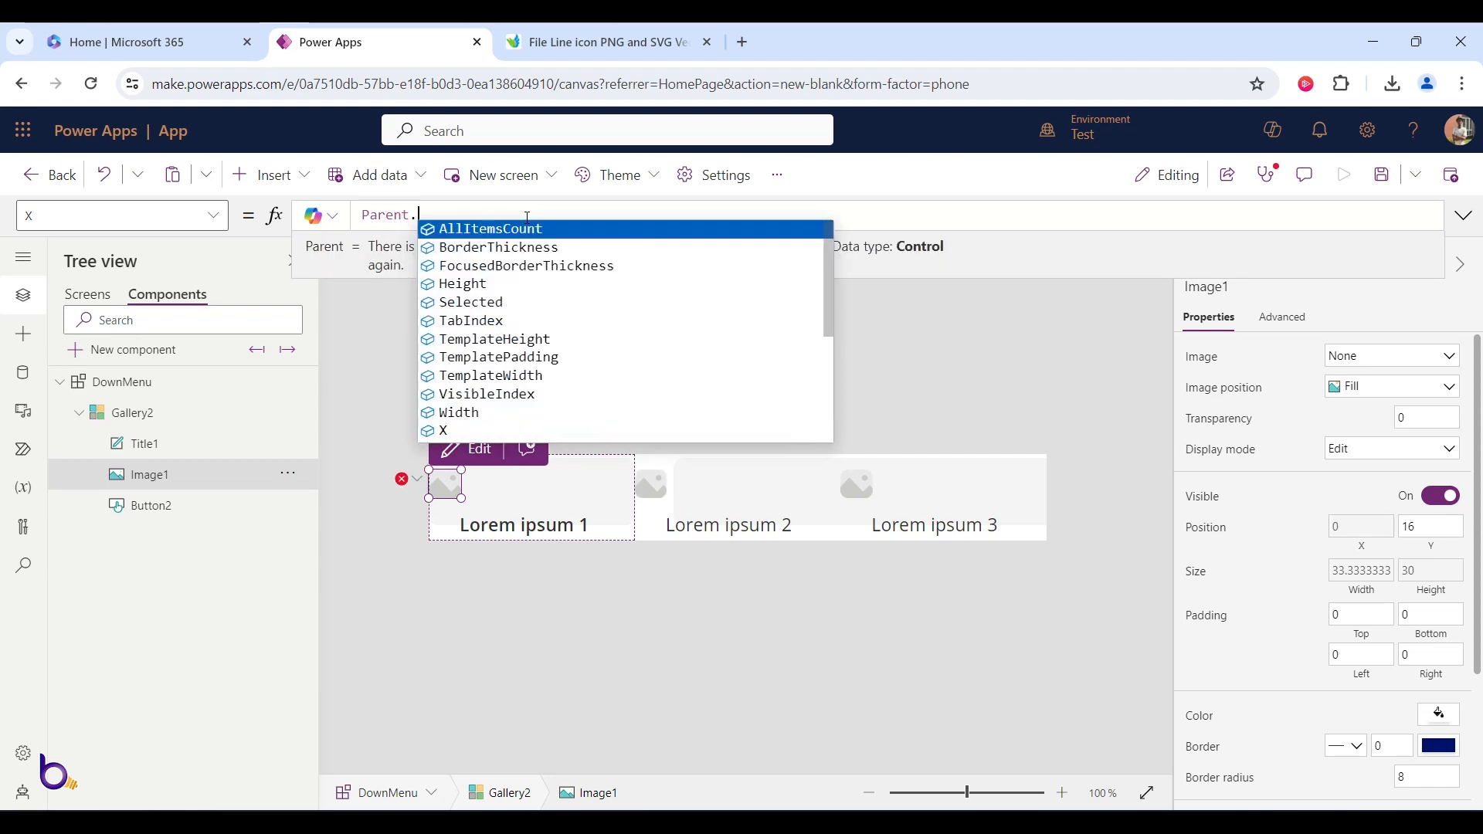
type("Temp")
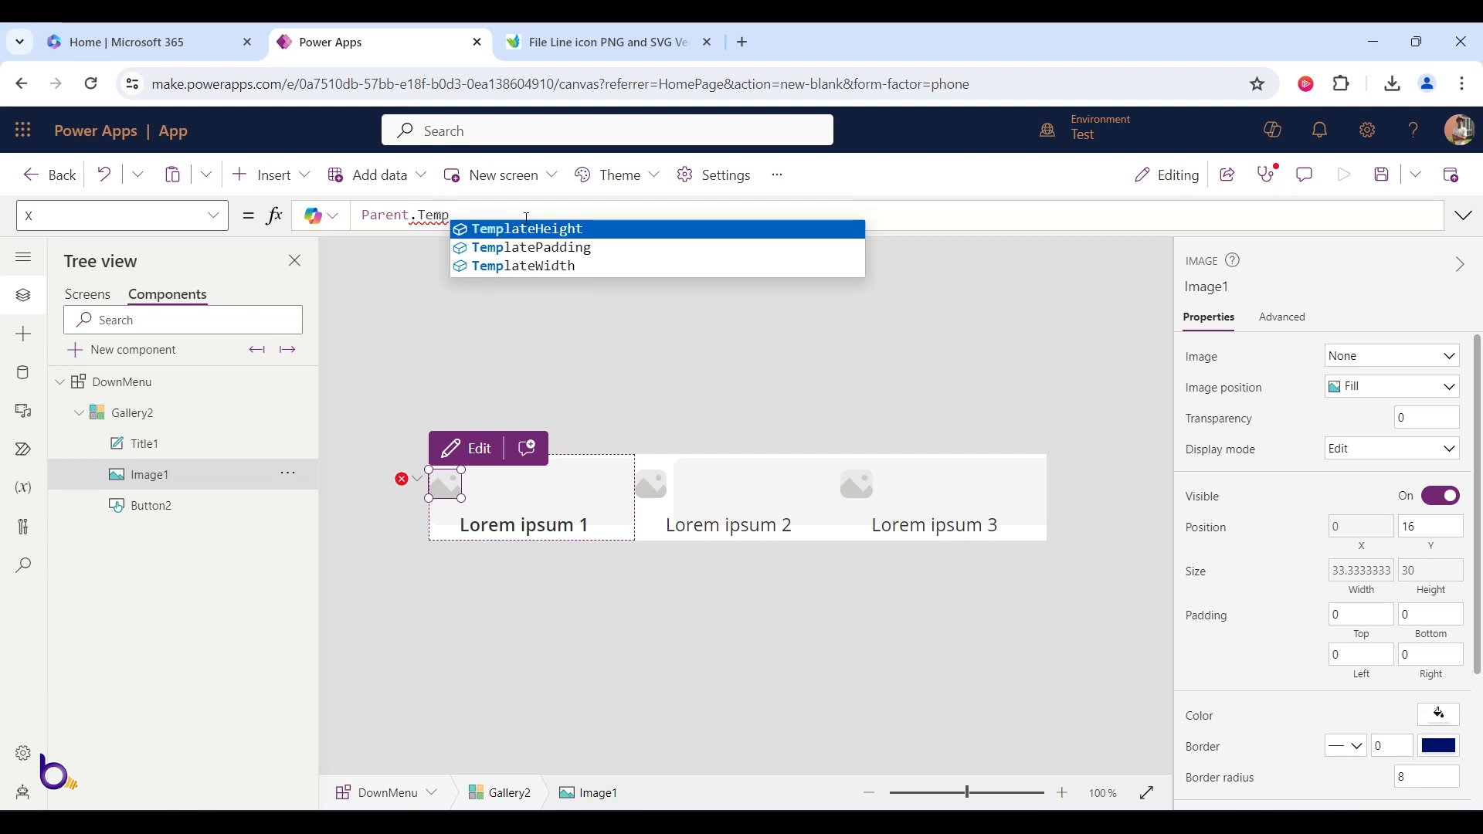
left_click(522, 265)
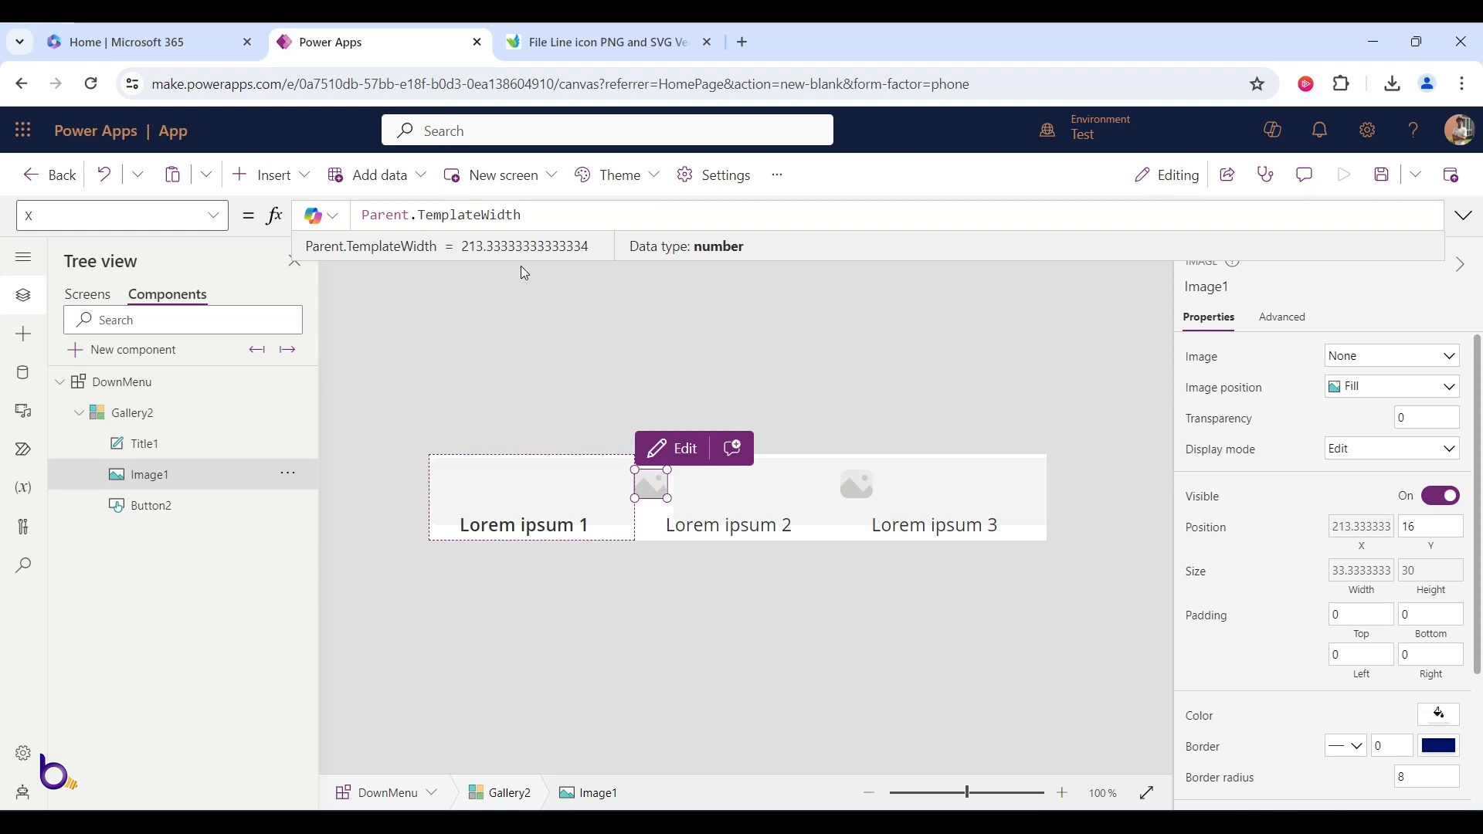
type("Ima")
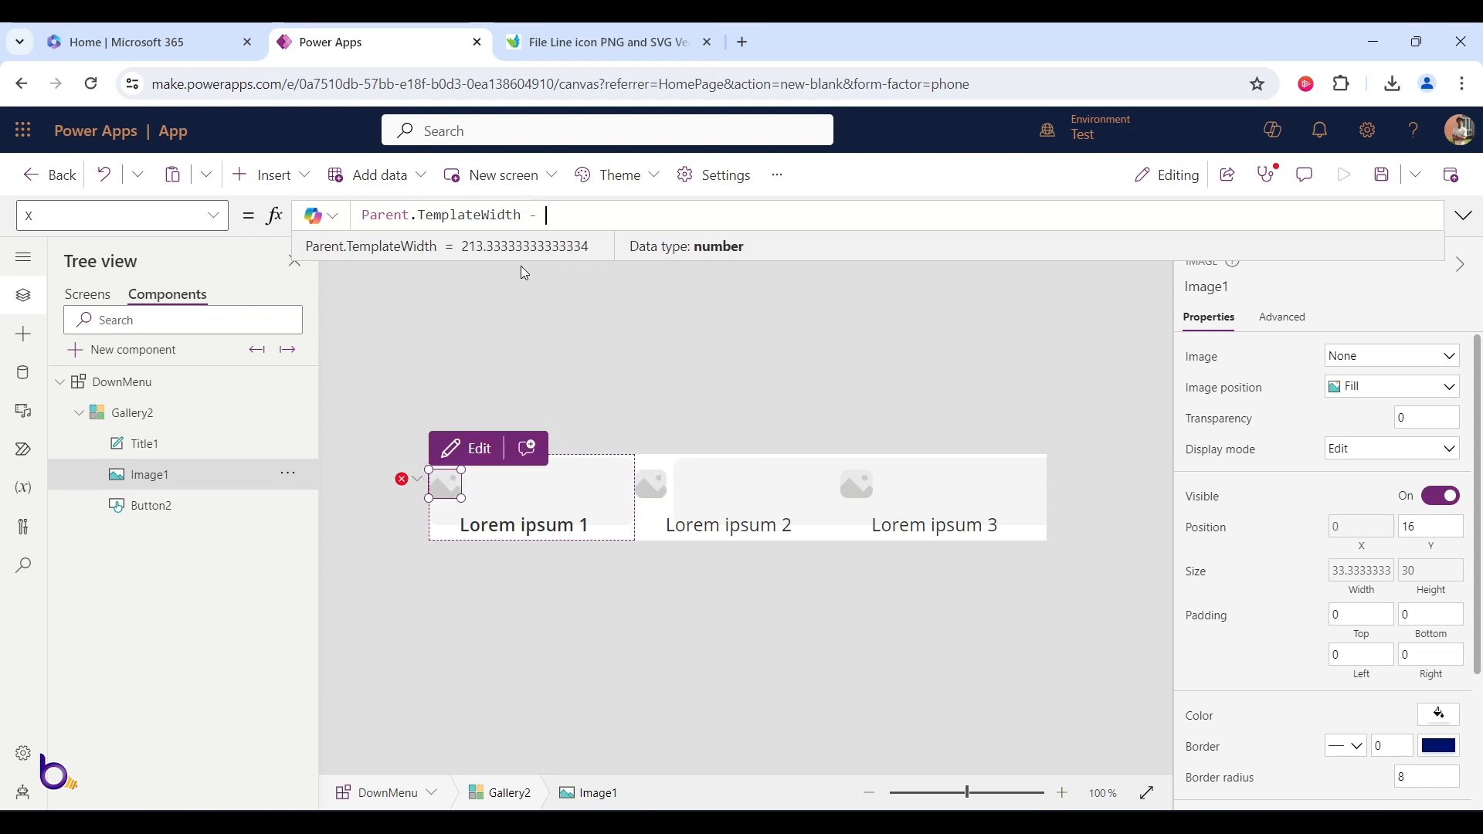
type("ge1")
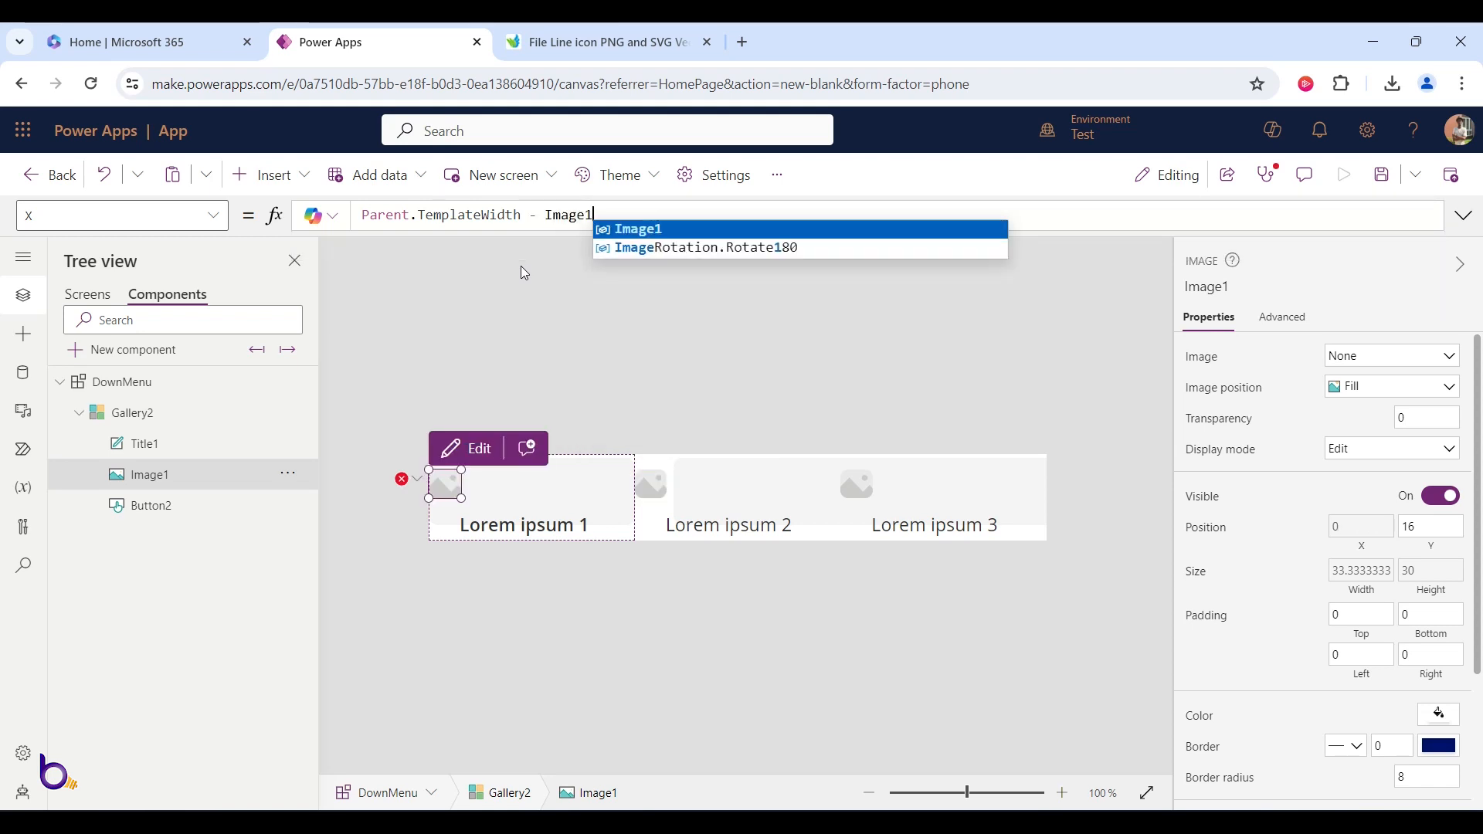
type(".")
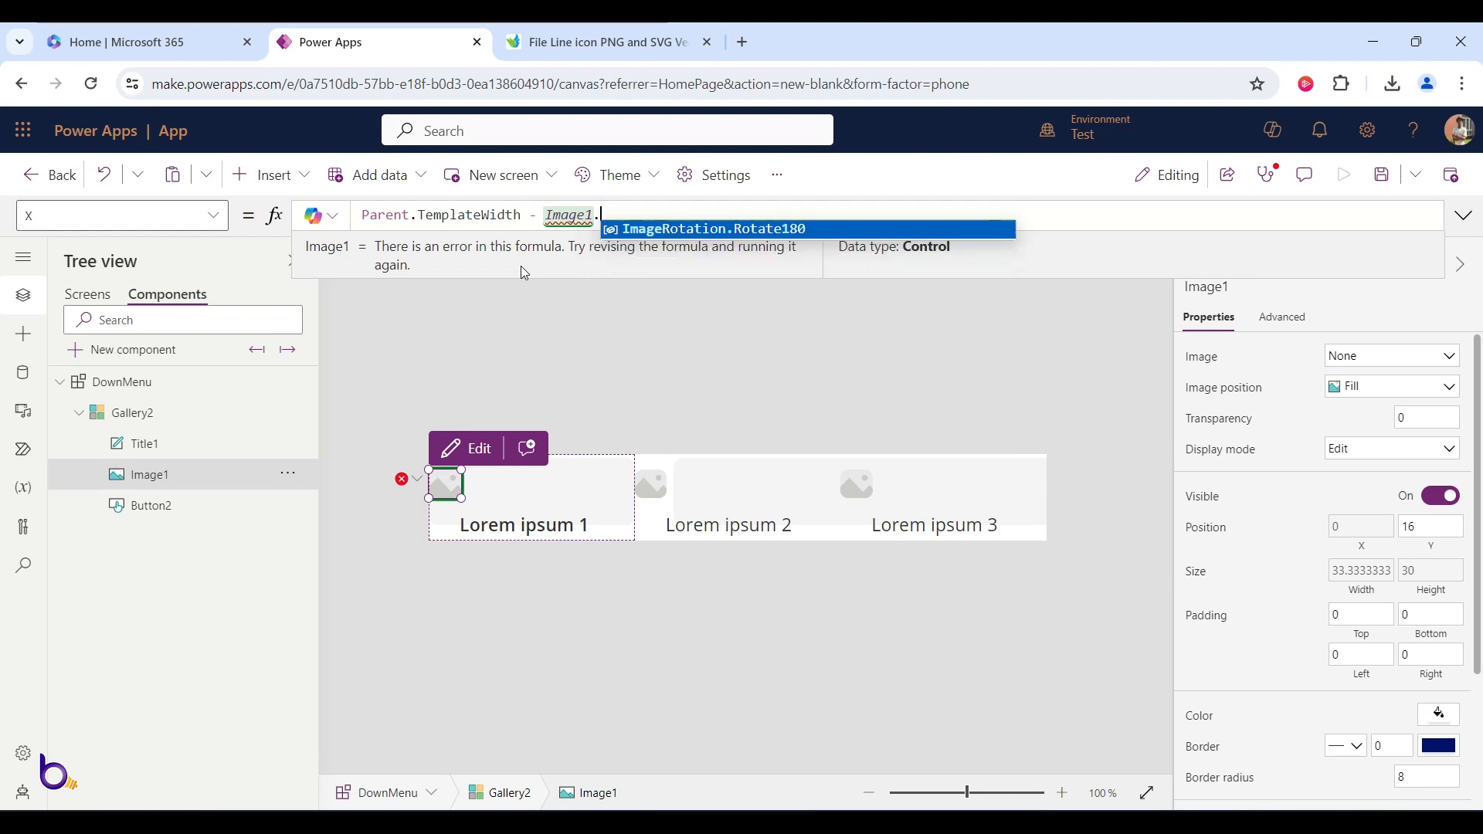
type("Wi")
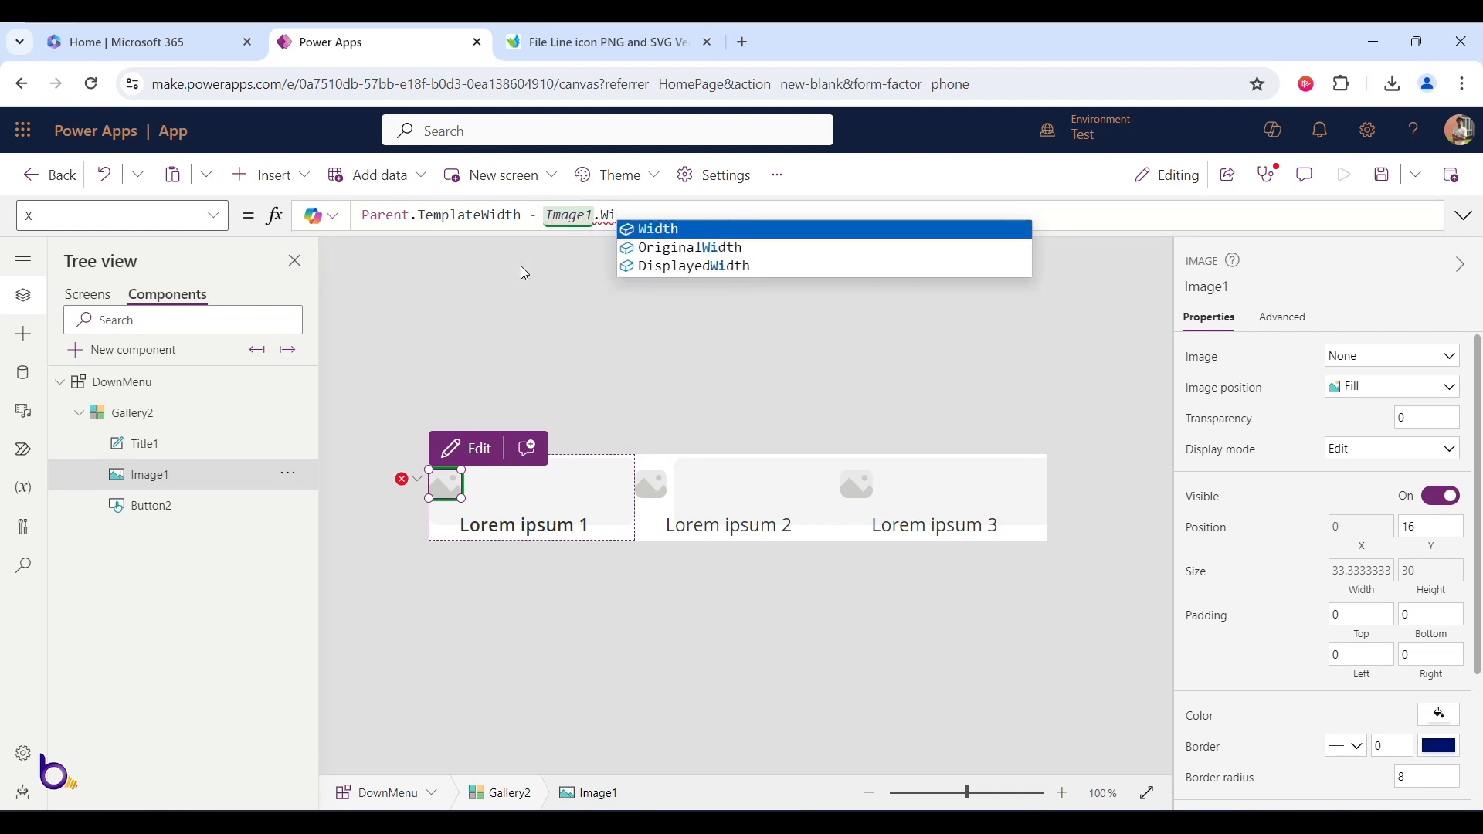
left_click(648, 227)
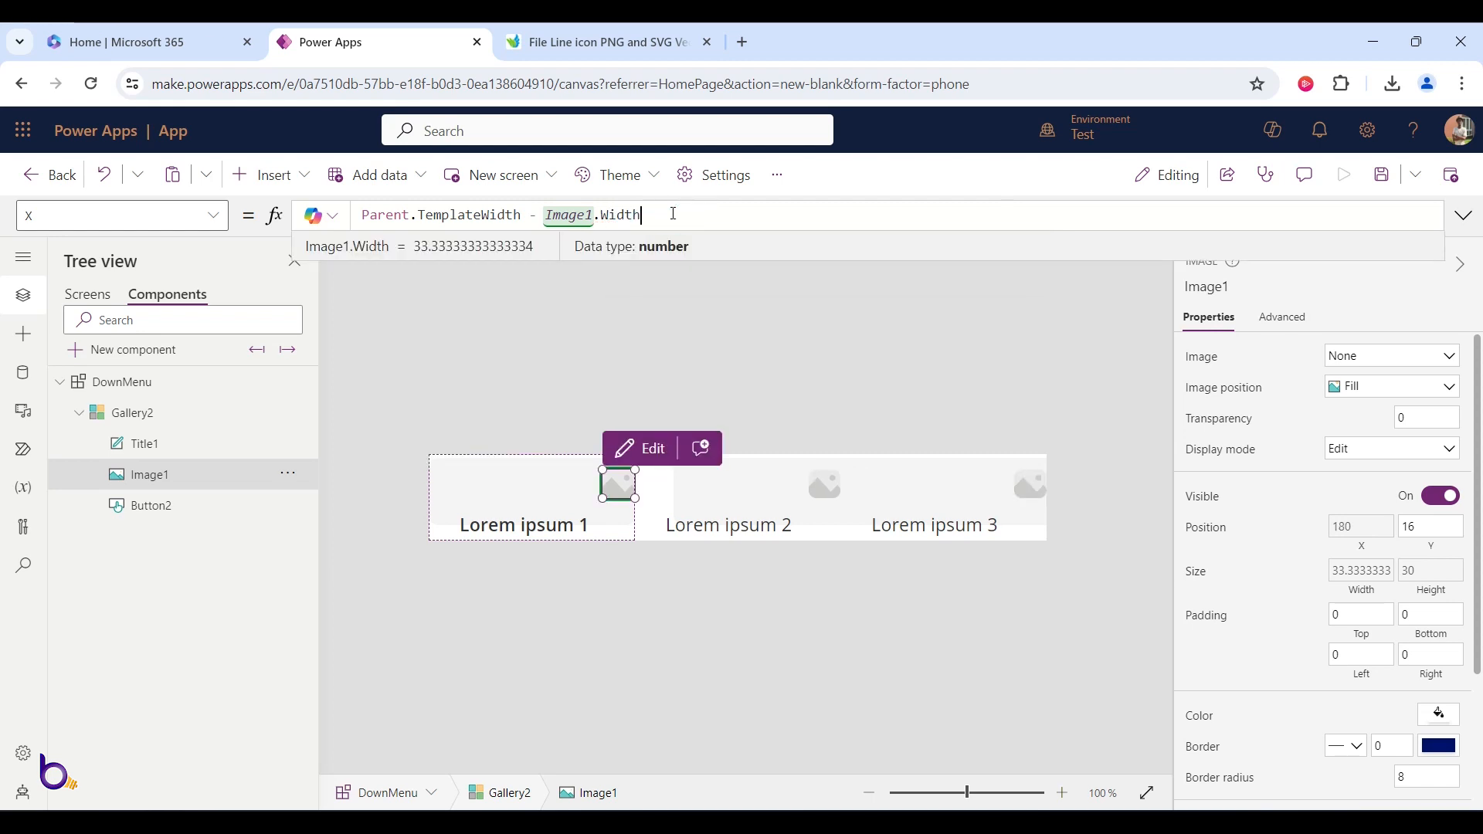
- Enclose the X formula's subtraction in parentheses and divide it by 2 to centre Image1 in the gallery template
type(")")
key("Left")
key("Left")
key("Left")
key("Left")
key("Left")
key("Left")
key("Left")
key("Left")
key("Left")
key("Left")
key("Left")
key("Left")
key("Left")
key("Left")
key("Left")
key("Left")
key("Left")
key("Left")
key("Left")
key("Left")
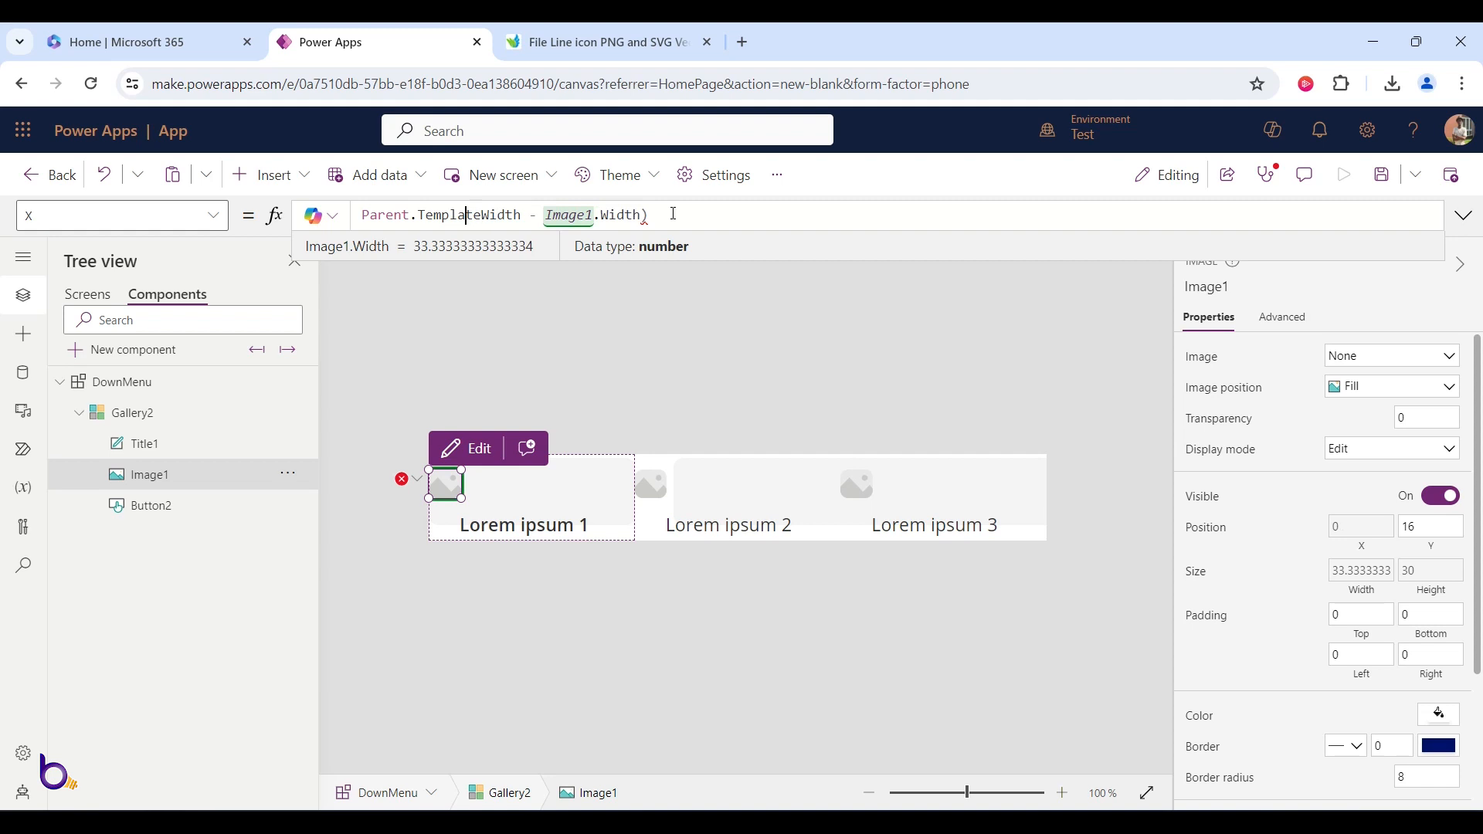
type("(")
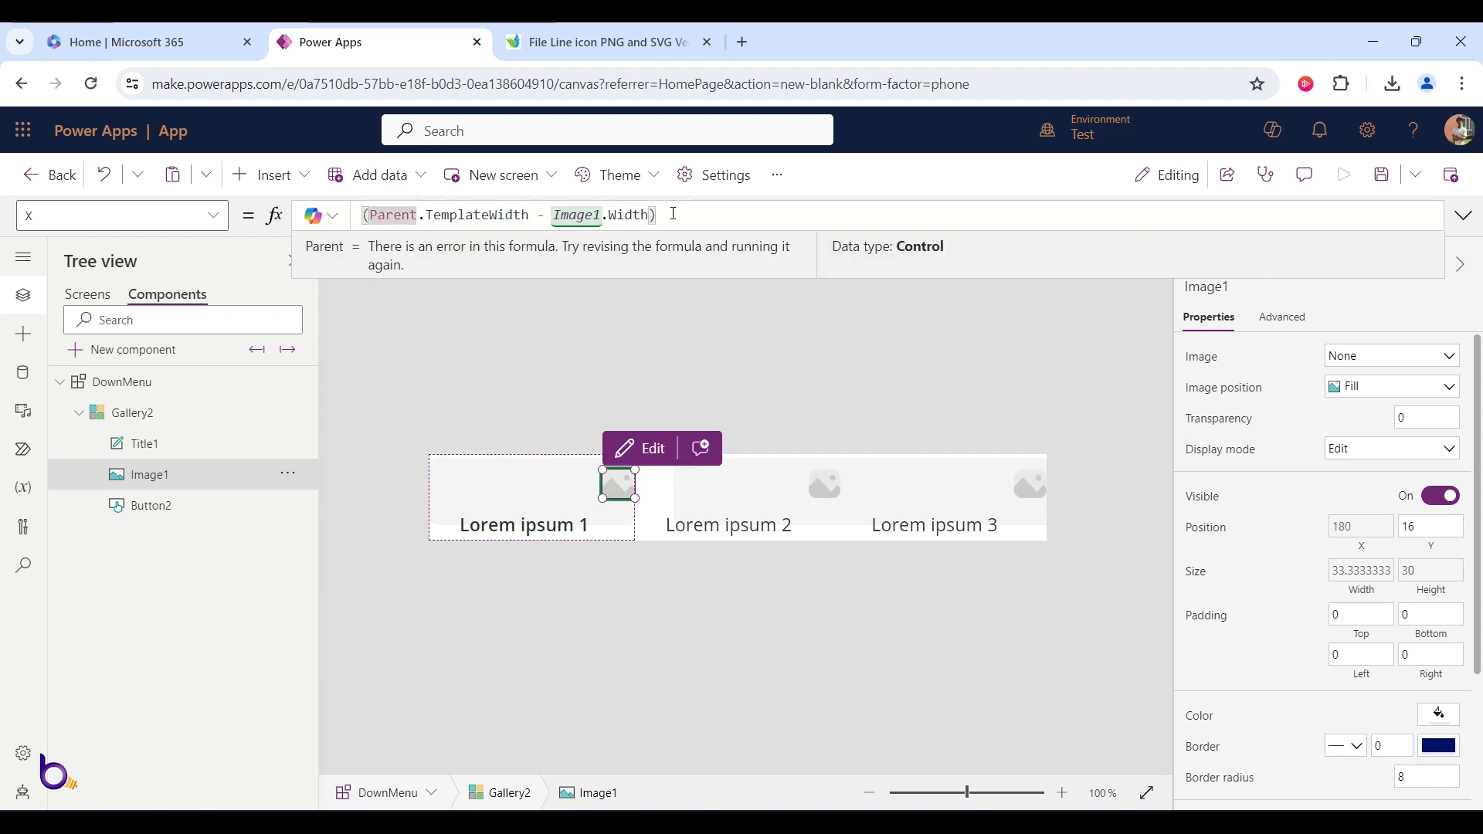
key("Right")
key("Right")
key("Right")
key("Right")
key("Right")
key("Right")
key("Right")
key("Right")
key("Right")
key("Right")
key("Right")
key("Right")
key("Right")
key("Right")
key("Right")
key("Right")
key("Right")
key("End")
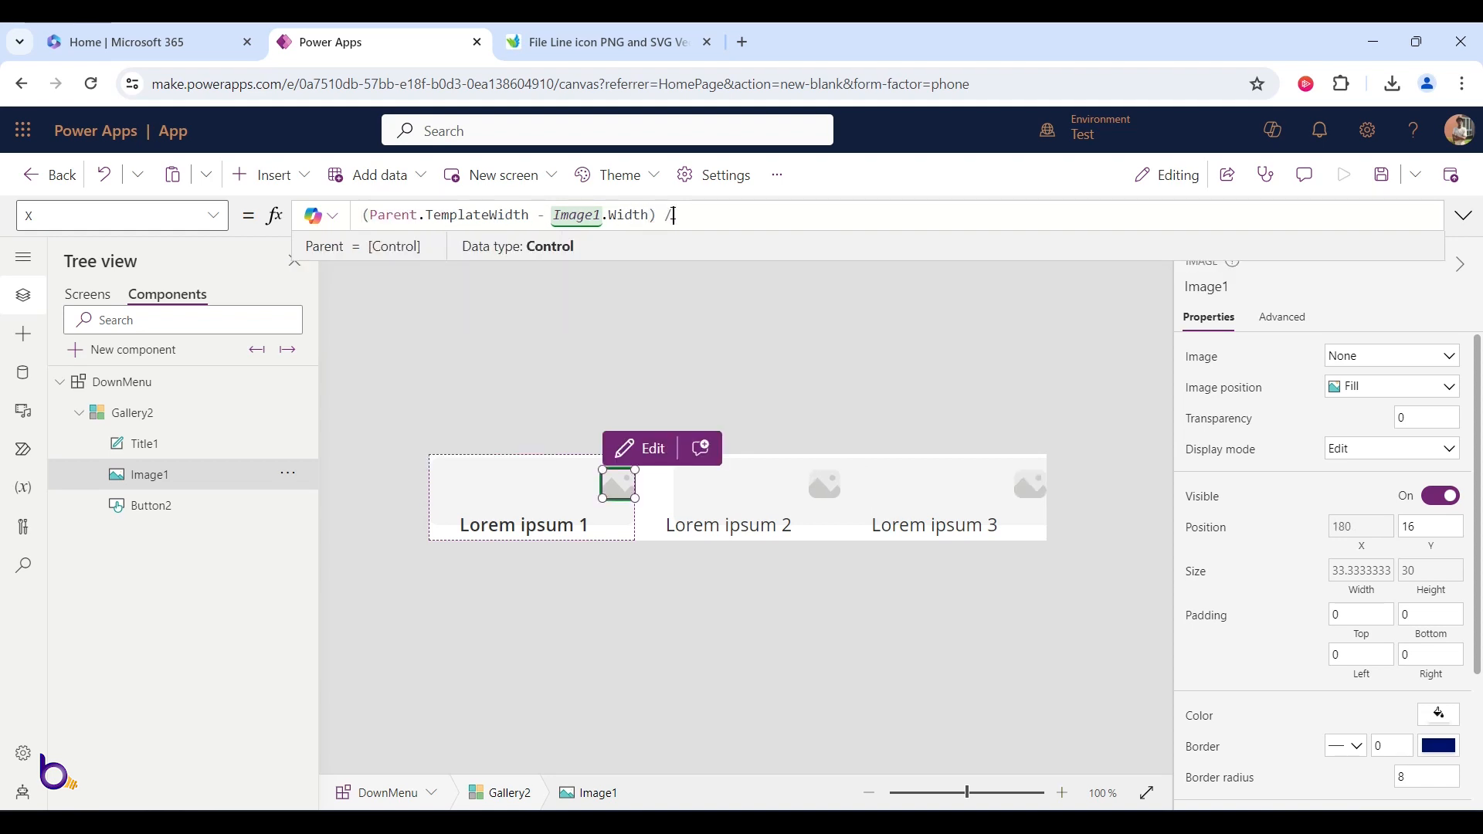
type("/2")
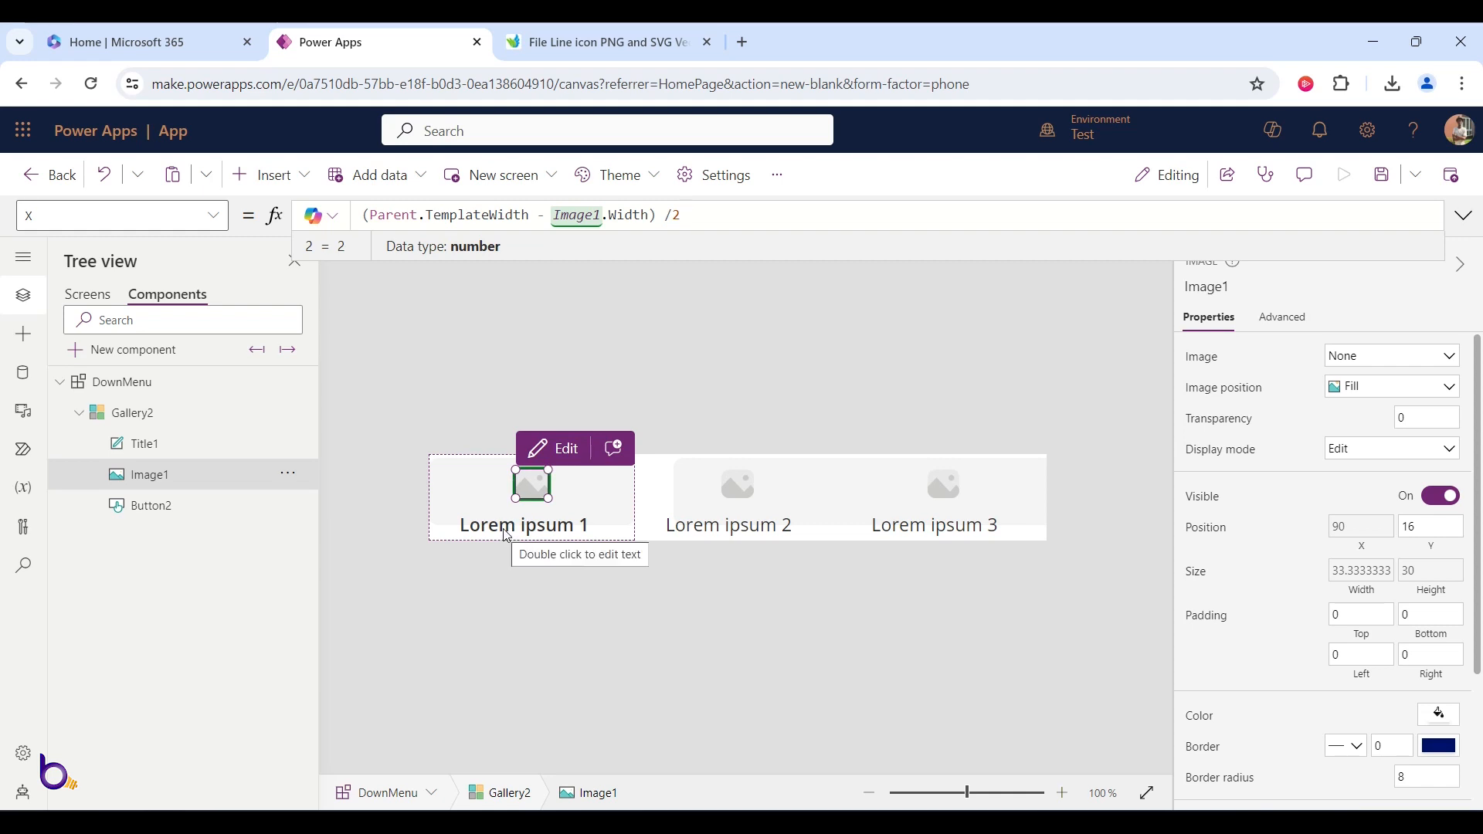
- Place Button2 at Y position 0 in the gallery template and set its height to 74
left_click(445, 483)
left_click(454, 482)
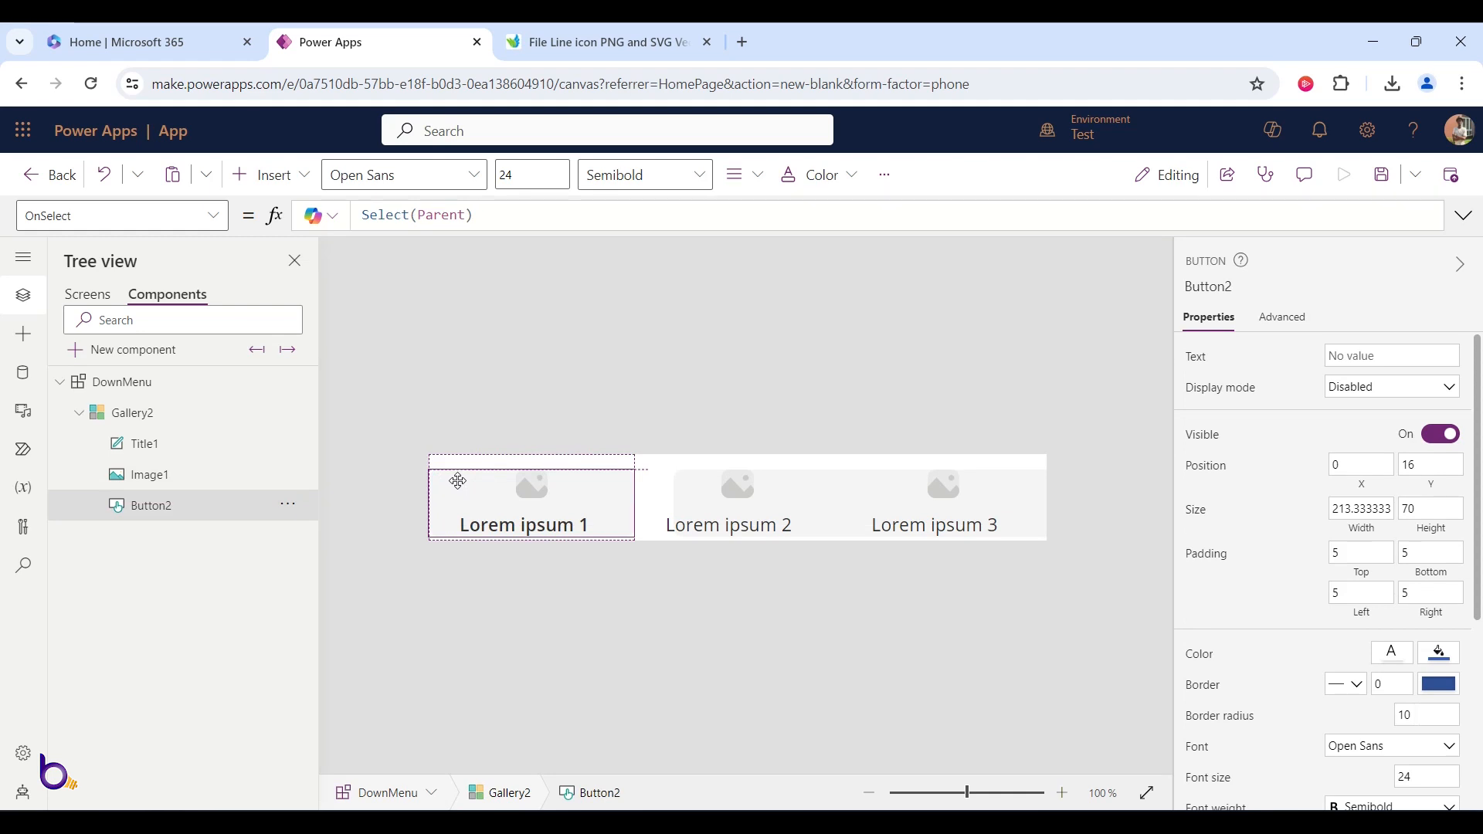
left_click_drag(458, 474, 456, 473)
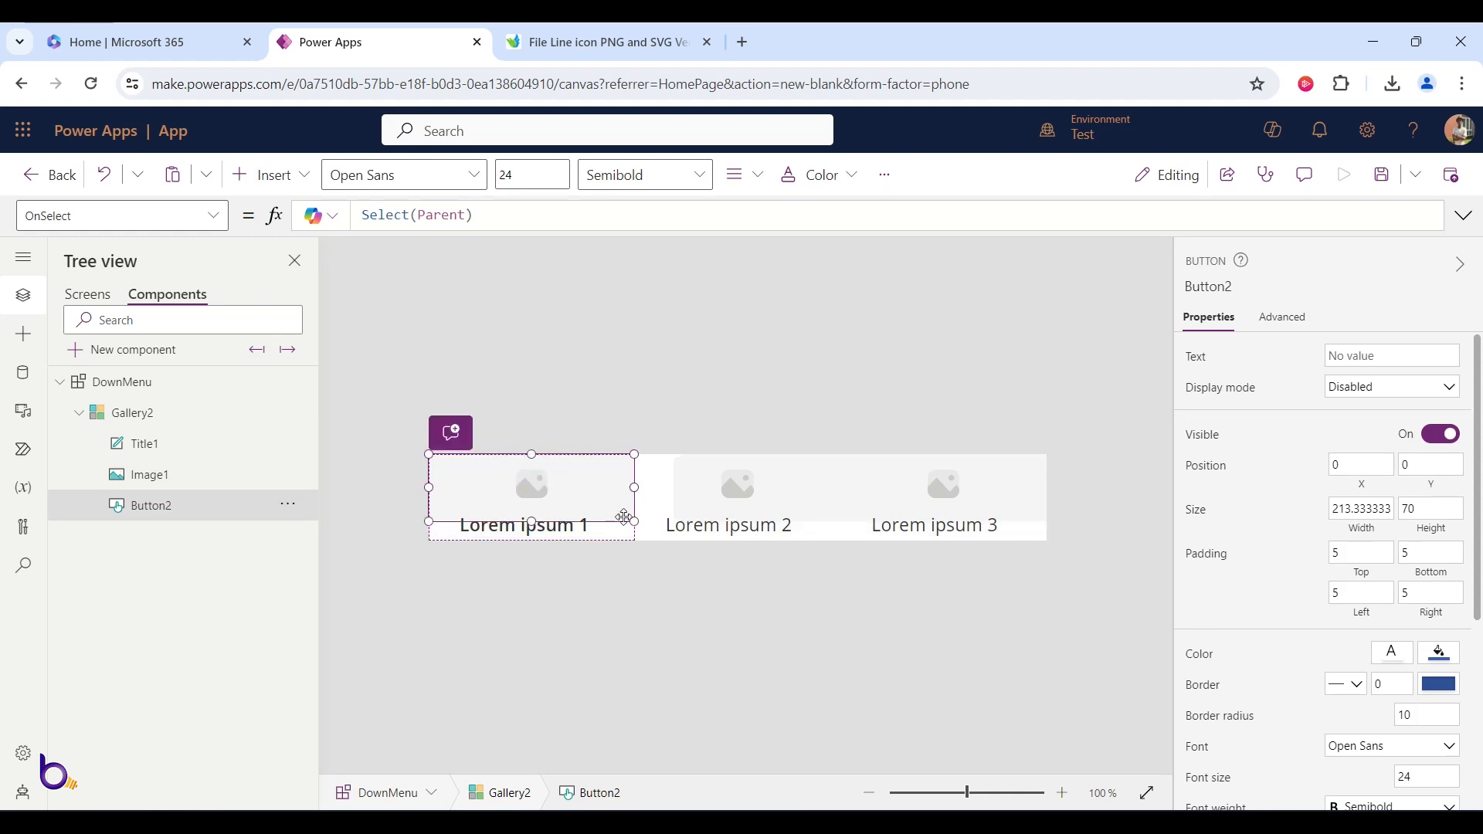
left_click(458, 486)
left_click(1407, 508)
type("74")
key("Tab")
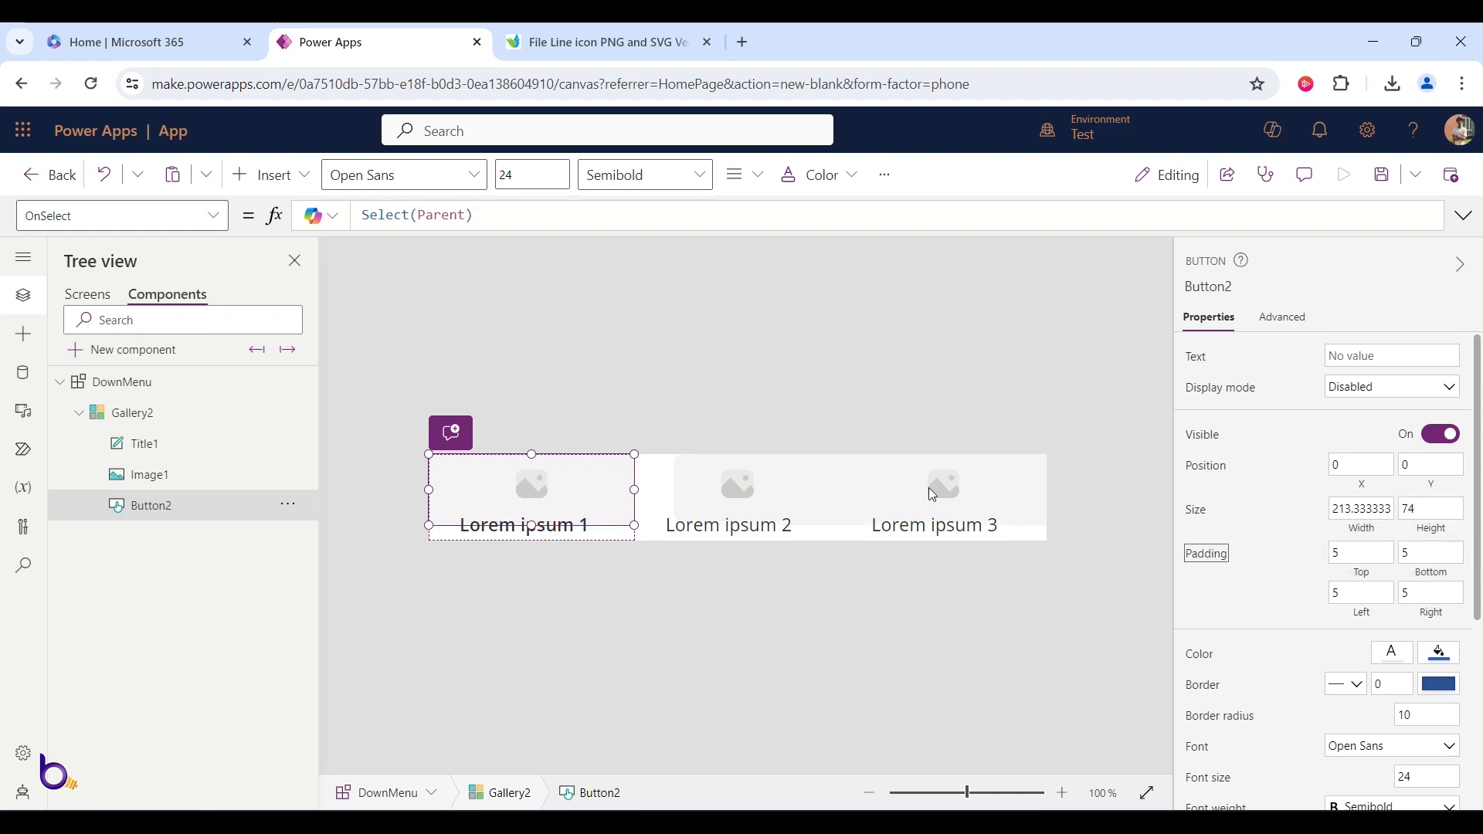
- Set Button2's height to 80 and move it to Y position 7 in the gallery template
left_click_drag(457, 487, 458, 497)
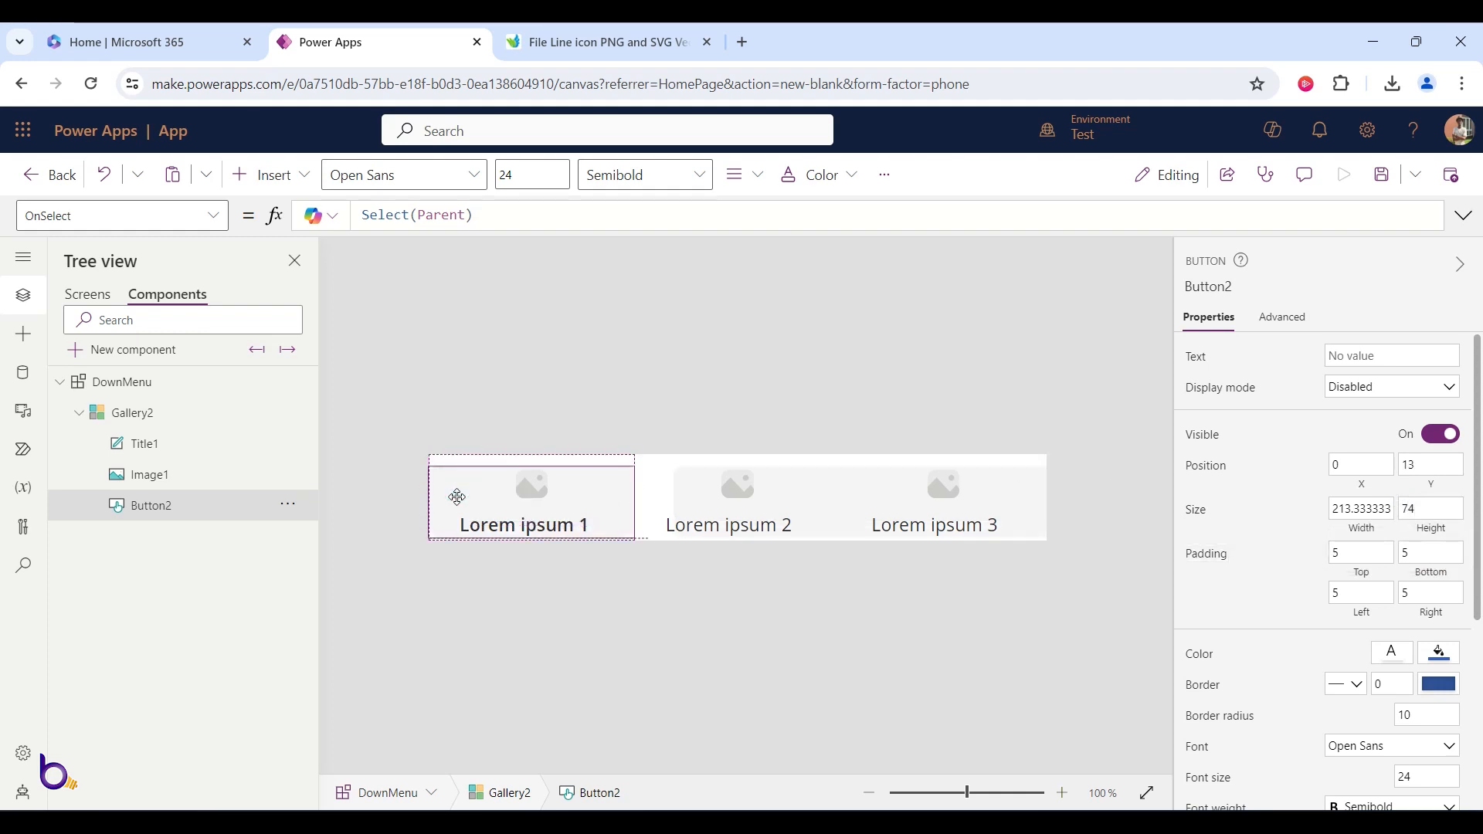
left_click(457, 497)
double_click(1413, 512)
type("80")
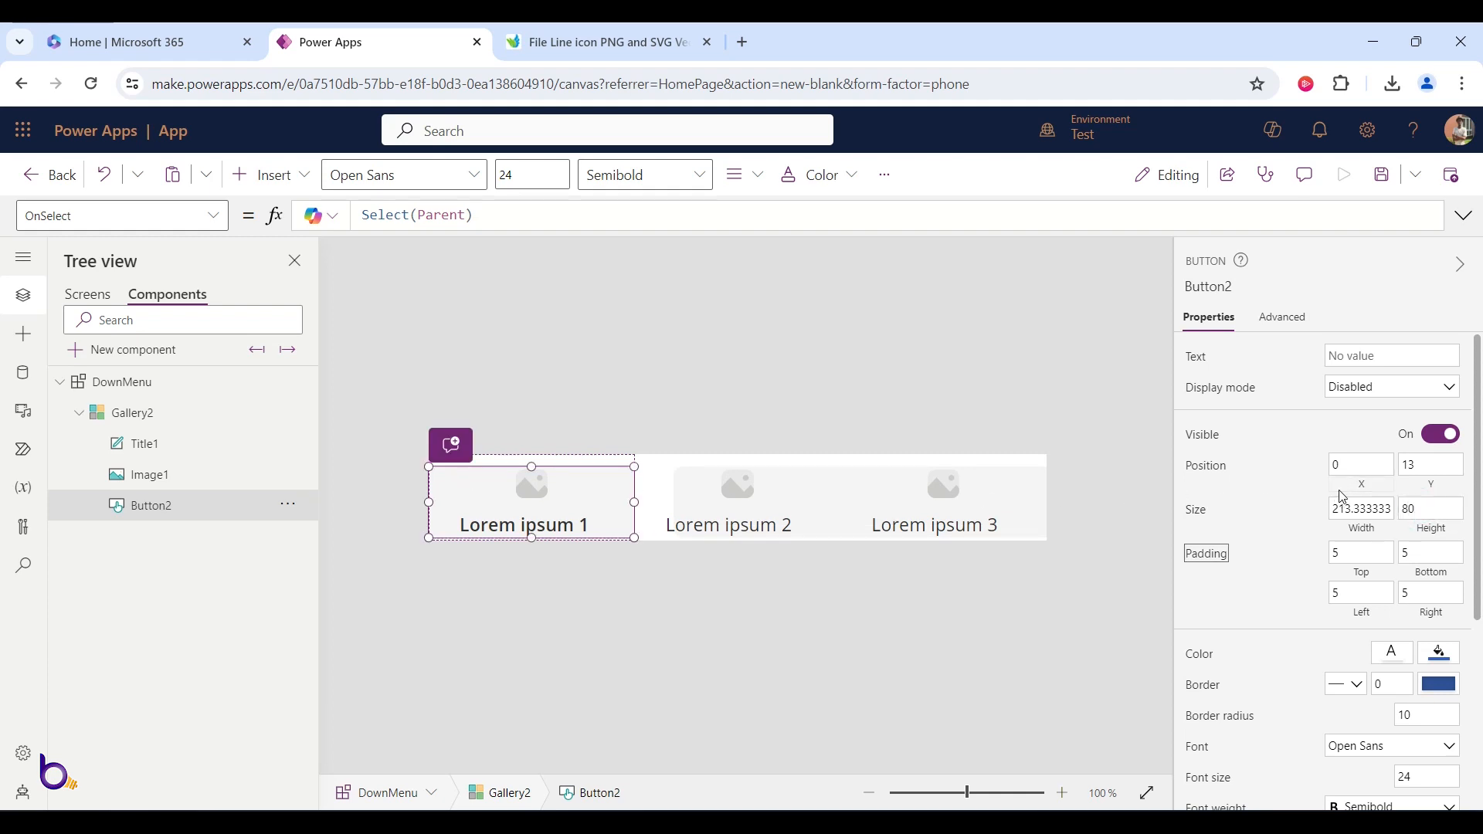
left_click_drag(464, 503, 465, 490)
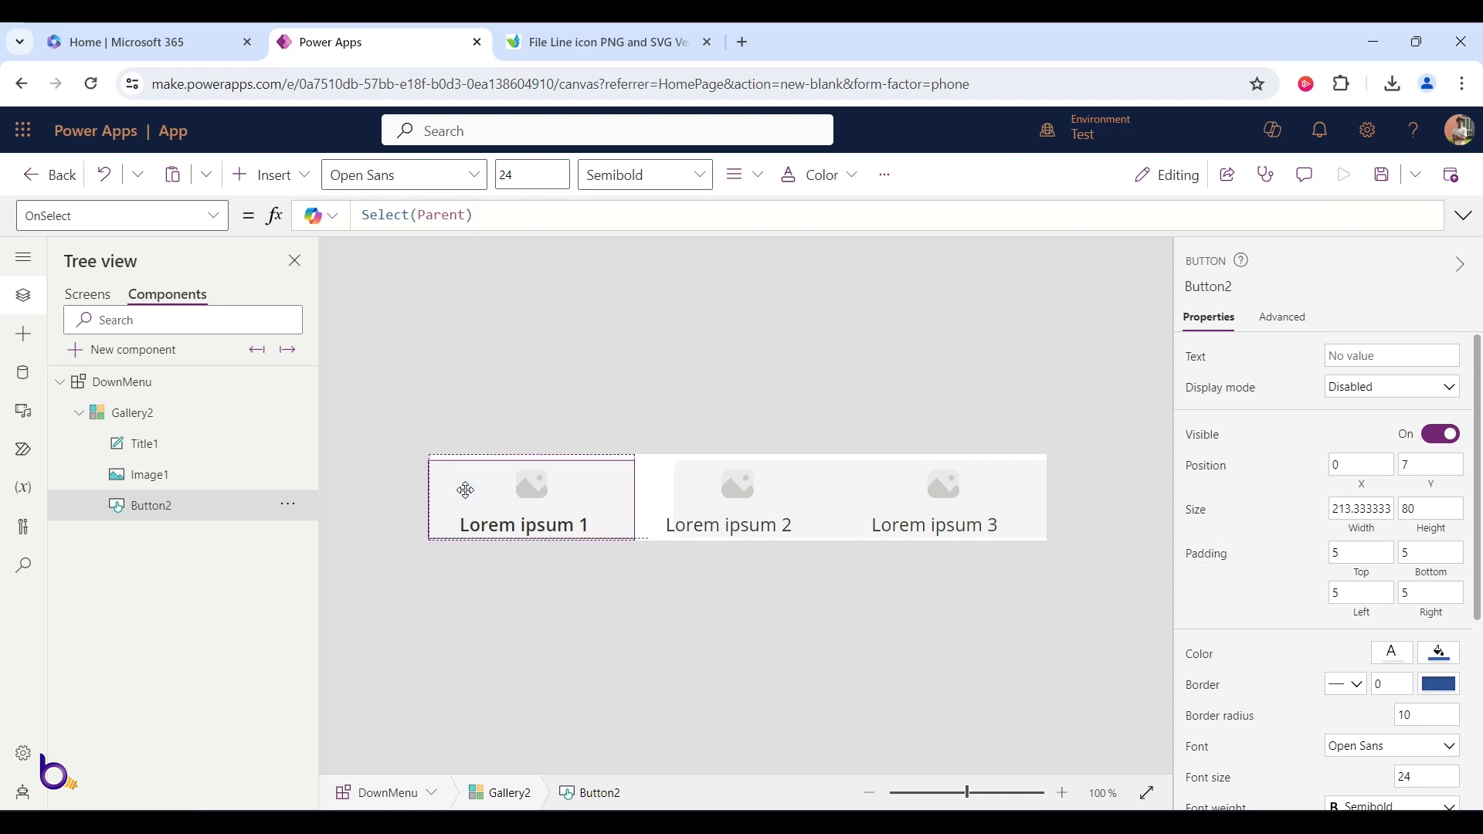
left_click_drag(465, 490, 472, 489)
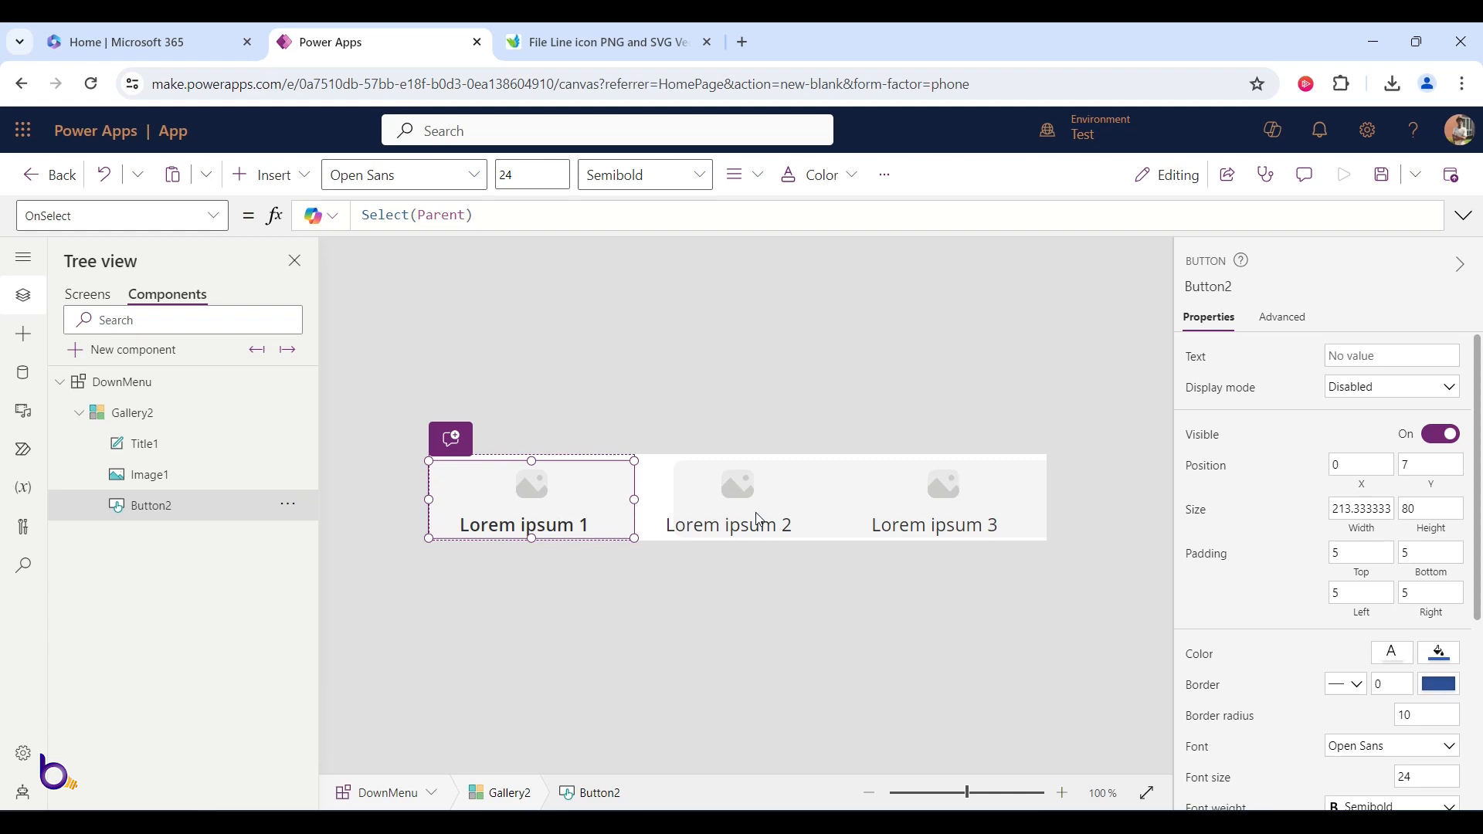
- Set Button2's Width formula to 180 and move the button to X position 16 in the gallery template
left_click(453, 494)
left_click(214, 216)
scroll(124, 464, "down", 15)
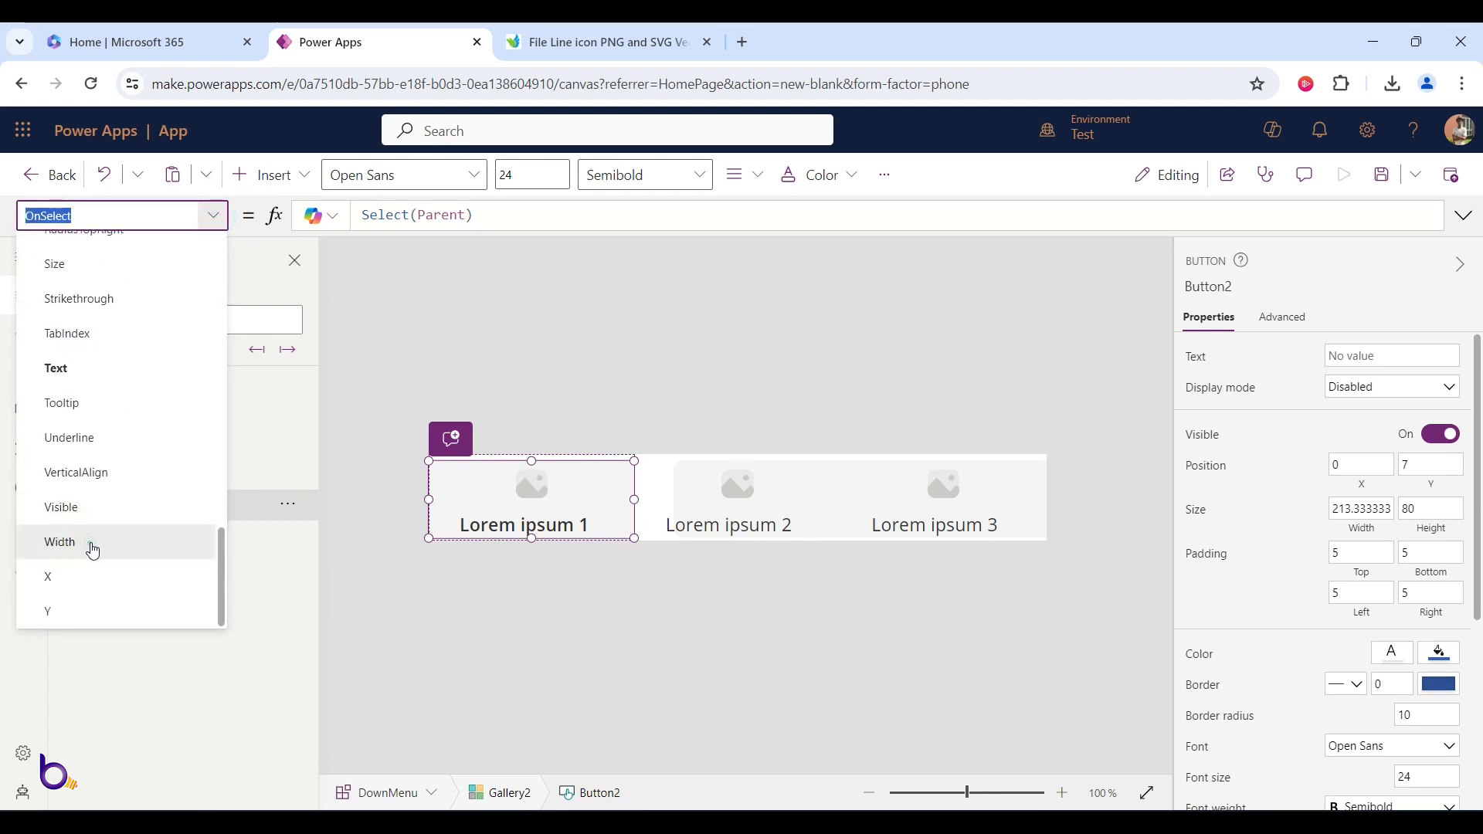
left_click(91, 543)
left_click_drag(429, 222, 310, 218)
type("180")
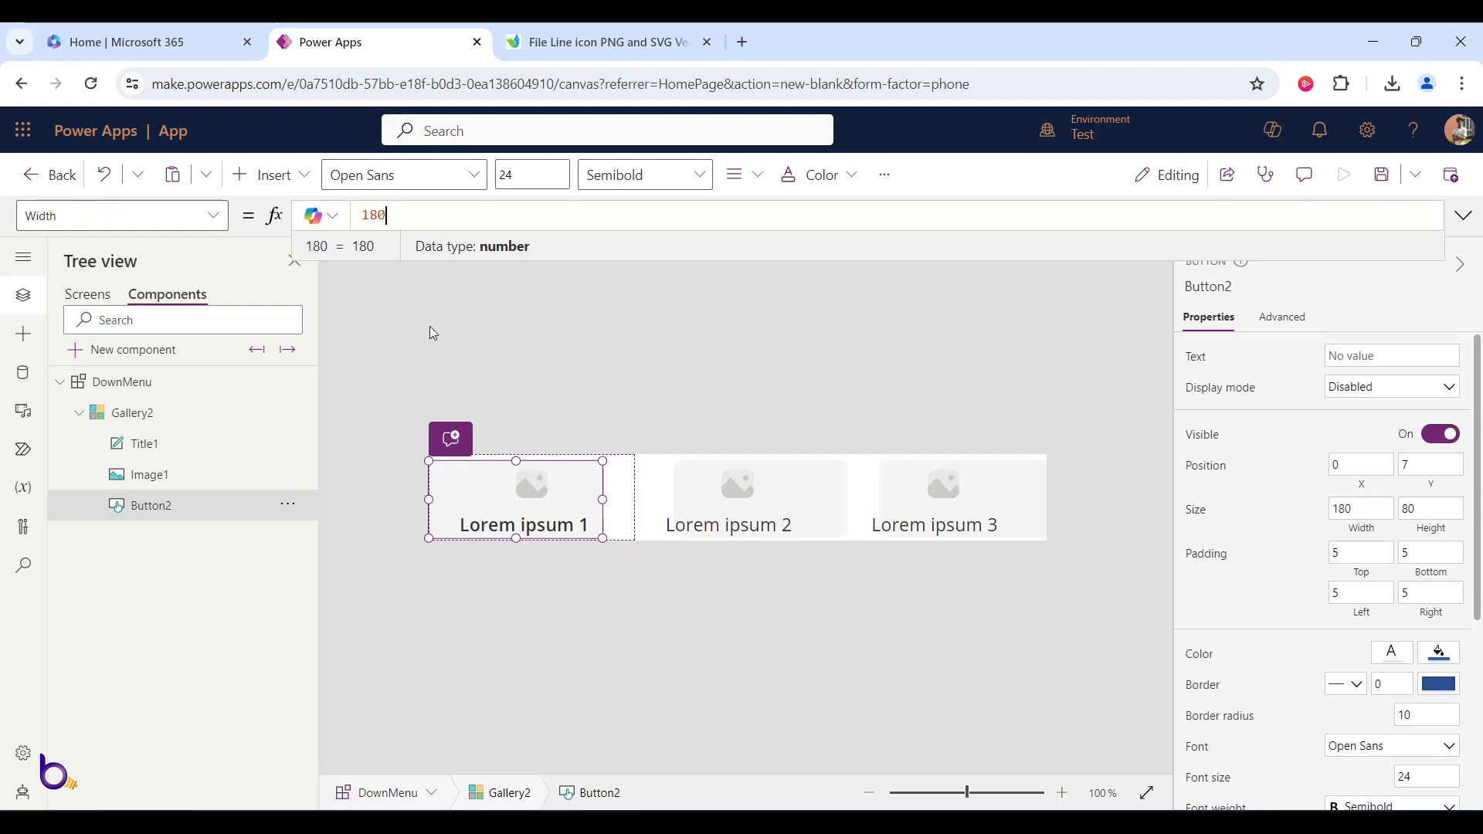
left_click(488, 495)
left_click_drag(464, 490, 476, 489)
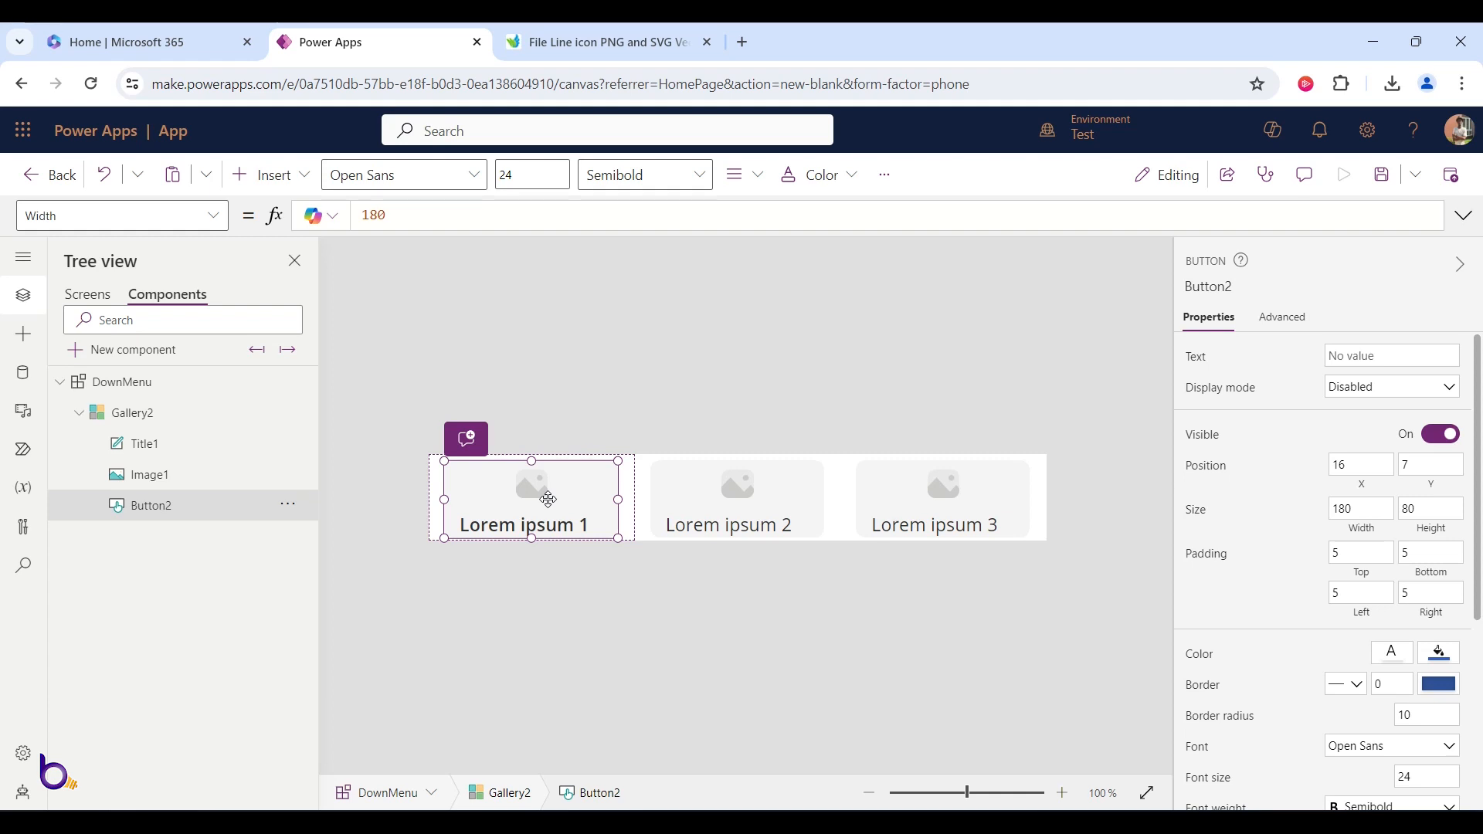
- Create an input custom property MenuItems on the DownMenu component, with description "Menu Items" and data type Table
left_click(144, 396)
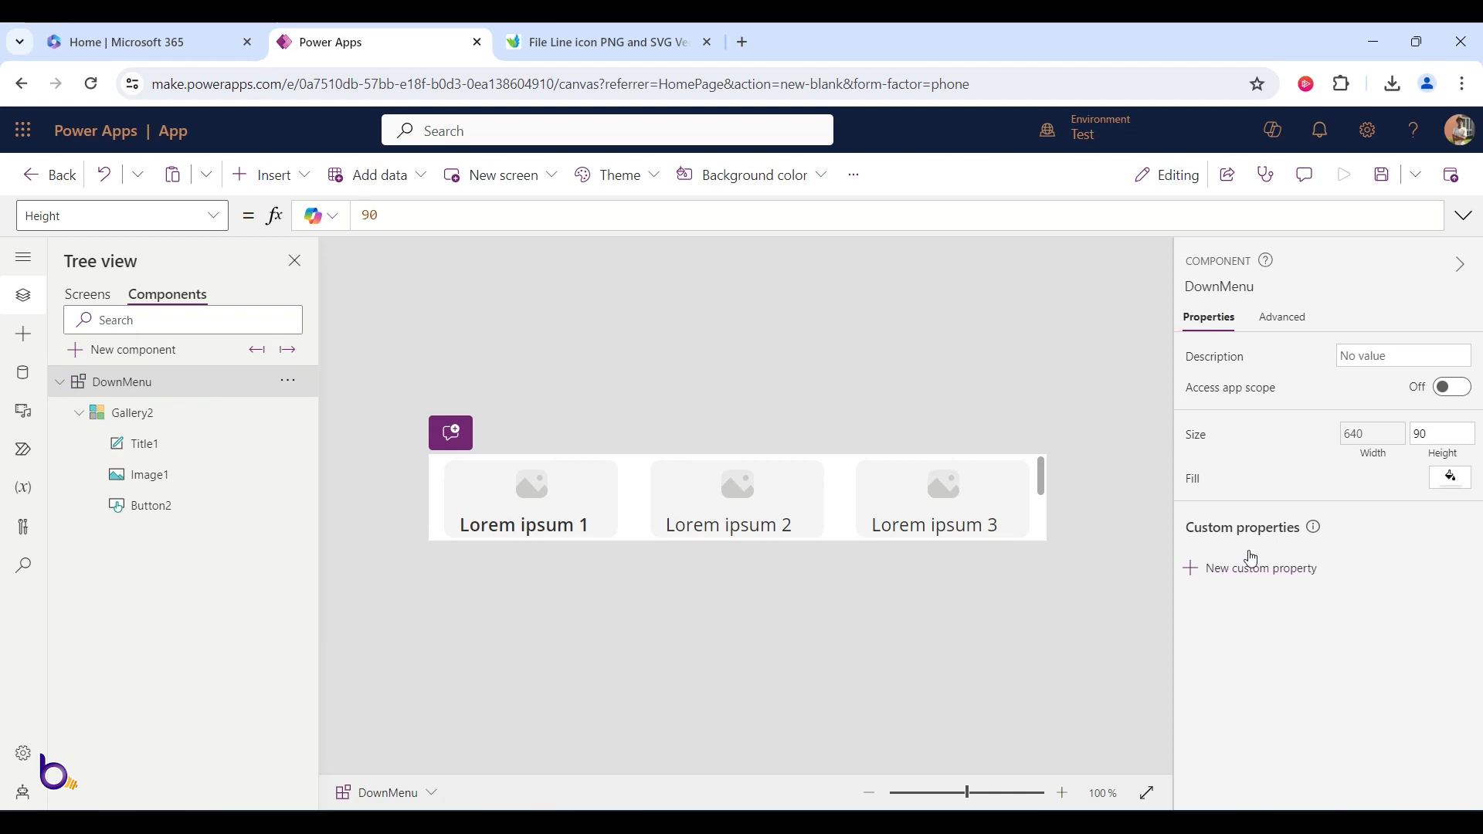
left_click(1260, 572)
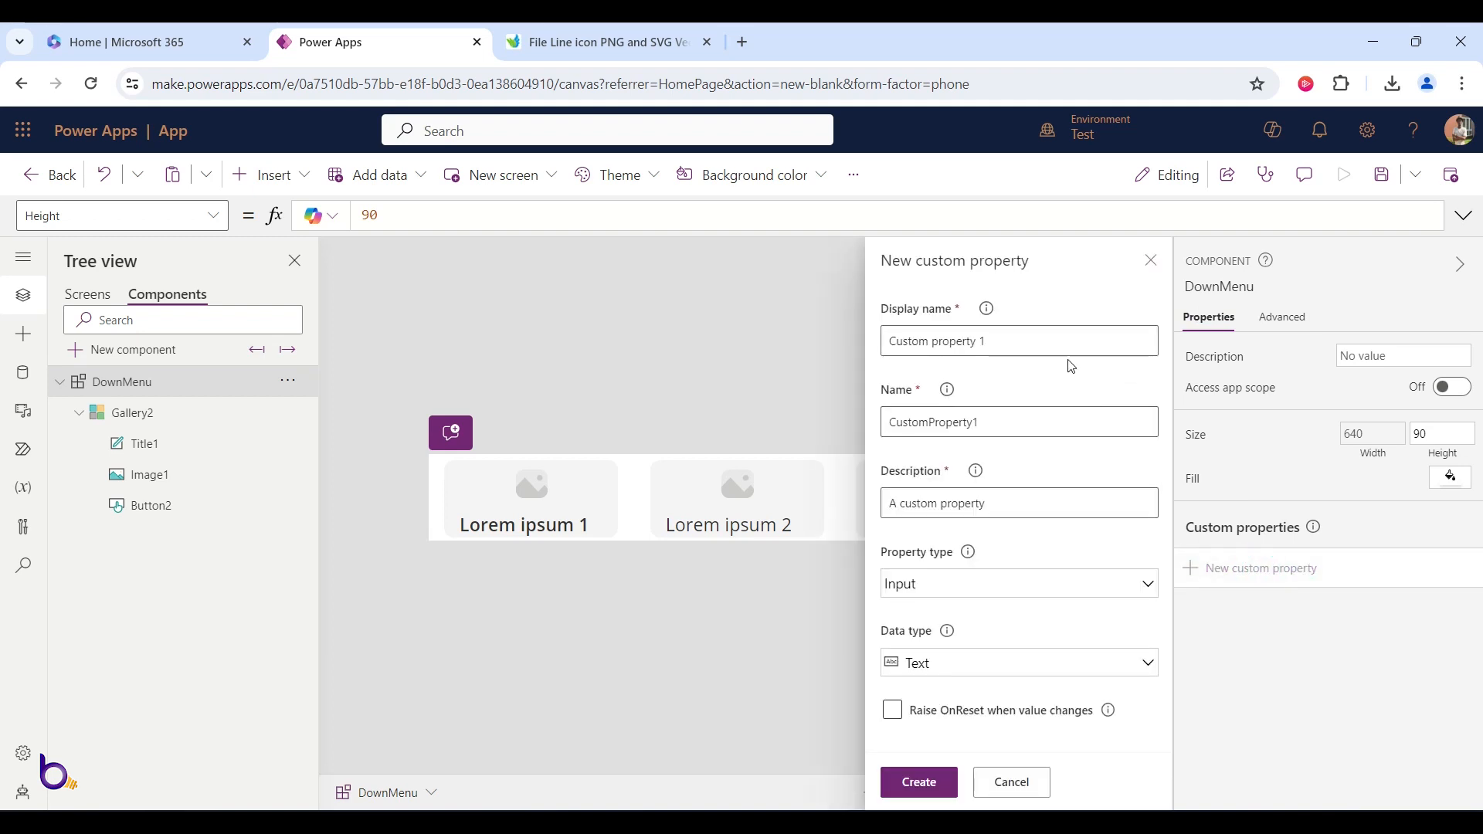
left_click_drag(992, 341, 825, 334)
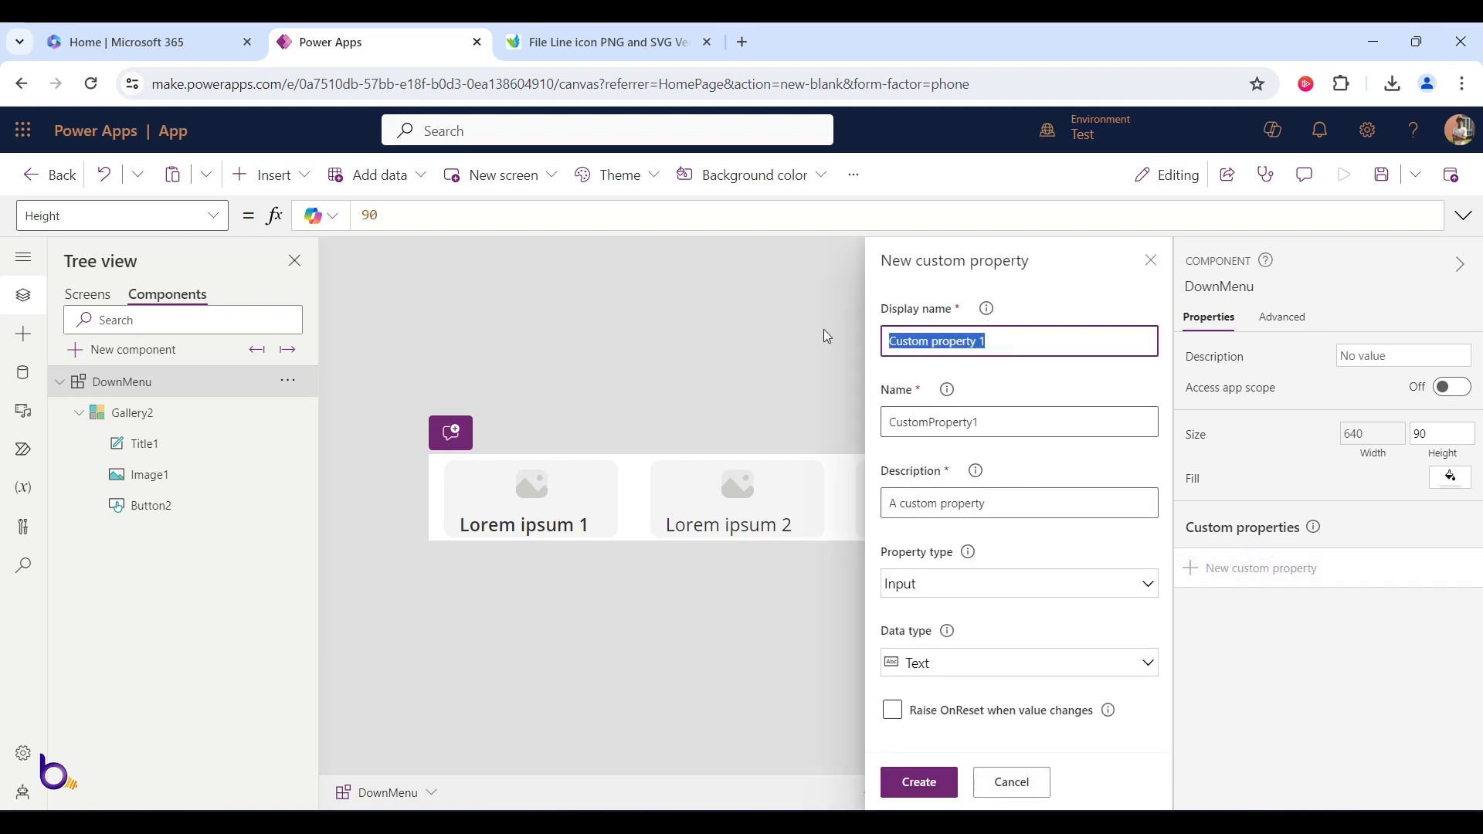
type("Menu")
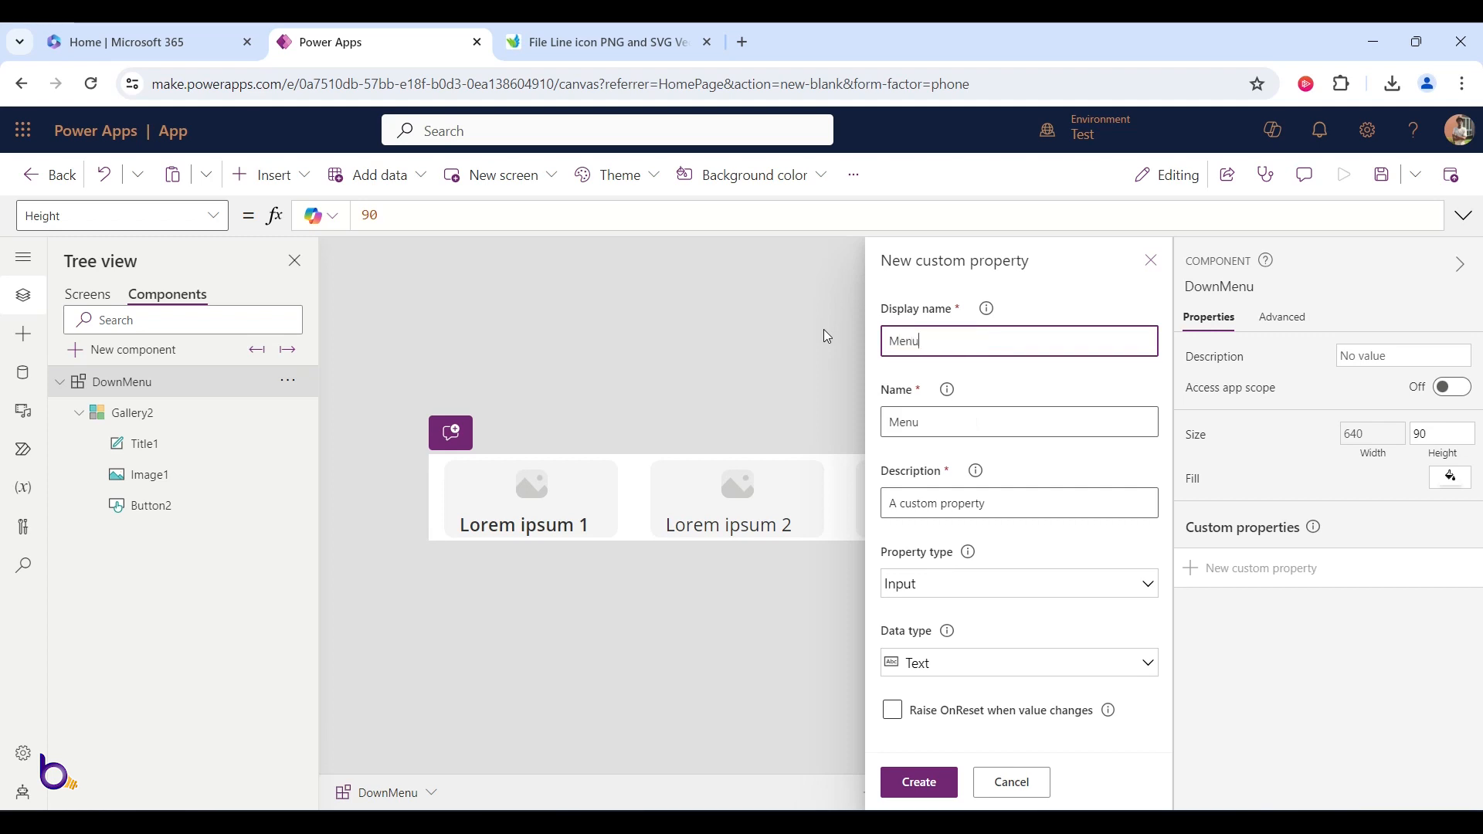
type("Items")
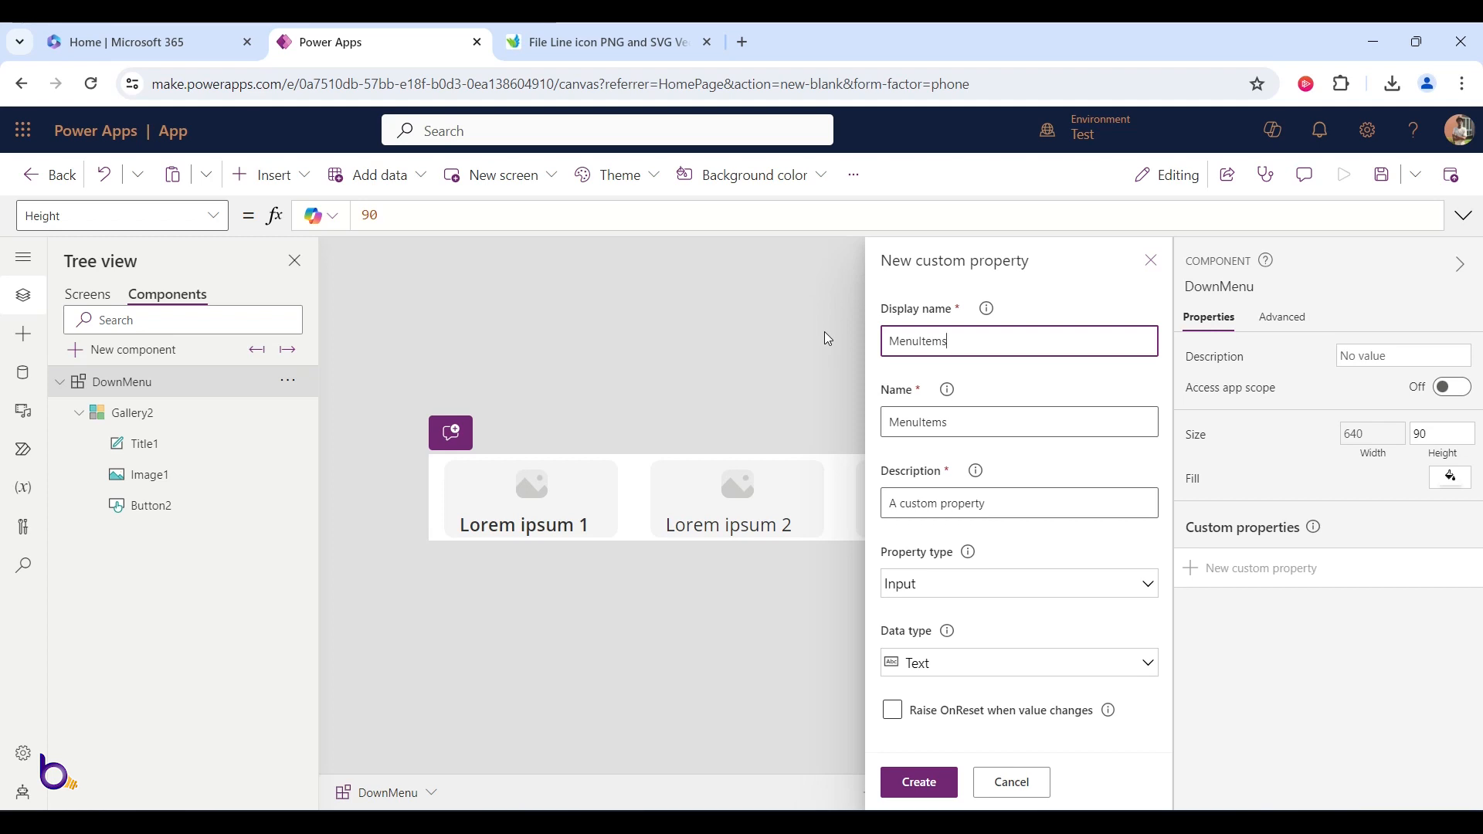
left_click_drag(1006, 506, 872, 485)
type("M")
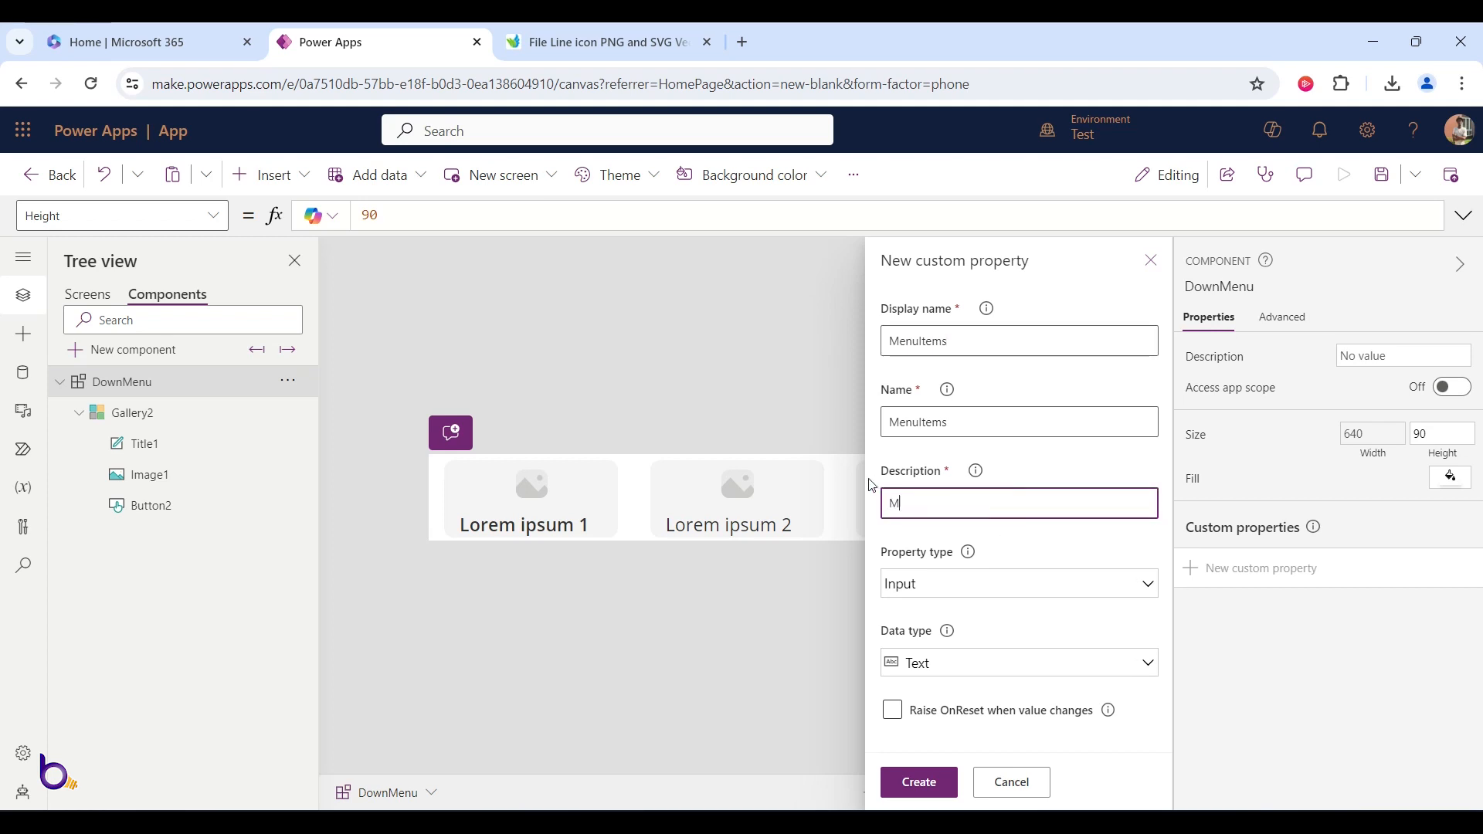
type("enu Items")
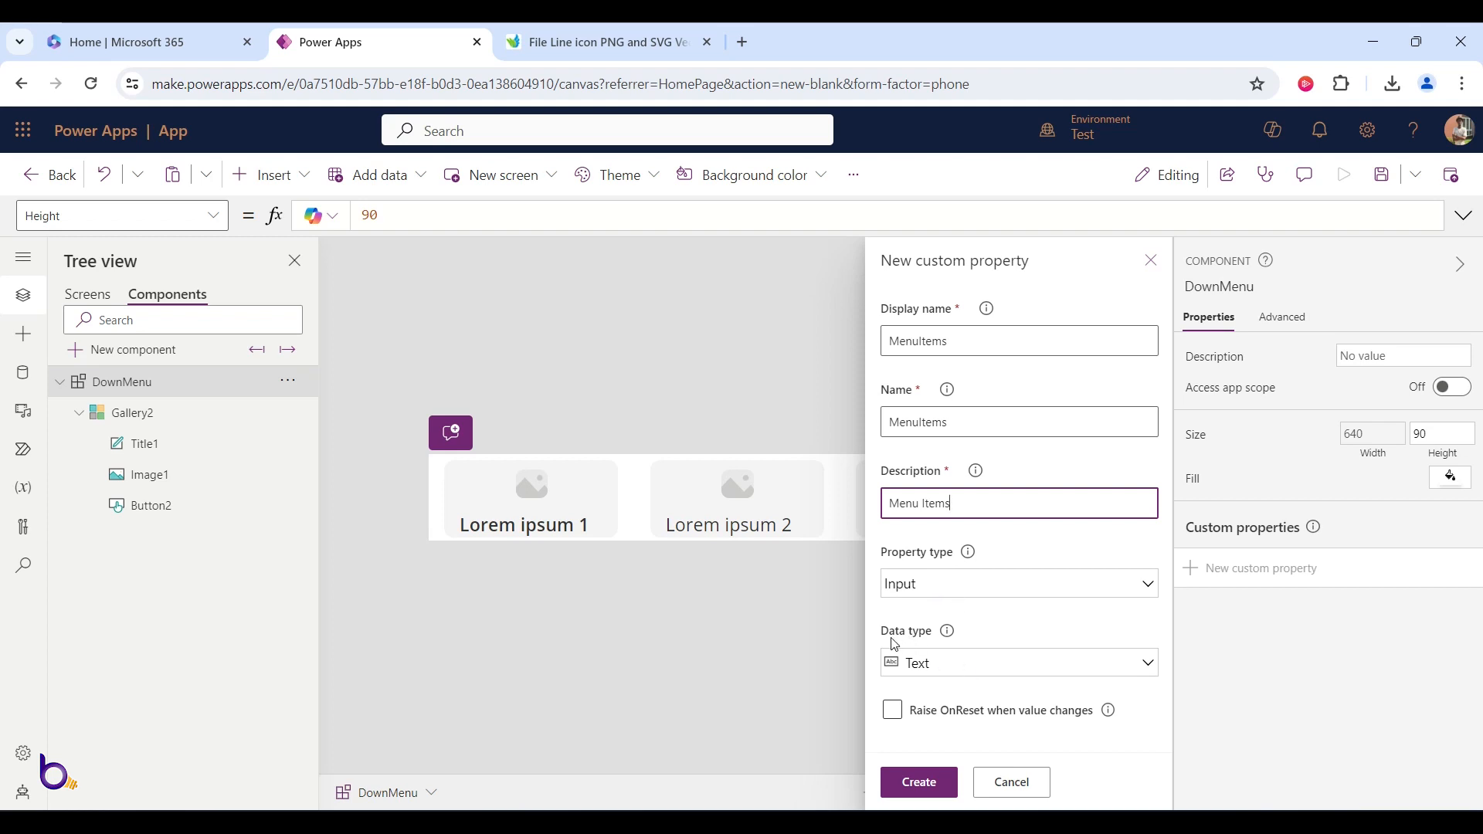
left_click(937, 662)
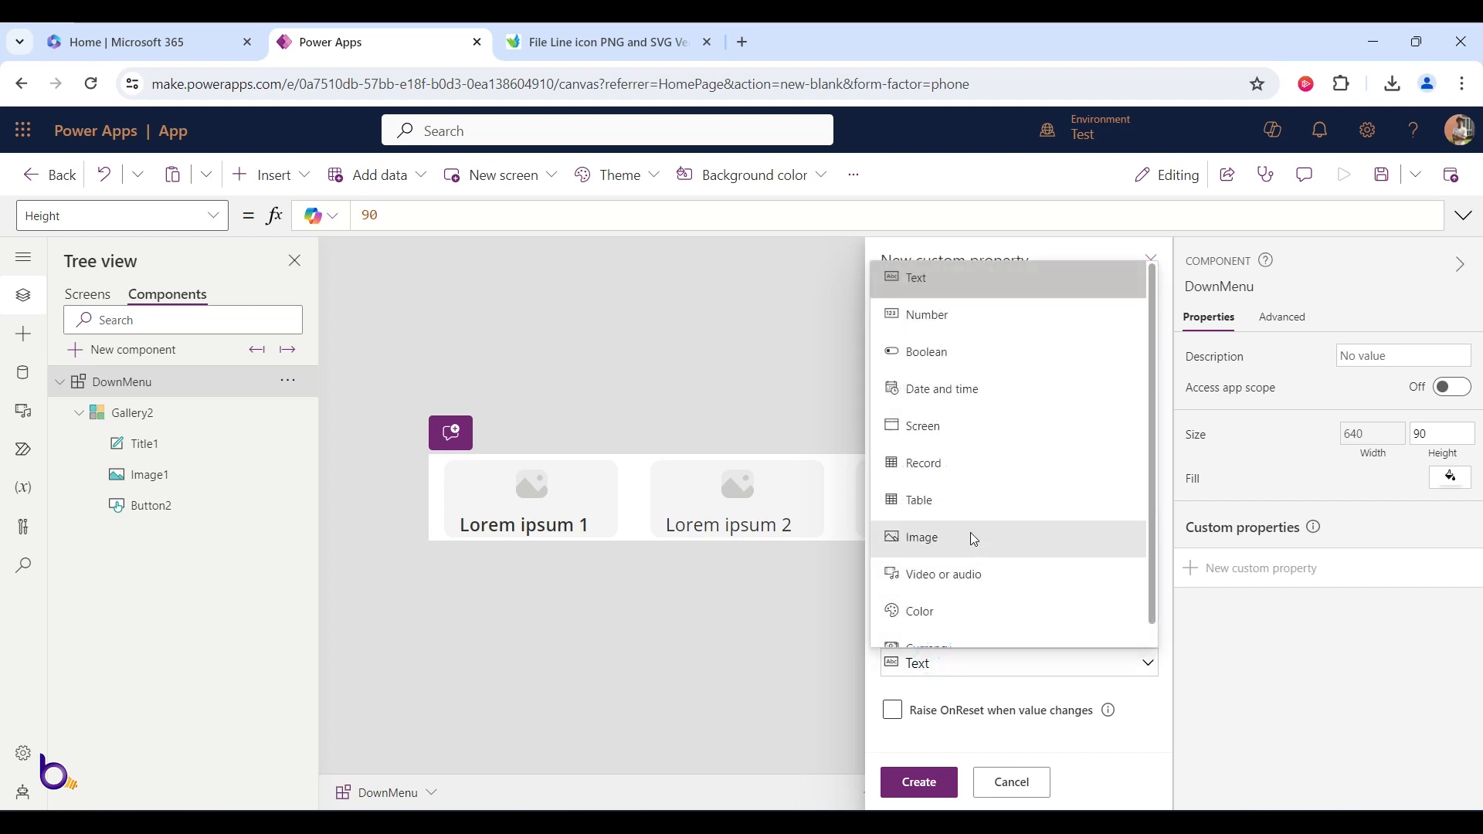
left_click(975, 493)
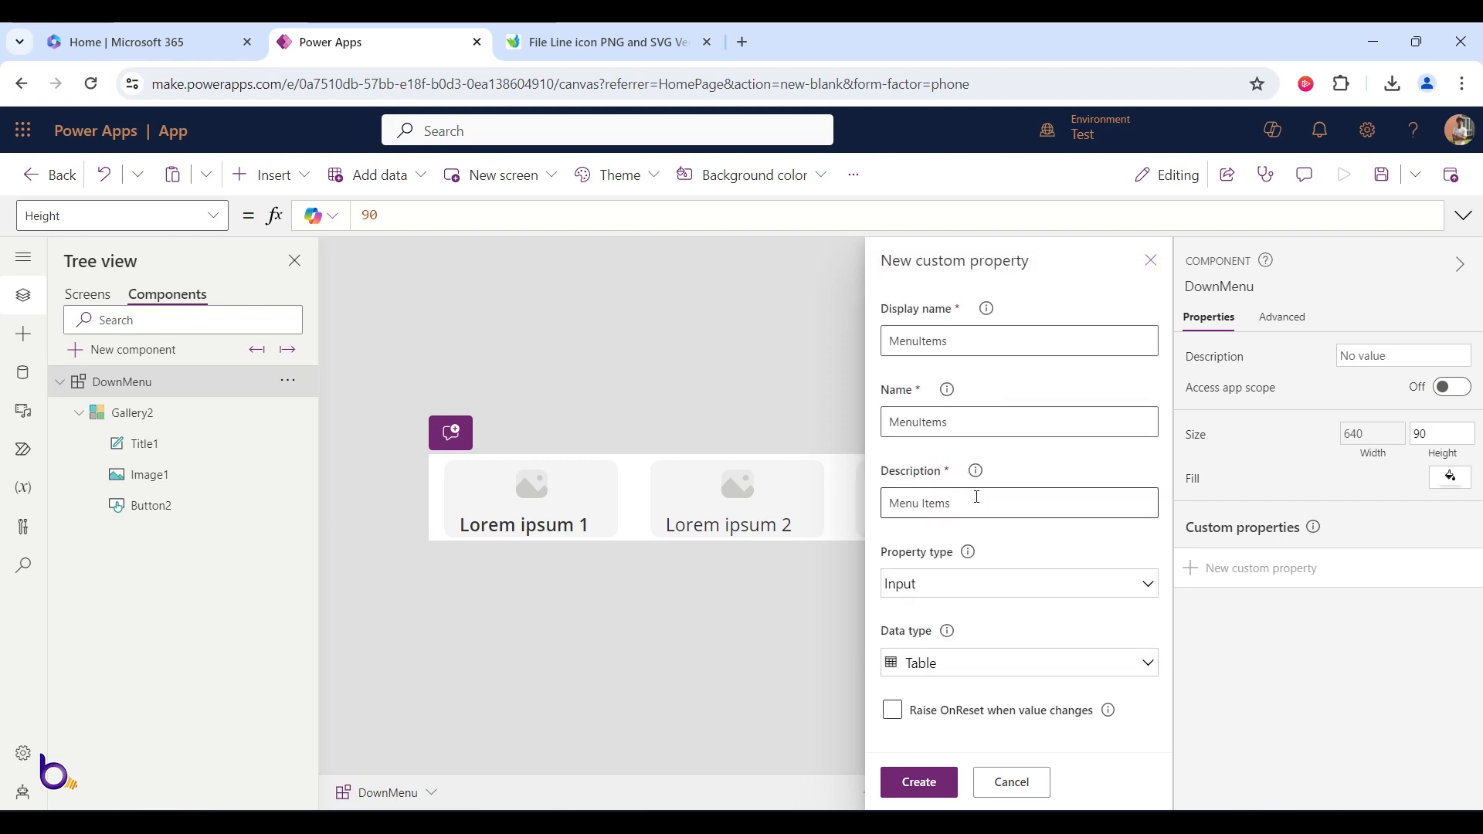
left_click(925, 779)
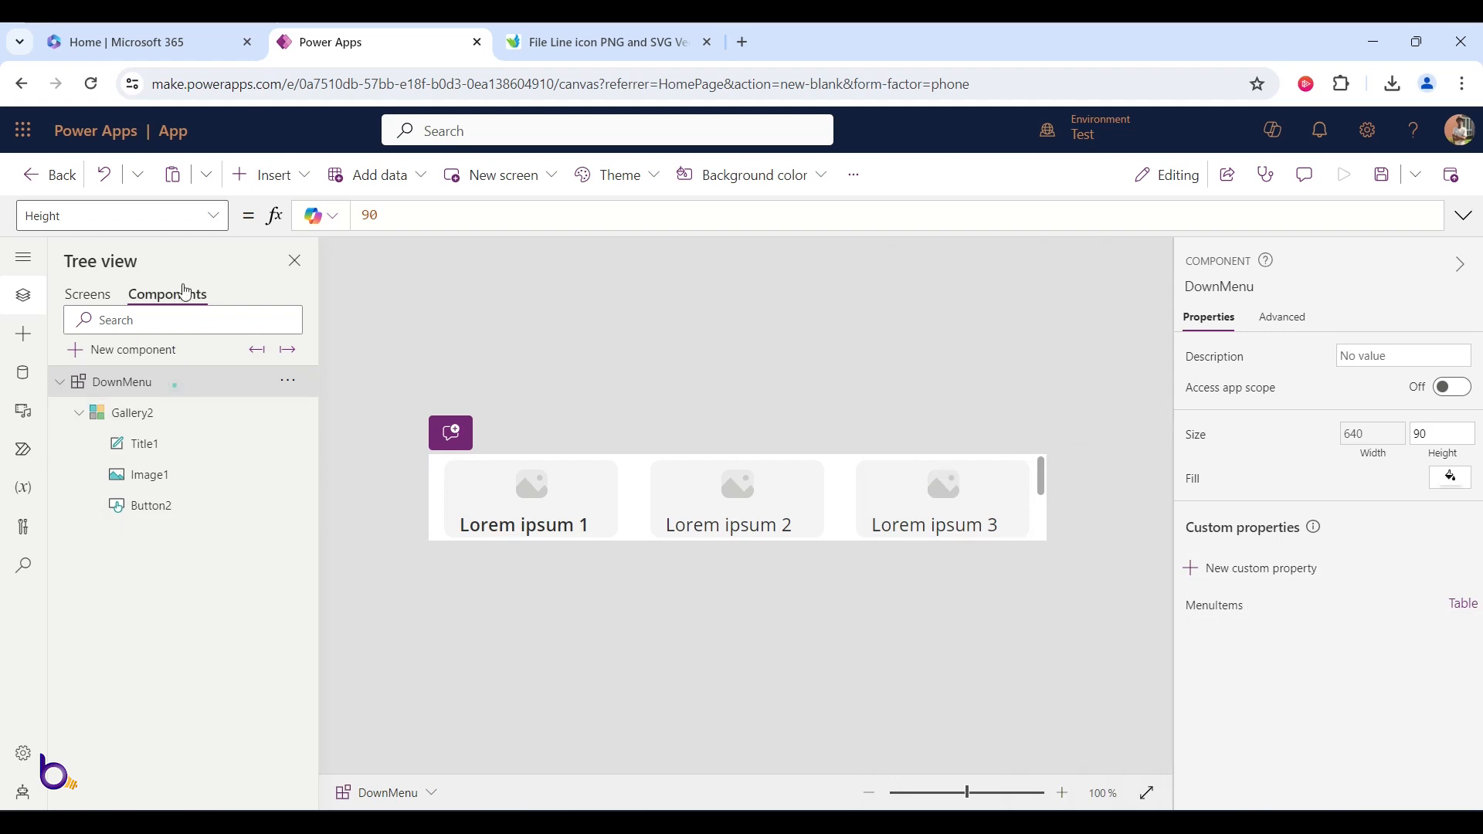
- Open DownMenu's MenuItems formula in the expanded editor and format its text across multiple lines
left_click(213, 216)
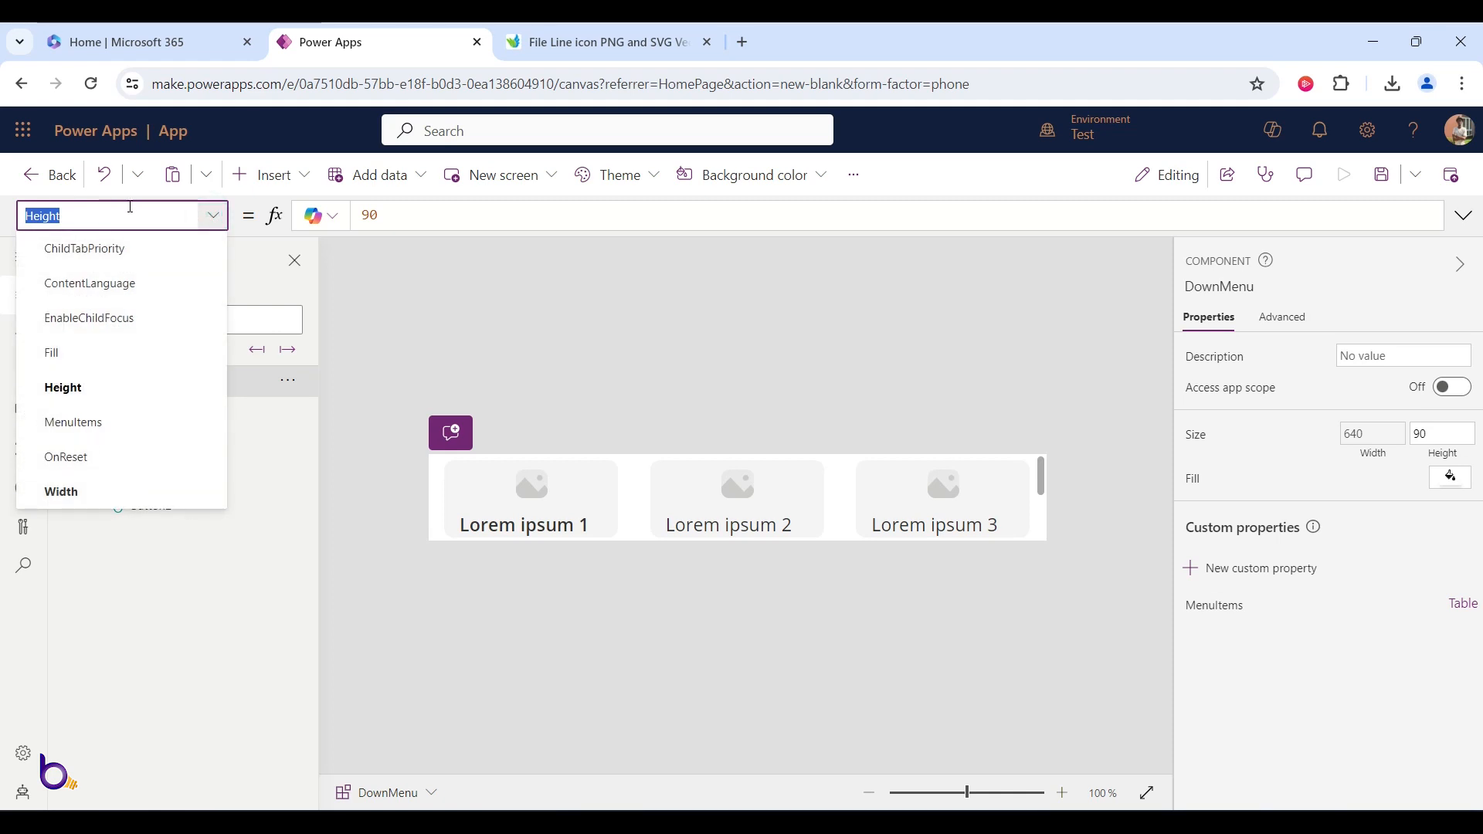
left_click(205, 216)
left_click(205, 215)
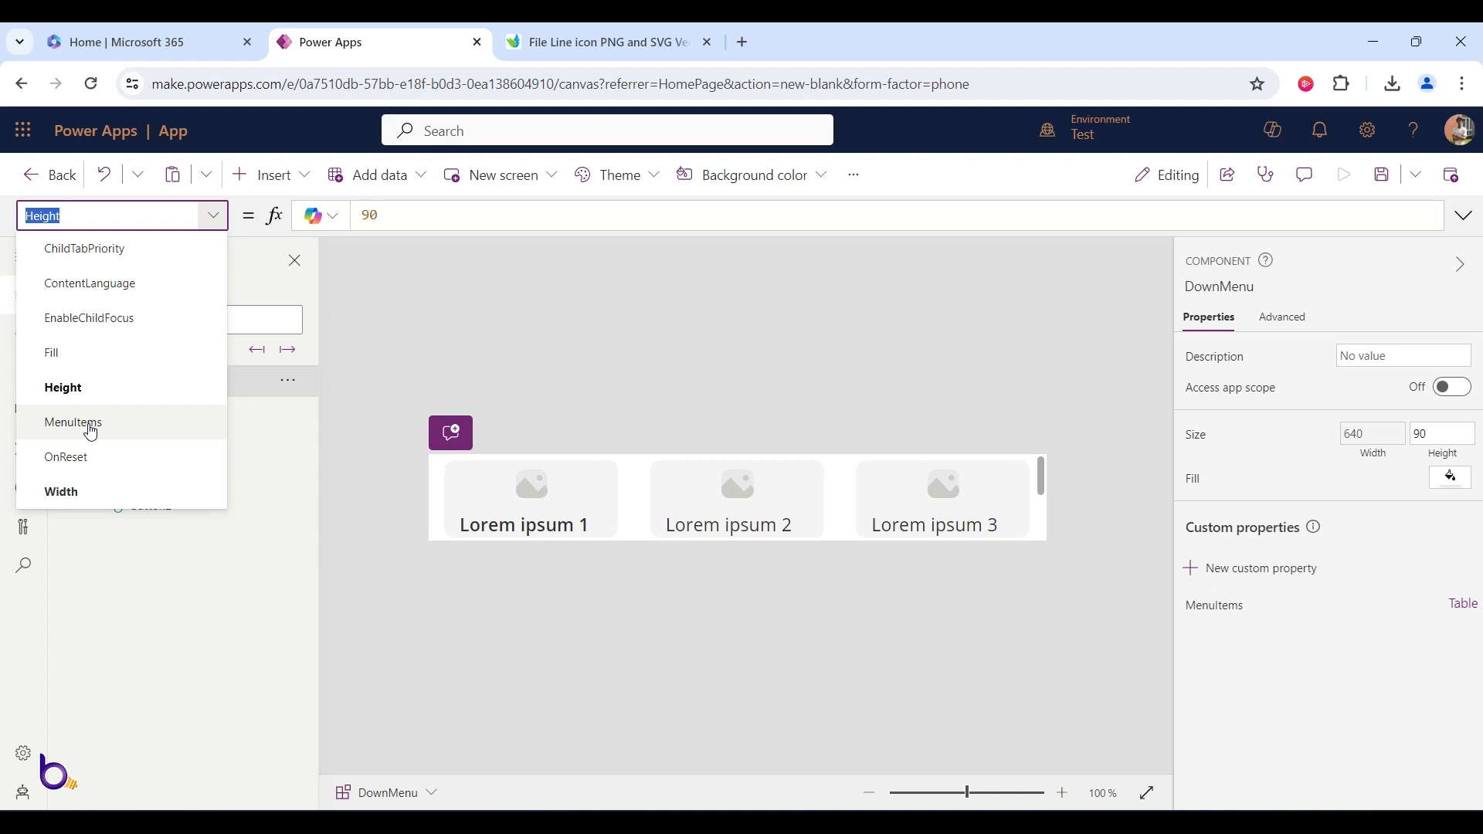
left_click(56, 428)
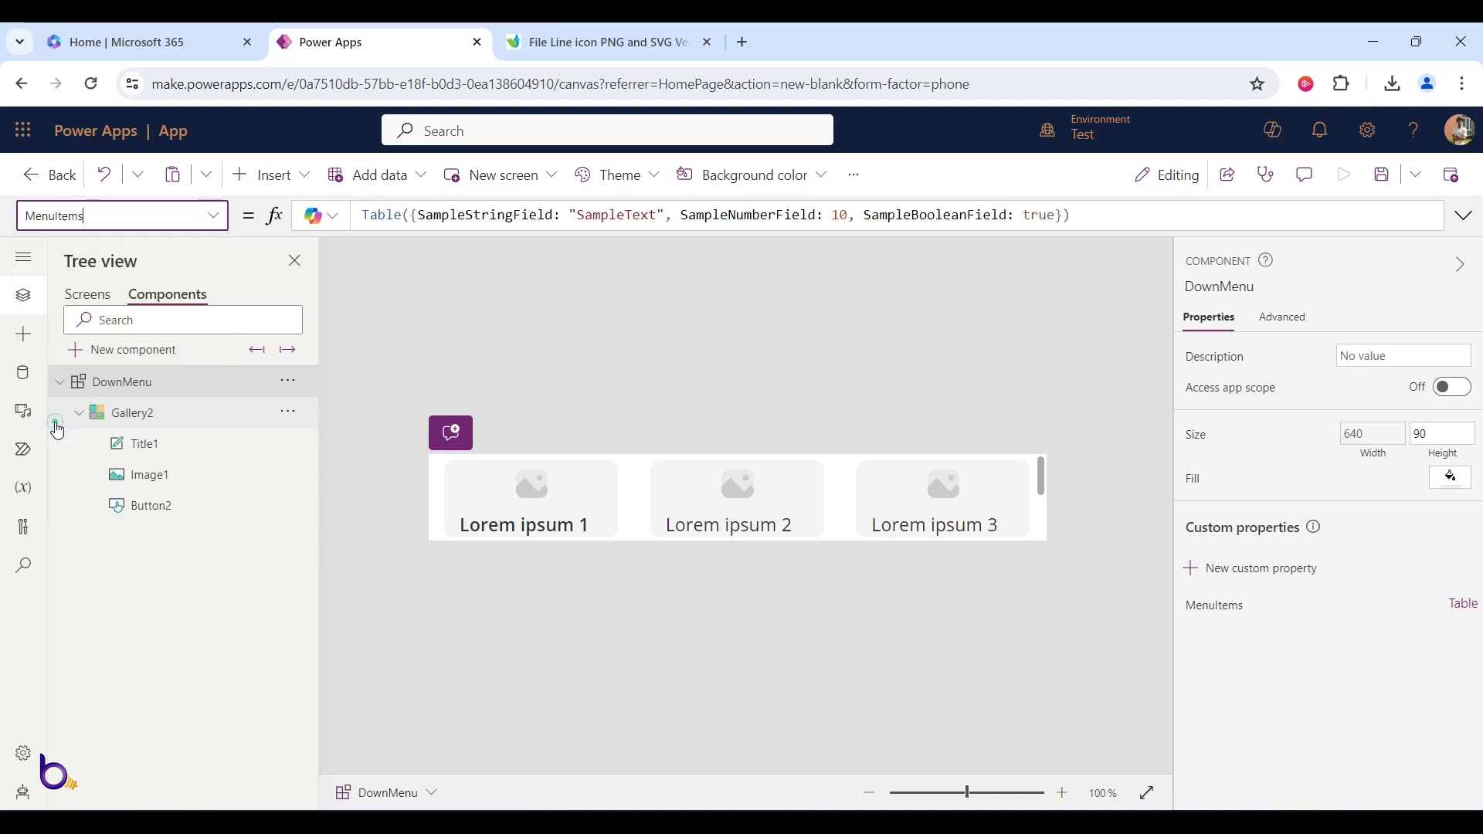
left_click(531, 225)
left_click(727, 270)
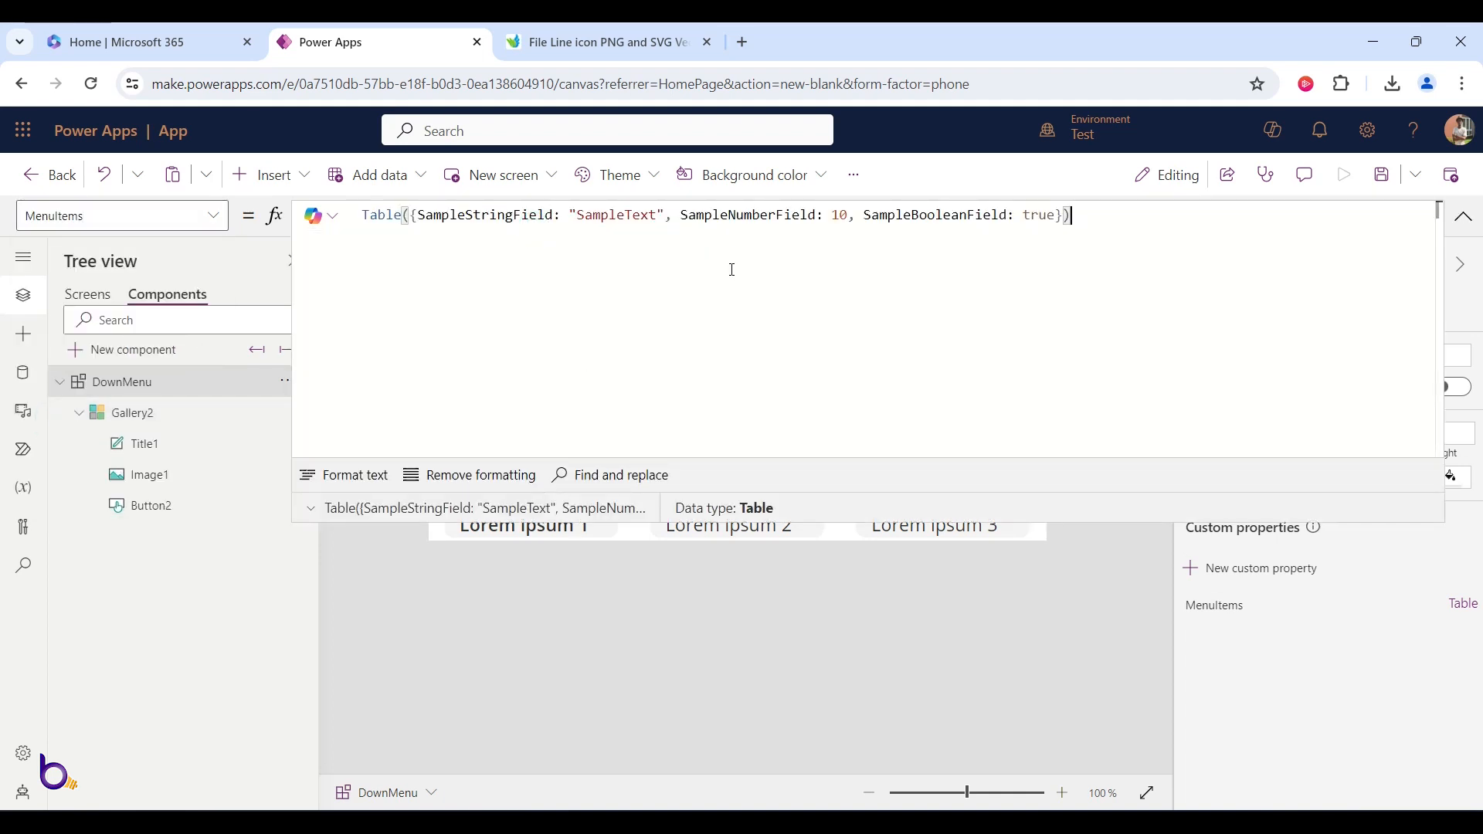
left_click(350, 475)
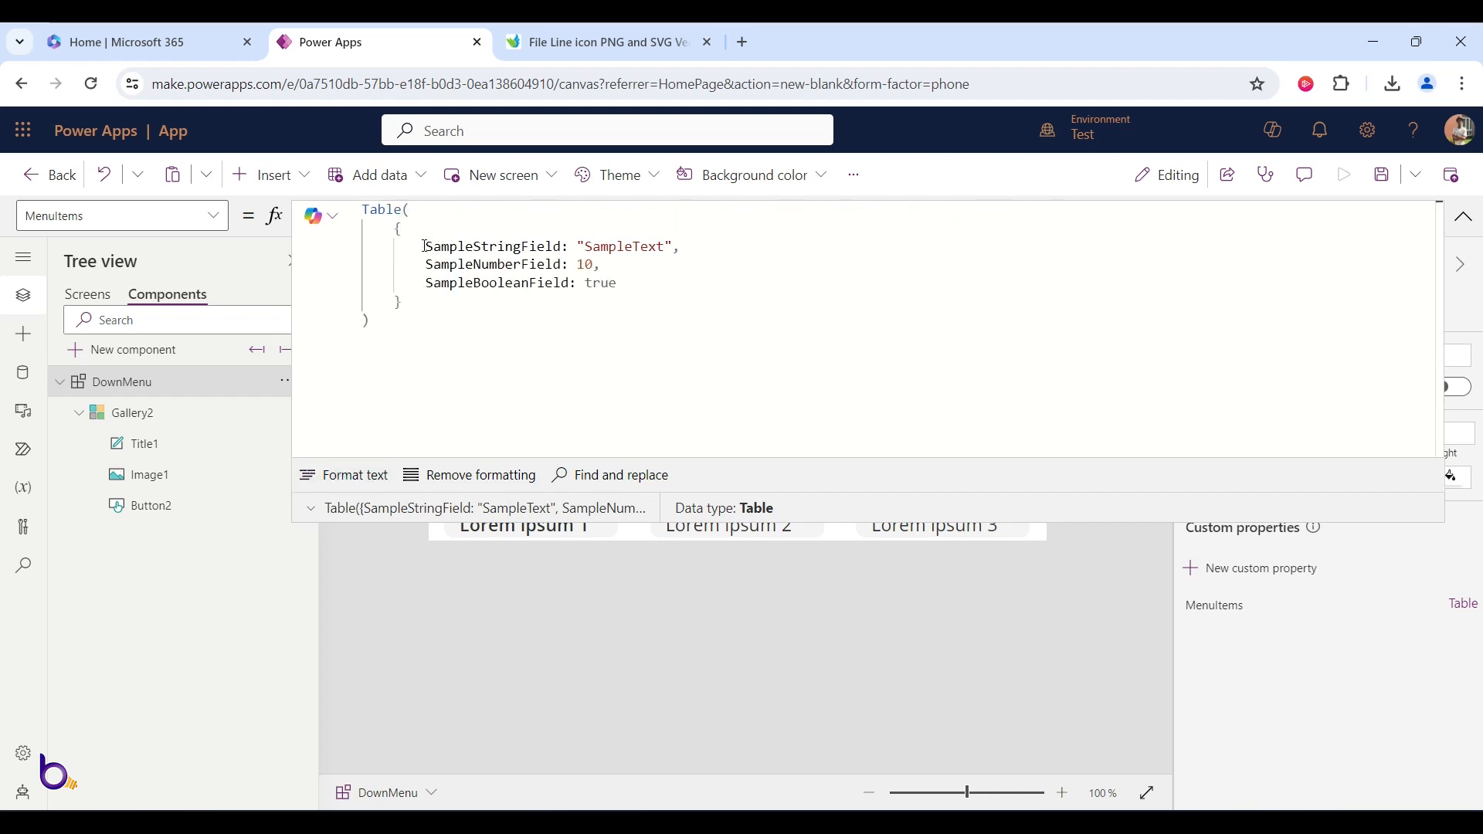
- Rename the three sample fields of the MenuItems table record to Name, Icon and Screen, in that order
left_click_drag(427, 248, 556, 248)
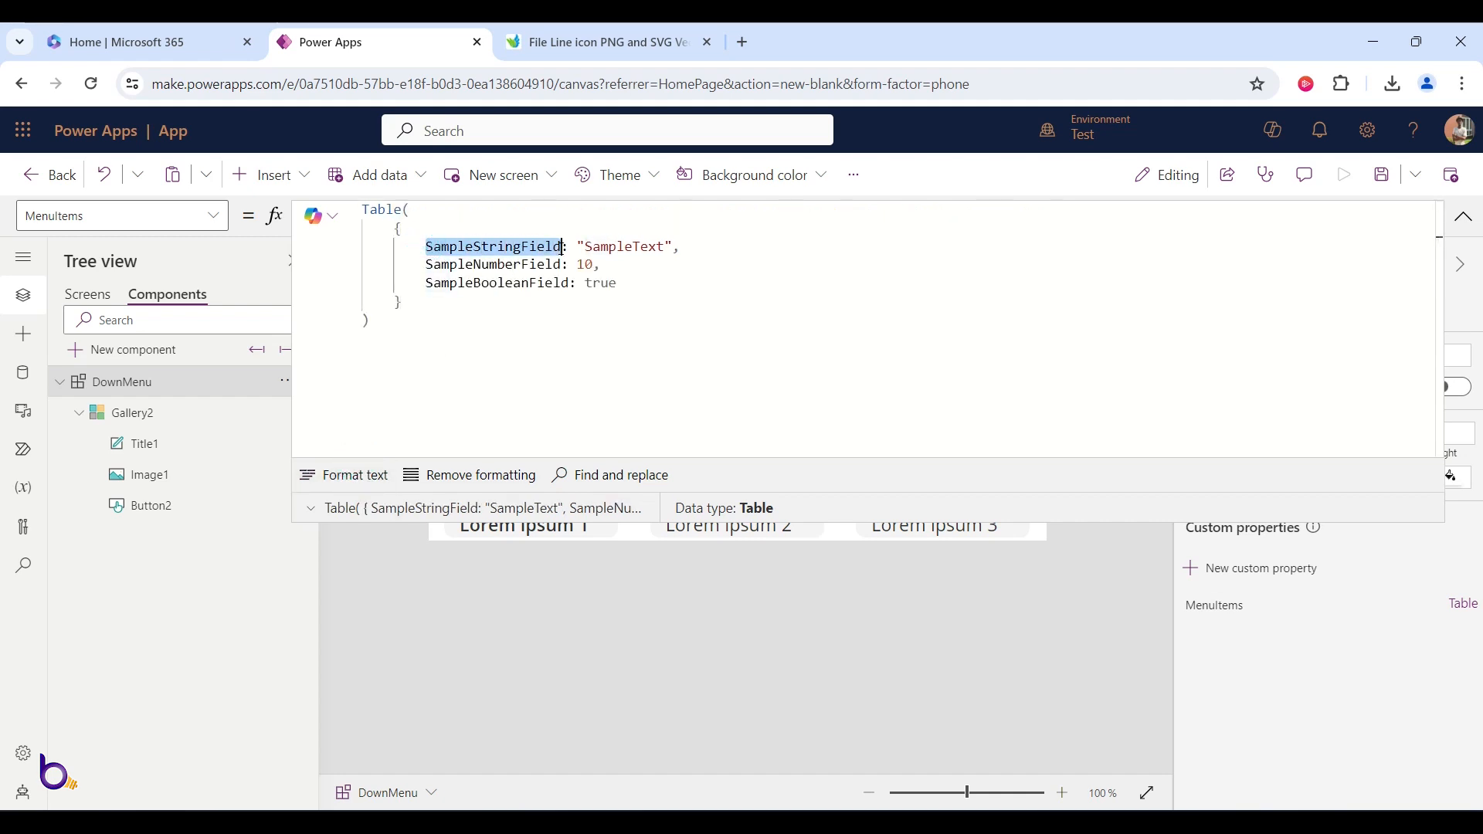
left_click(567, 248)
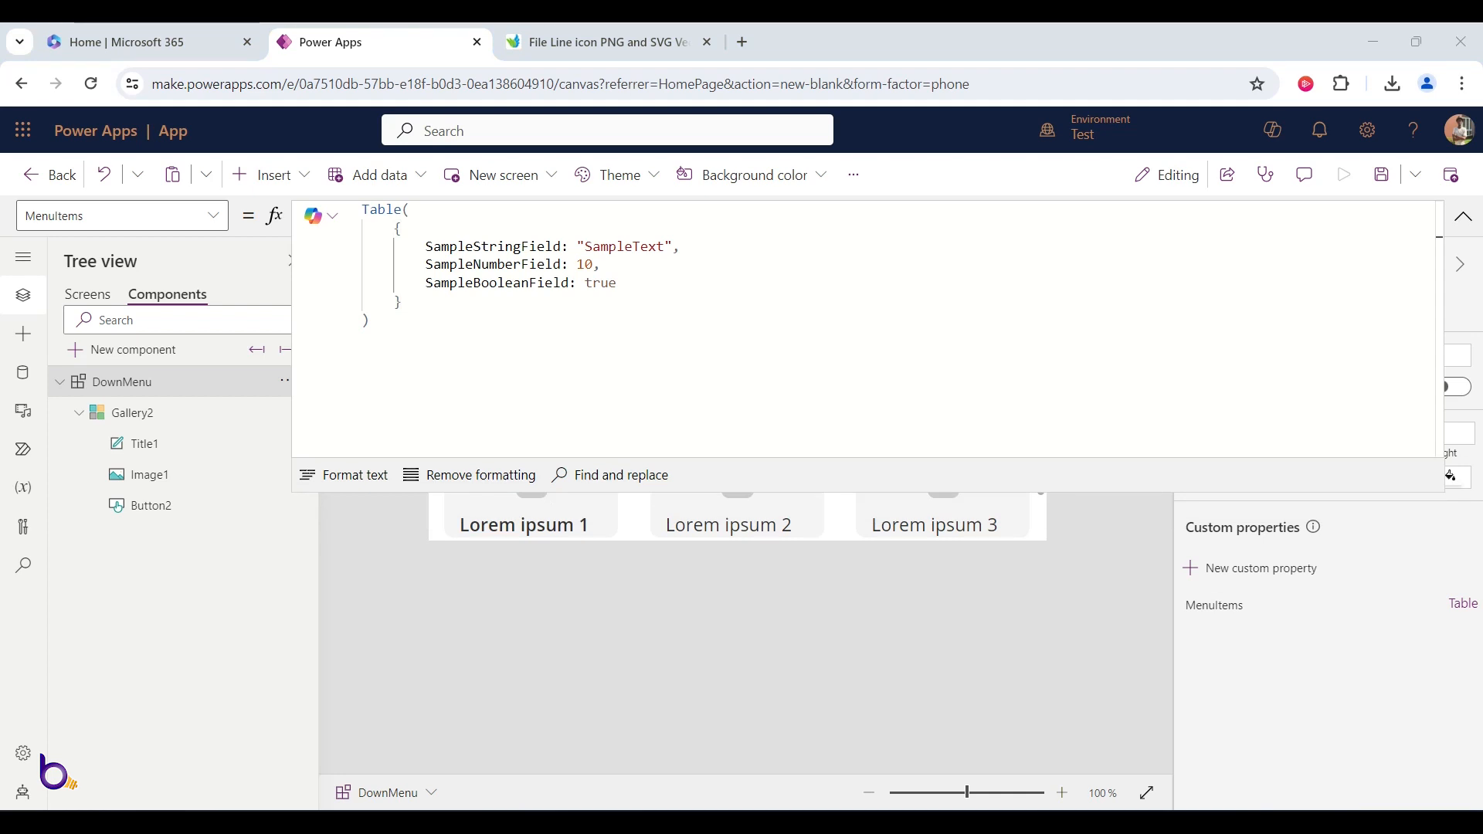
left_click(513, 308)
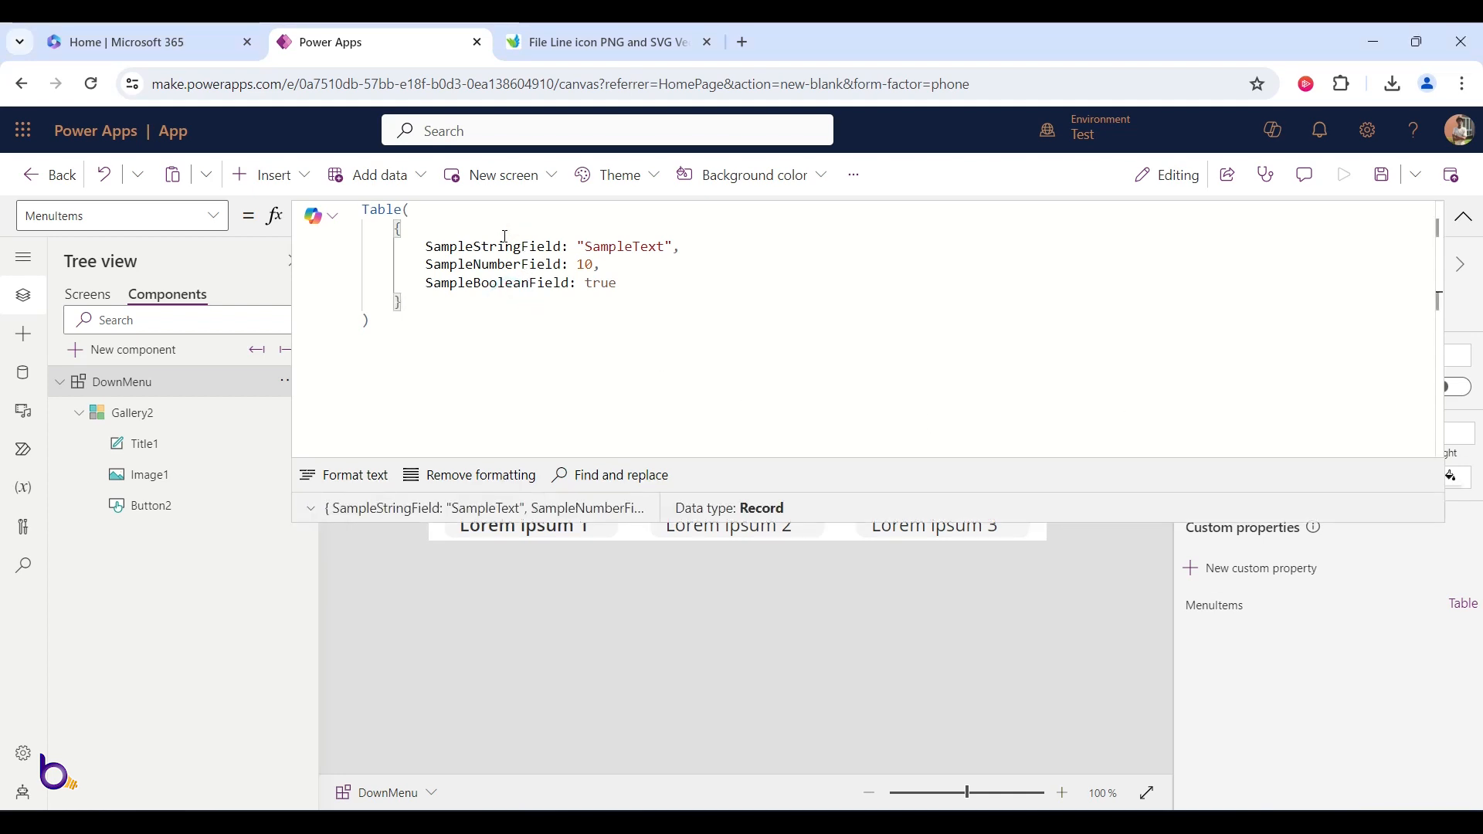
left_click_drag(426, 247, 564, 248)
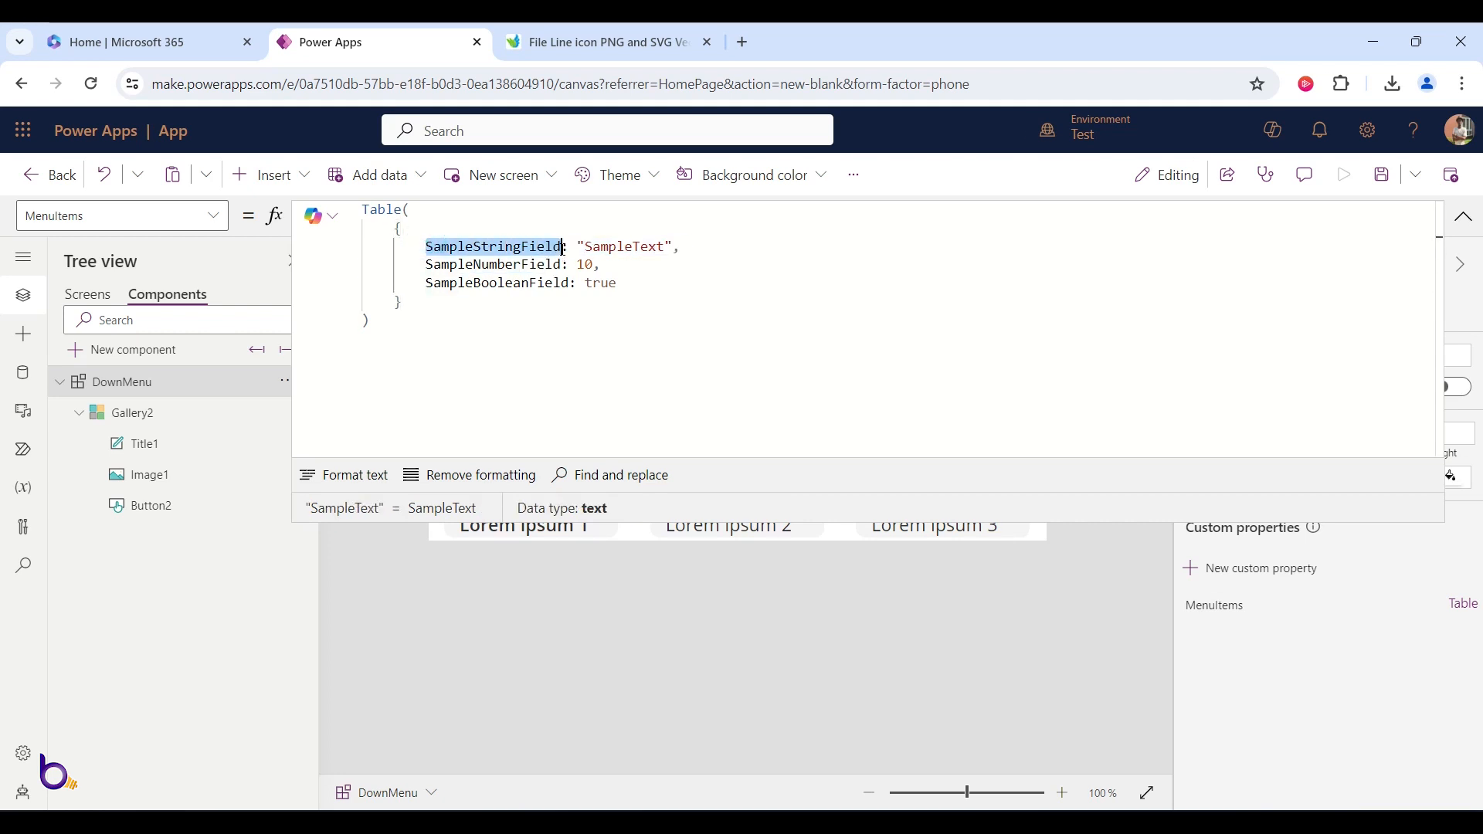
type("Name")
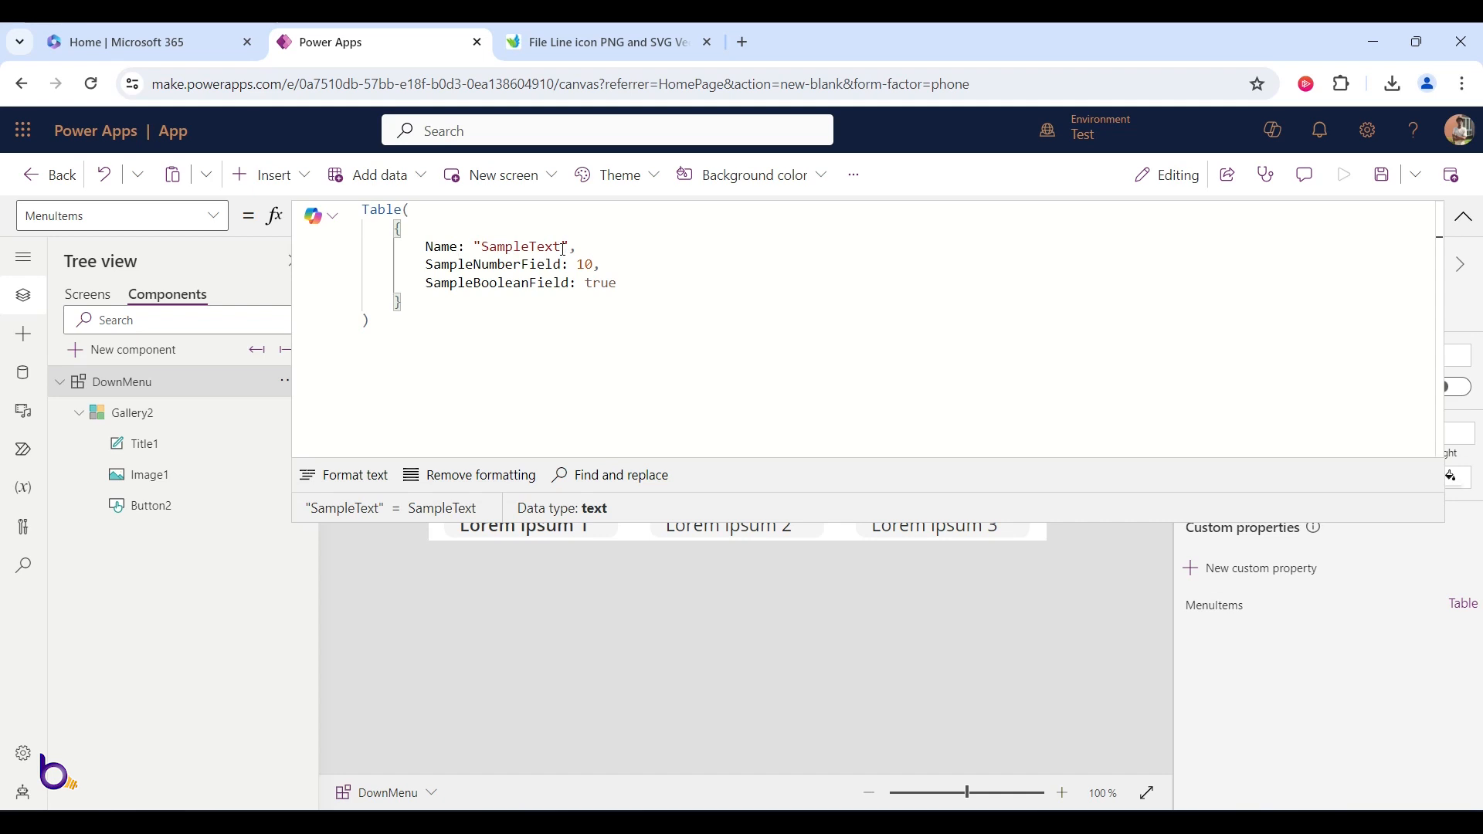
double_click(450, 266)
type("Id")
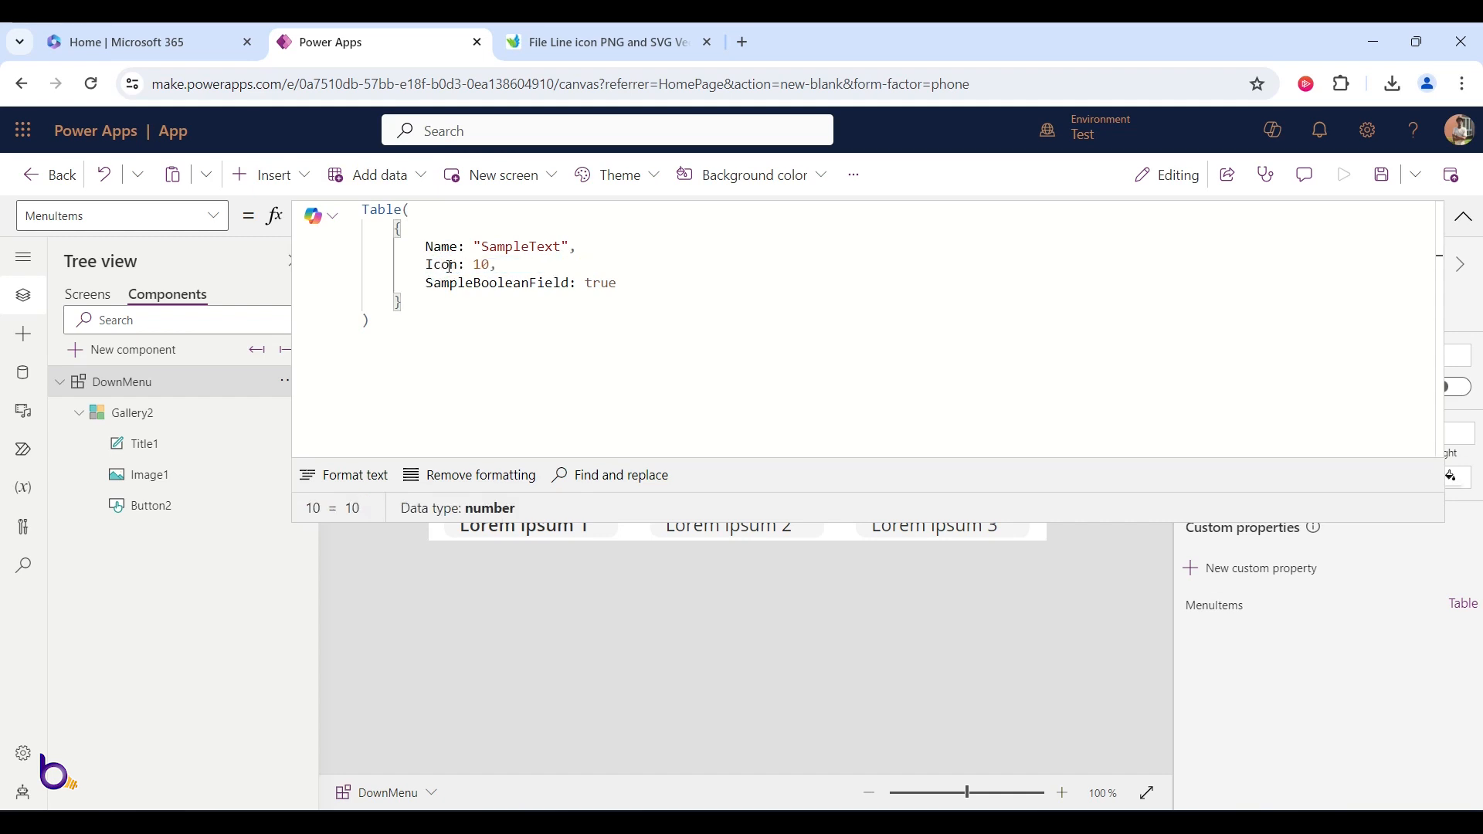
double_click(466, 292)
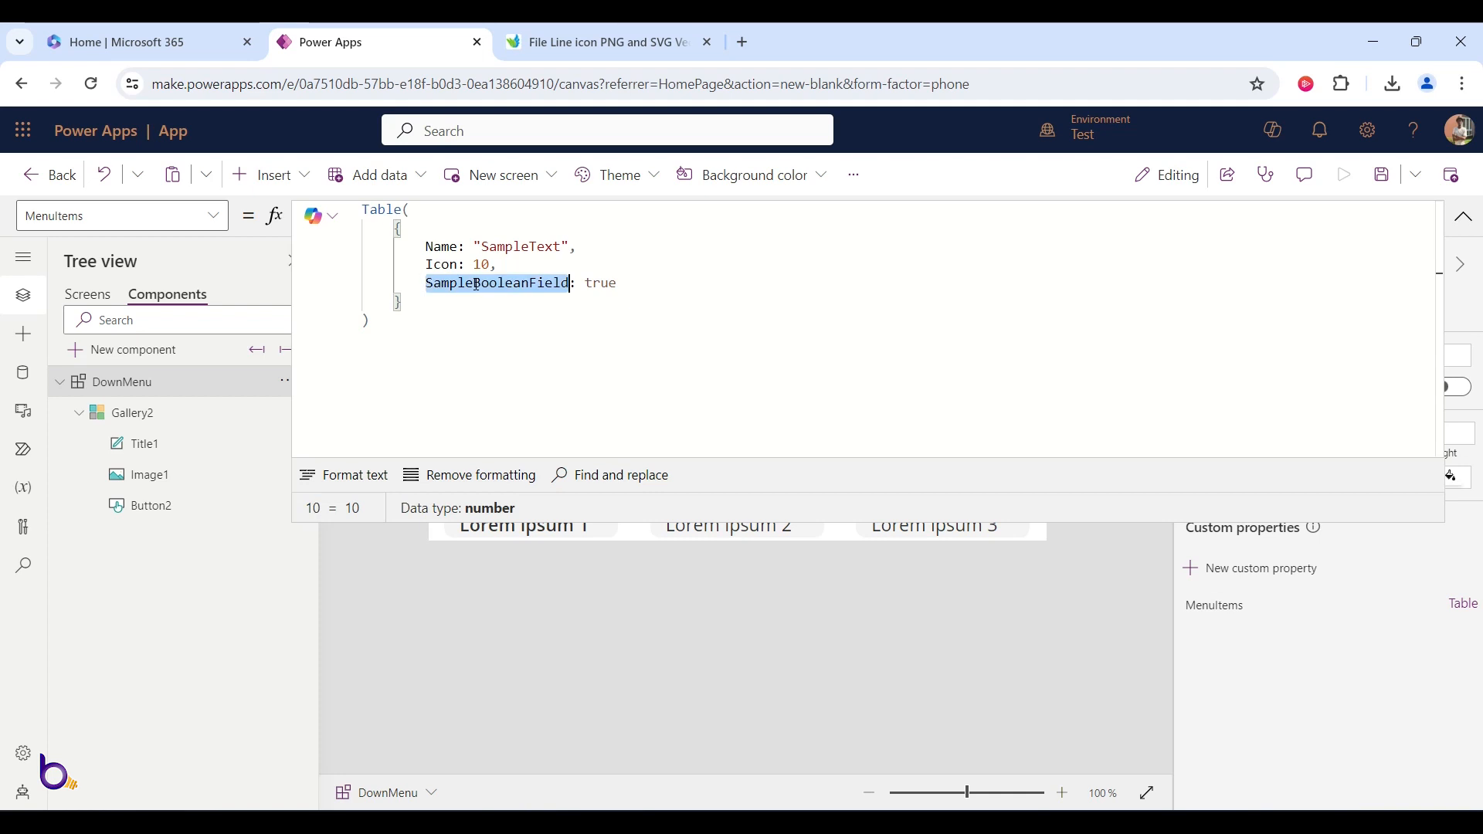
type("Scree")
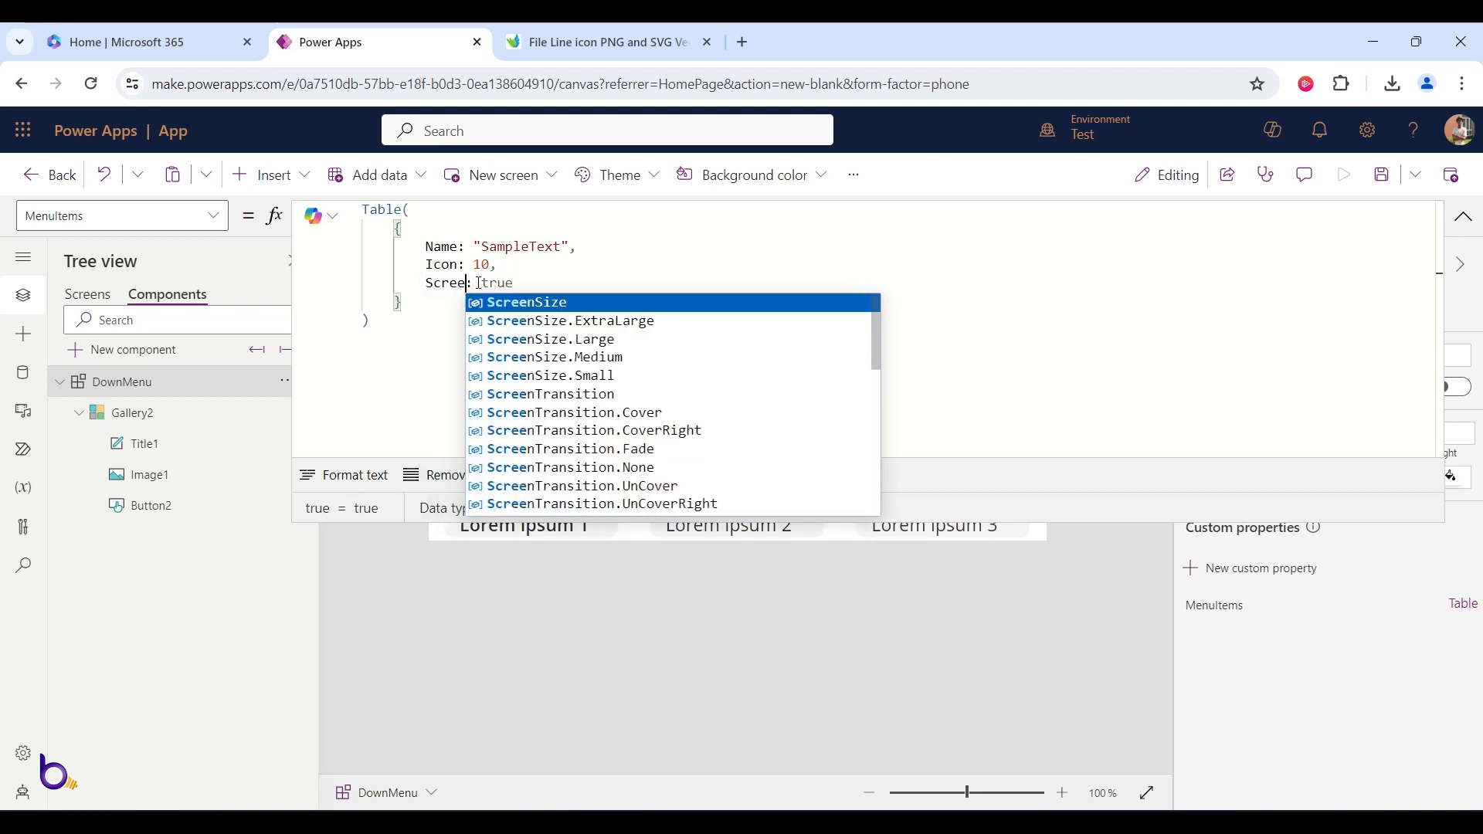
type("n")
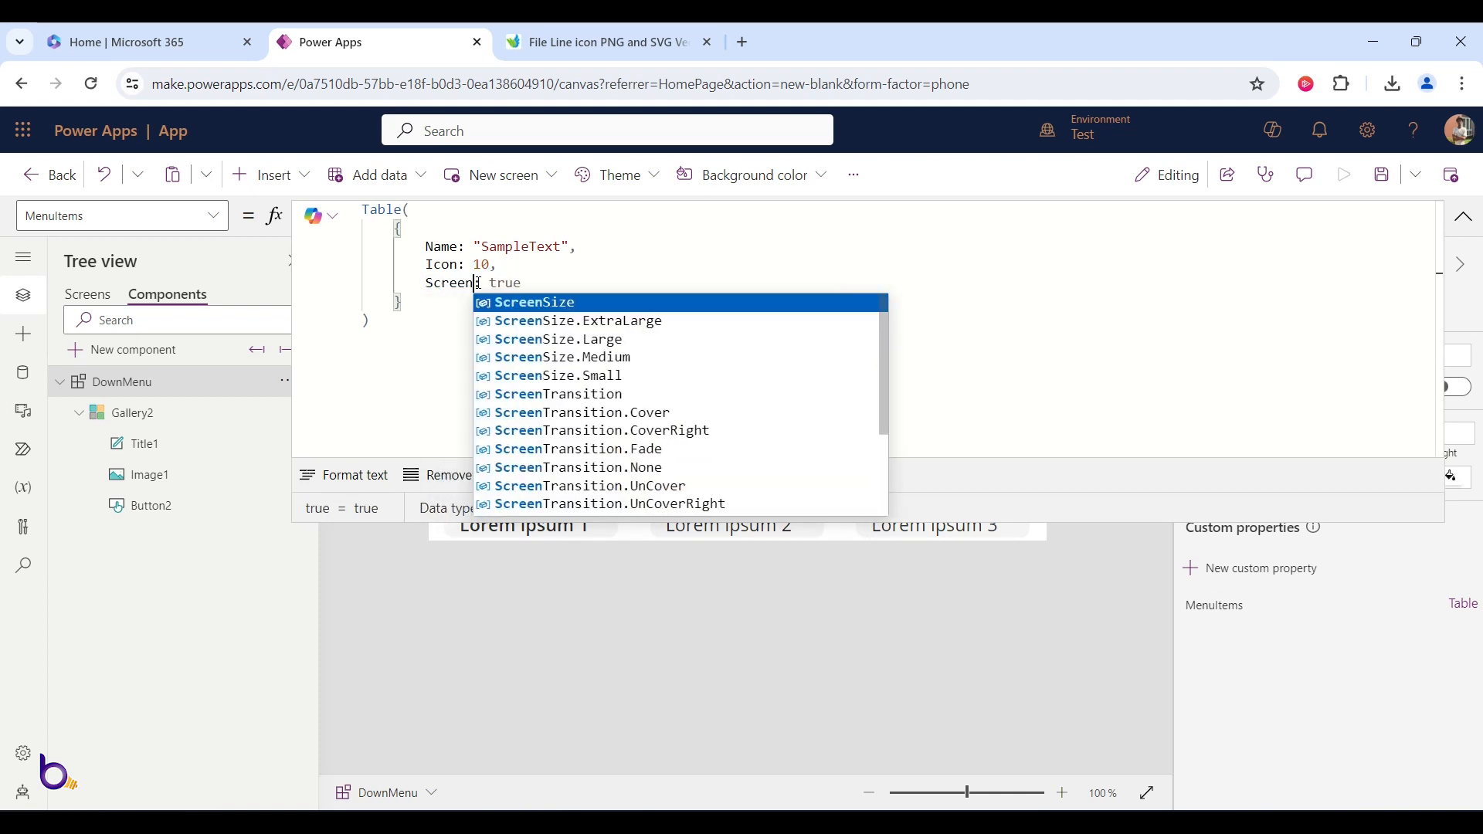
- Add a fourth field, id: 1, after the Screen field in the MenuItems table record
left_click(540, 282)
type(",")
key("Return")
type("id")
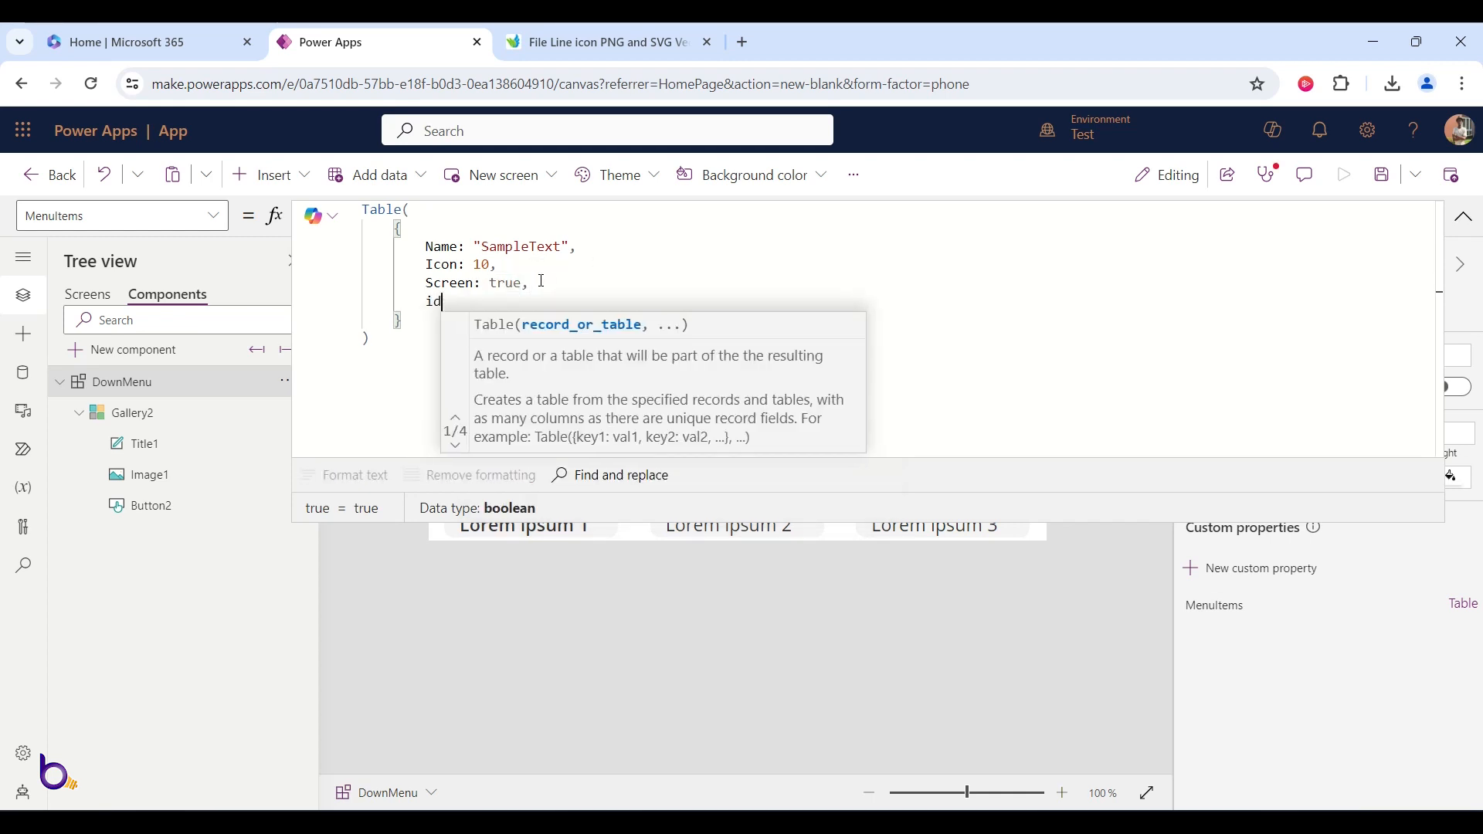
type(": 1")
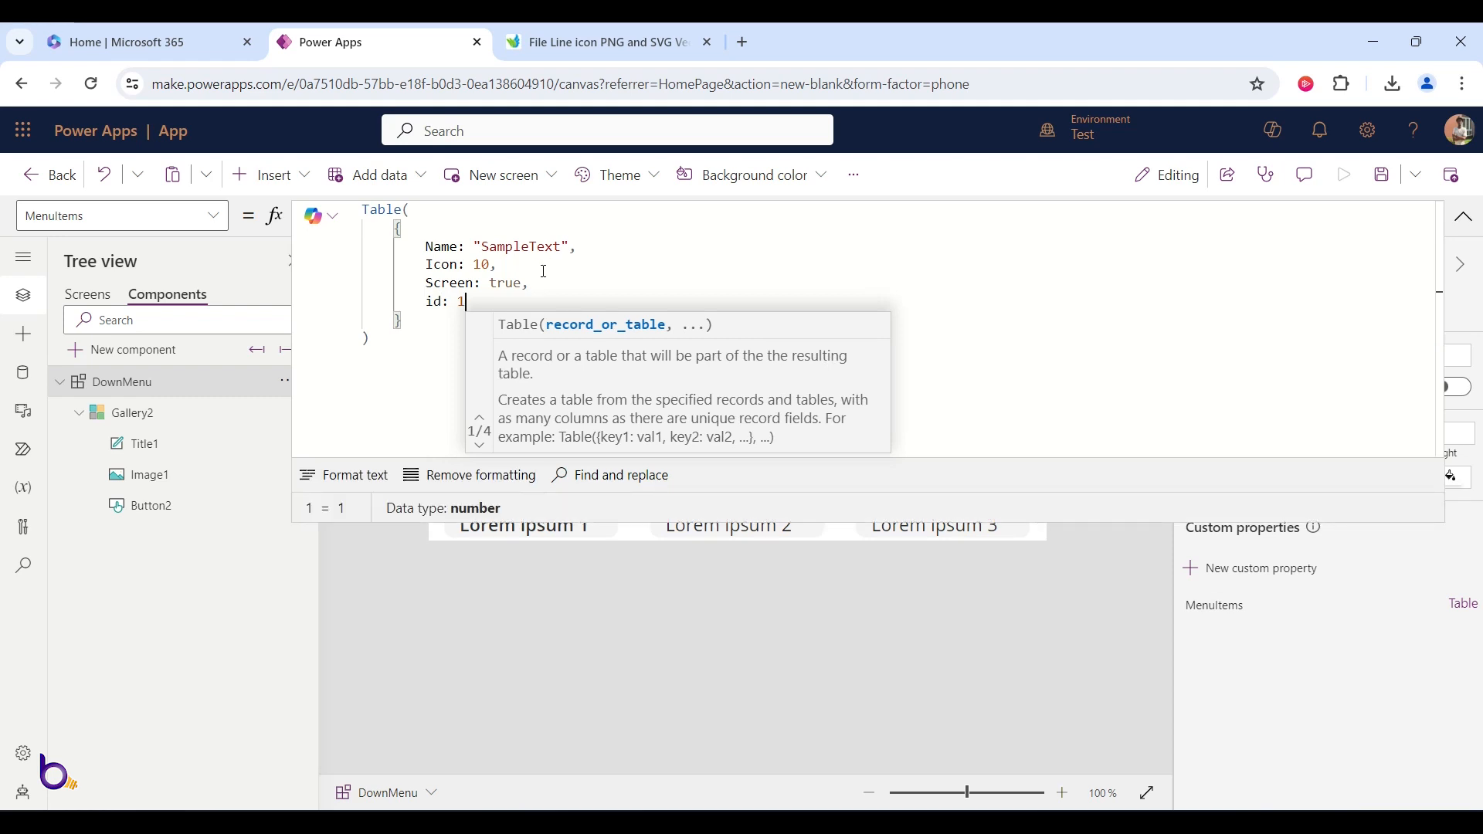
- Set the first MenuItems record's Name to "Property" and its Icon to an empty text string
left_click(540, 283)
left_click(528, 246)
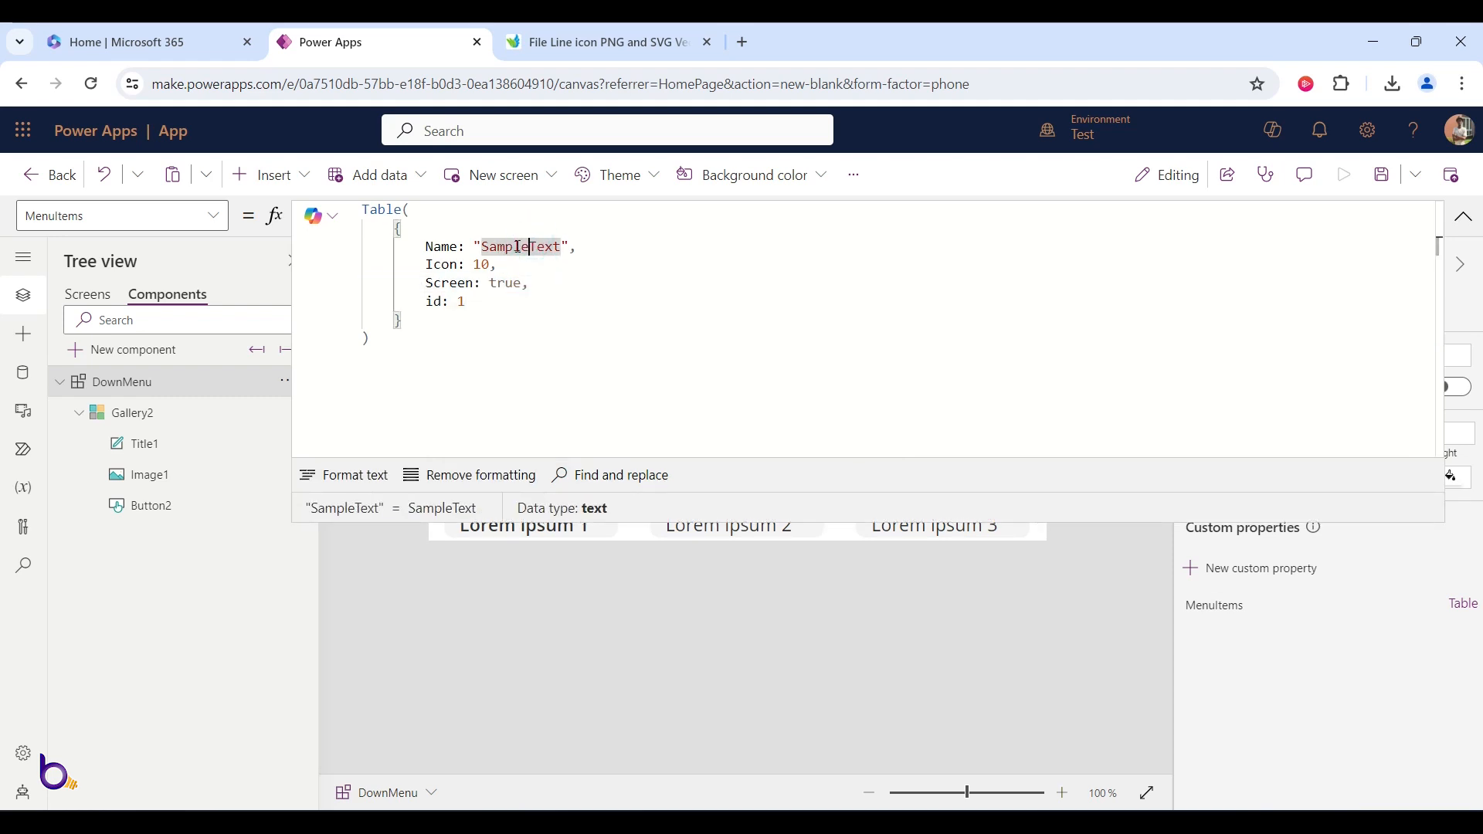
double_click(534, 247)
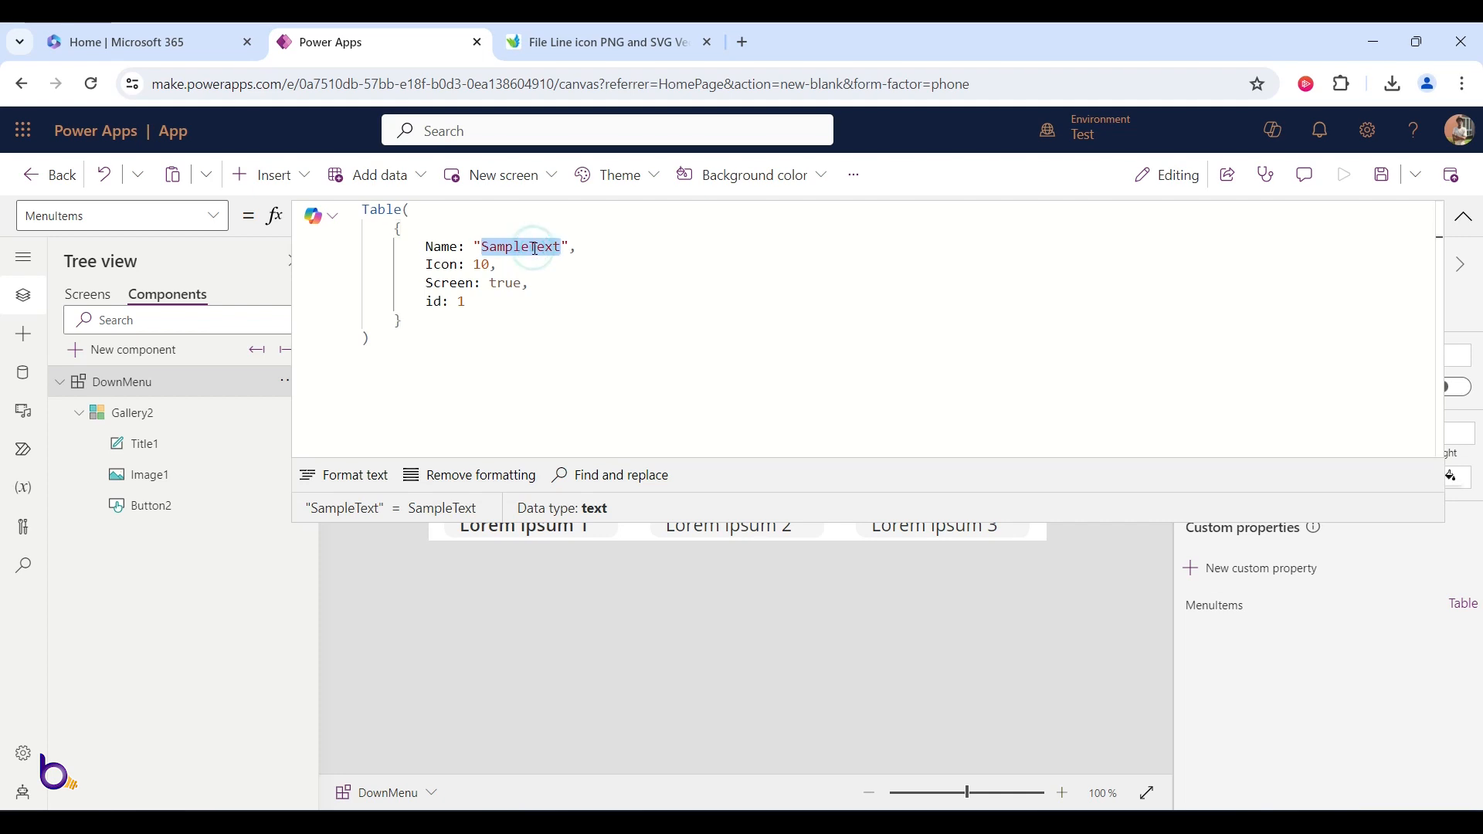
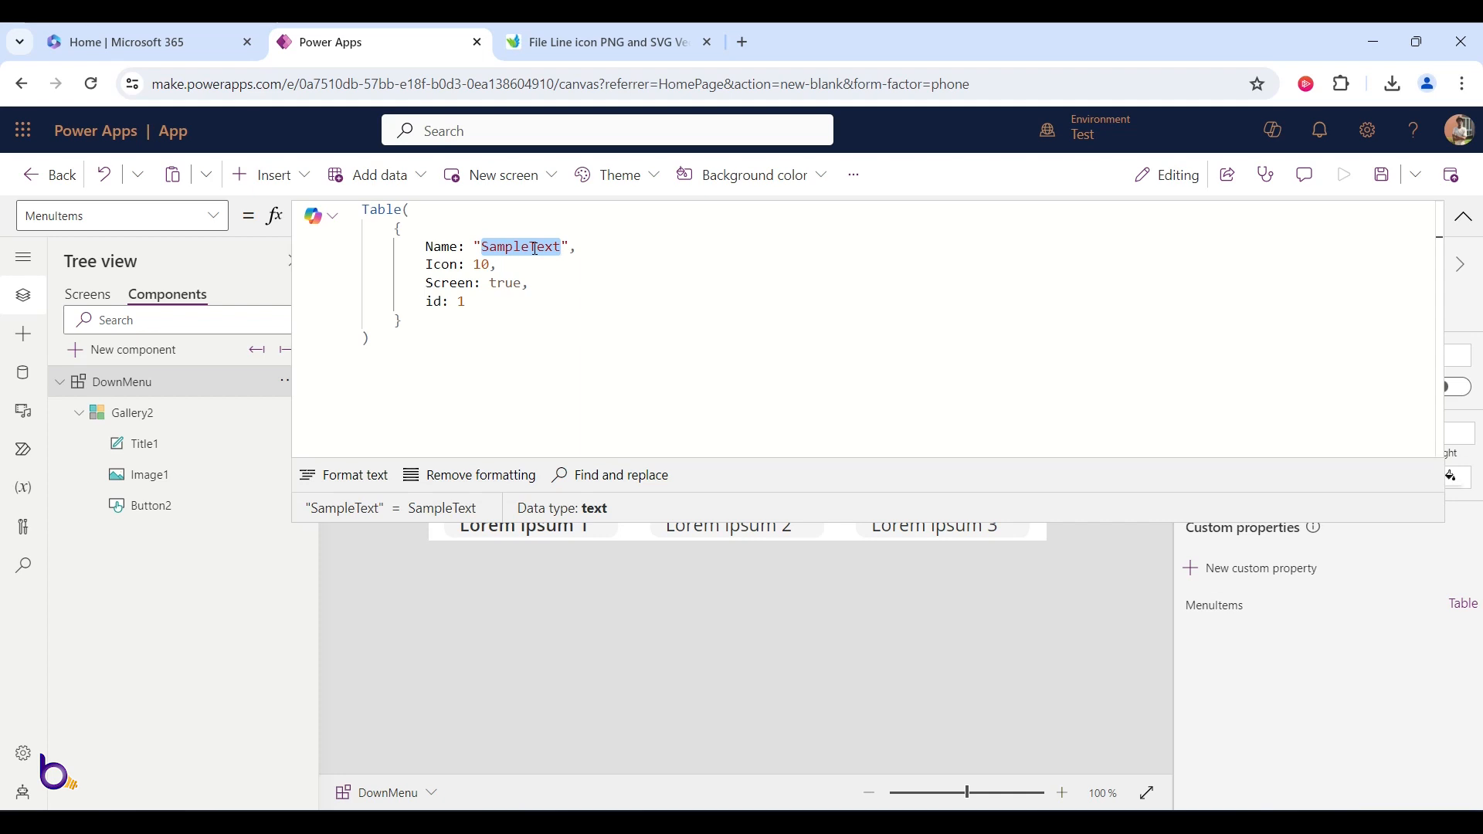
type("Property")
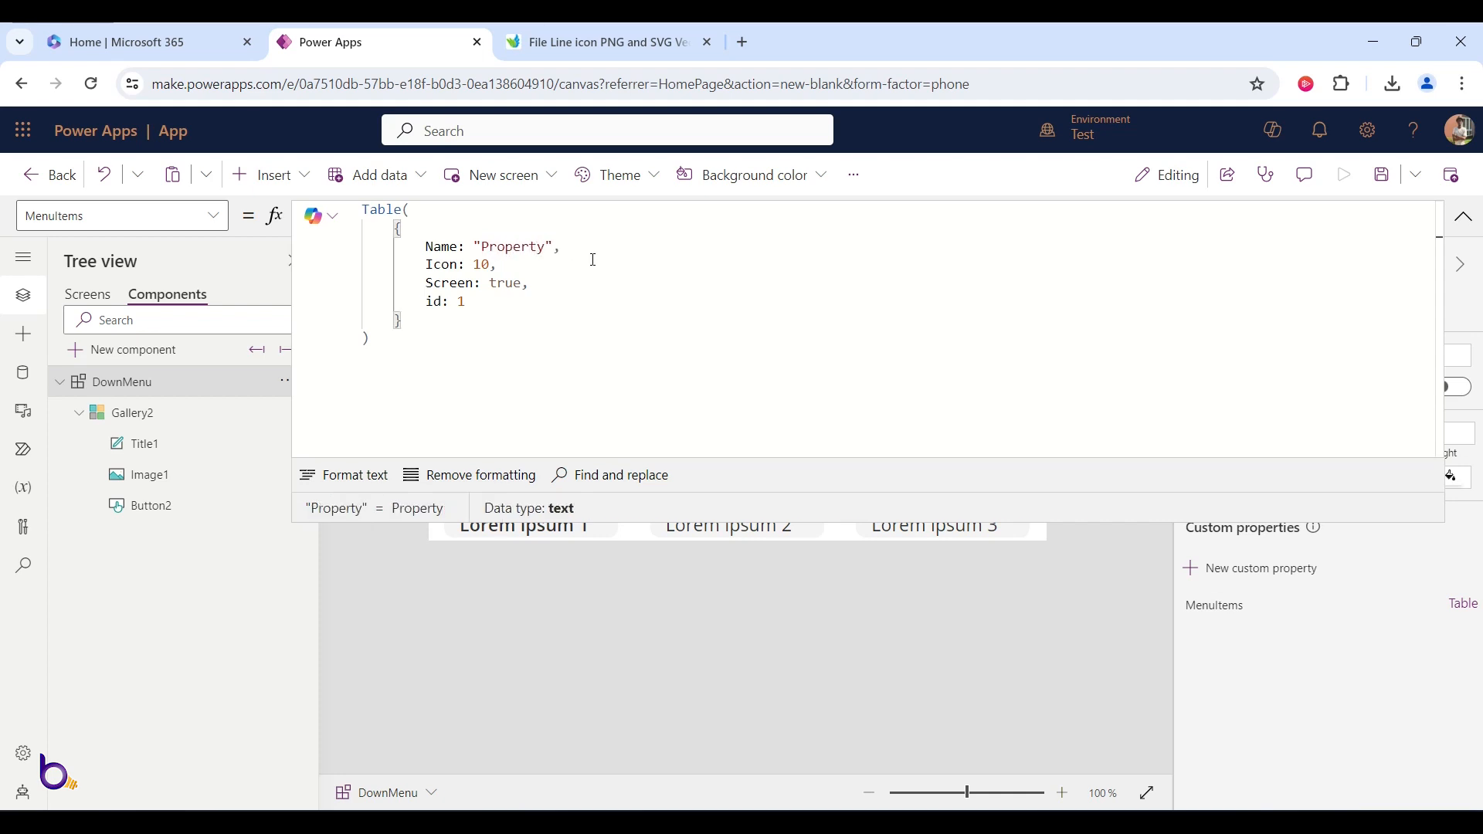
double_click(480, 265)
type("\"\"")
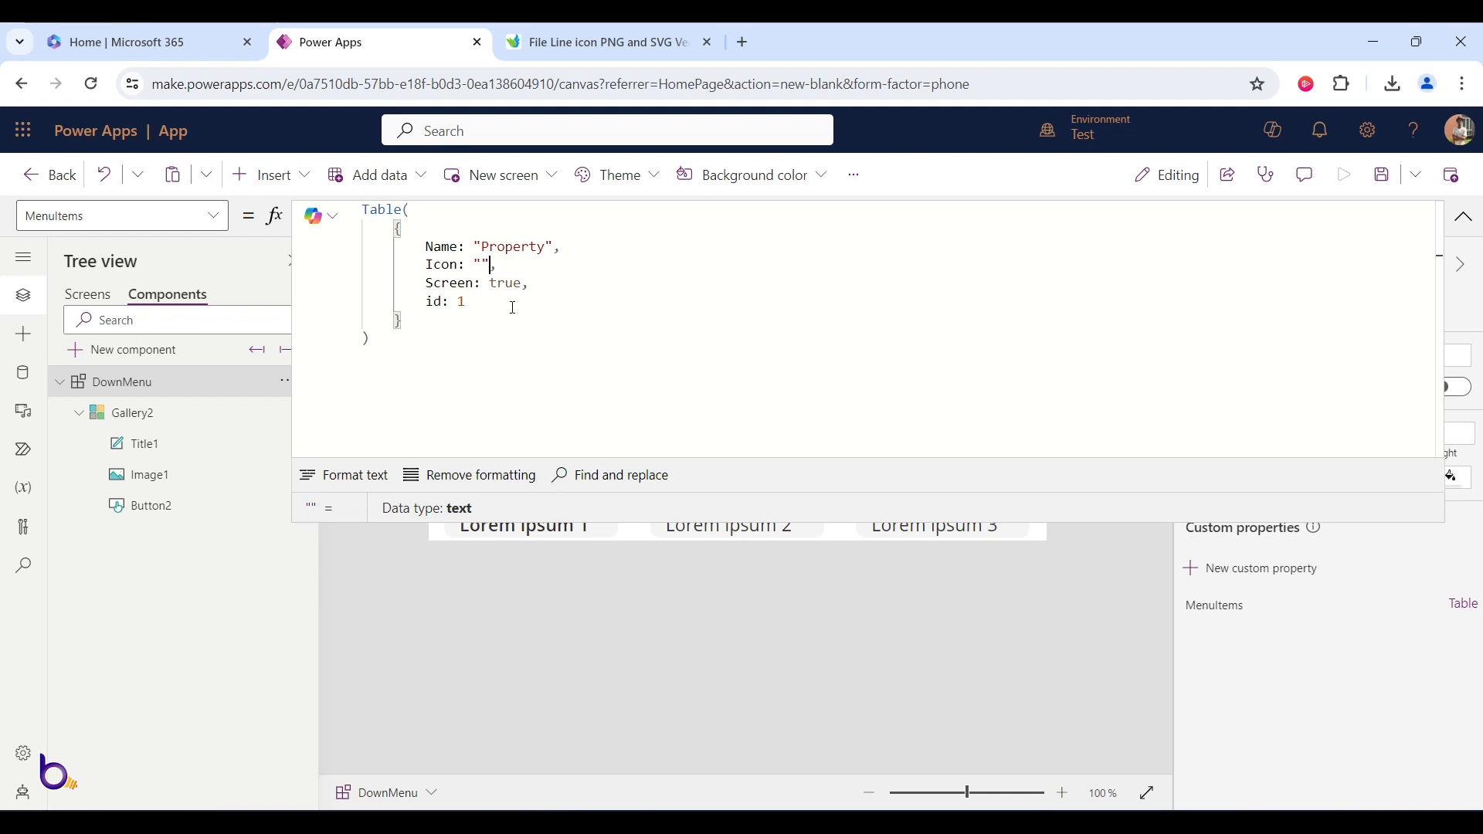
- Set the Screen field of the Property record to App.ActiveScreen
double_click(504, 283)
type("App.")
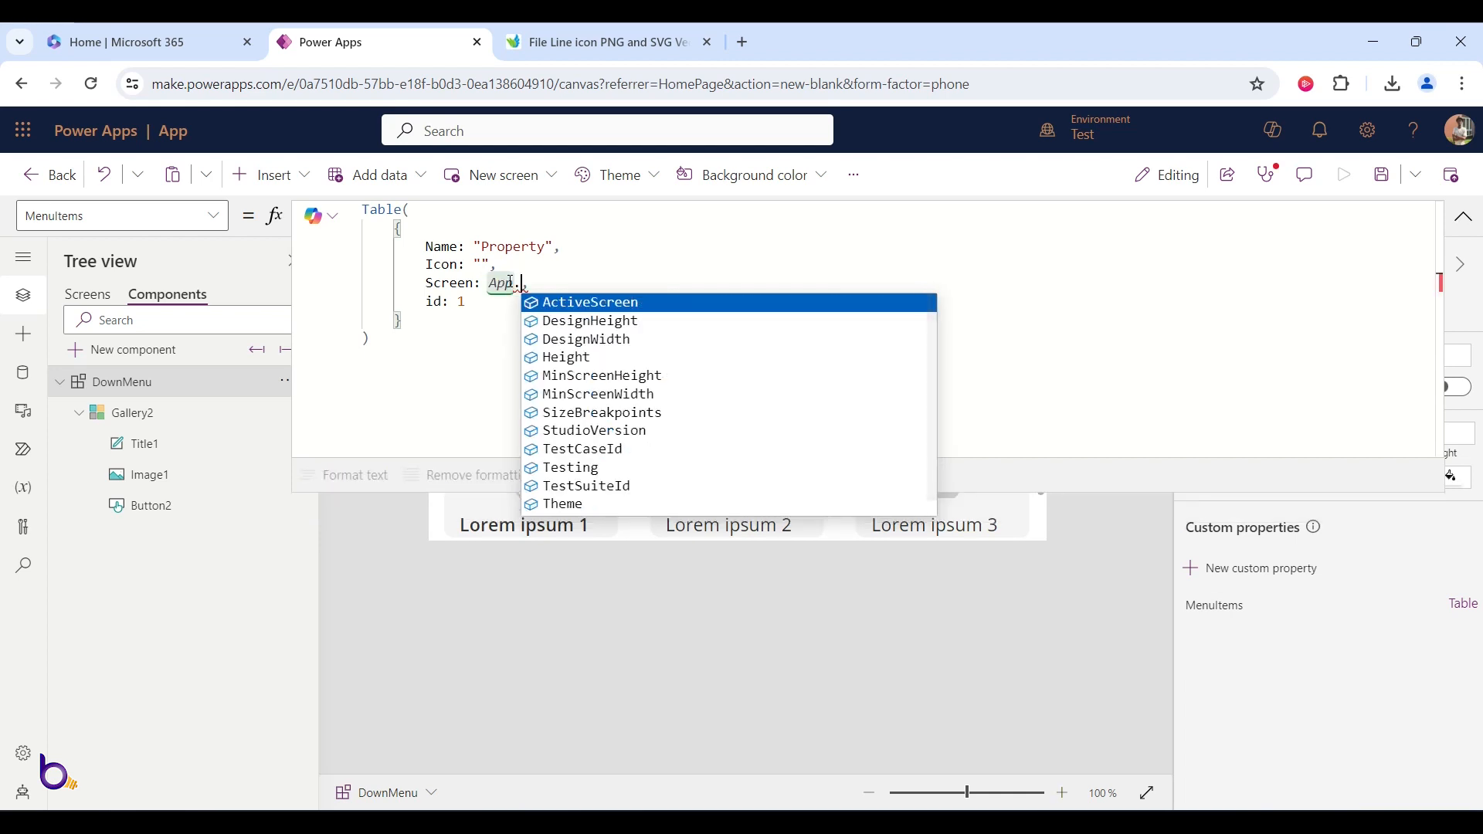
type("Ac")
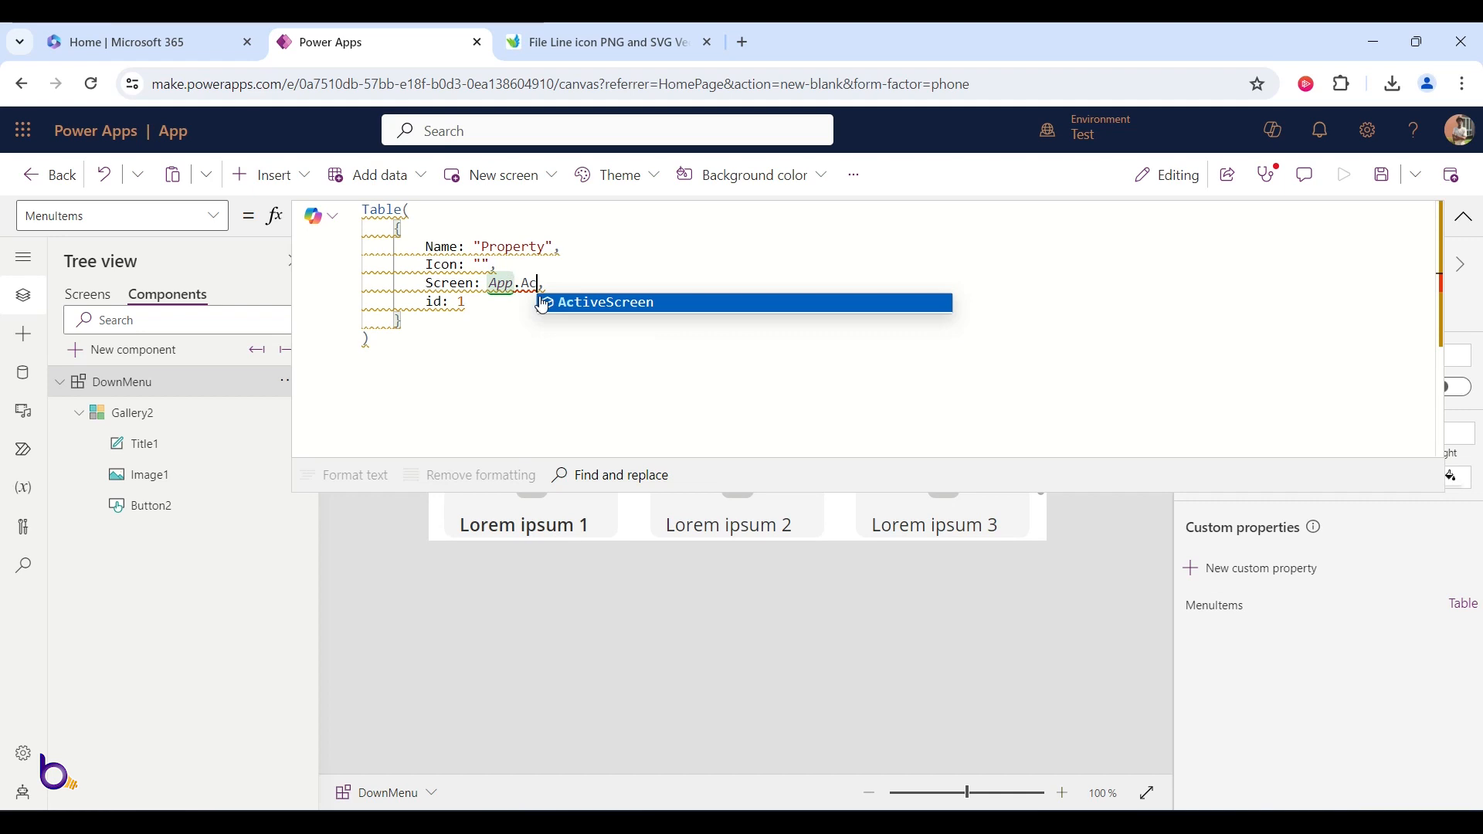
left_click(585, 302)
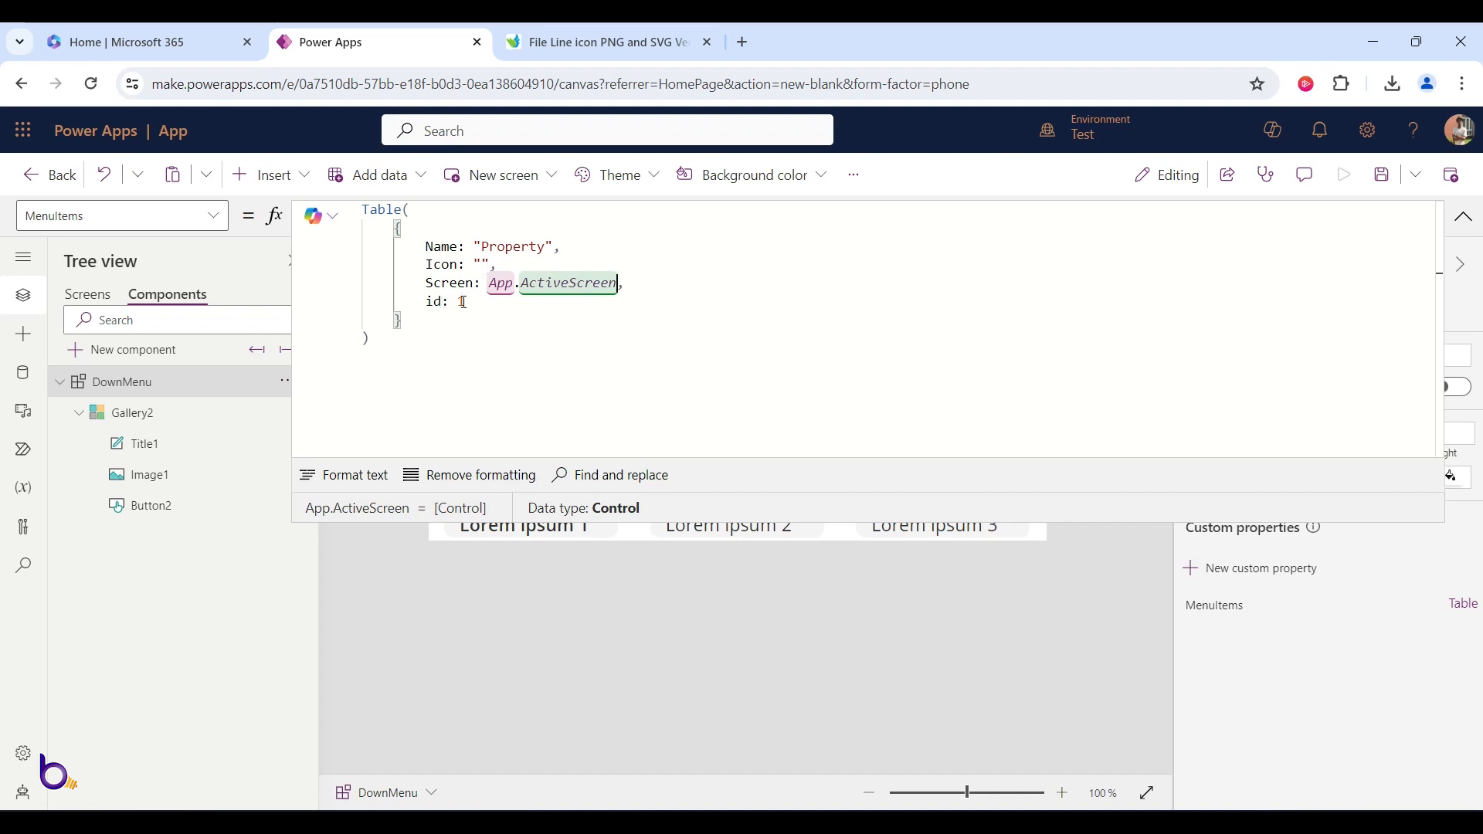
- Copy the whole Property record and paste it as a second, comma-separated record in the table
left_click_drag(402, 321, 396, 230)
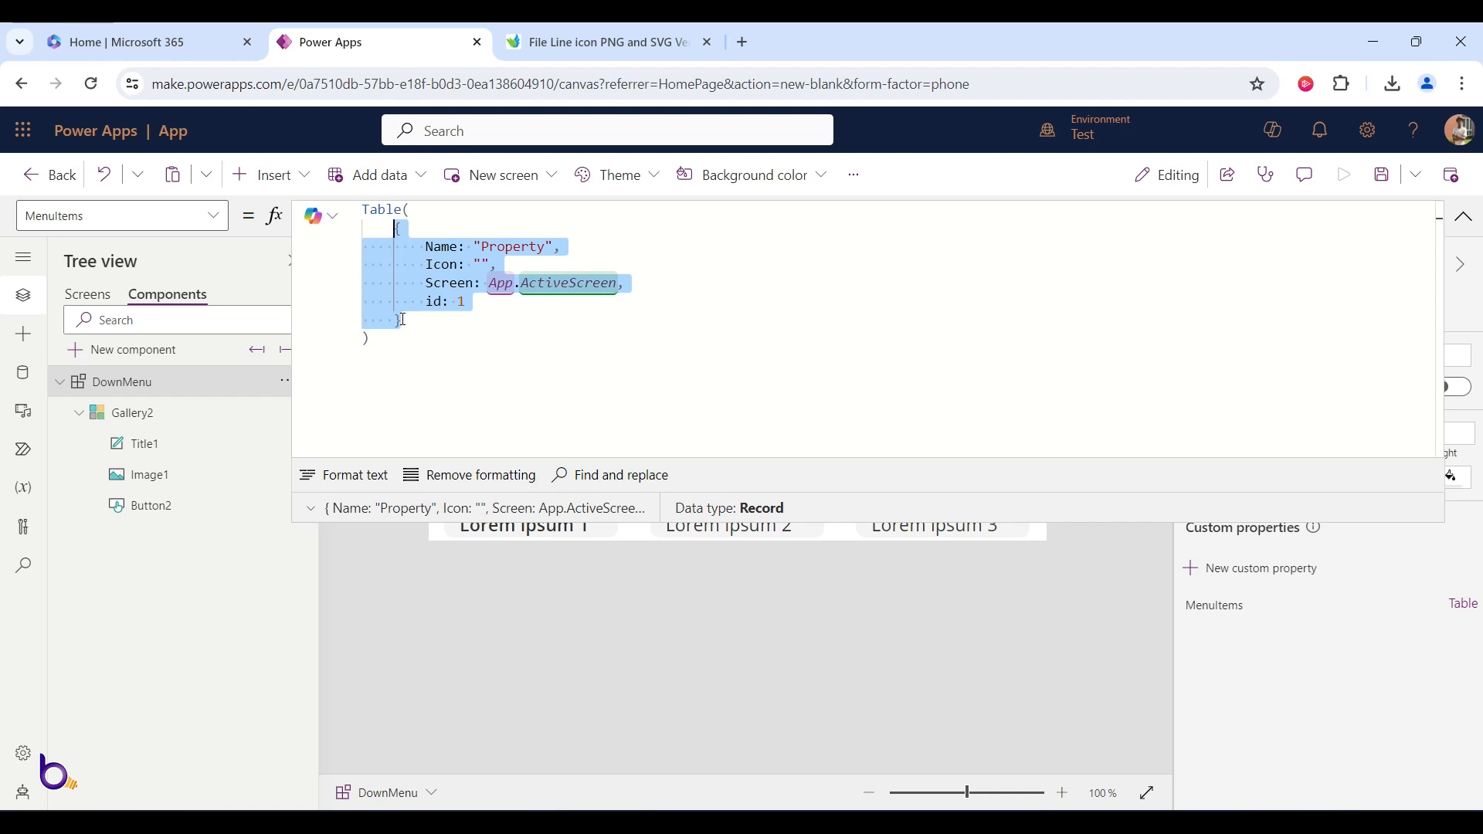
left_click(403, 320)
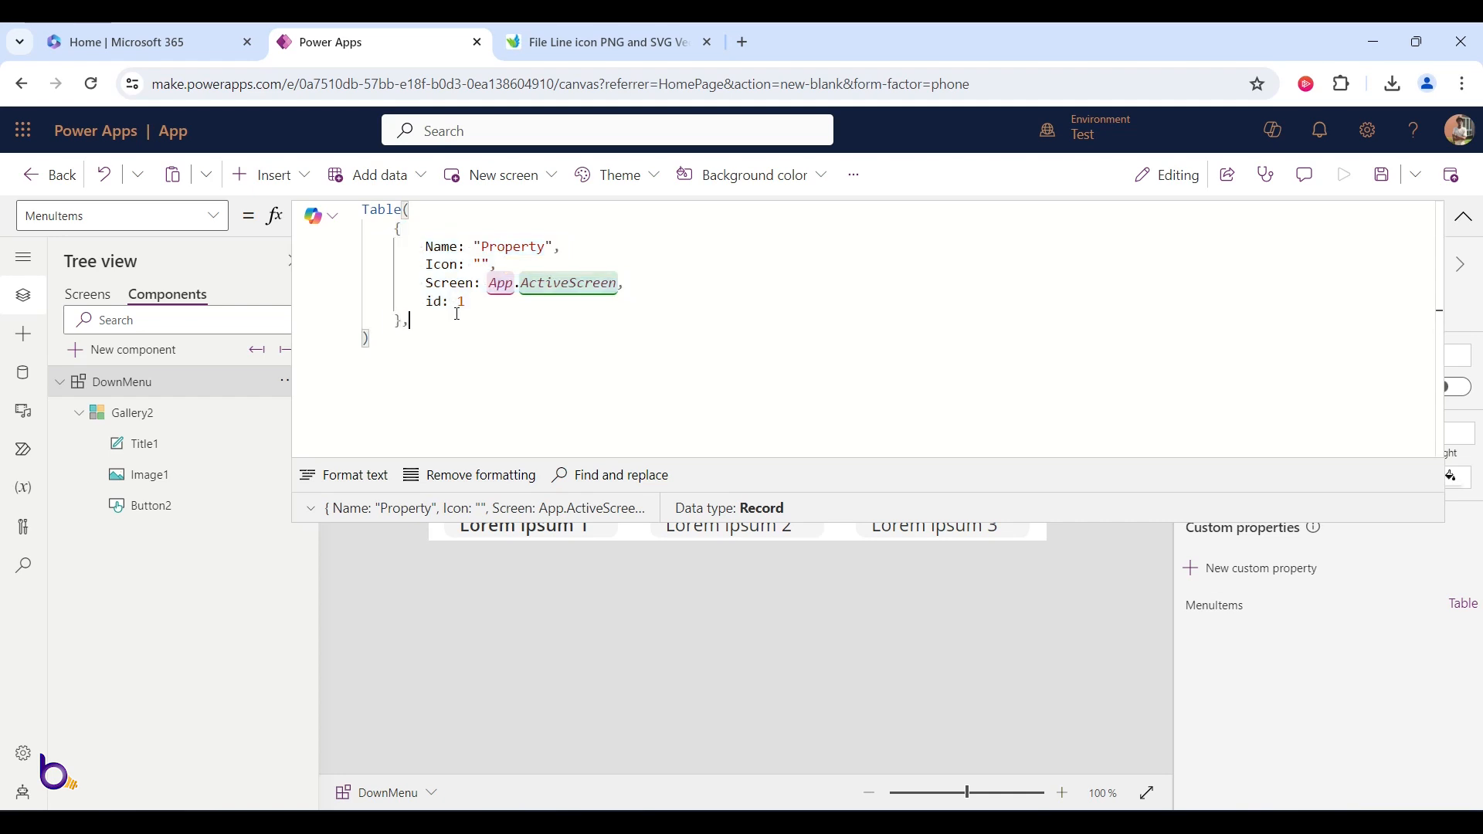
type(",")
key("Return")
key("ctrl+v")
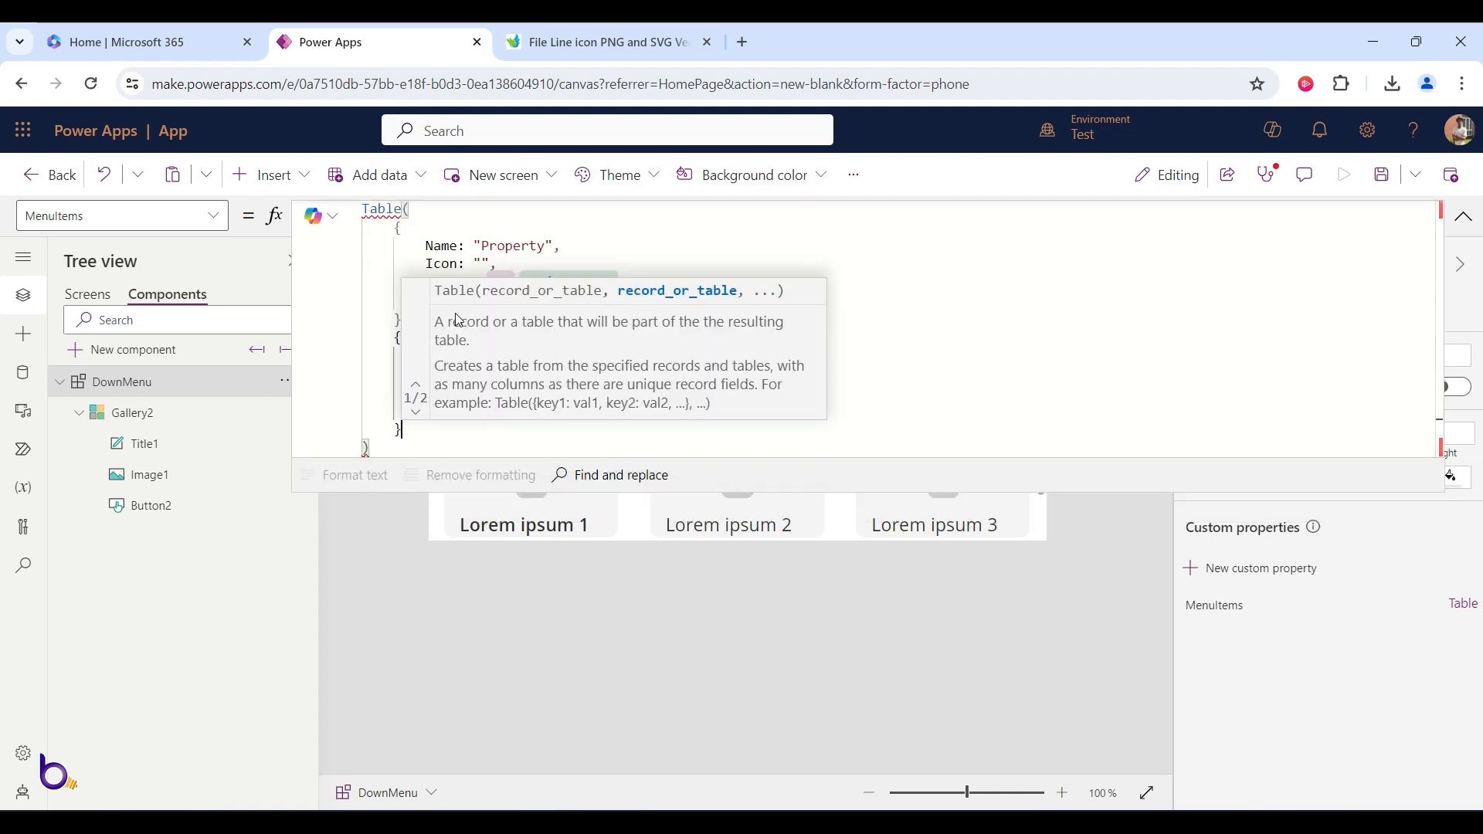
left_click(686, 259)
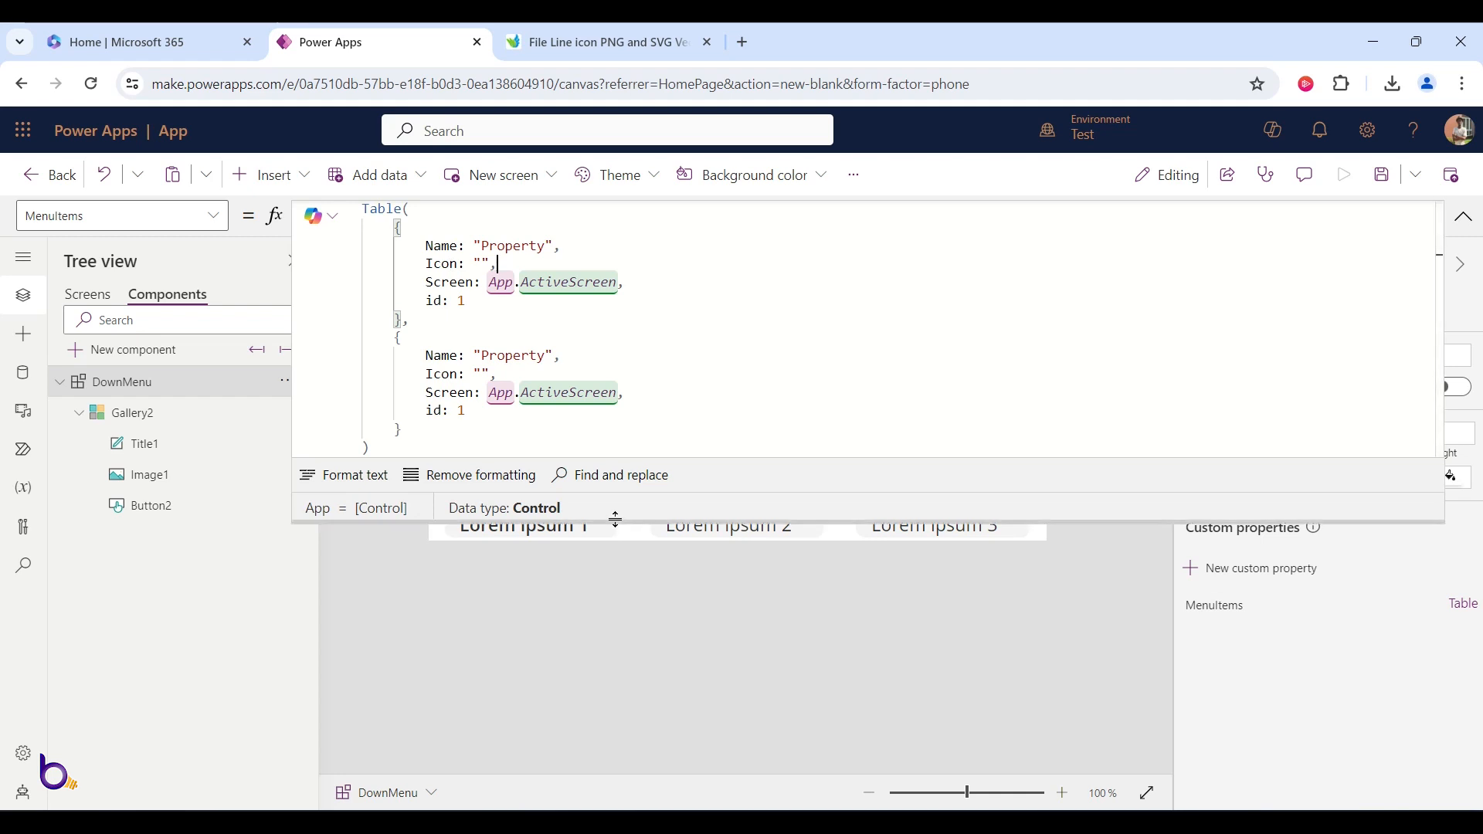
- Enlarge the formula editor and add a third copy of the Property record after the second one
left_click_drag(616, 519, 611, 656)
left_click(418, 434)
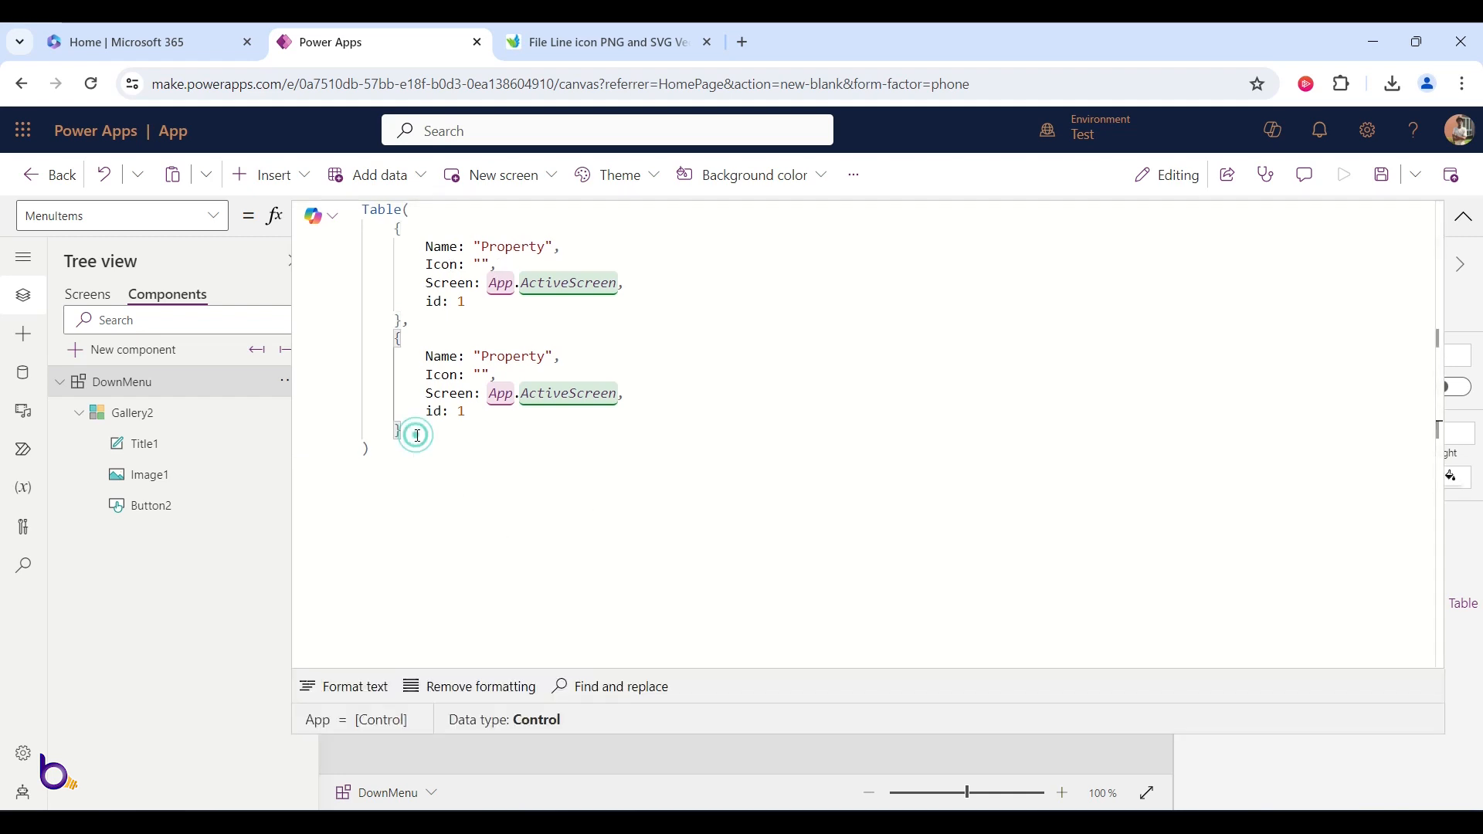
type(",")
key("Return")
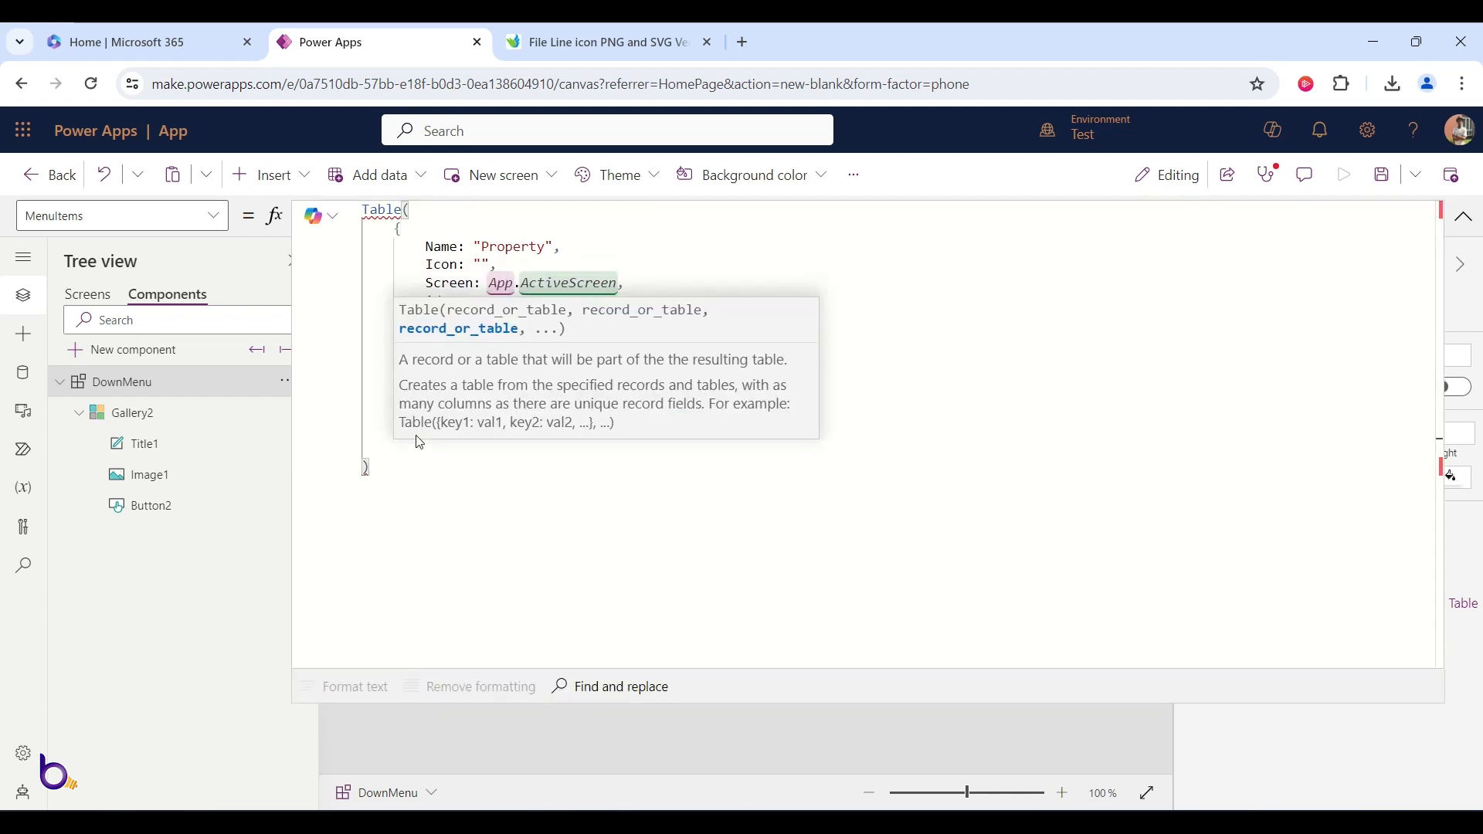
type("{         Name: \"Property\",         Icon: \"\",         Screen: App.ActiveScreen,         id: 1     }")
left_click(471, 370)
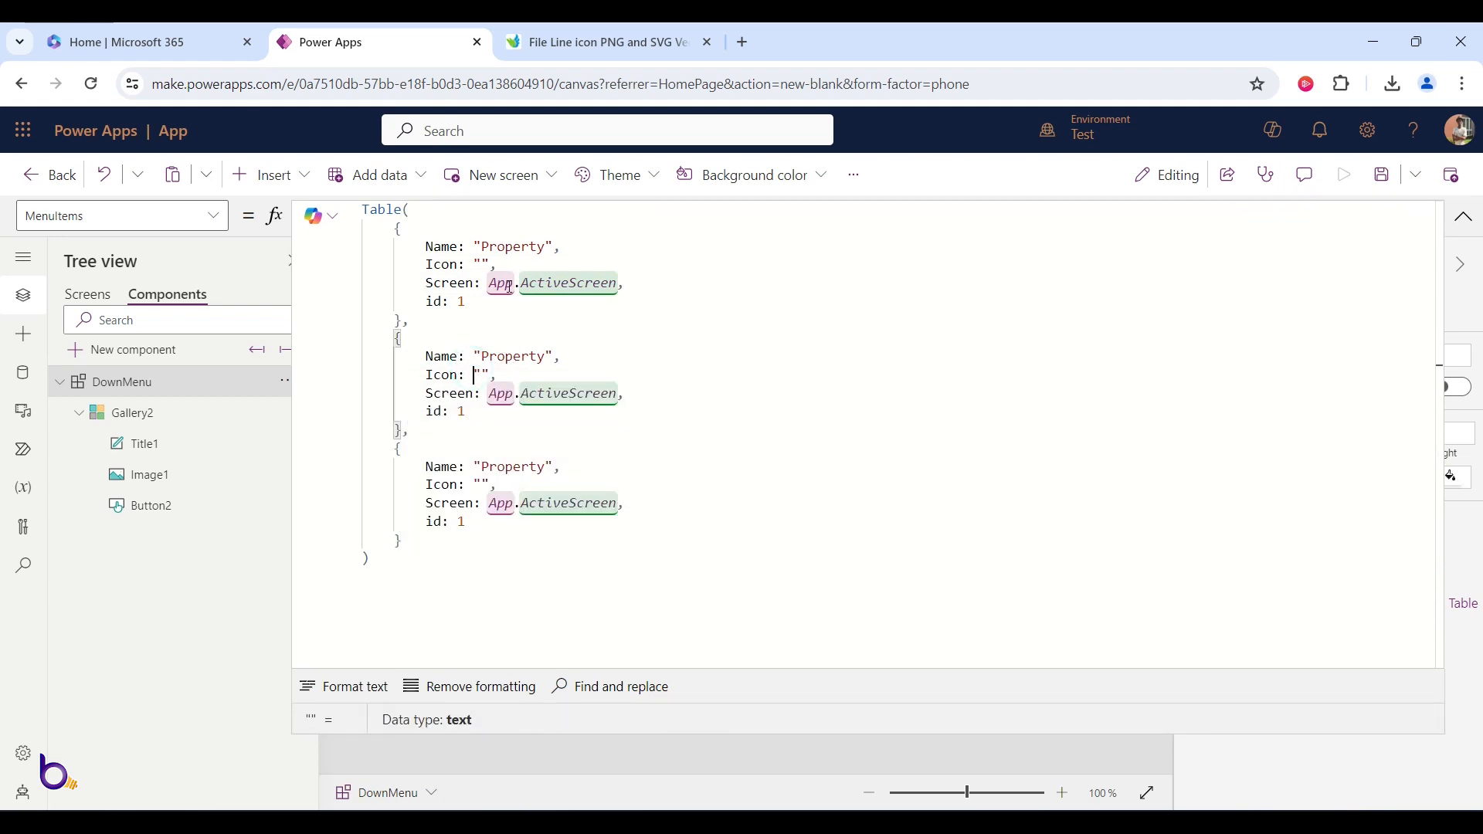
- Change the Name values of the second and third records to "Owners" and "Contrats"
double_click(514, 357)
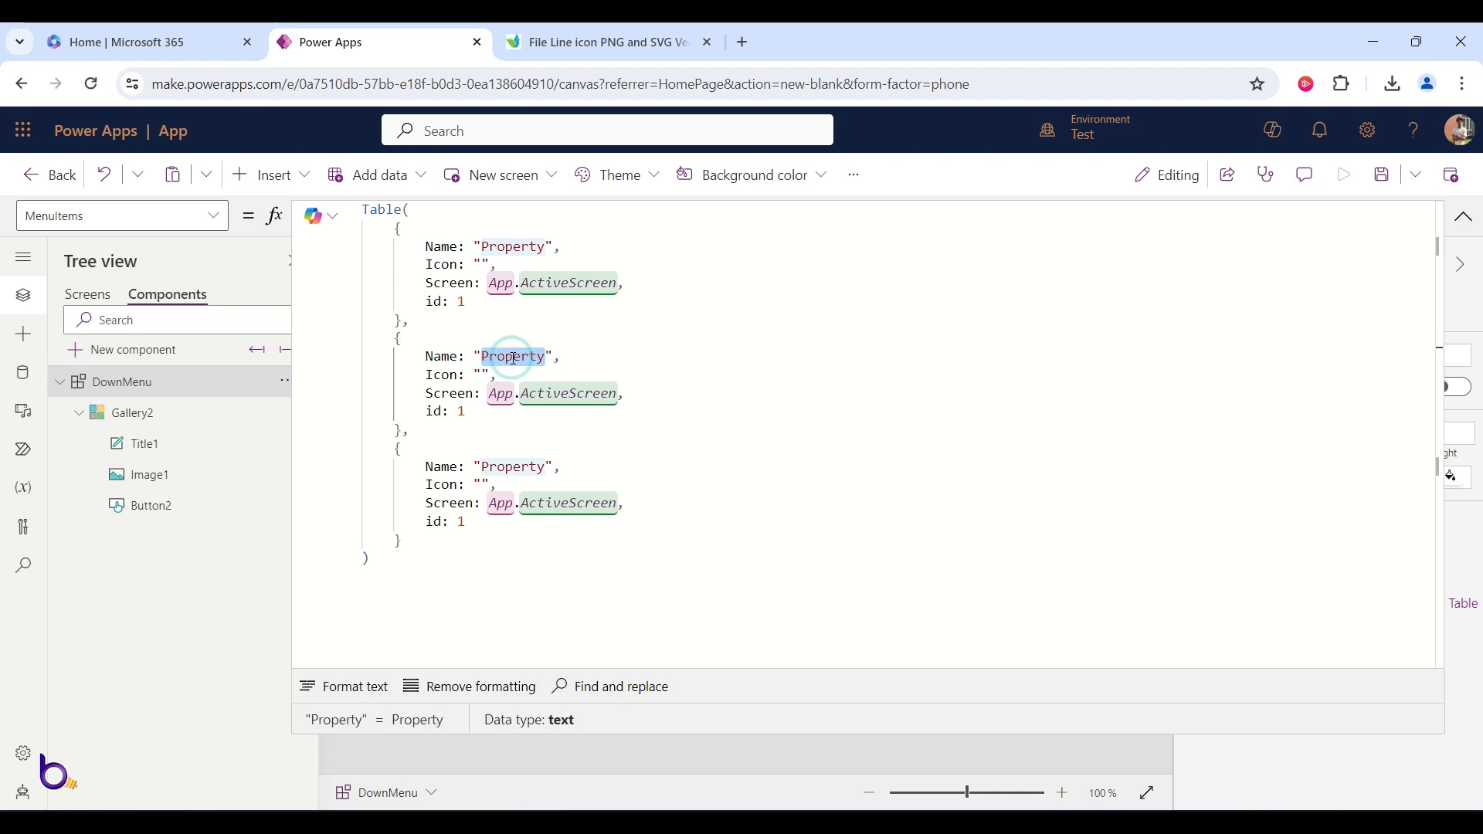
type("Ow")
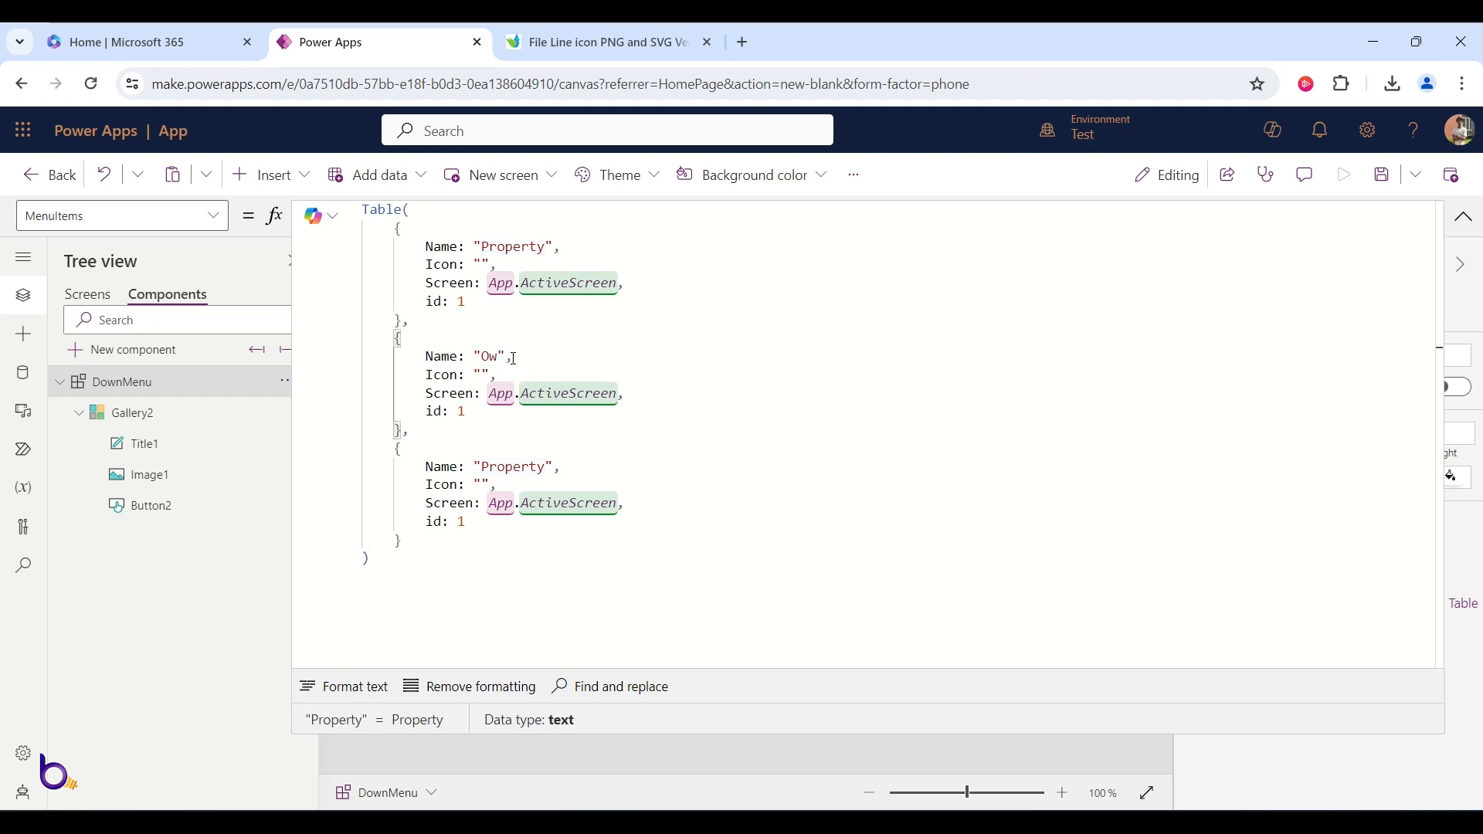
type("ners")
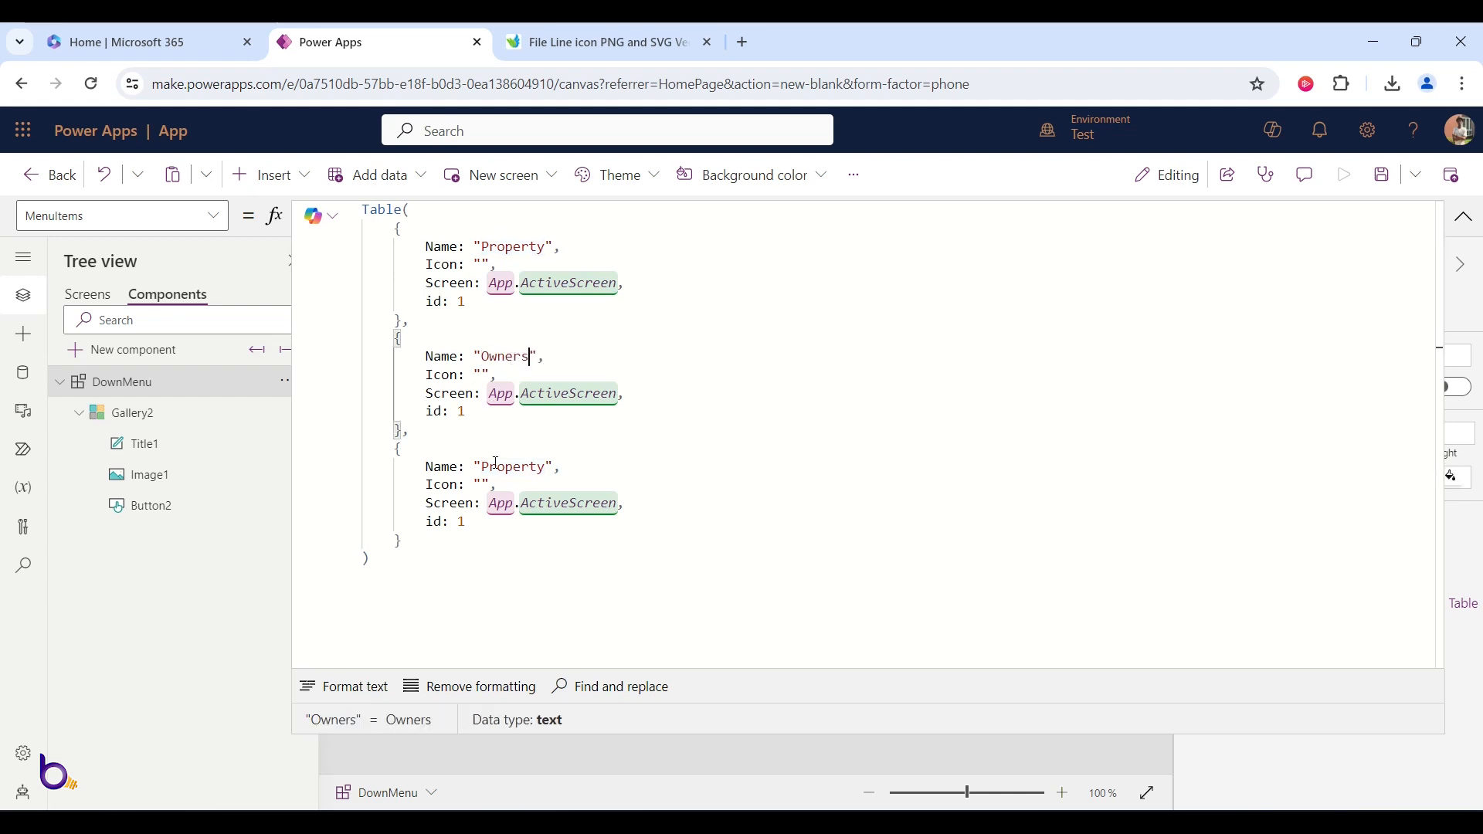
double_click(517, 471)
type("Contrats")
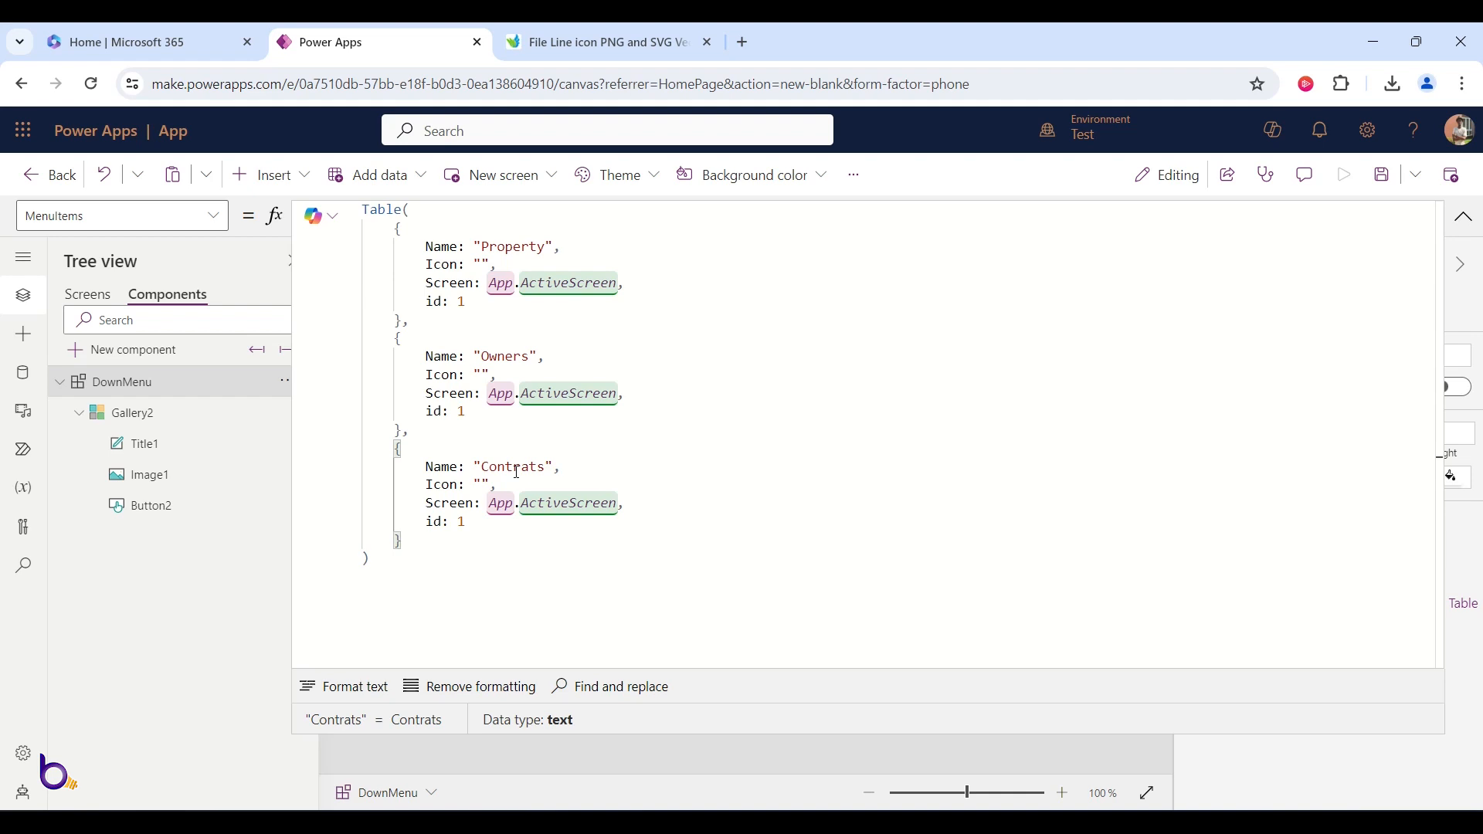
- Set the id of the Owners record to 2 and the id of the Contrats record to 3
left_click(463, 410)
double_click(464, 409)
type("2")
left_click(464, 523)
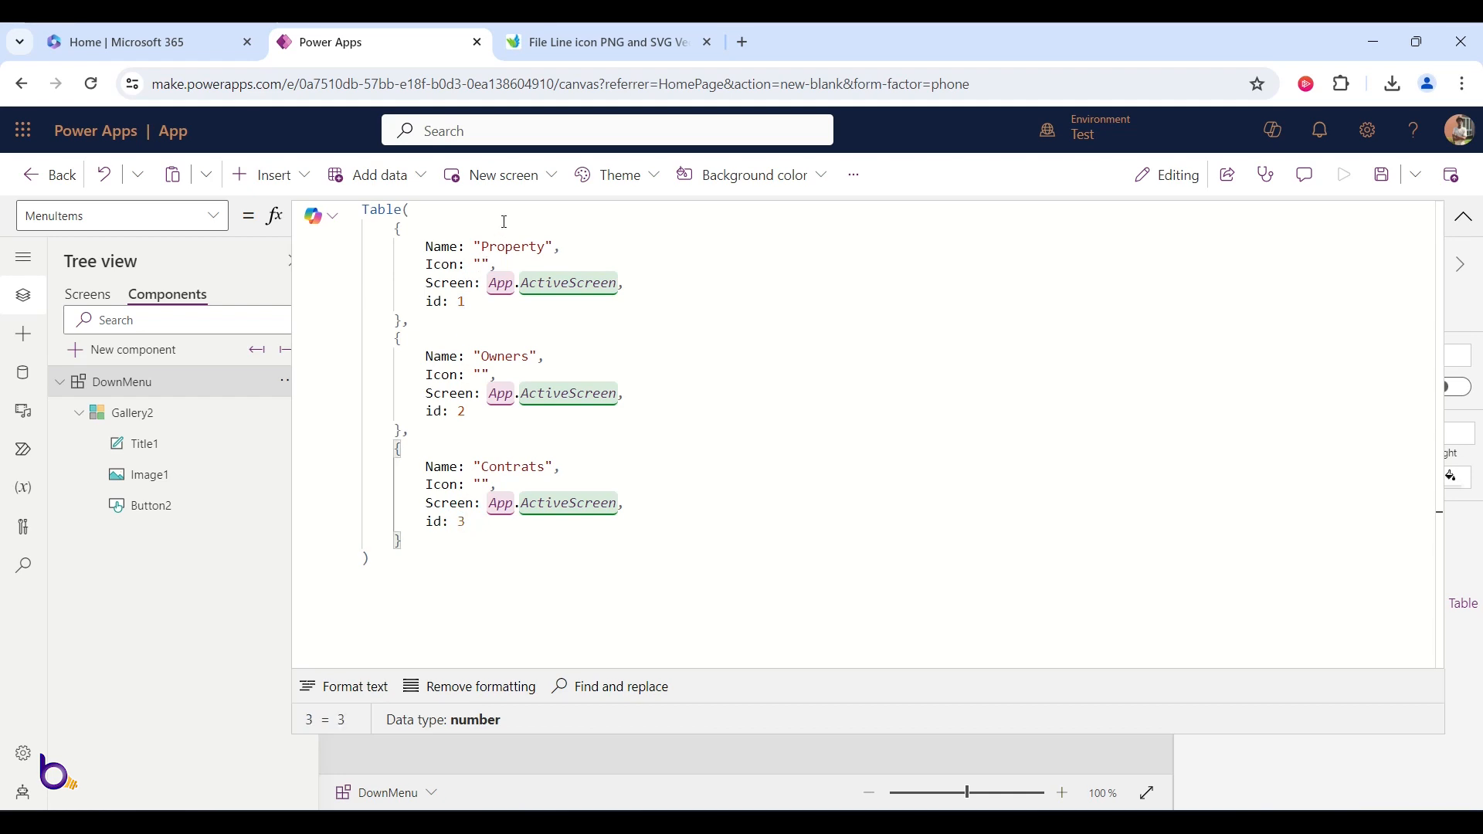
- Switch to Visual Studio Code, place its window beside the formula, and copy the entire SVG code of house-window-icon.svg
left_click(599, 42)
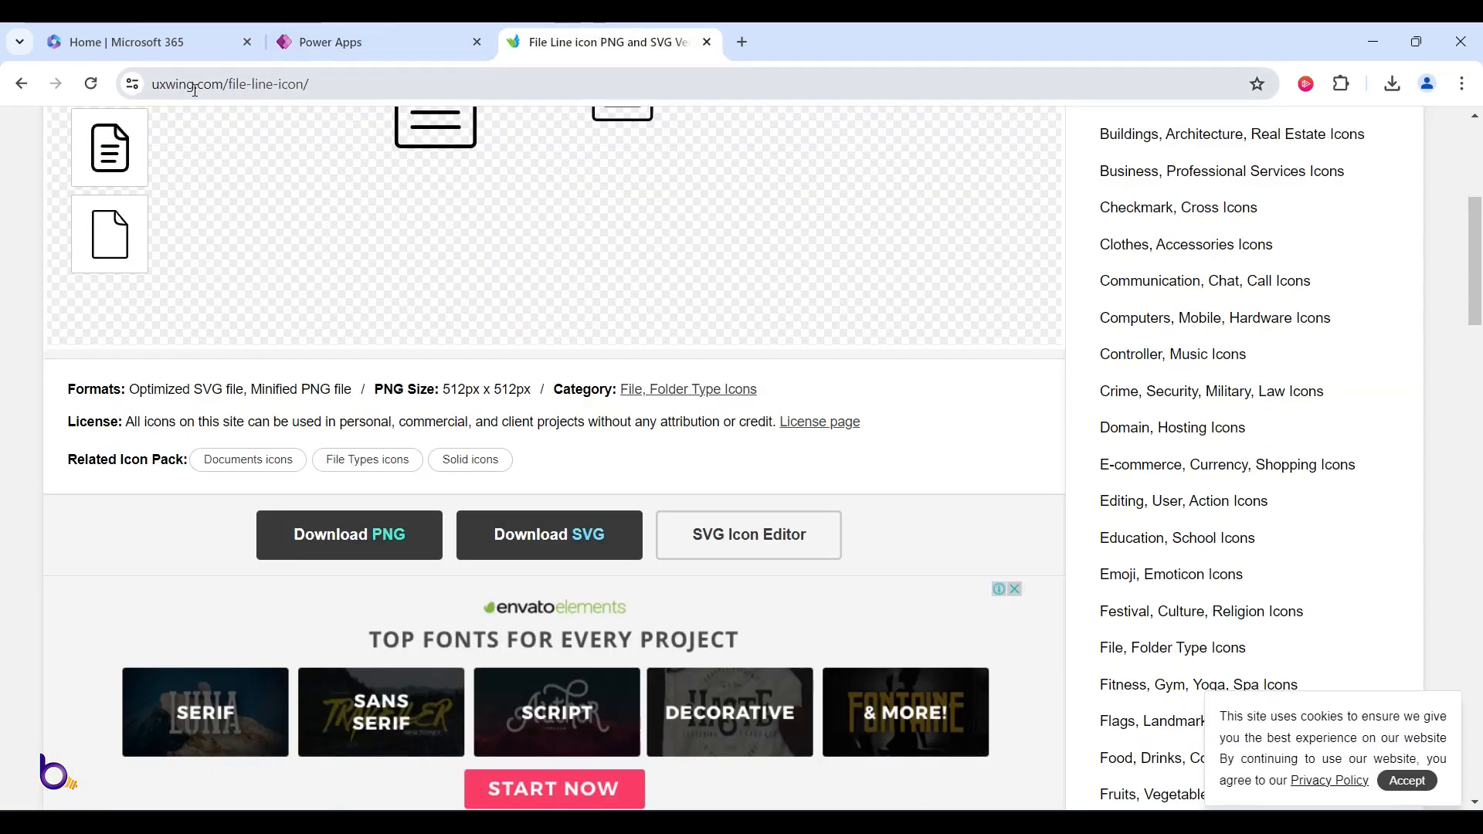
left_click(348, 48)
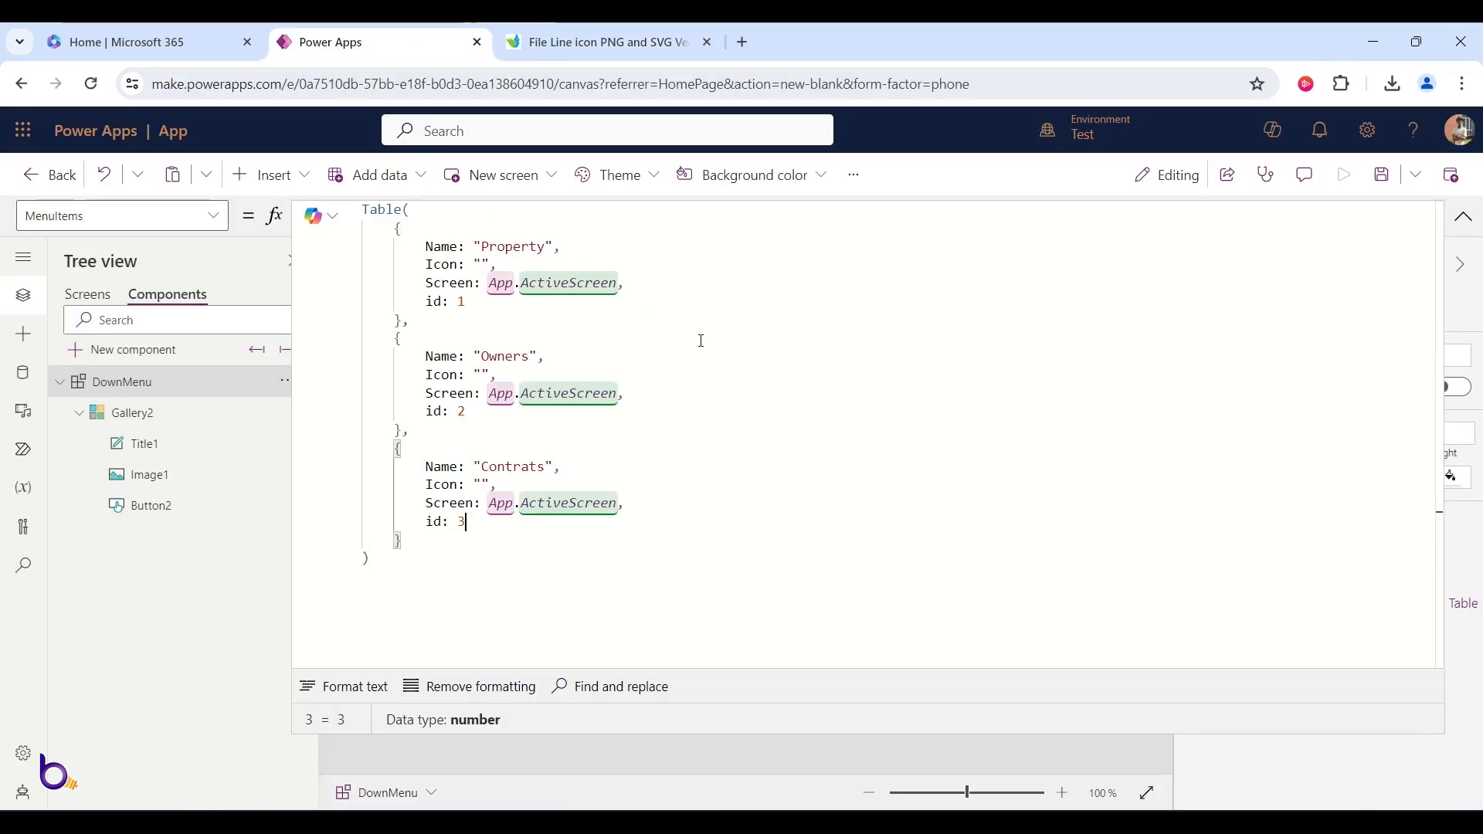
left_click(943, 820)
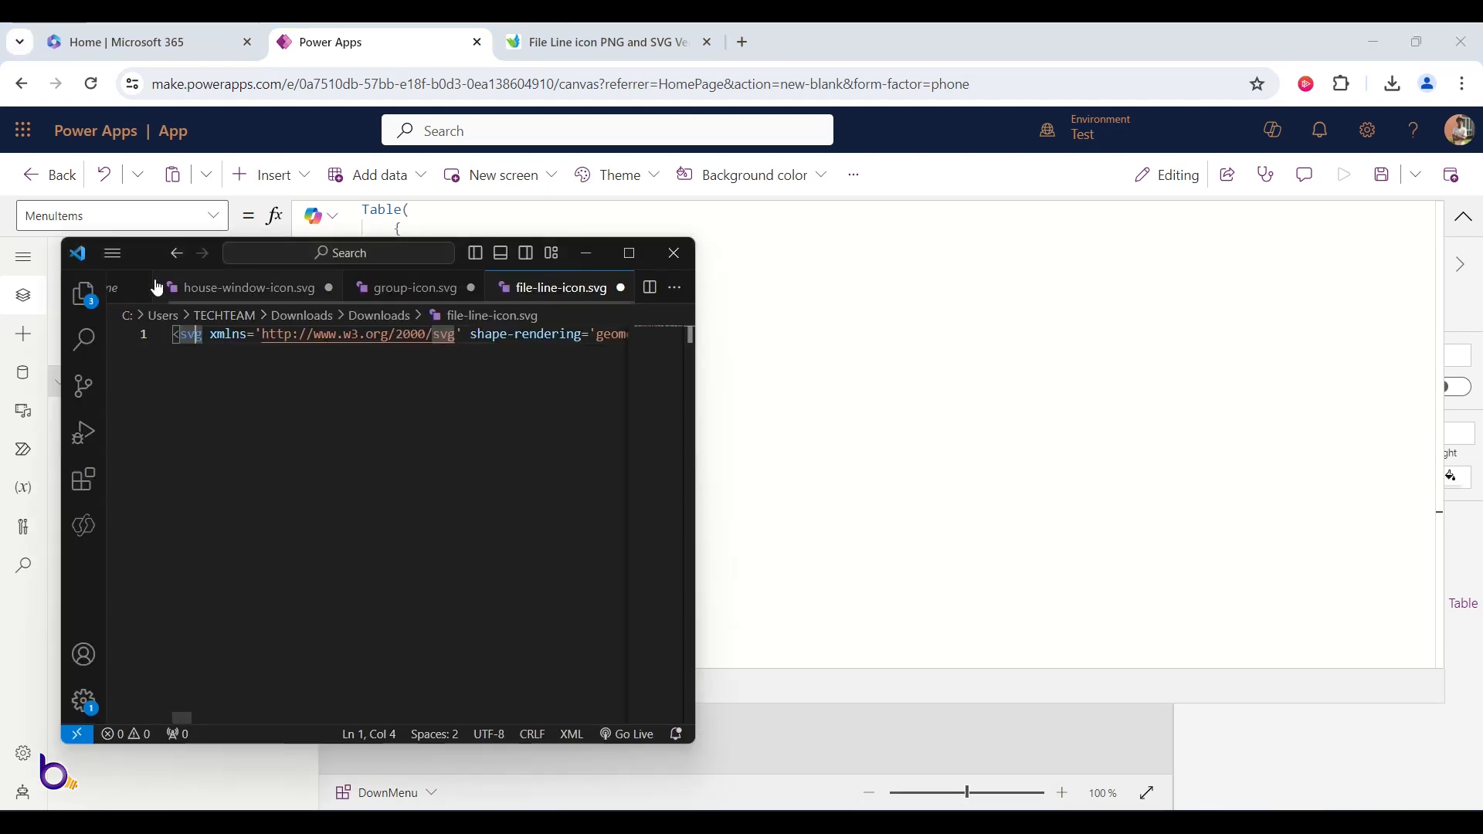
left_click_drag(145, 254, 920, 247)
left_click(1004, 280)
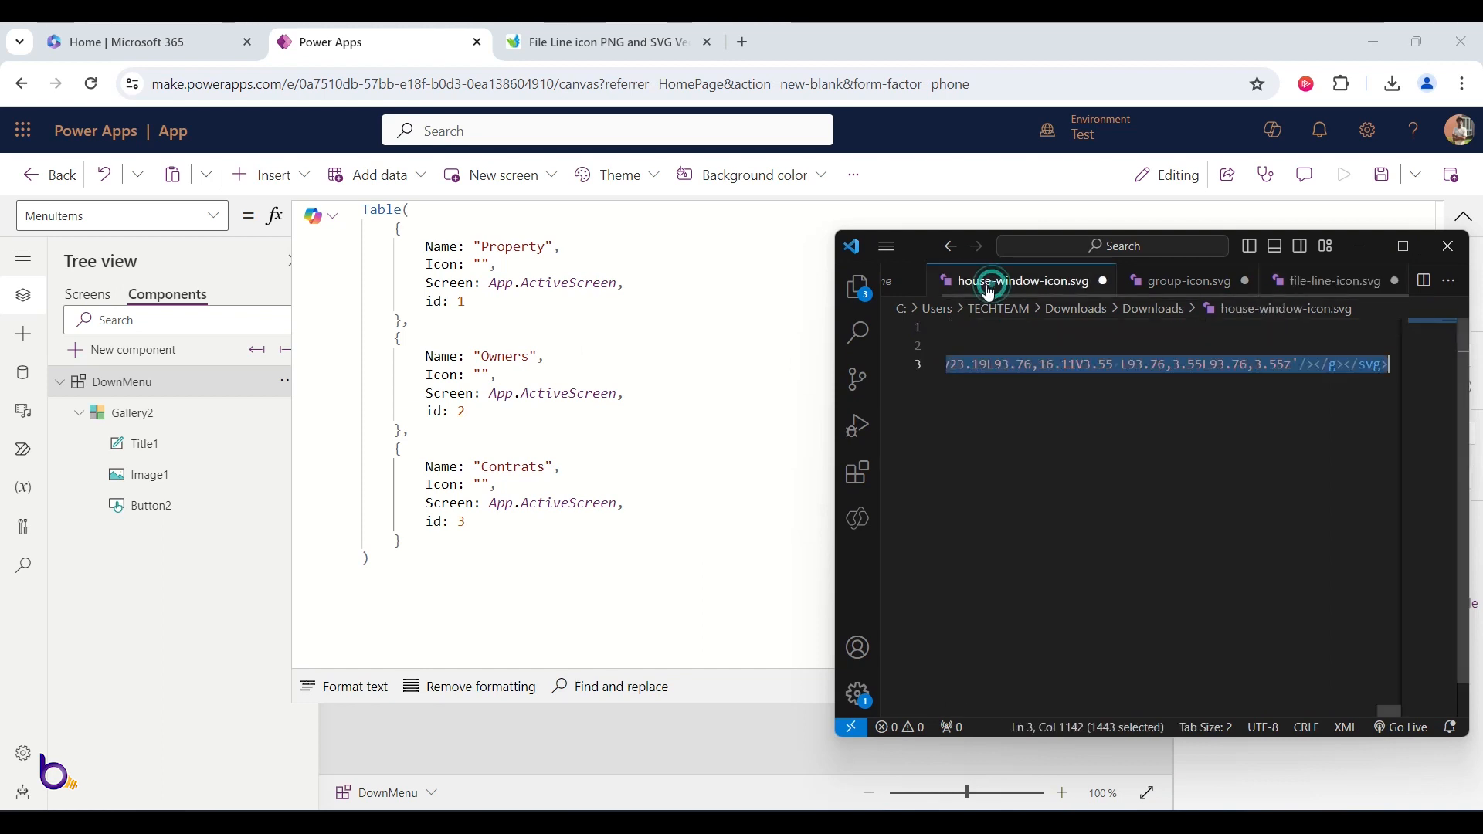
left_click(1003, 364)
double_click(1002, 364)
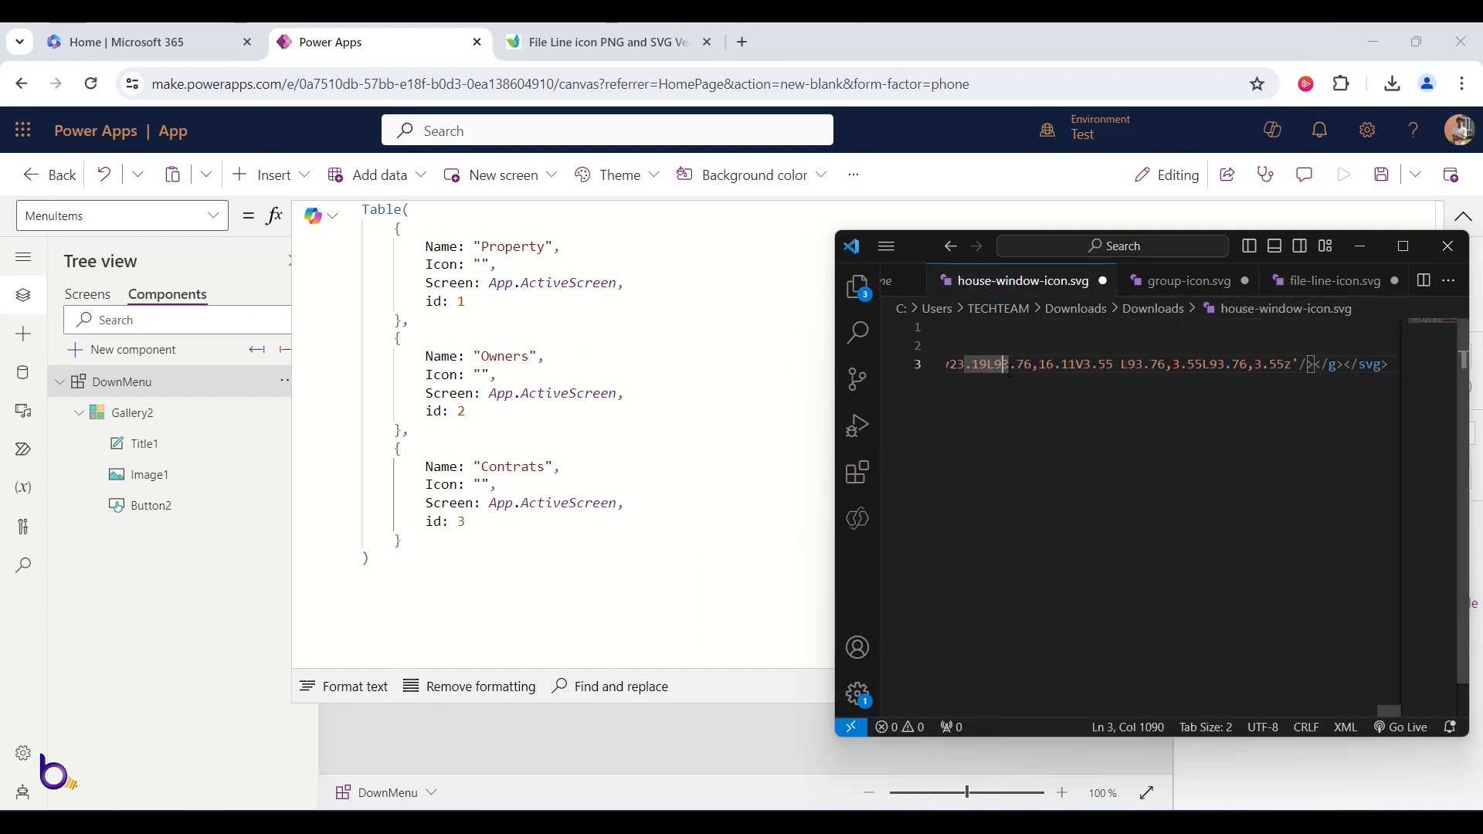
key("ctrl+a")
right_click(1006, 364)
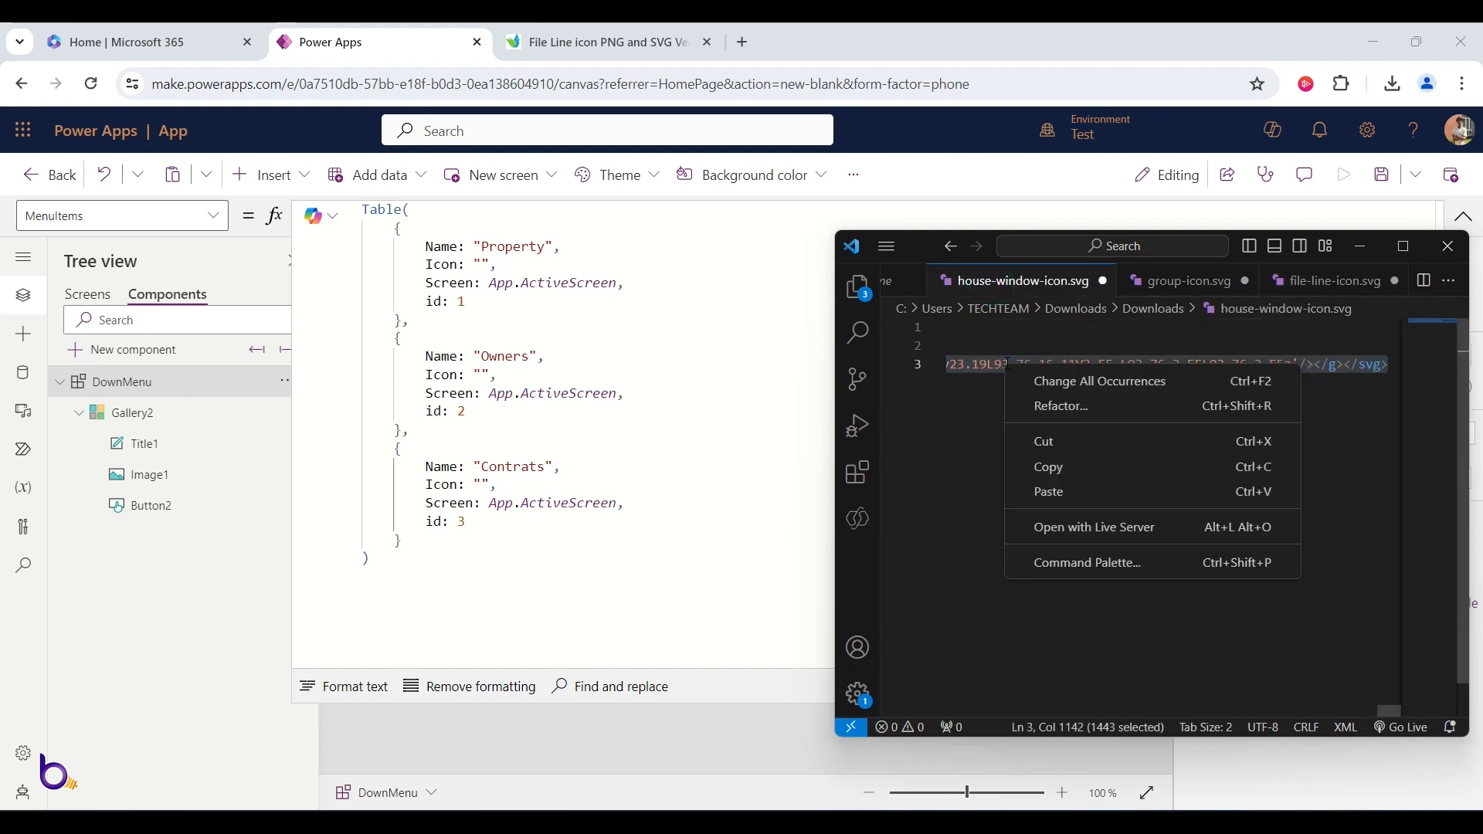
left_click(1061, 468)
- Return to Power Apps and replace the Property record's empty Icon value with the copied house SVG code
left_click(517, 327)
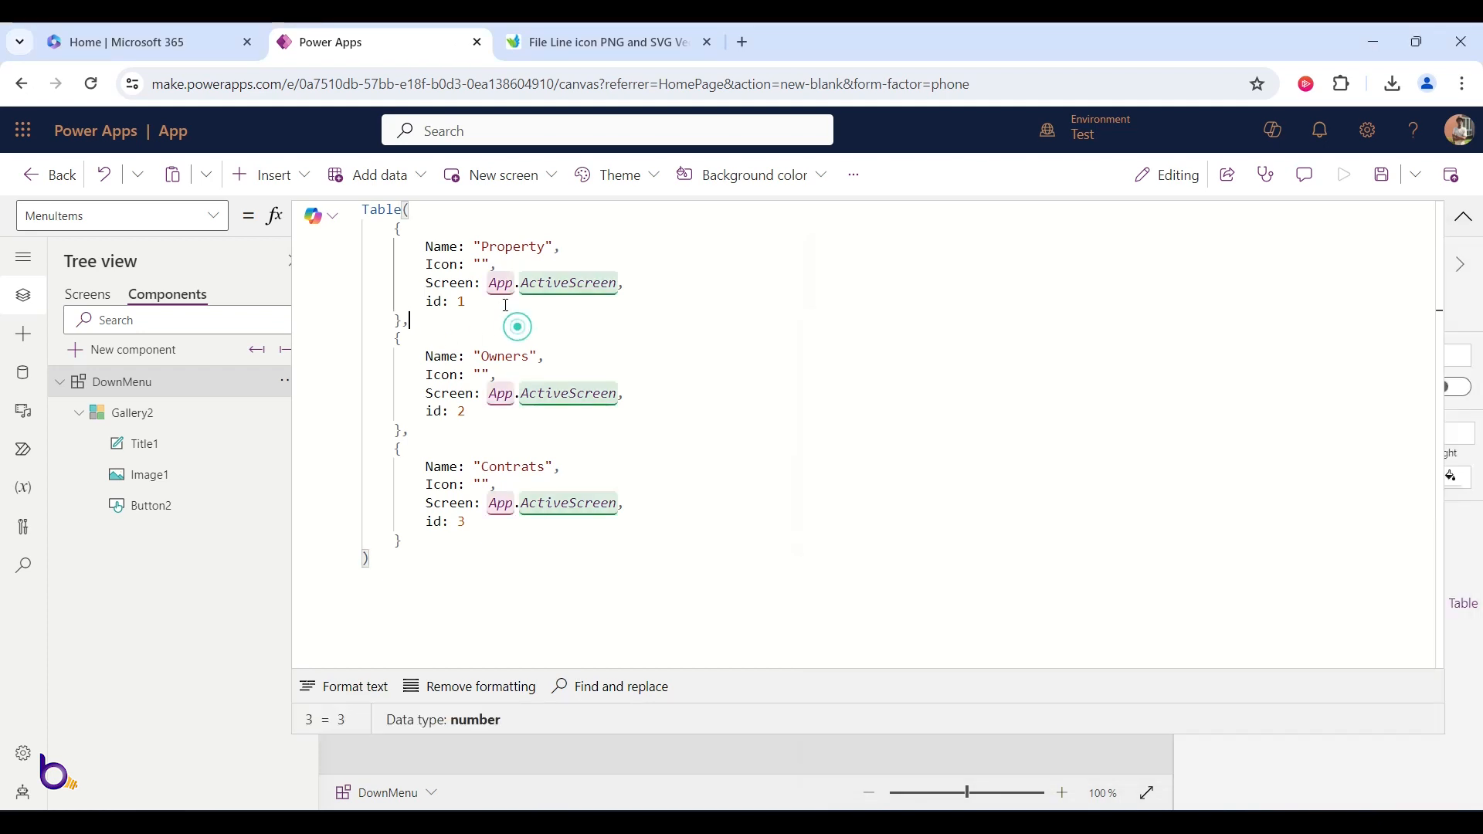
left_click(484, 264)
double_click(478, 263)
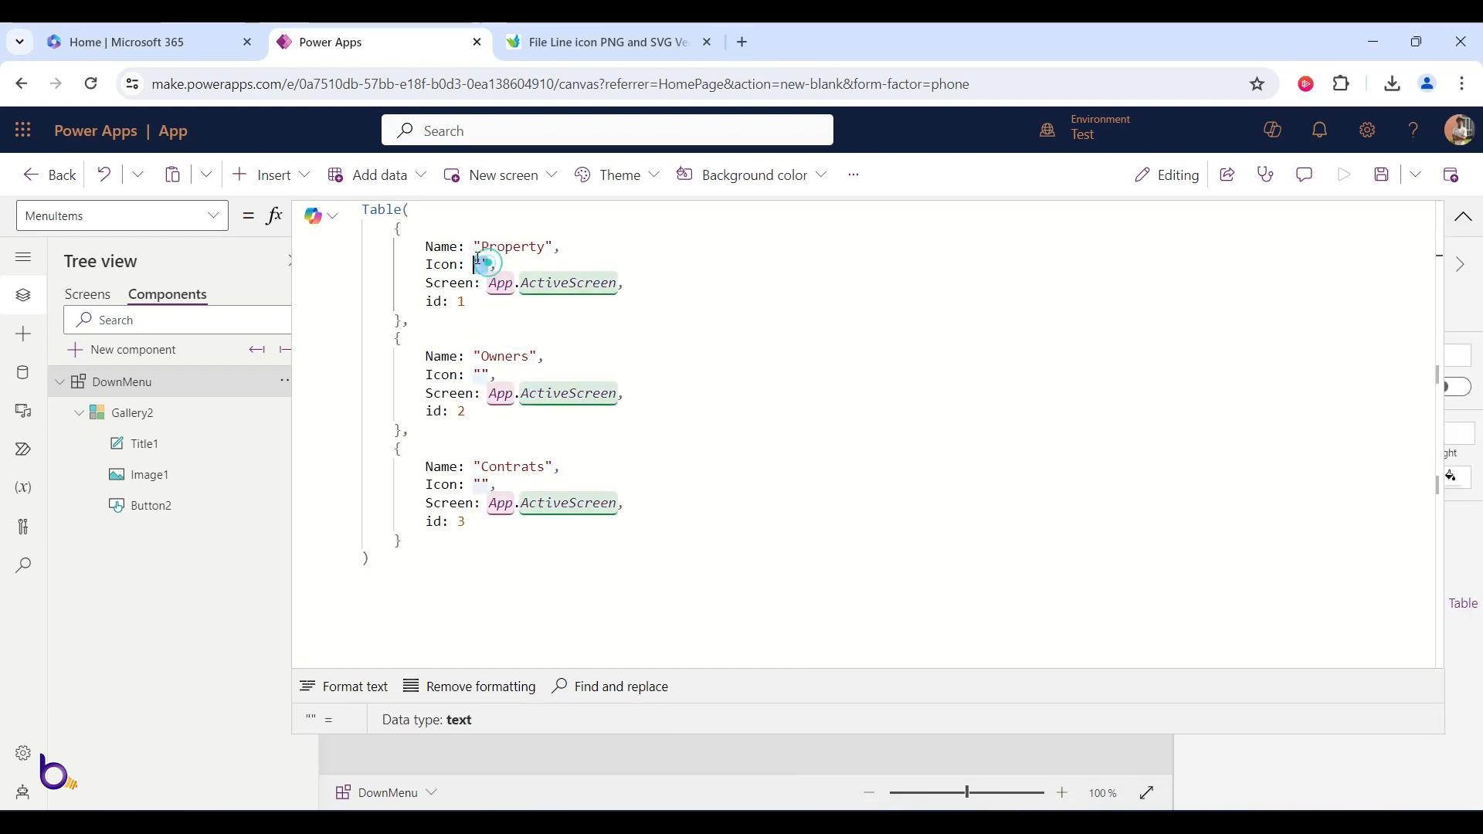
key("ctrl+v")
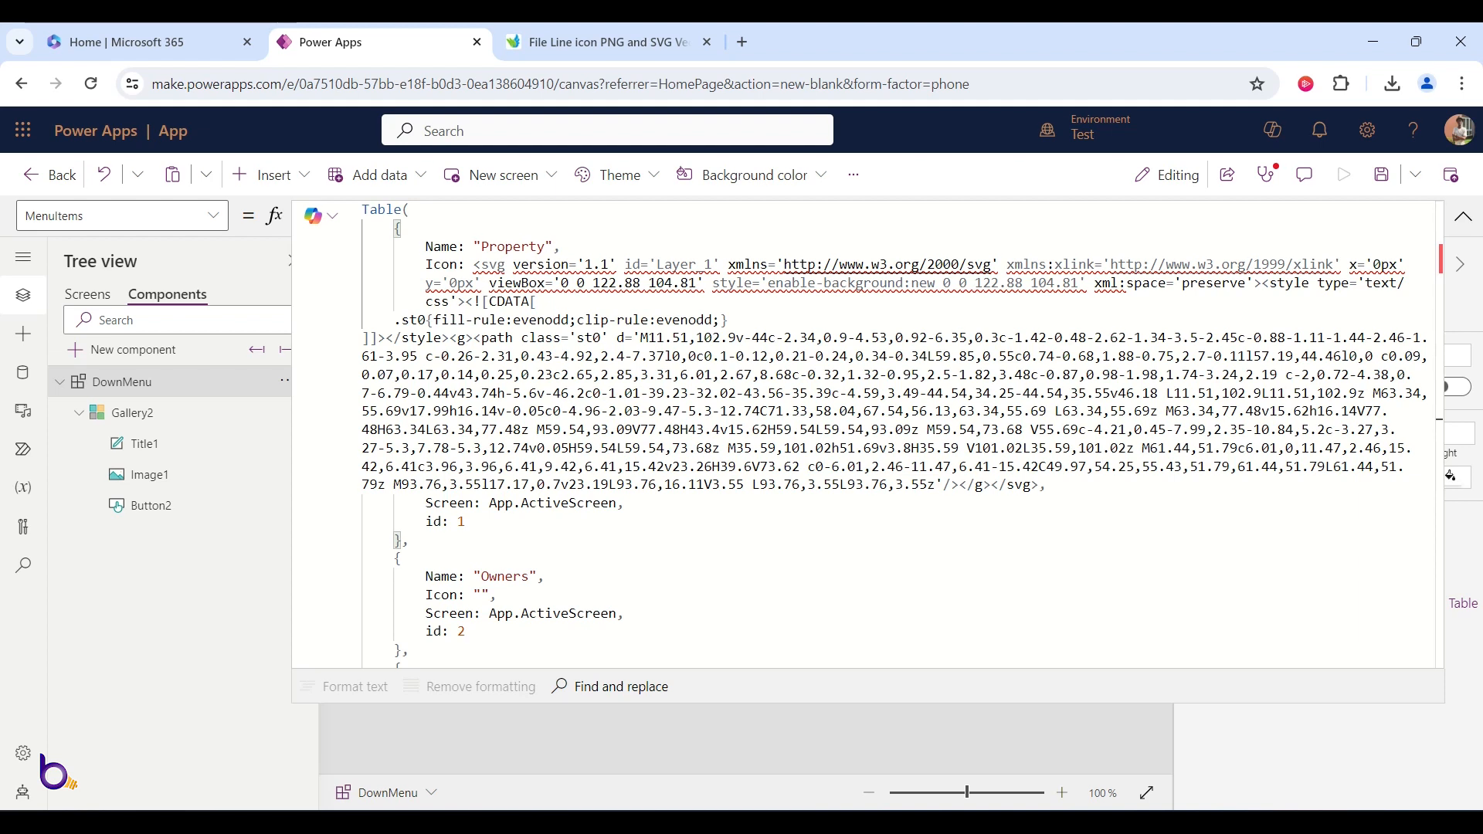
- Wrap the Property record's SVG code as a quoted string in "data:image/svg+xml;utf8, " & EncodeUrl("…")
key("alt+Tab")
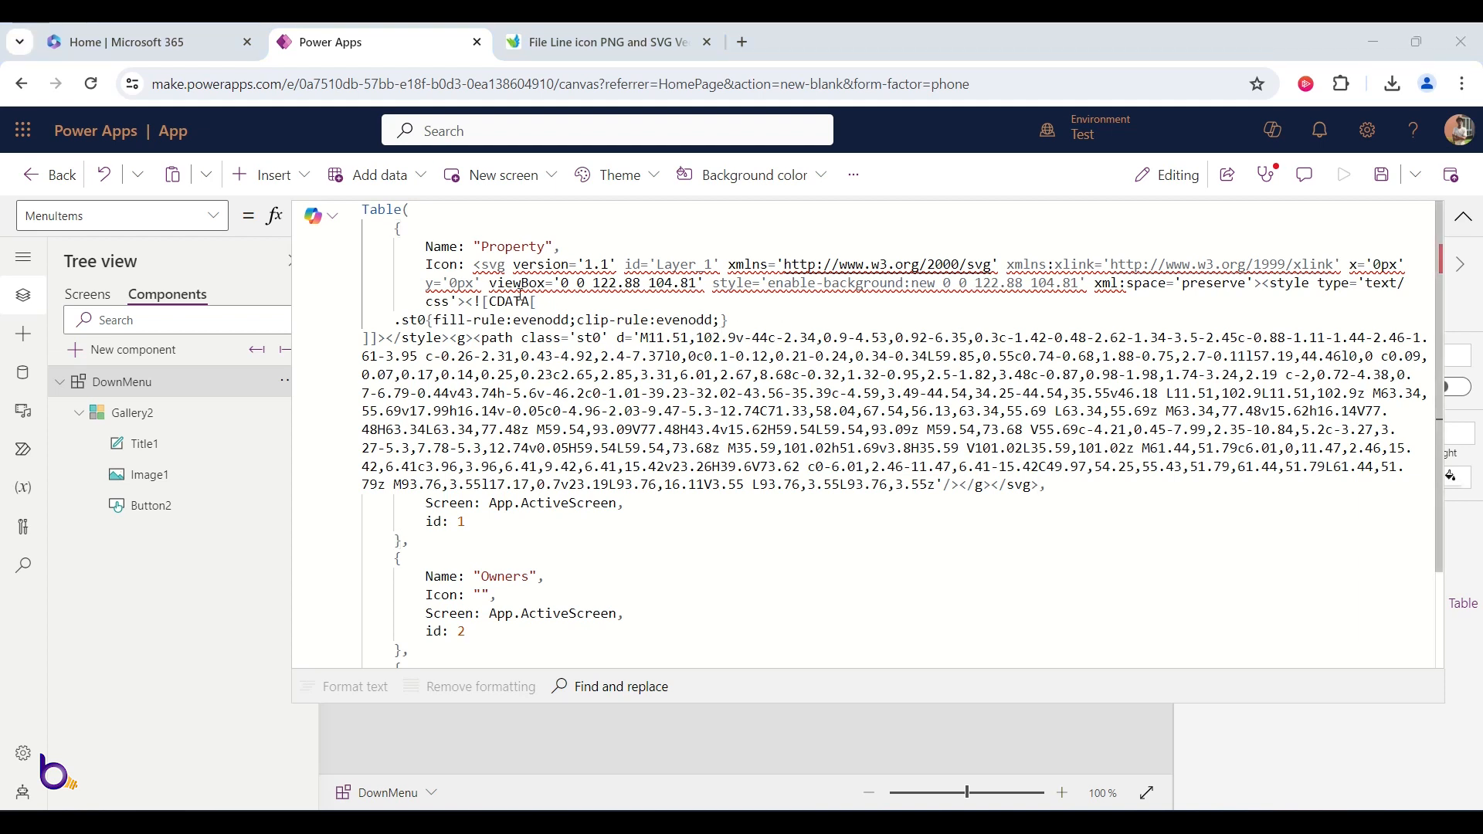
left_click(469, 261)
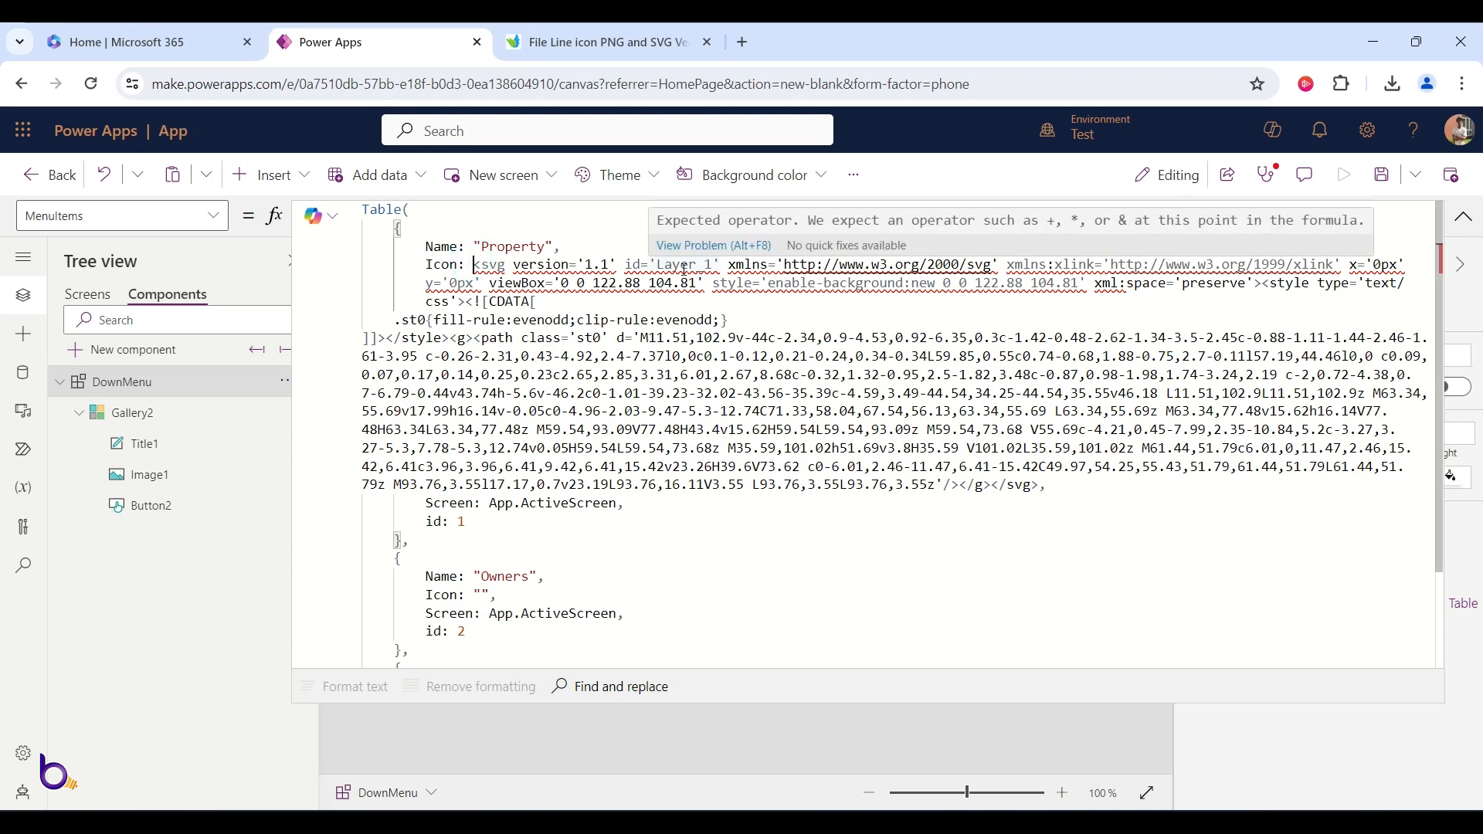
key("ctrl+v")
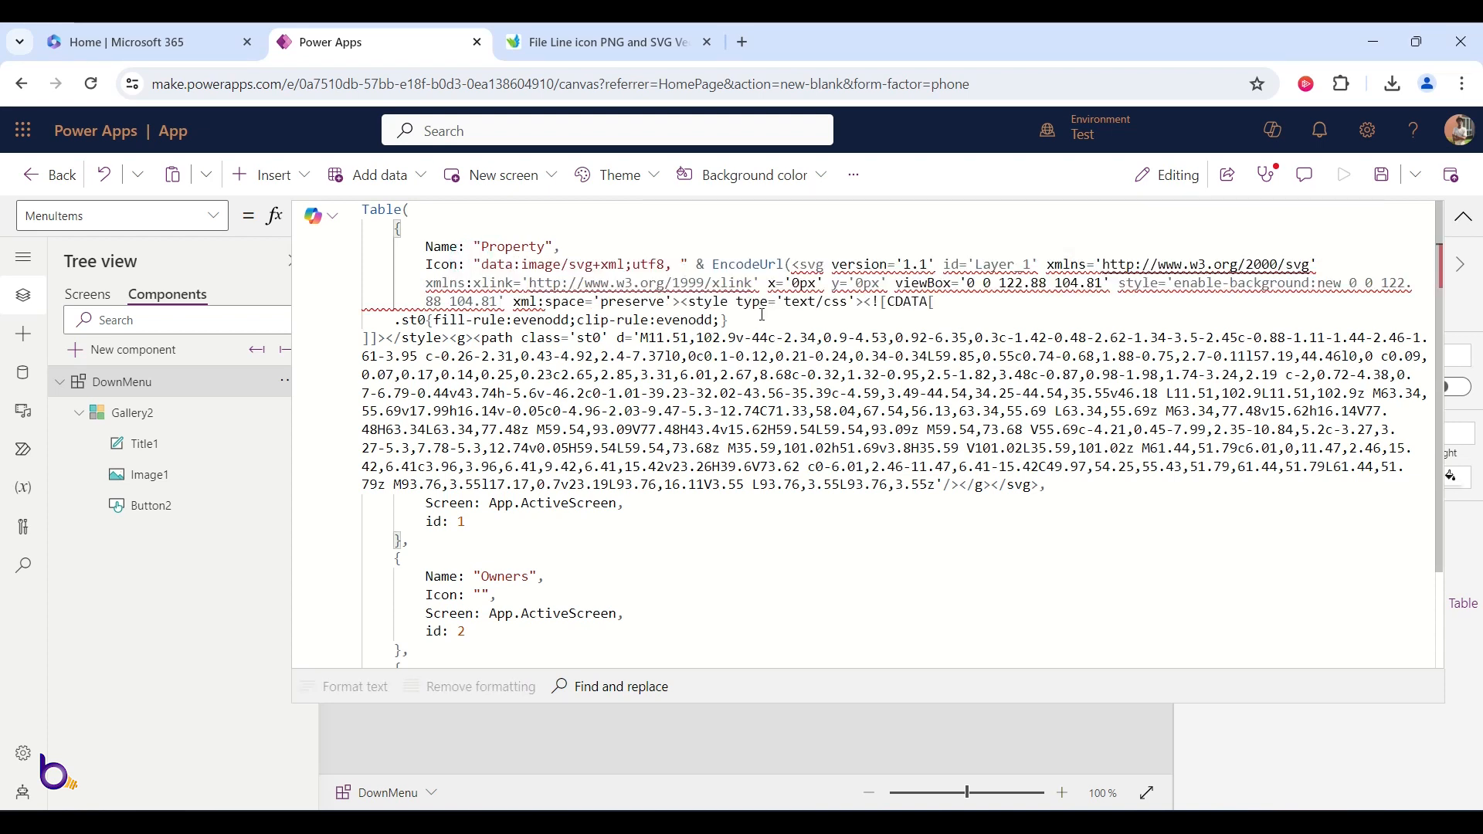
type("\"")
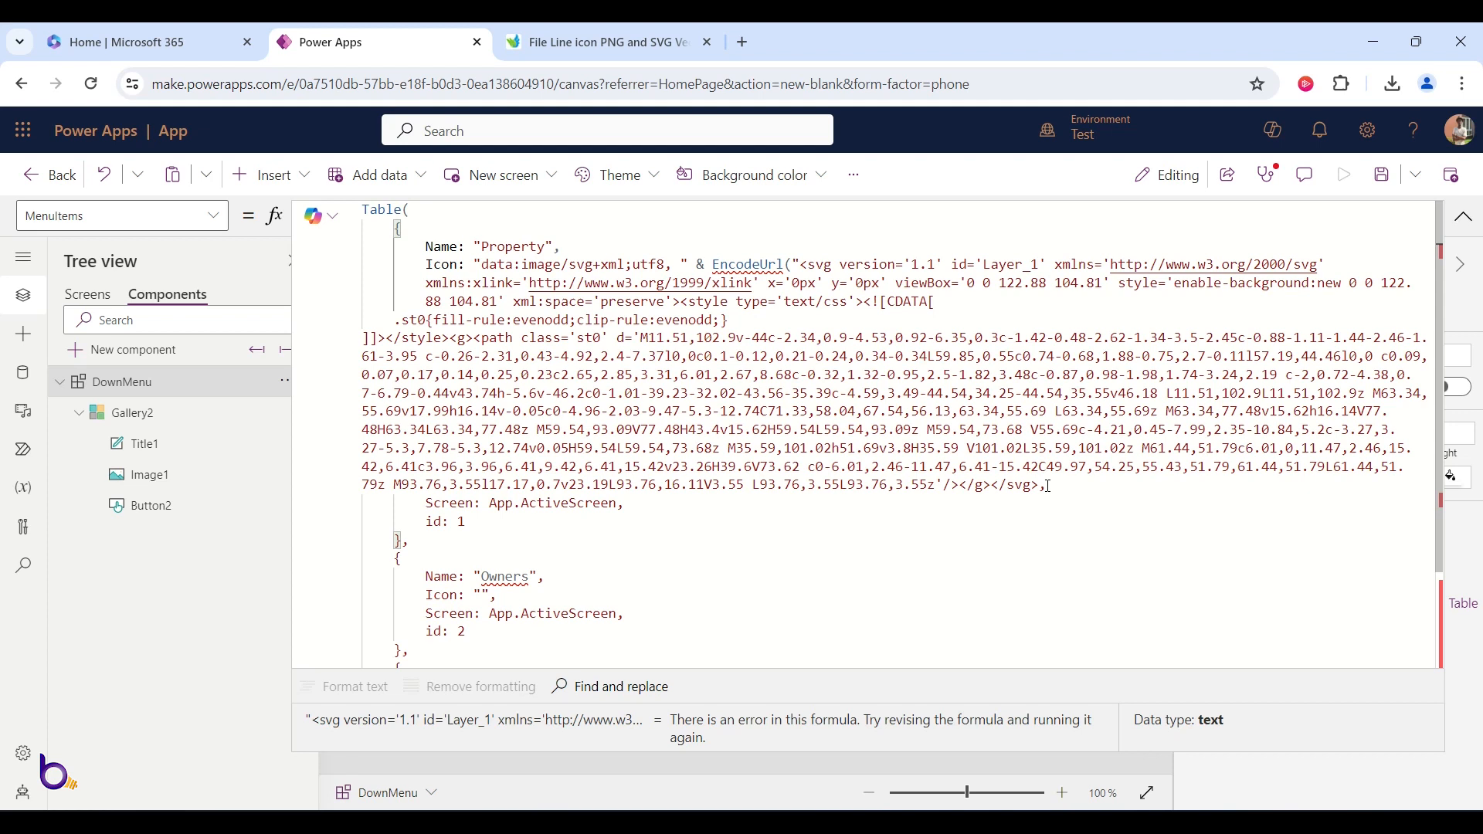
left_click(1041, 485)
type("\")")
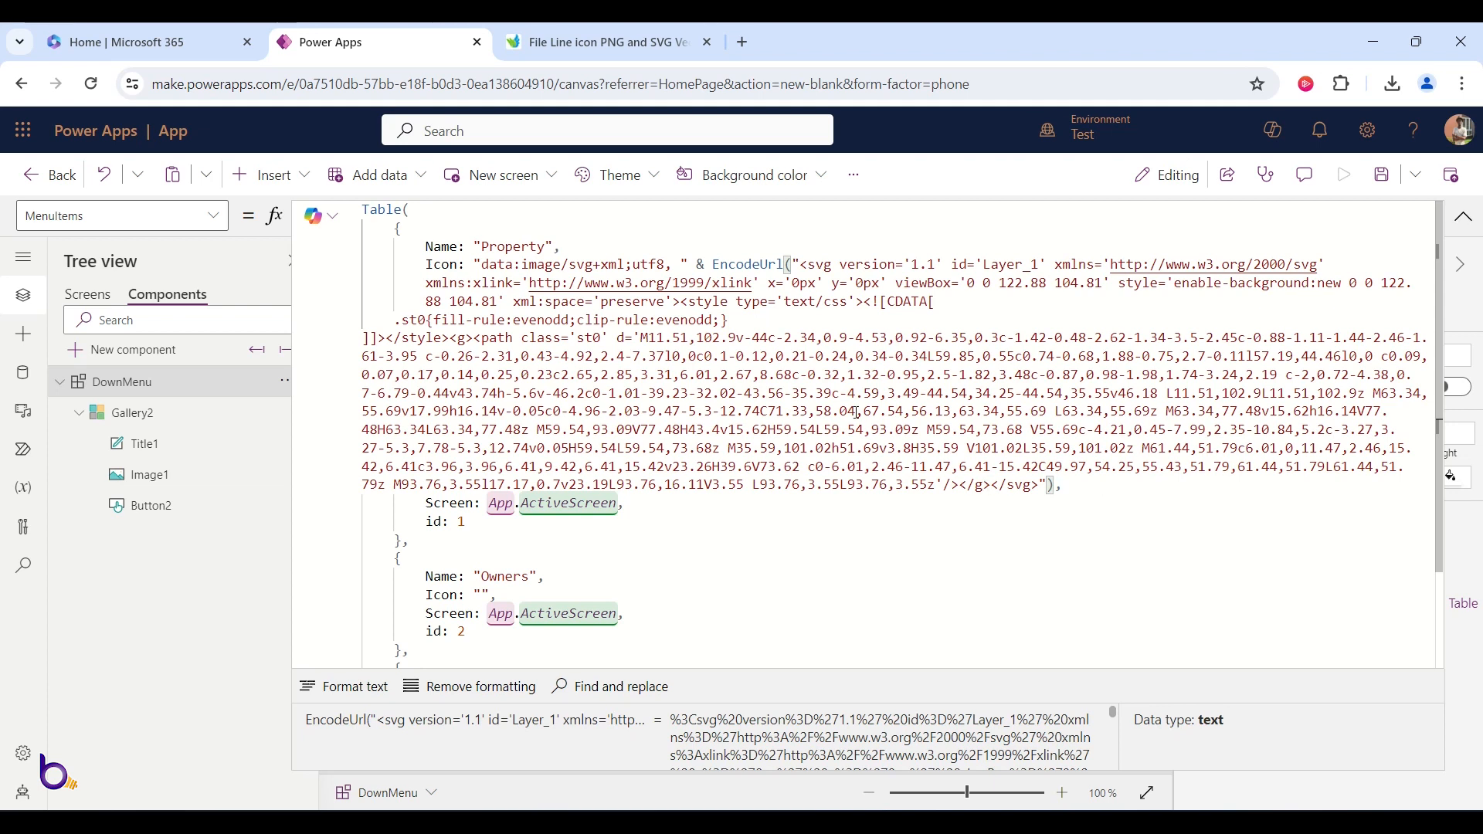
scroll(642, 296, "down", 3)
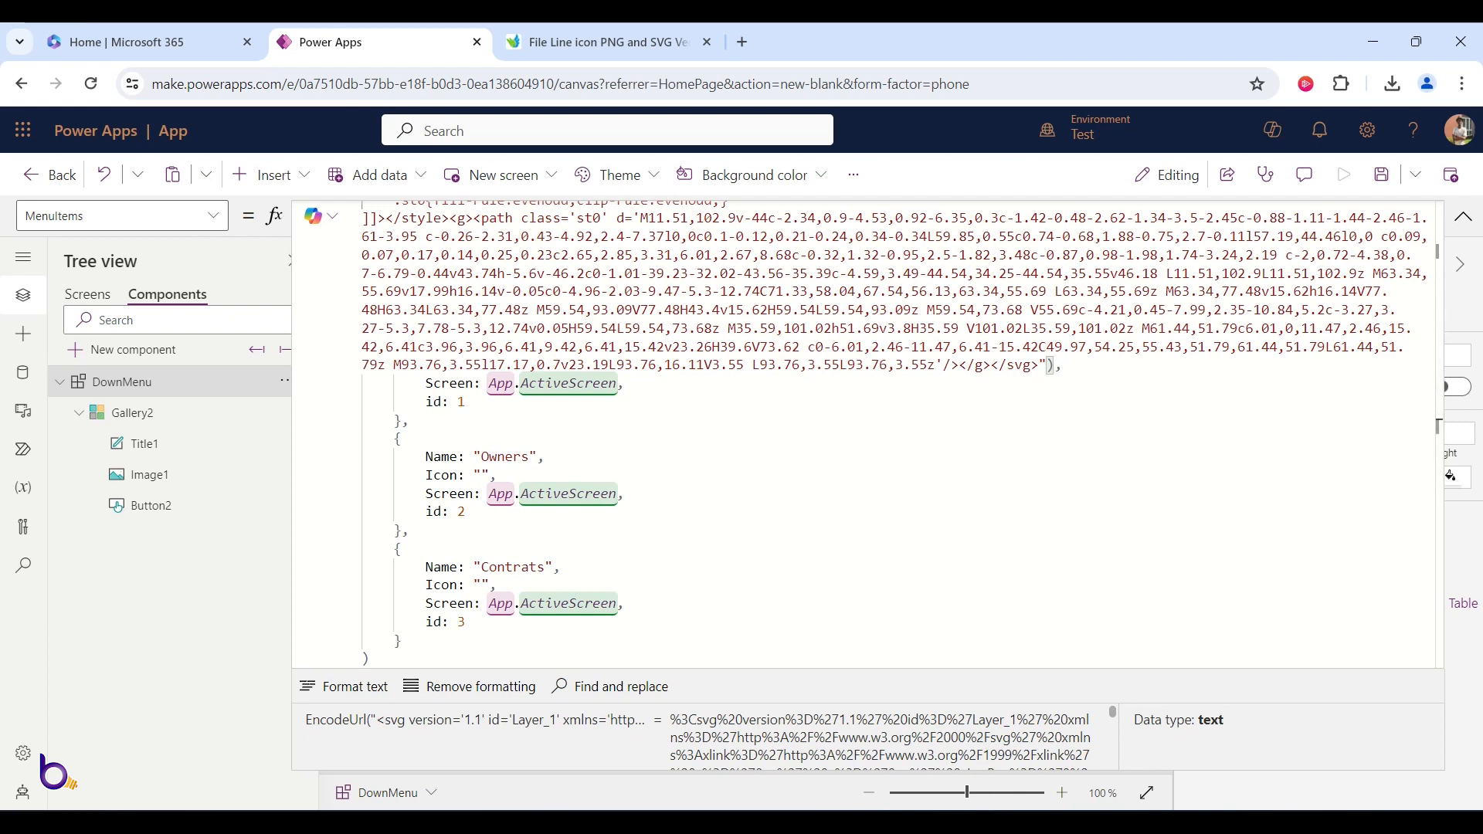
- Switch to Visual Studio Code and copy the entire SVG code of group-icon.svg
key("alt+Tab")
left_click(1182, 282)
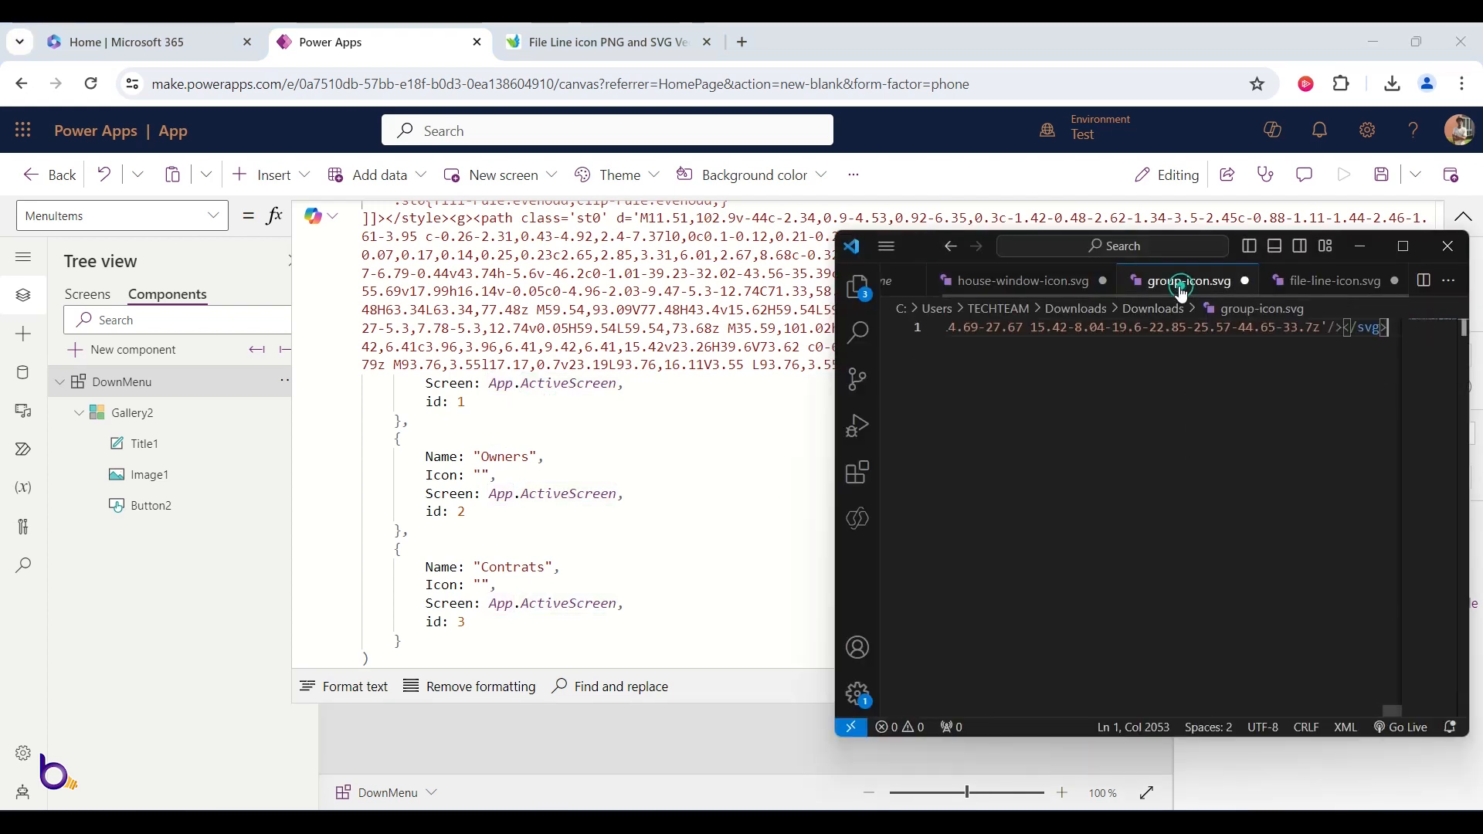
left_click(1146, 327)
key("ctrl+a")
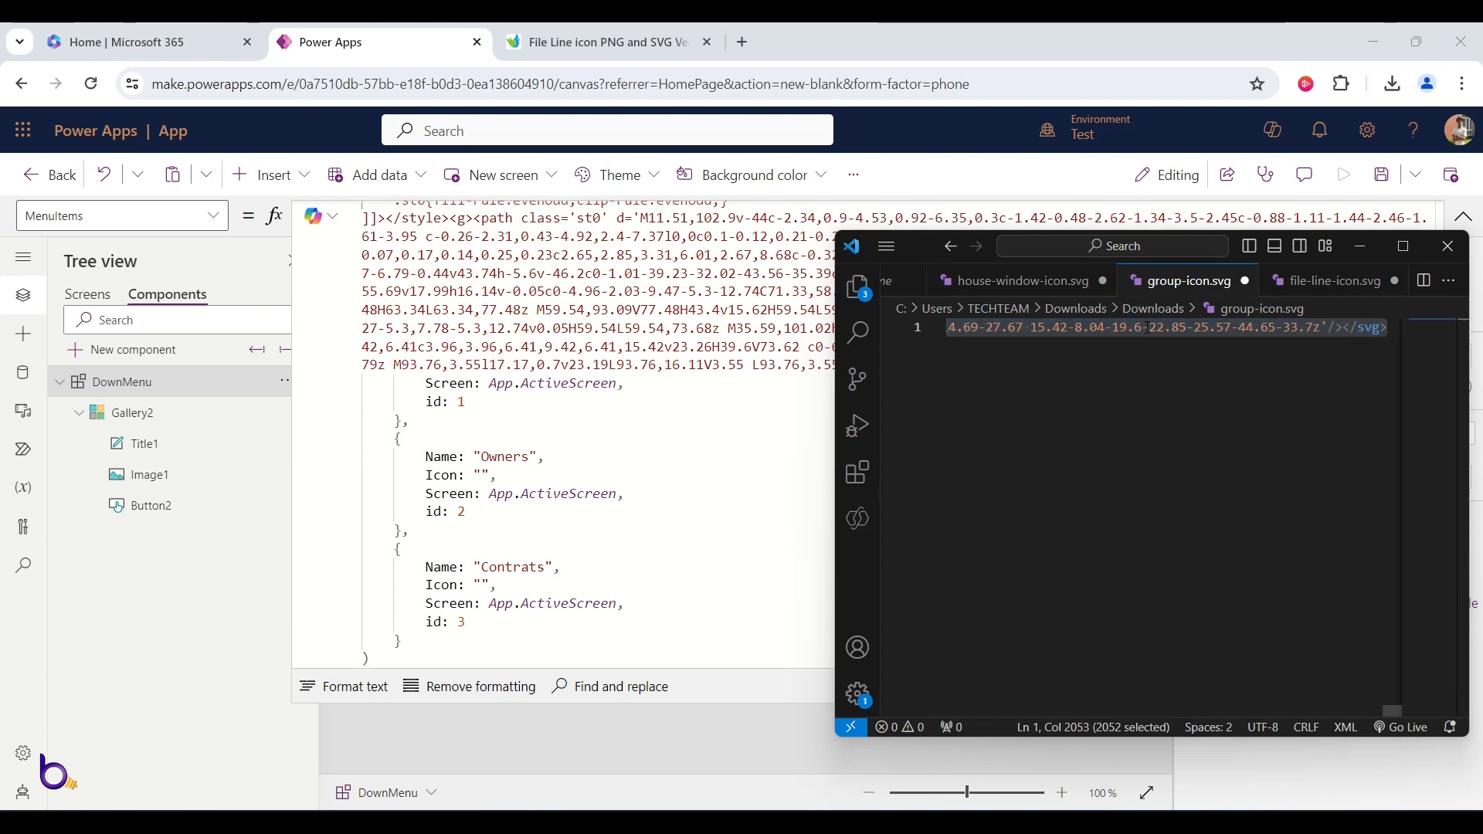
right_click(1146, 327)
left_click(1189, 431)
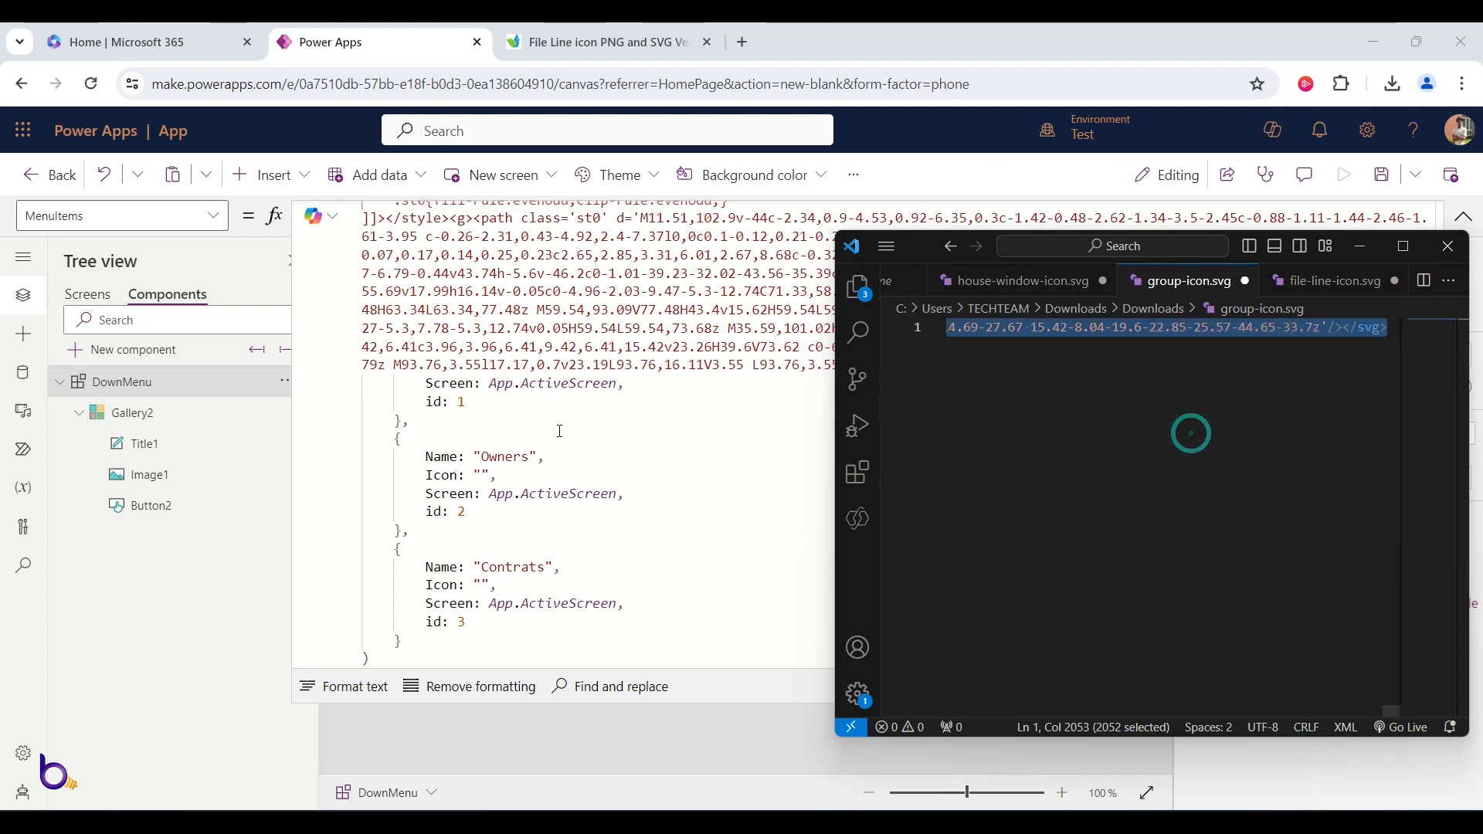
- Return to Power Apps and replace the Owners record's empty Icon value with the copied group SVG code
left_click(469, 474)
left_click_drag(475, 476, 489, 475)
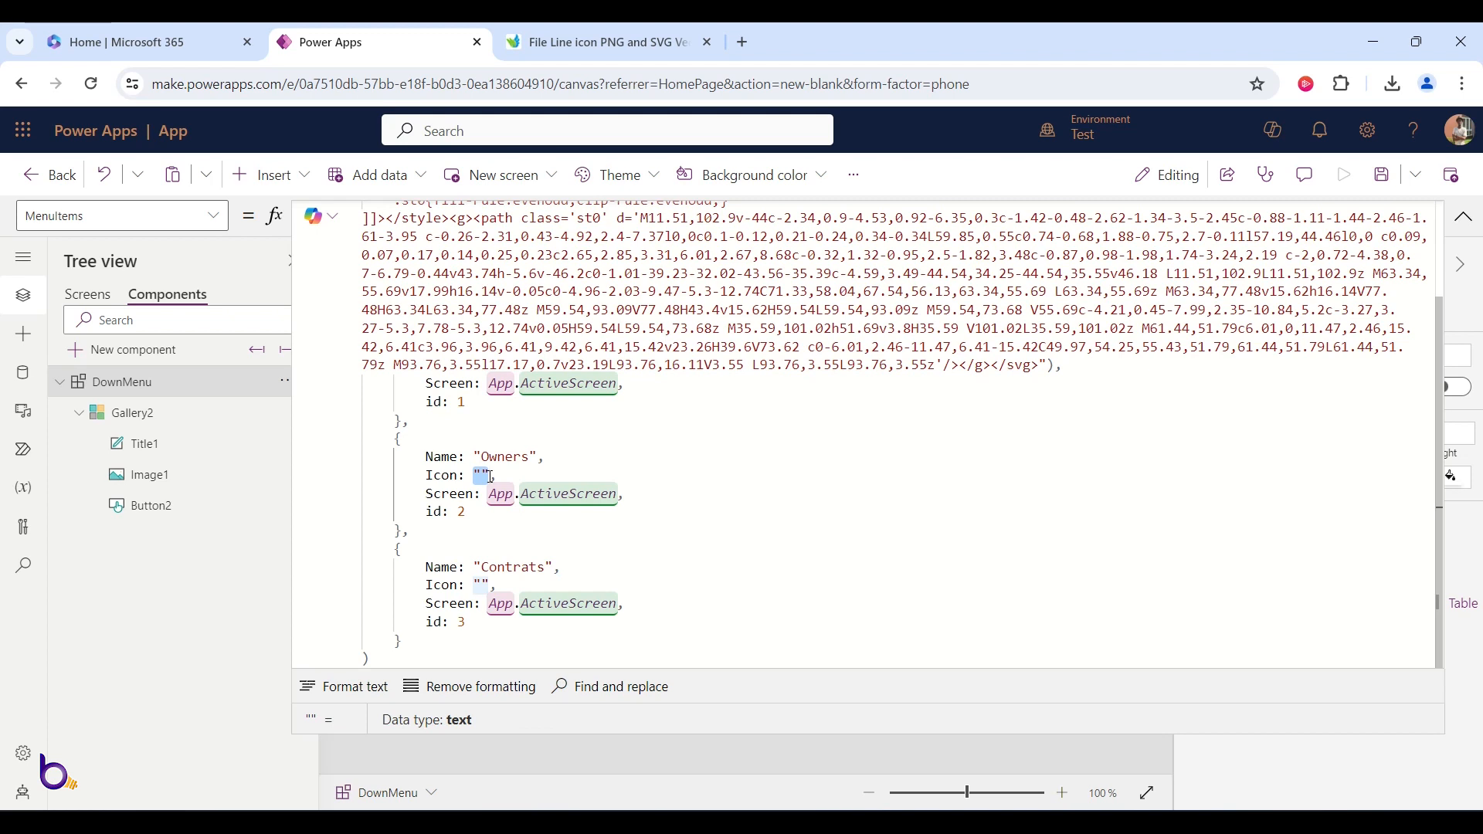
key("ctrl+v")
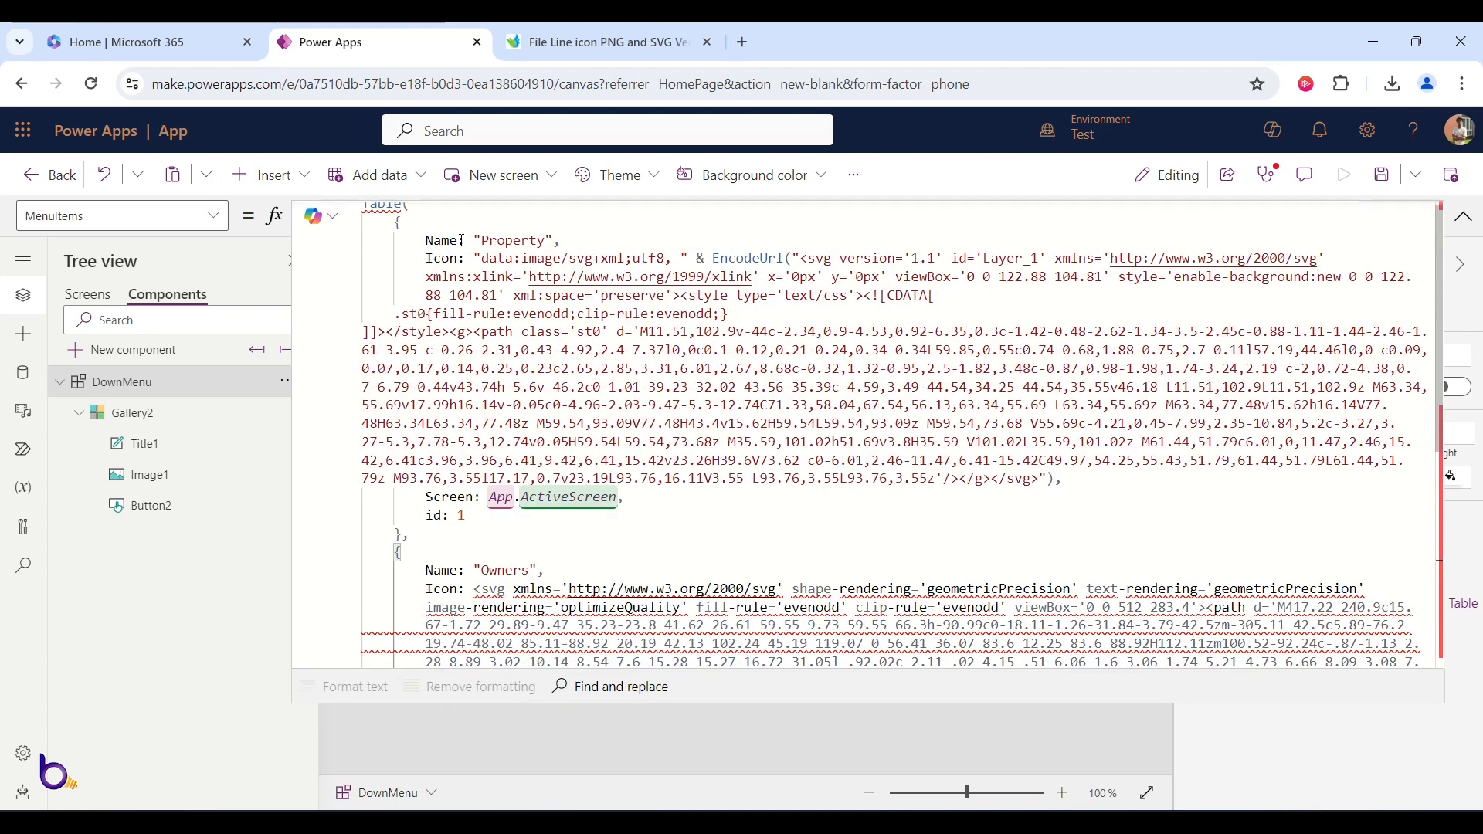
- Wrap the Owners record's SVG code as a quoted string in "data:image/svg+xml;utf8, " & EncodeUrl("…"), reusing the Property record's prefix
left_click_drag(475, 258, 803, 255)
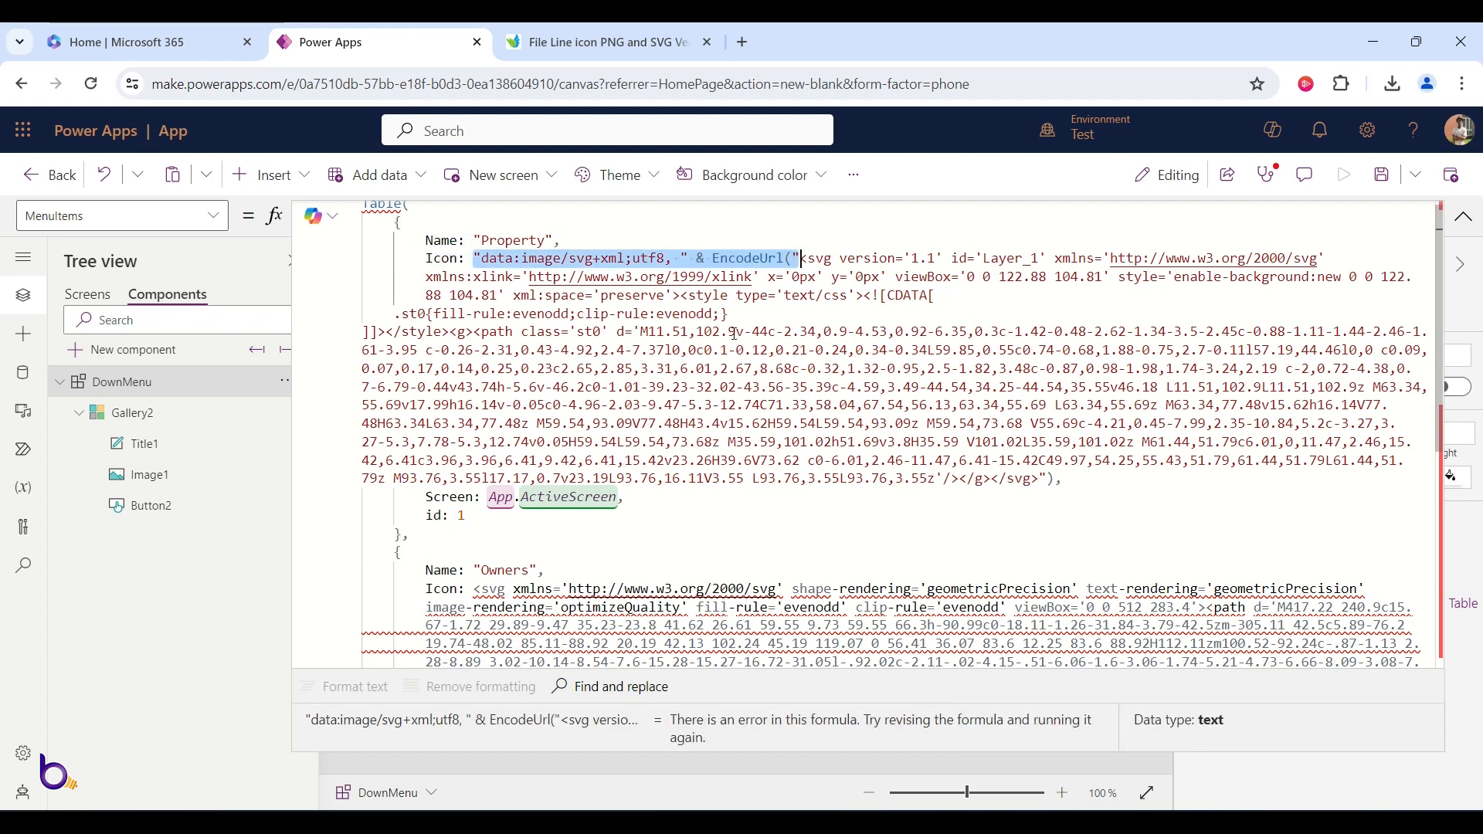
left_click(474, 592)
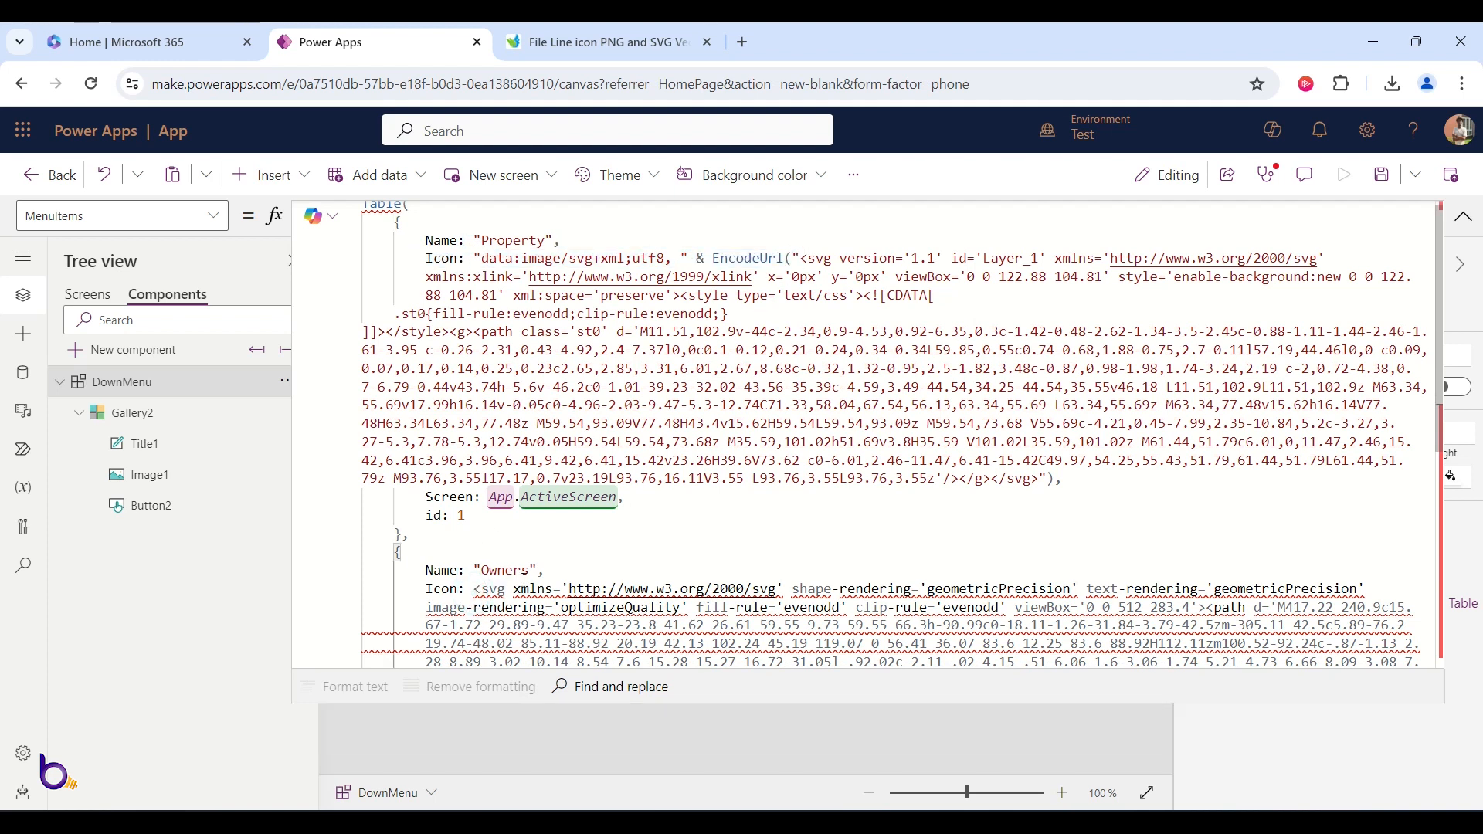
key("ctrl+v")
scroll(693, 530, "down", 3)
scroll(693, 529, "down", 3)
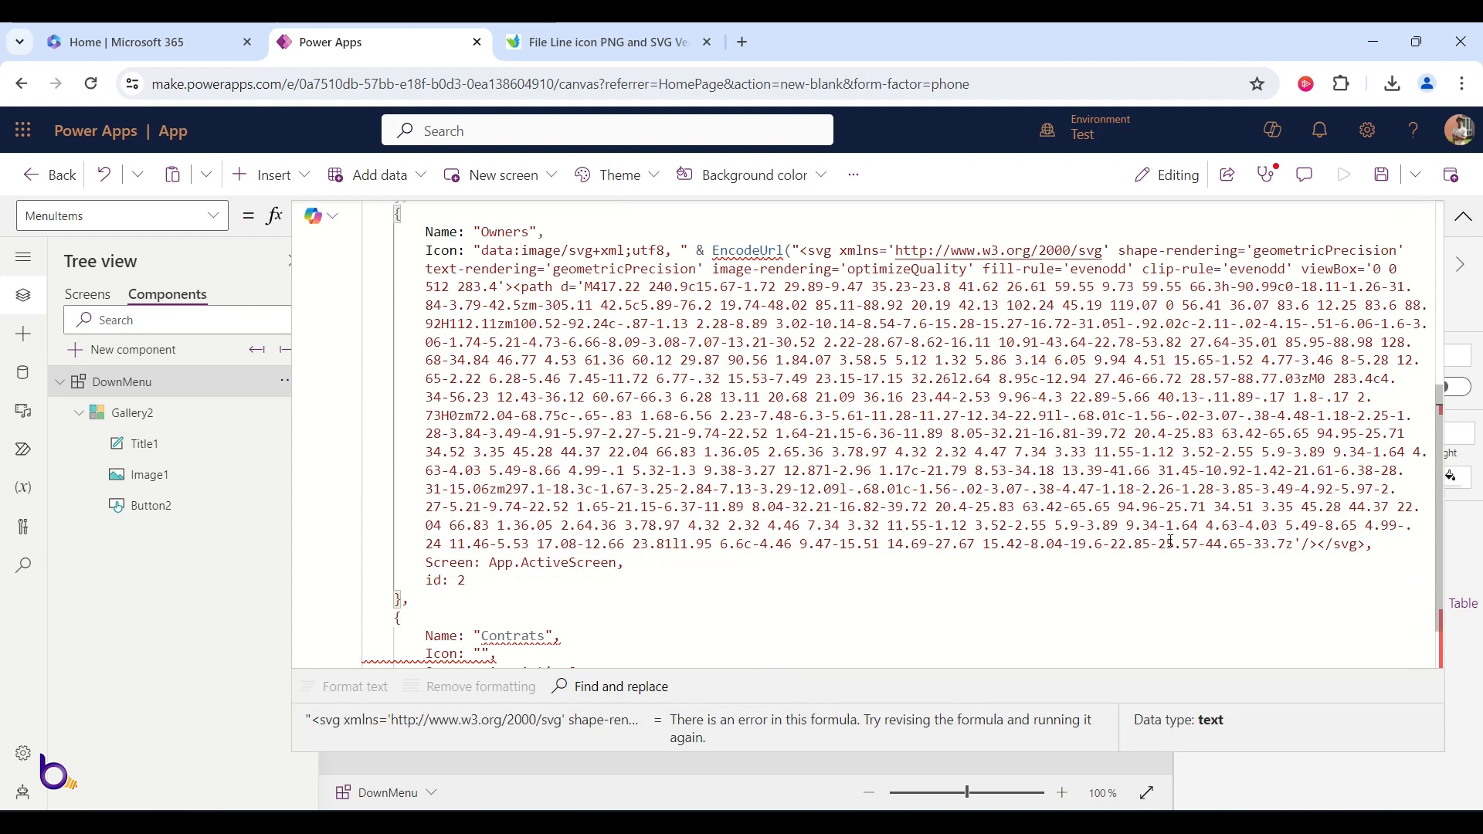
left_click(1367, 545)
type("\",")
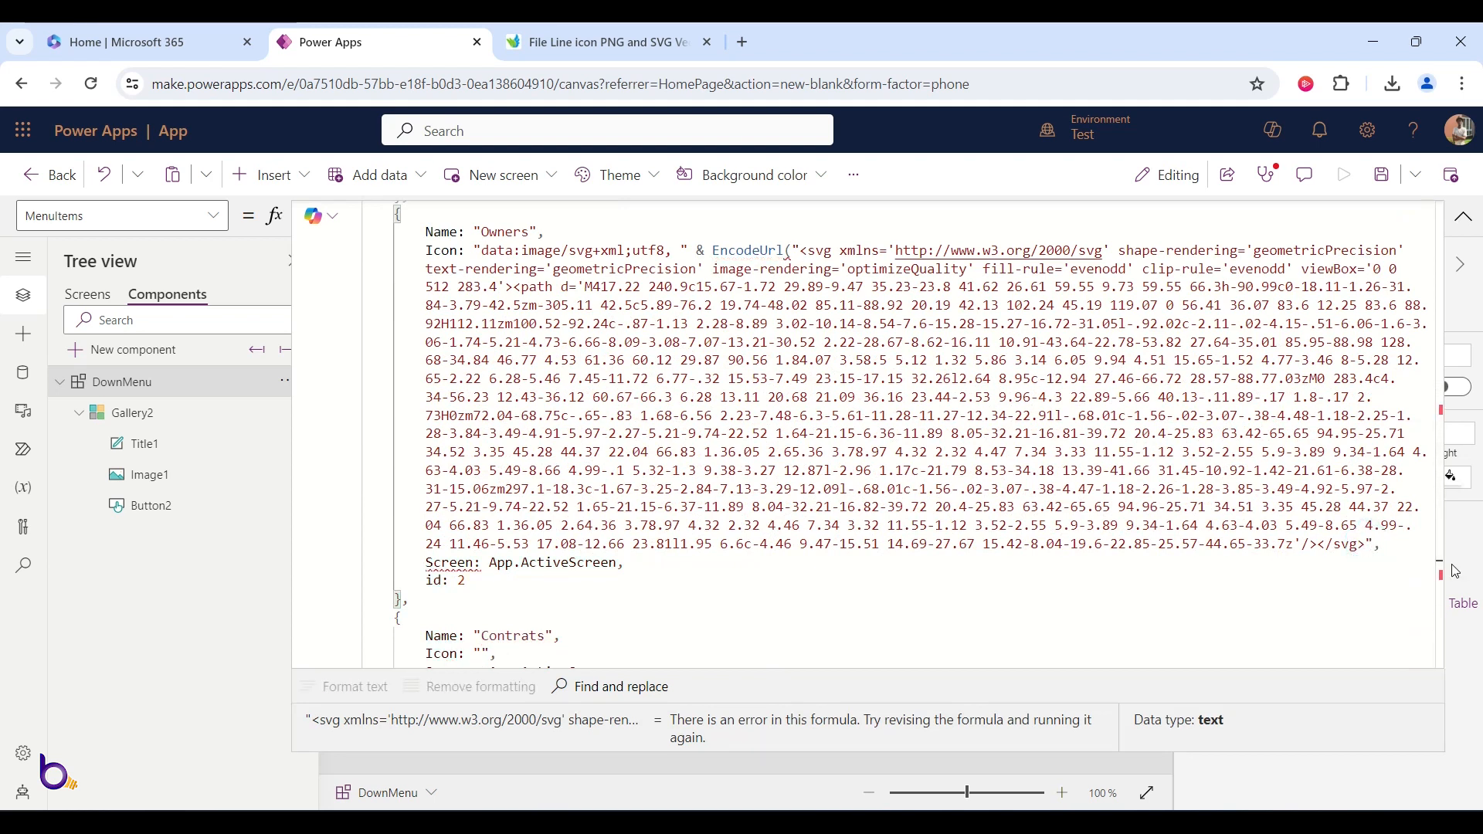
key("Left")
type(")")
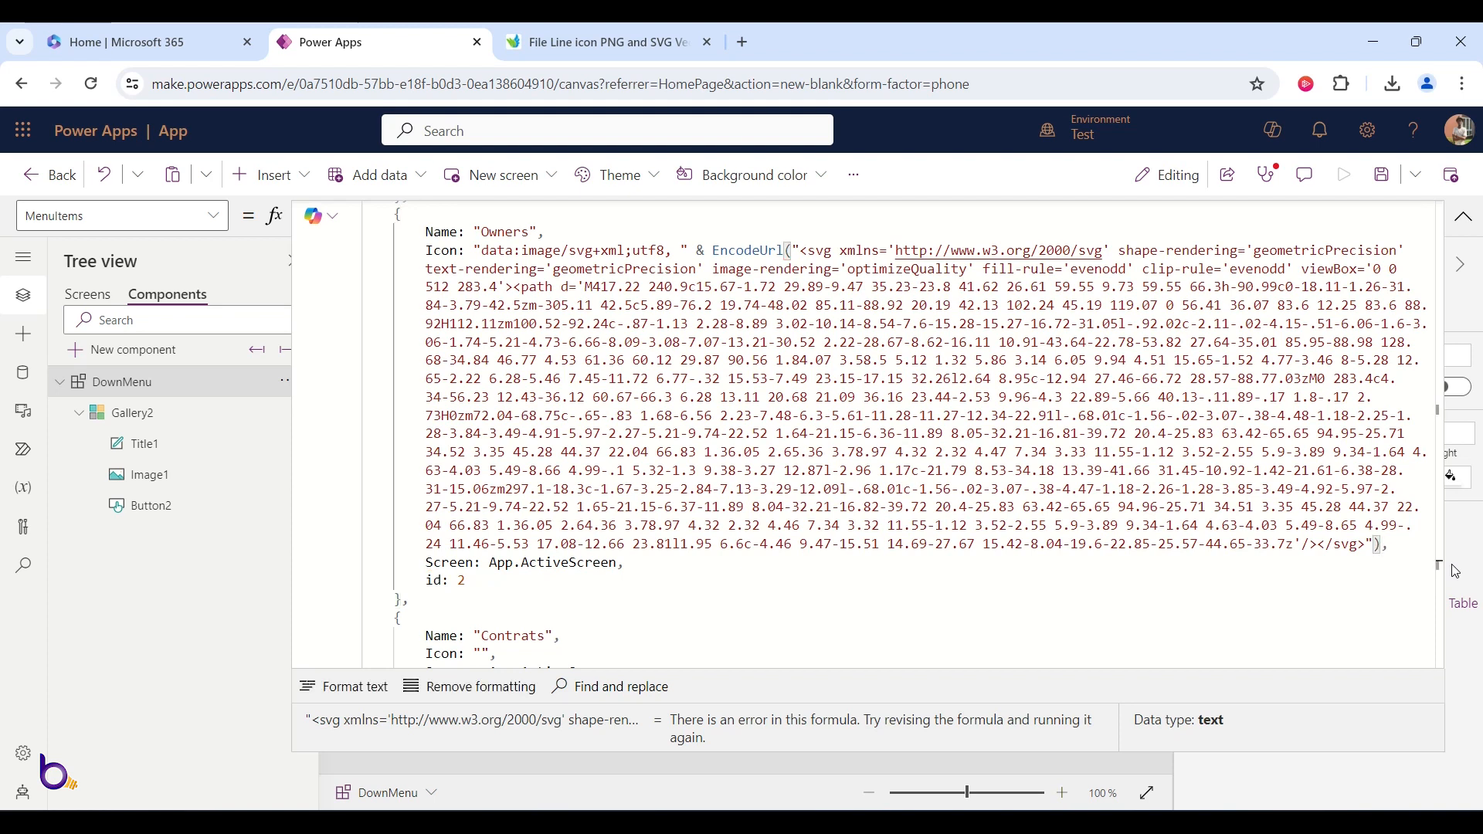
- Switch to Visual Studio Code and copy the entire SVG code of file-line-icon.svg
scroll(841, 529, "down", 2)
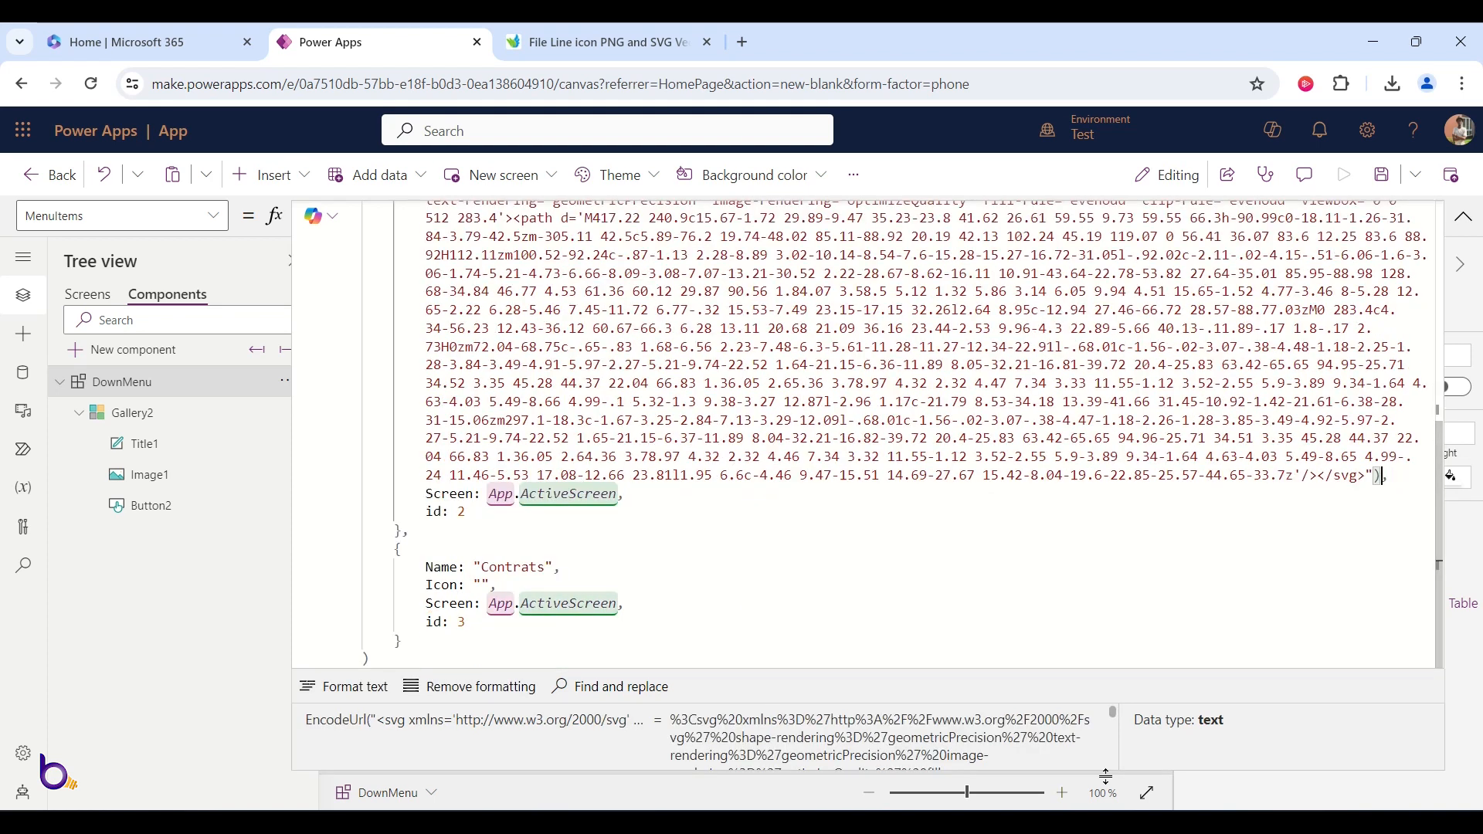
key("alt+Tab")
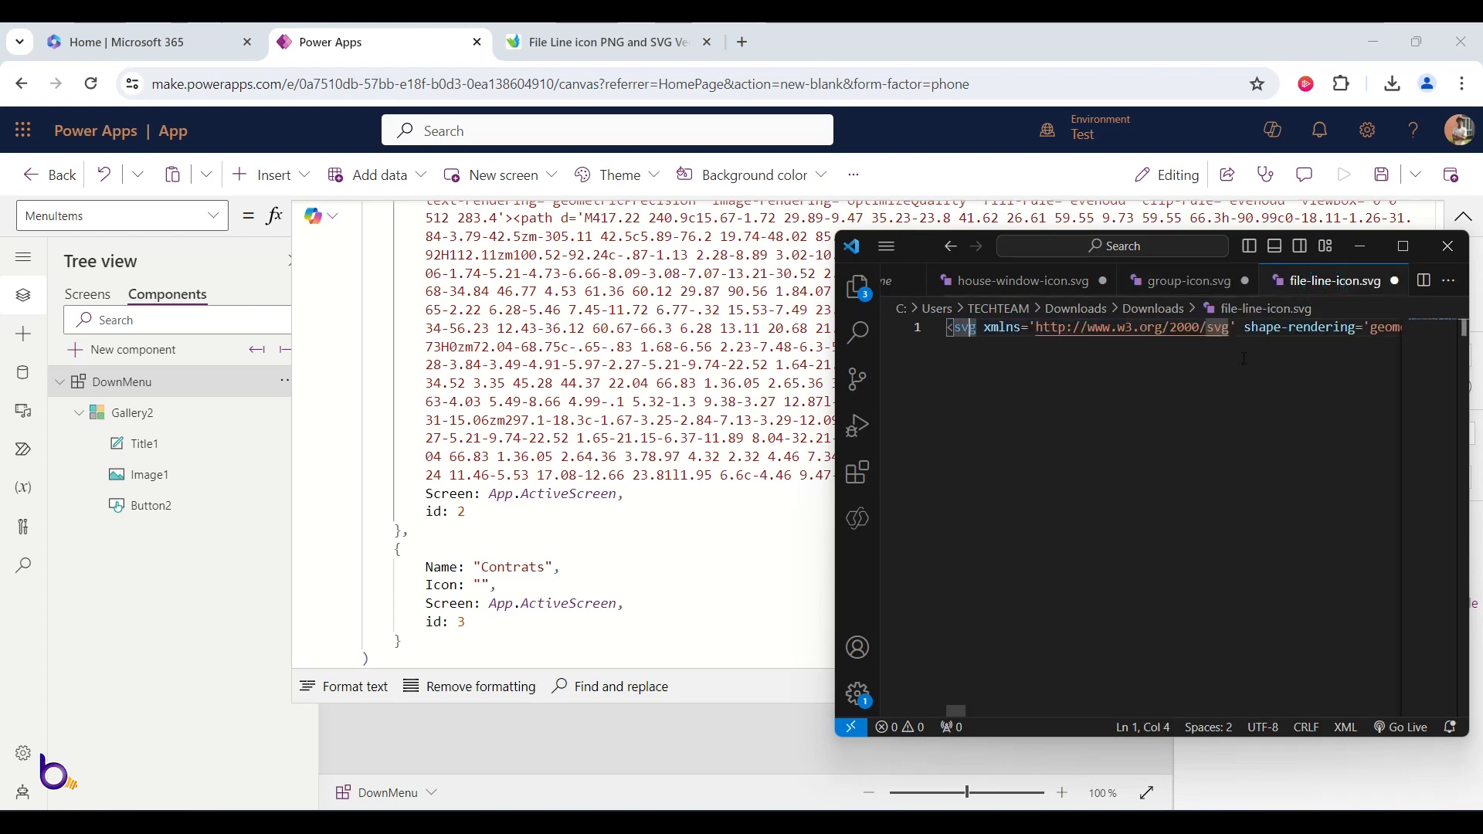
key("ctrl+a")
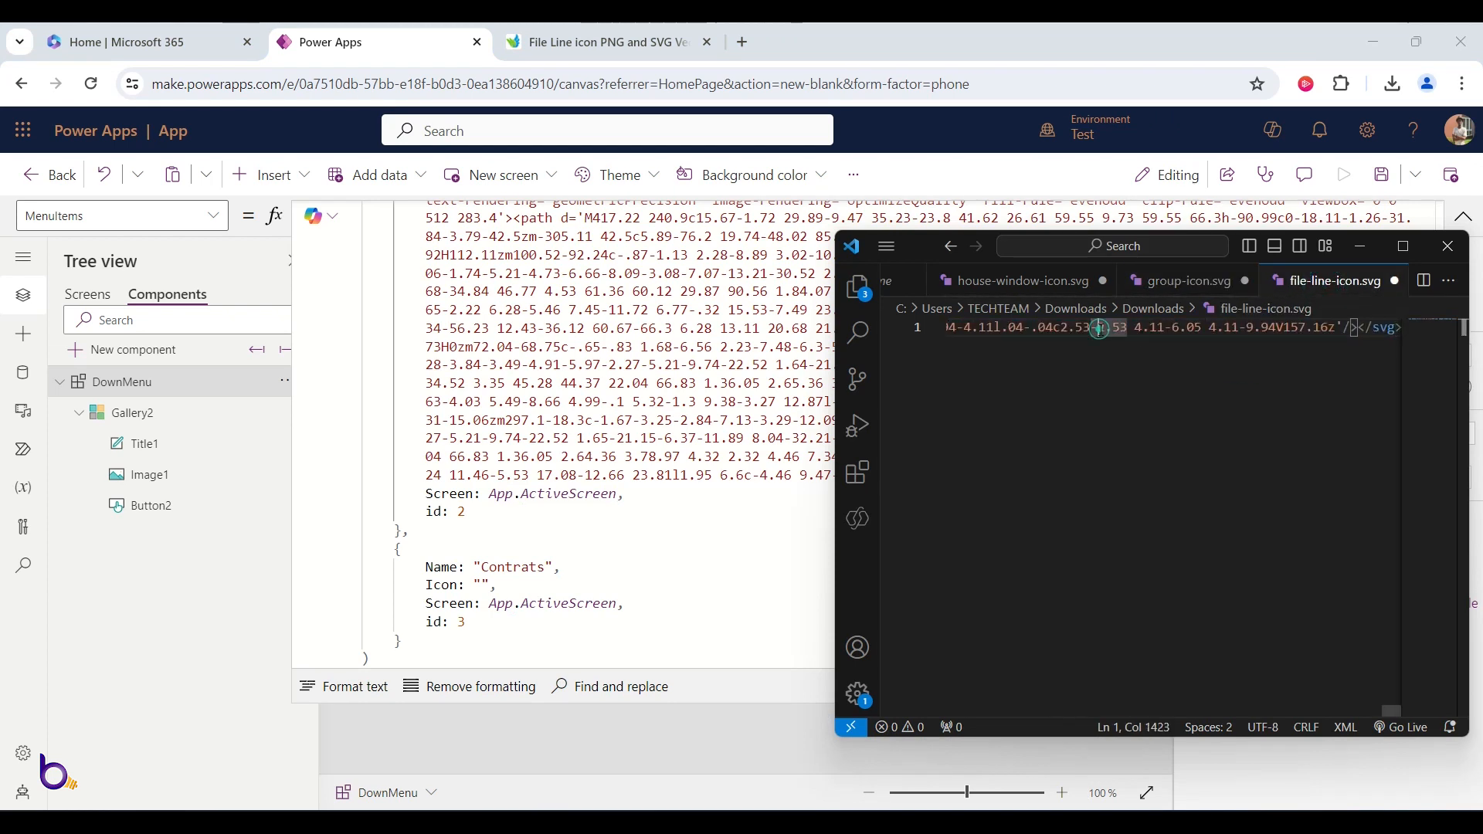
right_click(1103, 328)
left_click(1147, 427)
- Return to Power Apps and replace the Contrats record's empty Icon value with the copied file SVG code
left_click(671, 475)
double_click(483, 585)
key("ctrl+v")
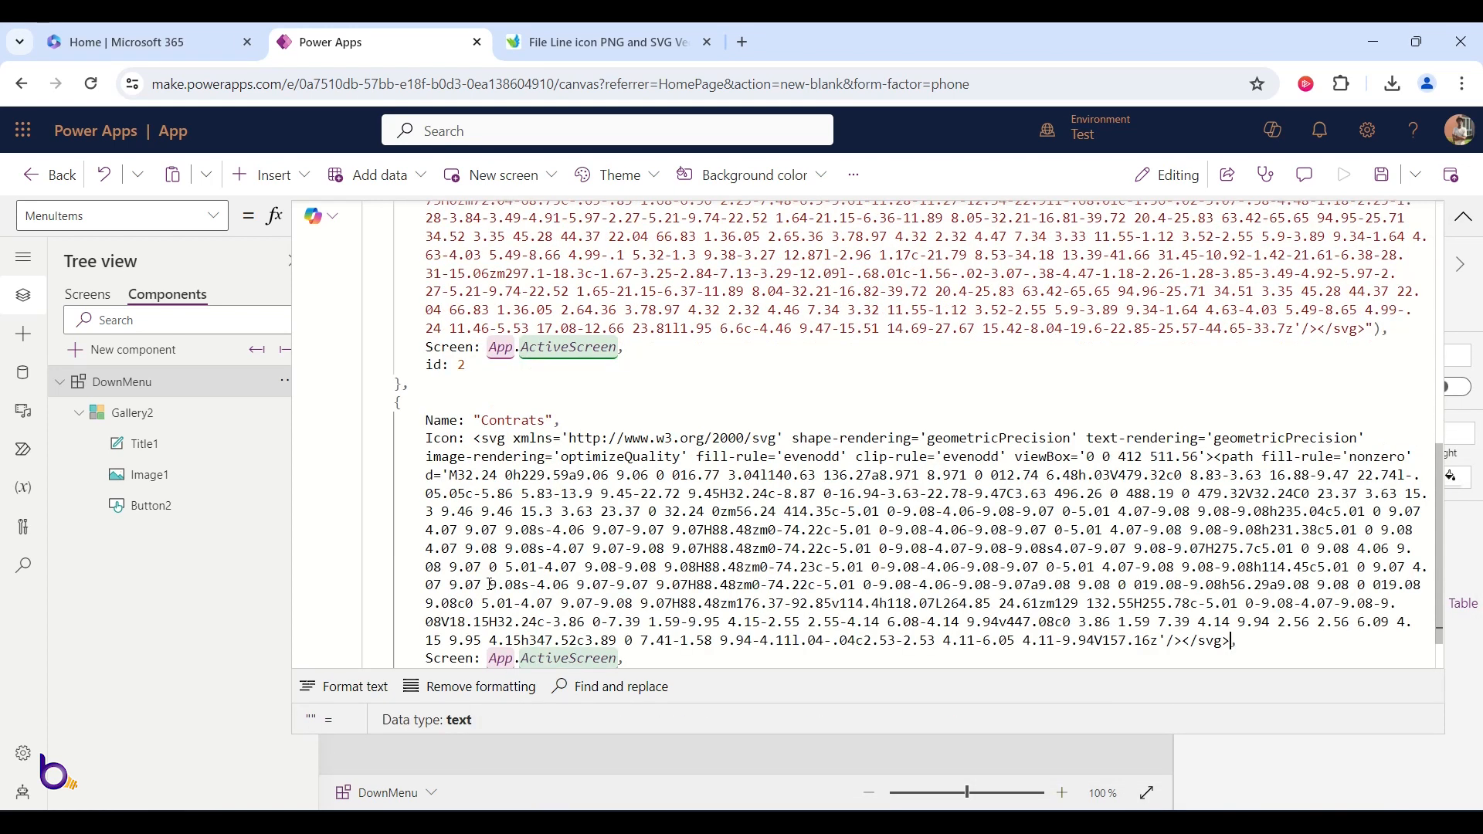
- Wrap the Contrats record's SVG code as a quoted string in "data:image/svg+xml;utf8, " & EncodeUrl("…"), reusing the Owners record's prefix
scroll(559, 533, "up", 4)
left_click_drag(471, 324, 800, 324)
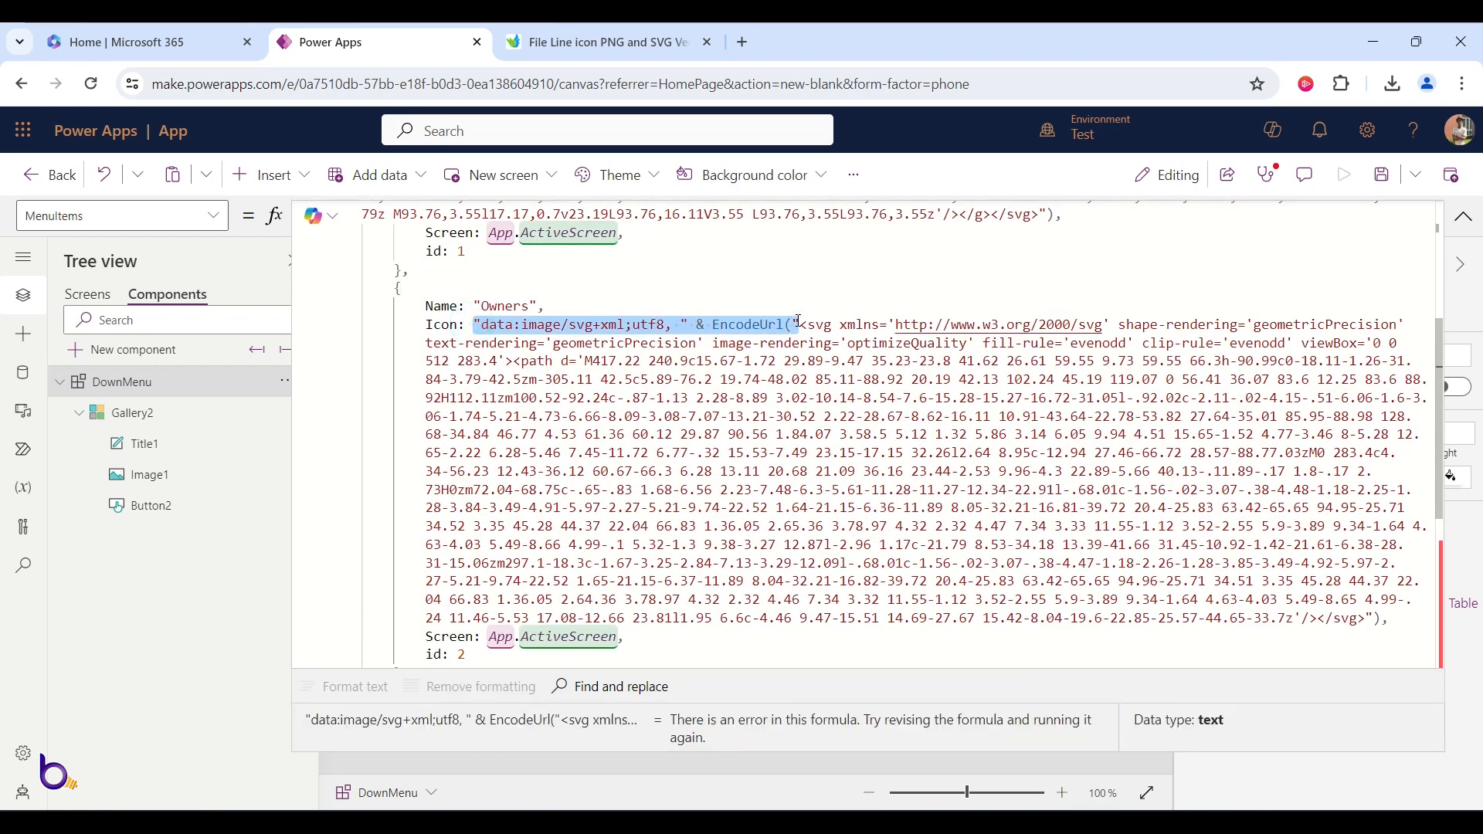
scroll(618, 386, "down", 5)
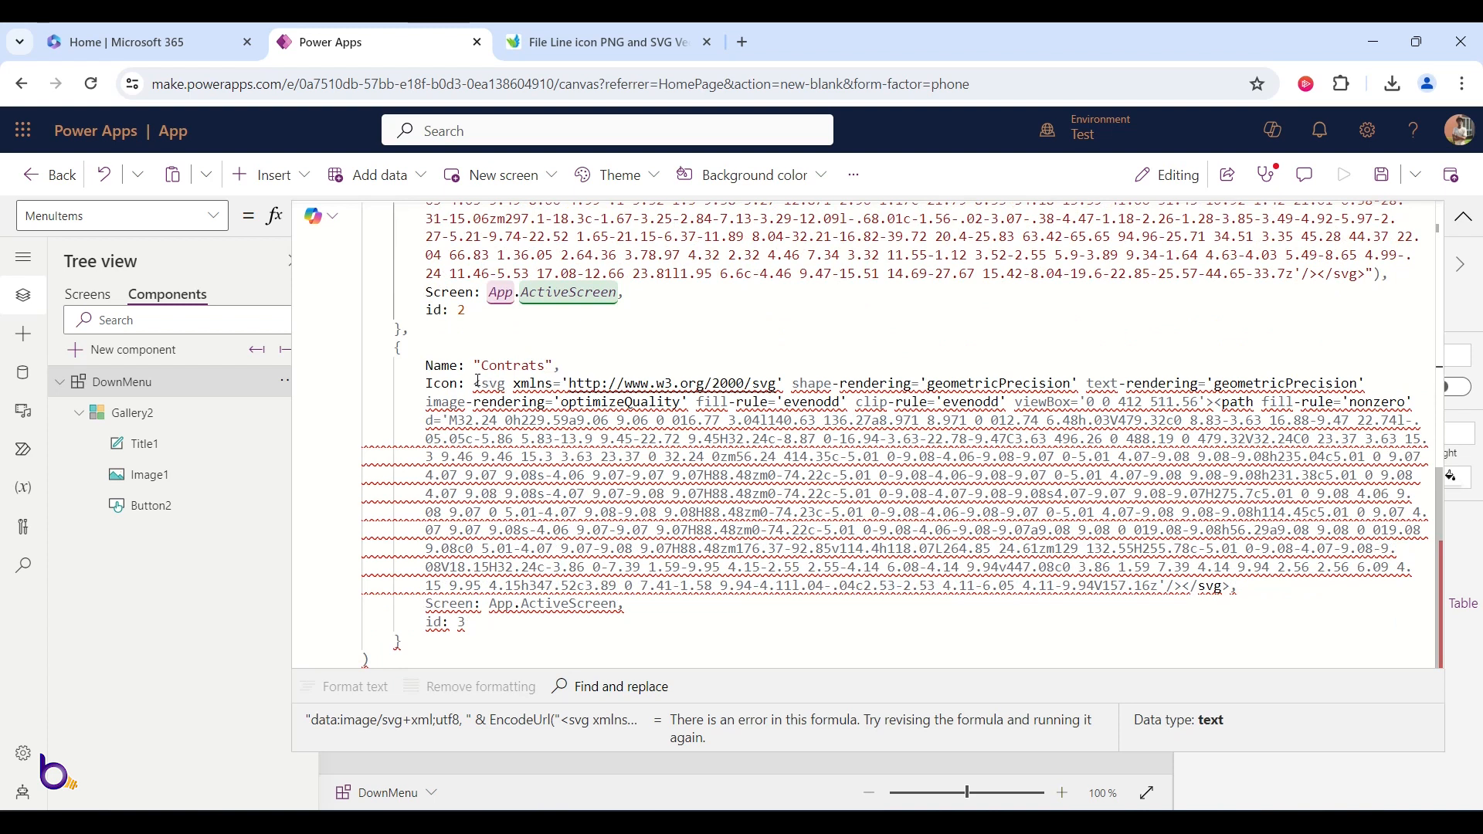
key("ctrl+v")
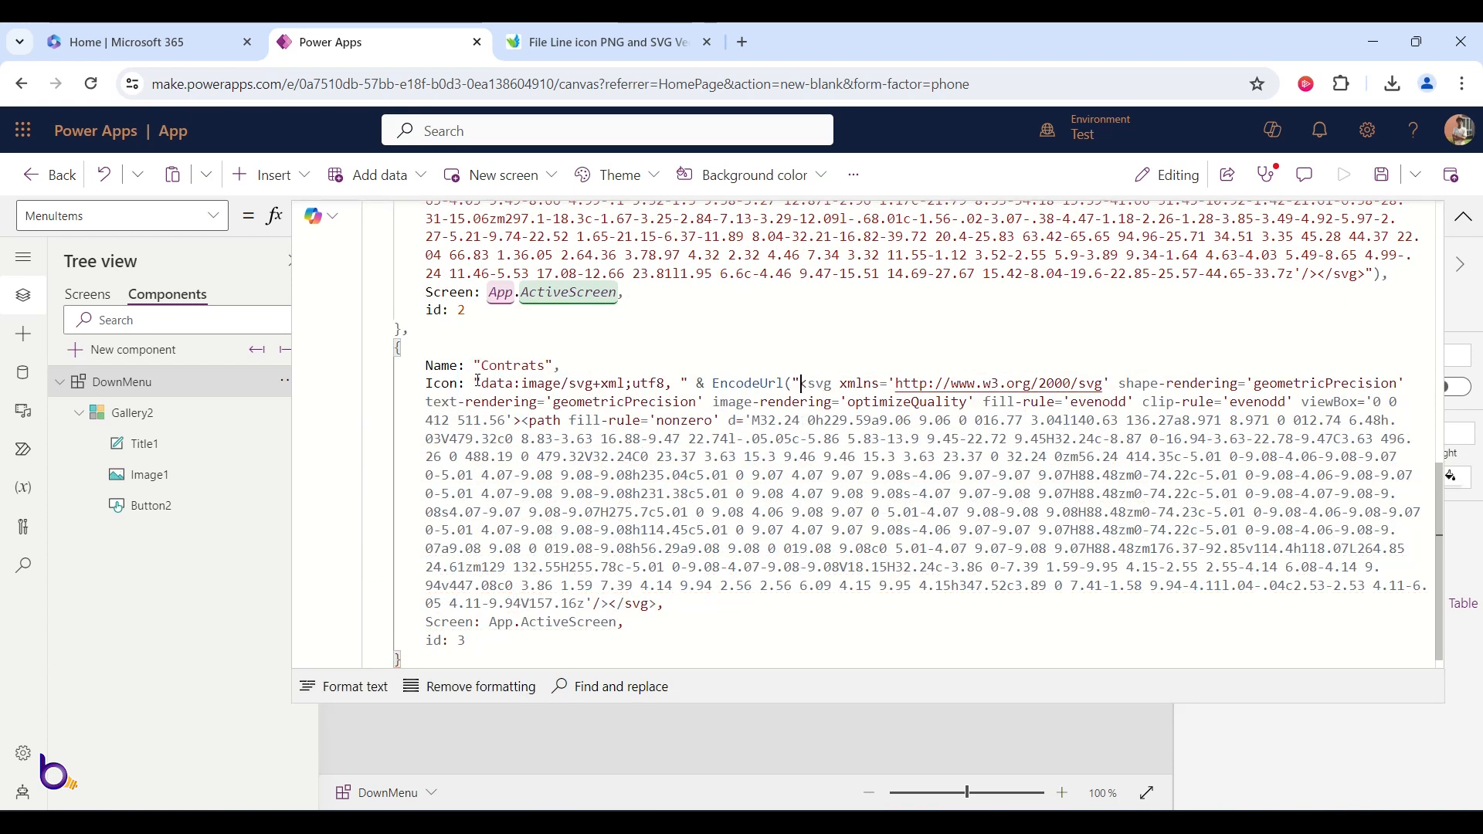
left_click(658, 587)
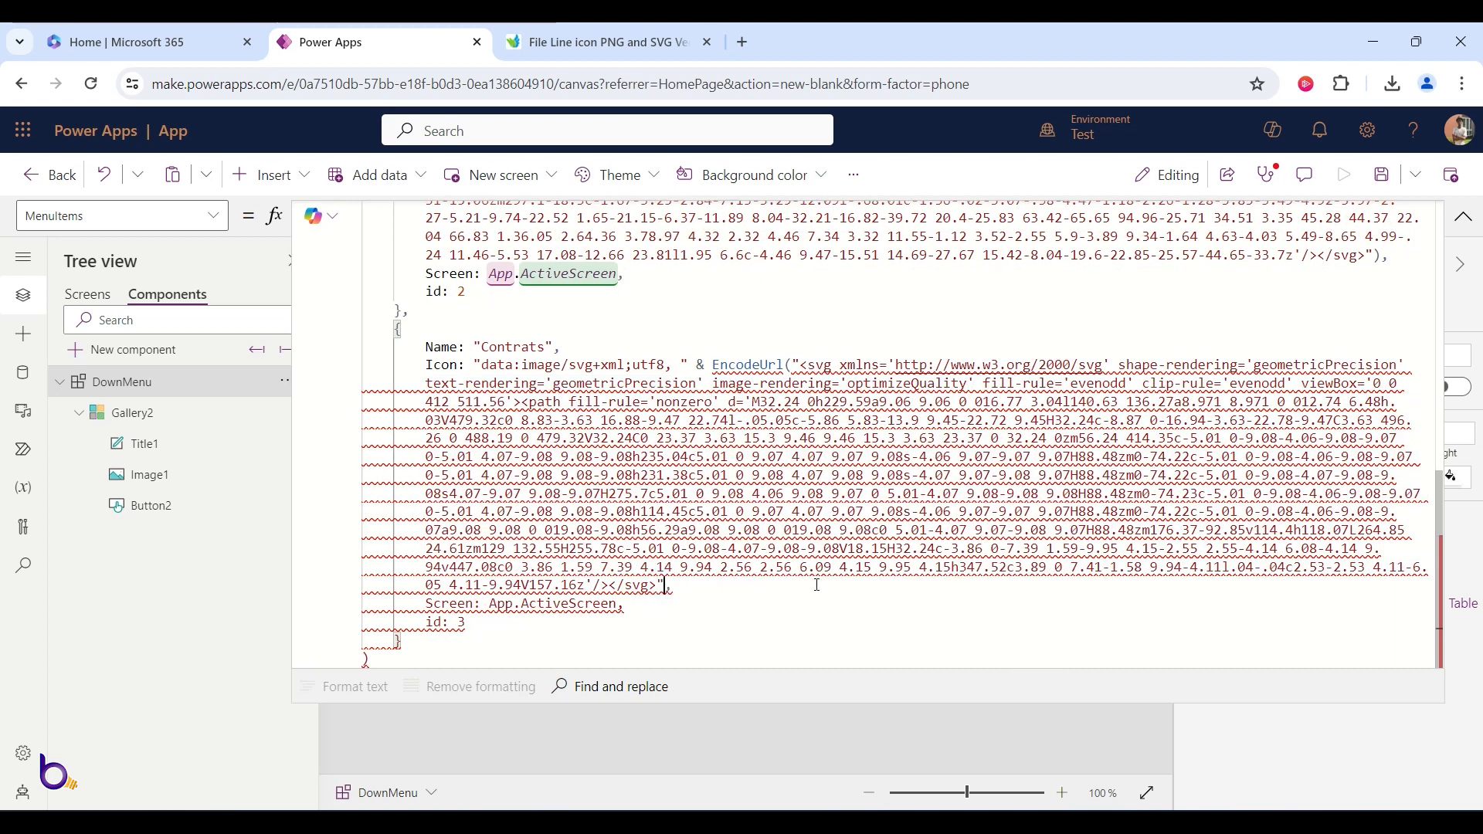
- Complete the Contrats icon's EncodeUrl call in the MenuItems formula by adding its closing parenthesis, and collapse the formula editor
type(")")
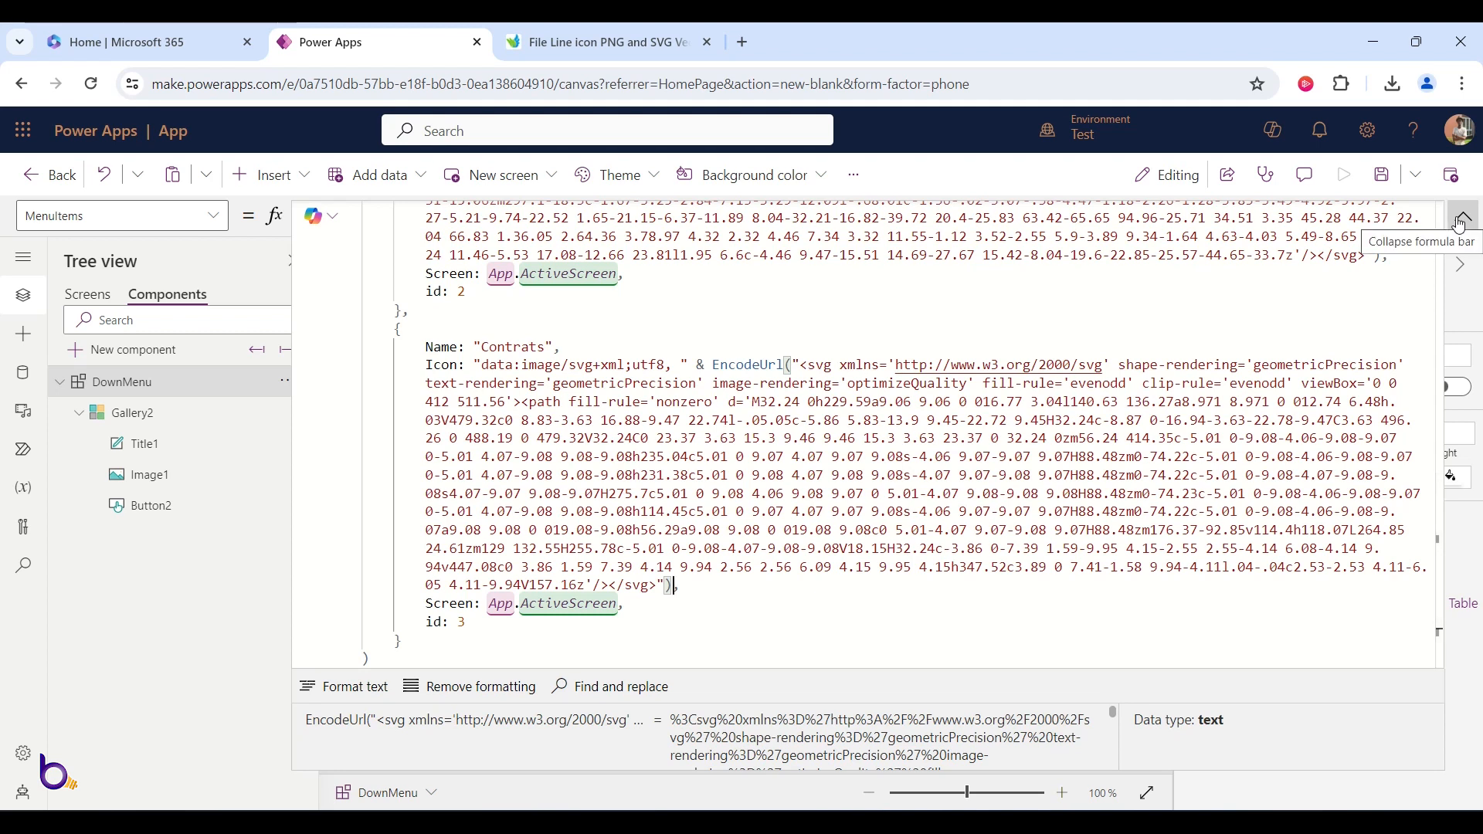
scroll(1101, 302, "up", 10)
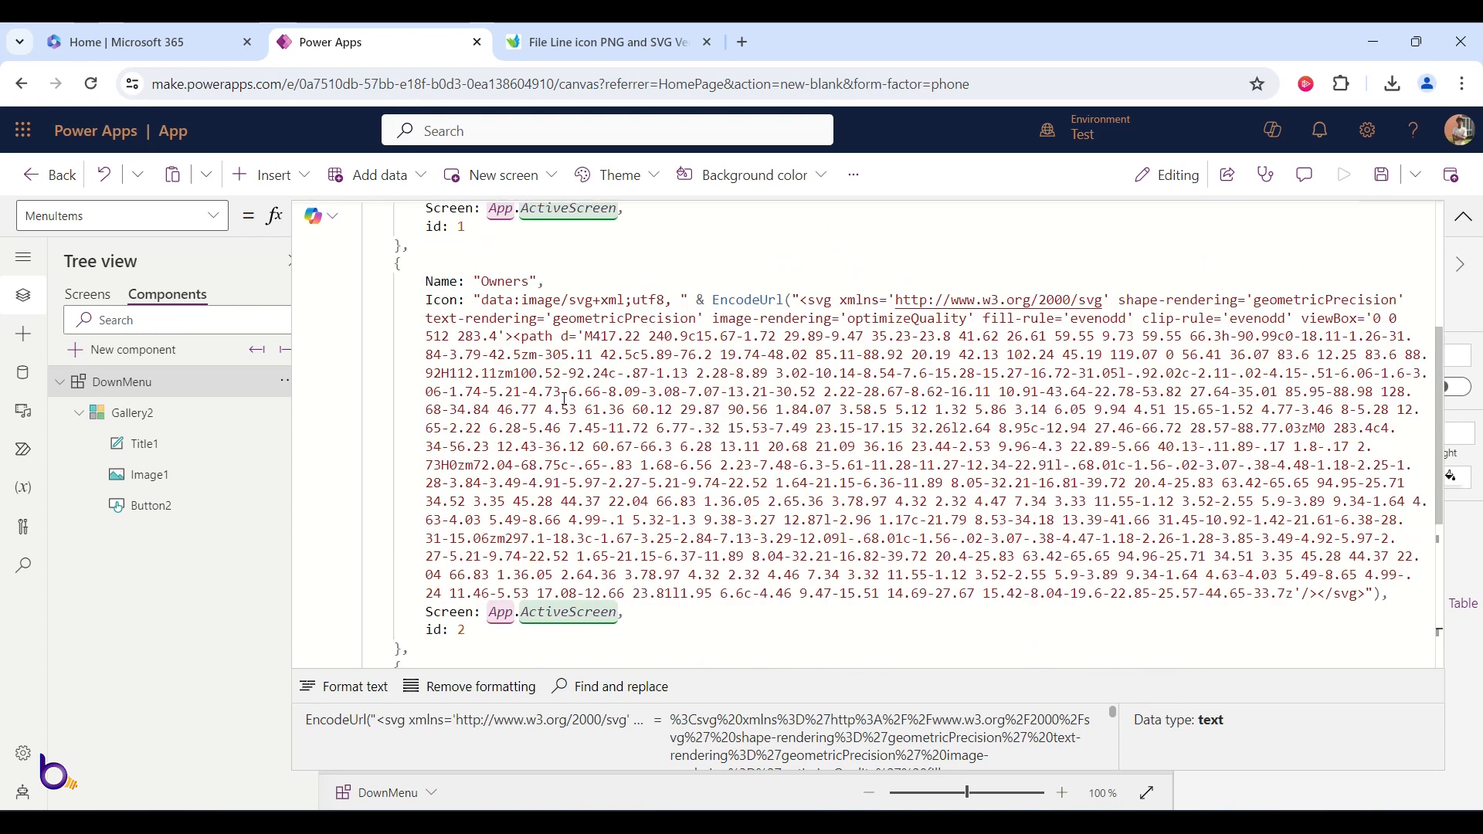
left_click(1463, 216)
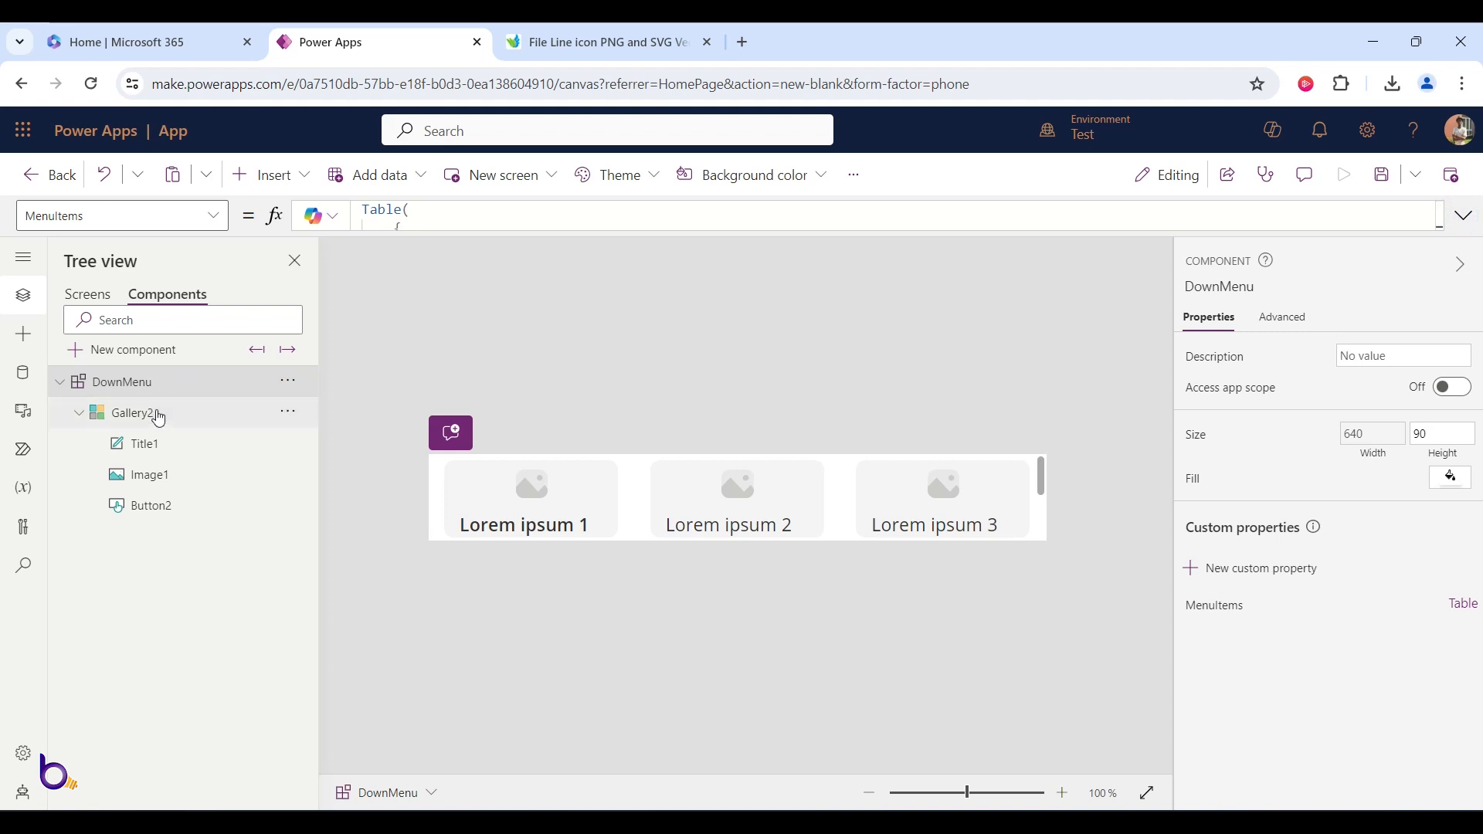
- Set the Items property of Gallery2 to DownMenu.MenuItems
left_click(131, 414)
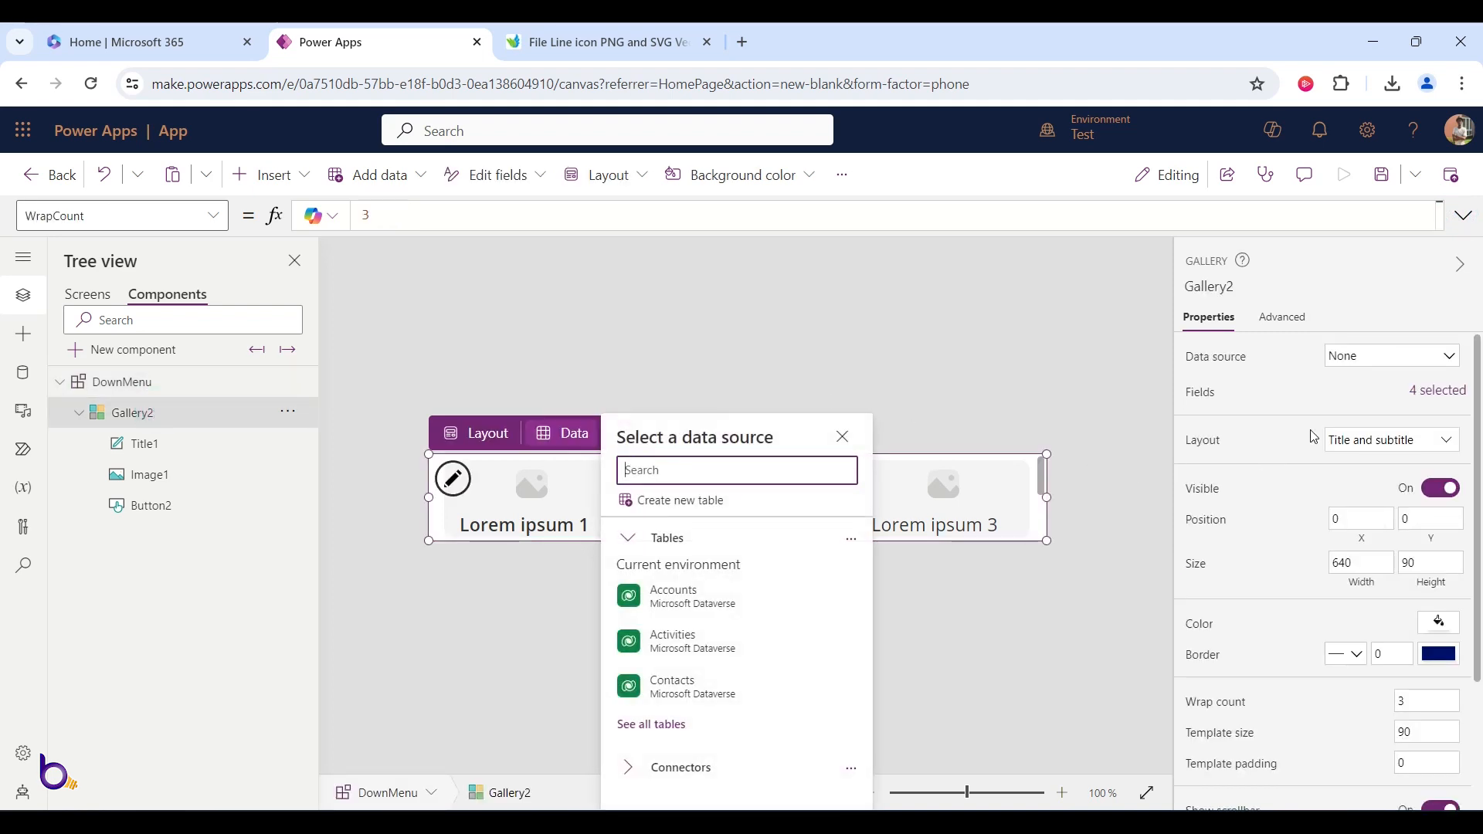
left_click(1233, 359)
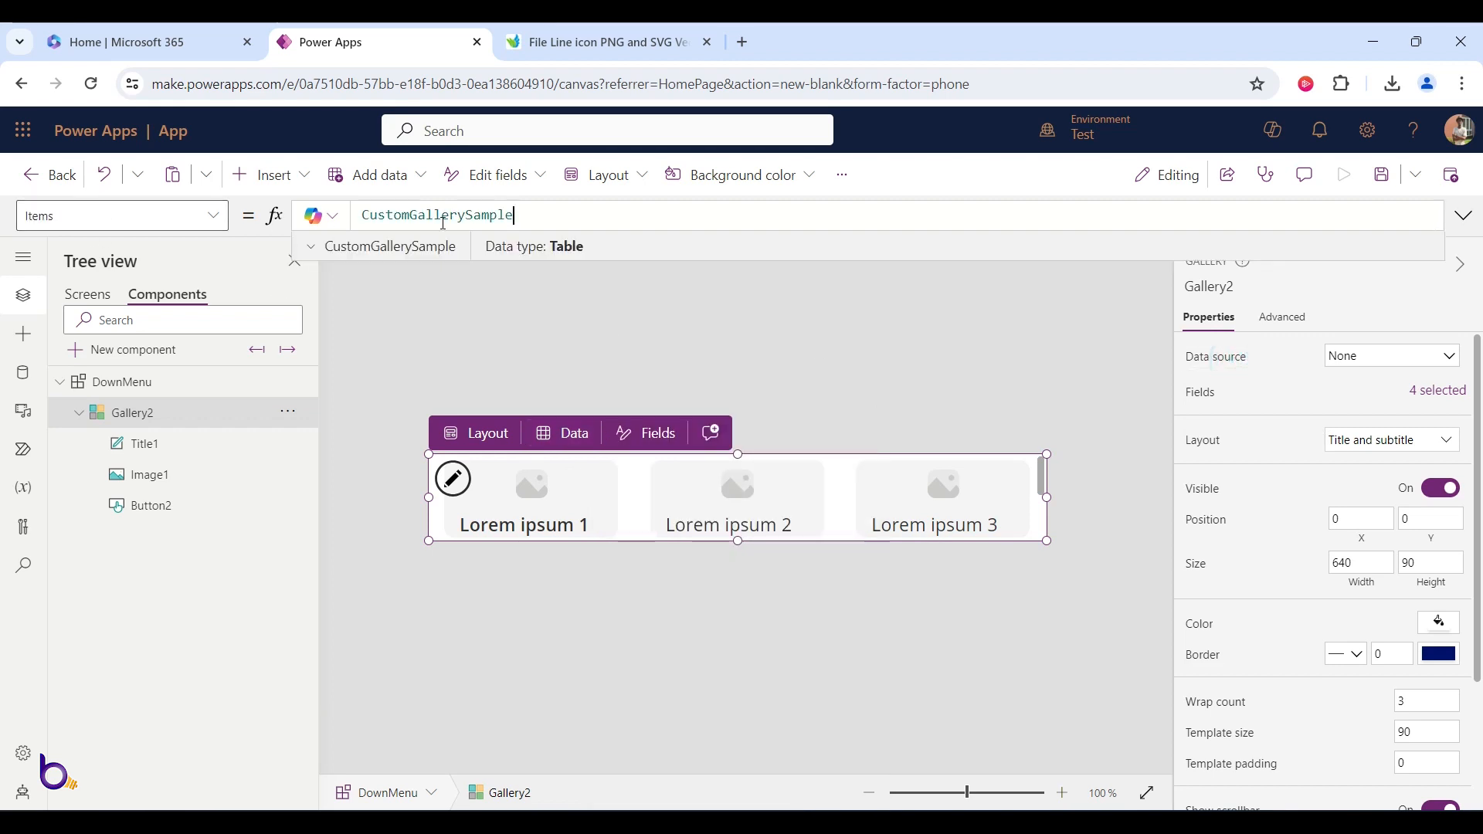
double_click(552, 219)
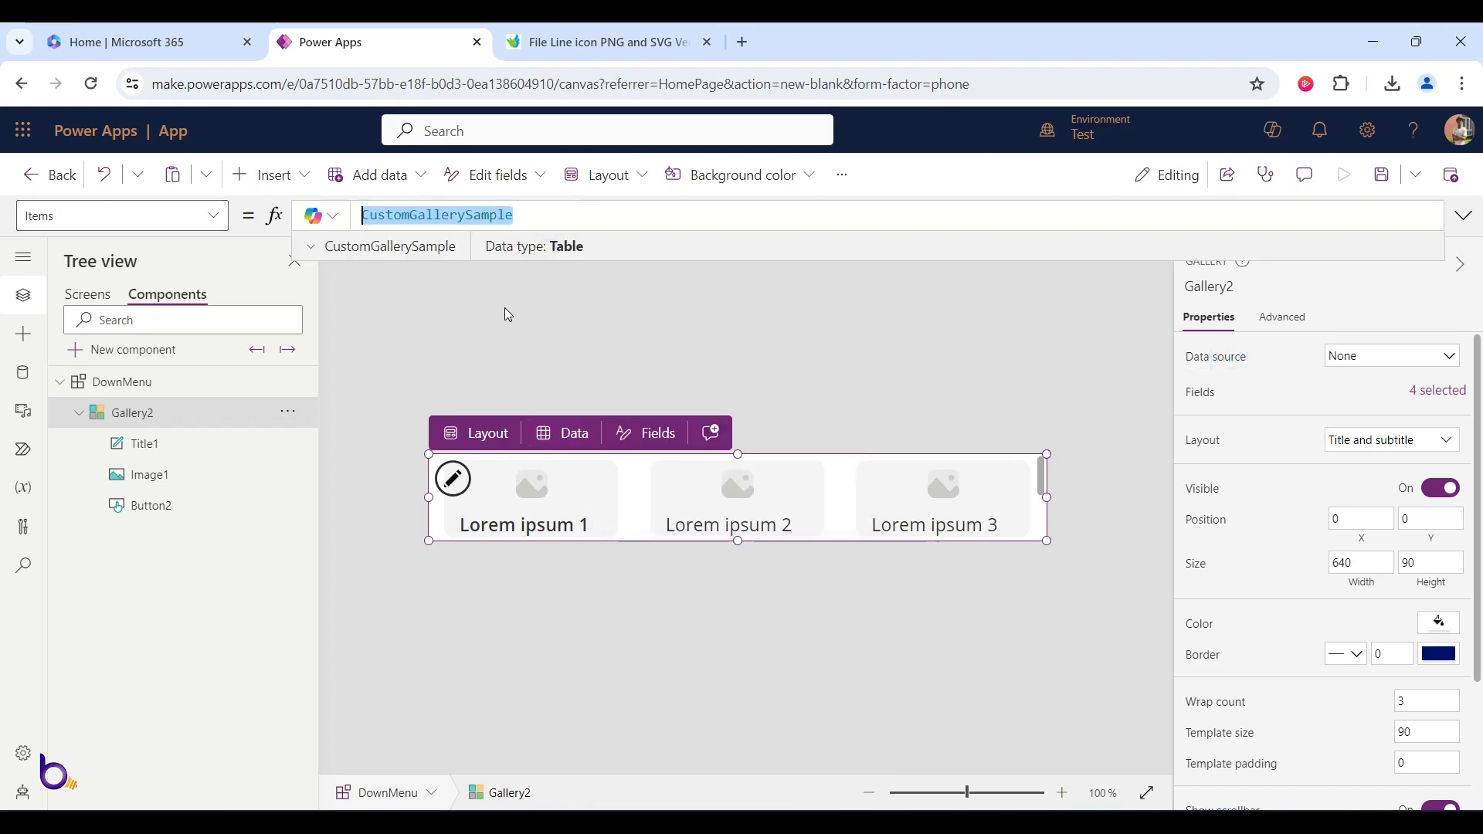
type("down")
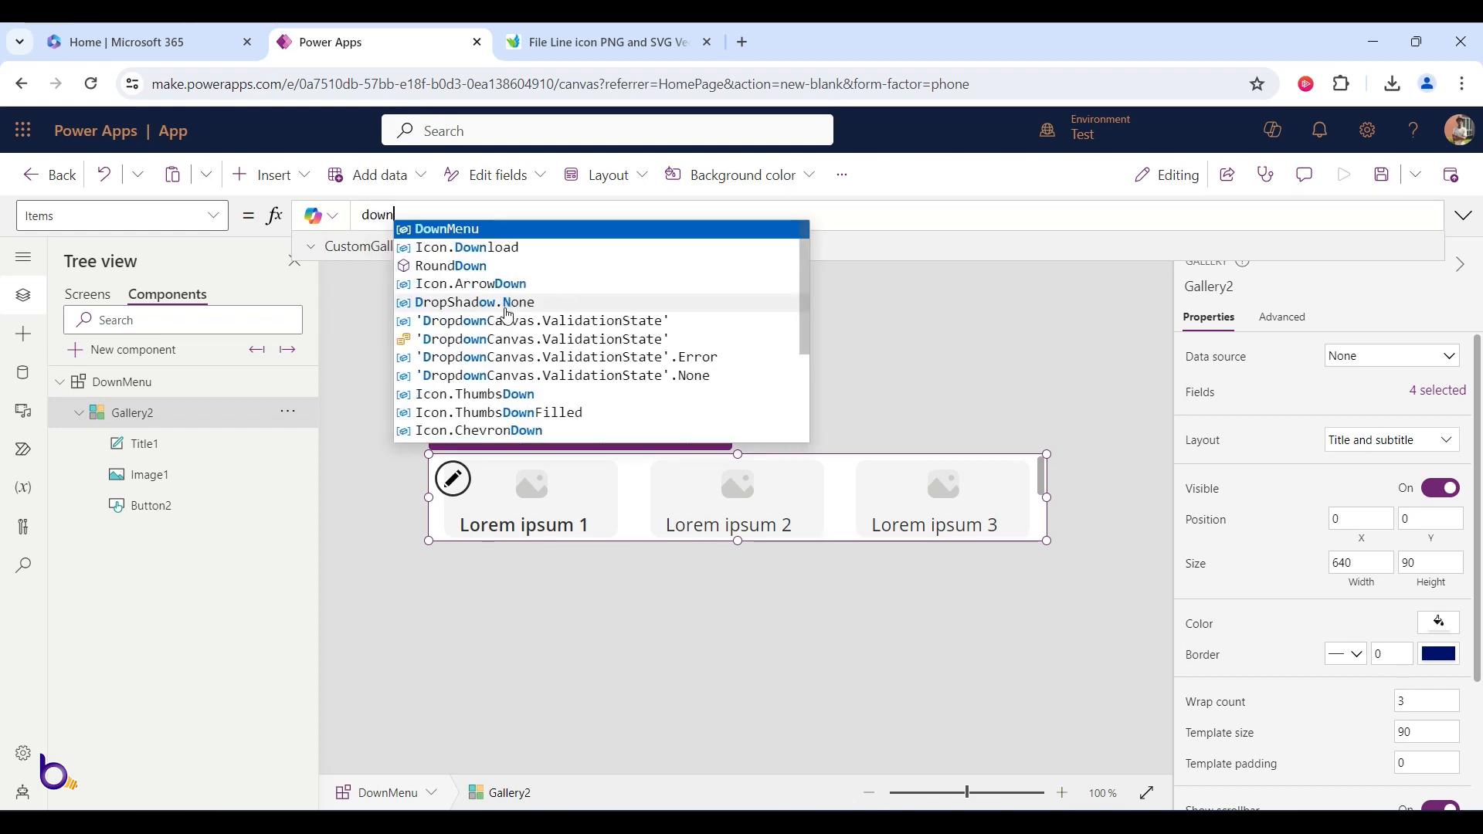
left_click(498, 225)
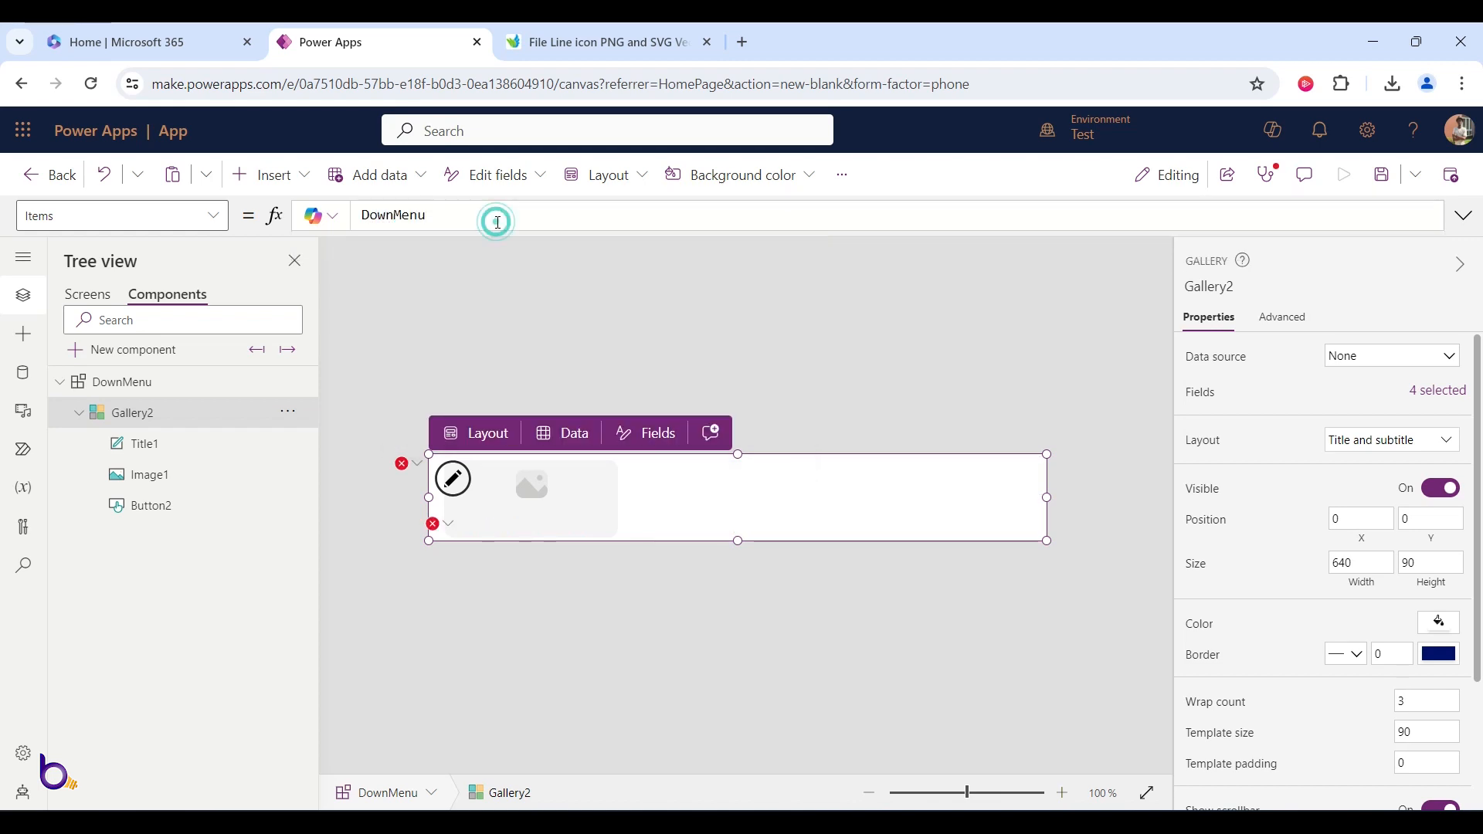
type(".")
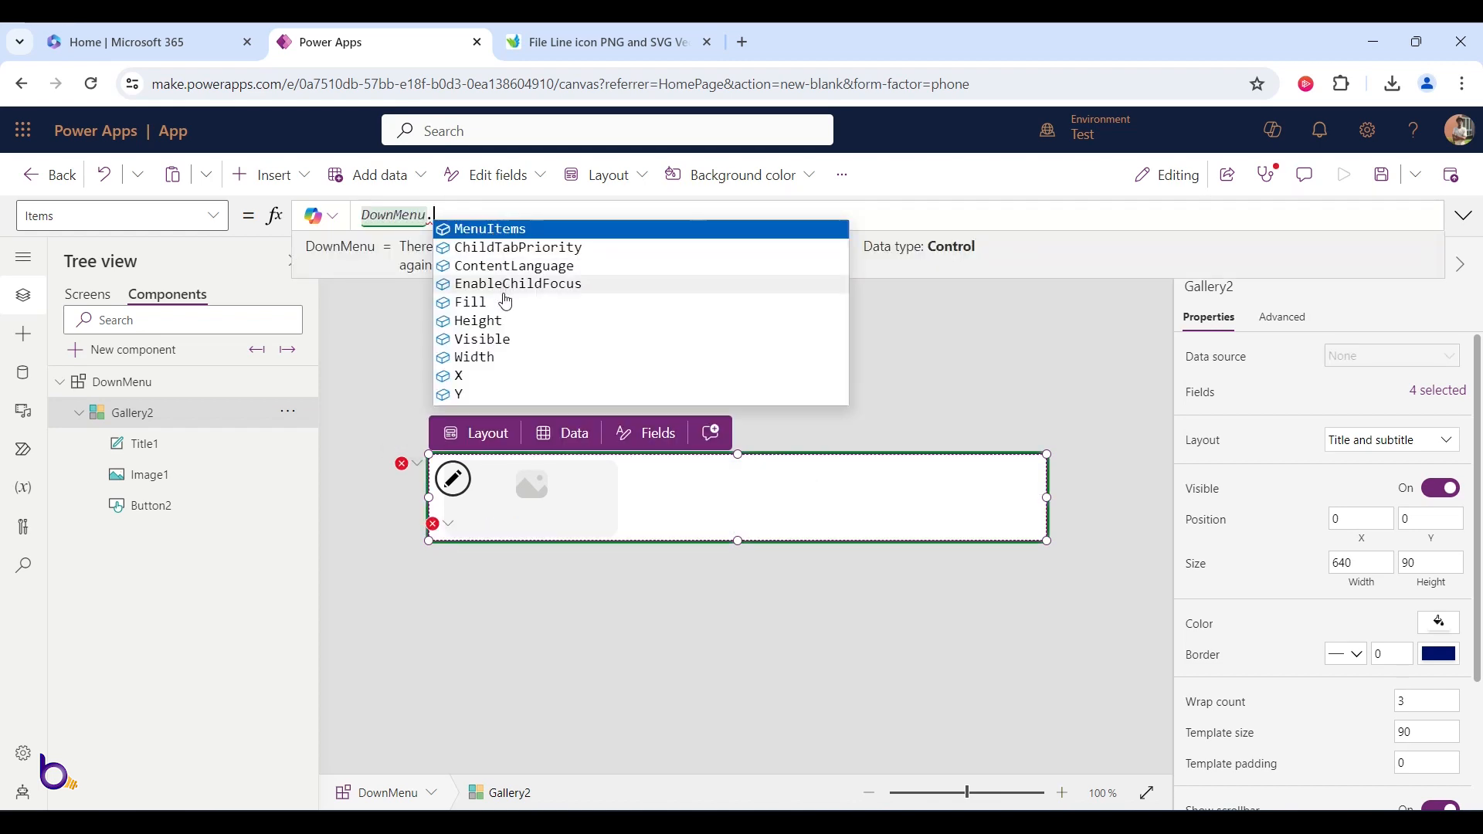
left_click(516, 229)
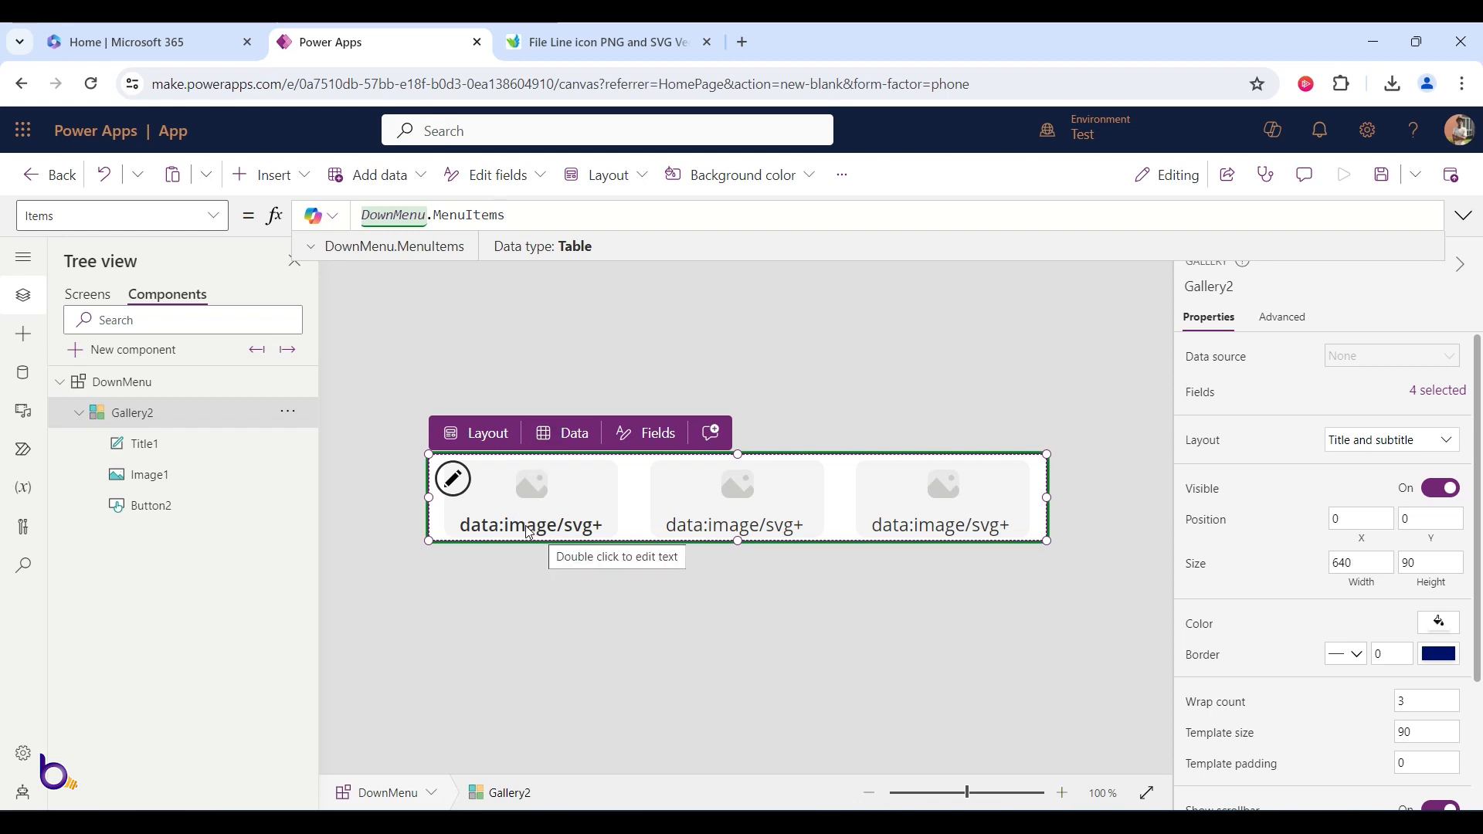
- Set the Title1 label's text to ThisItem.Name and center its text alignment
left_click(224, 452)
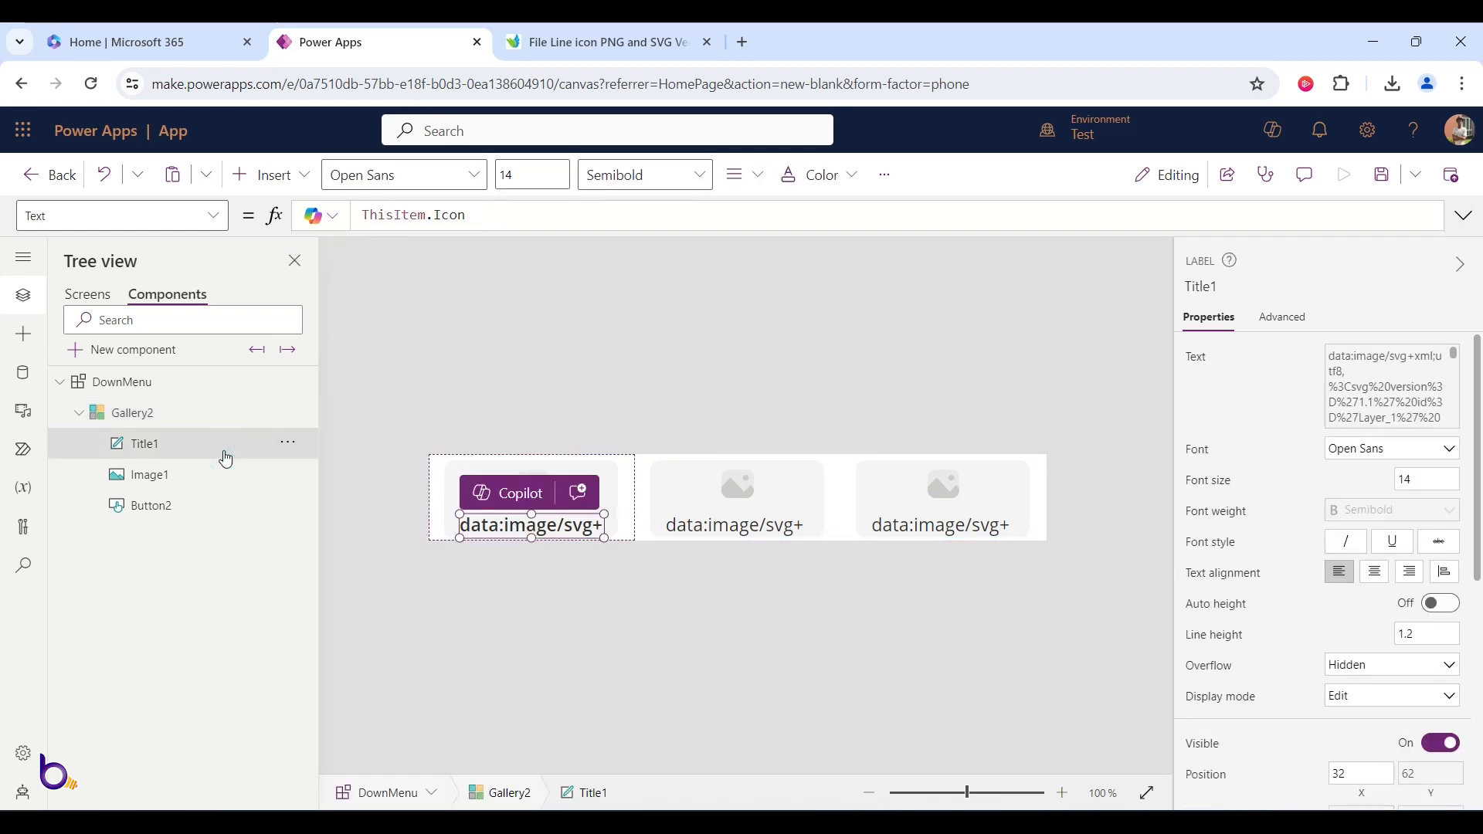
double_click(455, 215)
type("Na")
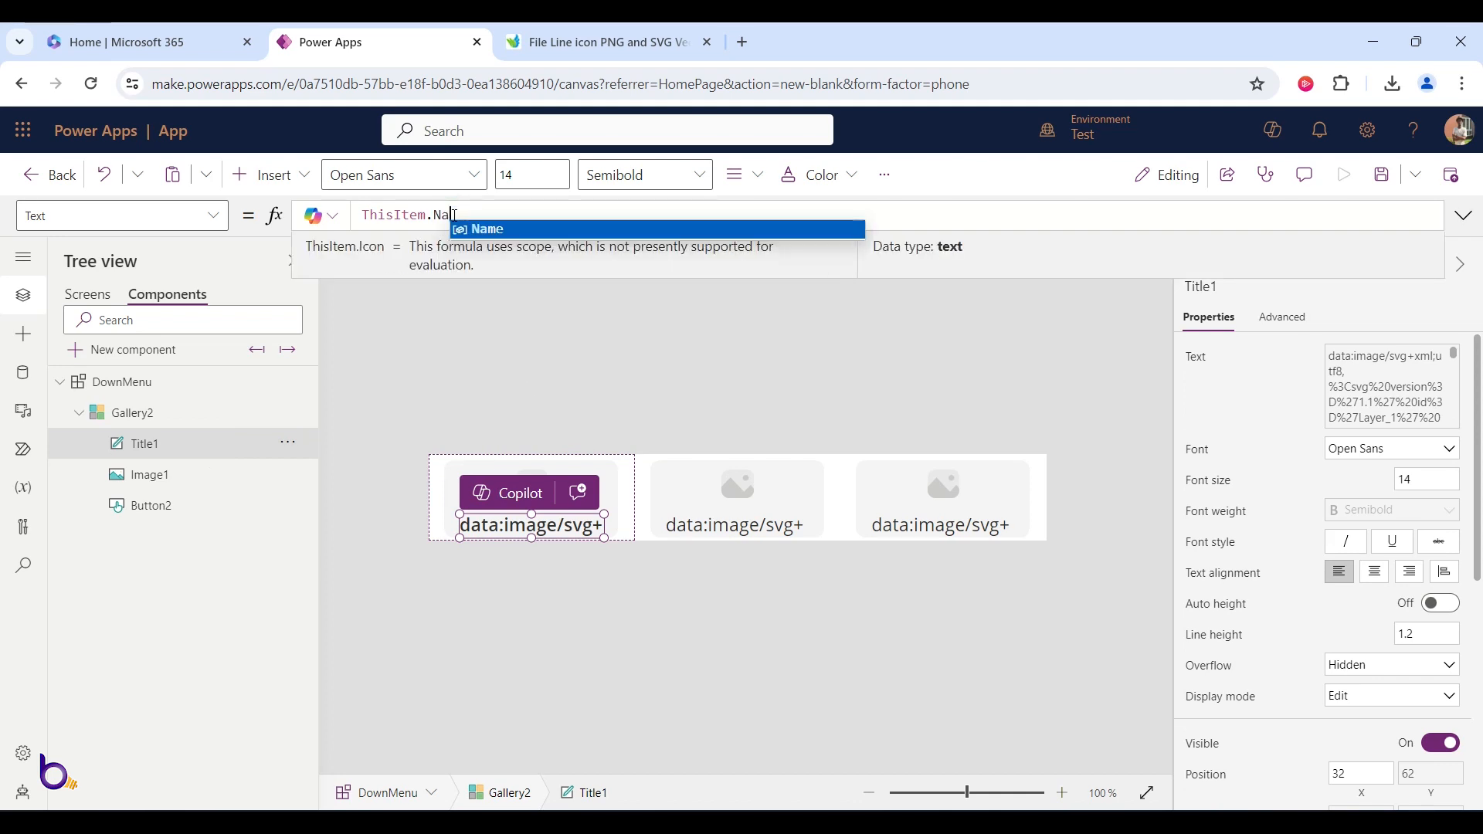
left_click(496, 232)
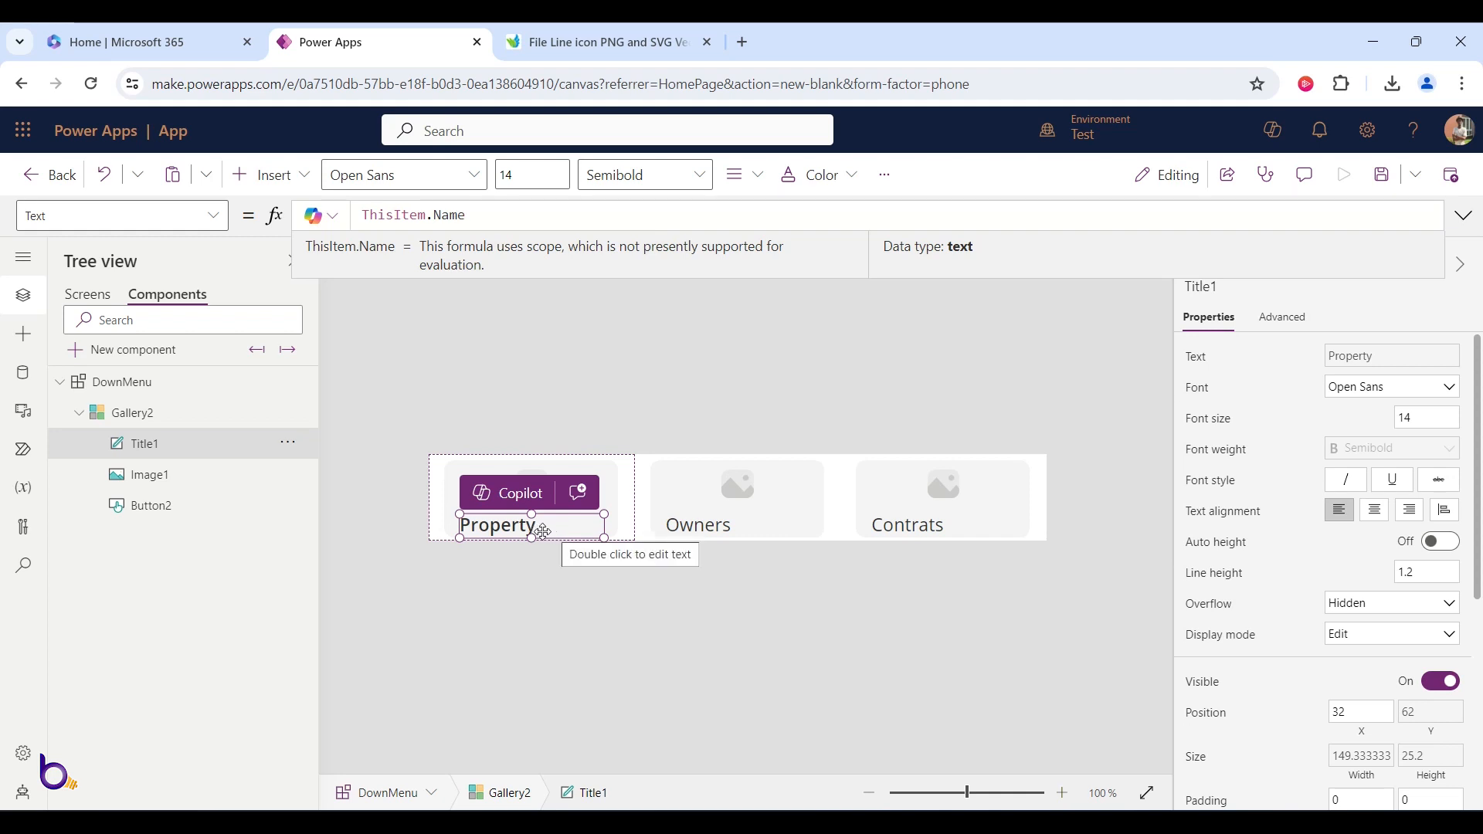
left_click(1374, 513)
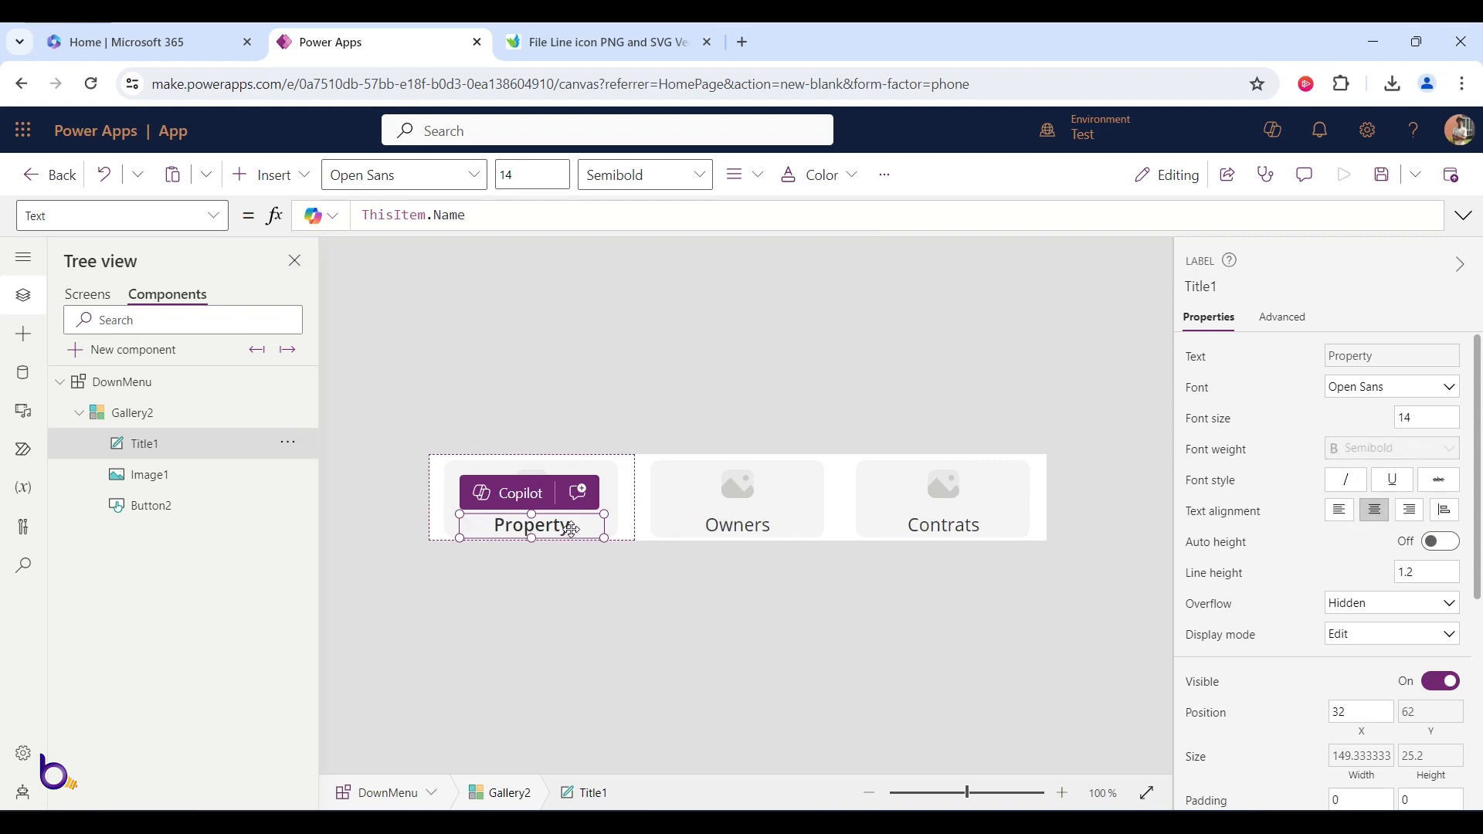
- Replace the Title1 label's conditional font weight formula with a fixed Semibold weight
left_click(1226, 459)
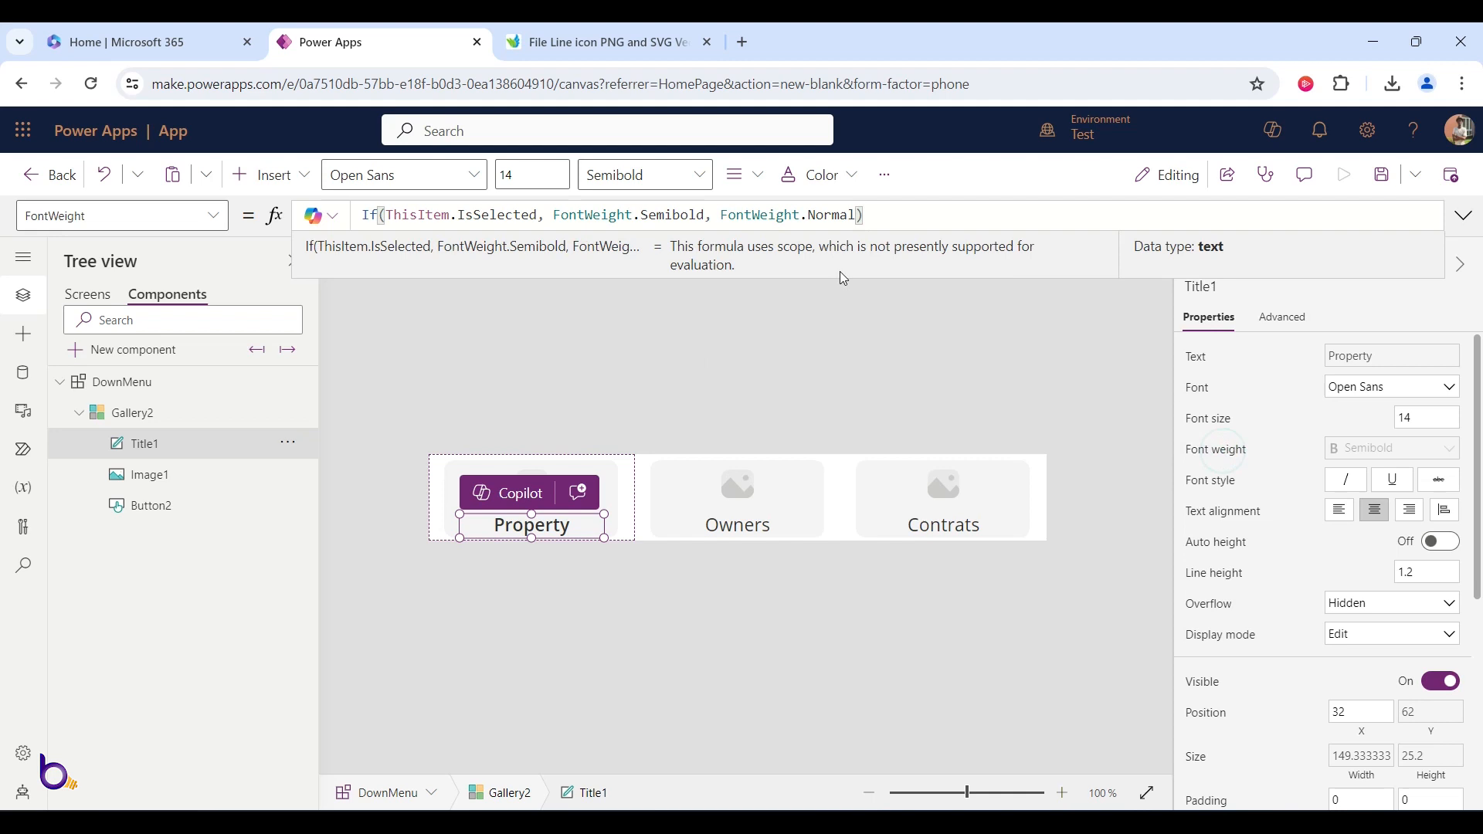
left_click_drag(865, 216, 309, 230)
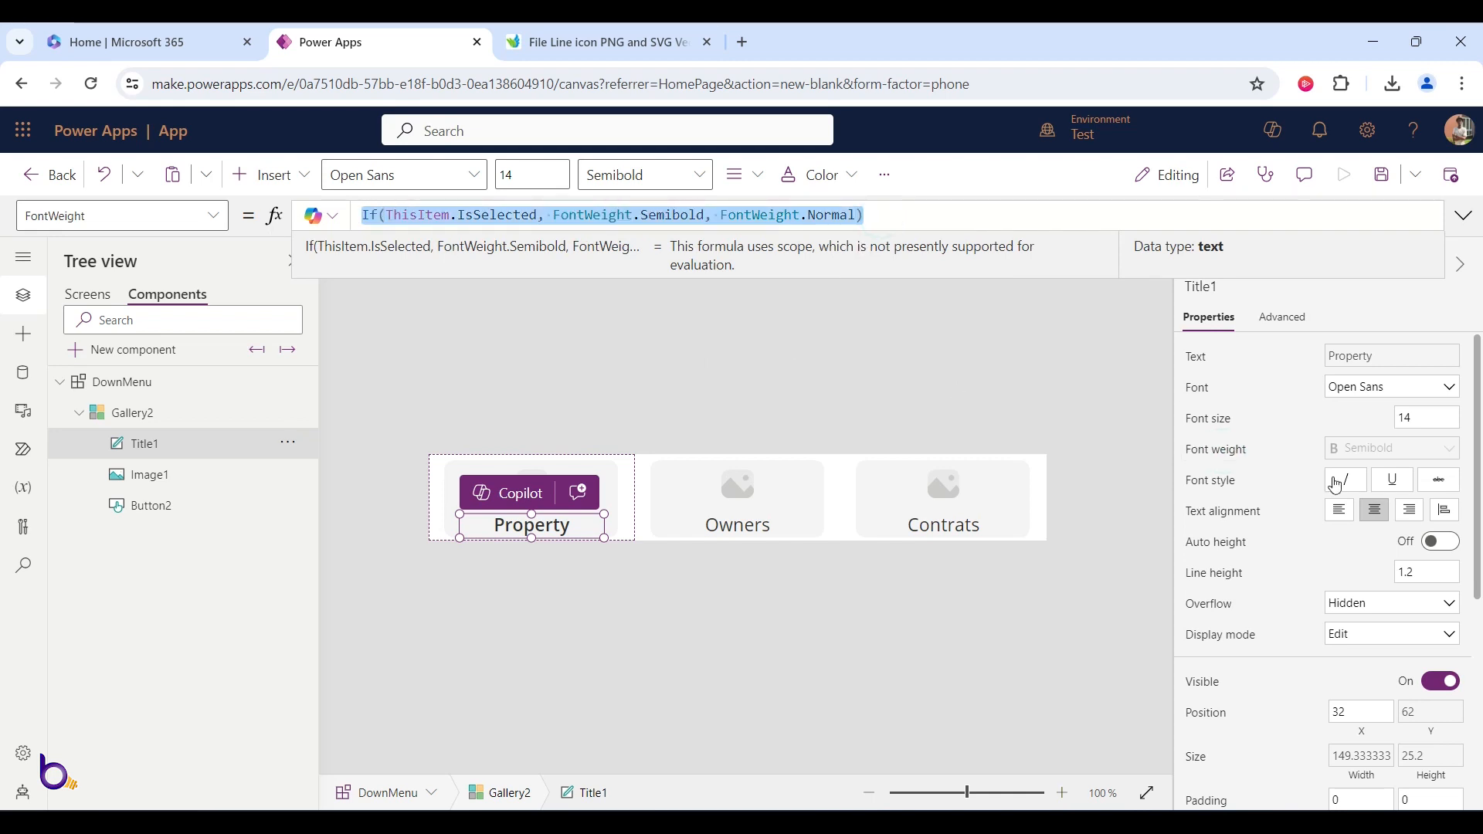
key("BackSpace")
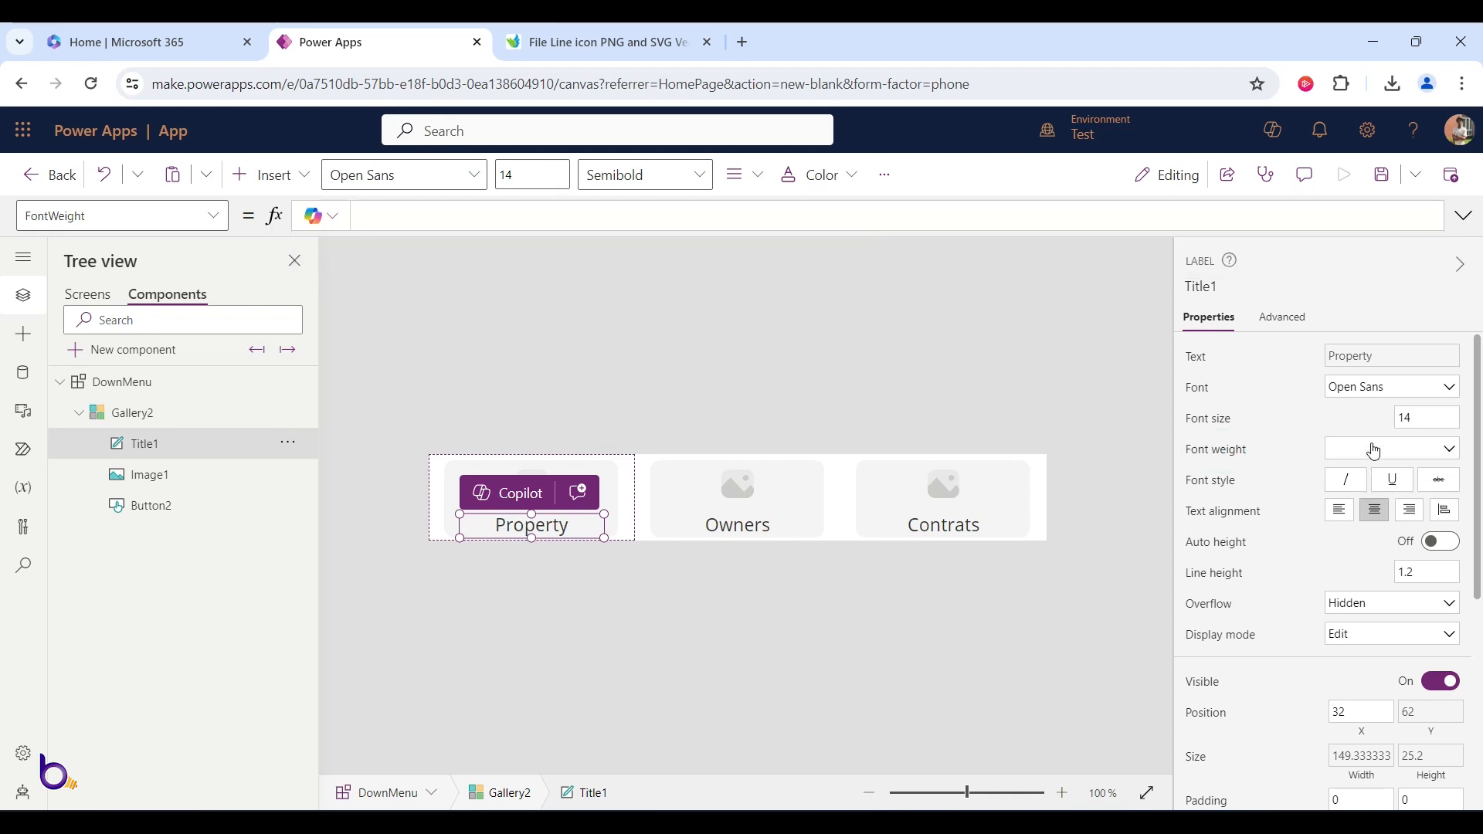
left_click(1374, 451)
left_click(1366, 491)
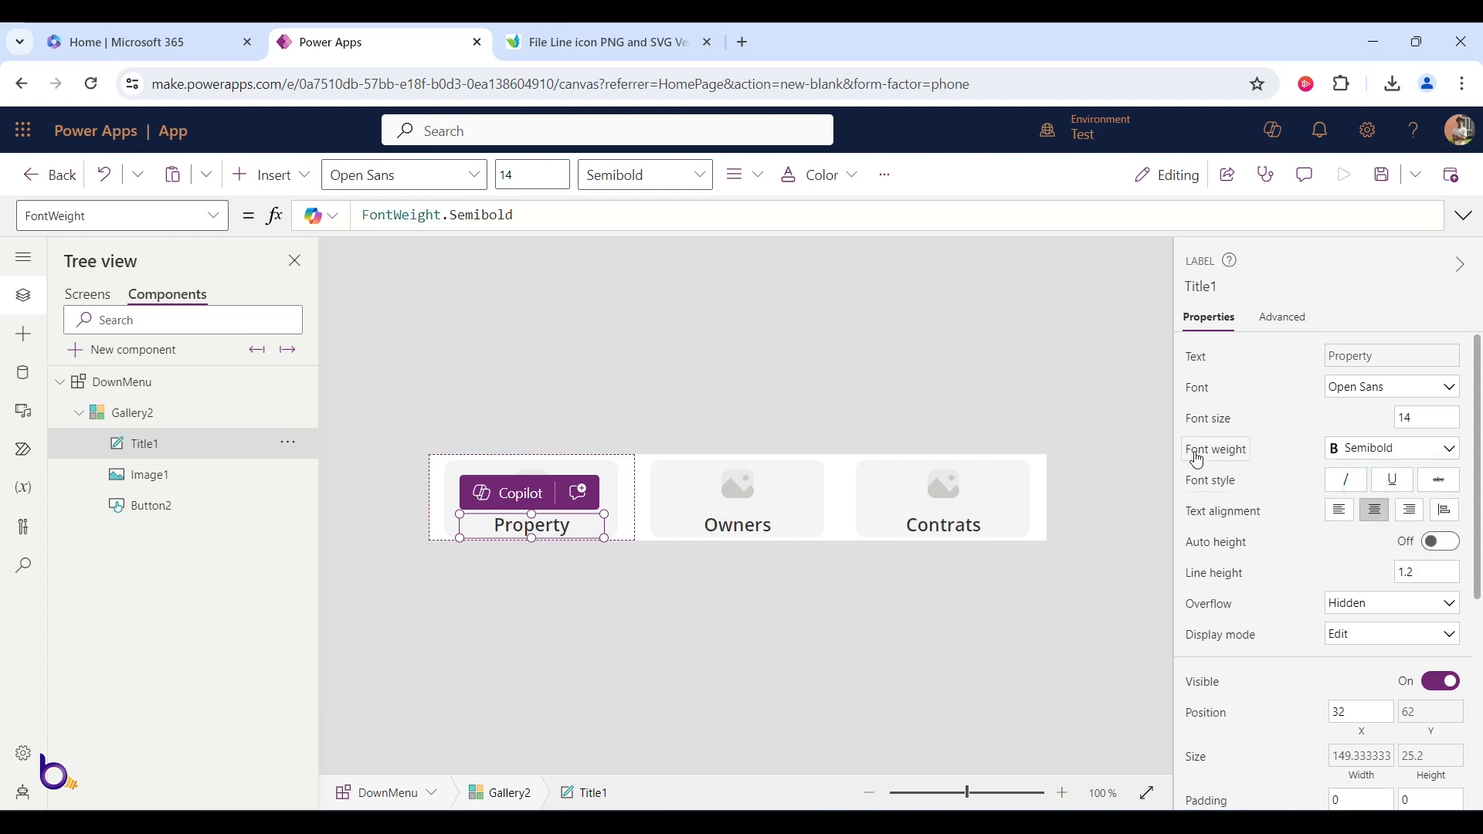
left_click(589, 448)
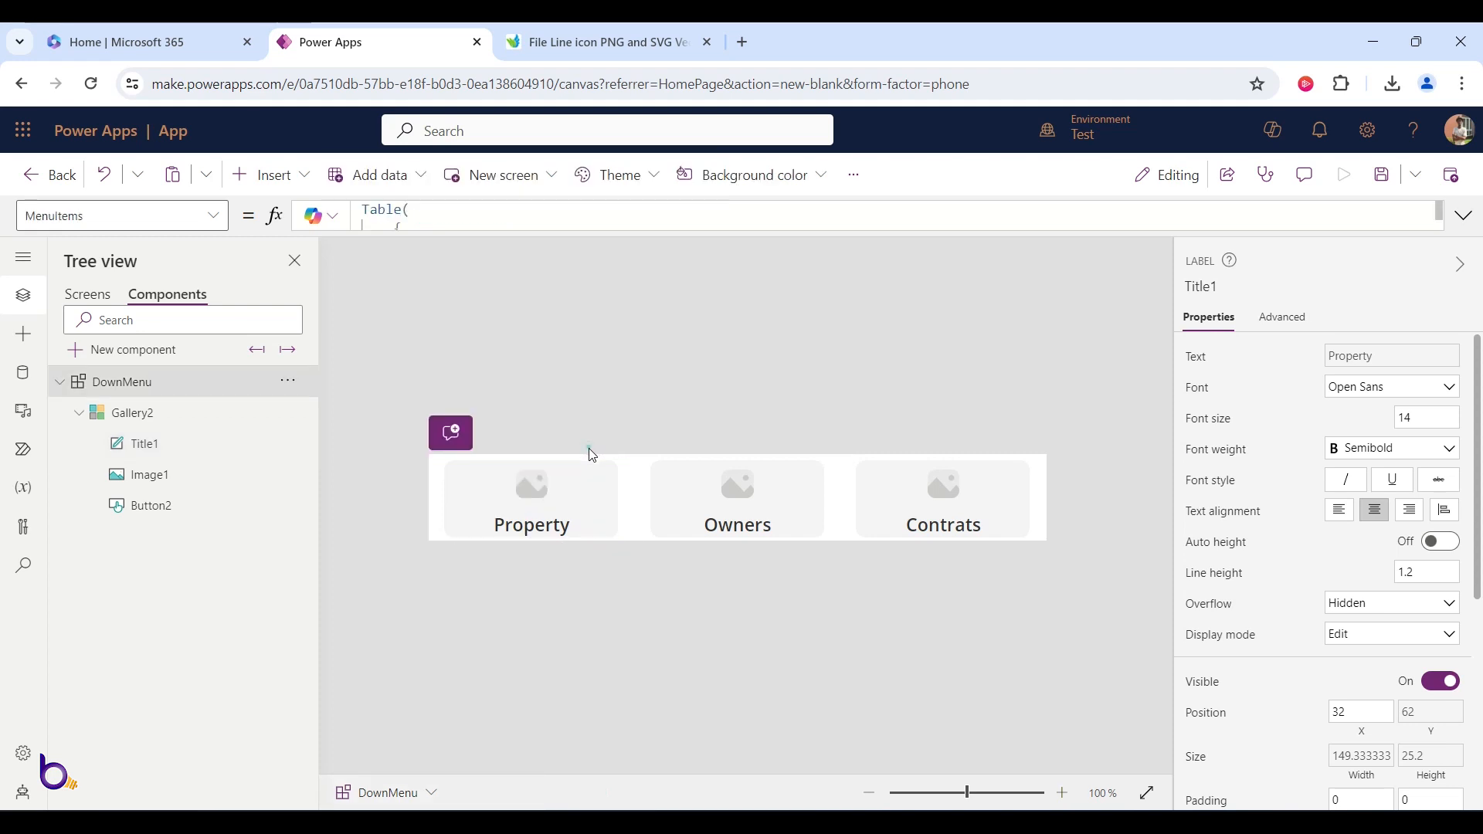
- Set Image1's image source to ThisItem.Icon and its image position to Fit
left_click(525, 485)
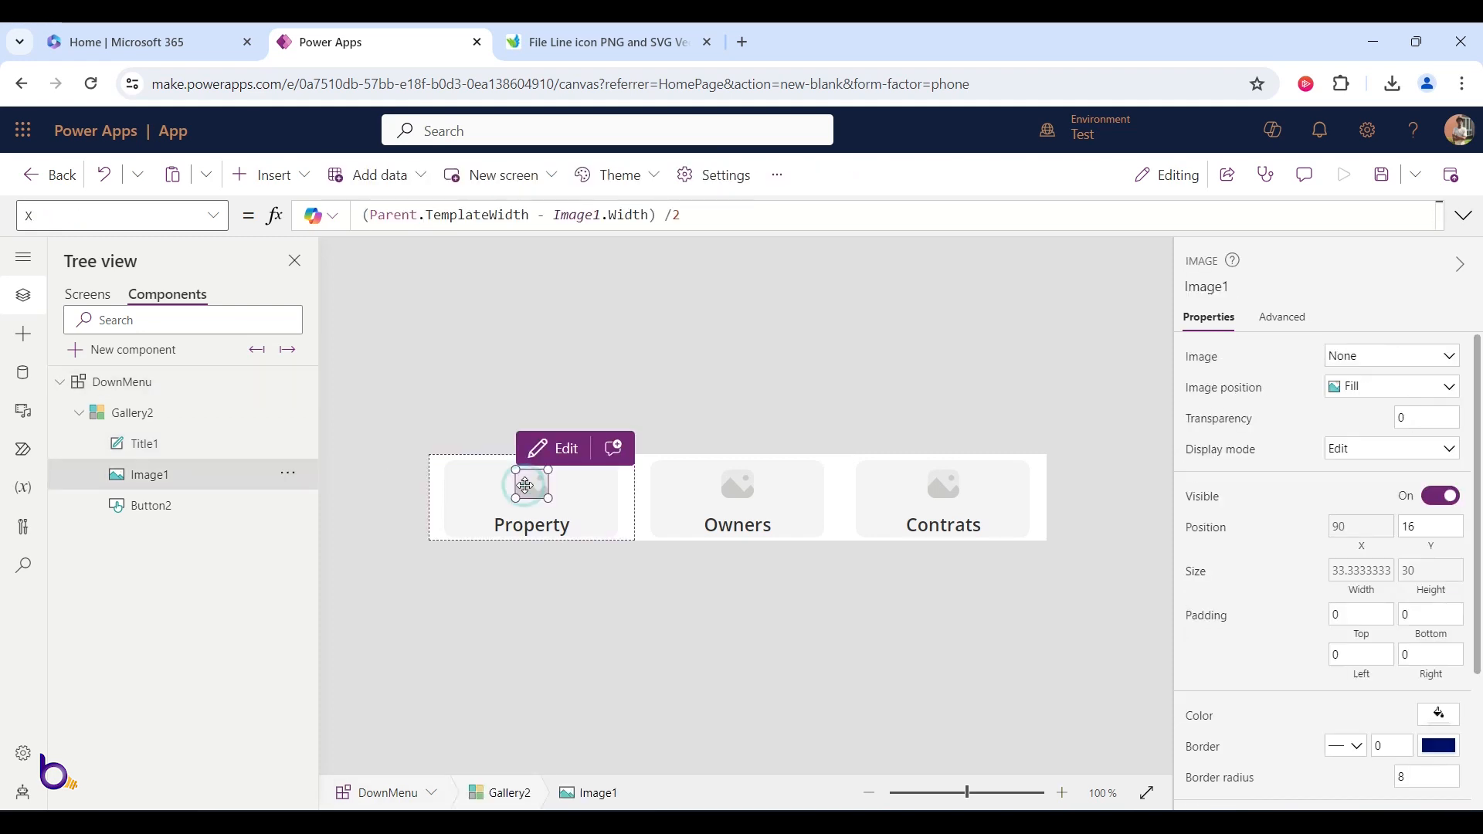
left_click(1198, 357)
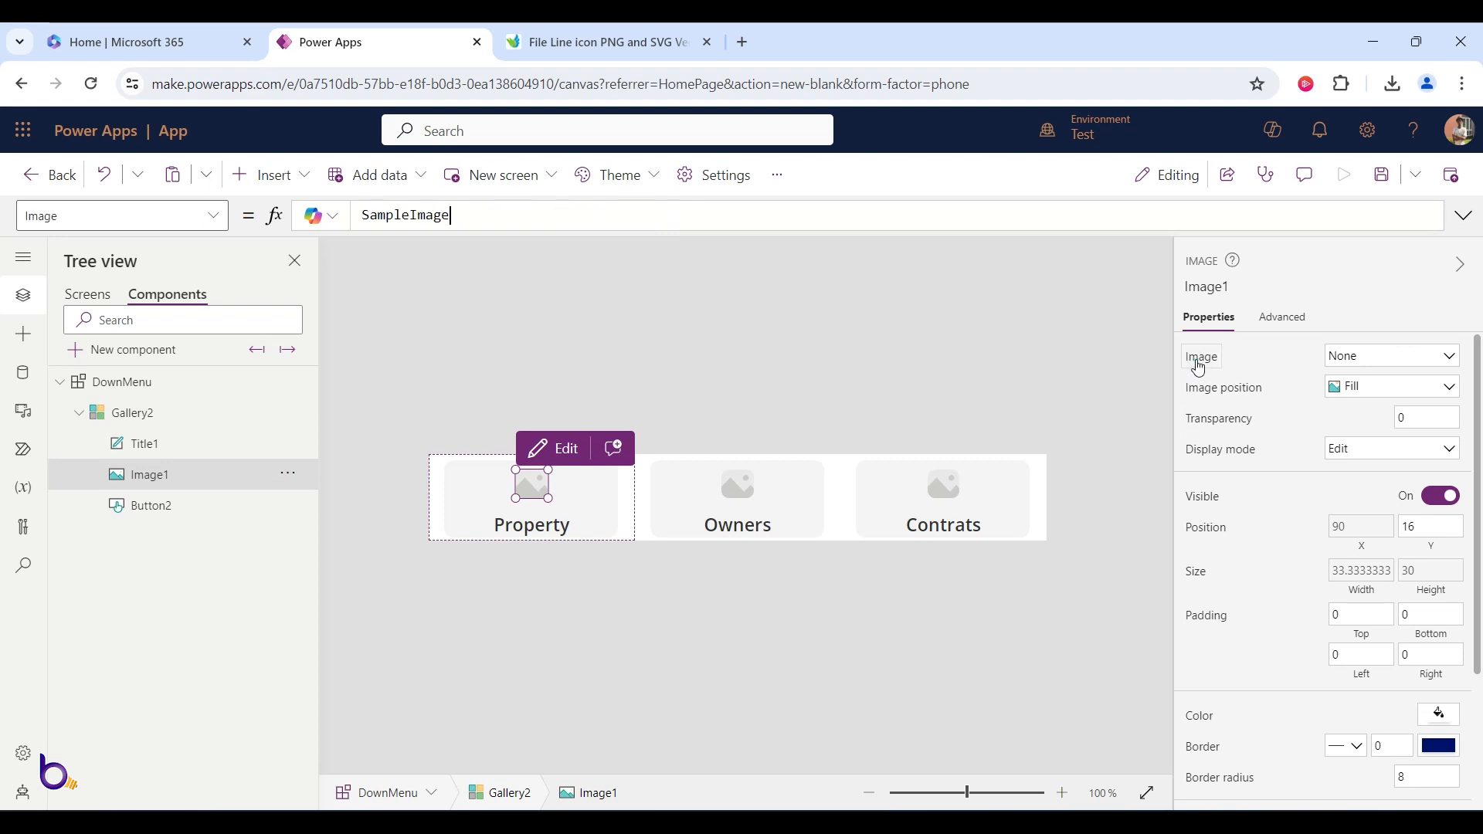
double_click(448, 216)
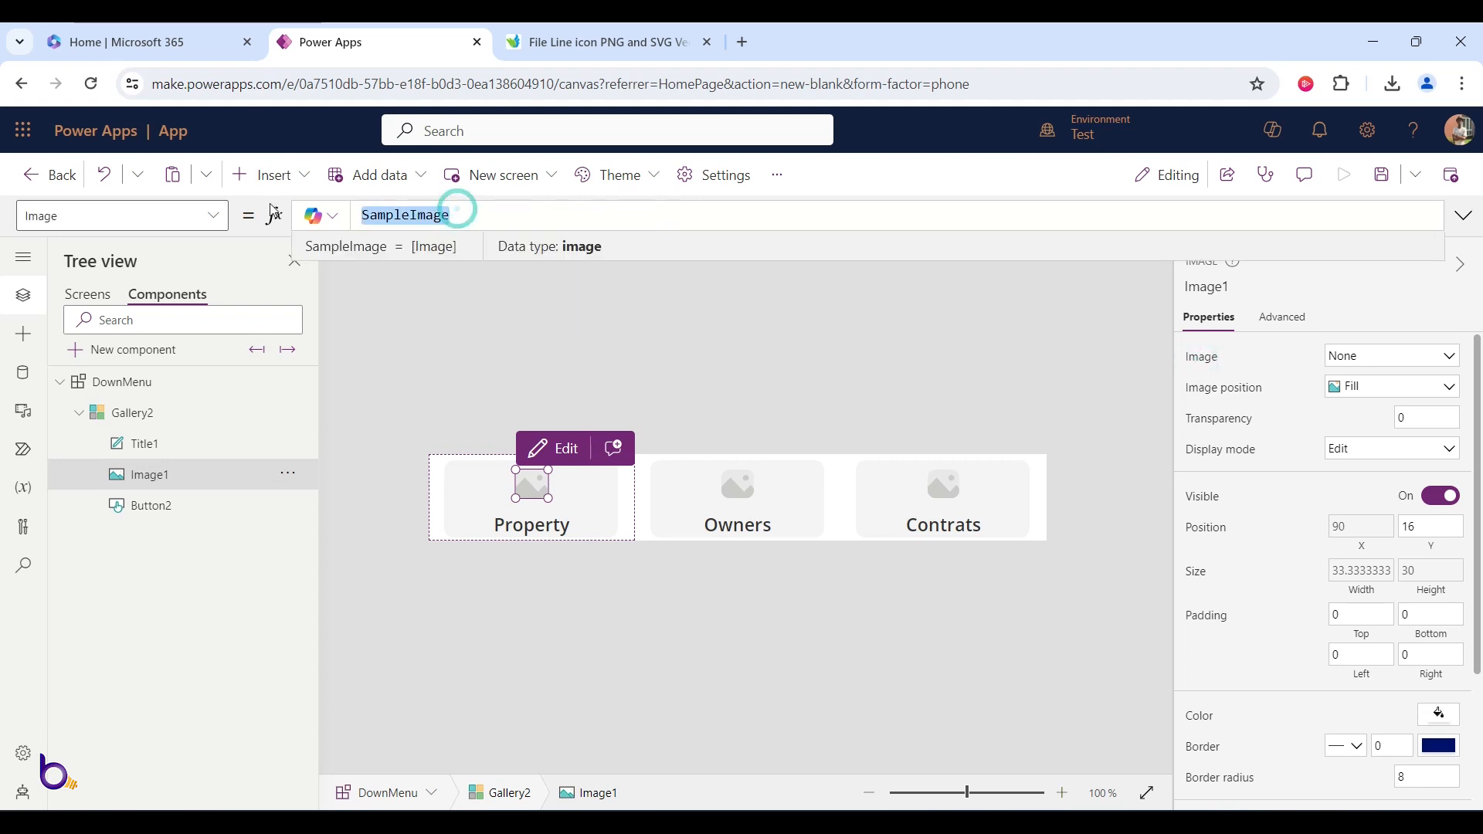
key("BackSpace")
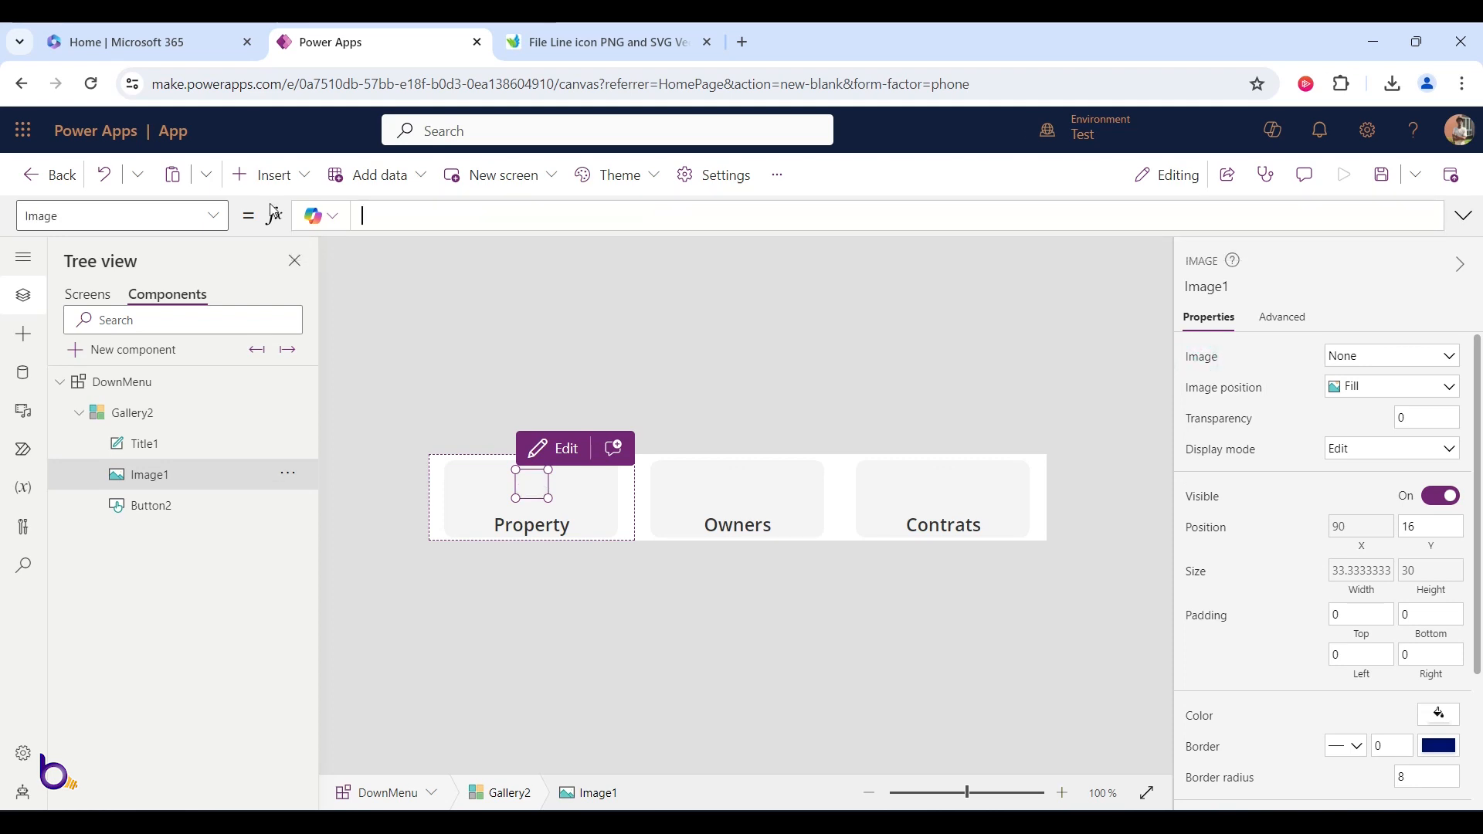
type("this")
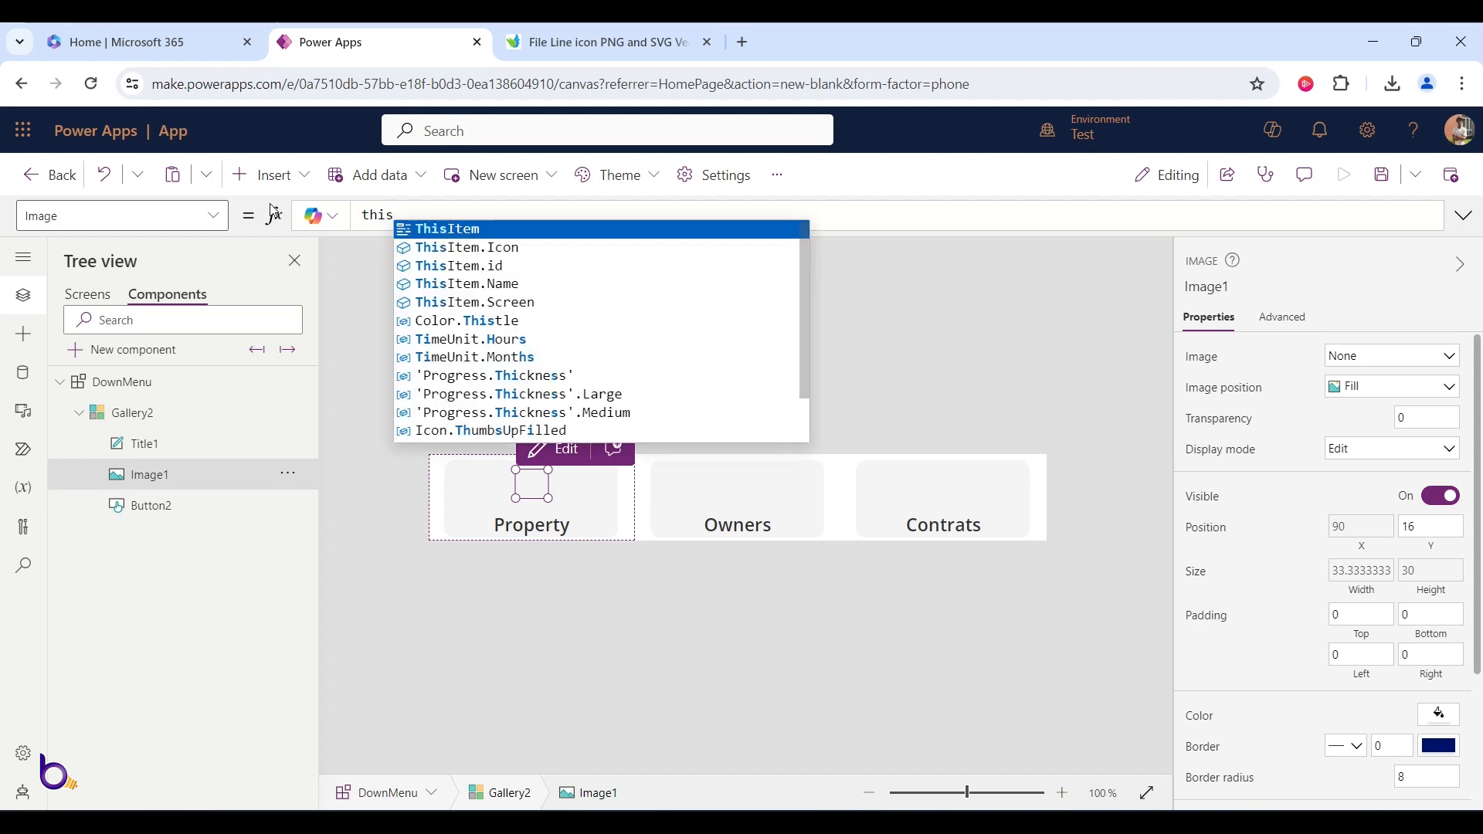
left_click(475, 247)
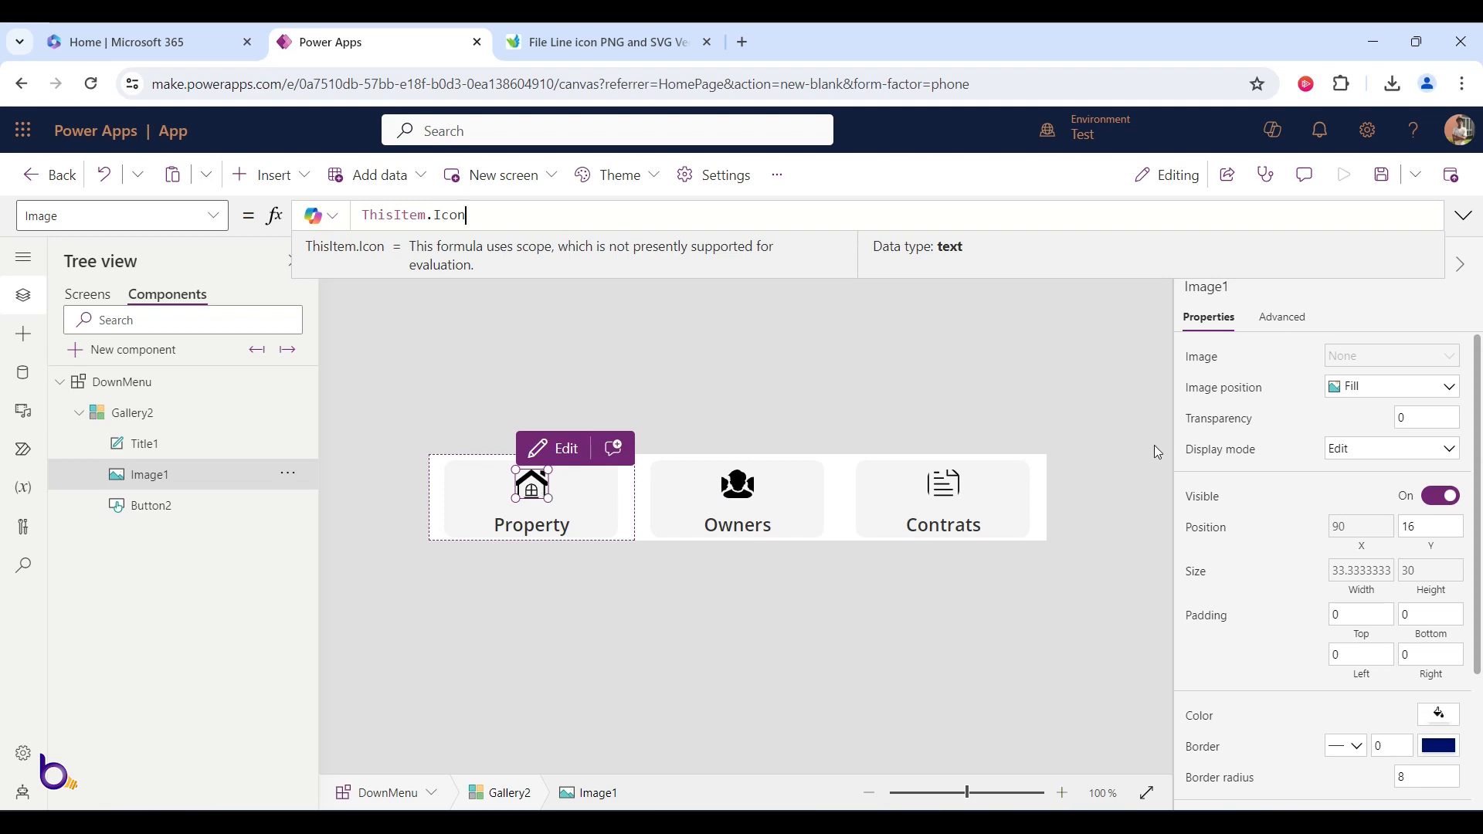
left_click(1373, 396)
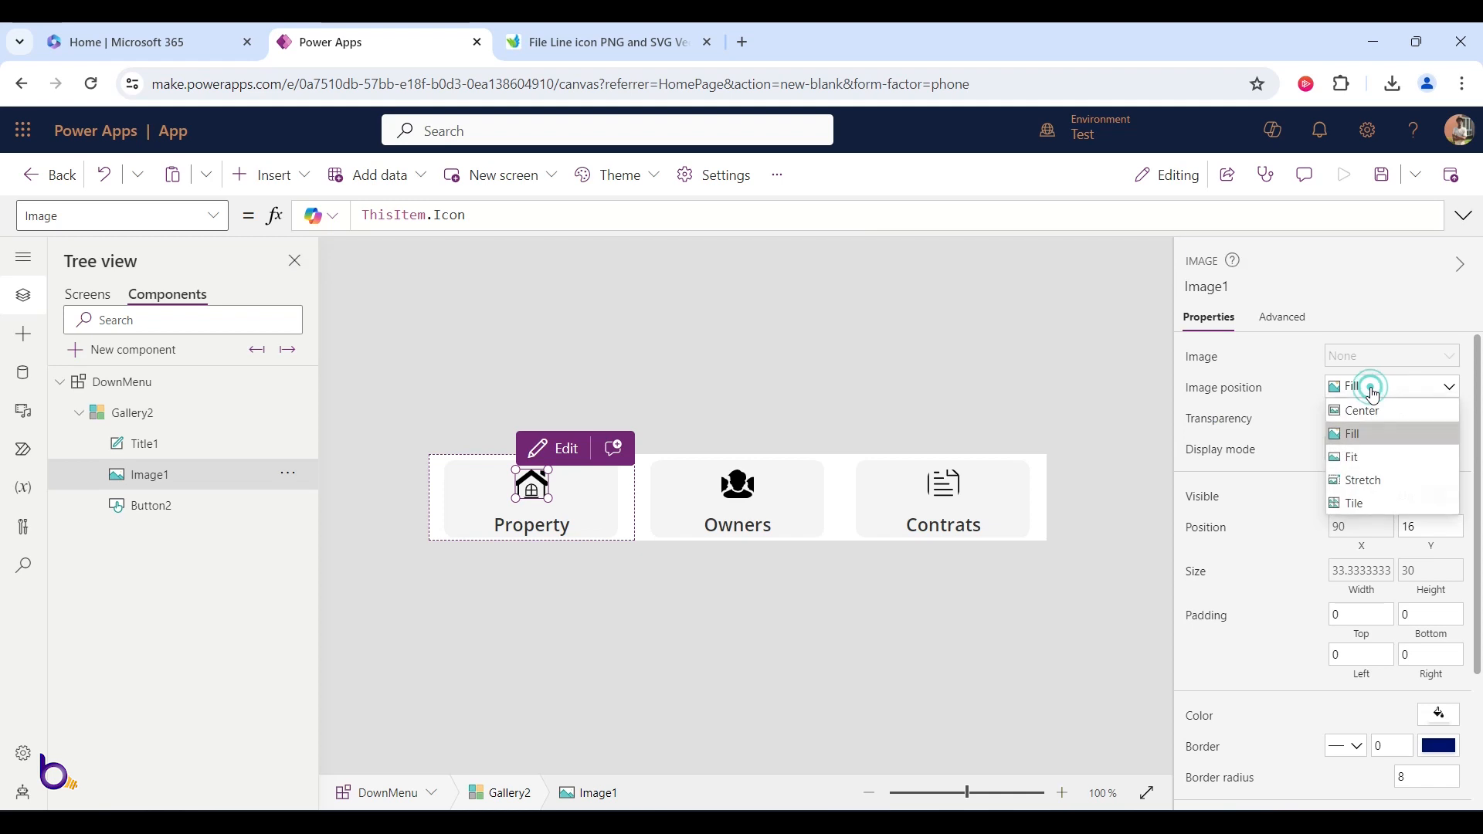
left_click(1370, 453)
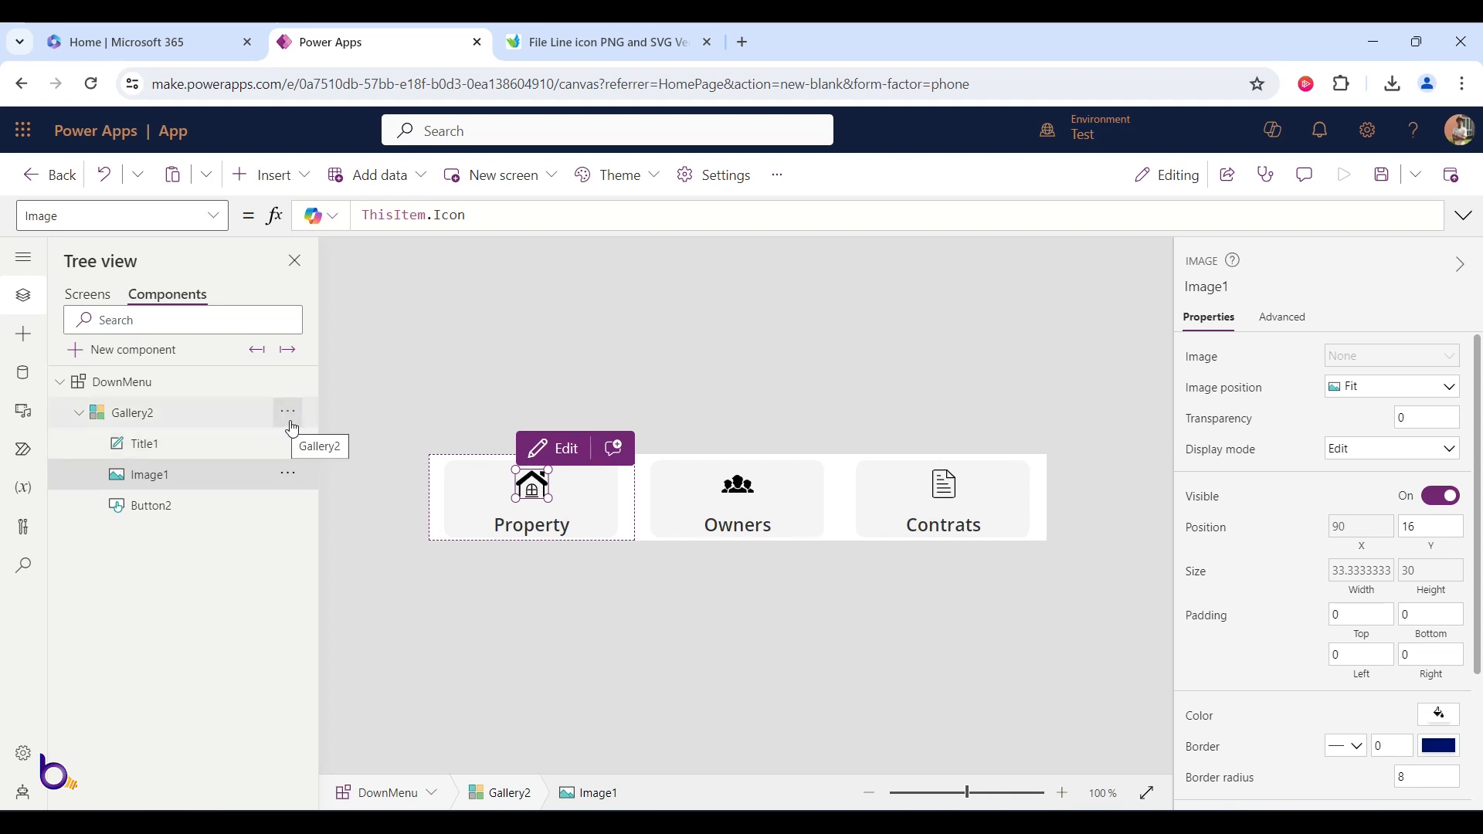
- In DownMenu's MenuItems formula, add an empty fill='' attribute to the path element of the Property icon's SVG, before its d attribute
left_click(167, 395)
left_click_drag(442, 232, 474, 445)
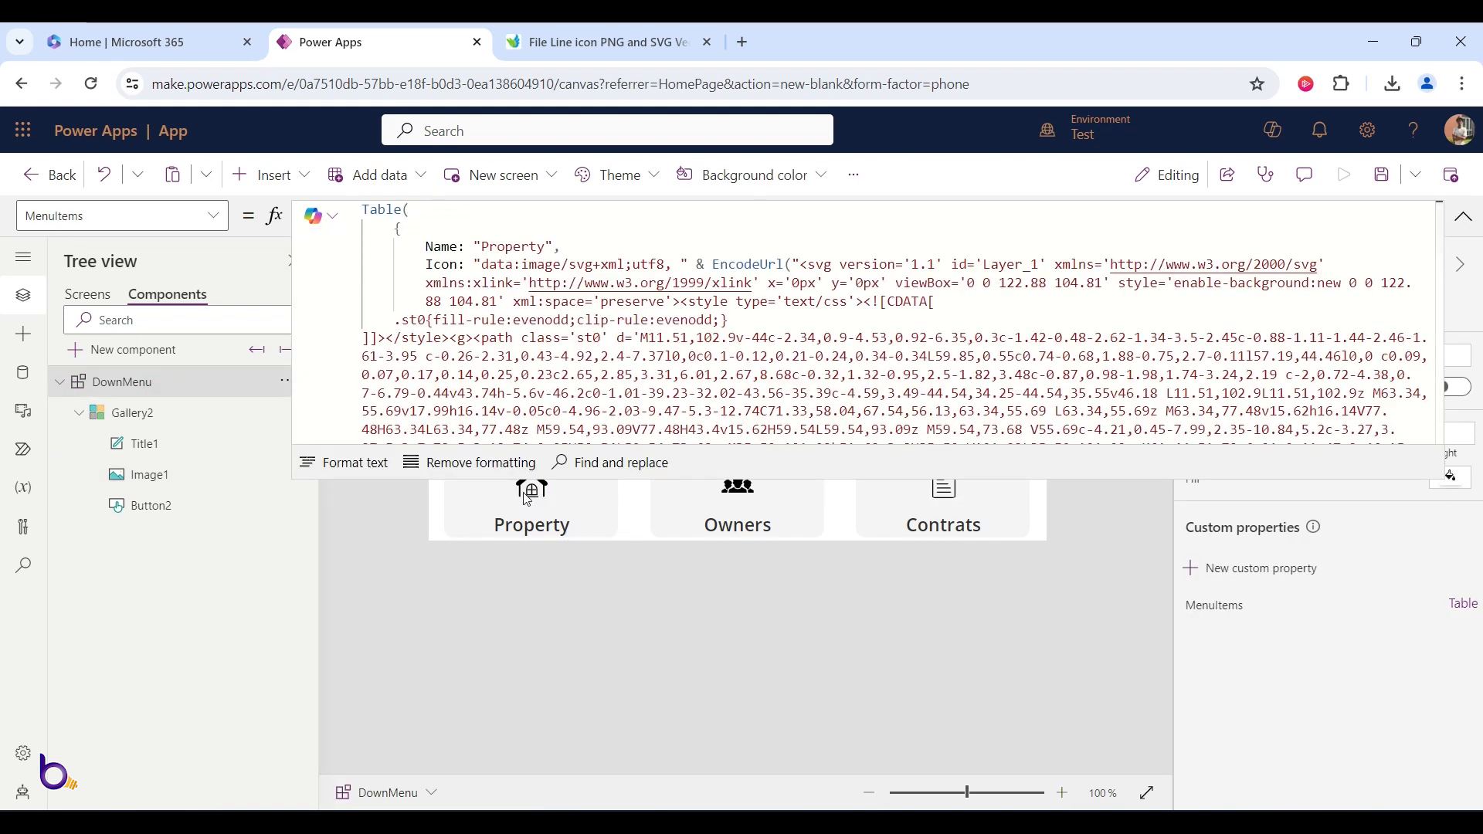
left_click(548, 308)
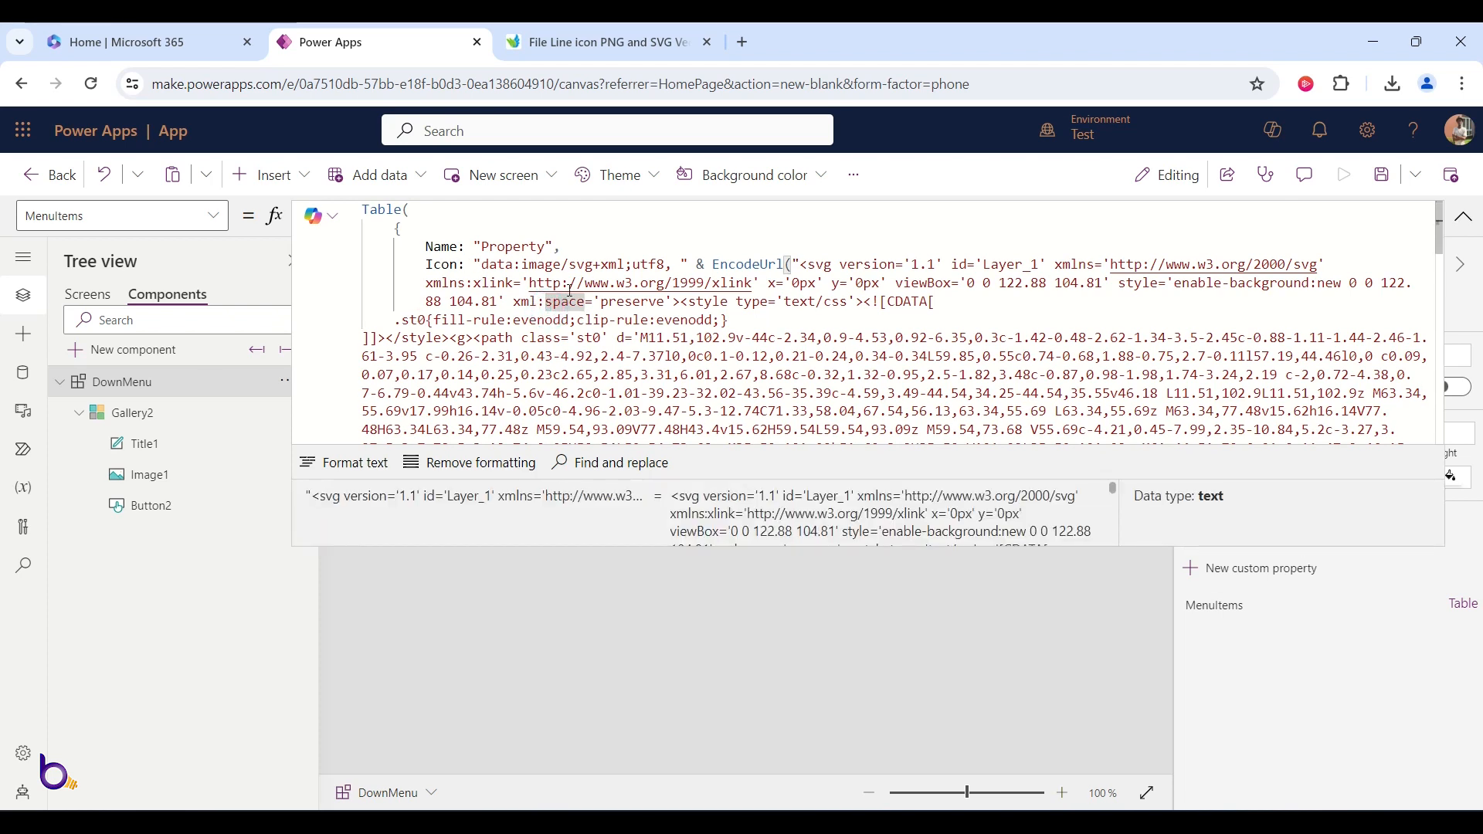
left_click(609, 341)
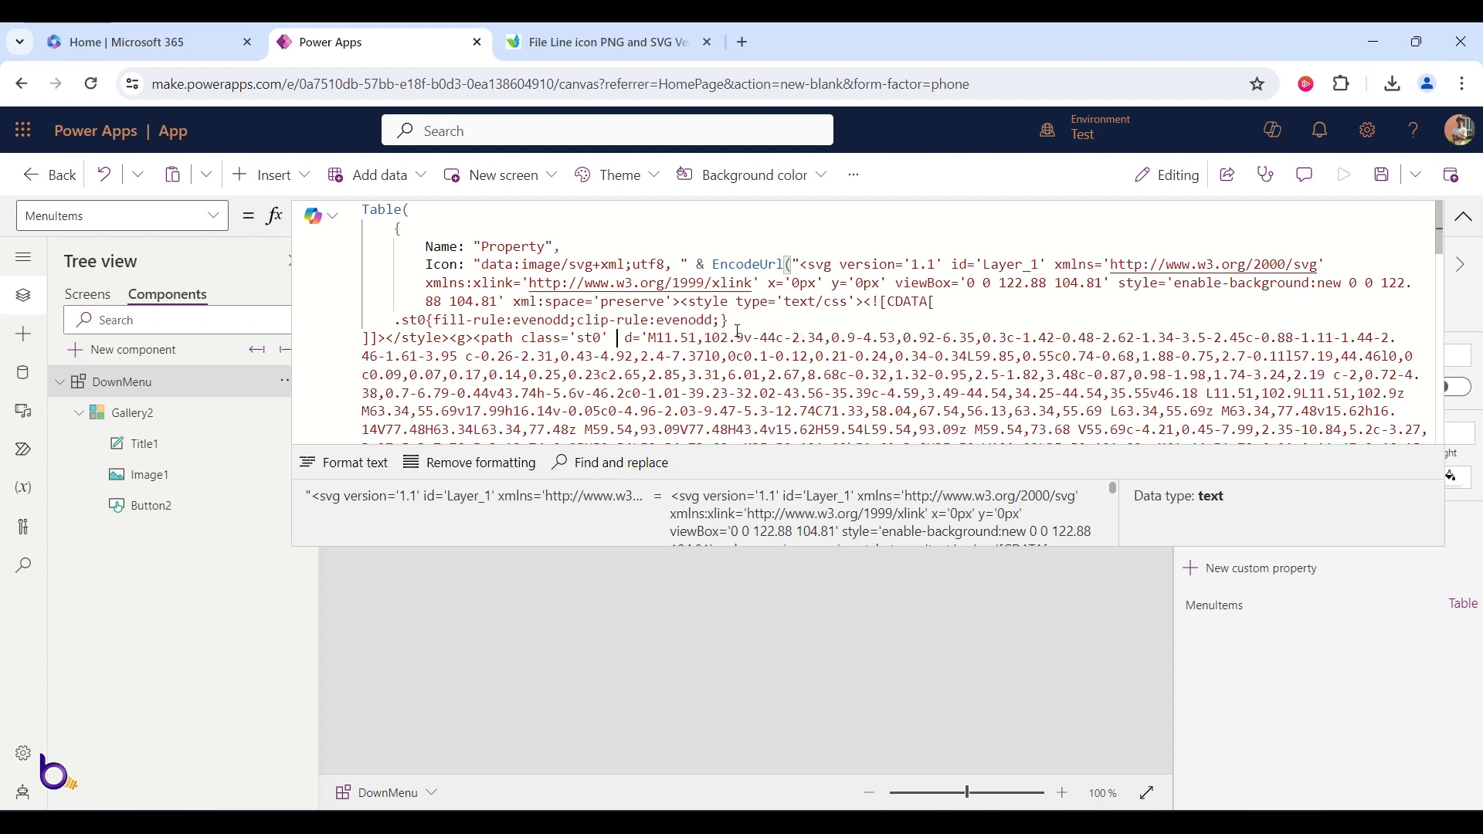
type("fill")
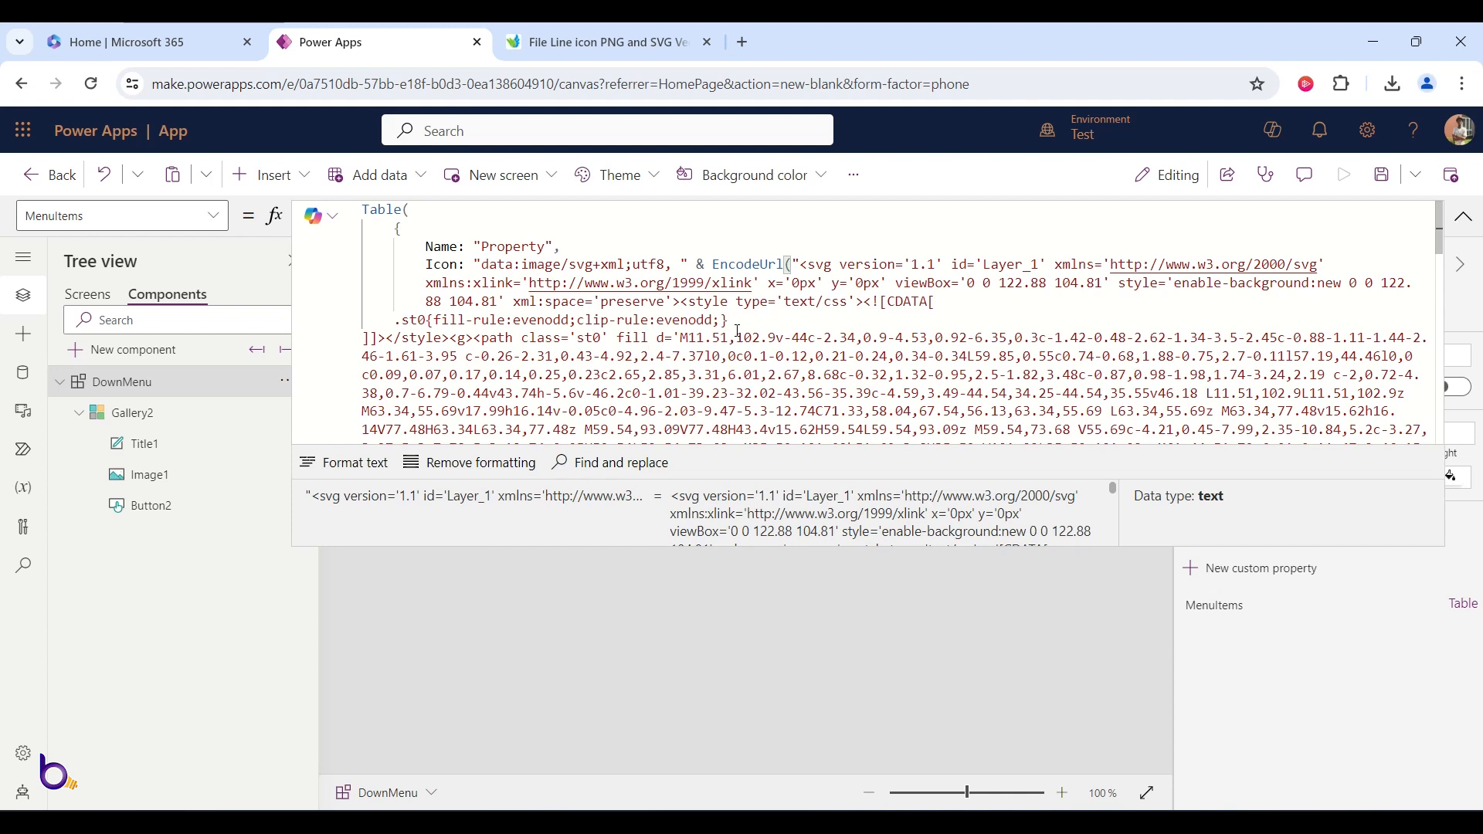
type("='")
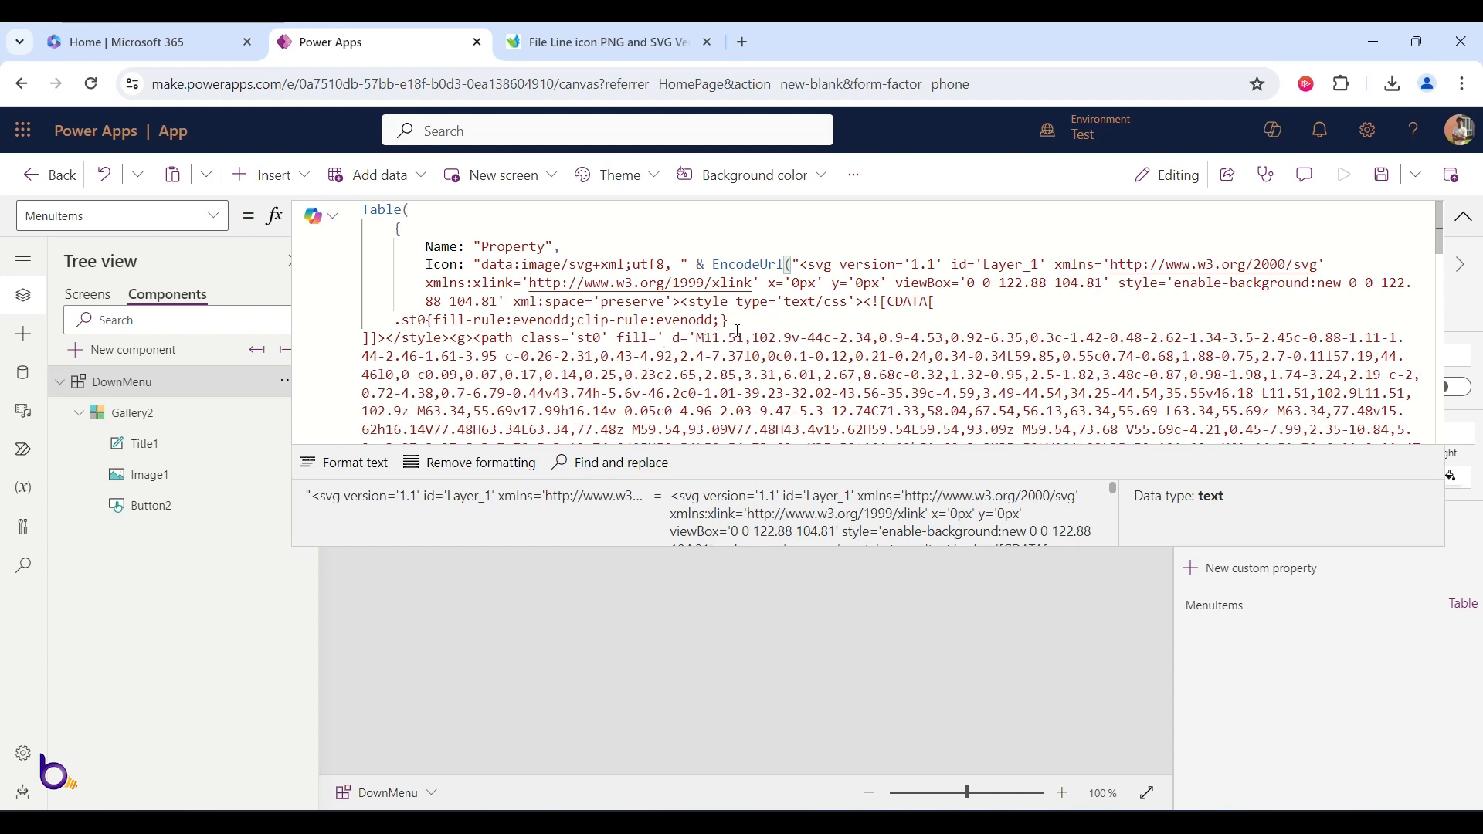
type("' ")
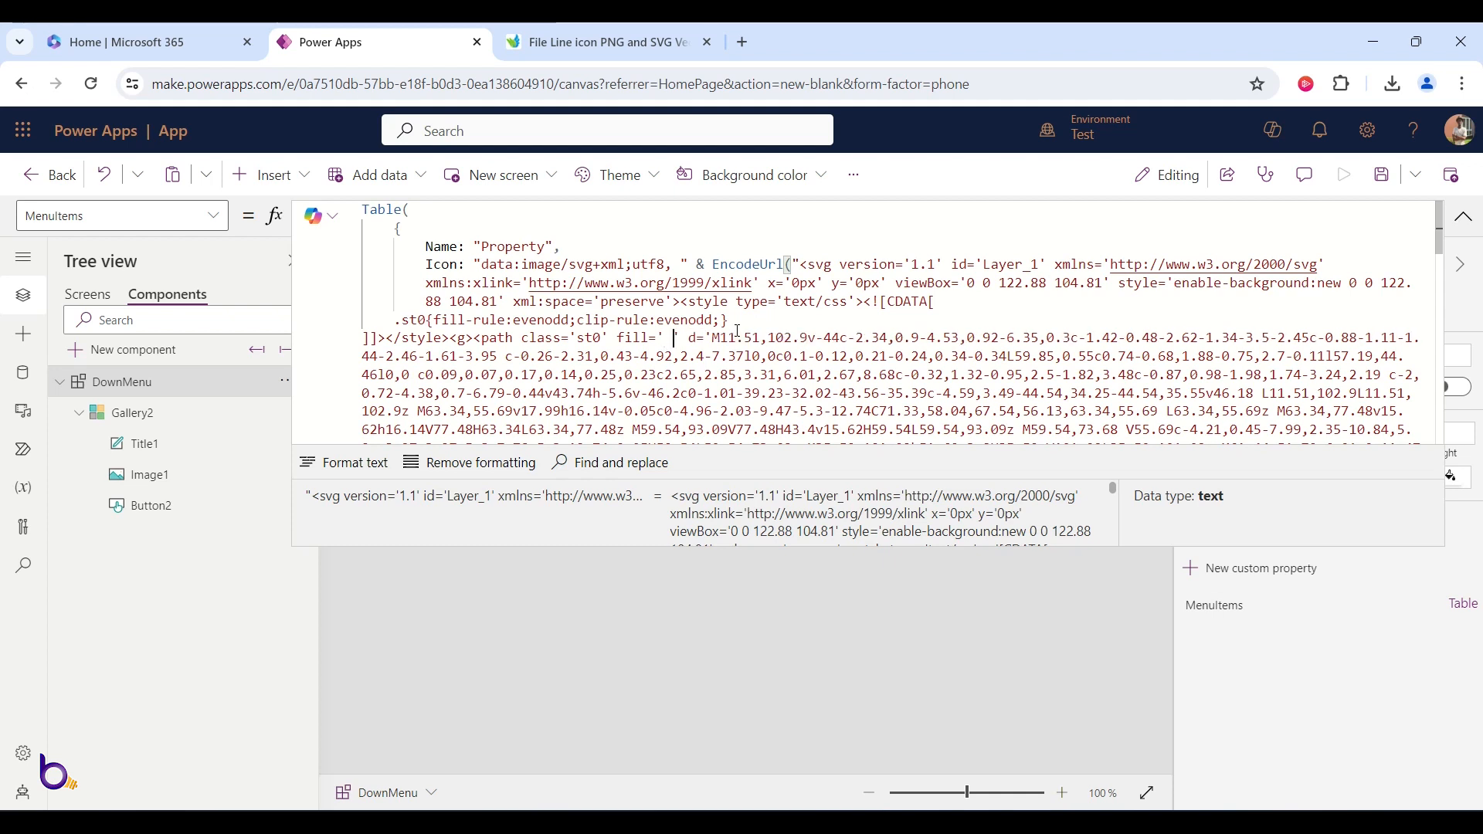
- Split the SVG string inside the Property icon's fill value with closing and reopening double quotes and two & concatenation operators
type("\"")
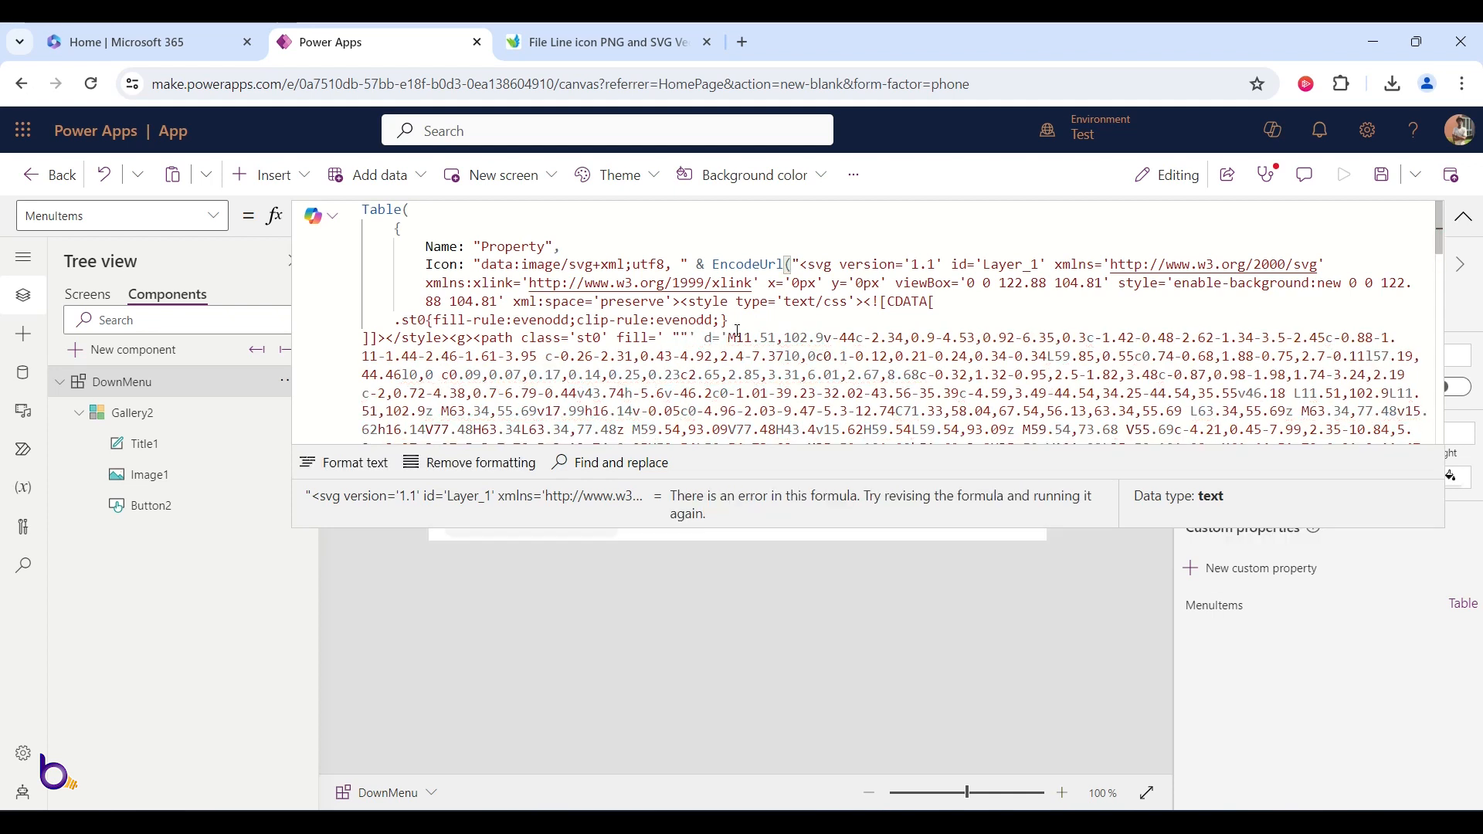
type("\"")
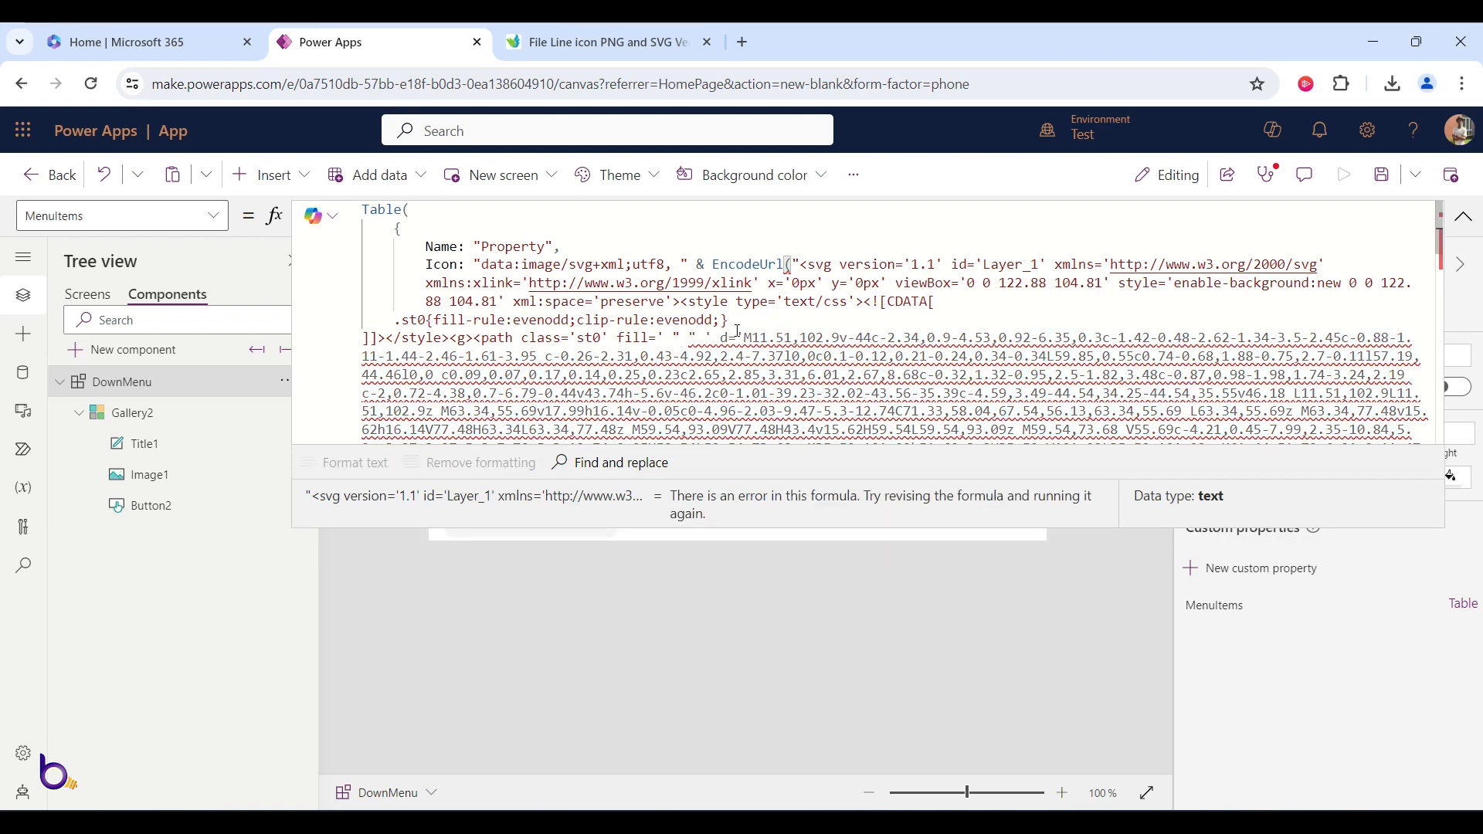
key("BackSpace")
type("&&")
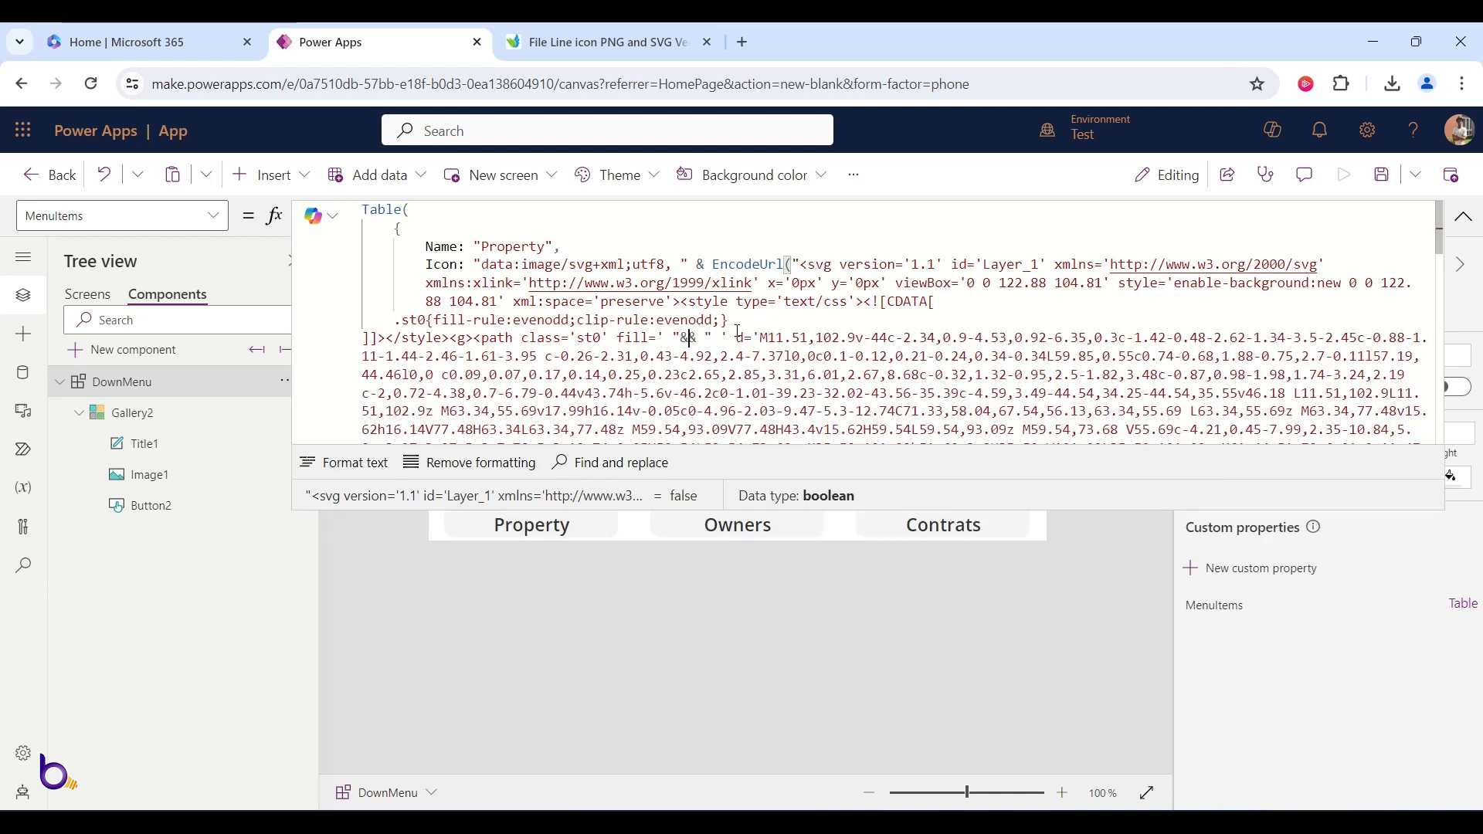
key("Left")
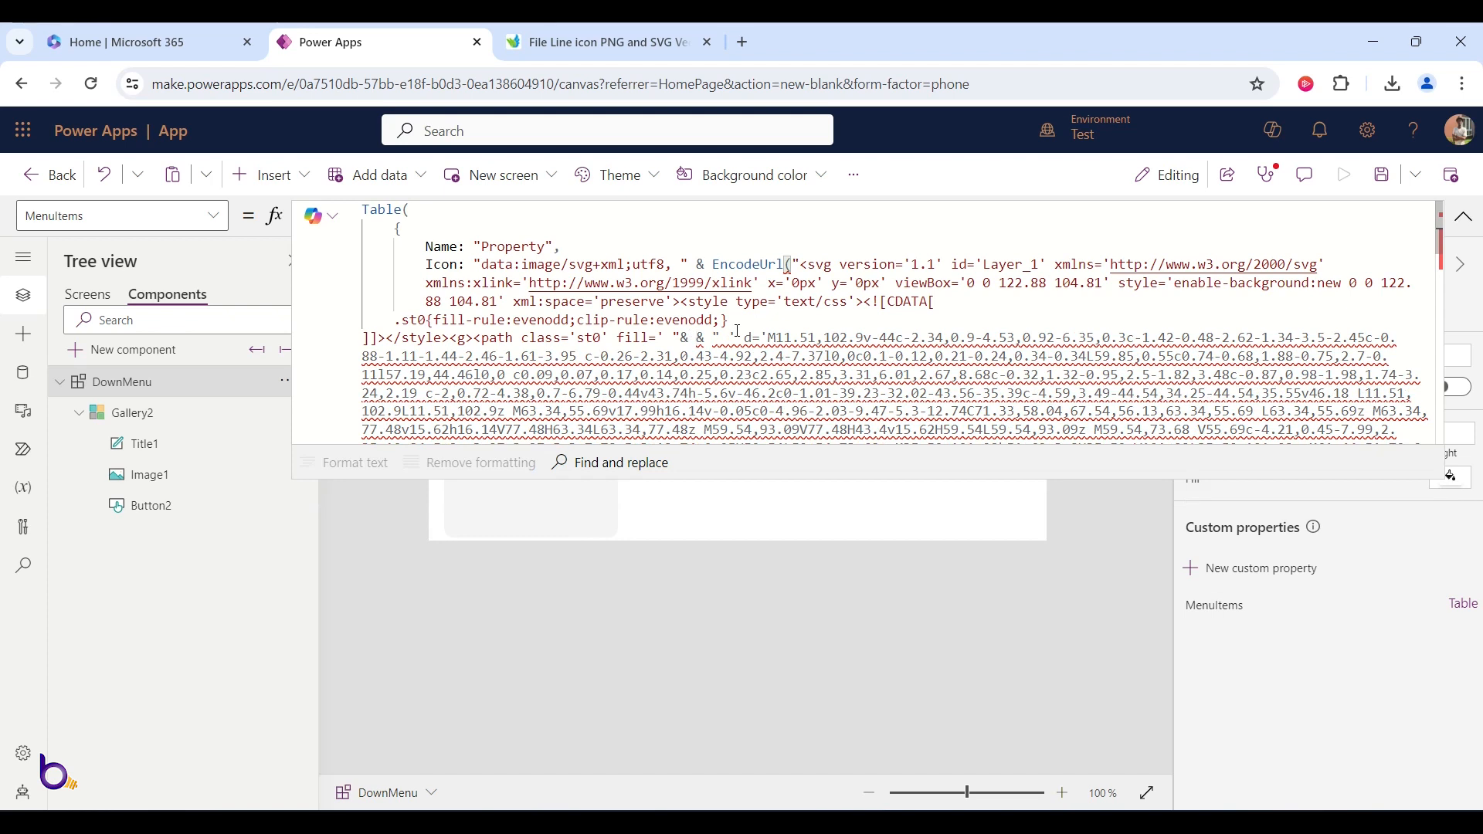
- Between the & operators in the Property icon's fill value, start an If function with the condition App.ActiveScreen.Name="Properties"
type("If")
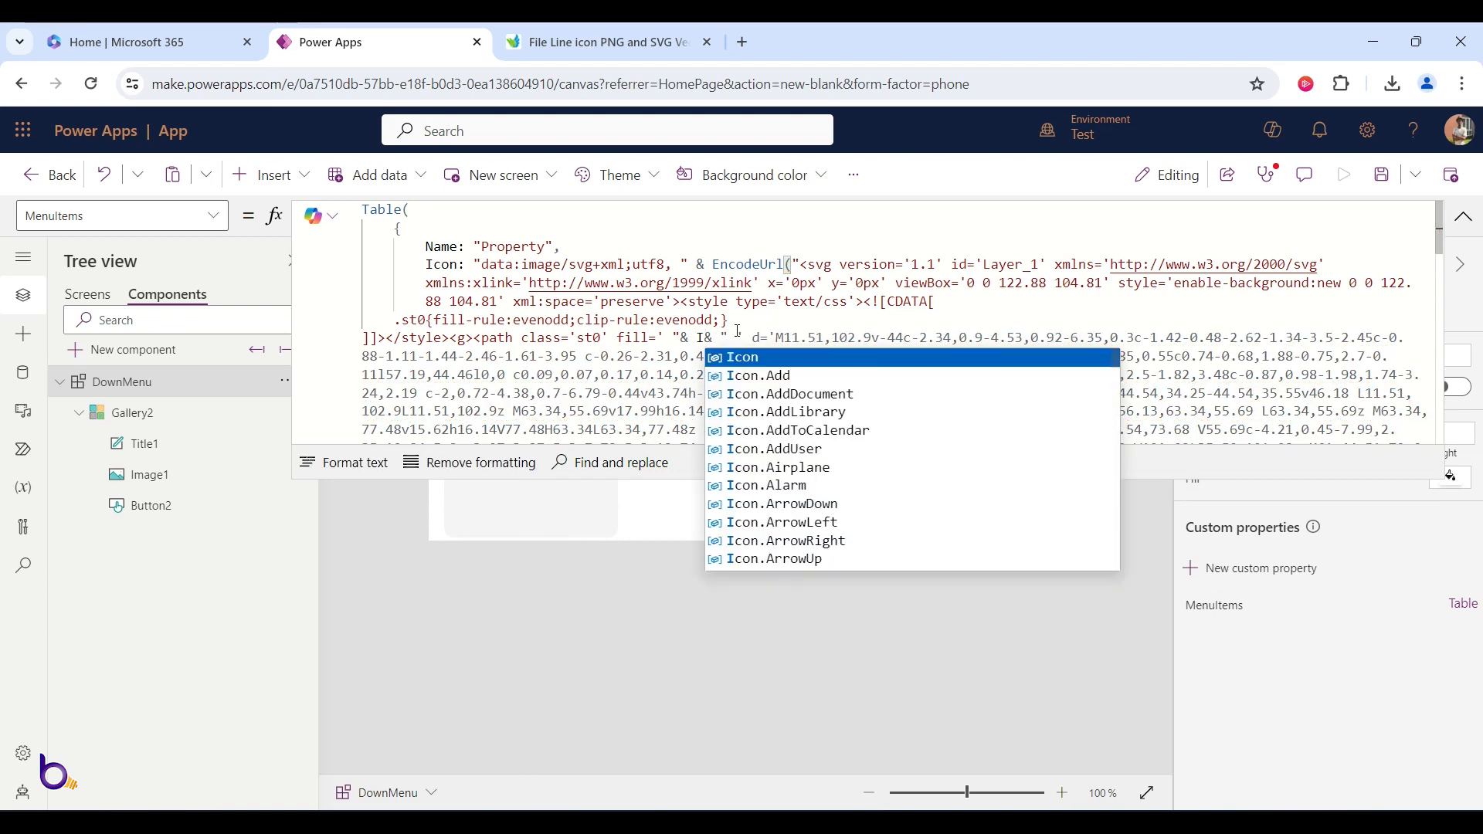
type("(")
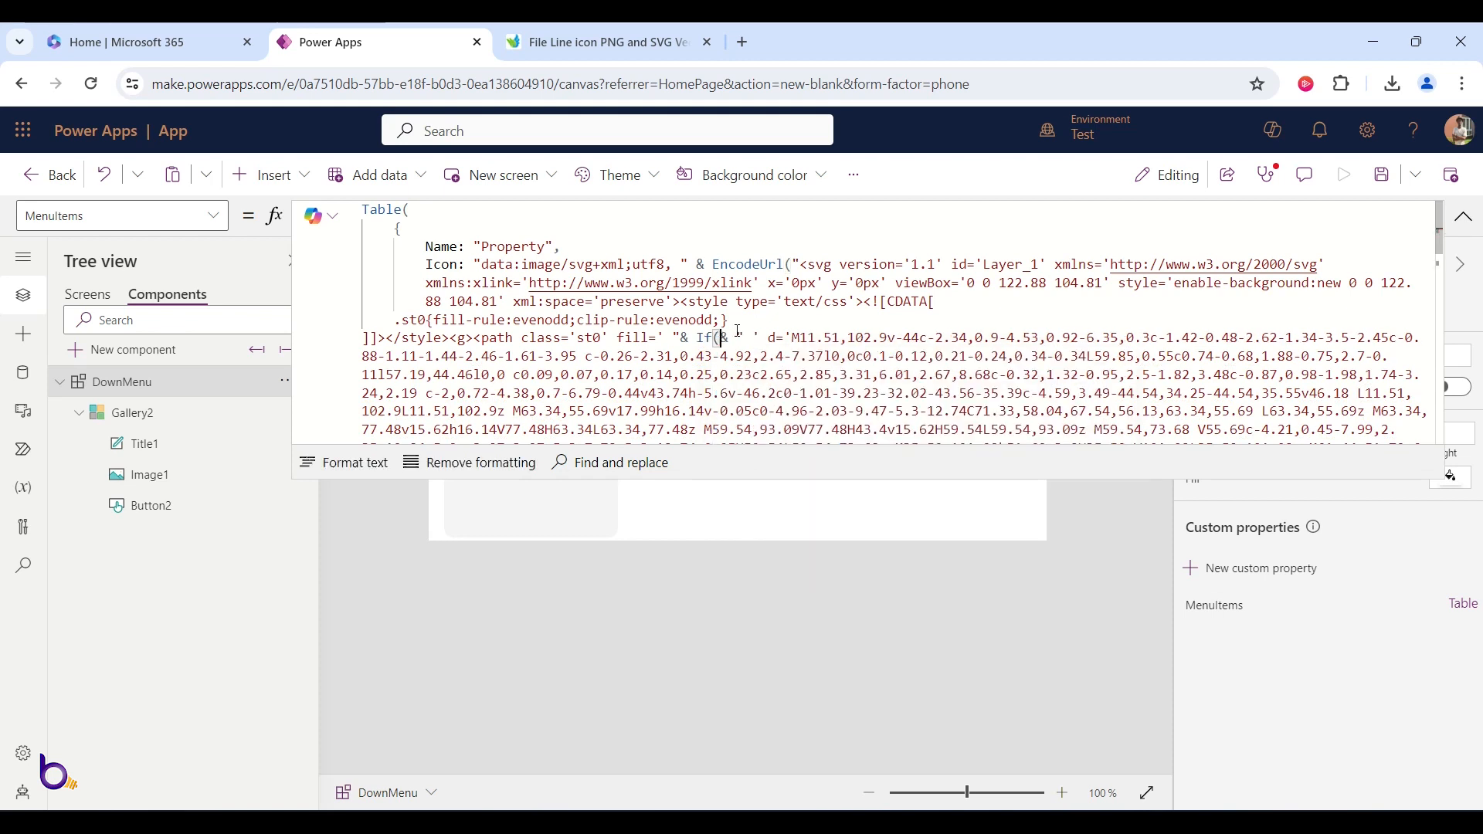
key("Right")
key("Left")
key("Left")
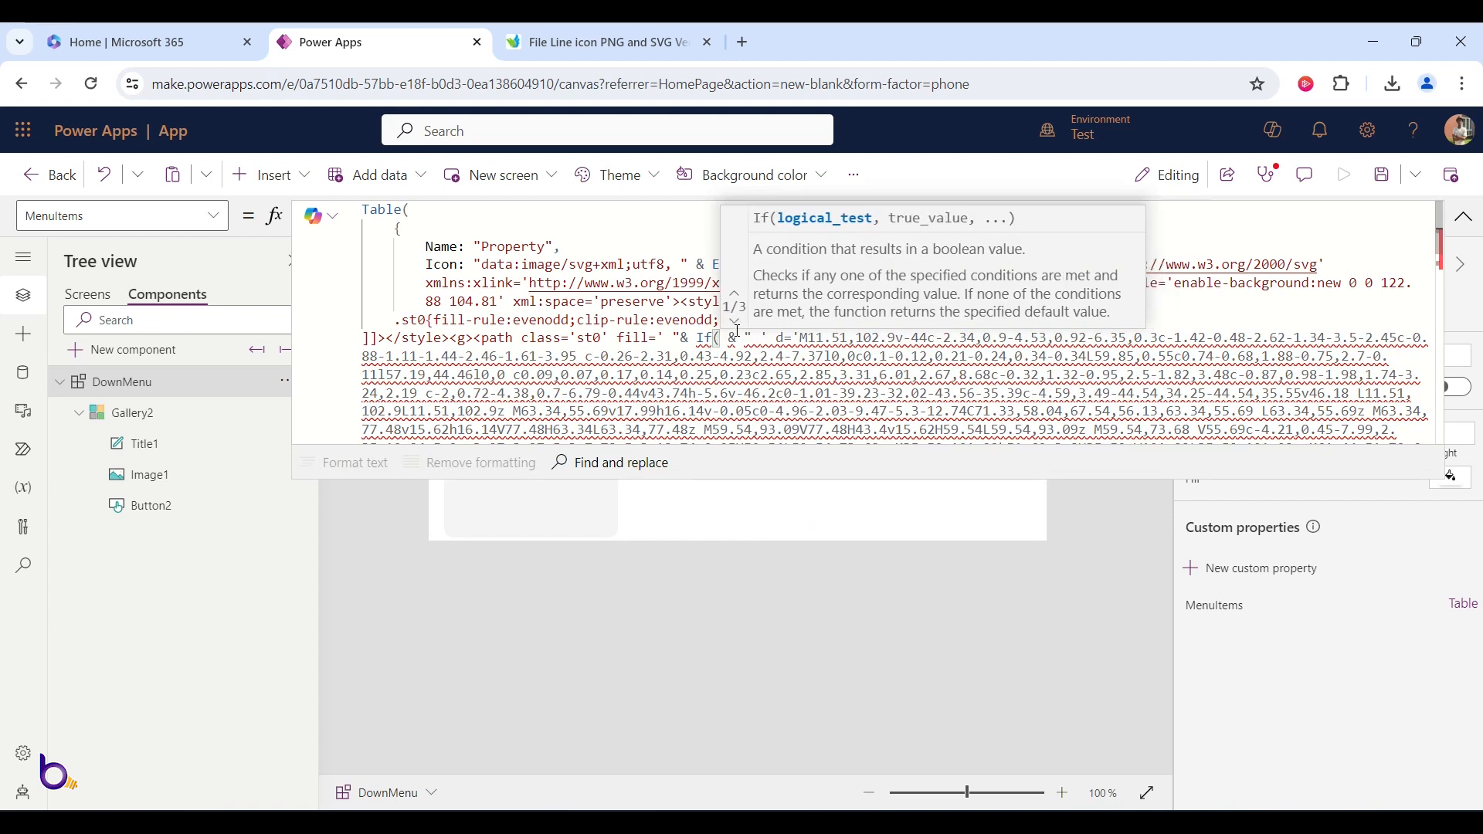
type("App")
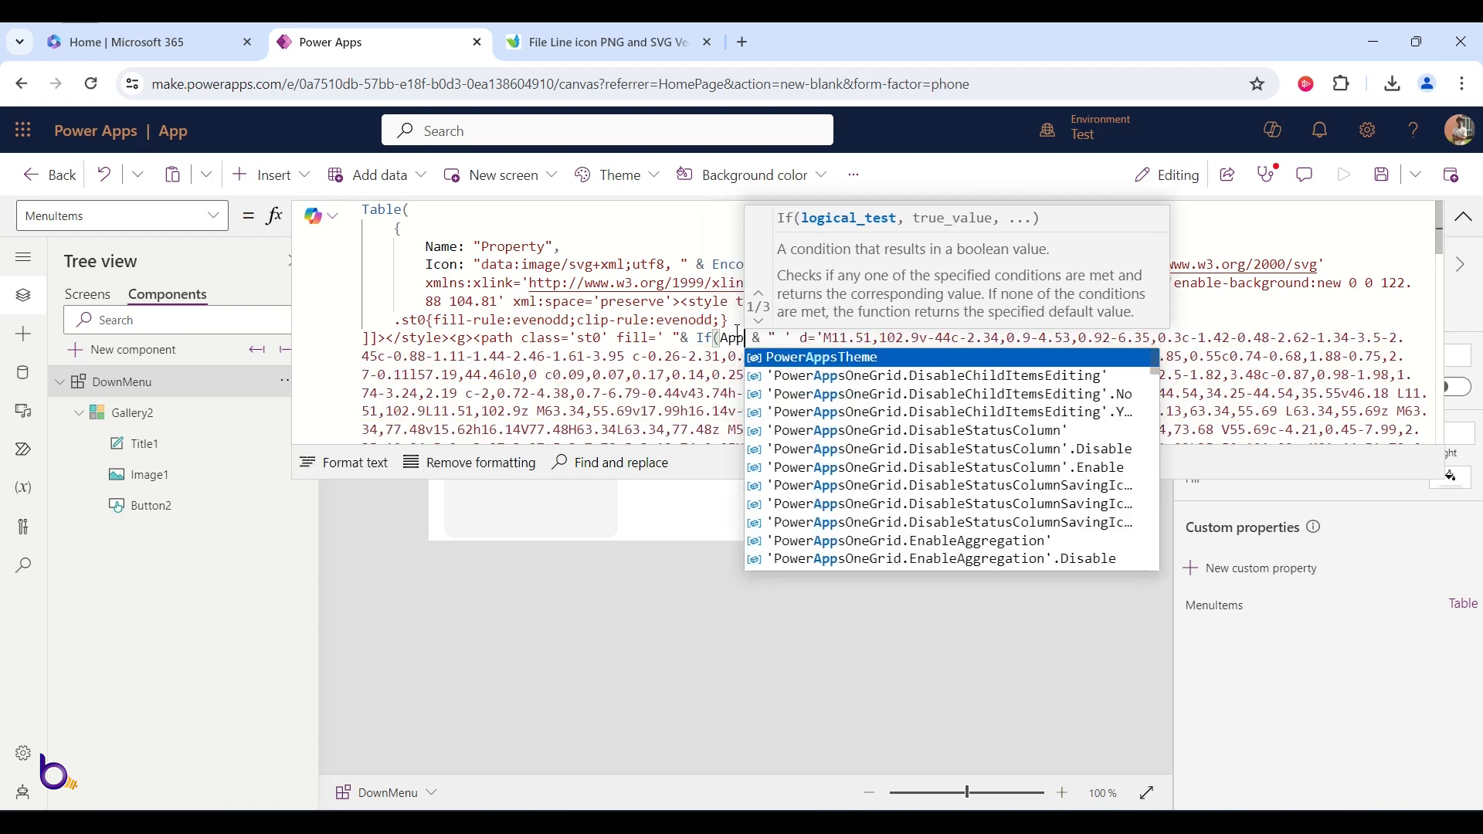
type(".")
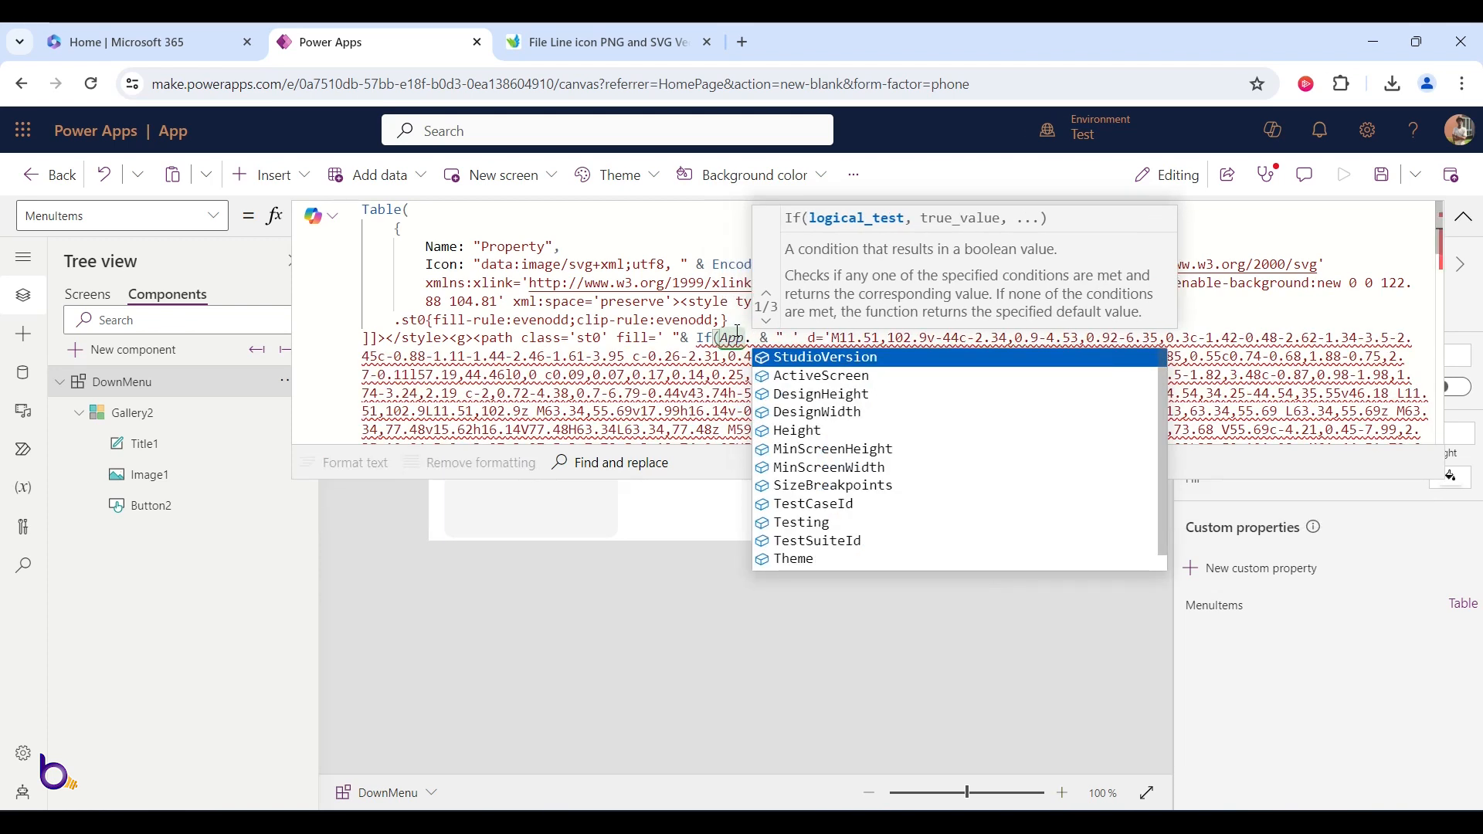
type("Acti")
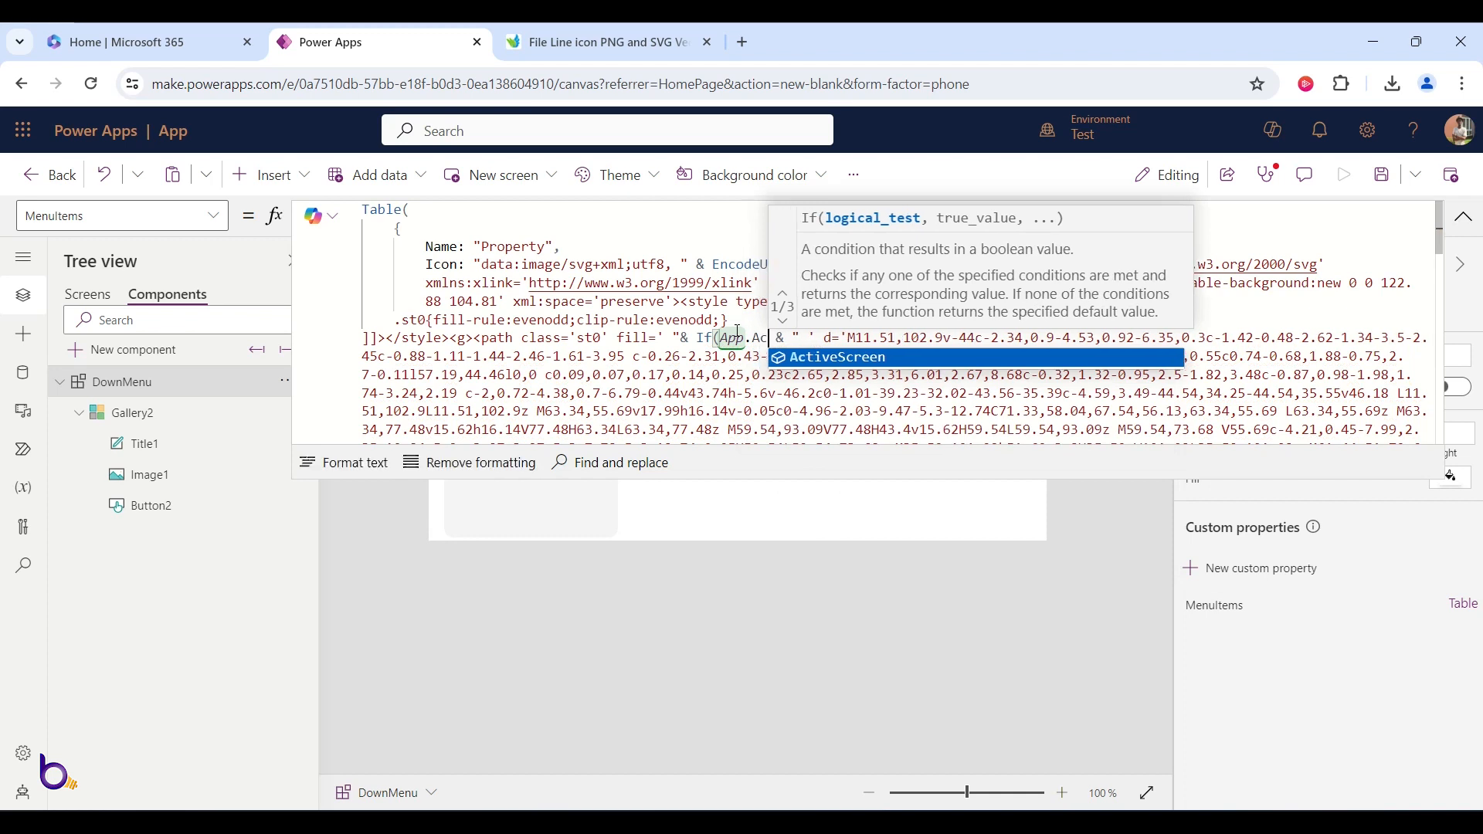
key("Tab")
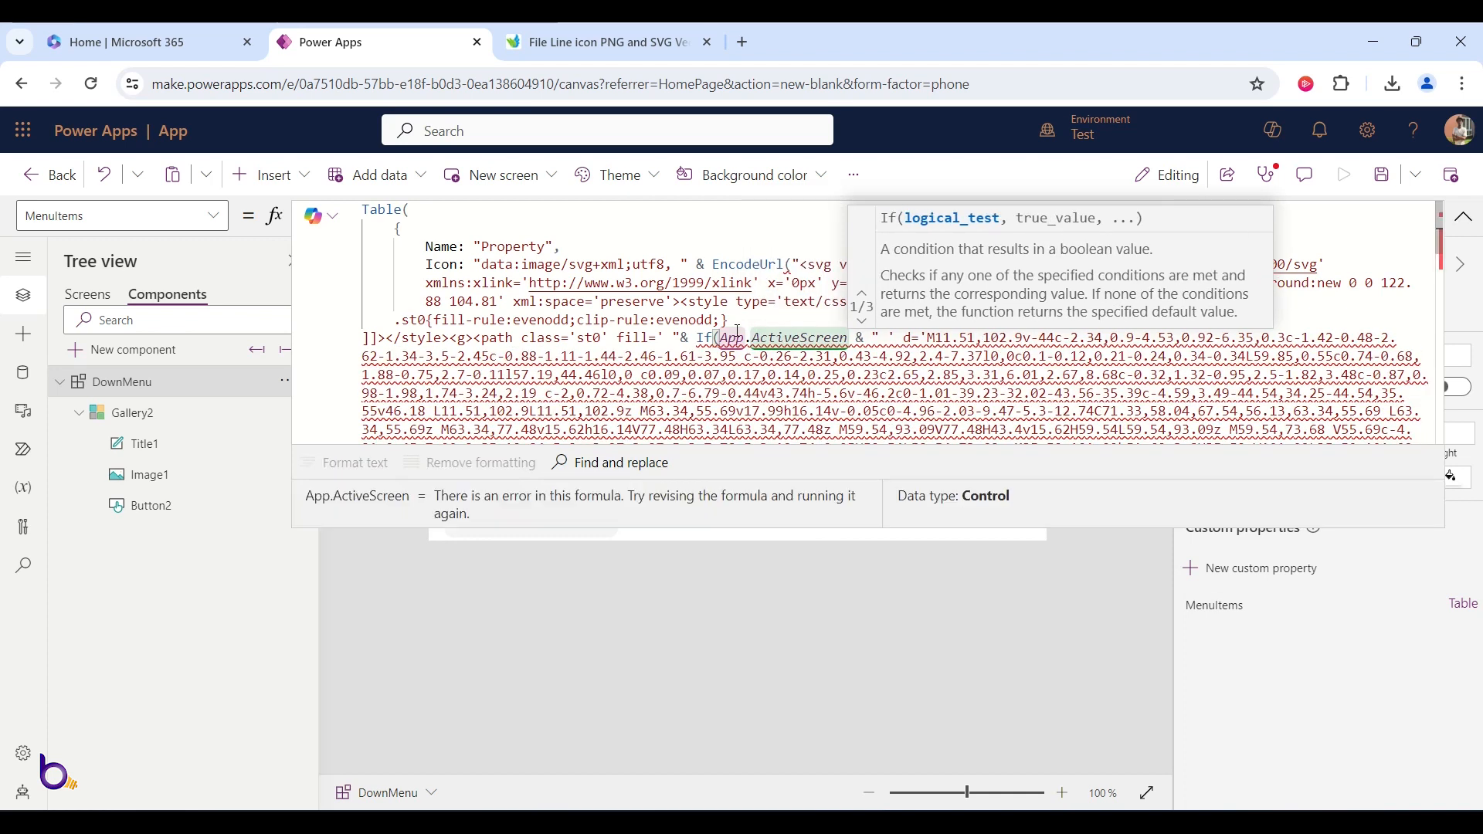
type(".Name")
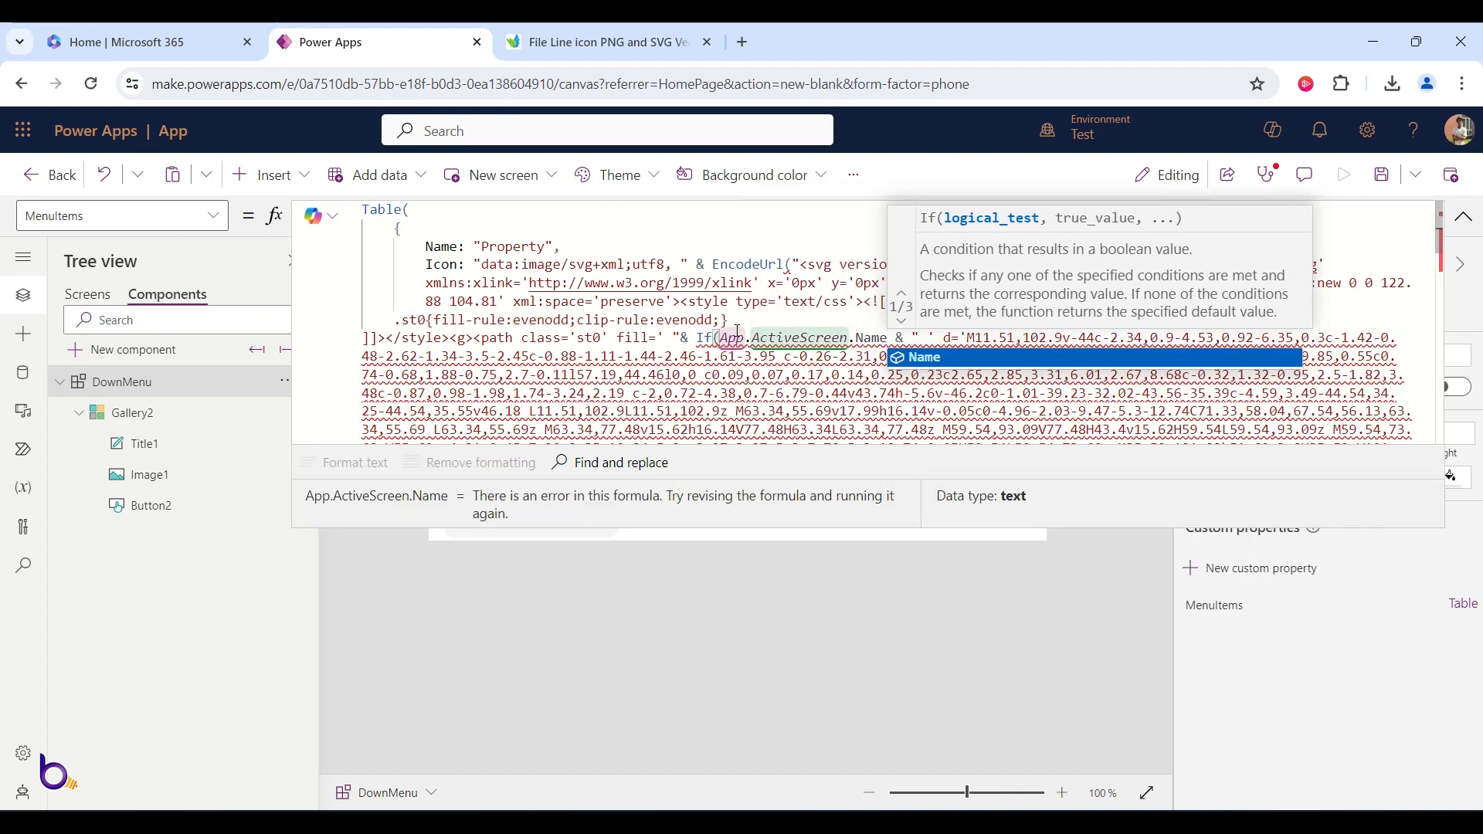
type("=")
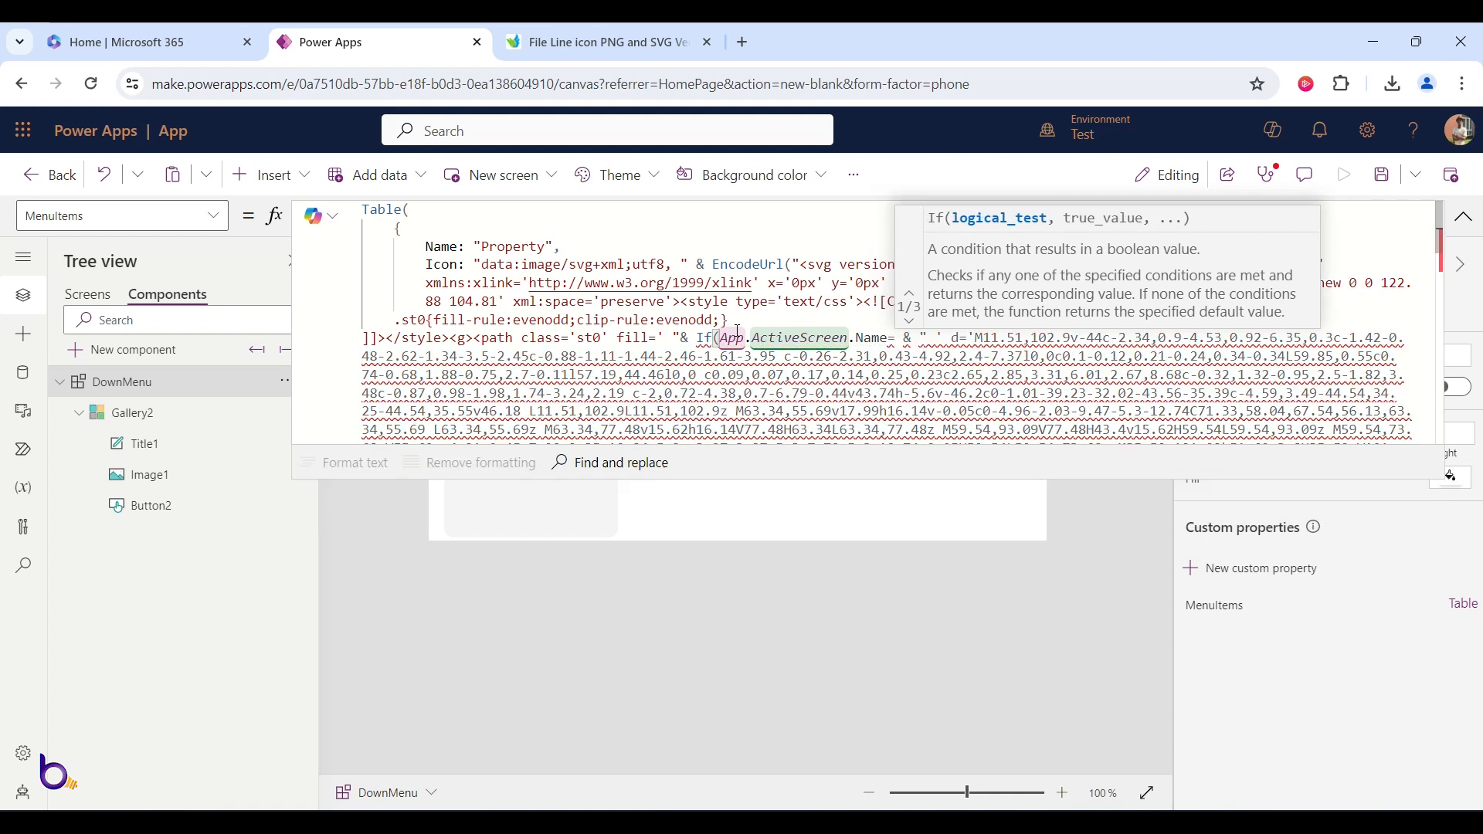
type("\"")
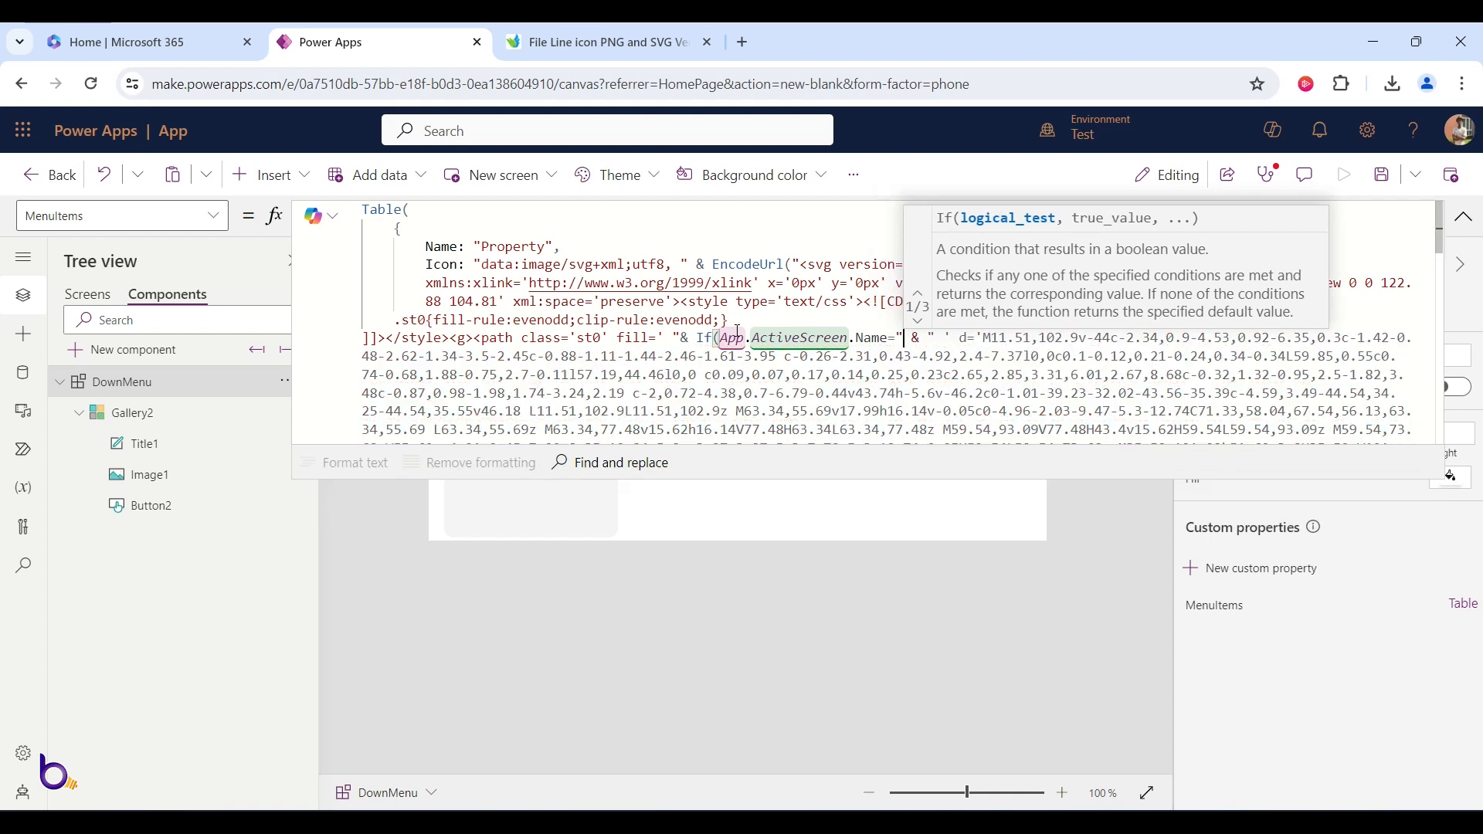
type("Propert")
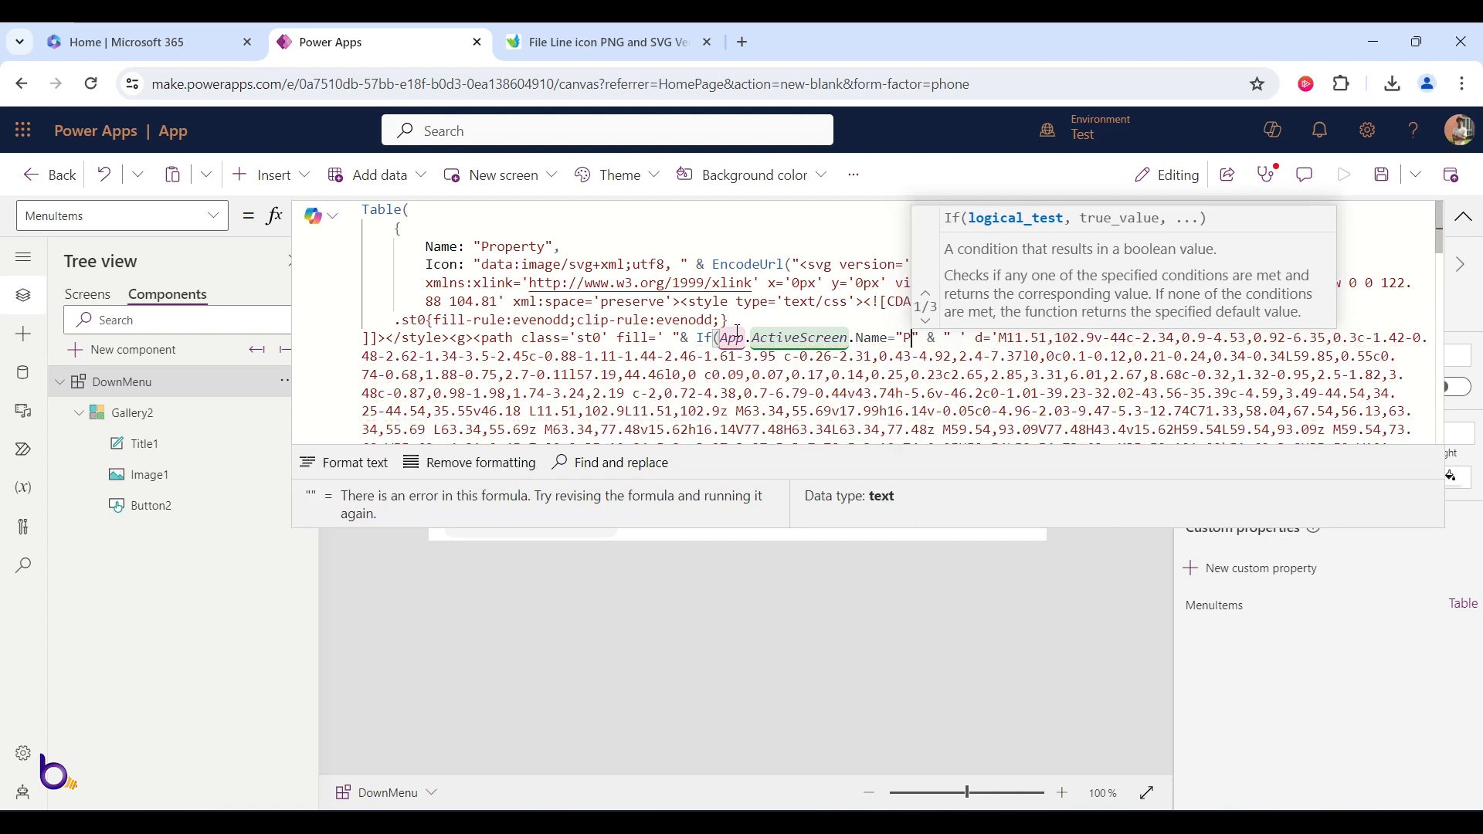
type("ies")
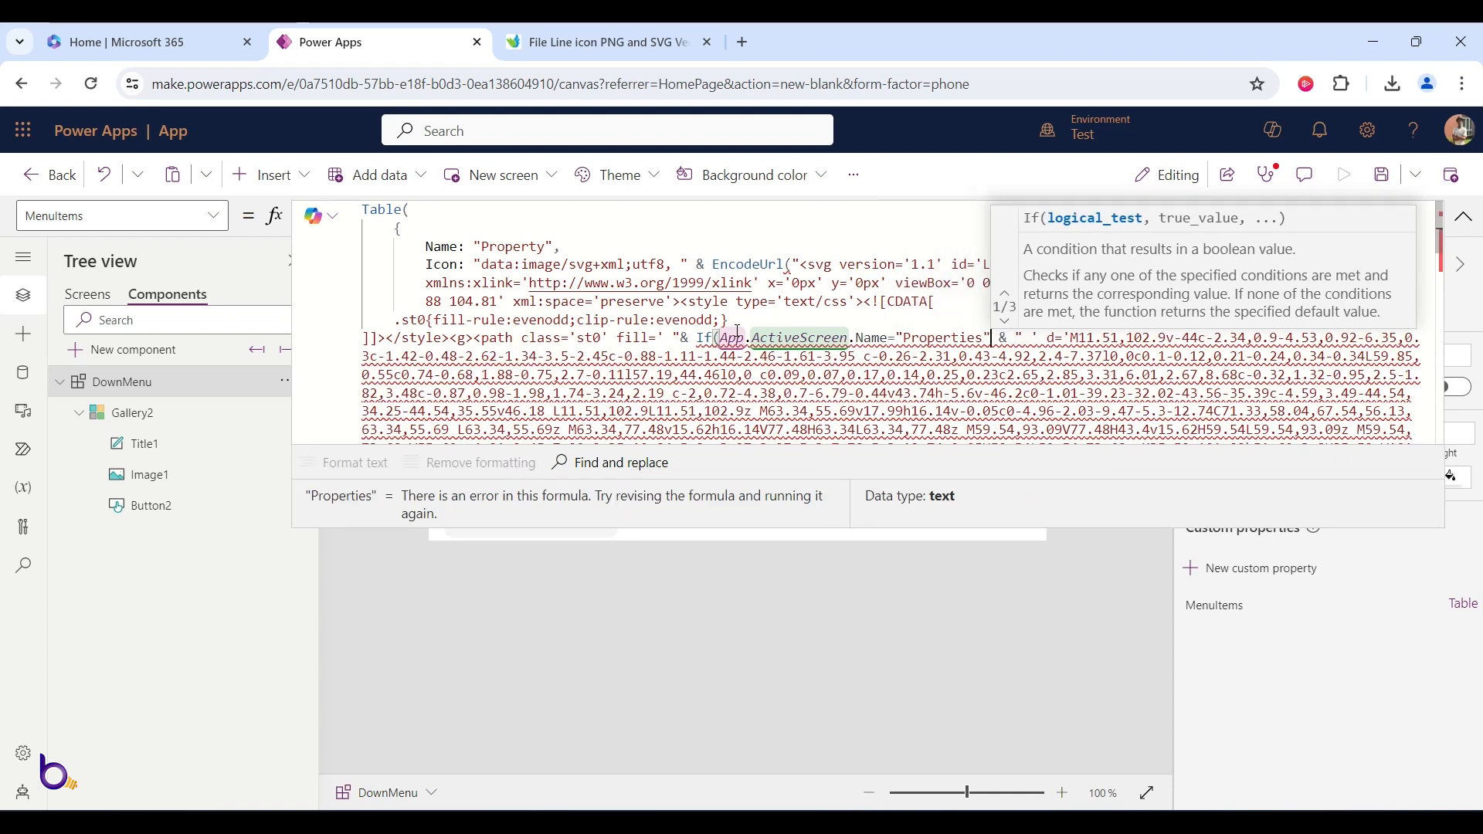
- Set the true result of the Property icon's fill condition to the colour "#009F94"
type(", ")
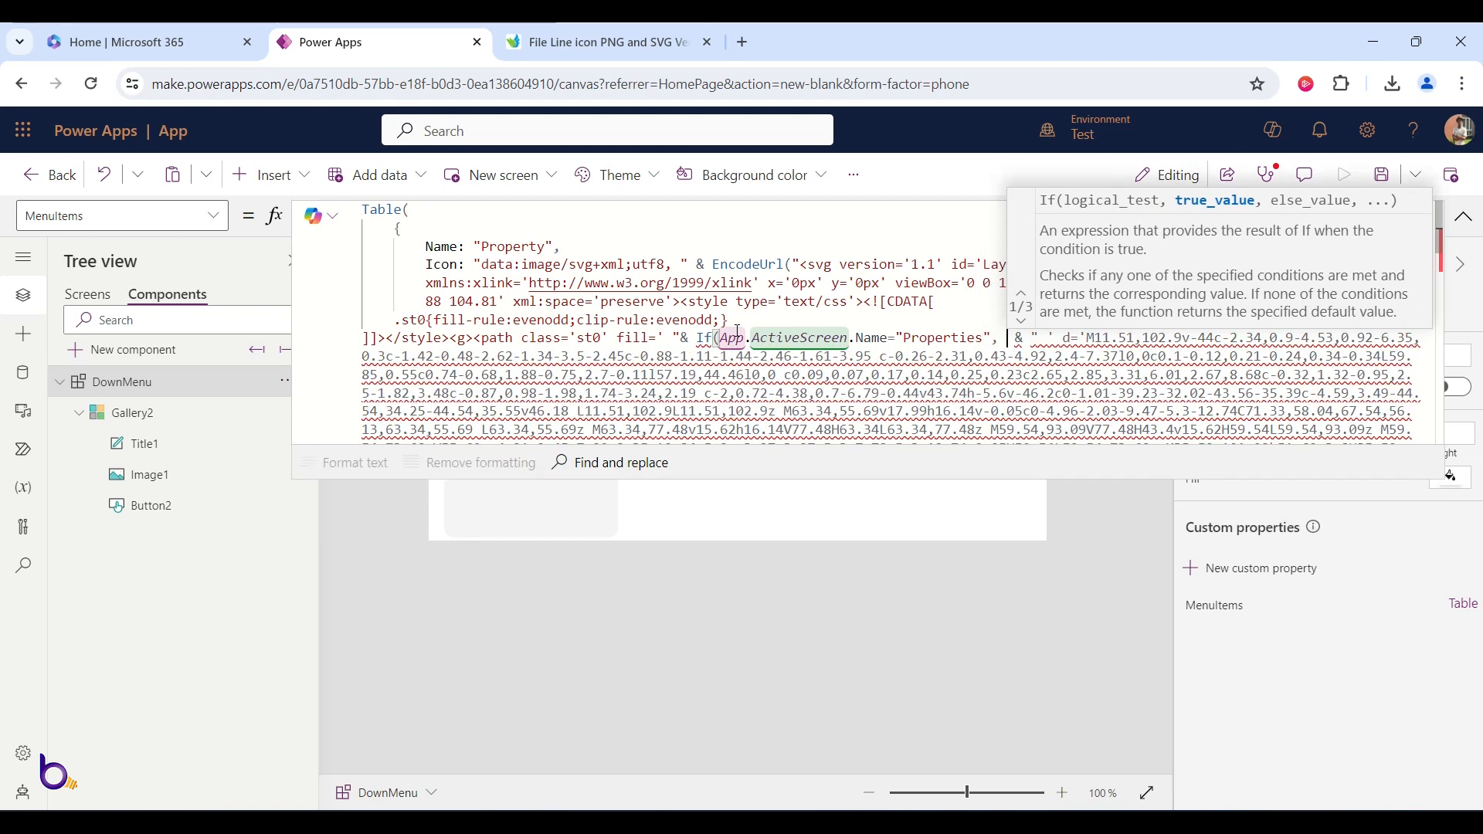
type("\"\" ")
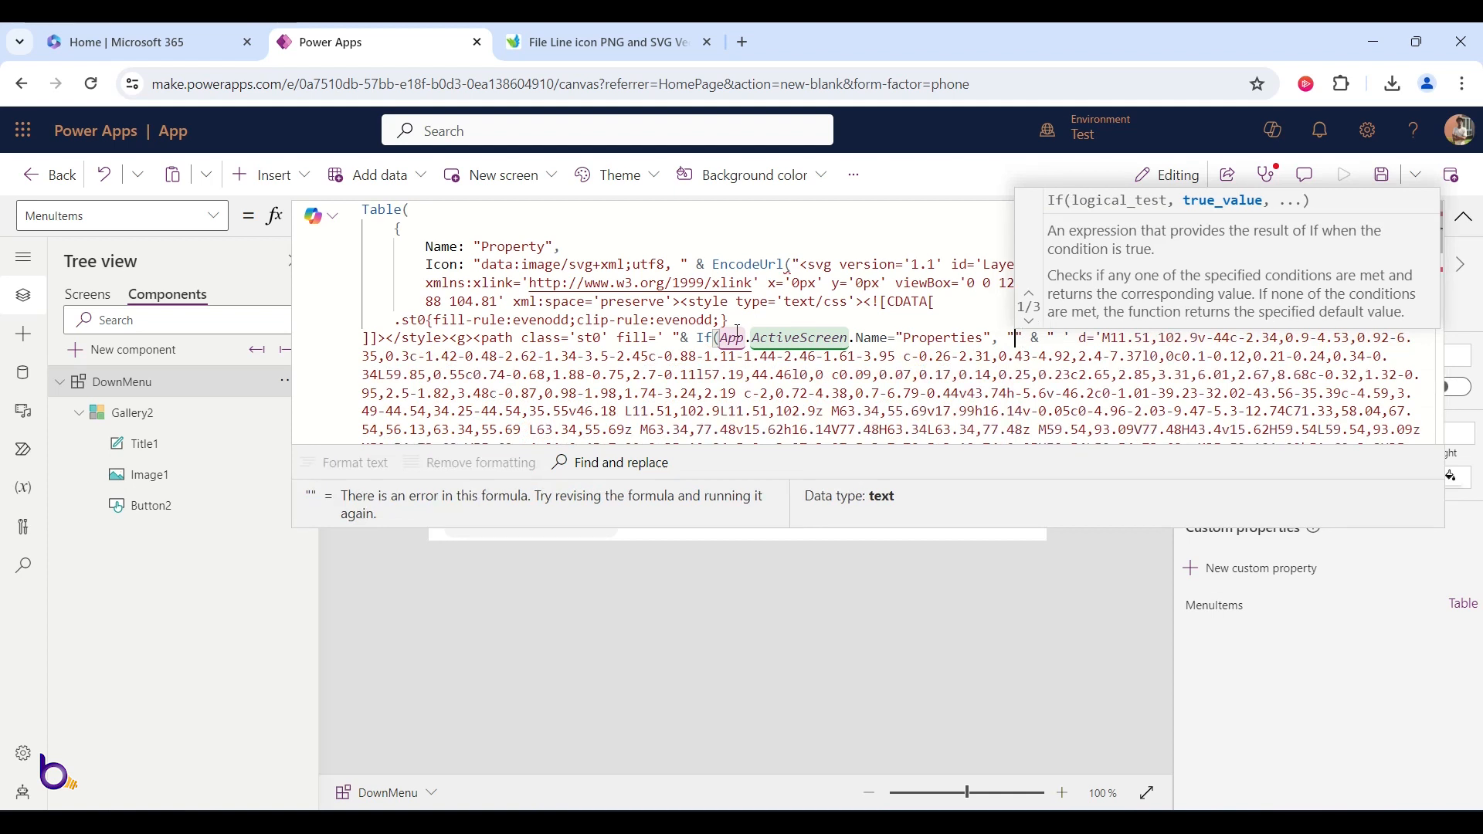
type("#")
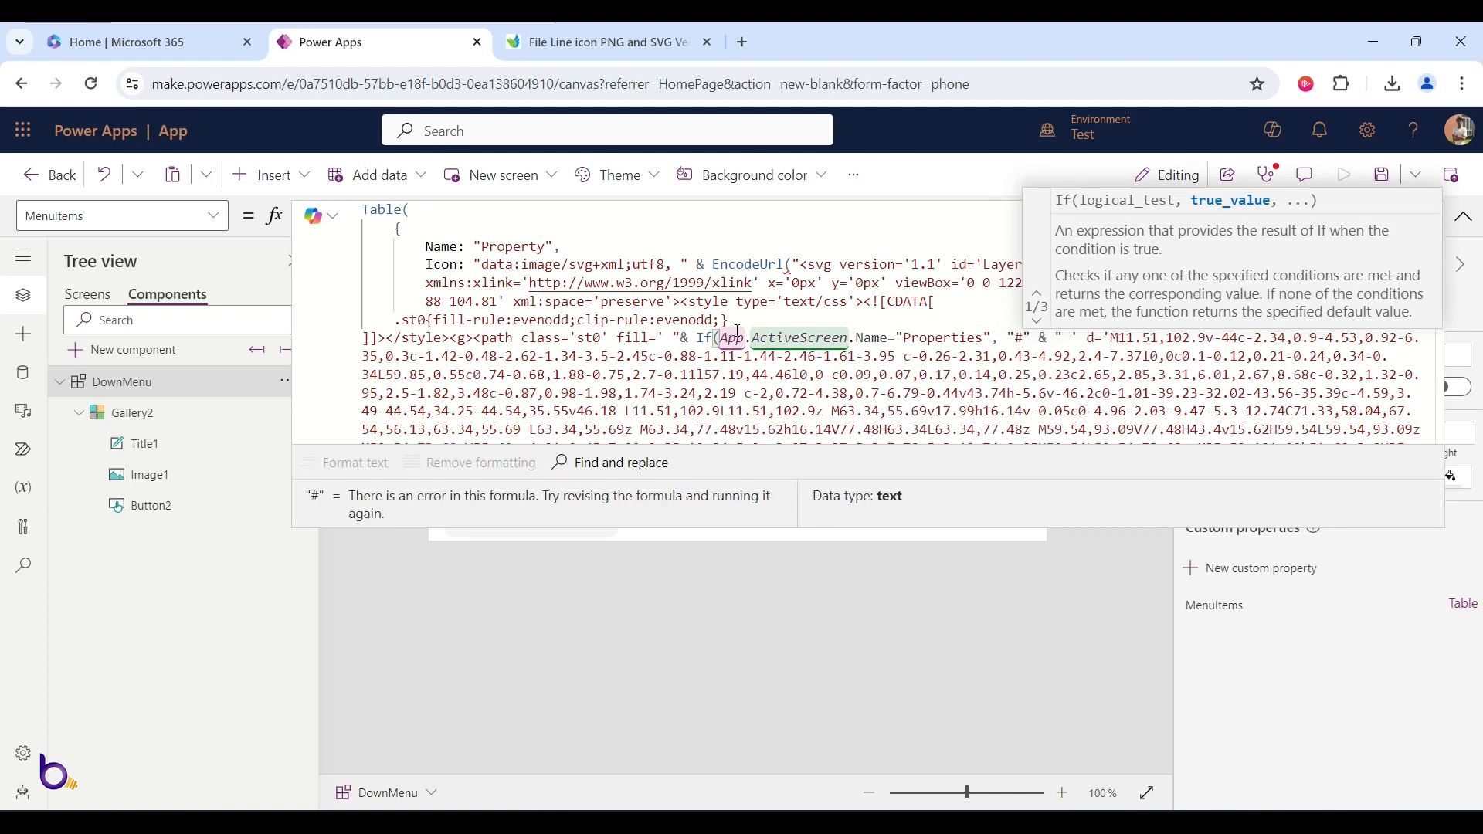
type("009")
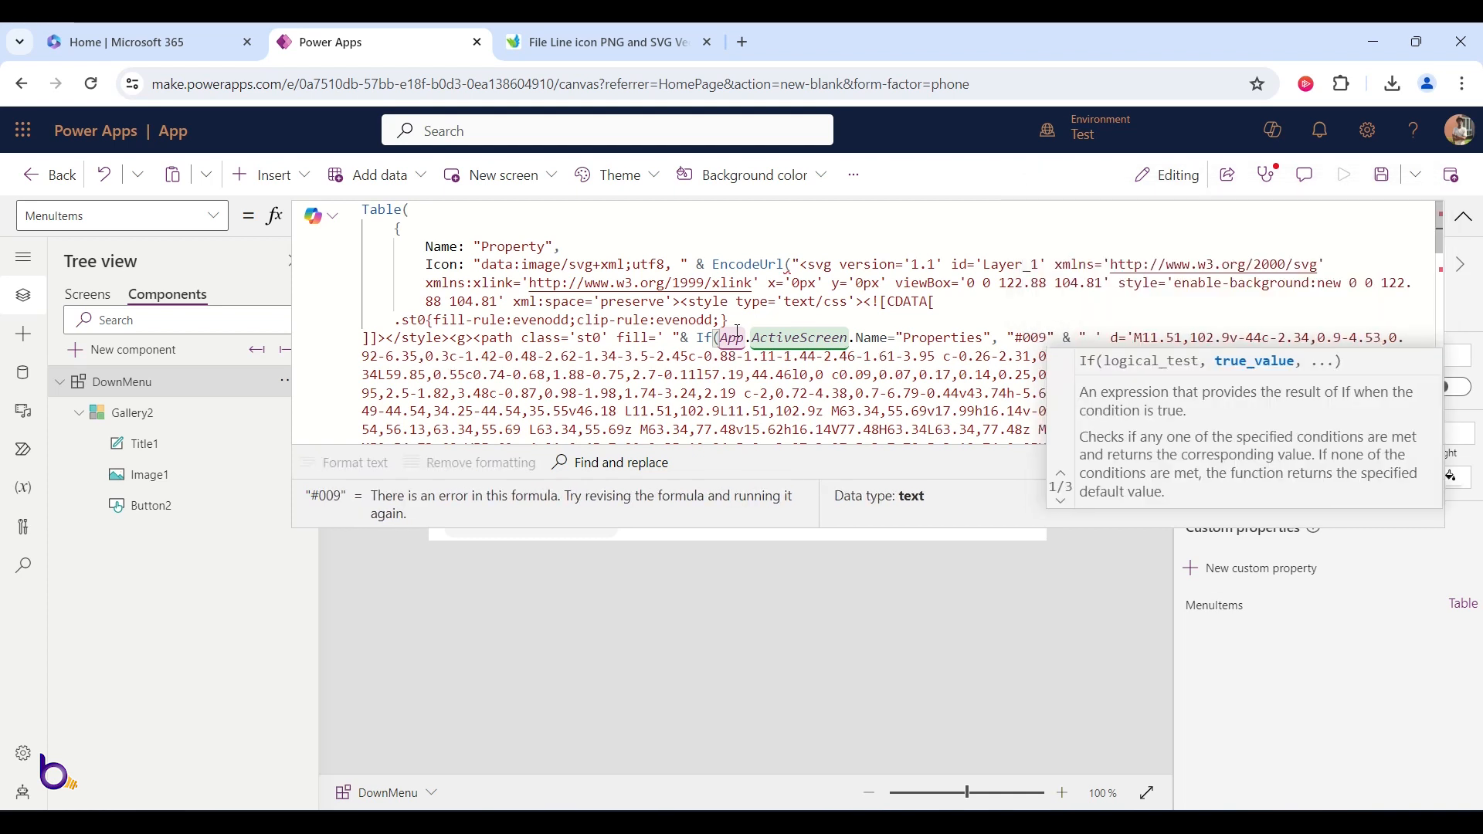
type("F")
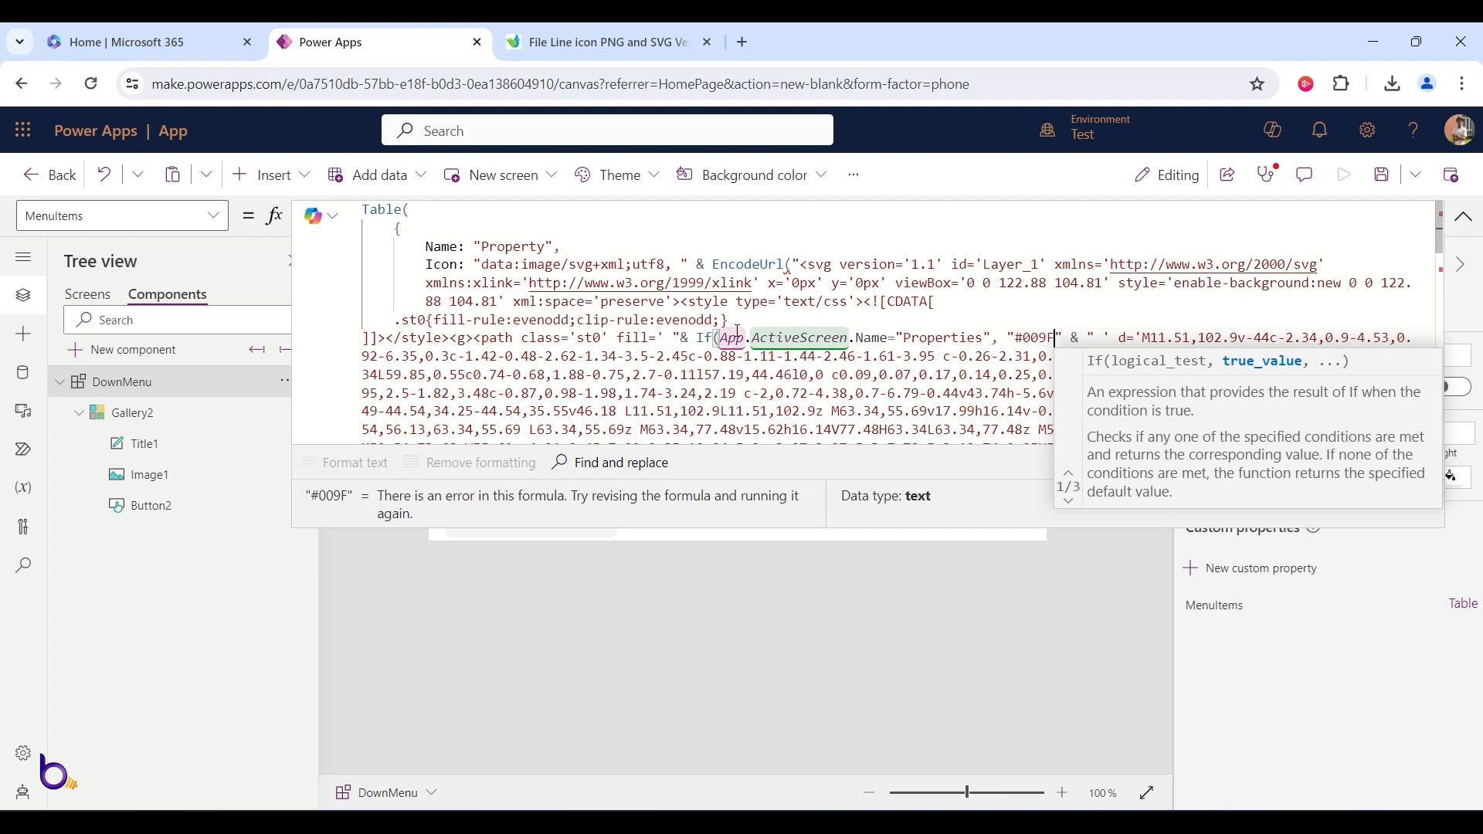
type("94")
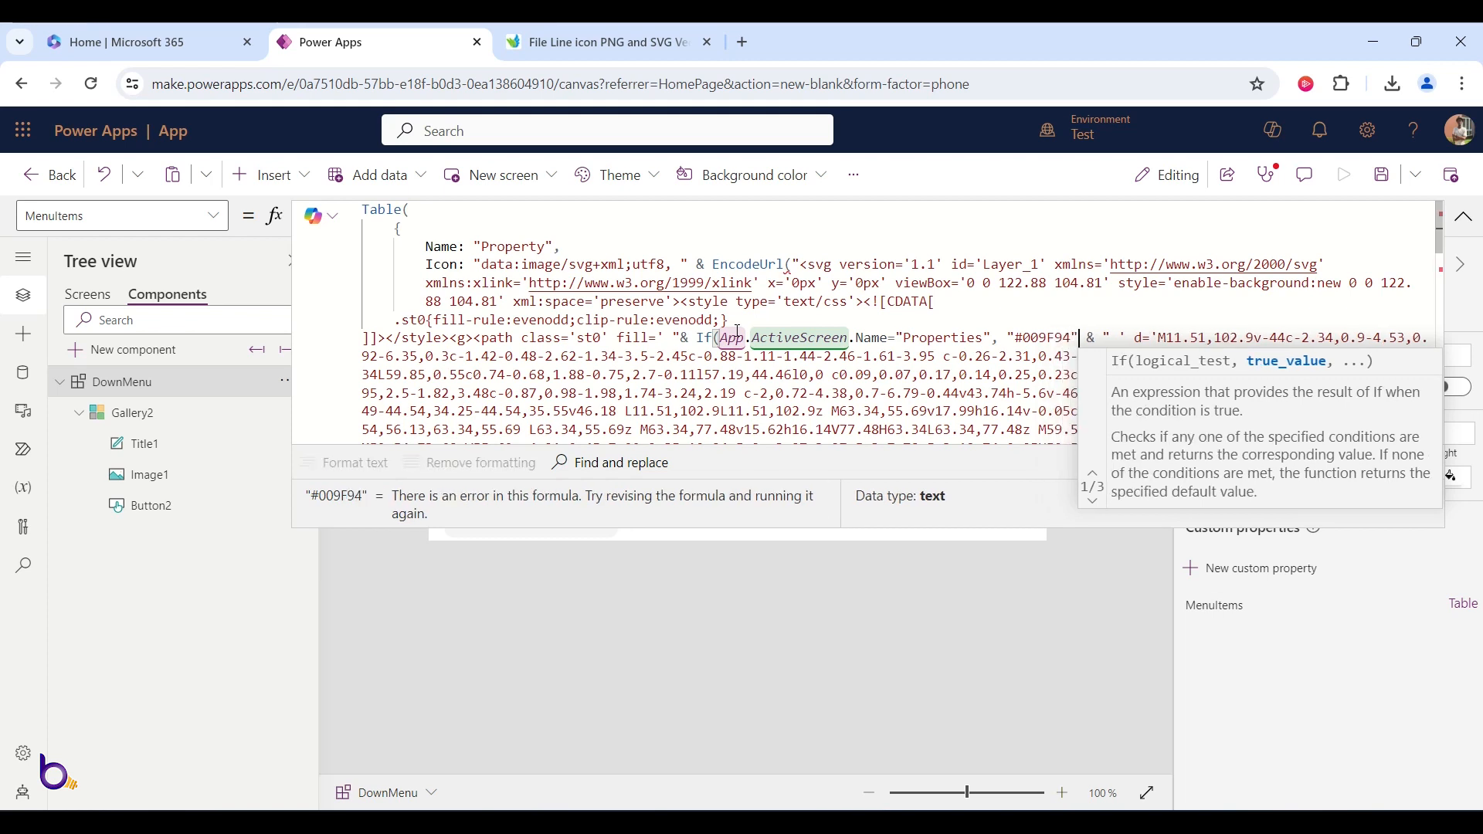
- Set the else result of the Property icon's fill condition to "#7A7A7A" and close the If function
type(", ")
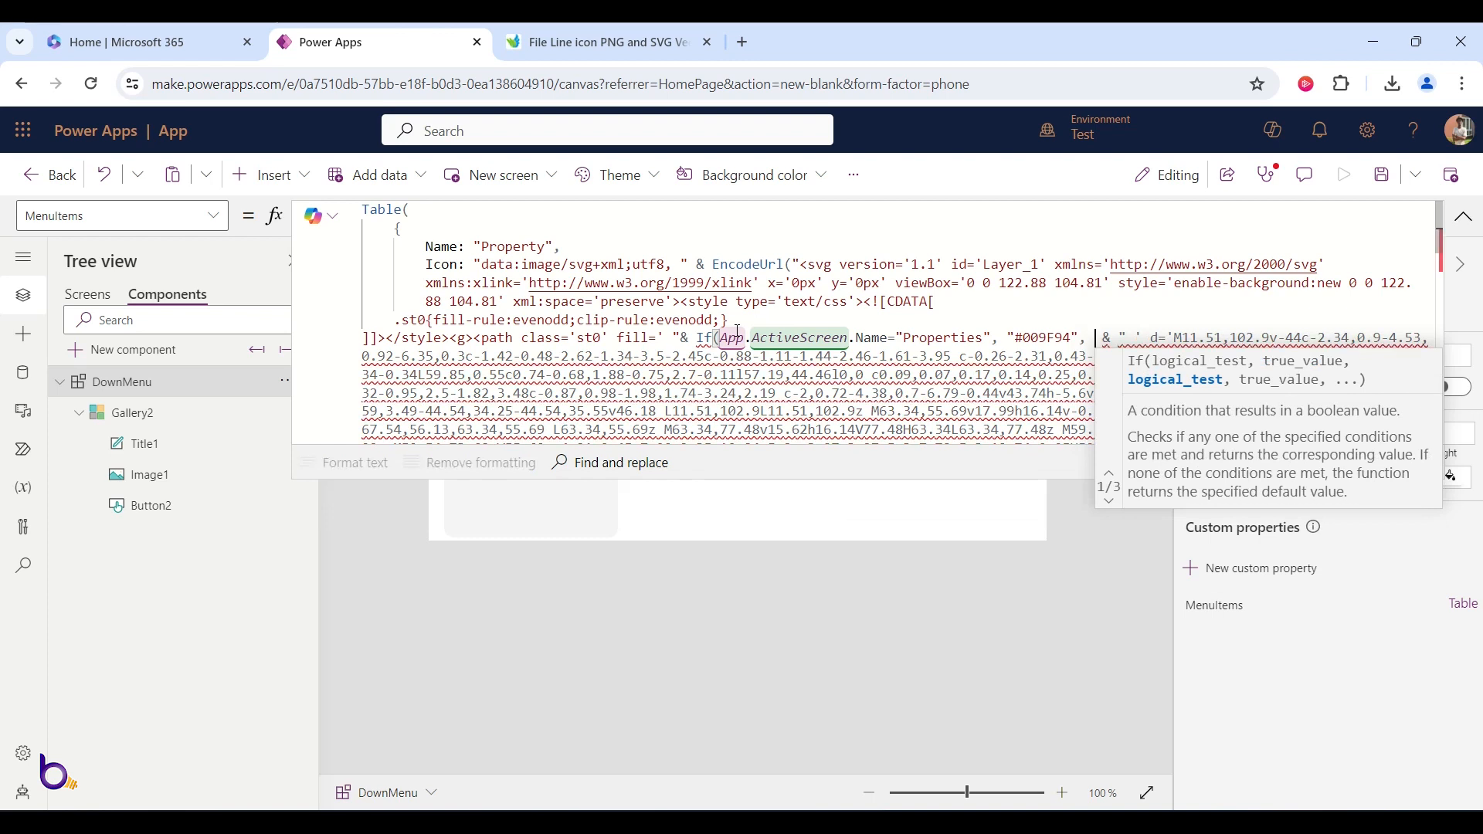
type("\"\" ")
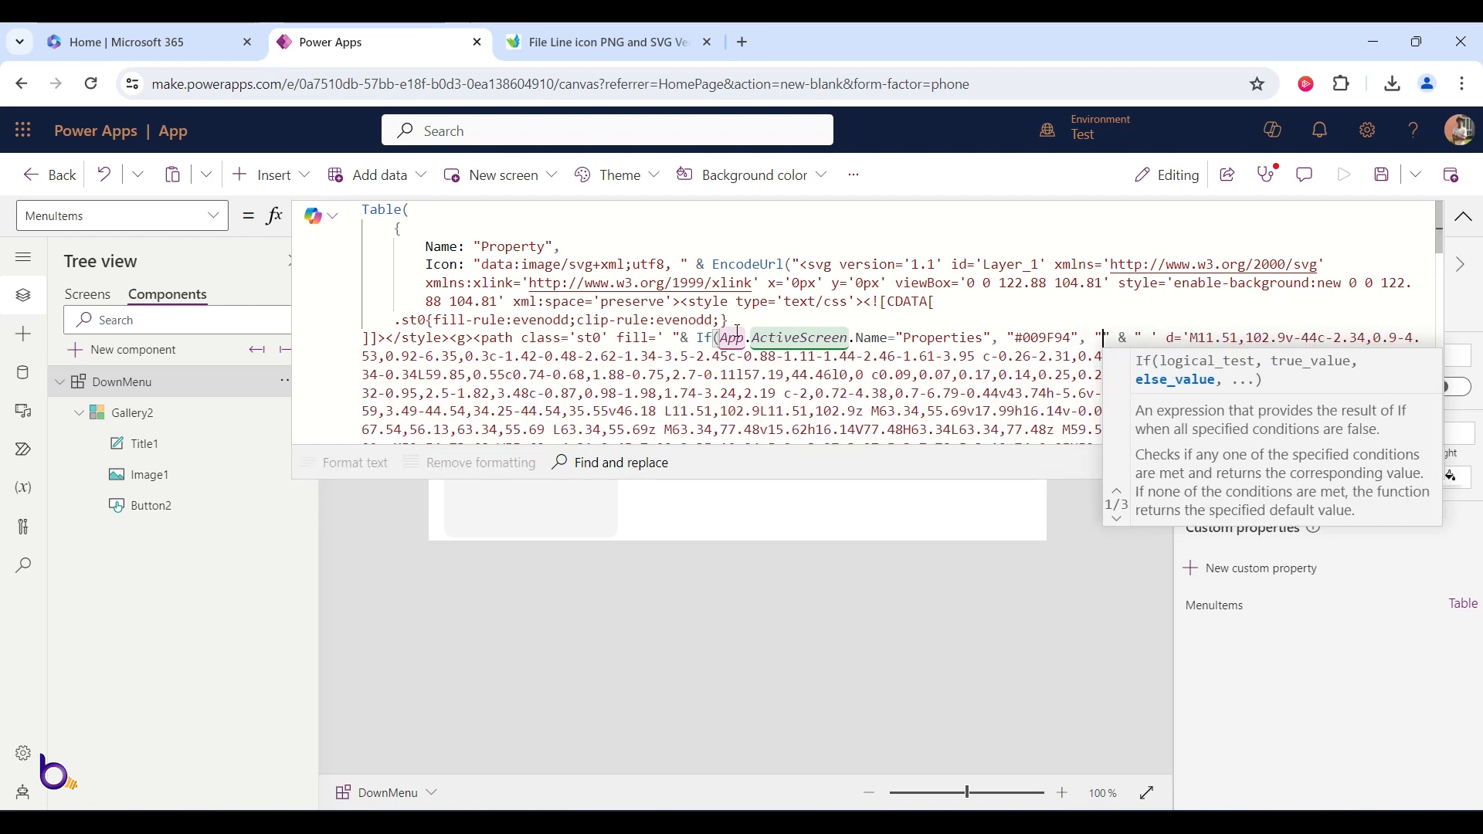
type("#")
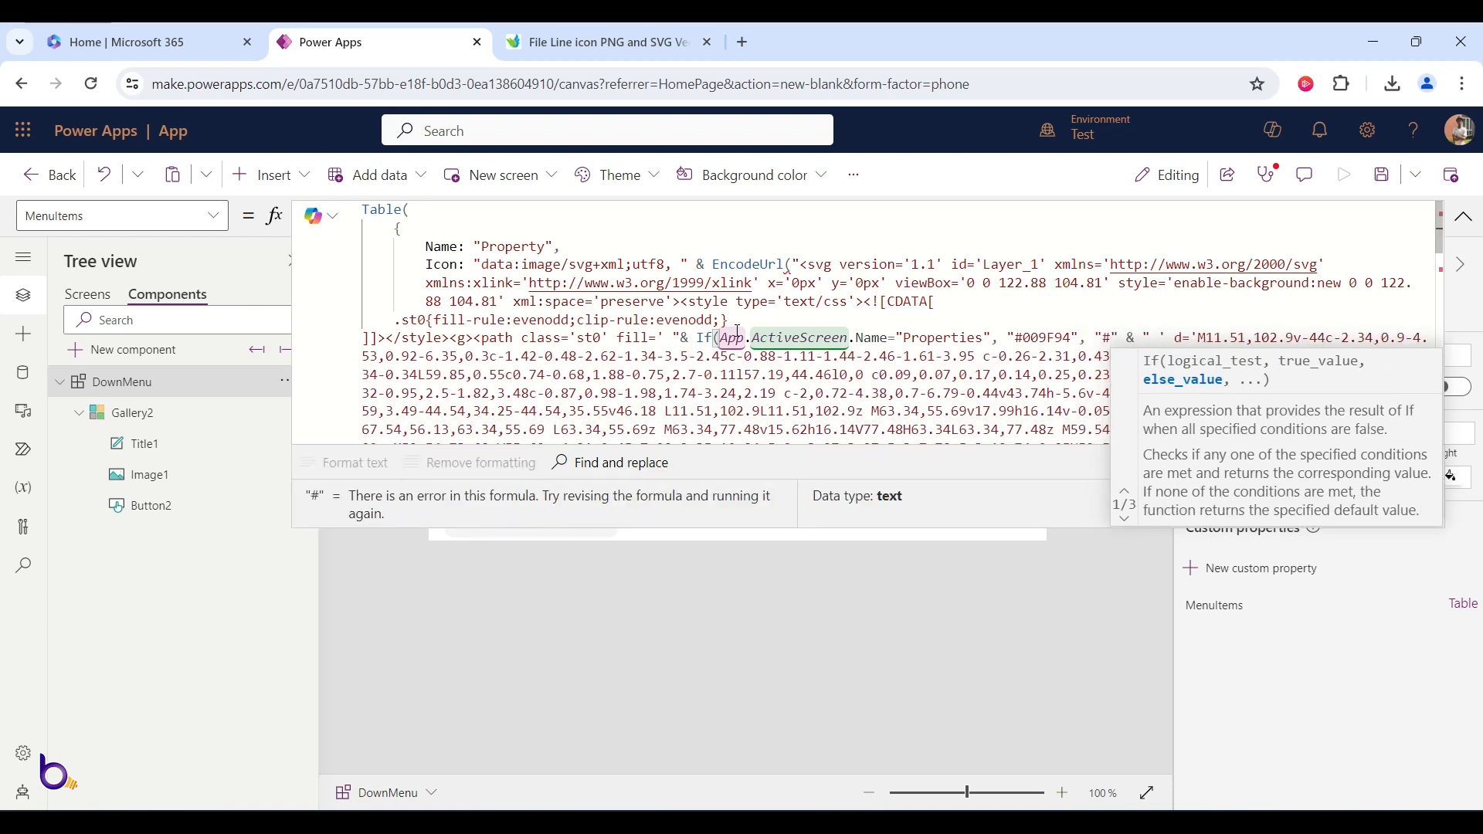
type("747")
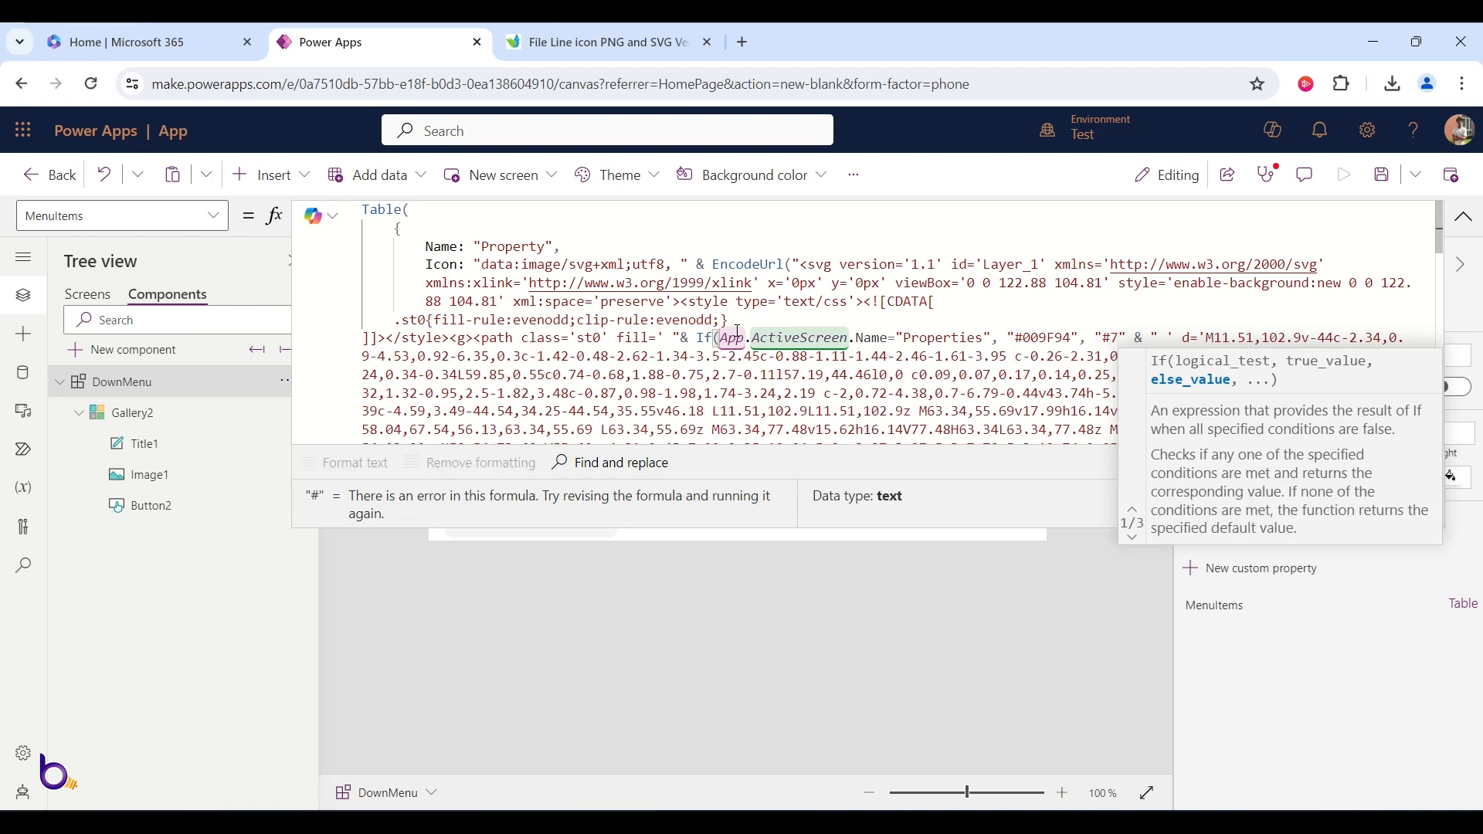
key("BackSpace")
key("BackSpace")
type("A")
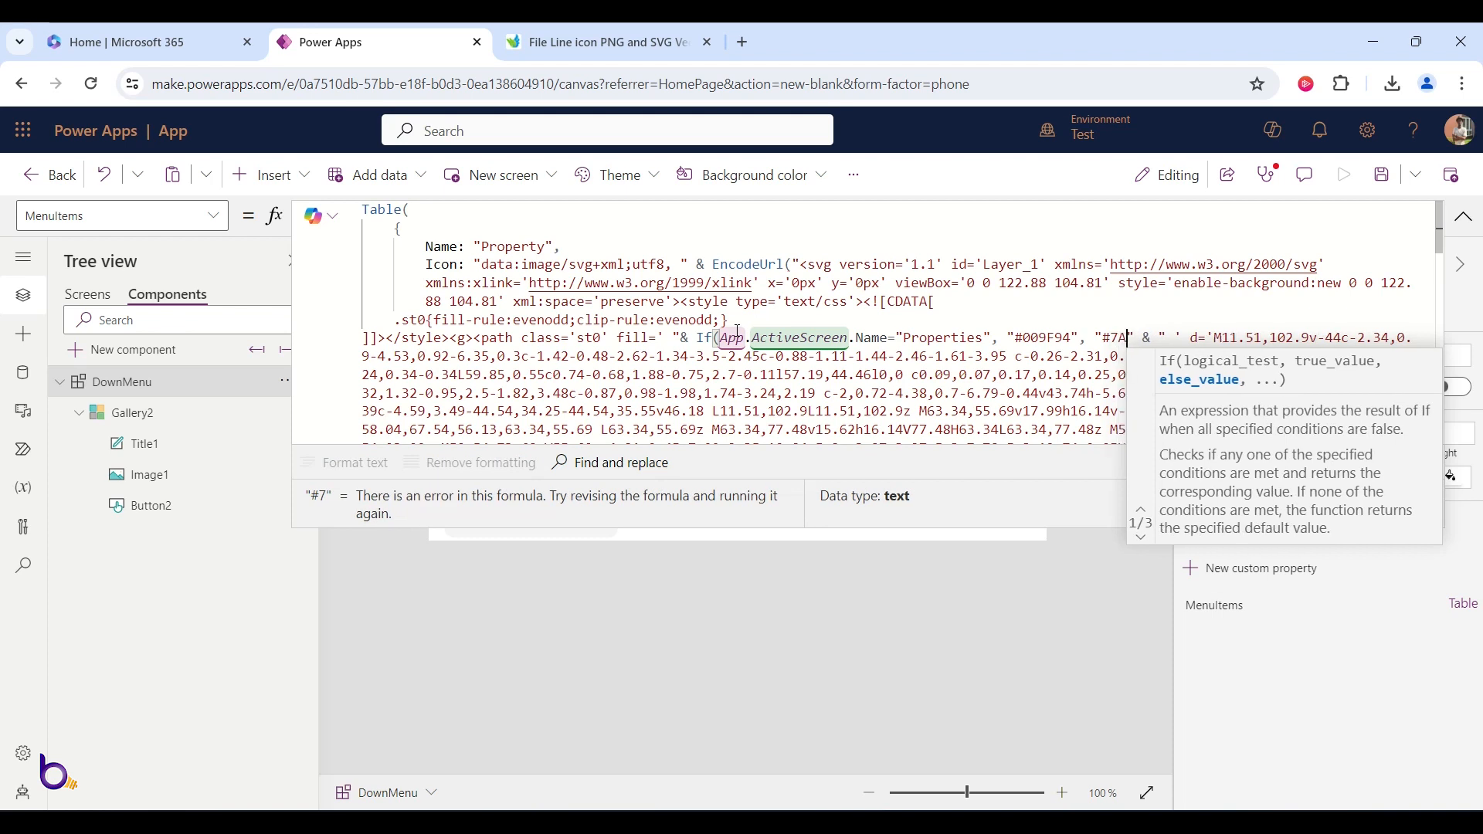
type("7A7A\"")
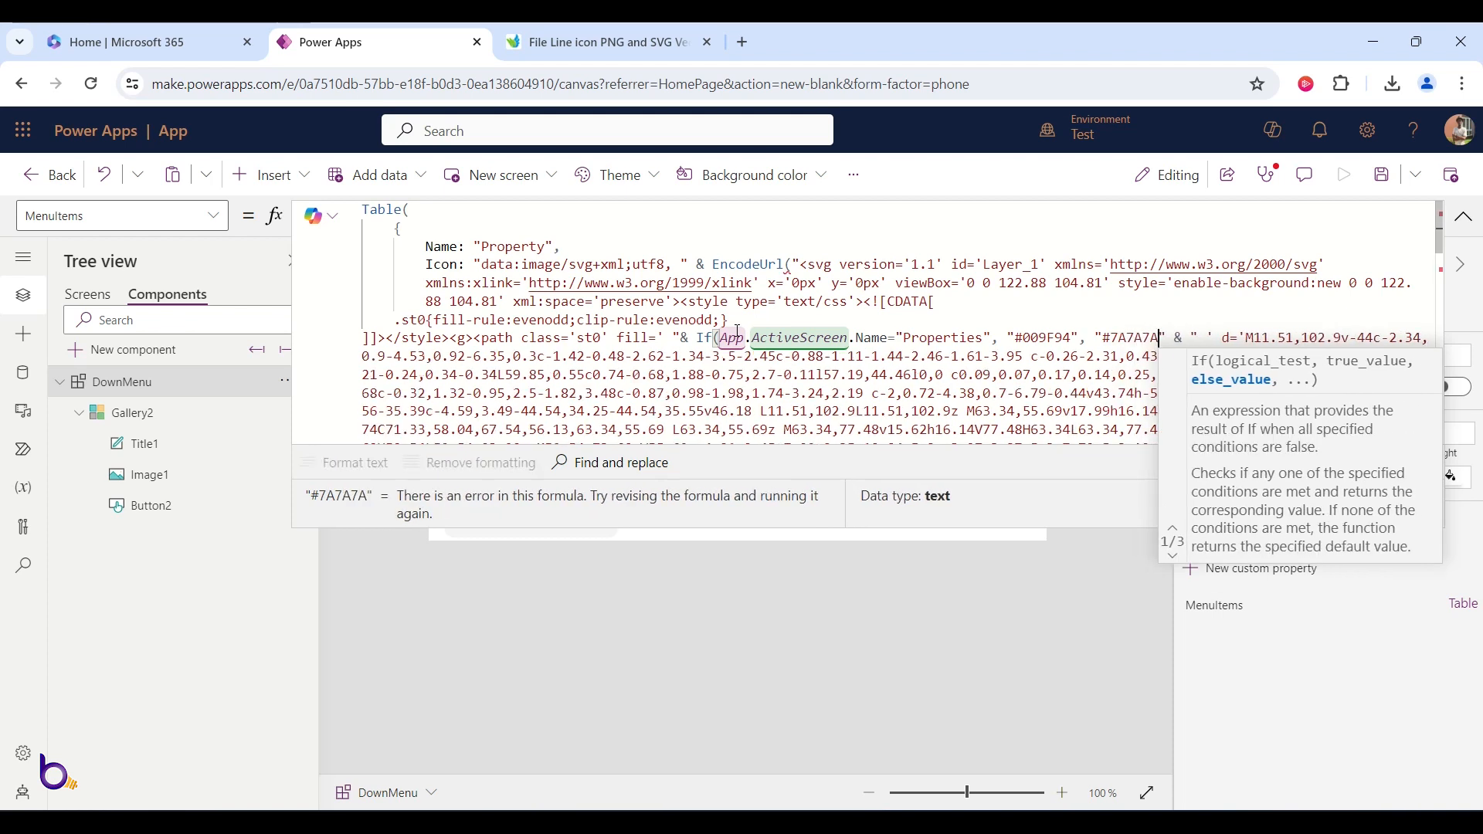
type(")")
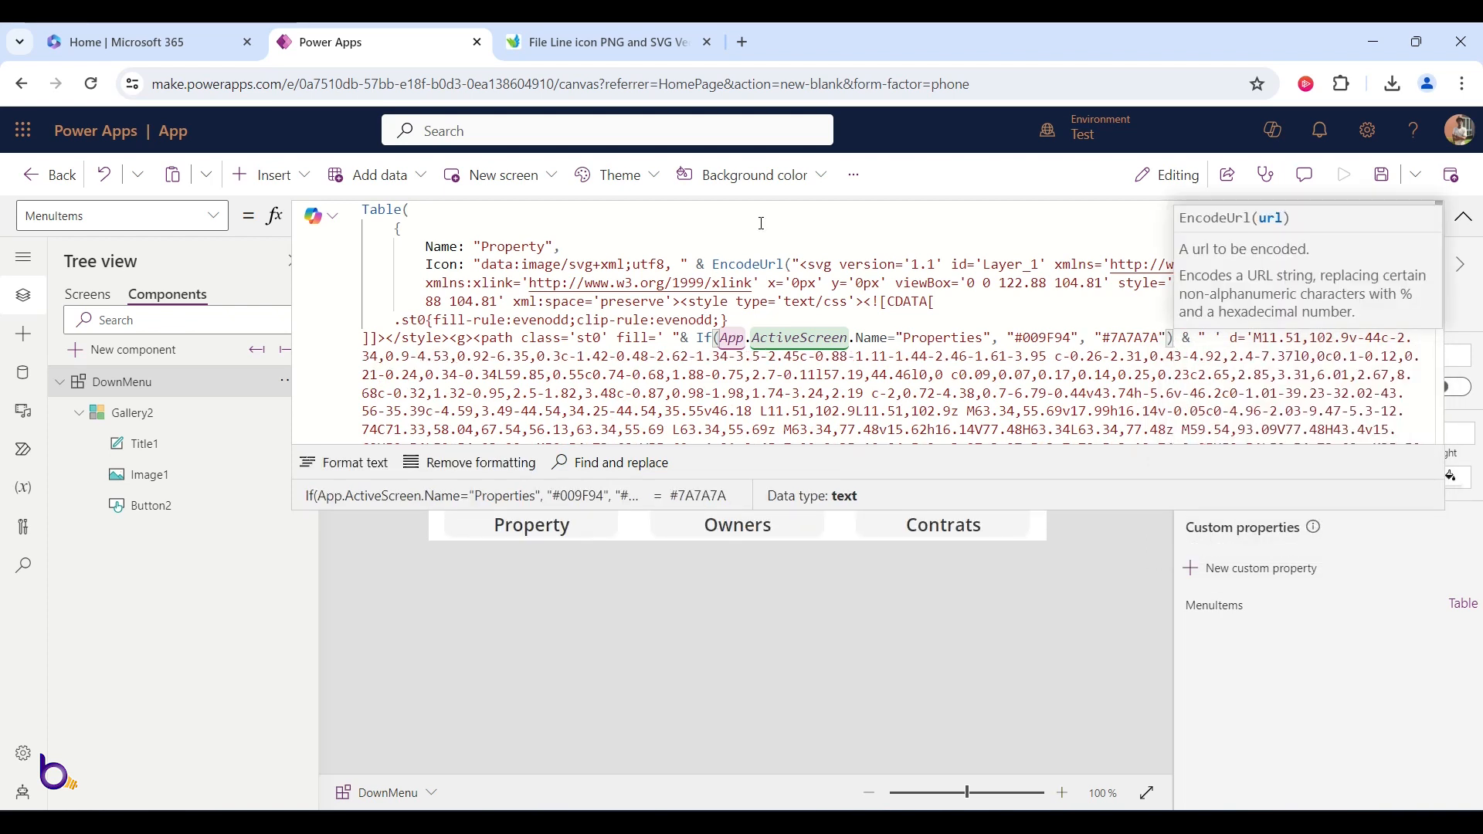
- Change the screen name compared in the Property icon's fill condition to "Property"
left_click(1460, 220)
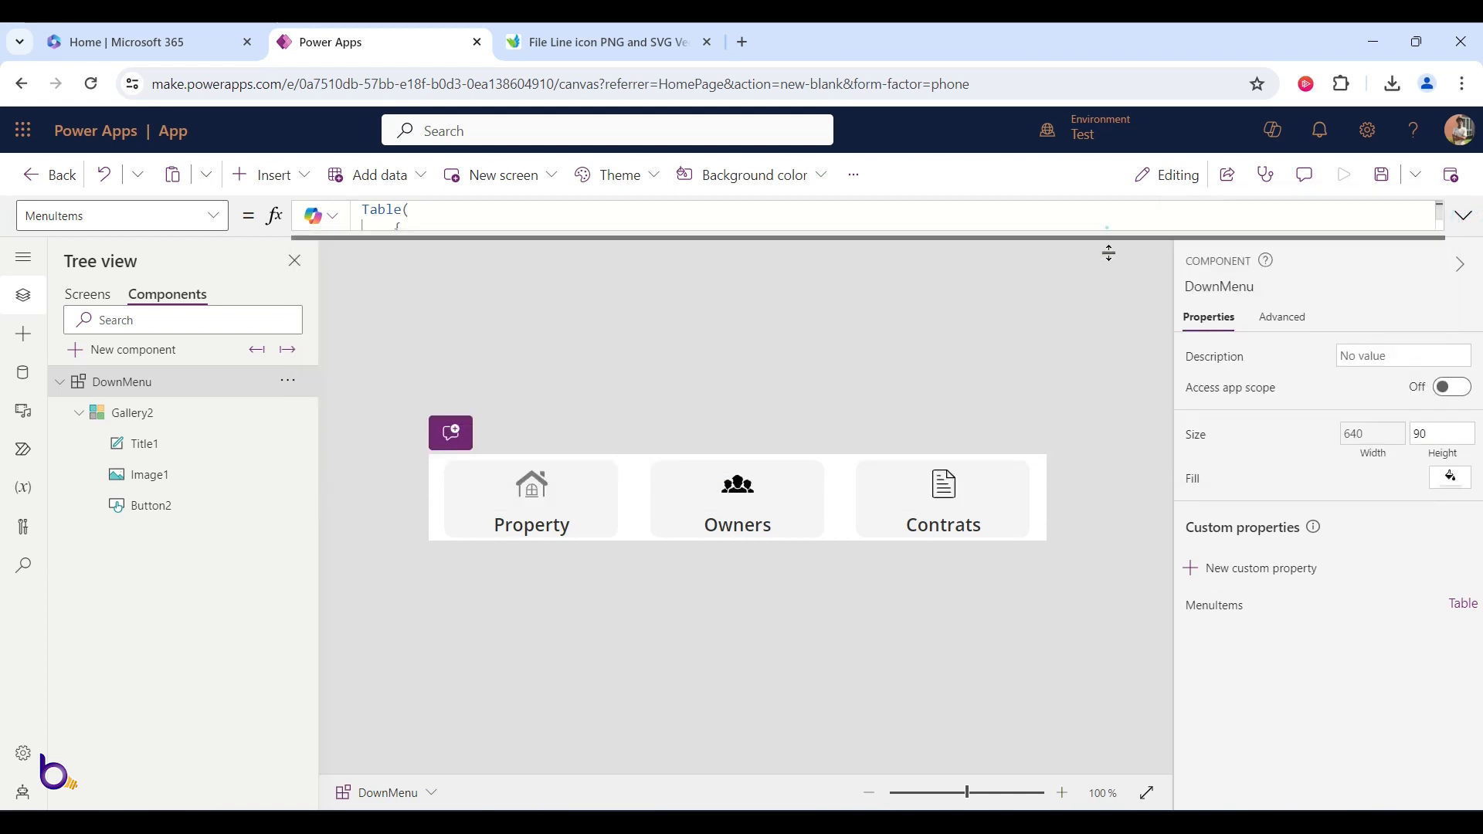
left_click(1108, 226)
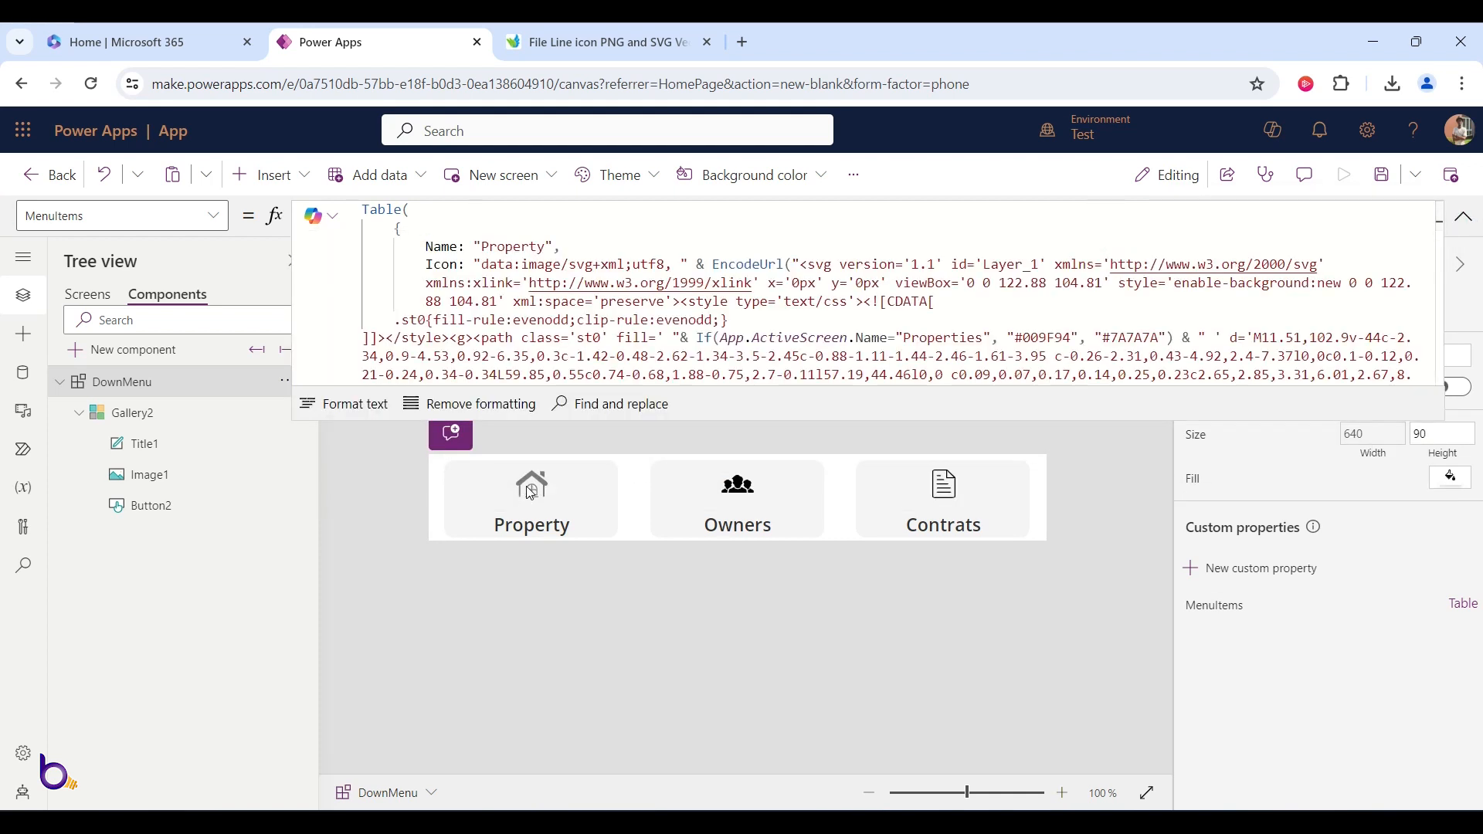
left_click(803, 340)
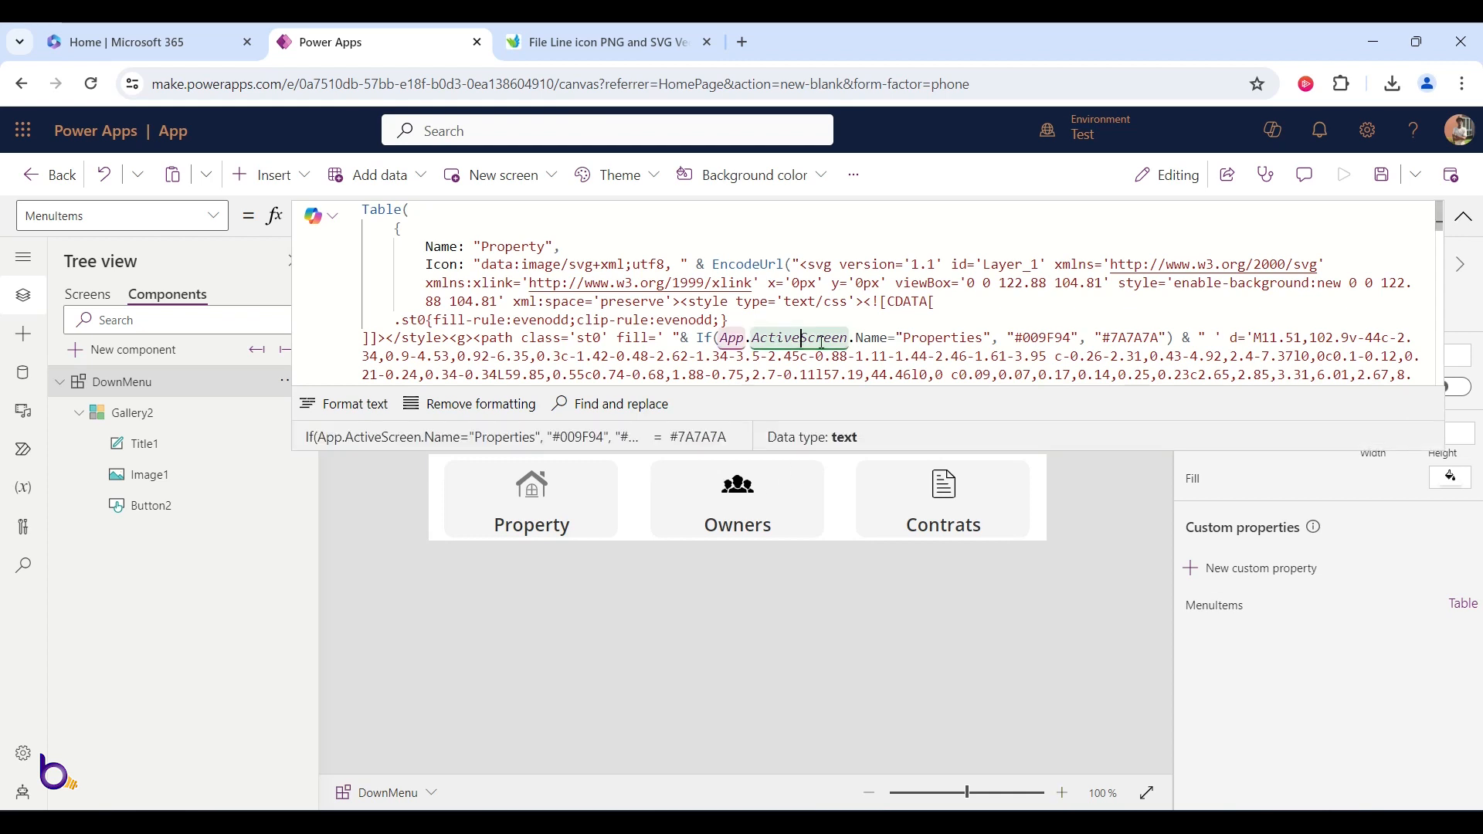
left_click(804, 340)
left_click(1176, 337)
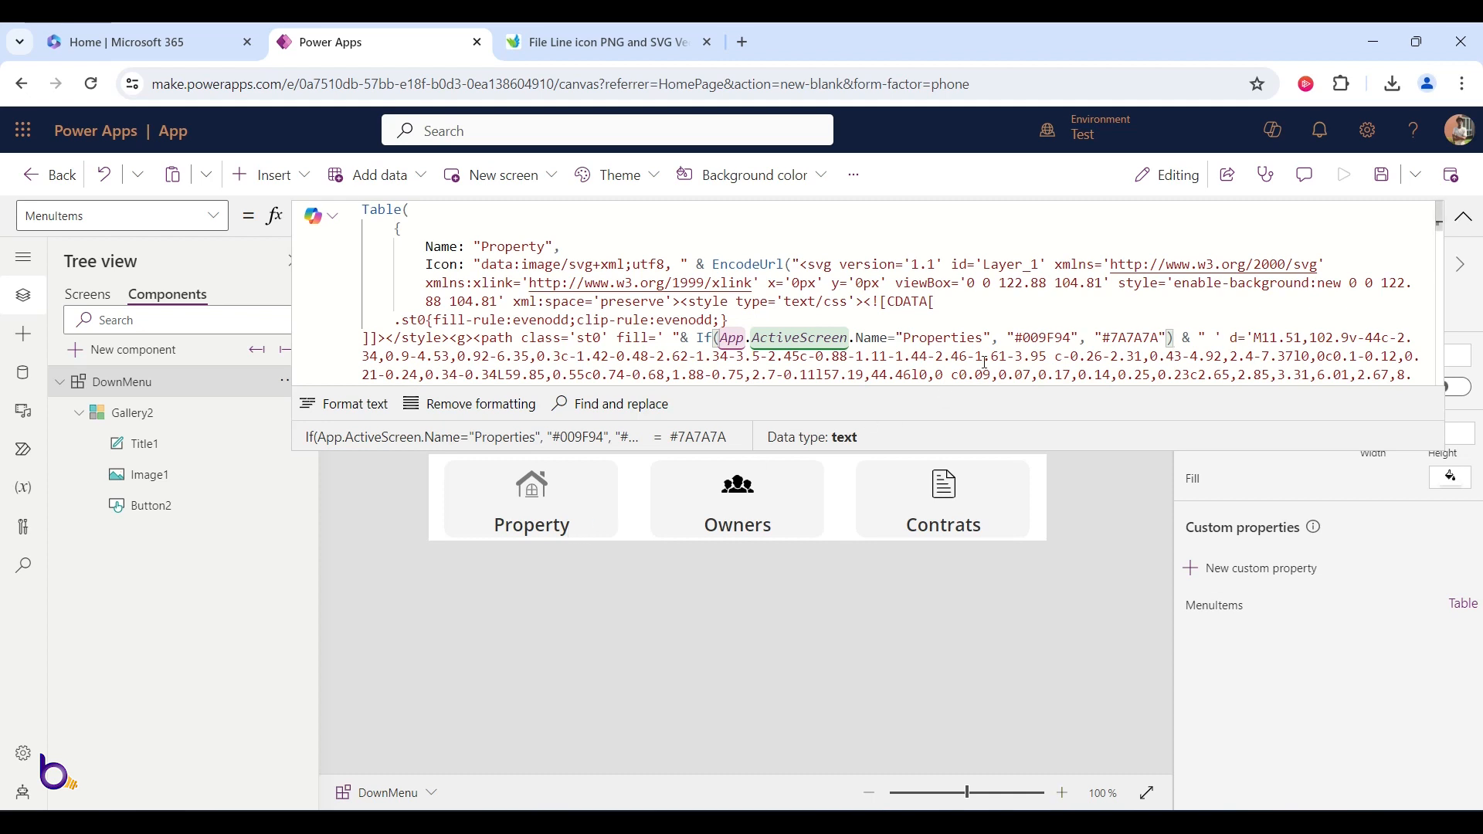
left_click_drag(985, 338, 965, 337)
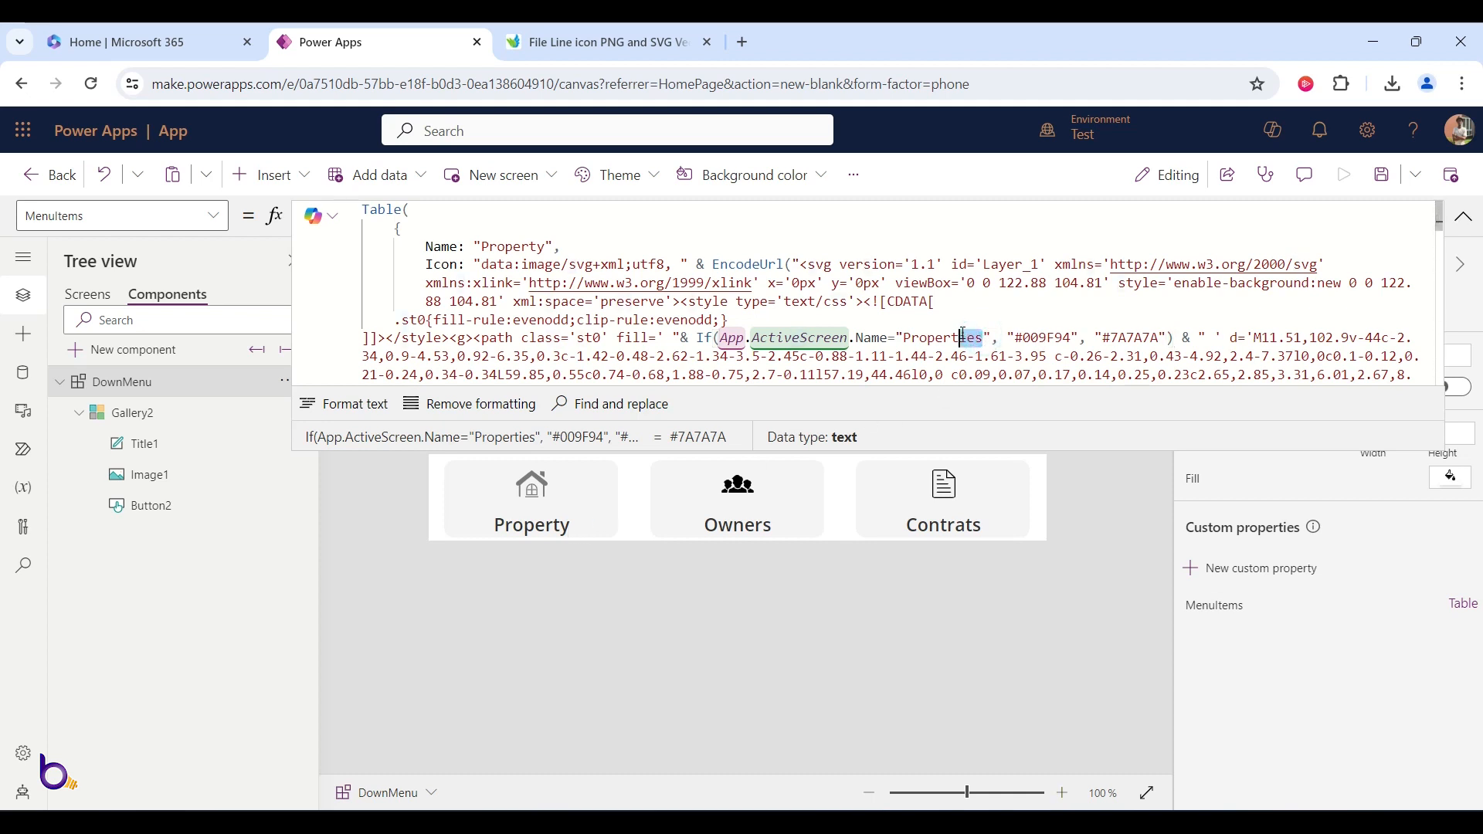
type("y")
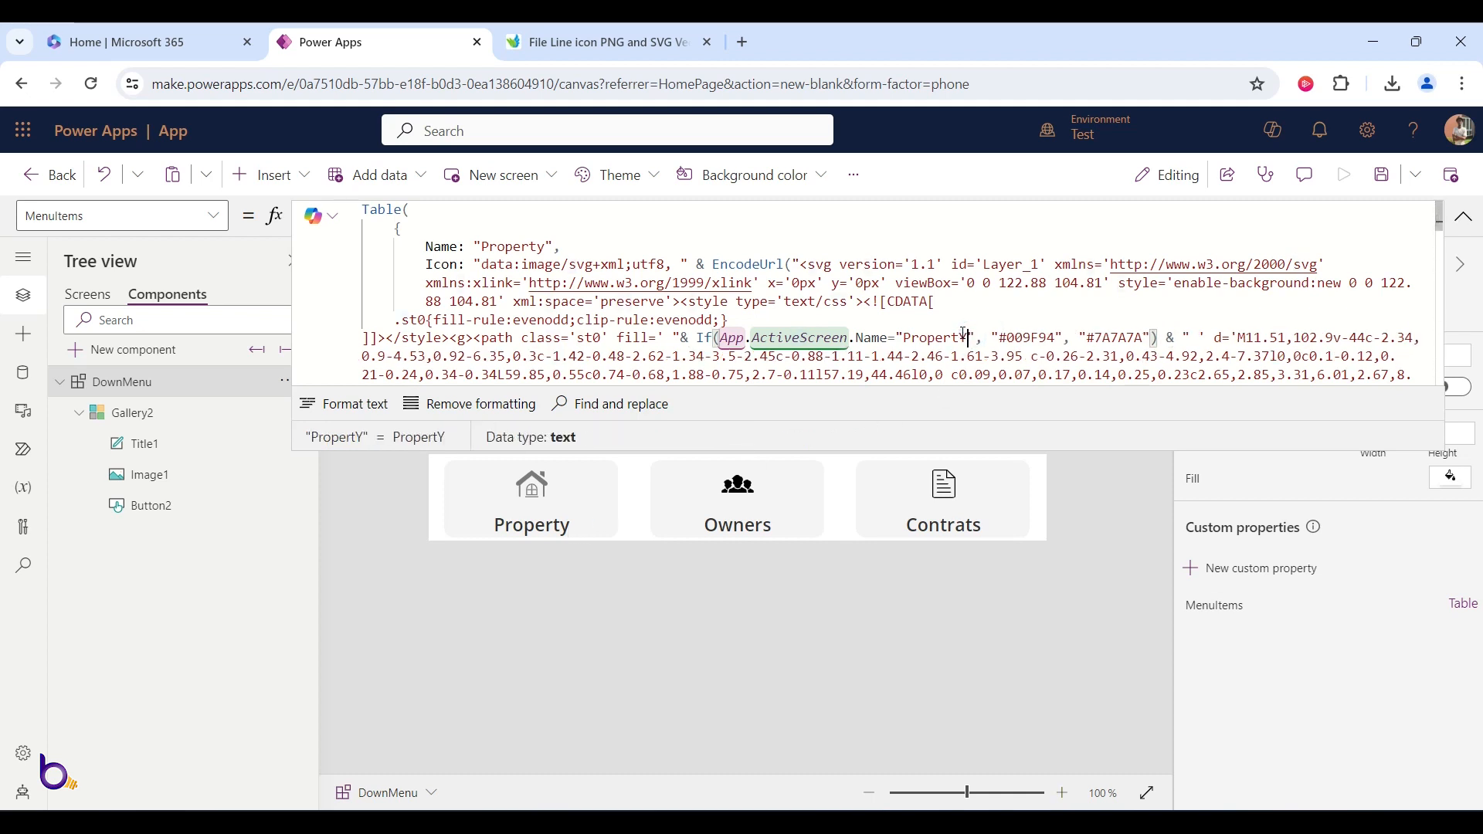
left_click(1002, 333)
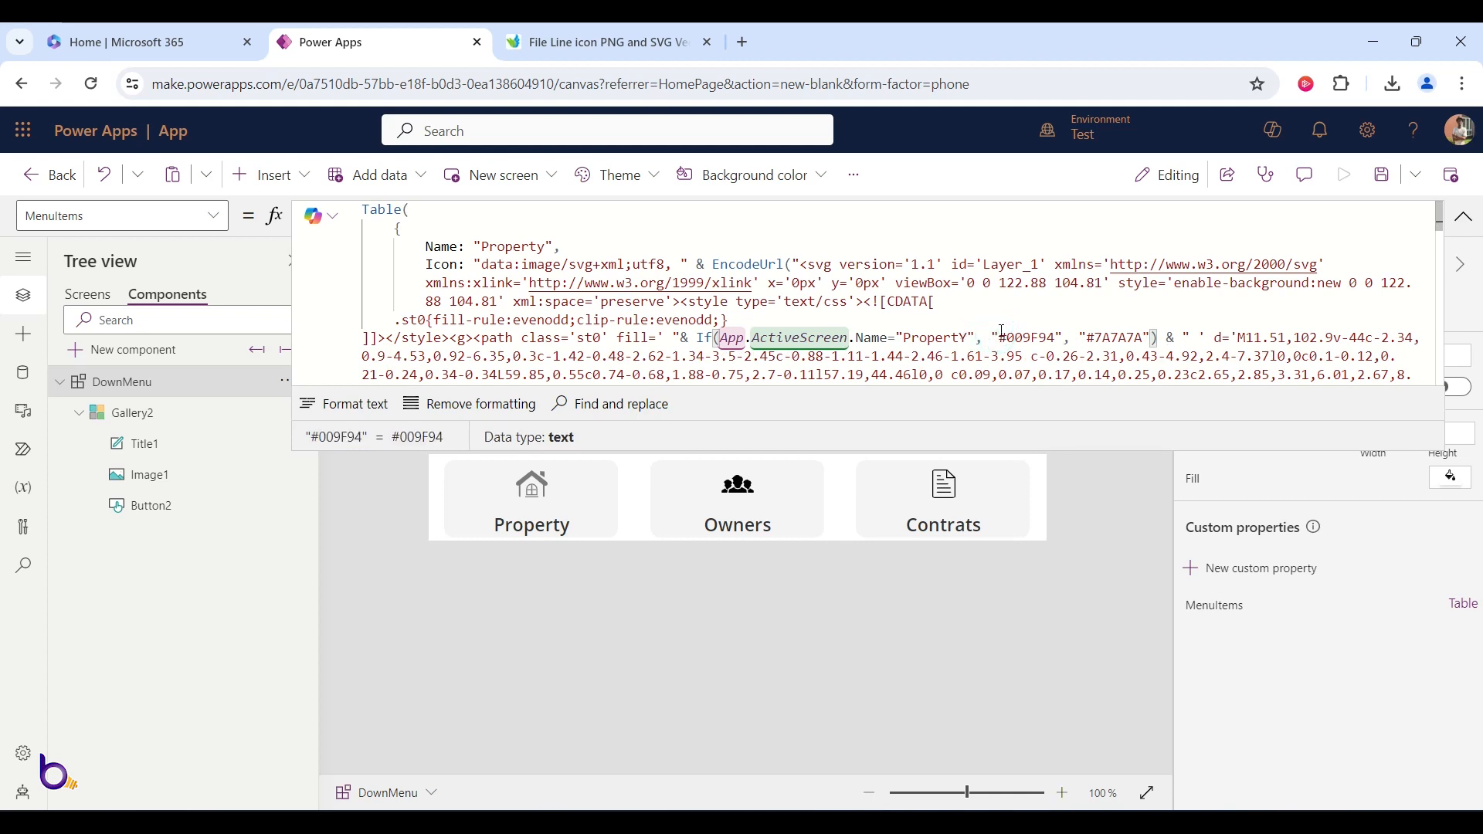
double_click(959, 339)
left_click(969, 335)
key("BackSpace")
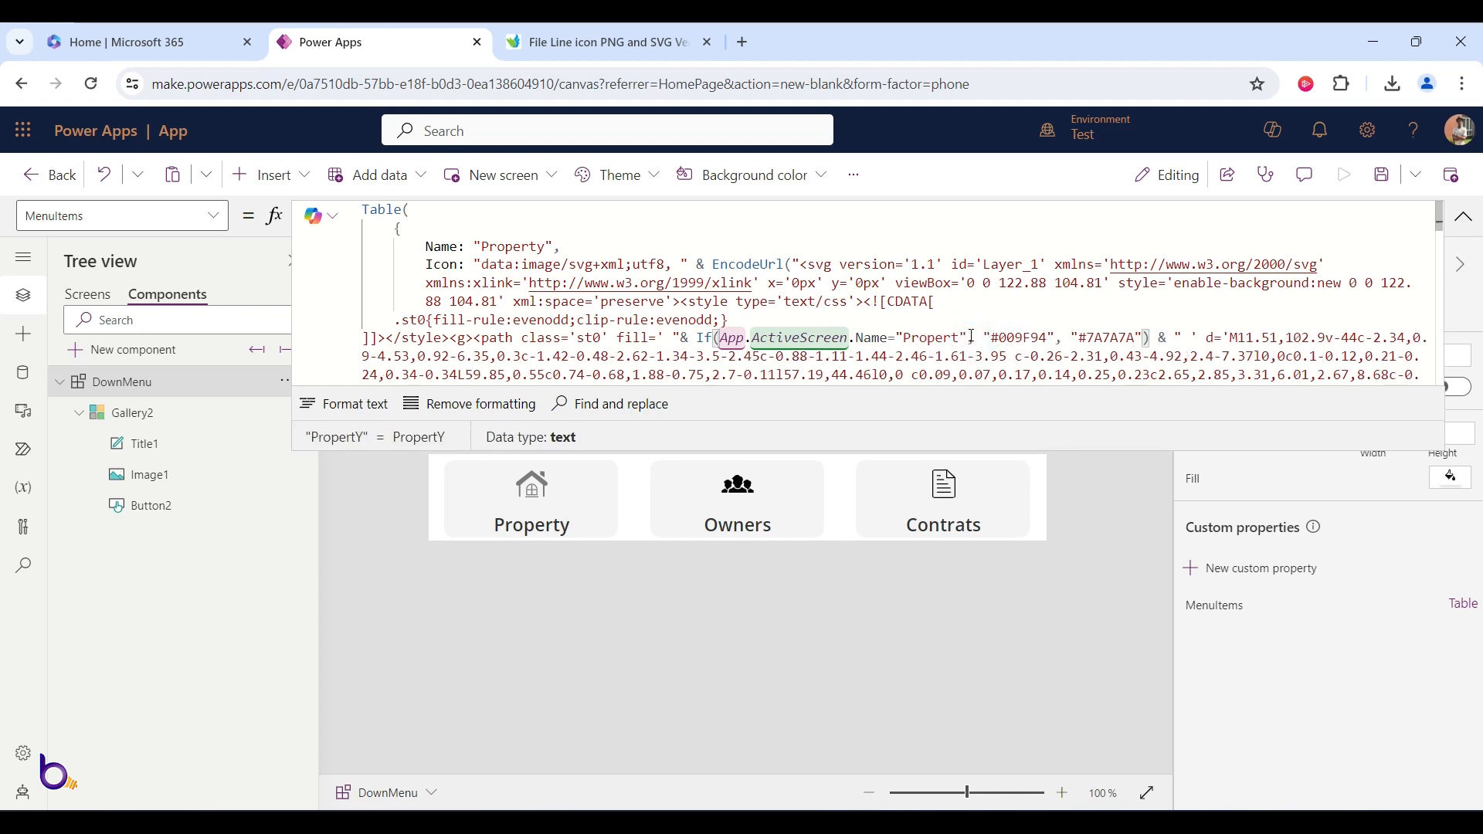
type("y")
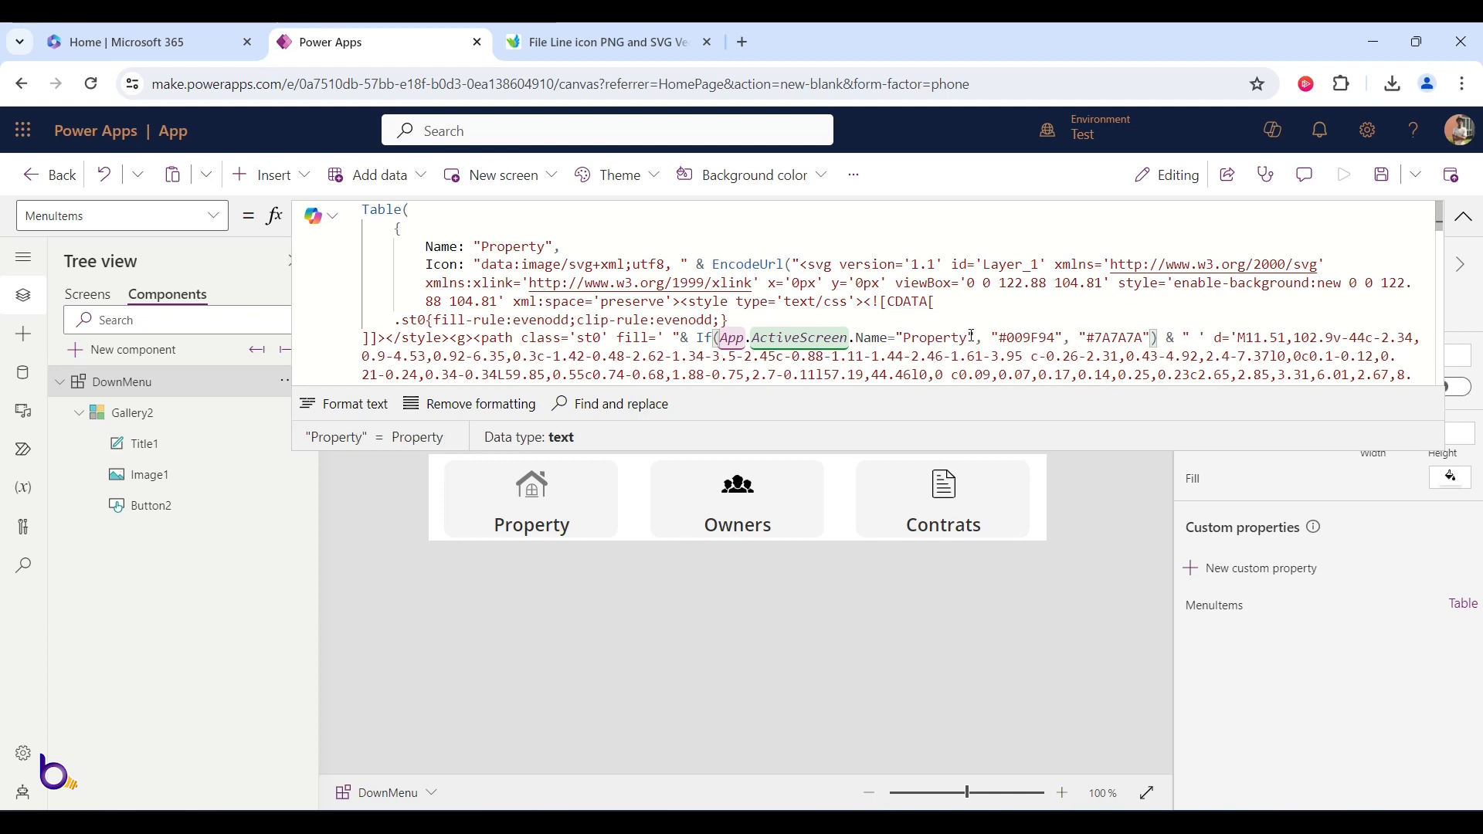
left_click(987, 335)
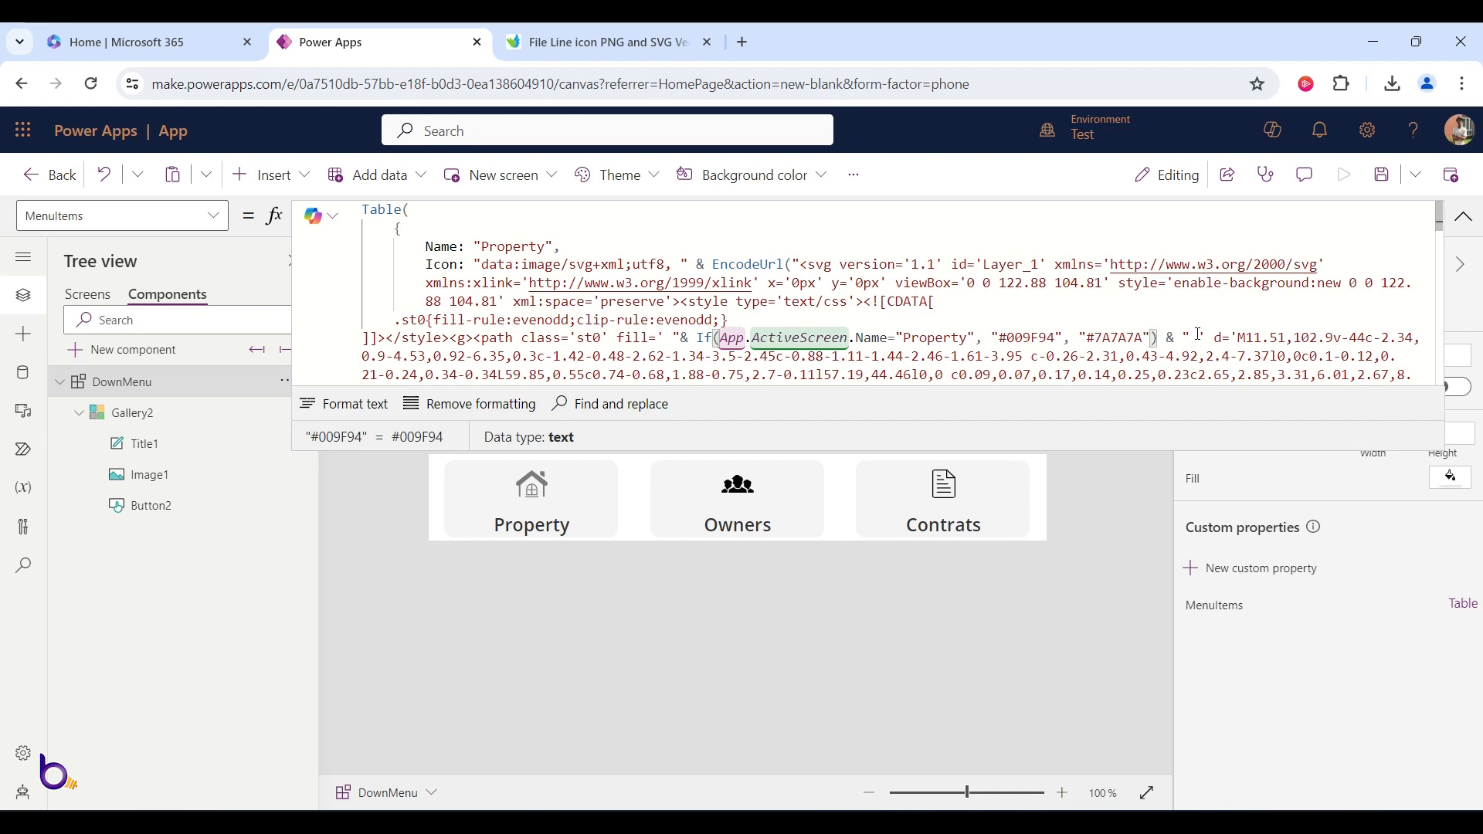
- Copy the Property icon's conditional fill attribute into the Owners icon's path, before its d attribute, and set the compared screen name to "Owners"
left_click_drag(1207, 338, 619, 343)
key("ctrl+c")
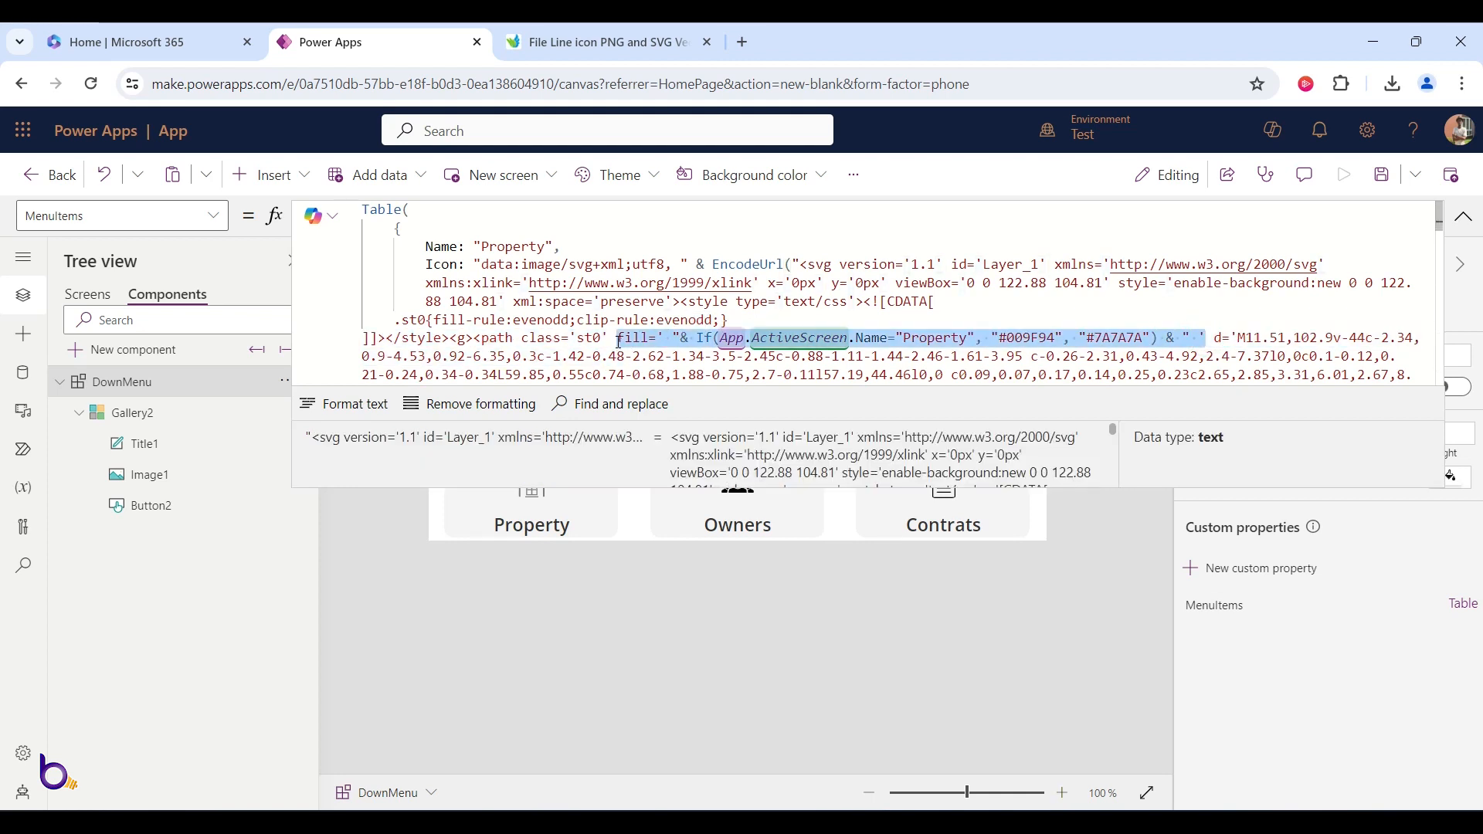
scroll(696, 324, "down", 10)
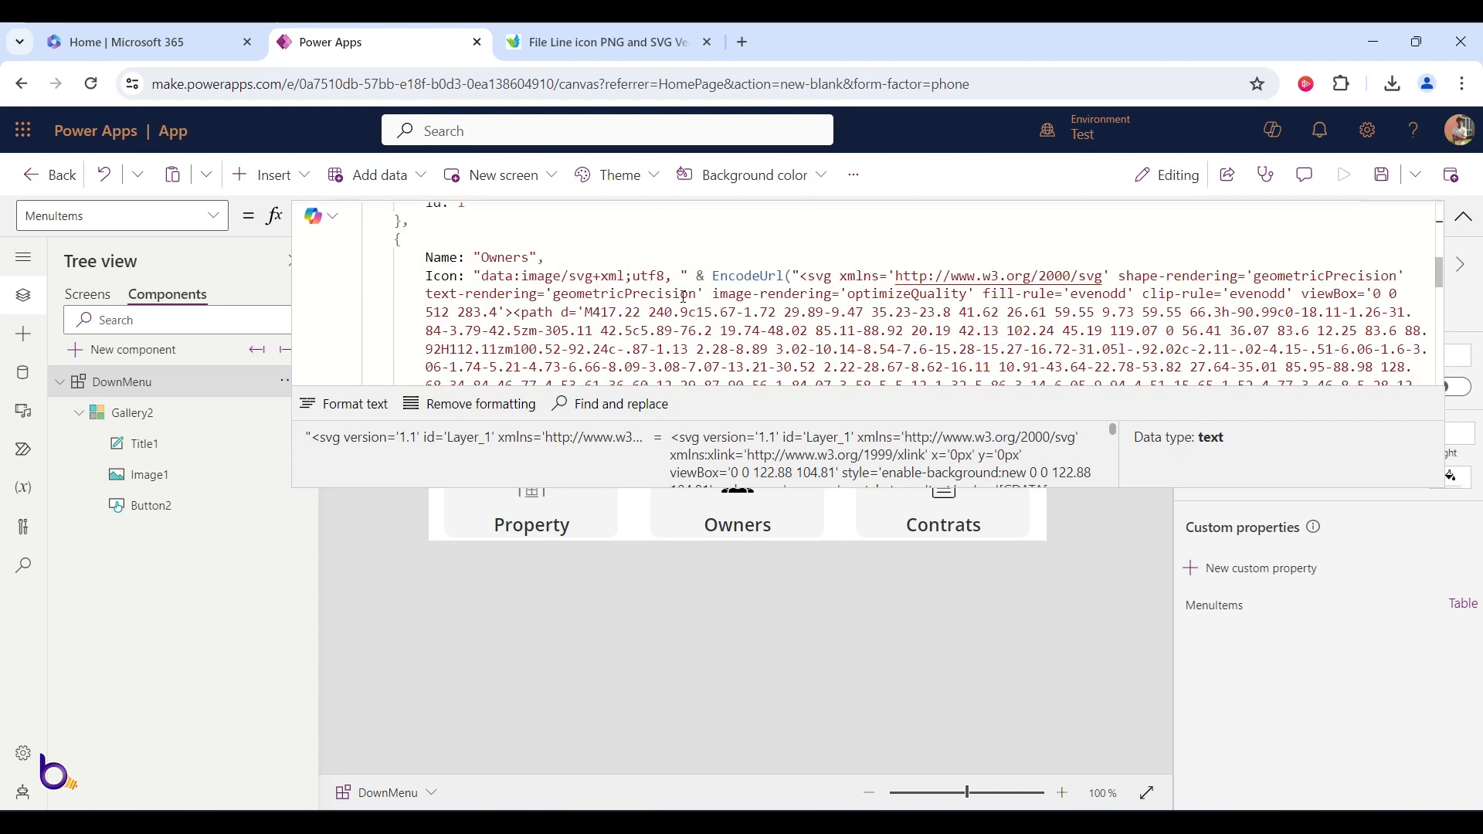
left_click(560, 312)
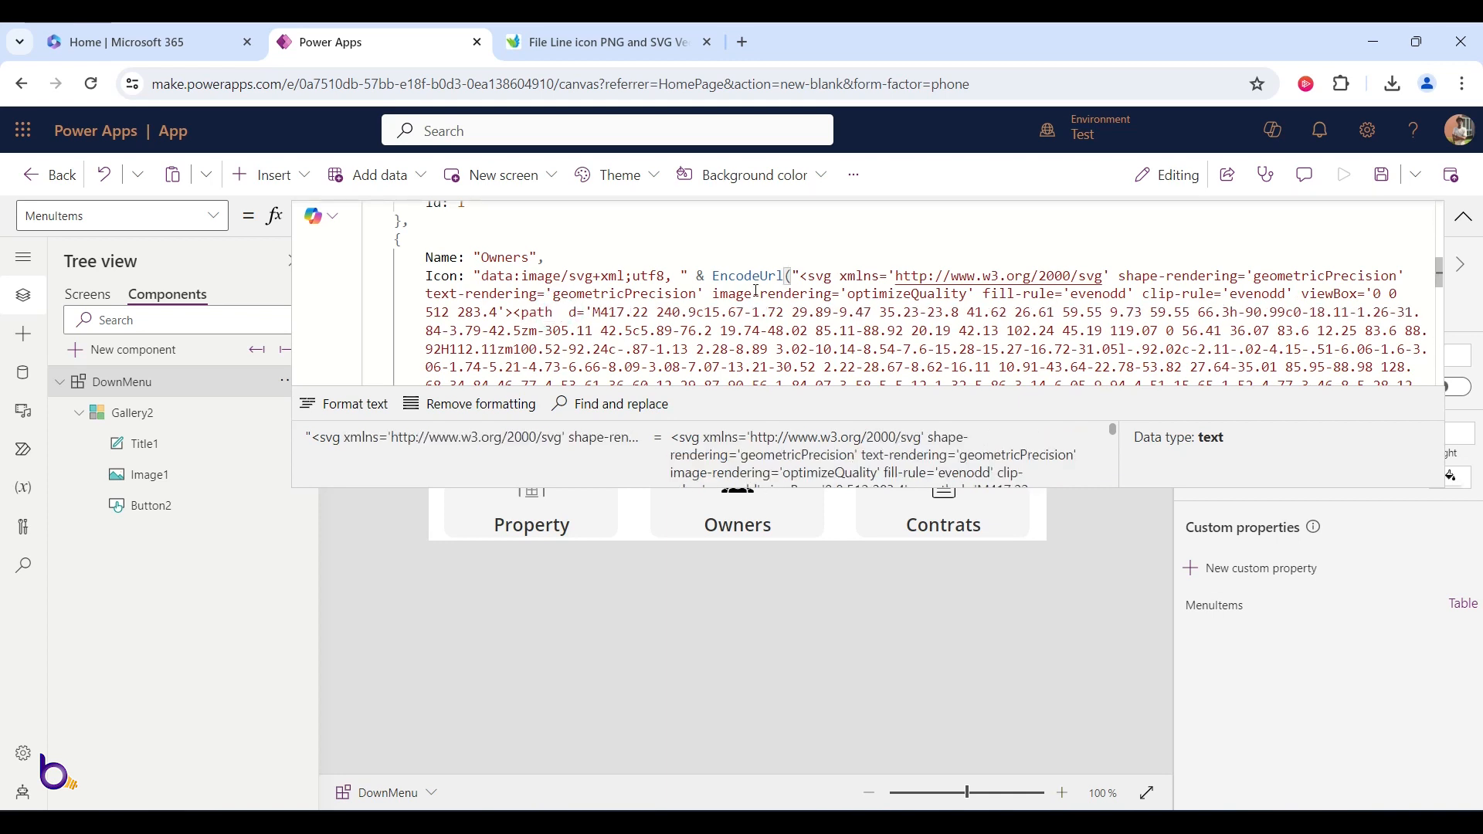
key("ctrl+v")
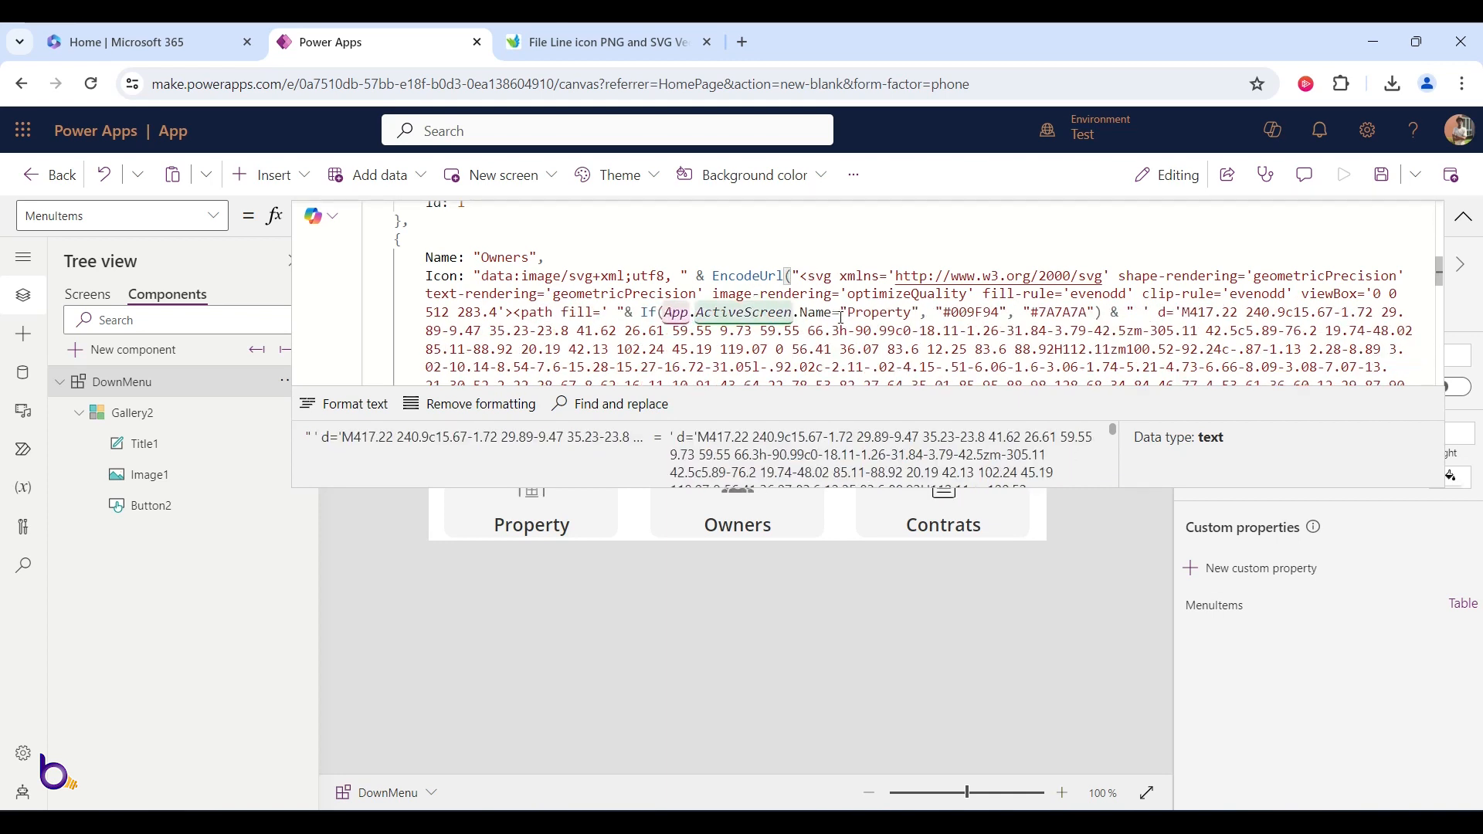
double_click(885, 313)
type("Owners")
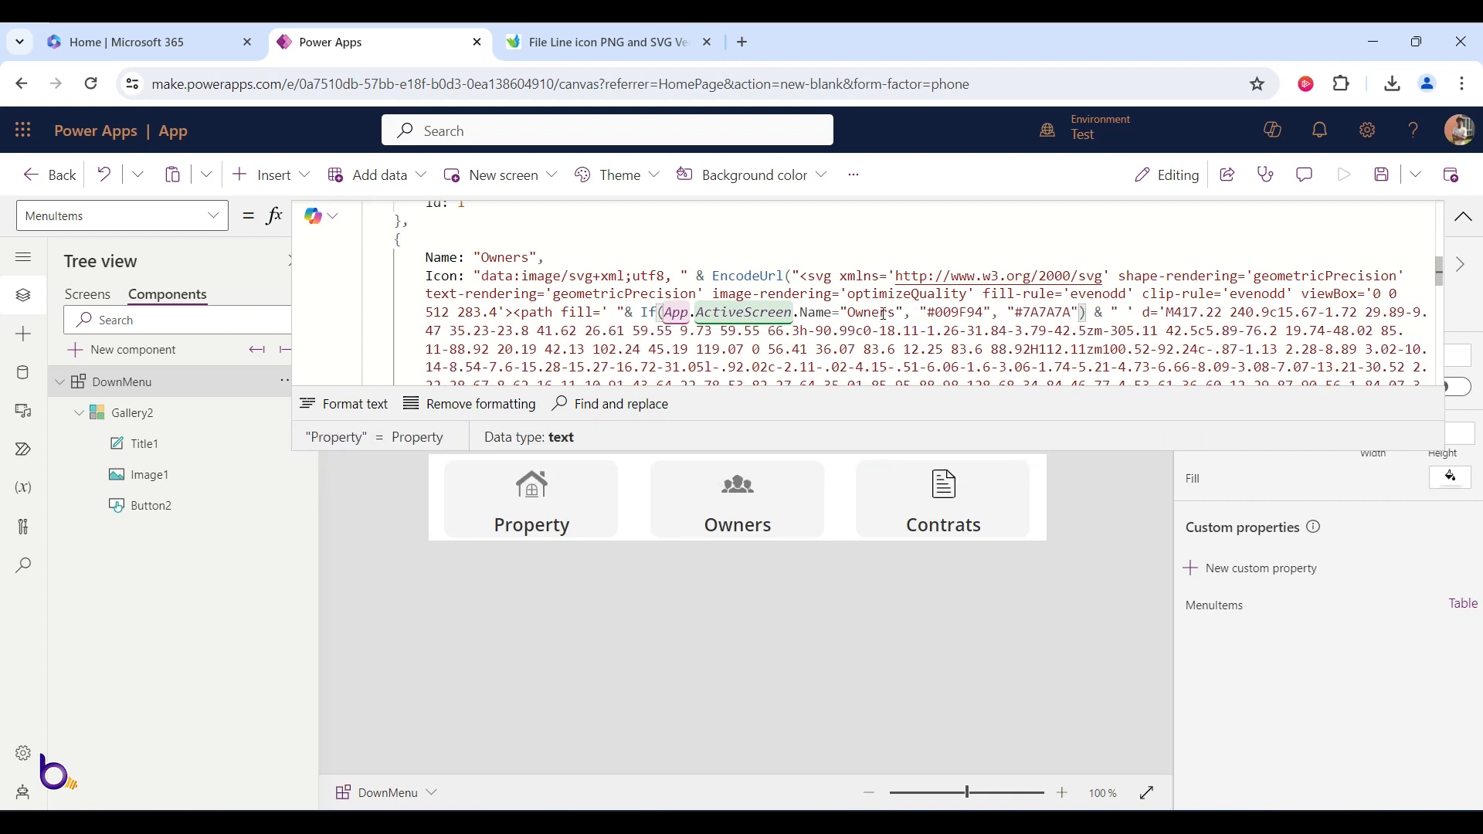
- Paste the conditional fill attribute into the Contrats icon's path after fill-rule='nonzero' and set the compared screen name to "Contracts"
scroll(883, 314, "down", 10)
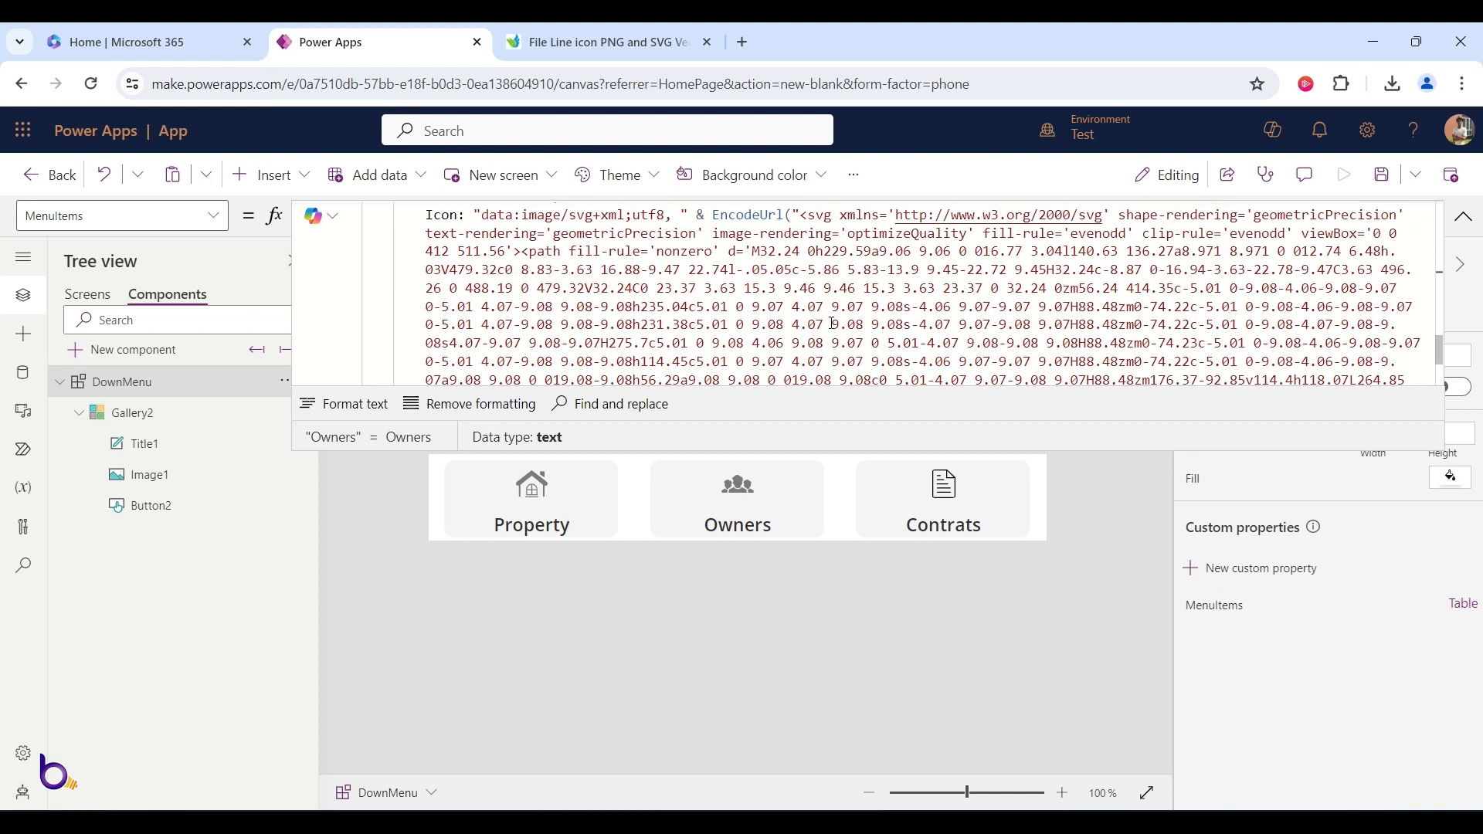
scroll(832, 323, "up", 3)
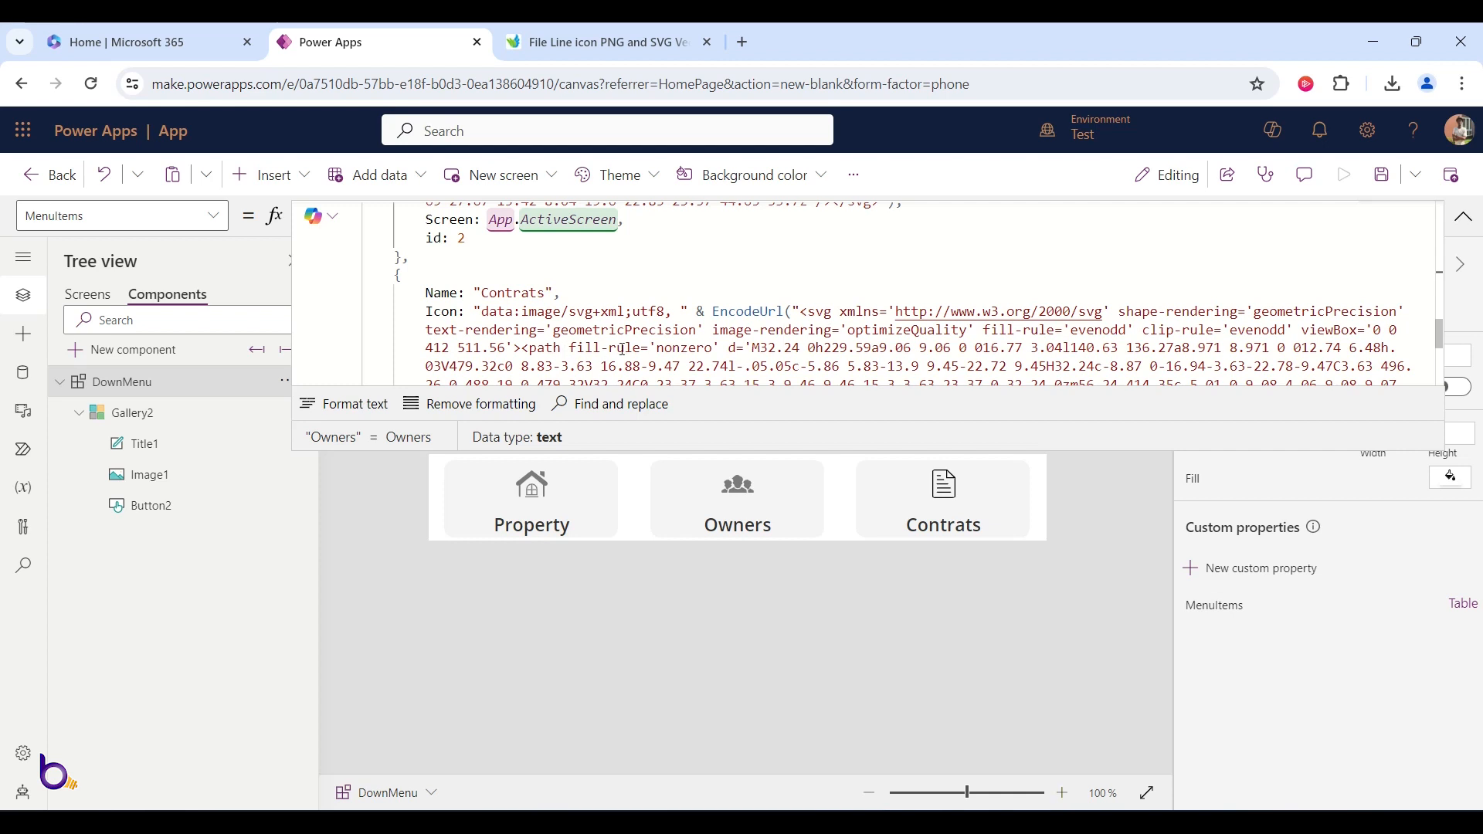
left_click(728, 348)
key("ctrl+v")
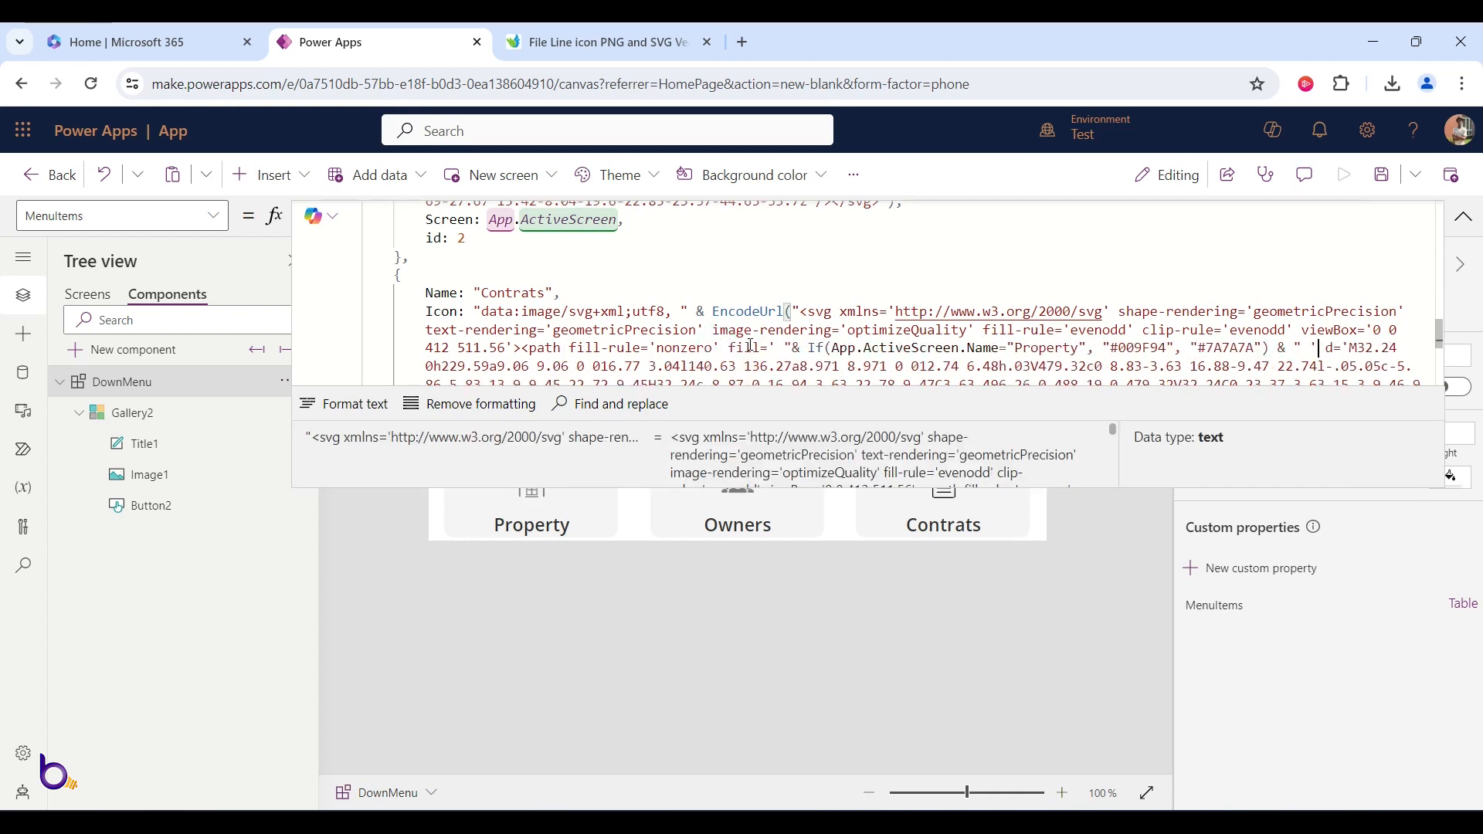
double_click(1064, 348)
type("Contrac")
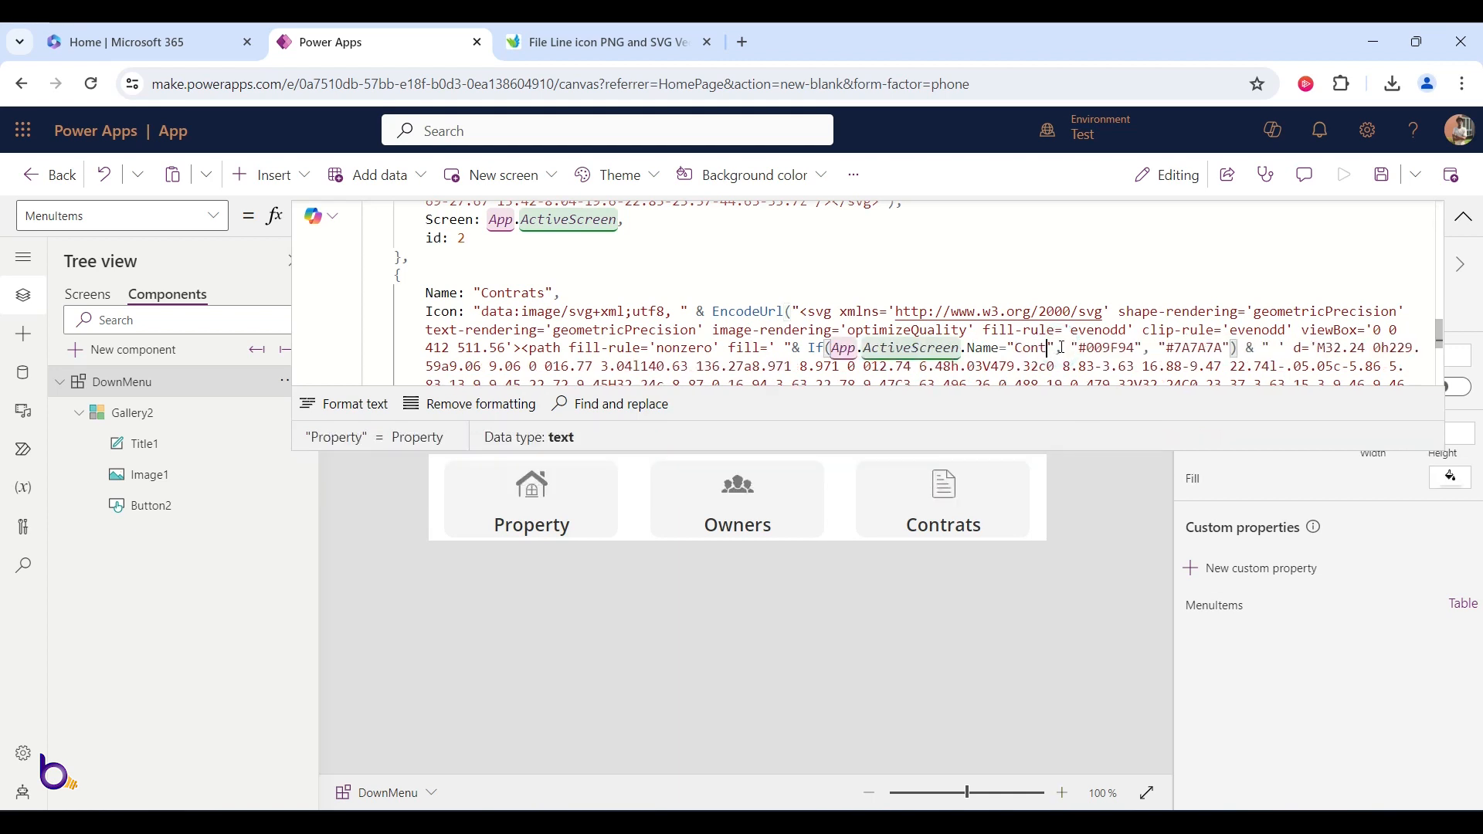
type("ts")
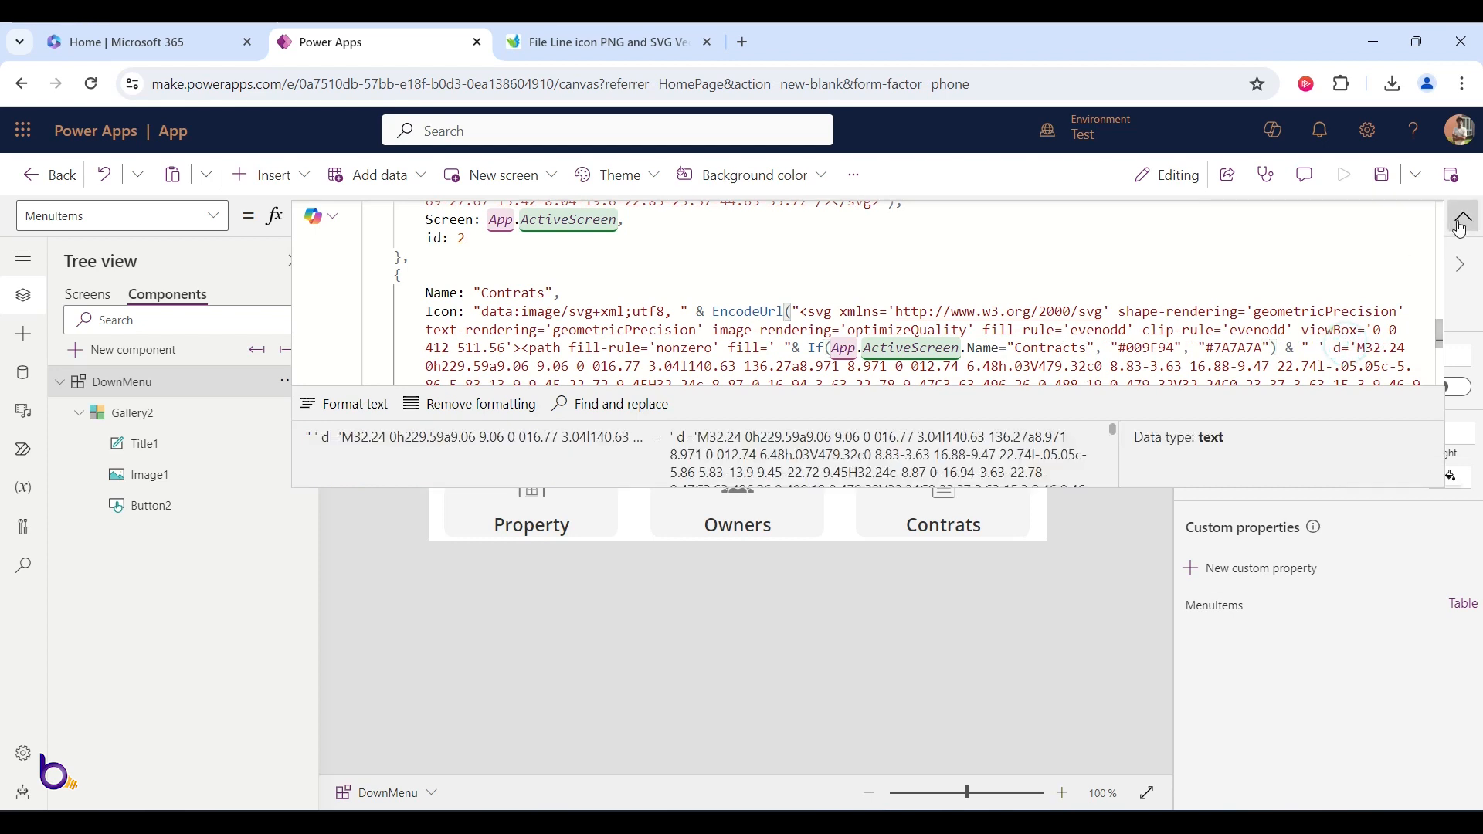
left_click(1002, 347)
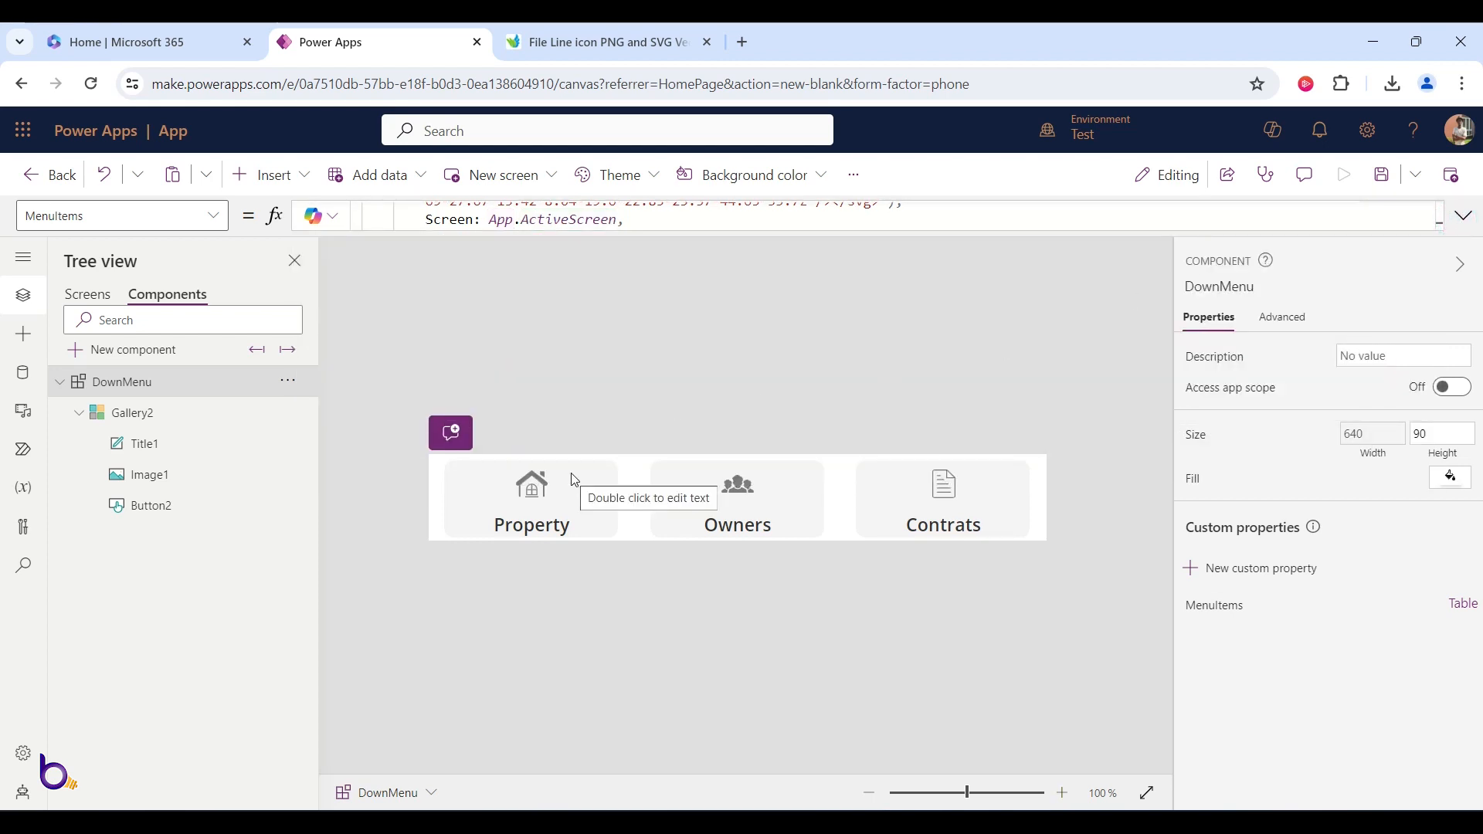
- Delete the house image from Screen1 and add two more blank screens to the app
left_click(99, 295)
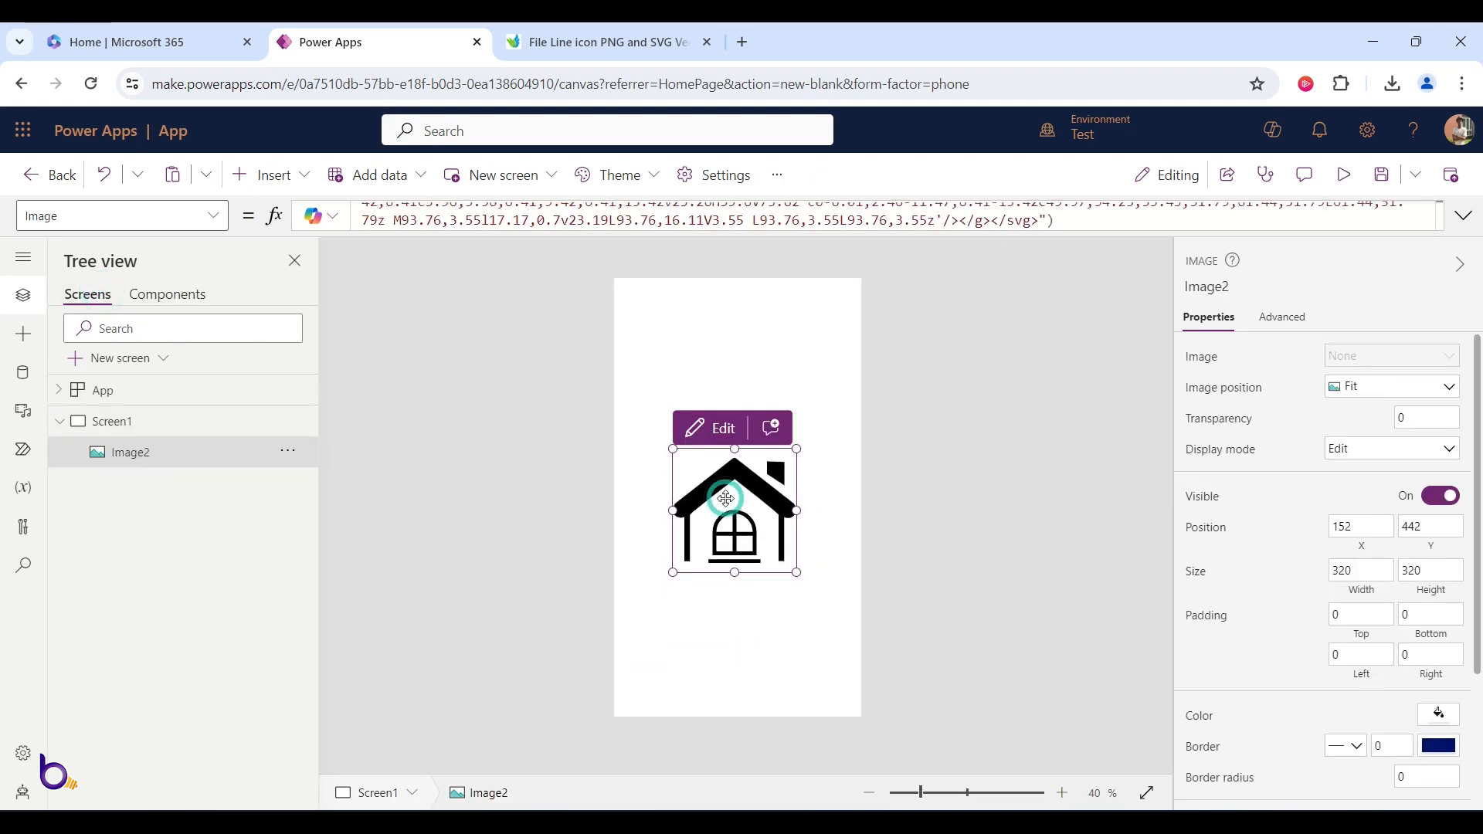
key("Delete")
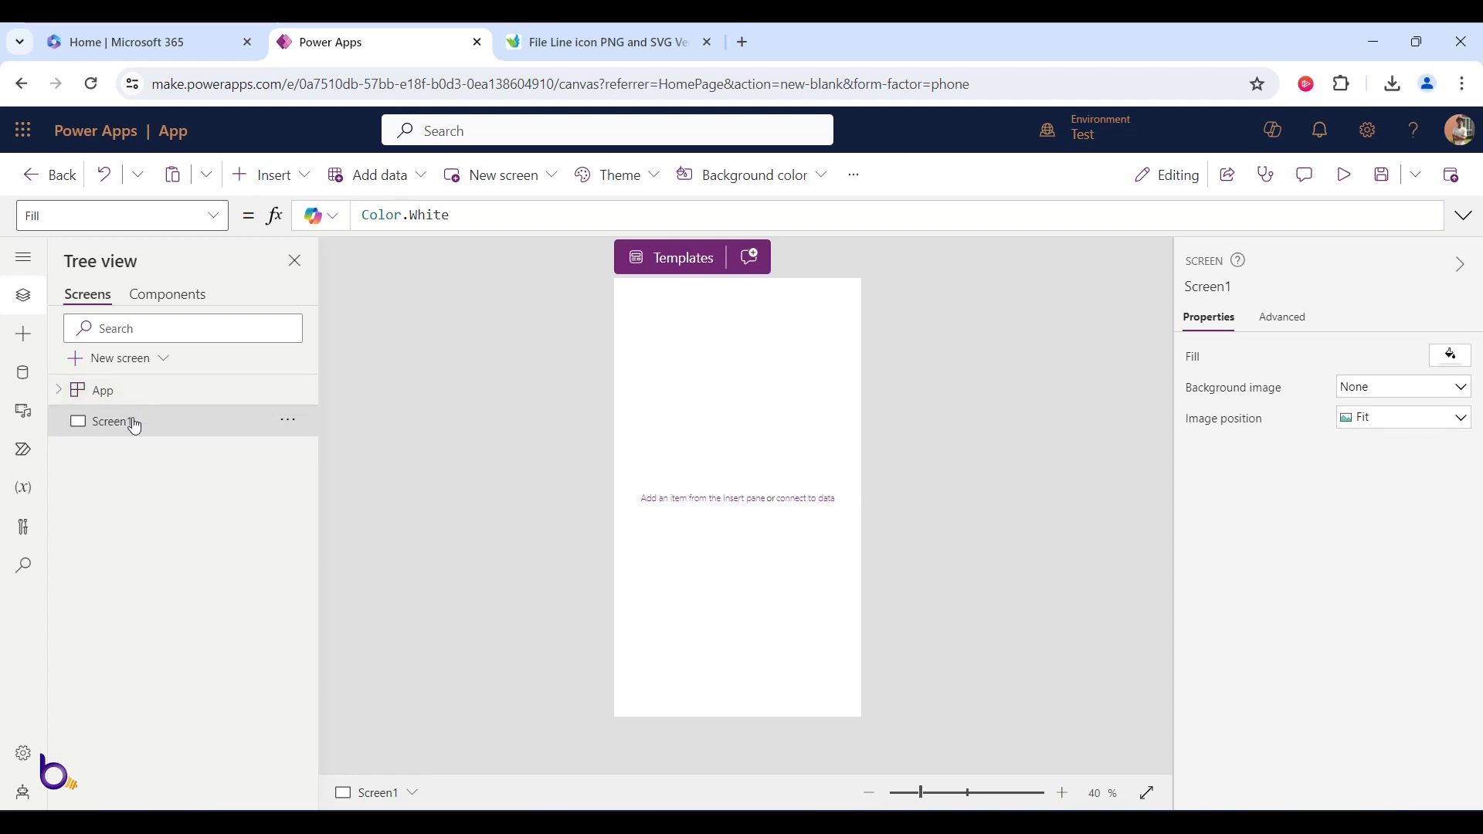
left_click(116, 365)
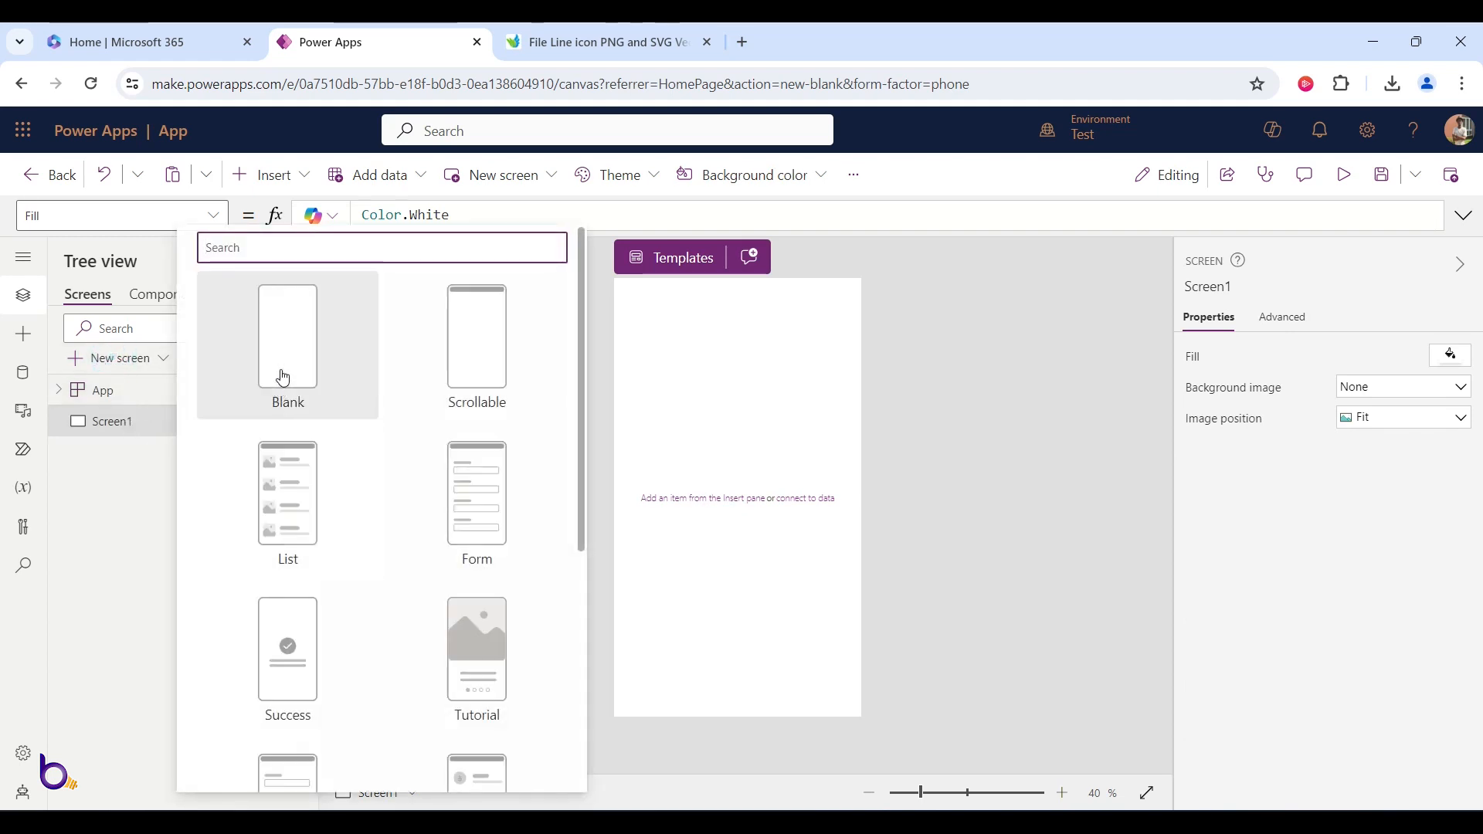
left_click(283, 375)
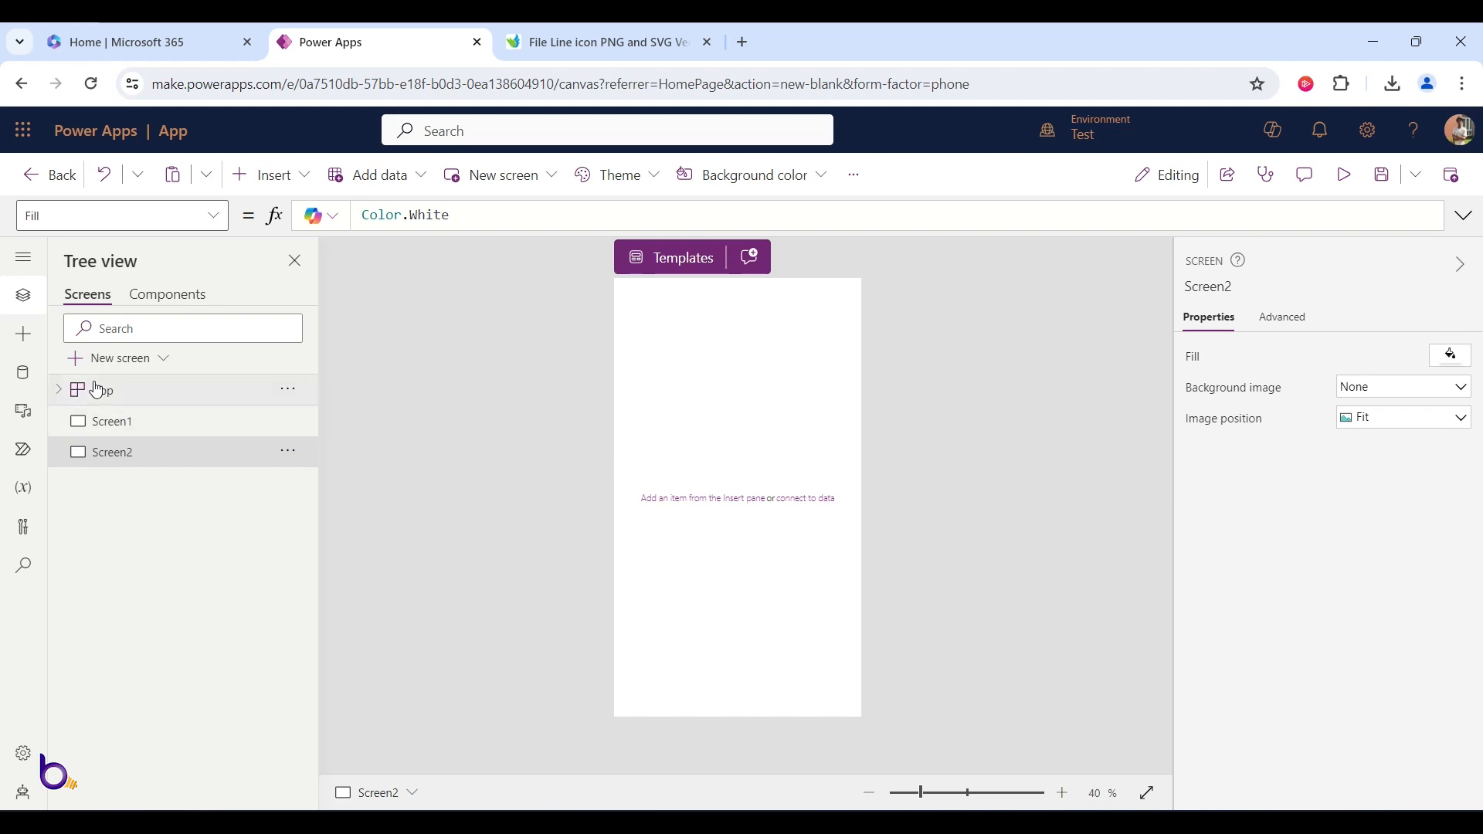
left_click(101, 364)
left_click(301, 351)
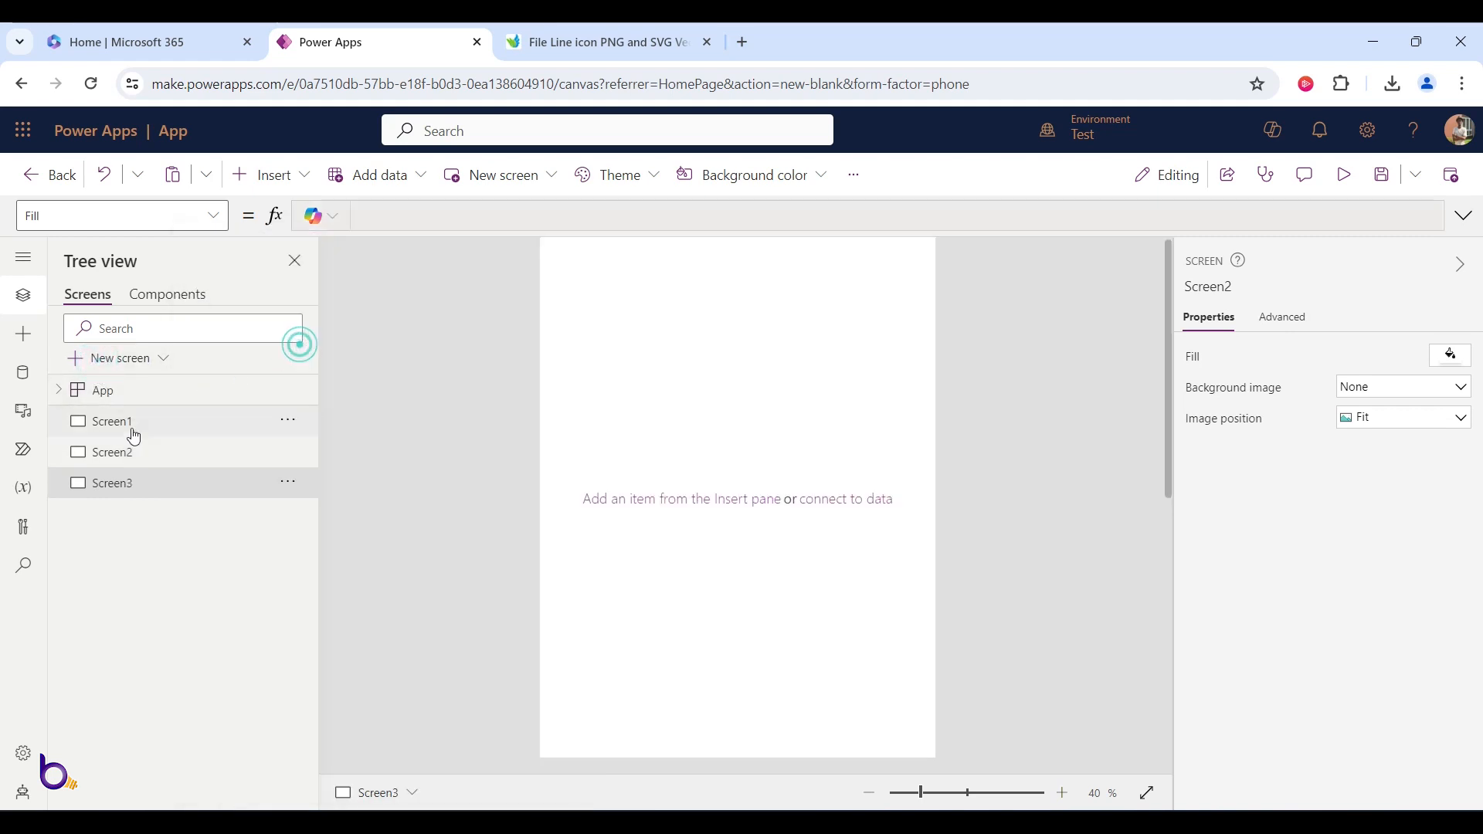
- Rename Screen1 to Property, Screen2 to Owners and Screen3 to Contracts
double_click(132, 423)
type("Property")
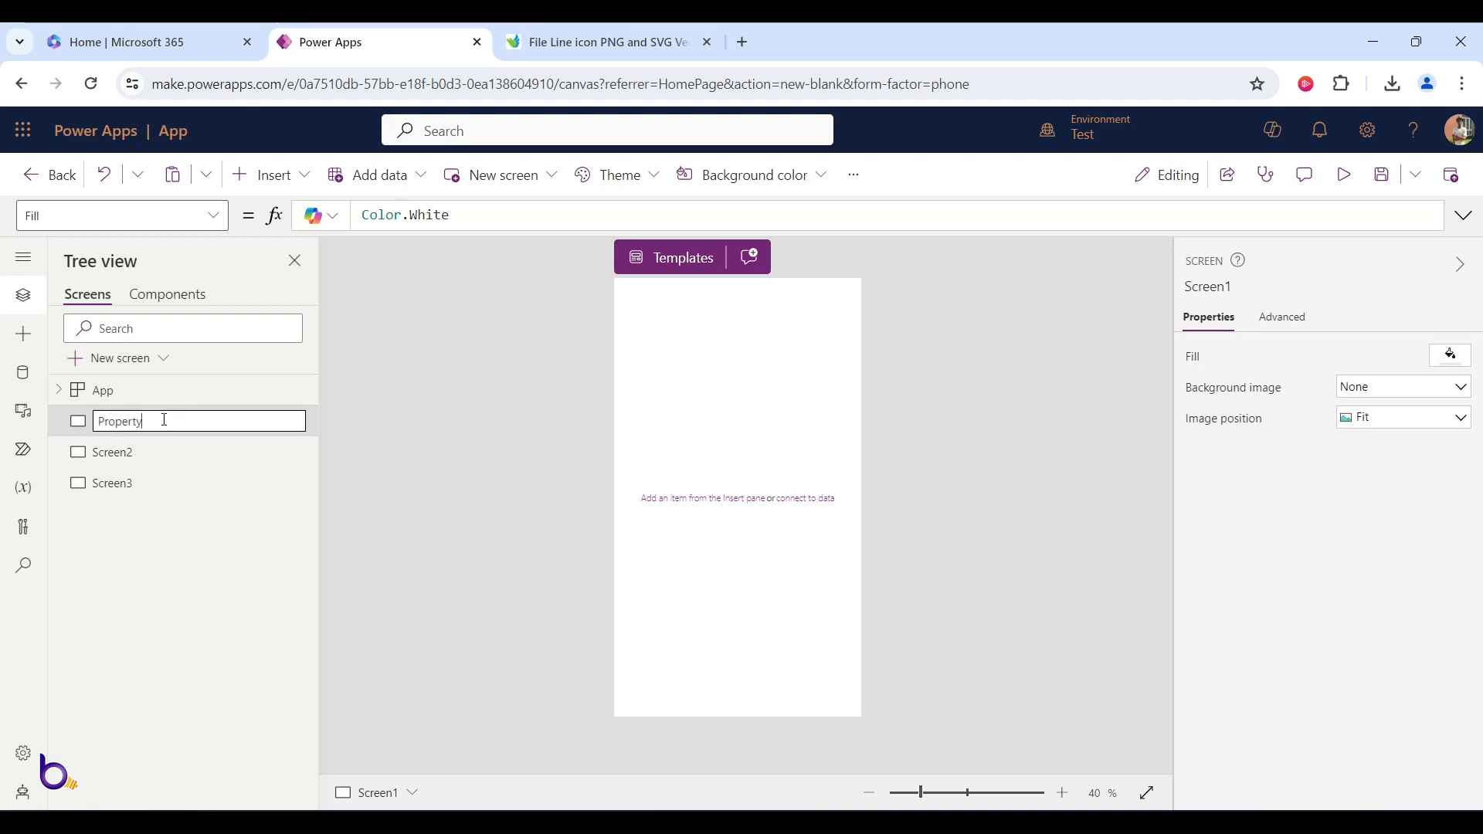
key("Return")
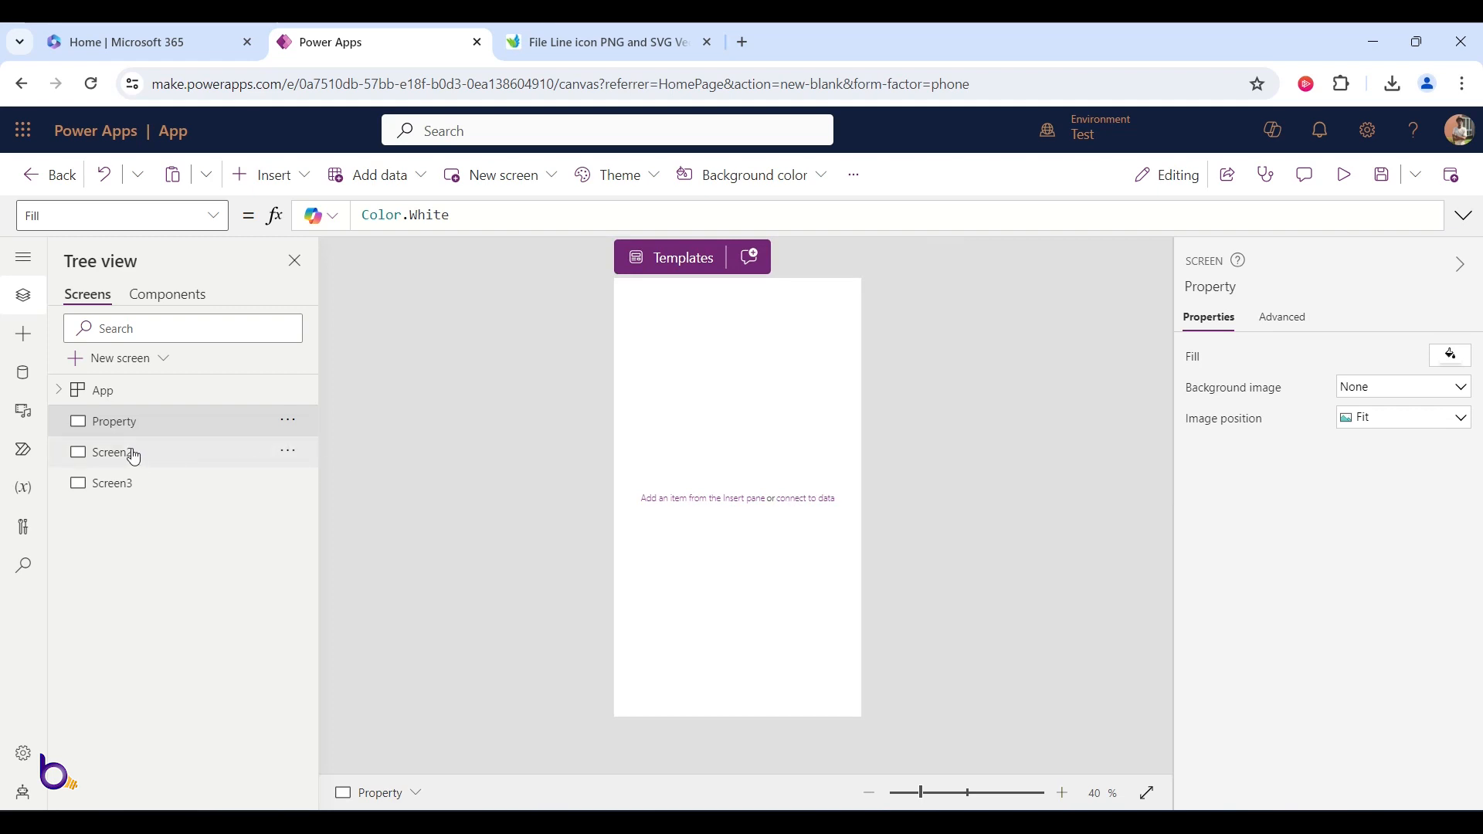
double_click(120, 454)
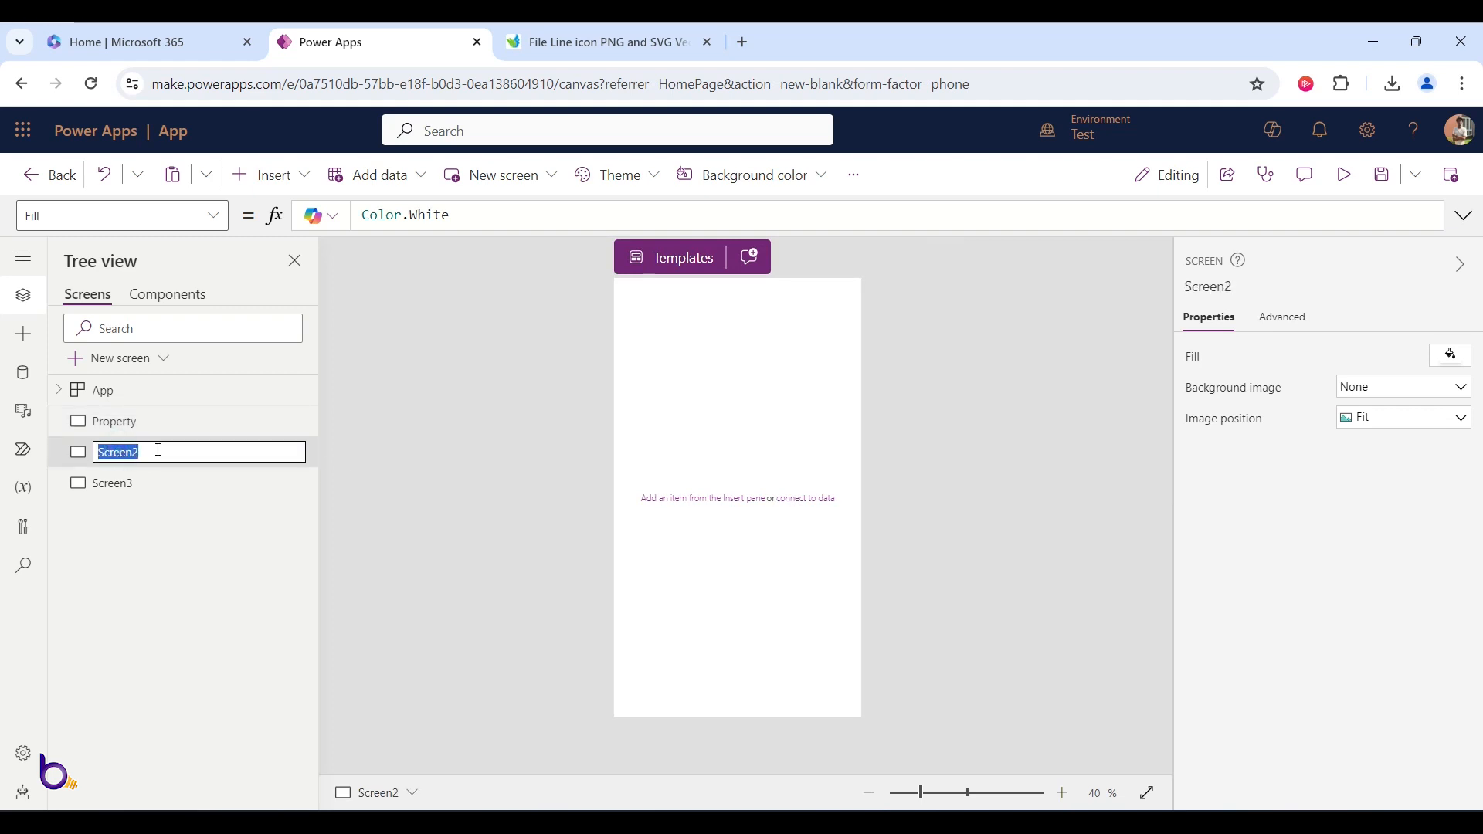
type("Owners")
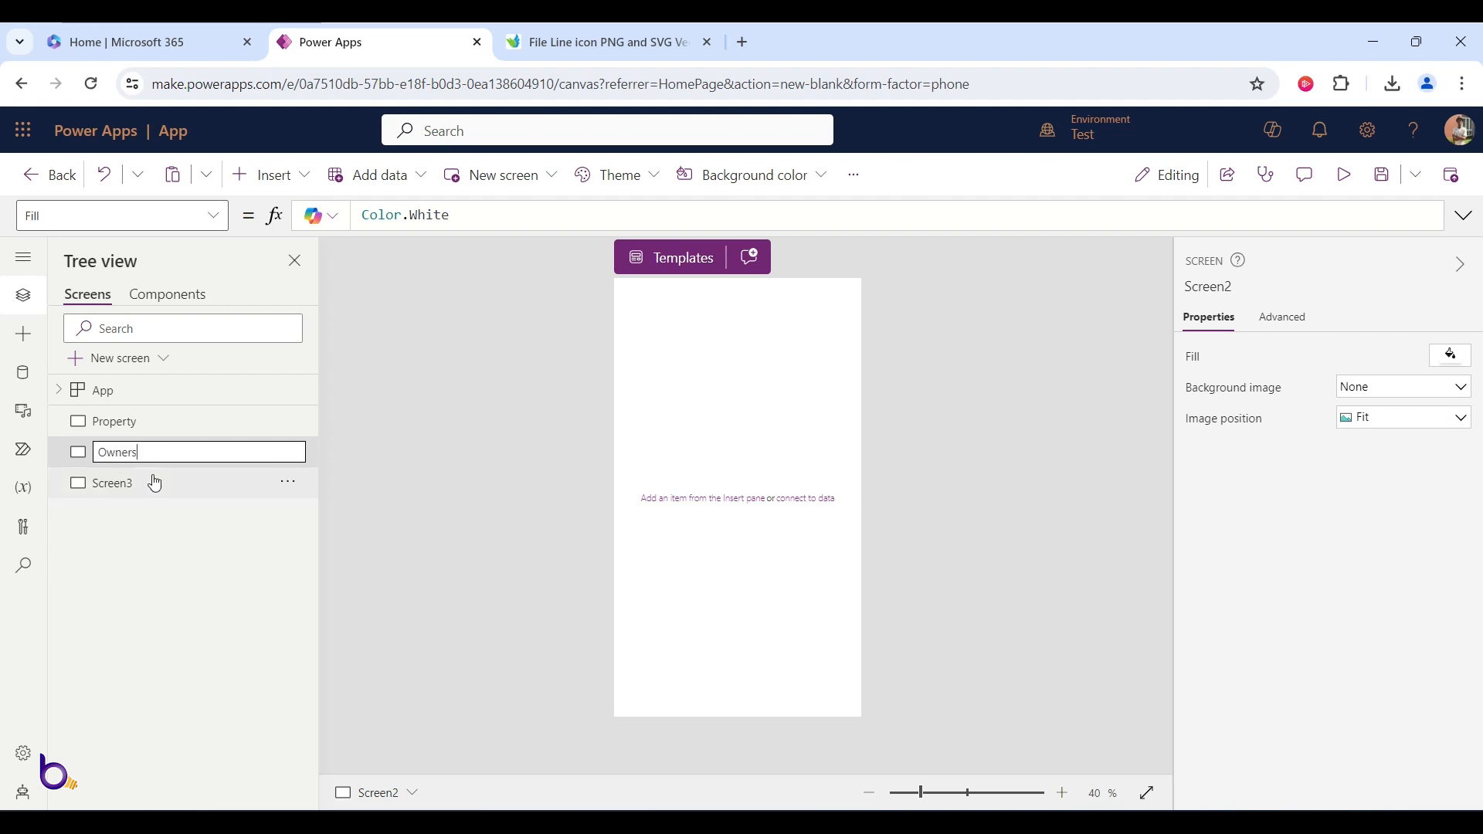
double_click(125, 482)
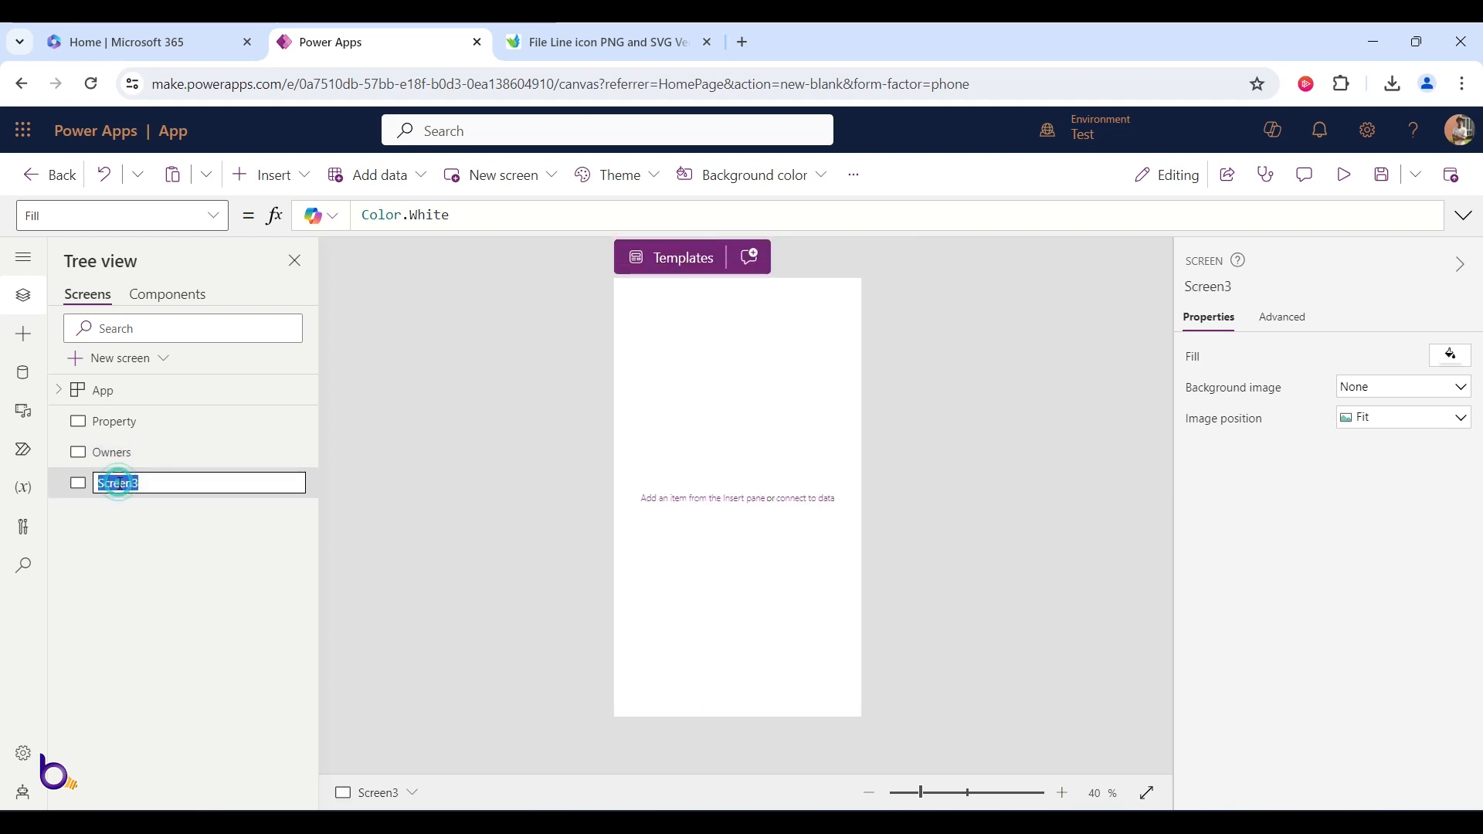
type("Contracts")
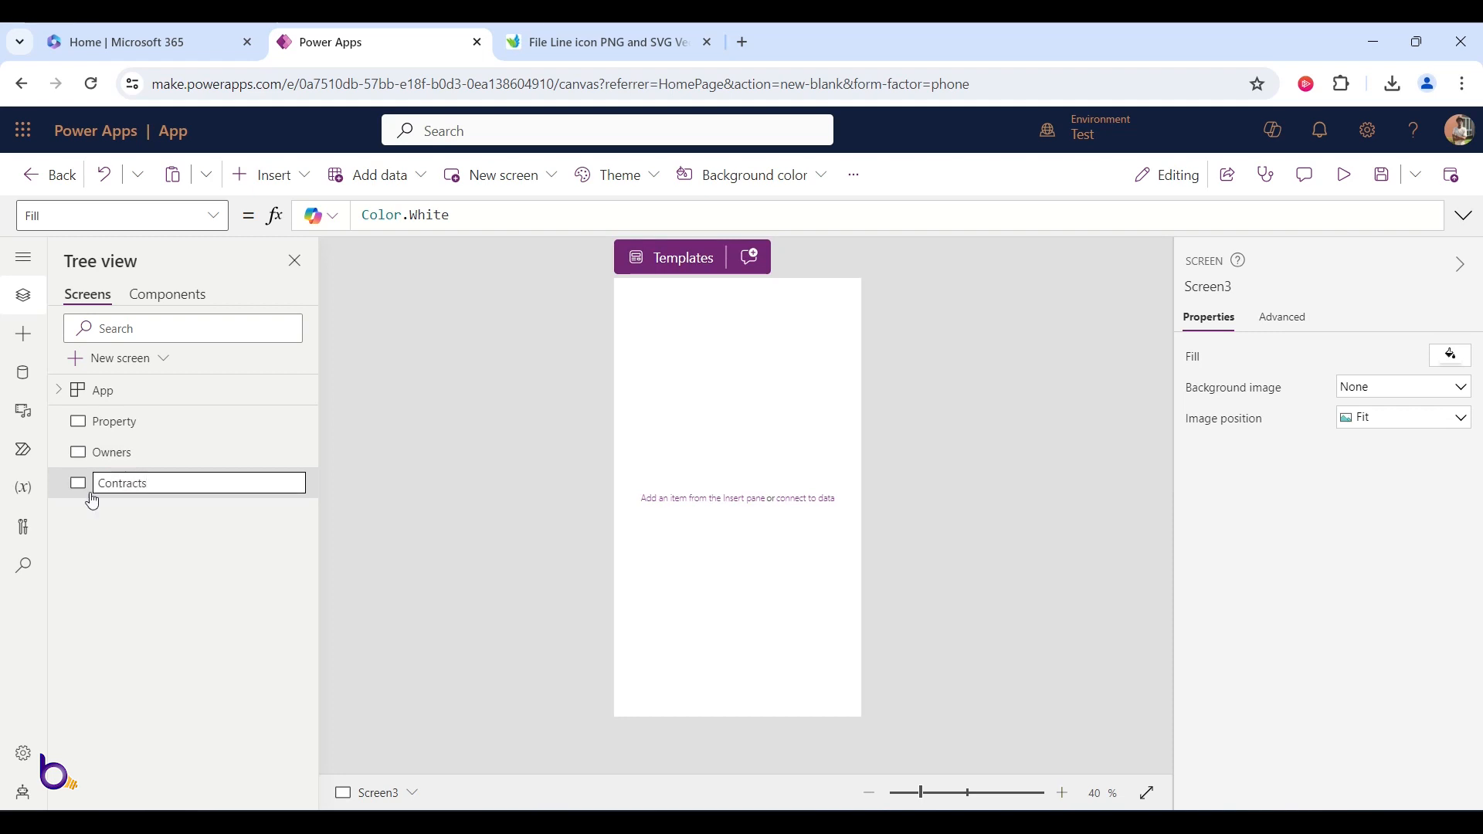
left_click(145, 425)
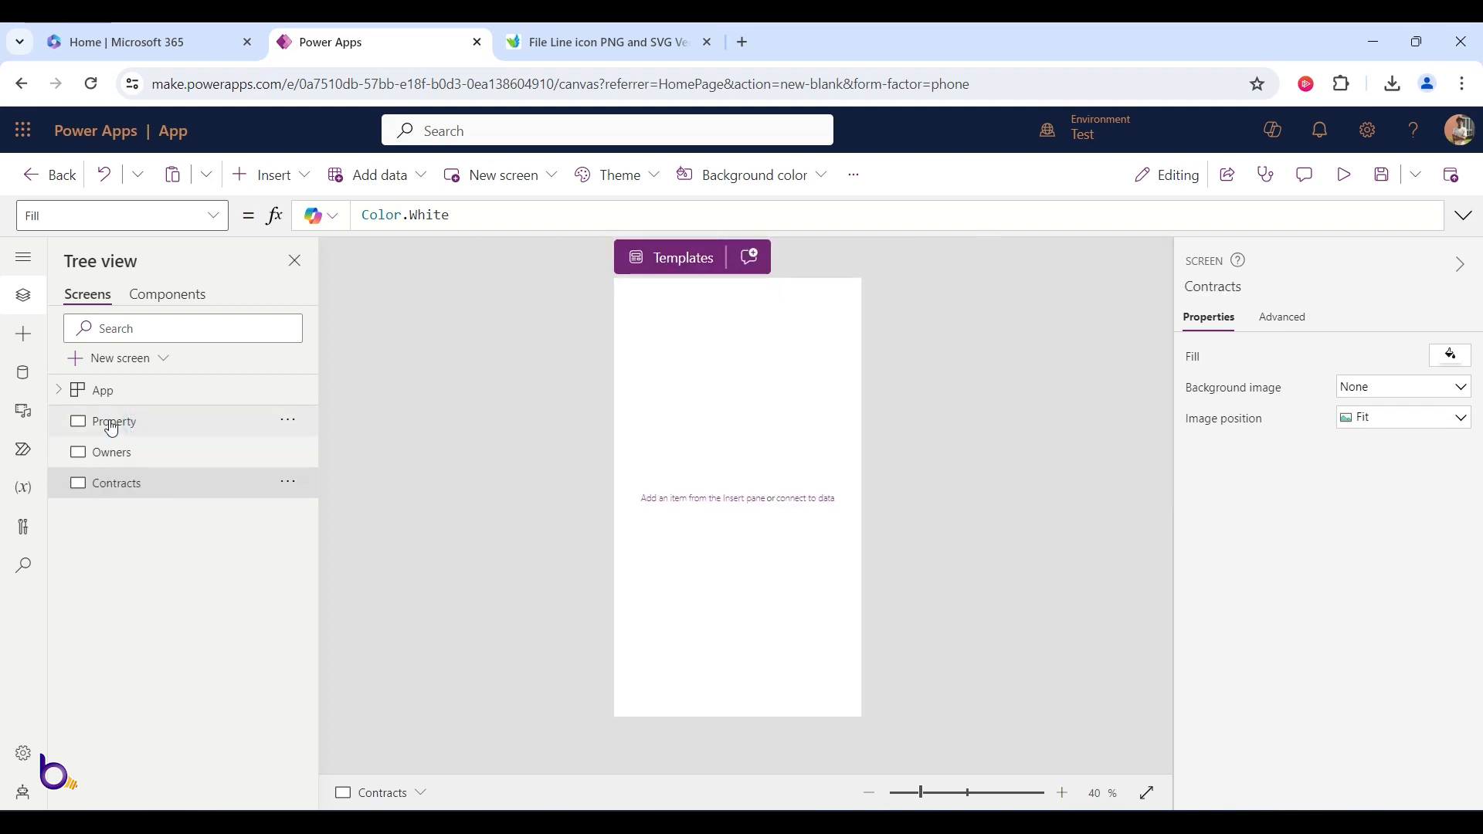
- Insert the DownMenu component on the Property screen and move it to the screen's bottom edge, at Y 1046
left_click(111, 425)
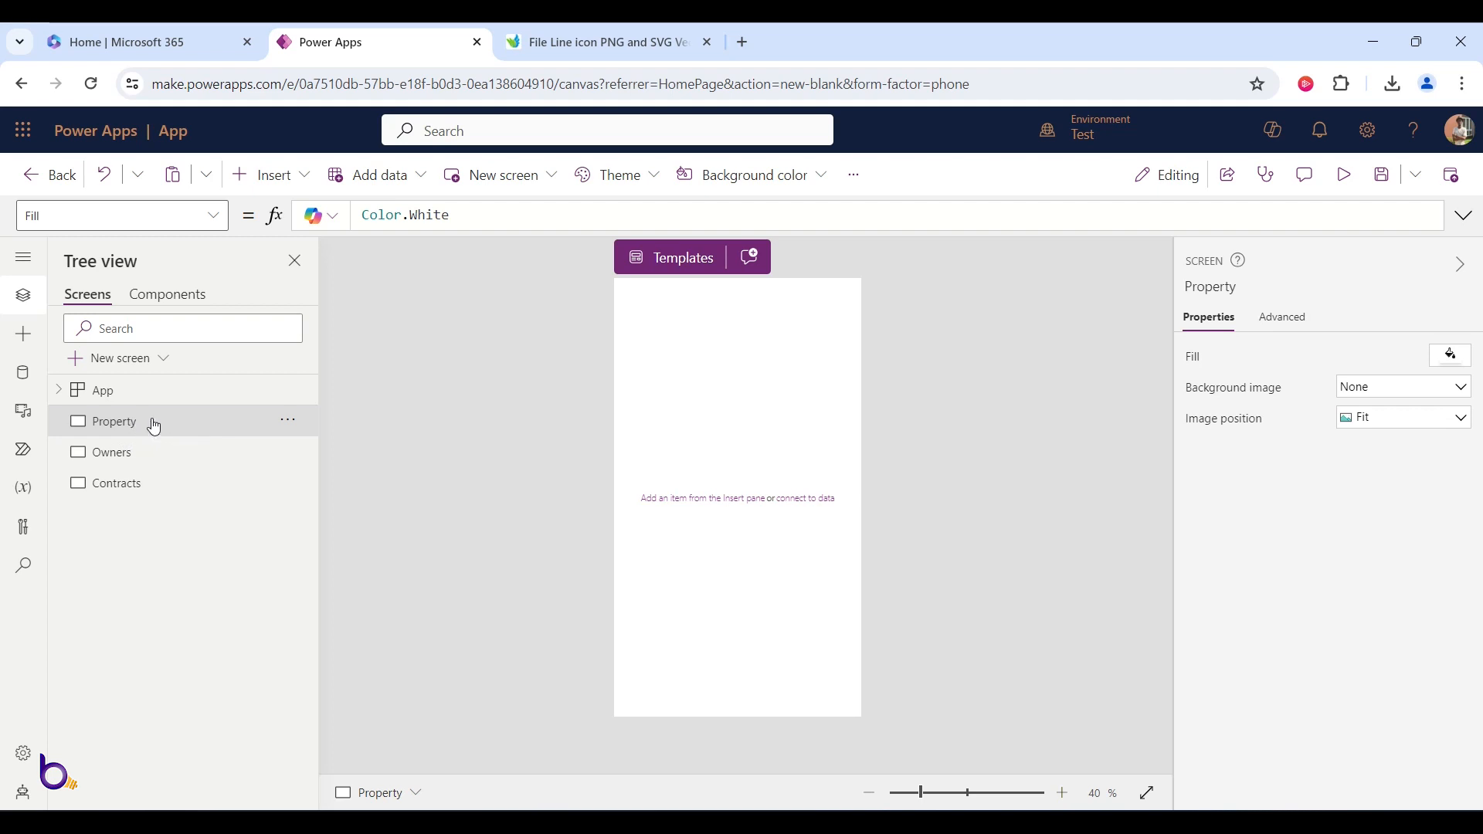
left_click(265, 174)
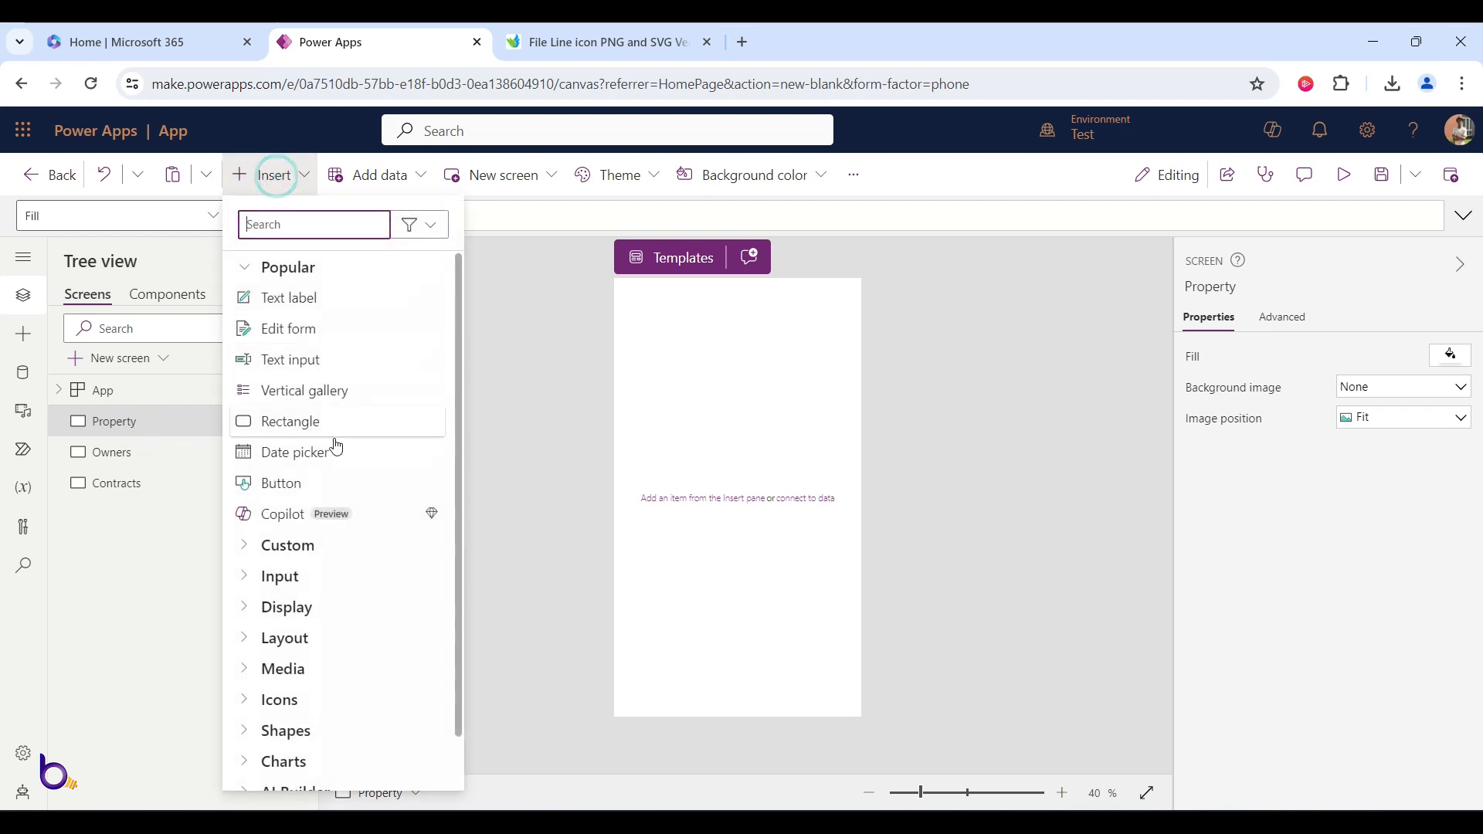
left_click(309, 547)
left_click(292, 581)
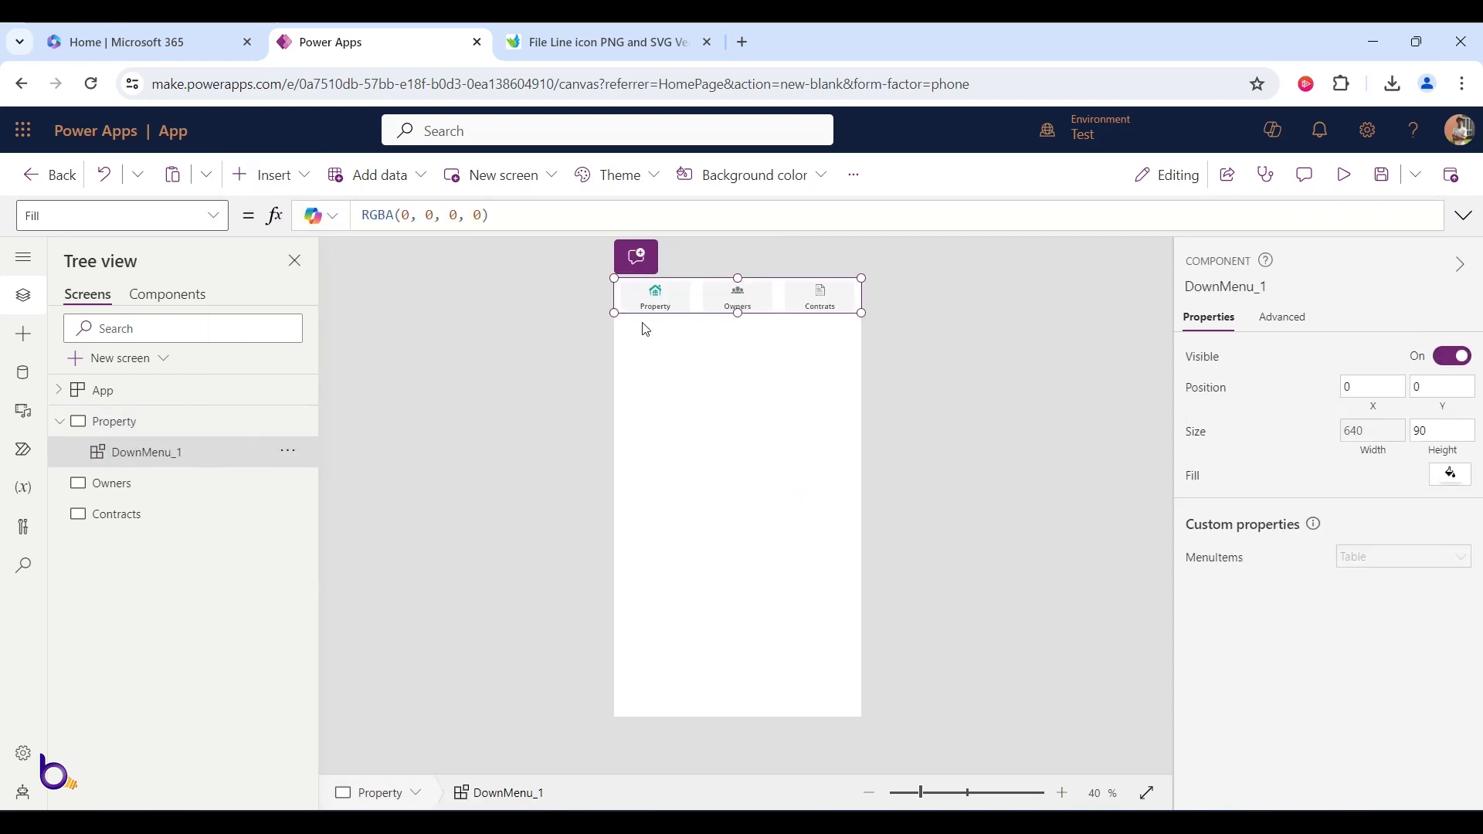
left_click_drag(677, 294, 670, 754)
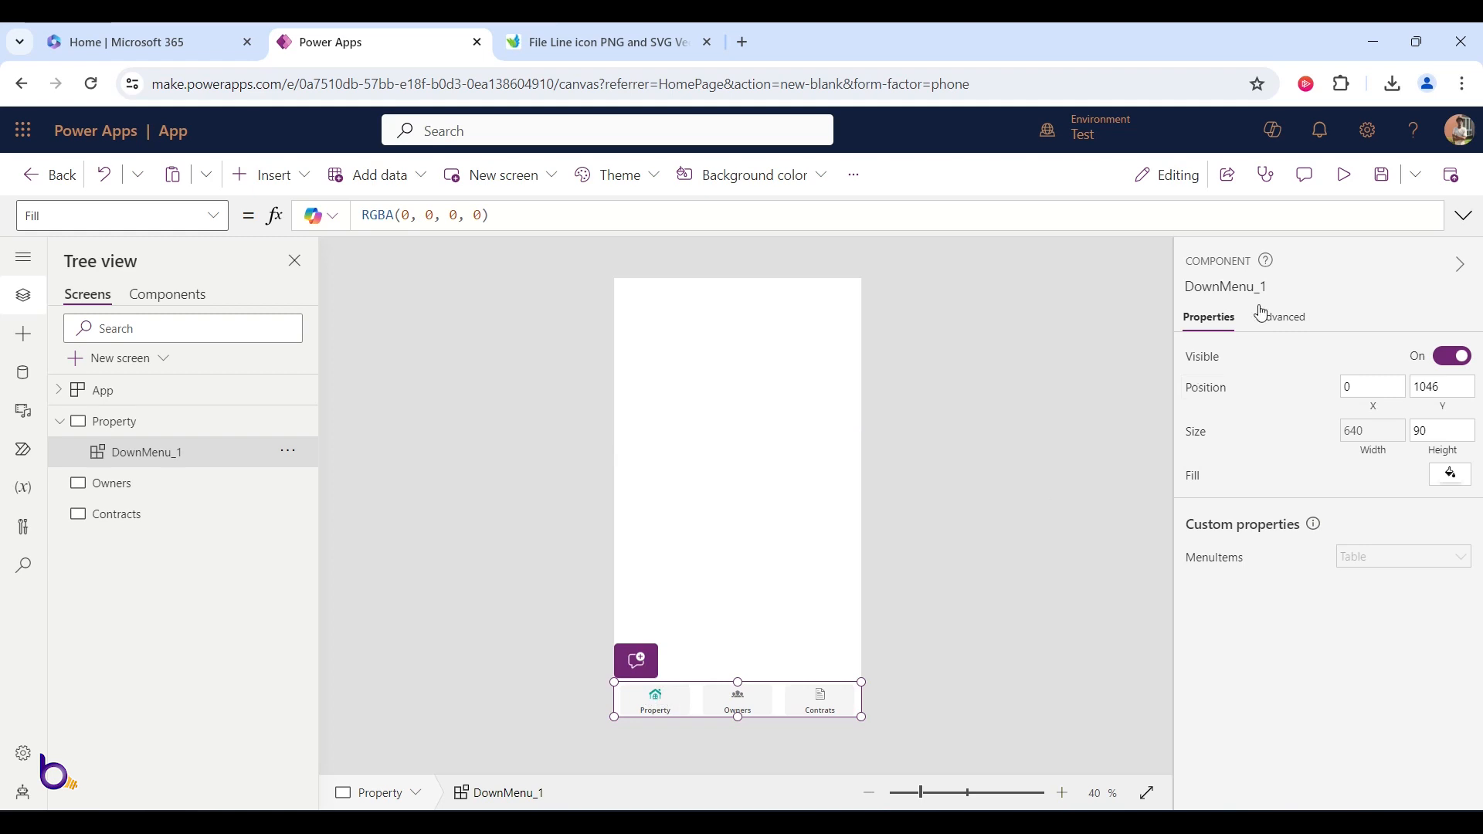
- Preview the Property screen with its menu, close the preview and dismiss the testing tip so it is not shown again
left_click(1344, 175)
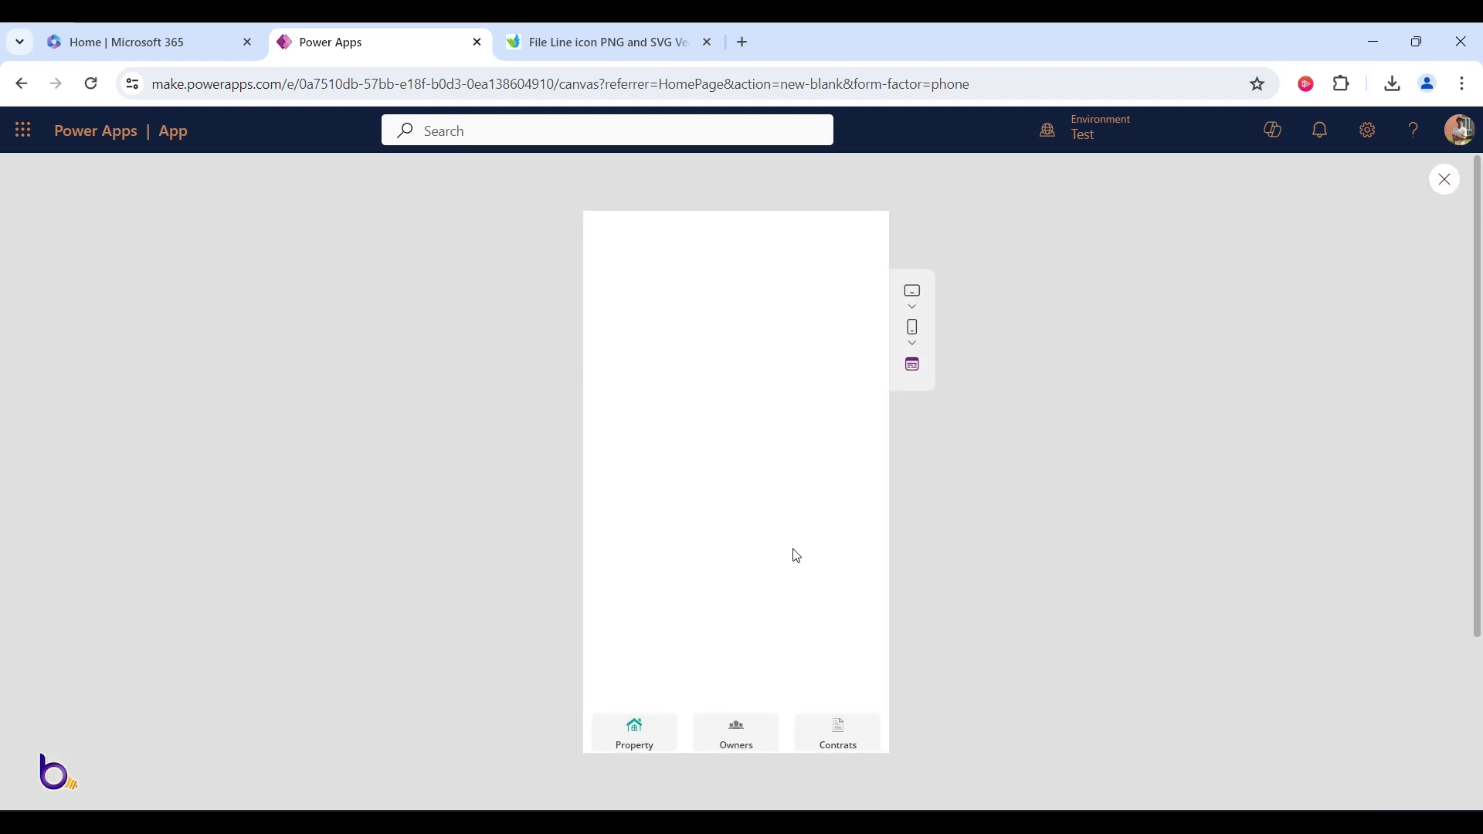
key("Escape")
left_click(641, 553)
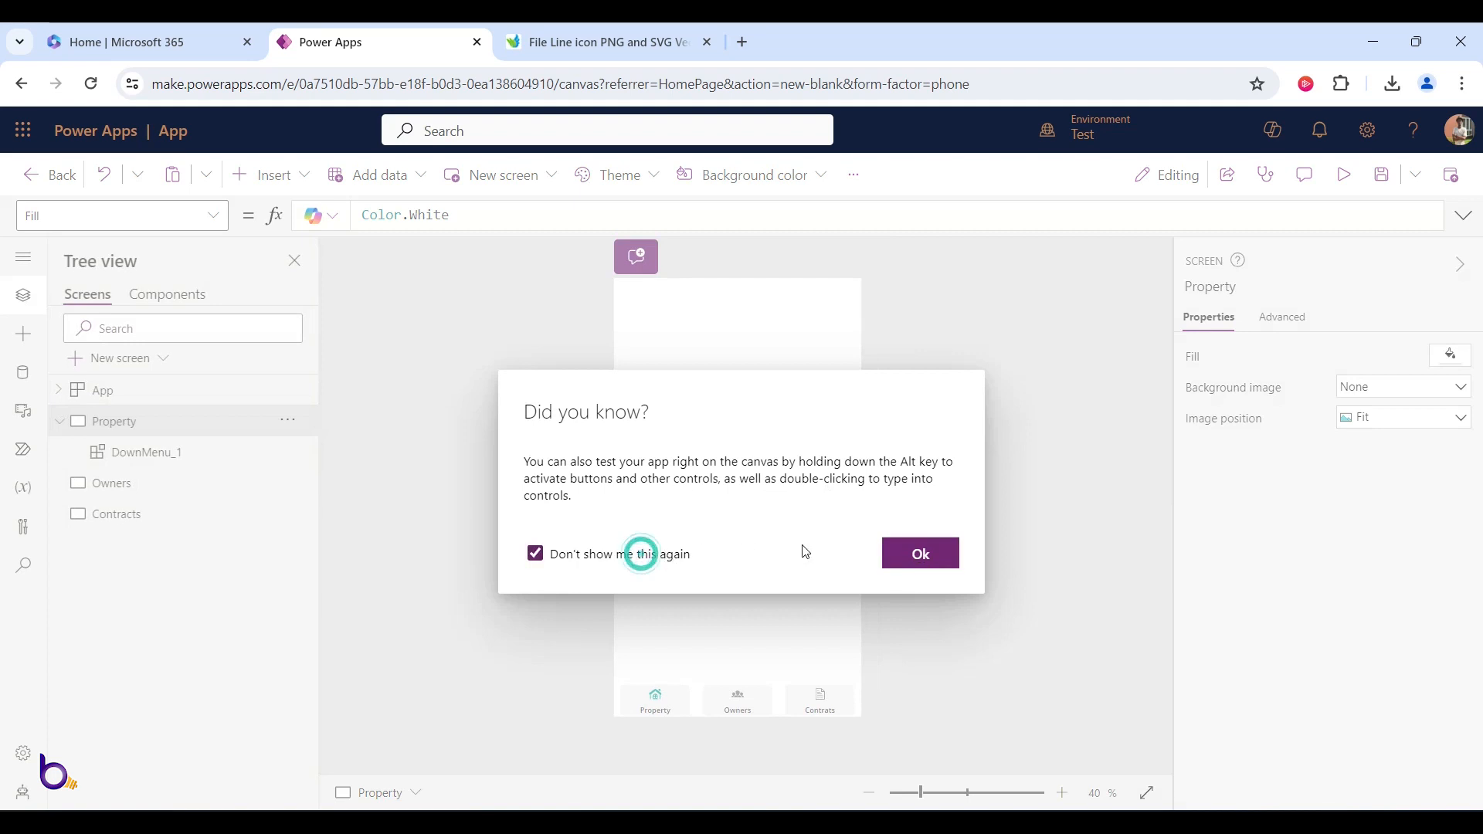
left_click(890, 548)
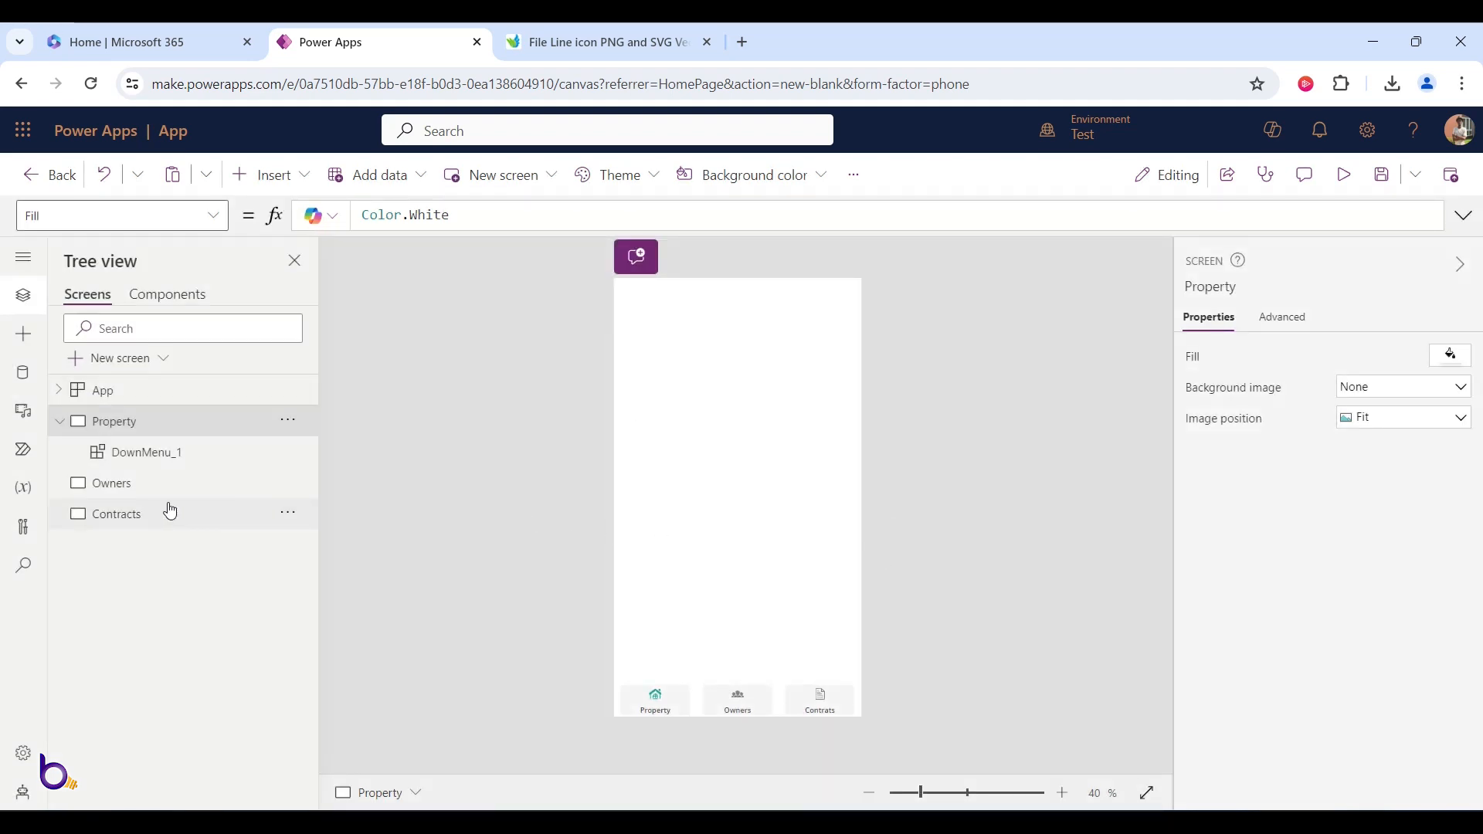
- Insert the DownMenu component on the Owners screen and move it to the screen's bottom edge, at Y 1046
left_click(126, 487)
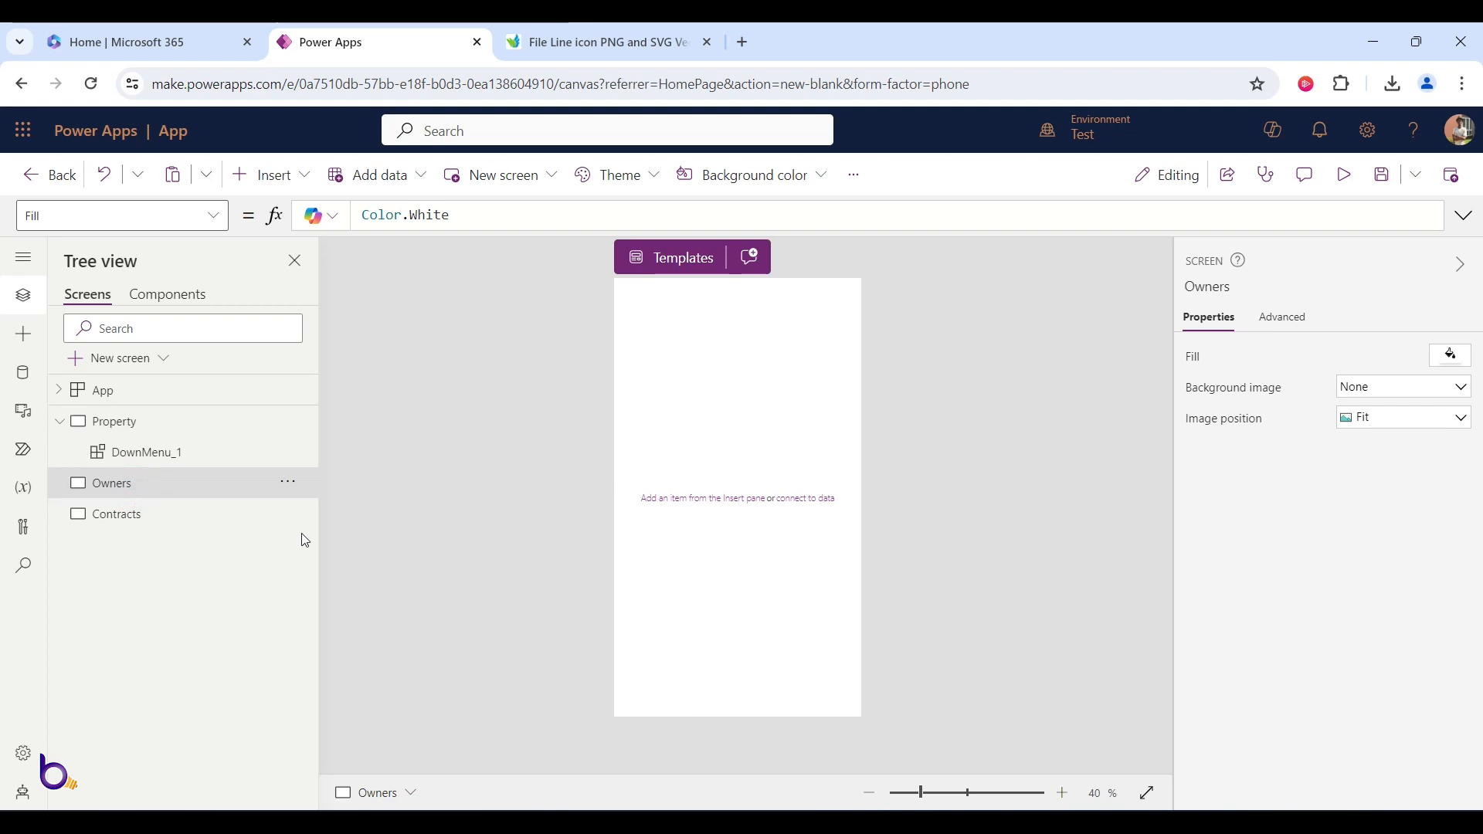
left_click(130, 421)
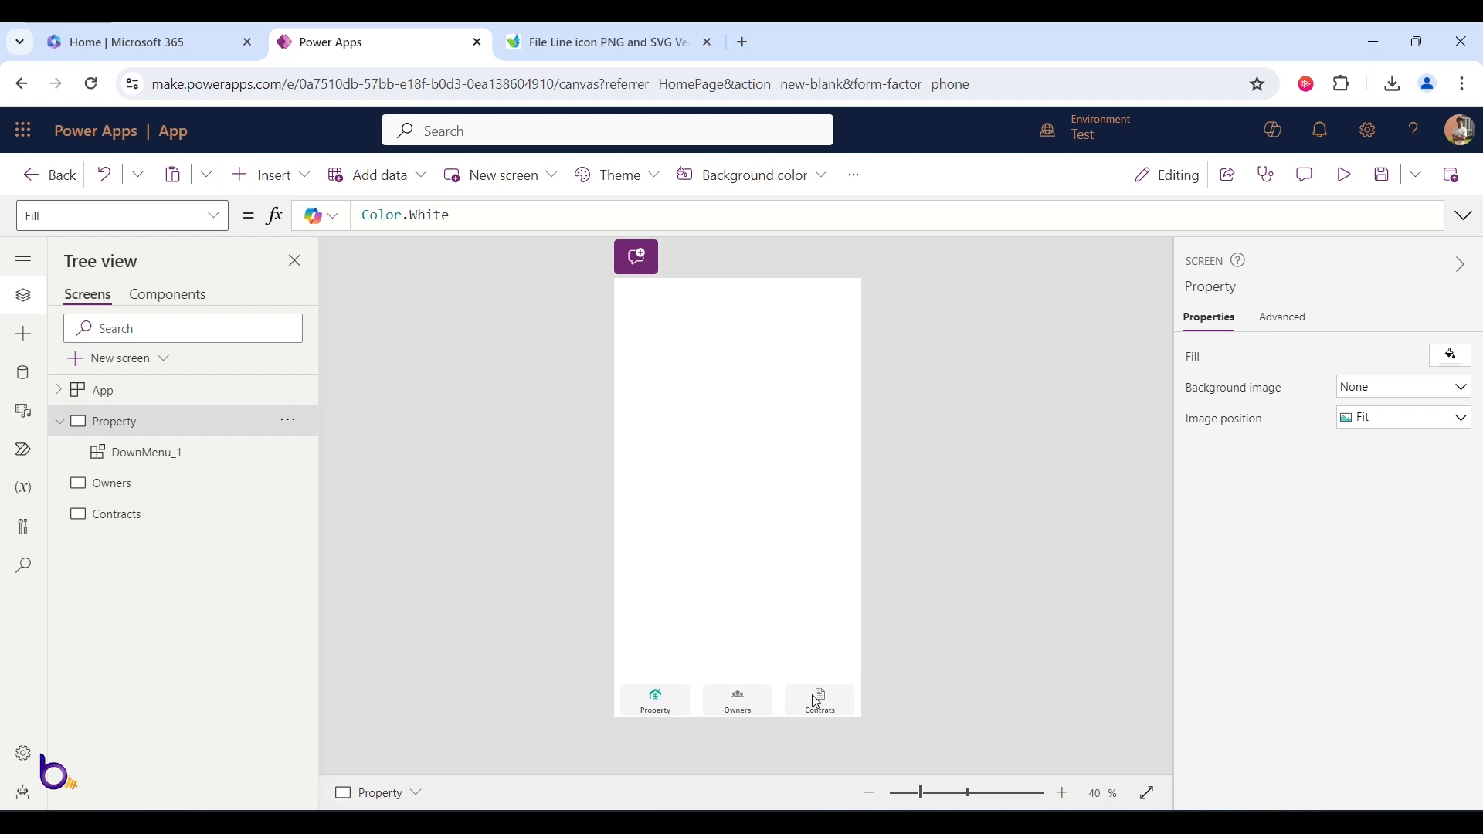
left_click(166, 513)
left_click(165, 480)
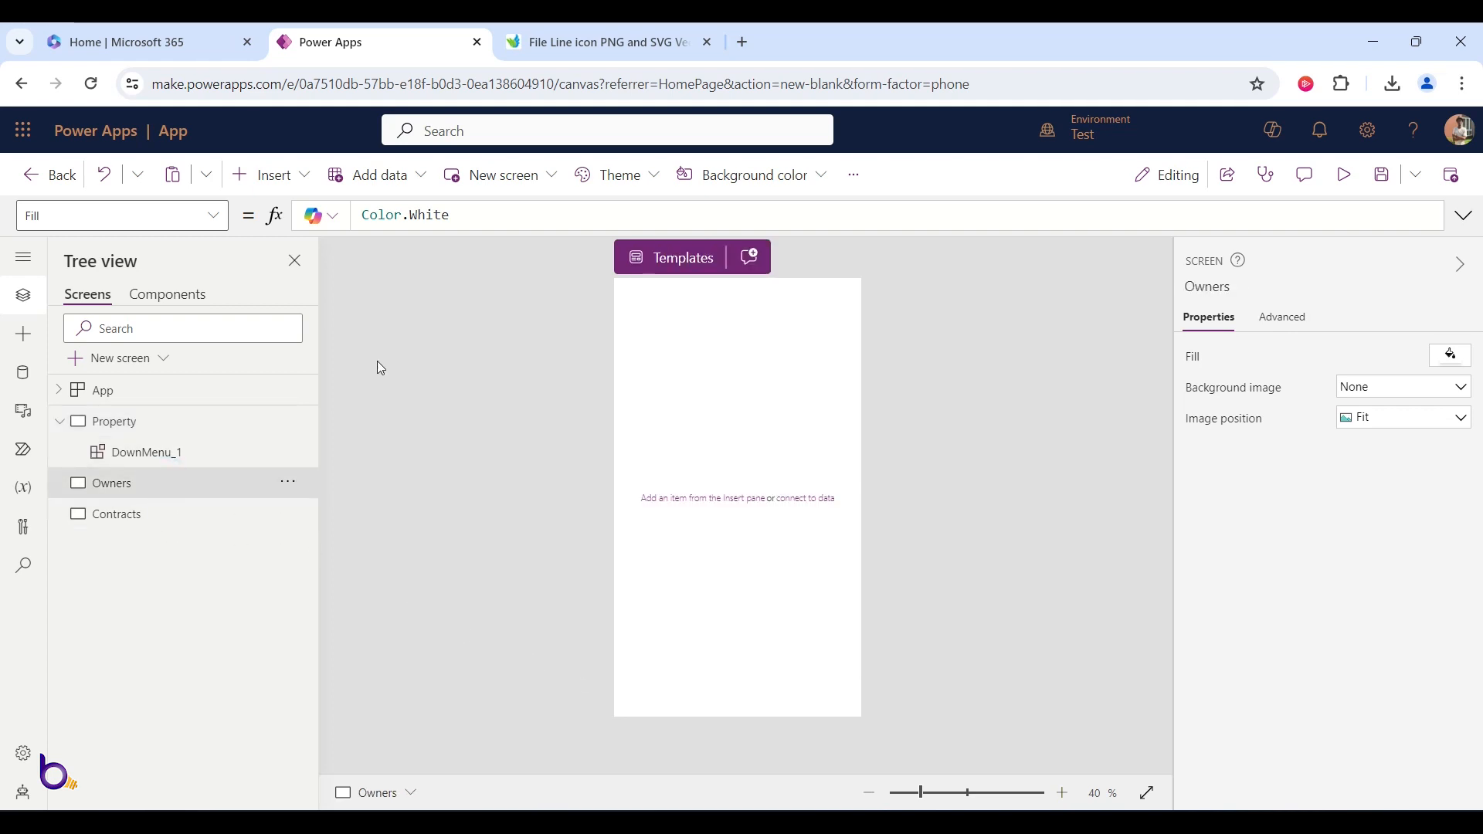
left_click(309, 178)
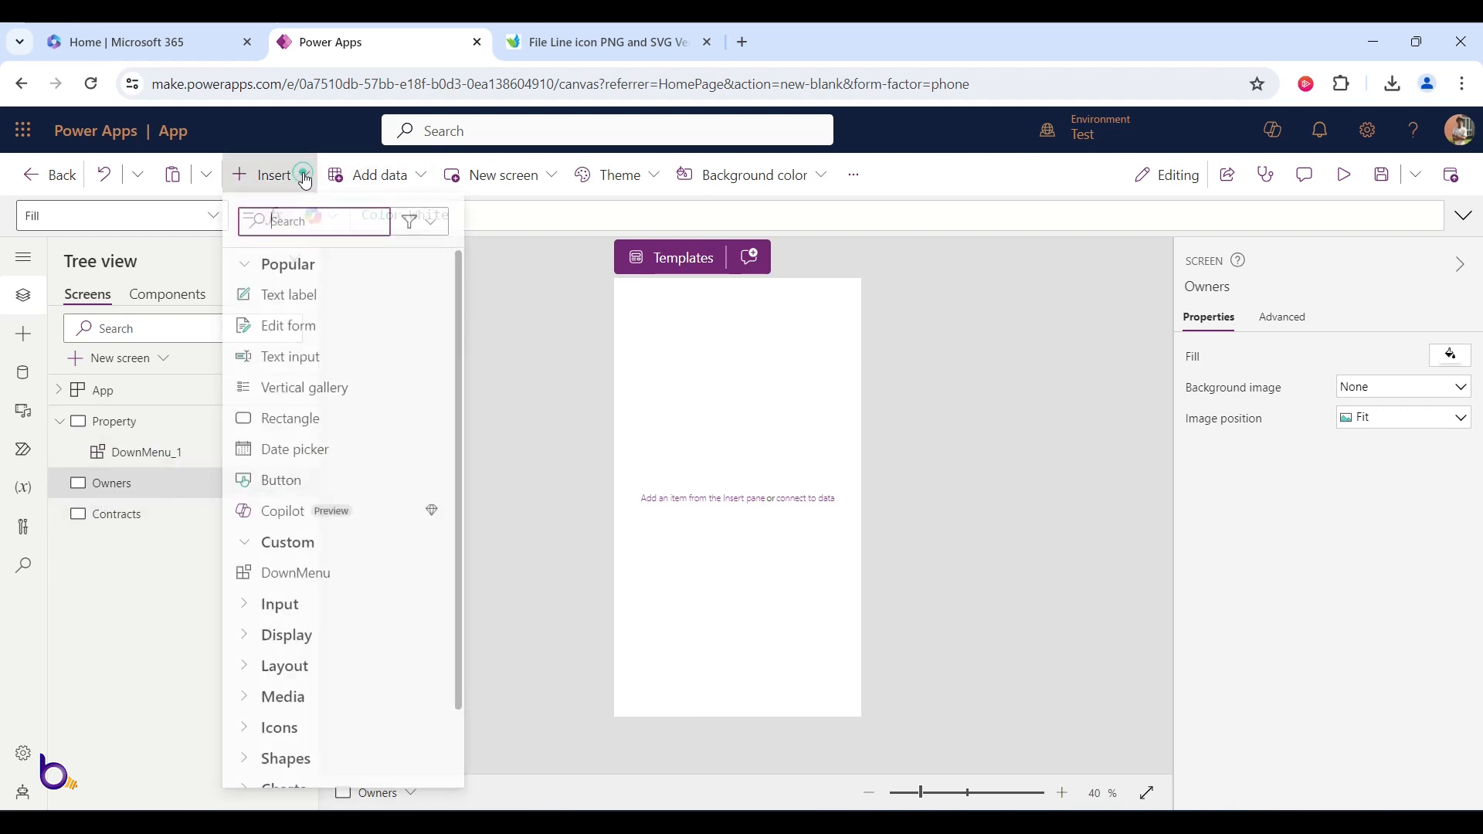
left_click(308, 583)
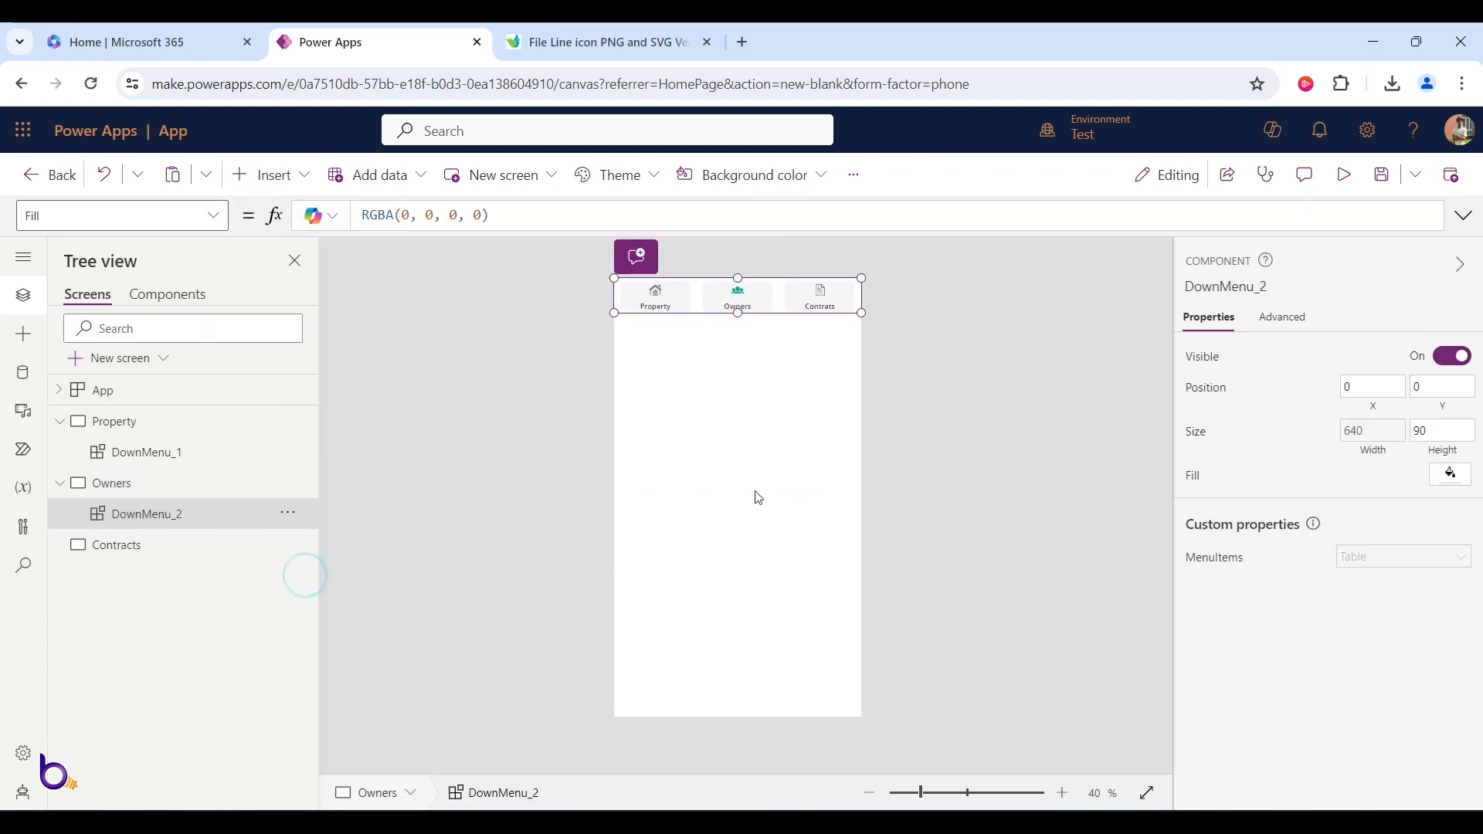
left_click_drag(750, 280, 749, 732)
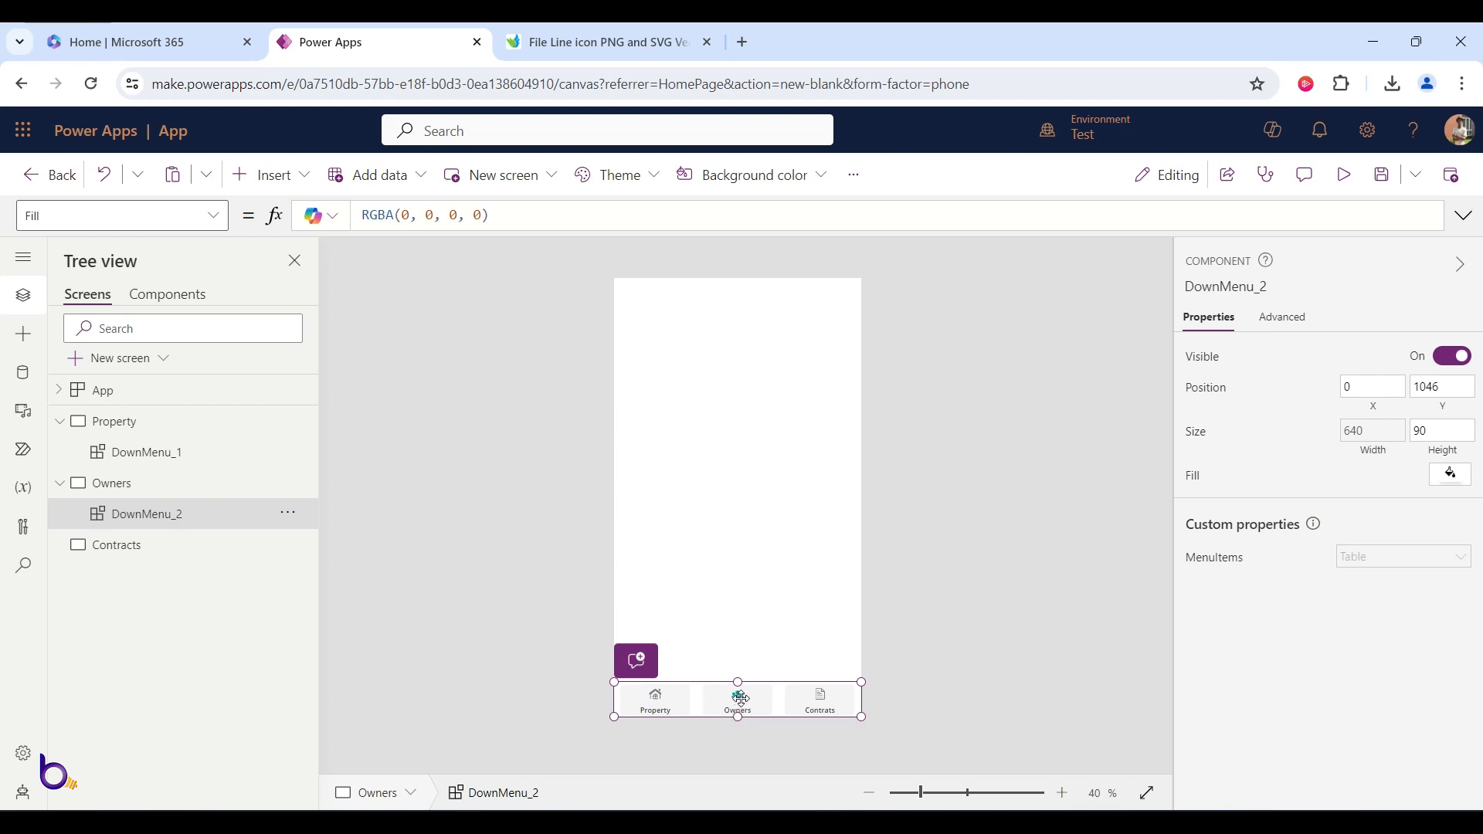
- Insert the DownMenu component on the Contracts screen and place it at the screen's bottom edge, at Y 1046
left_click(183, 426)
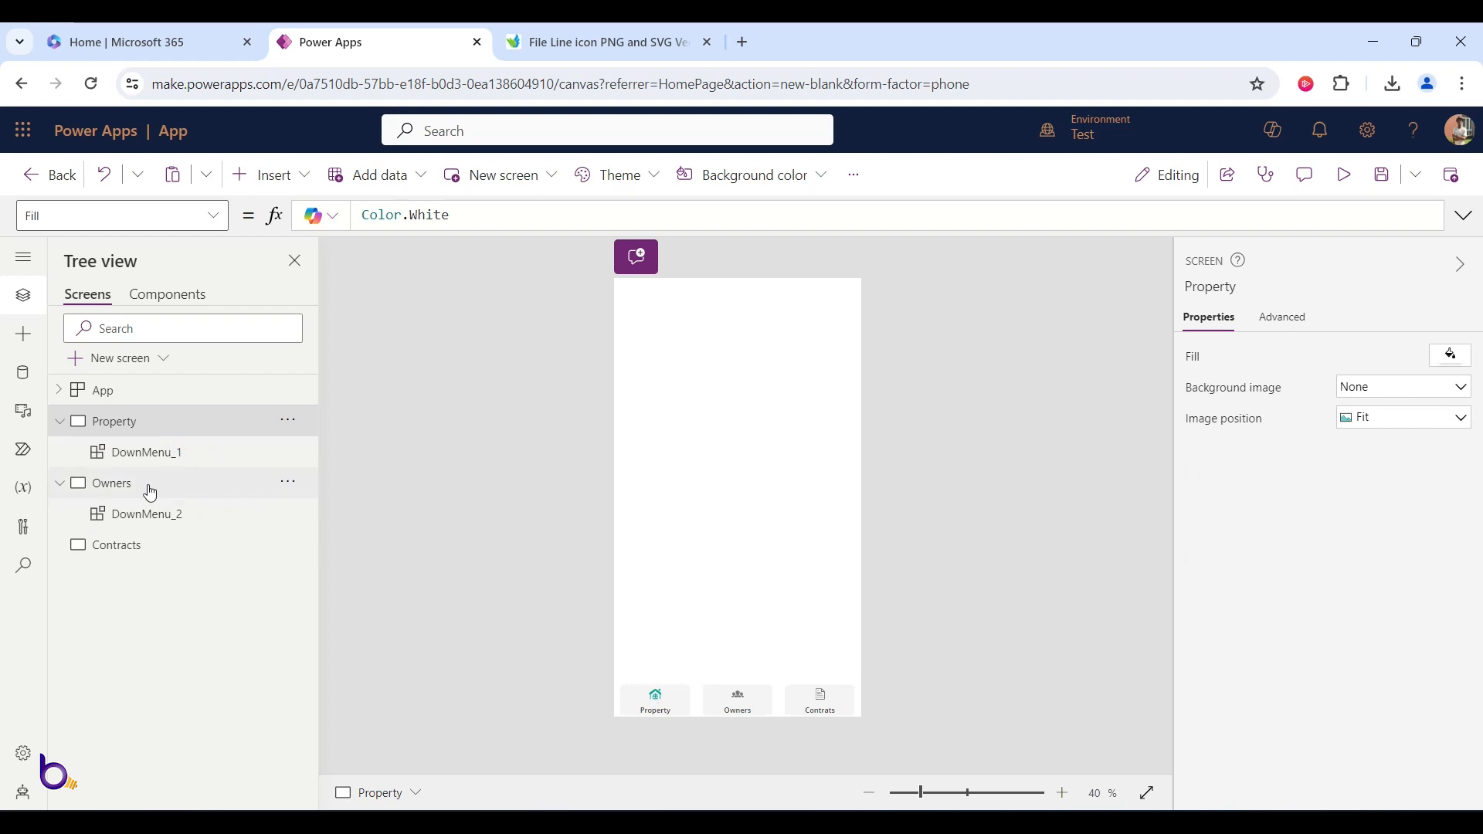
left_click(150, 545)
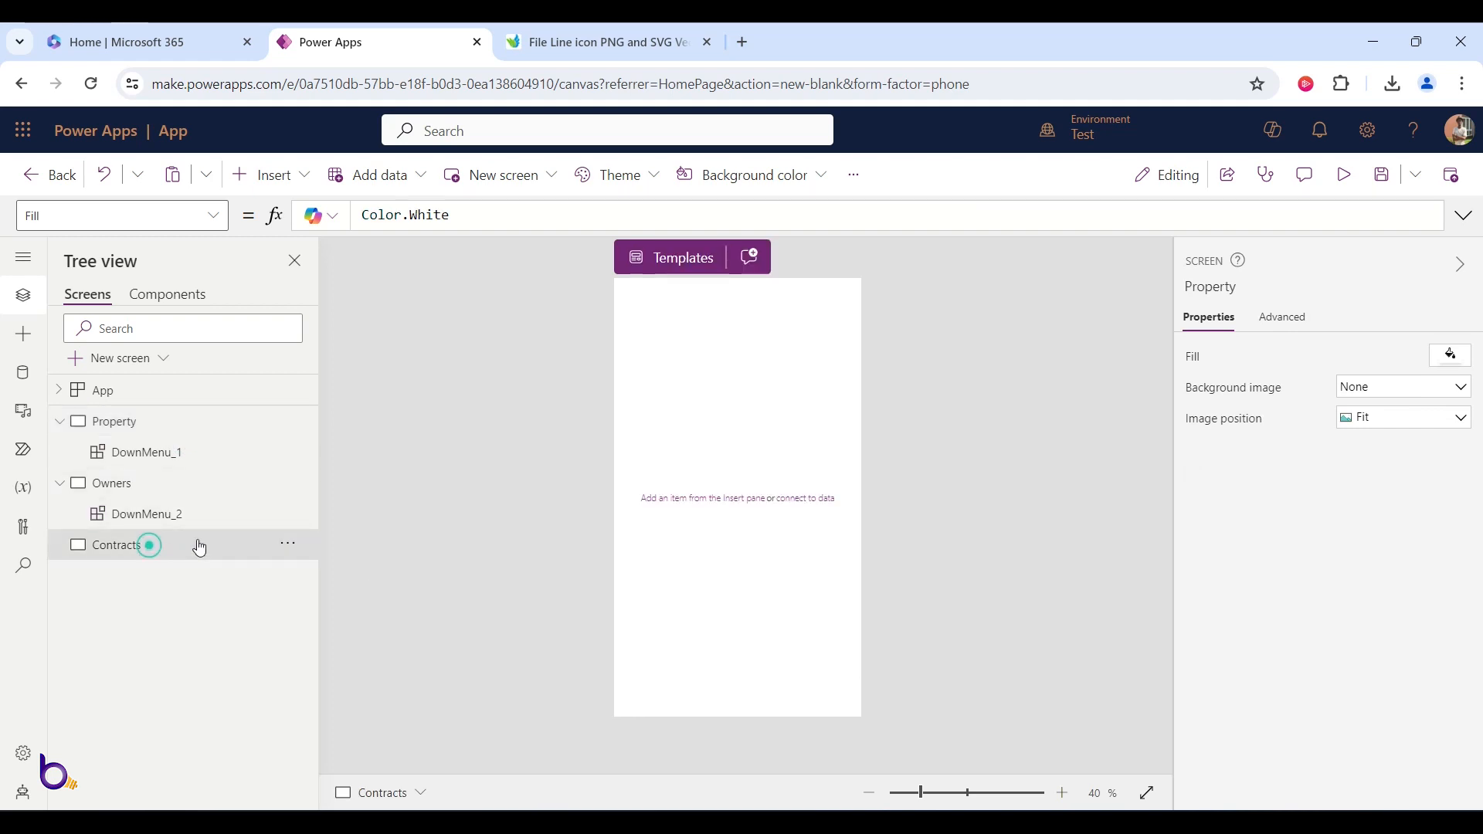
left_click(275, 190)
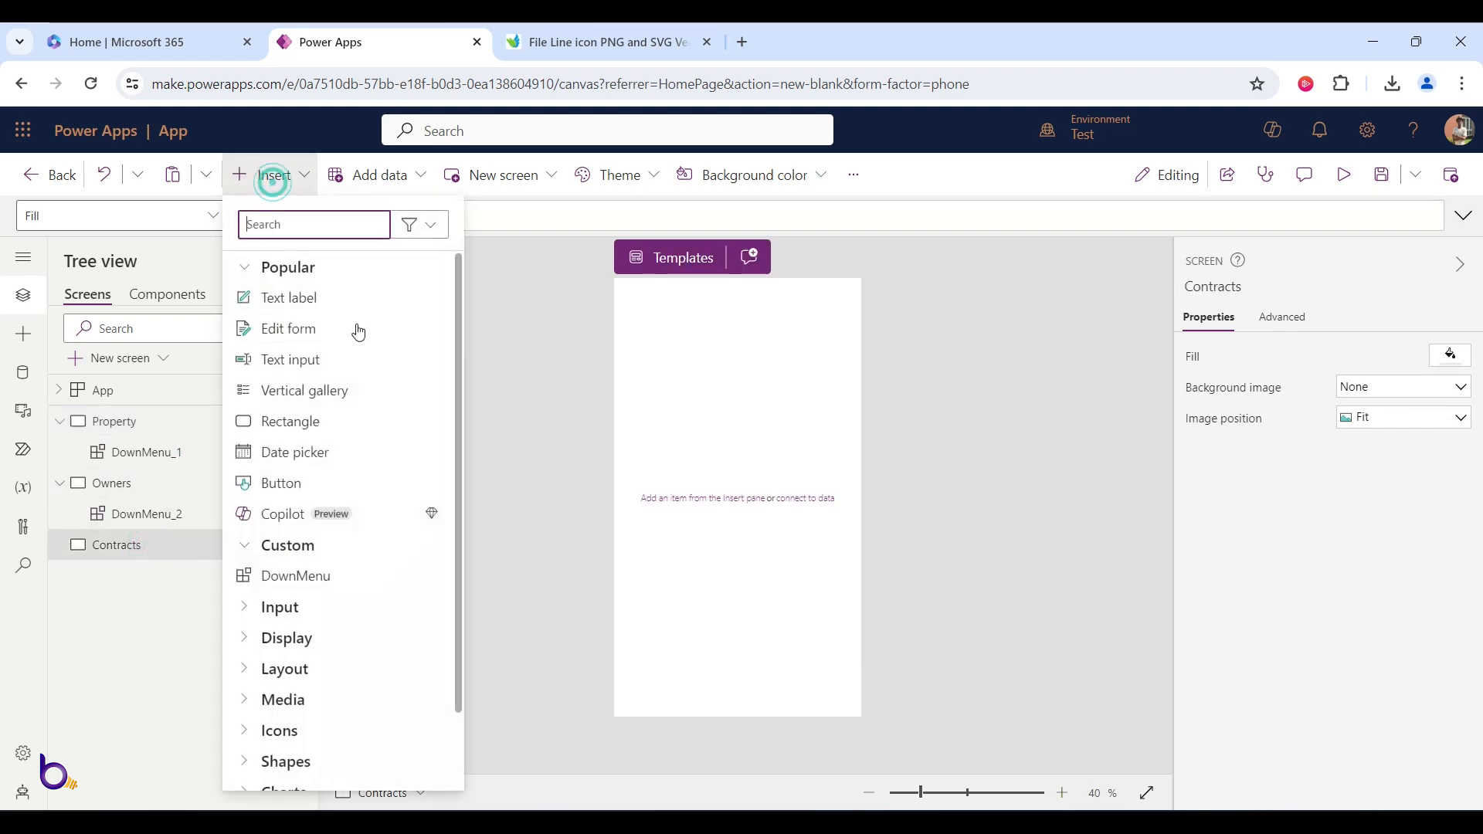
left_click(330, 576)
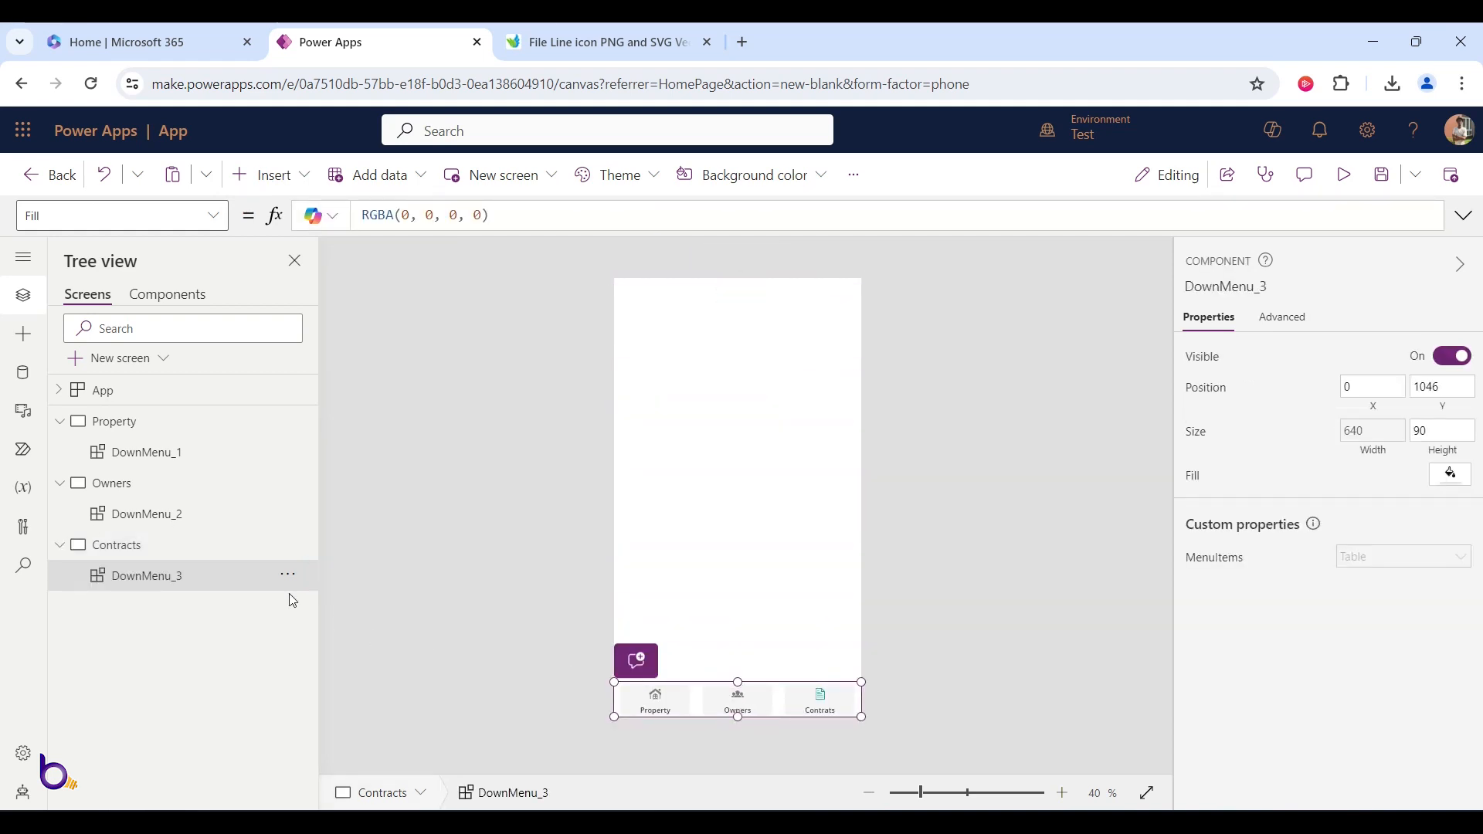
- Add a text label to the Property screen, placed at position 0, 0 and widened to the full 640 screen width
left_click(142, 431)
left_click(146, 484)
left_click(149, 547)
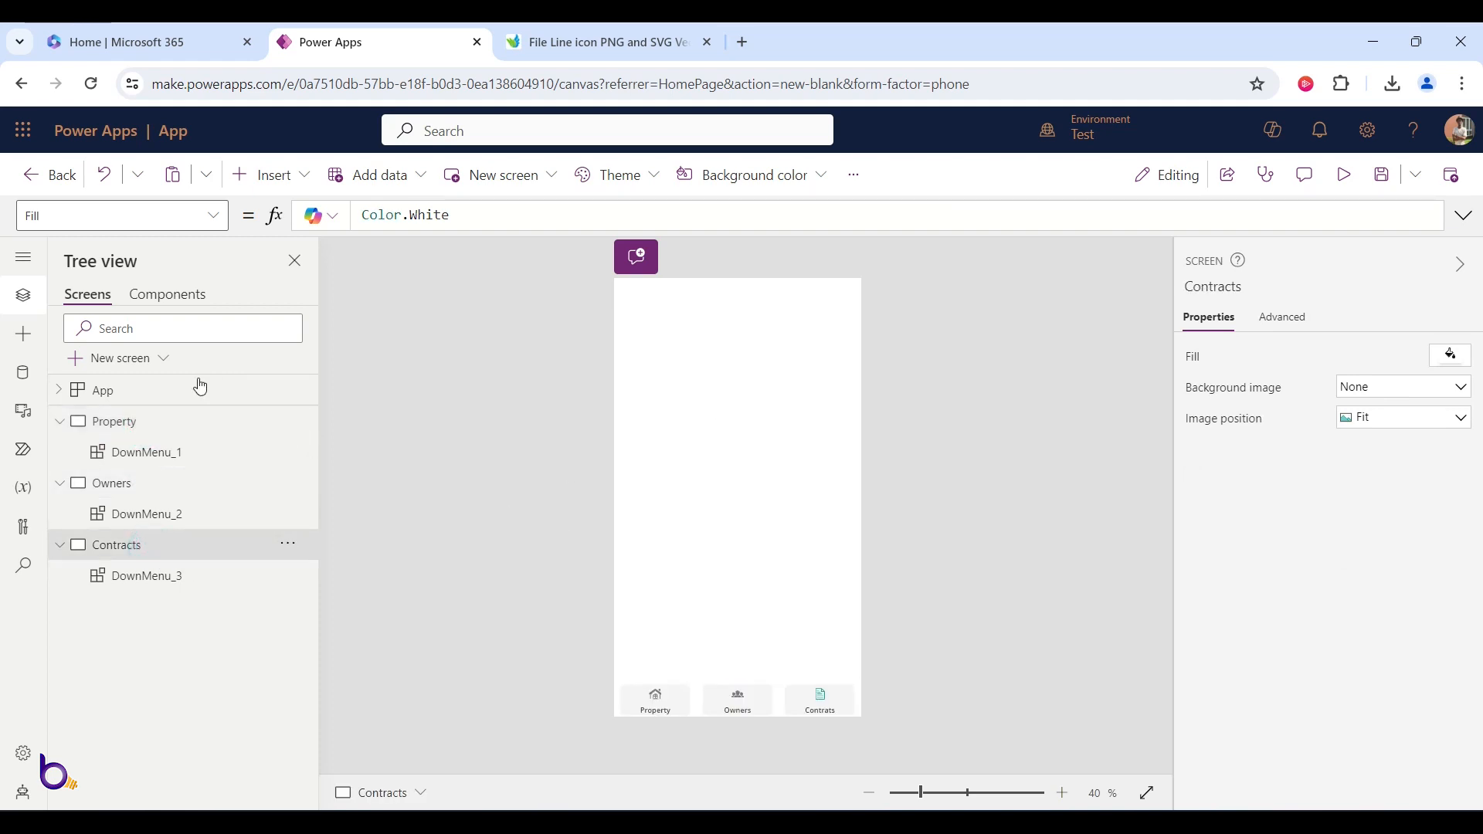
left_click(159, 421)
left_click(267, 176)
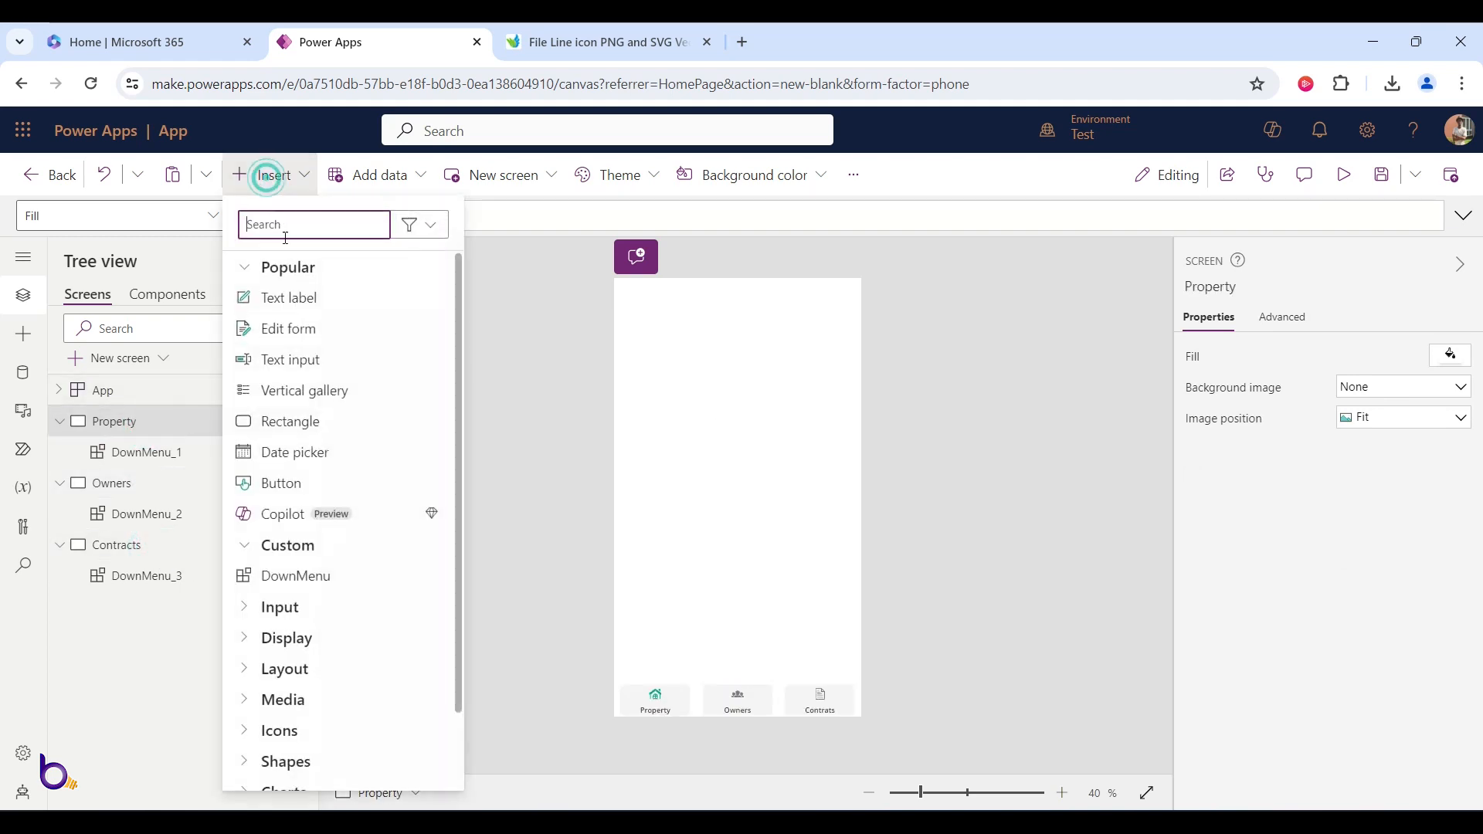
left_click(290, 298)
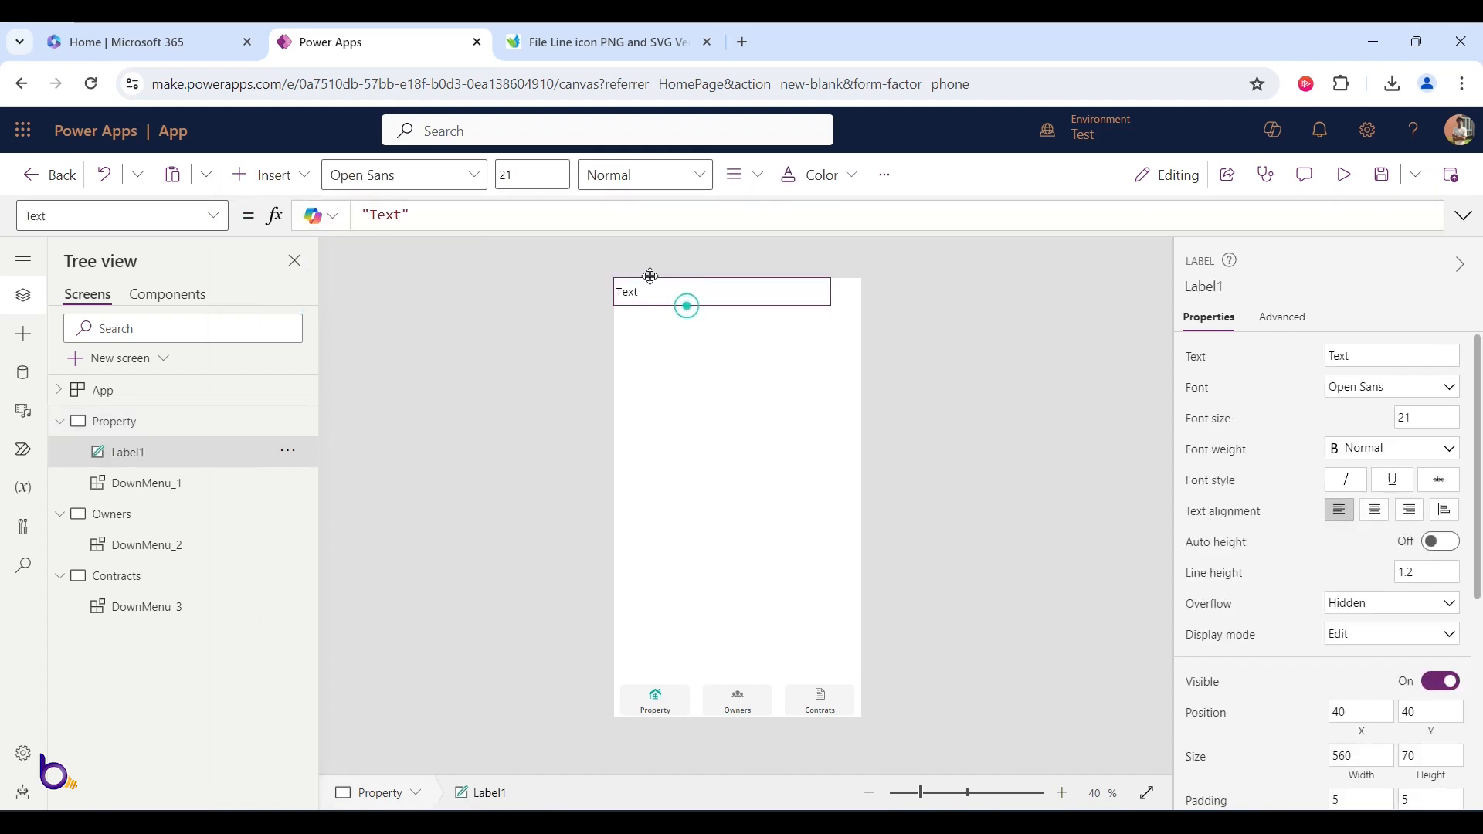
left_click_drag(650, 276, 650, 276)
left_click_drag(828, 305, 887, 307)
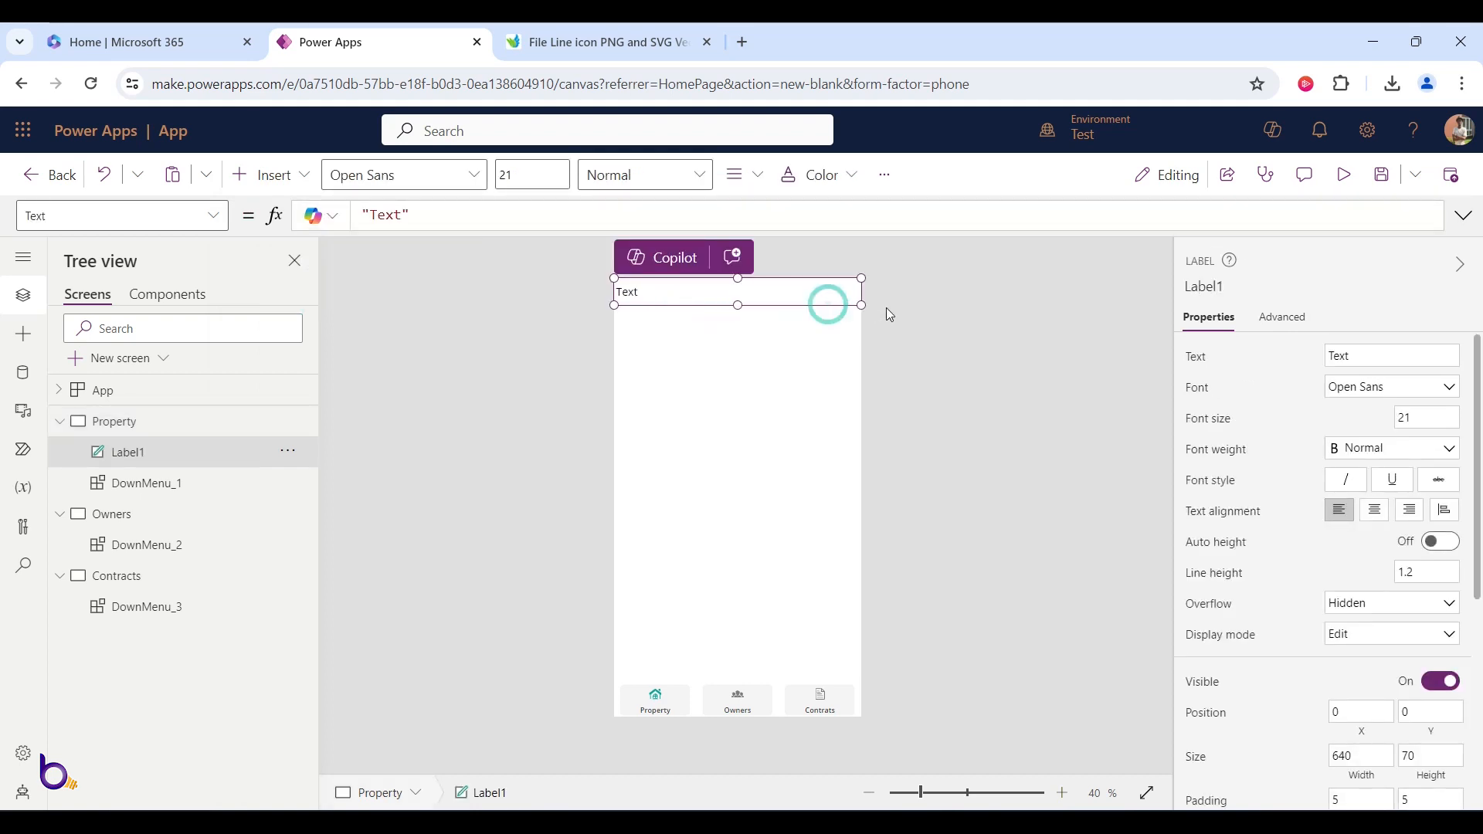
- Center the text of the Property screen's label and set its font weight to Semibold
left_click(1375, 510)
left_click(1392, 459)
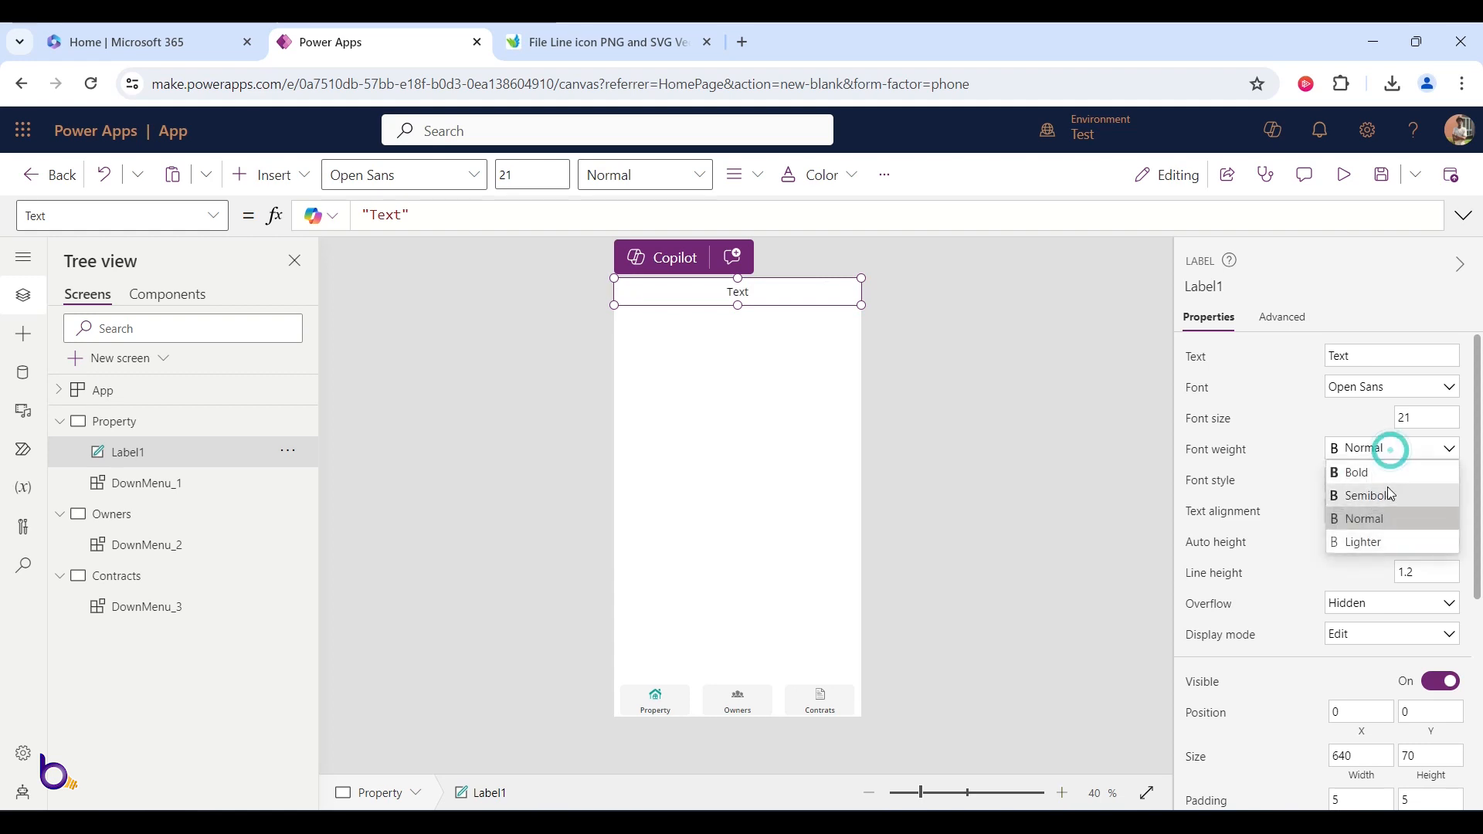
left_click(1385, 492)
- Give the Property screen's label a dark blue fill from the standard colors and white text
scroll(1323, 500, "down", 4)
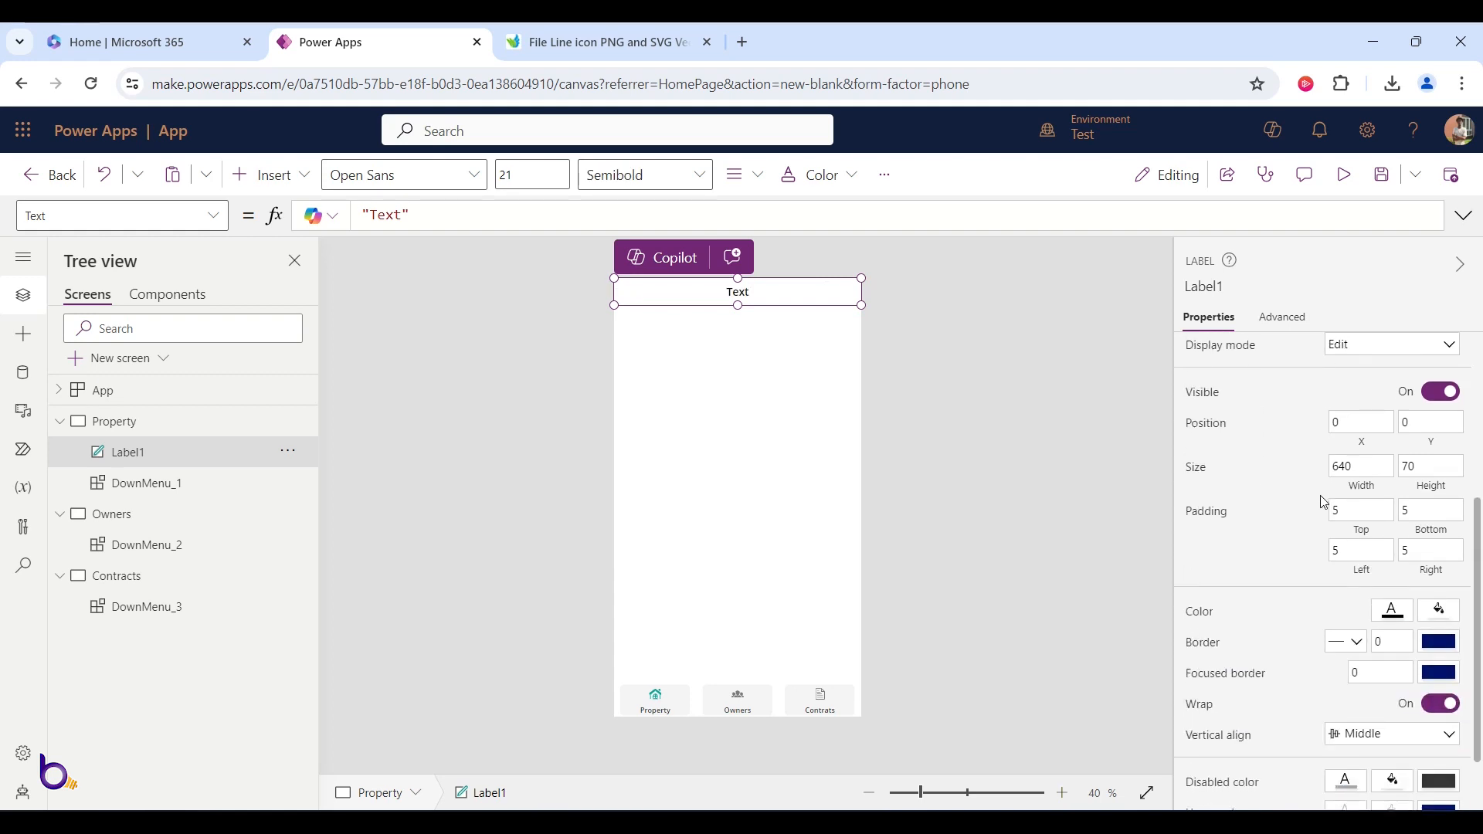
left_click(1439, 613)
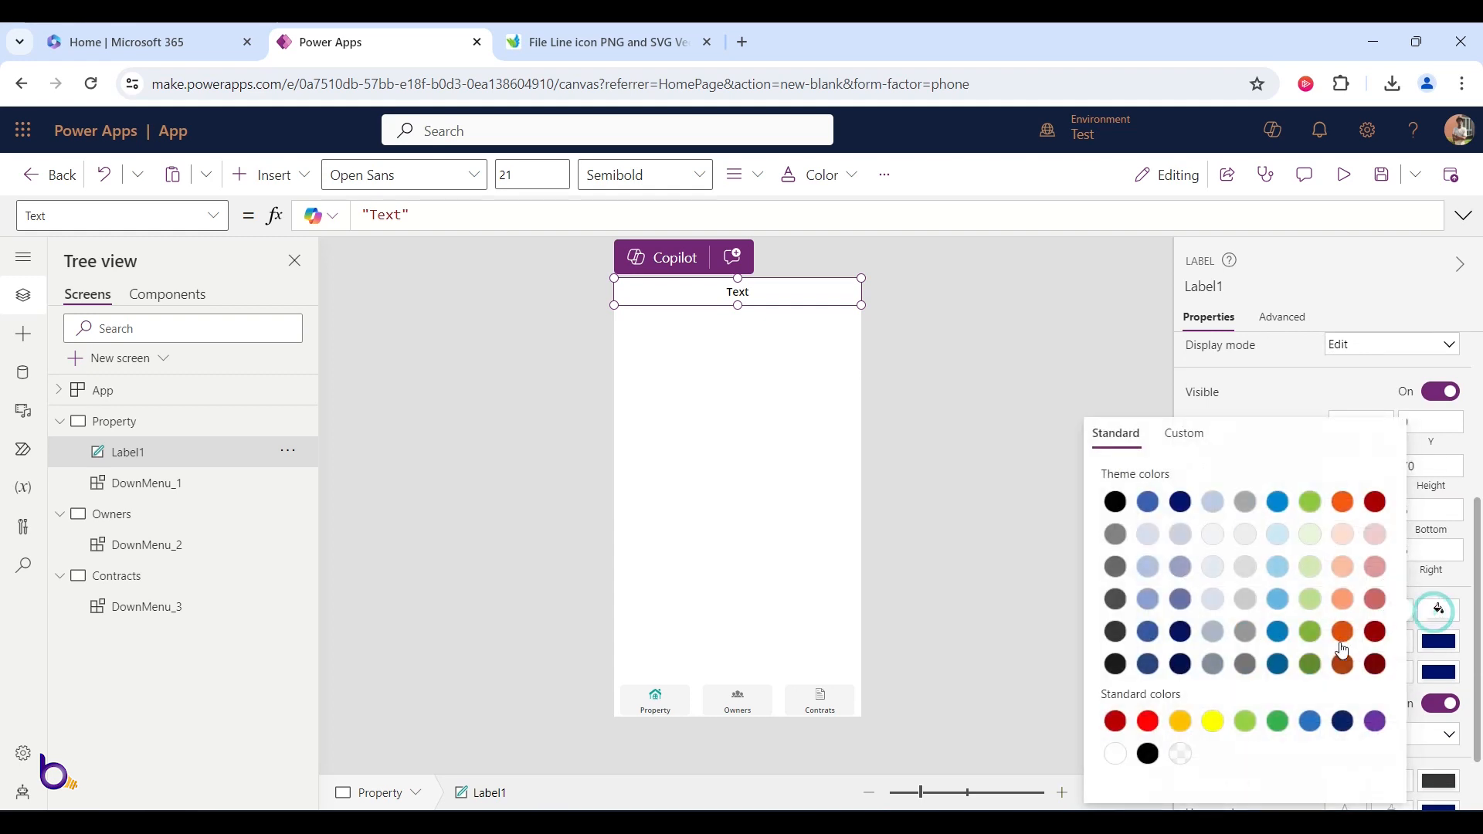
left_click(1343, 720)
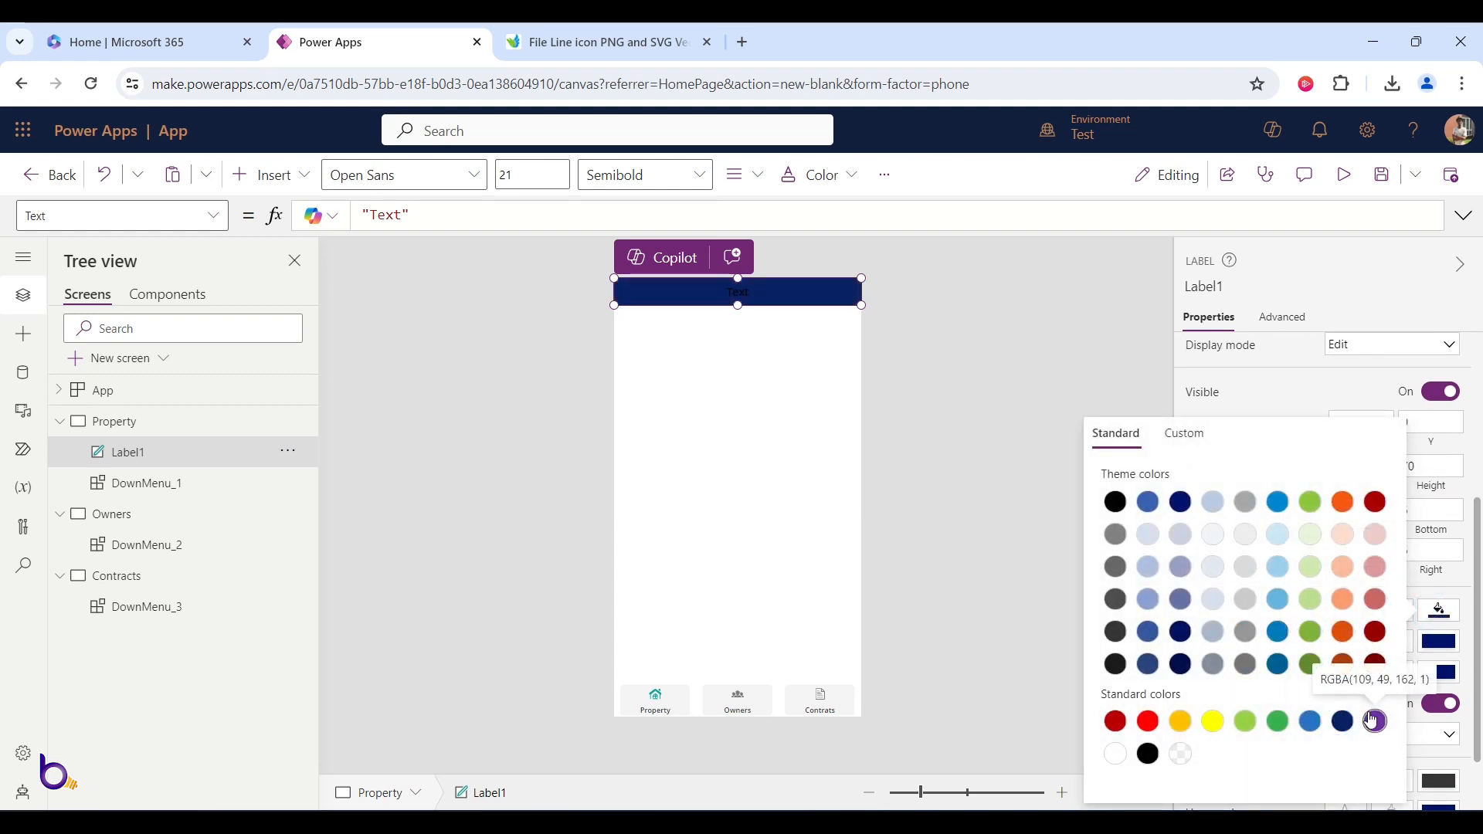
left_click(1442, 618)
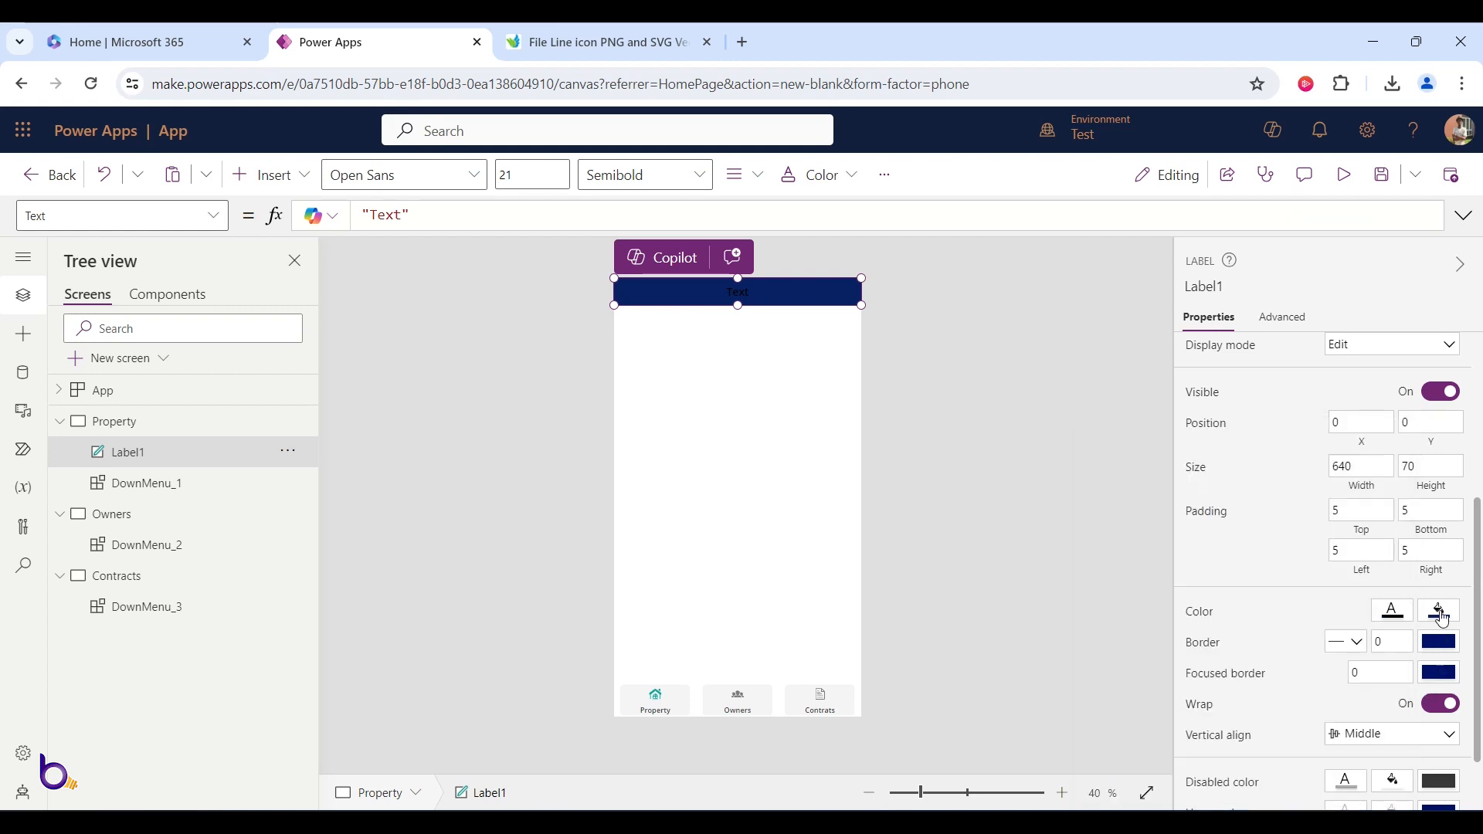
left_click(1397, 621)
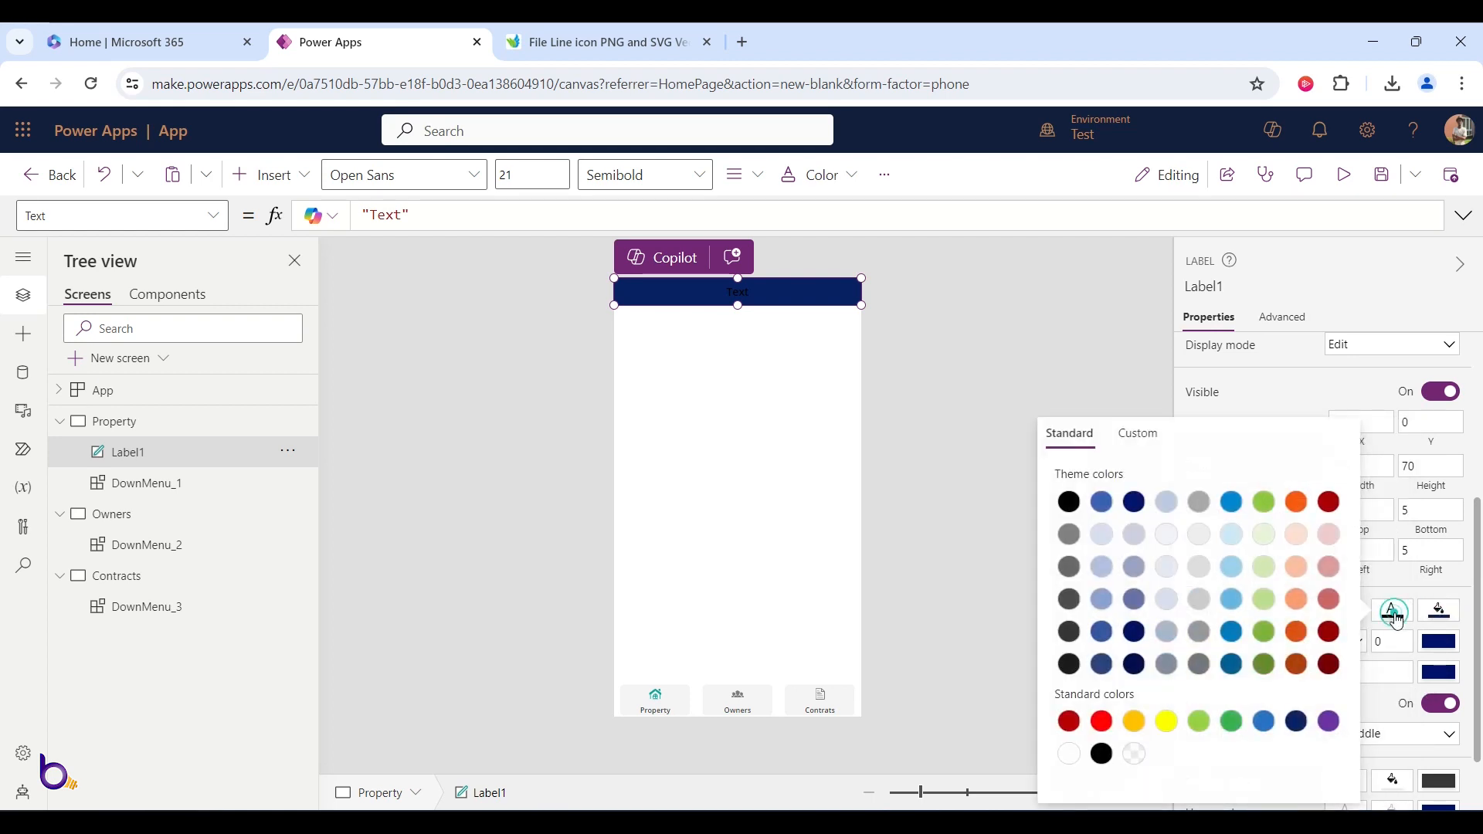
left_click(1071, 760)
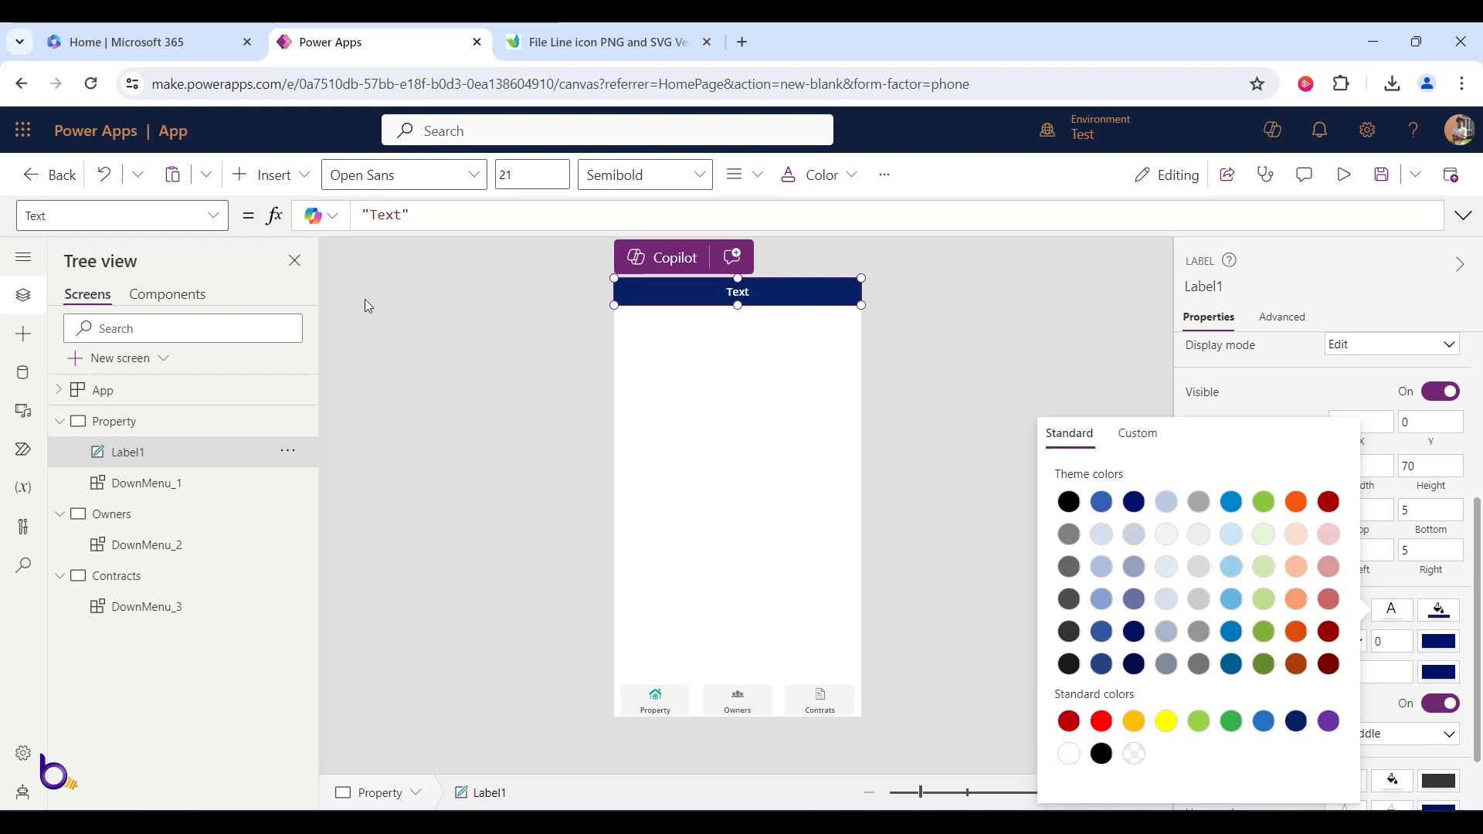
- Set the text of the Property screen's header label to "Property" and select the label for copying
double_click(386, 216)
type("Property")
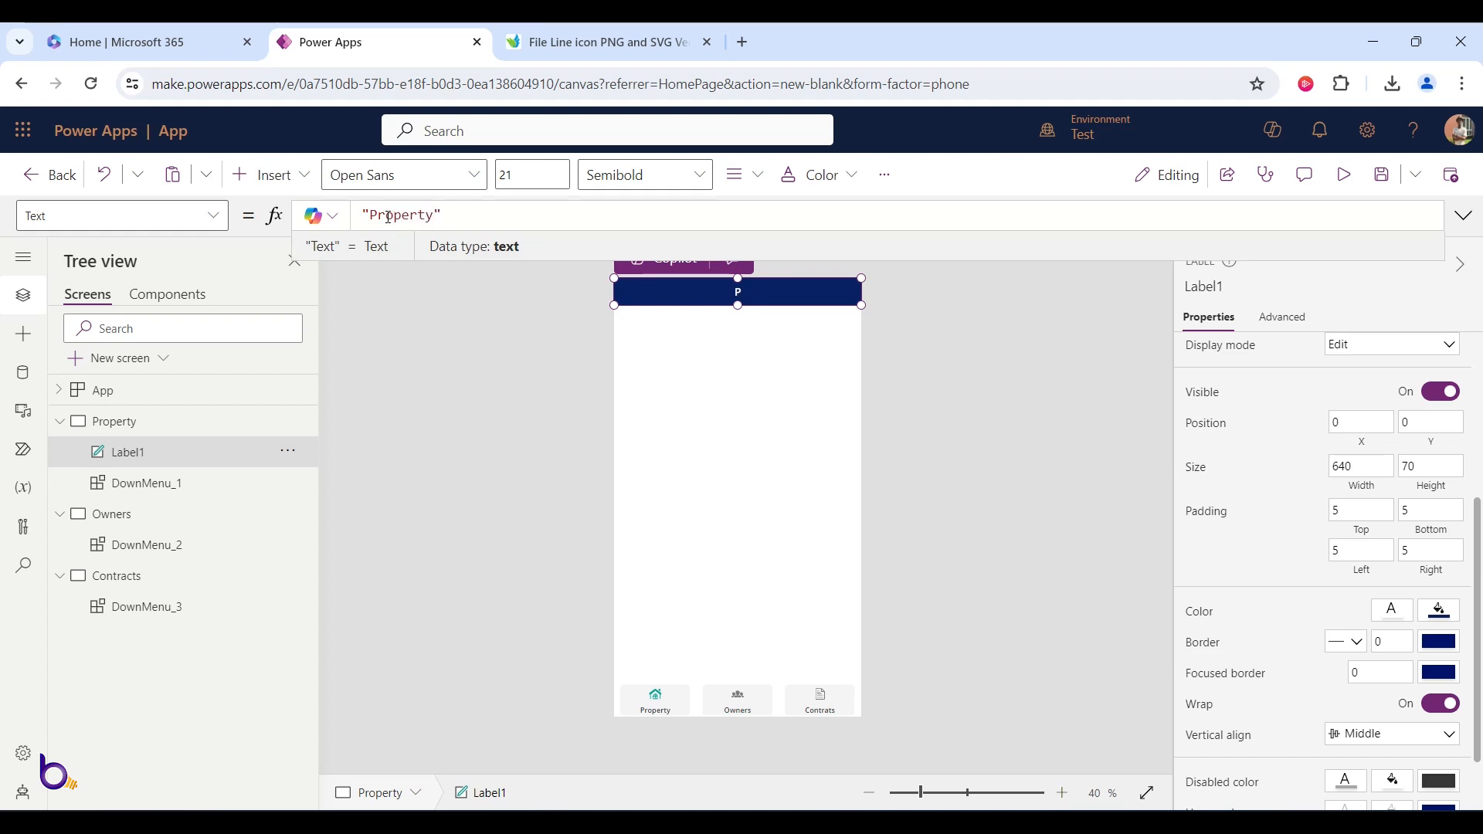
left_click(672, 291)
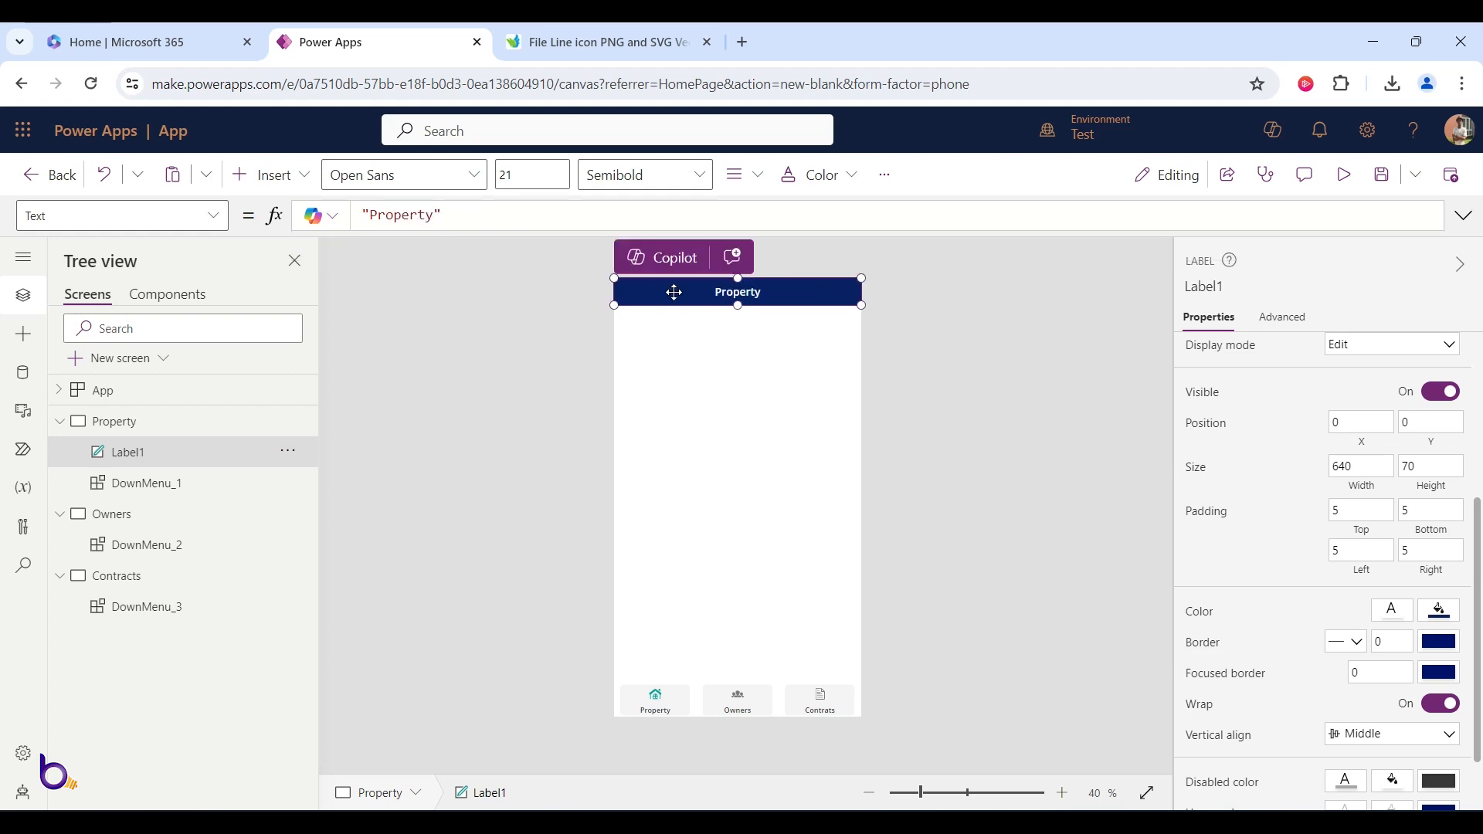
- Paste a copy of the header label at the top edge of the Owners screen and set its text to "Owners"
left_click(162, 512)
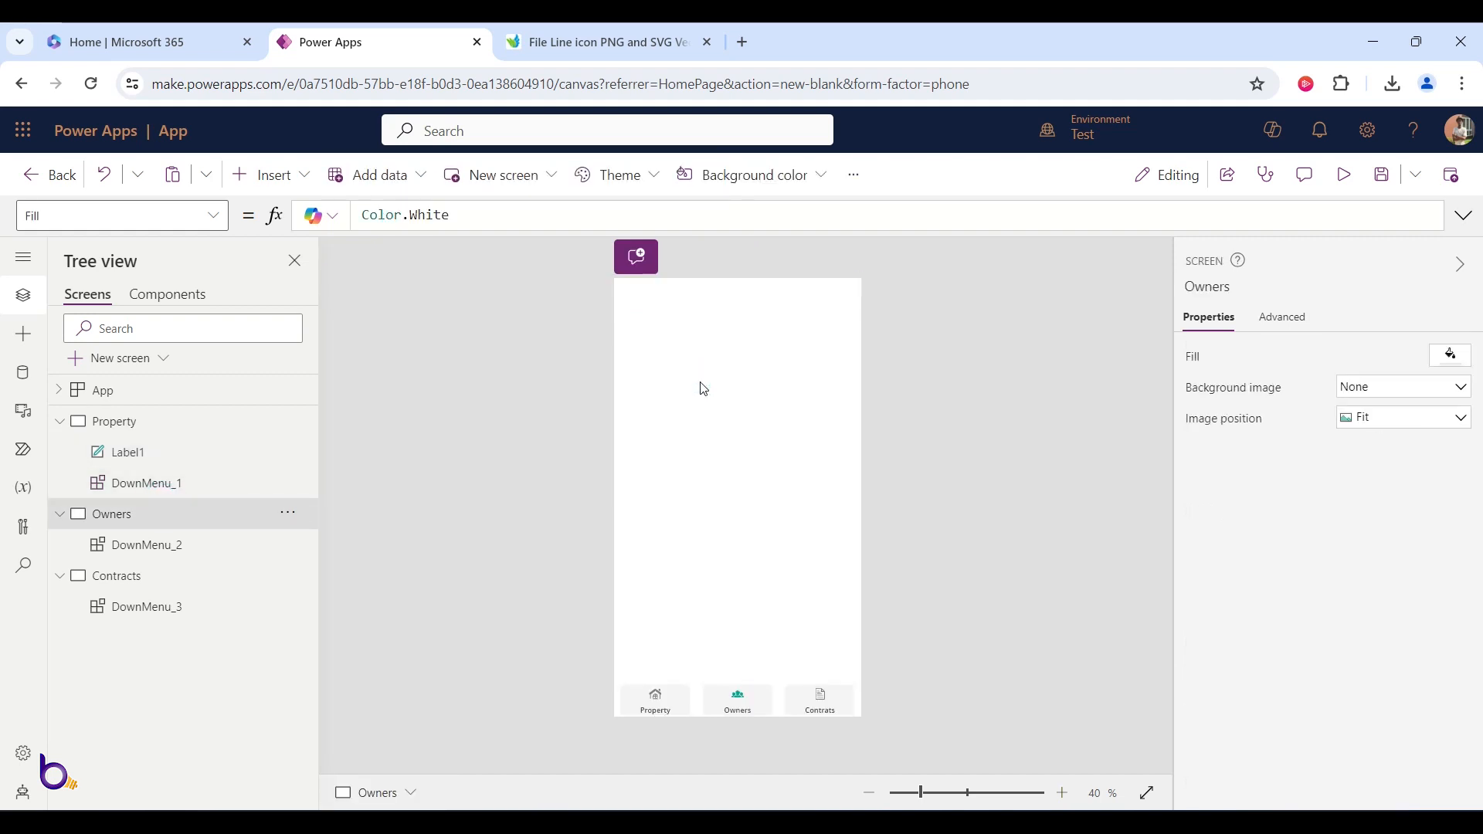
key("ctrl+v")
left_click_drag(724, 282, 723, 274)
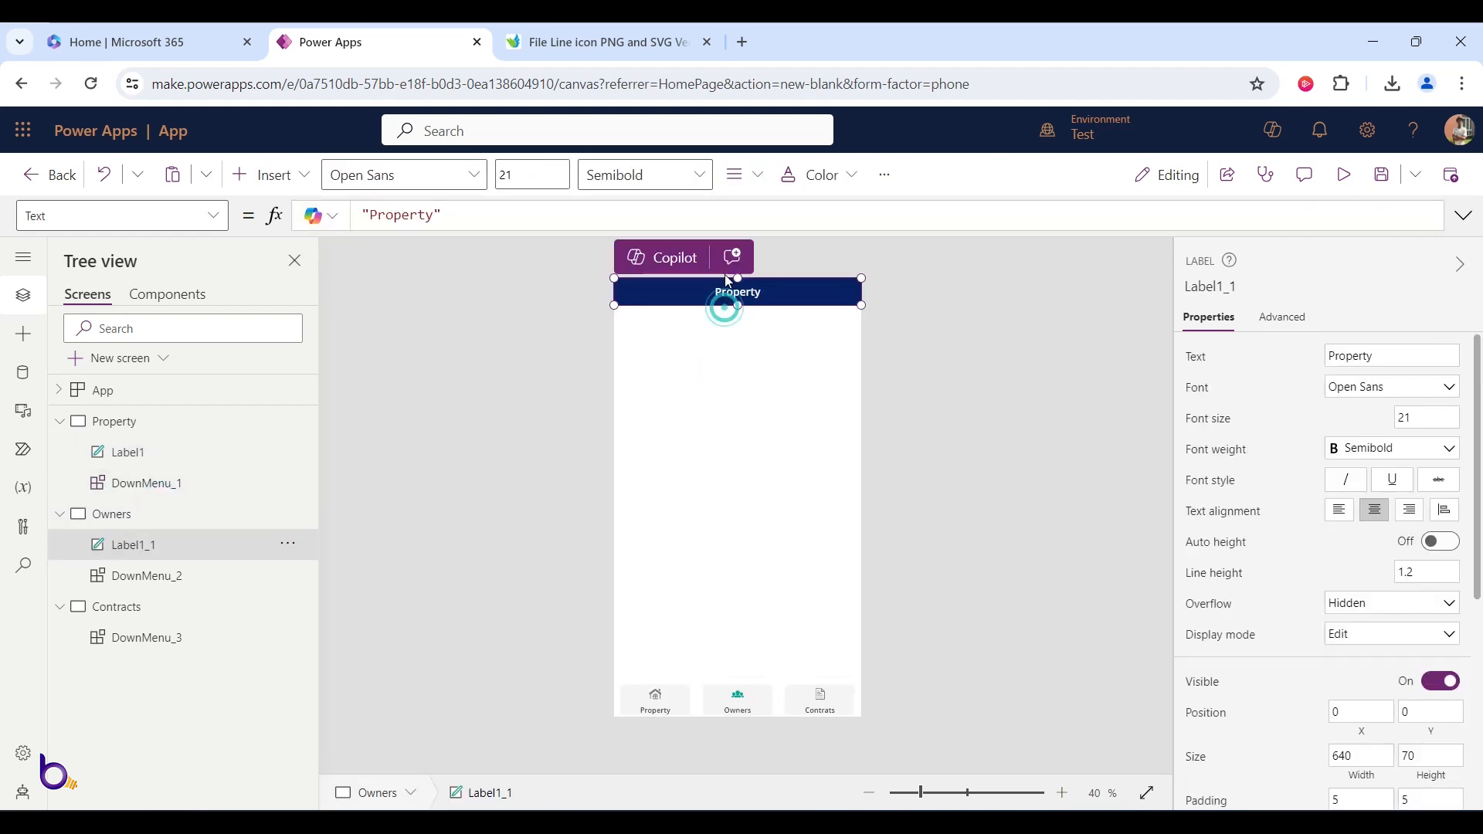
double_click(415, 214)
type("O")
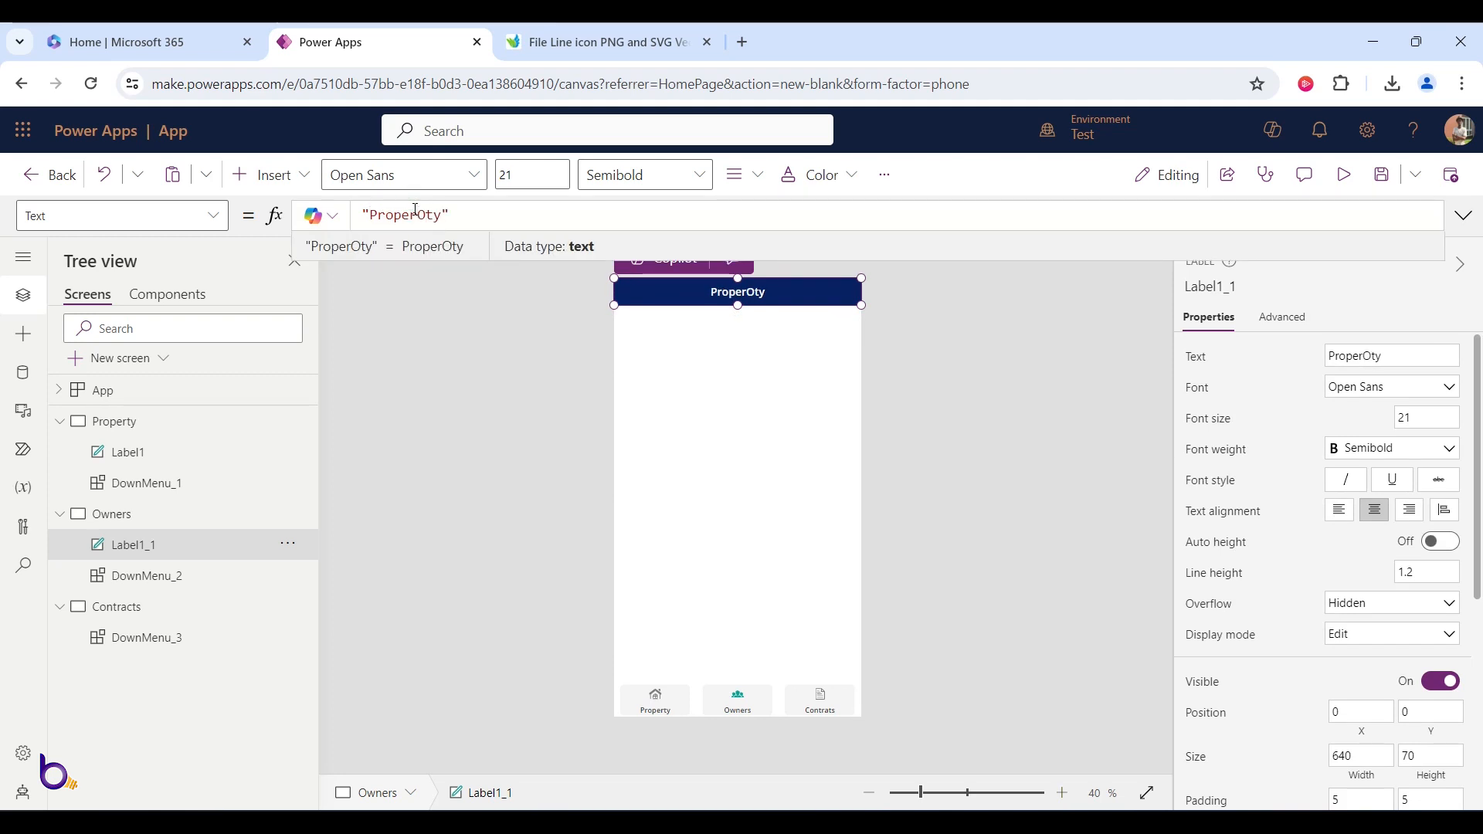
double_click(418, 216)
type("Owners")
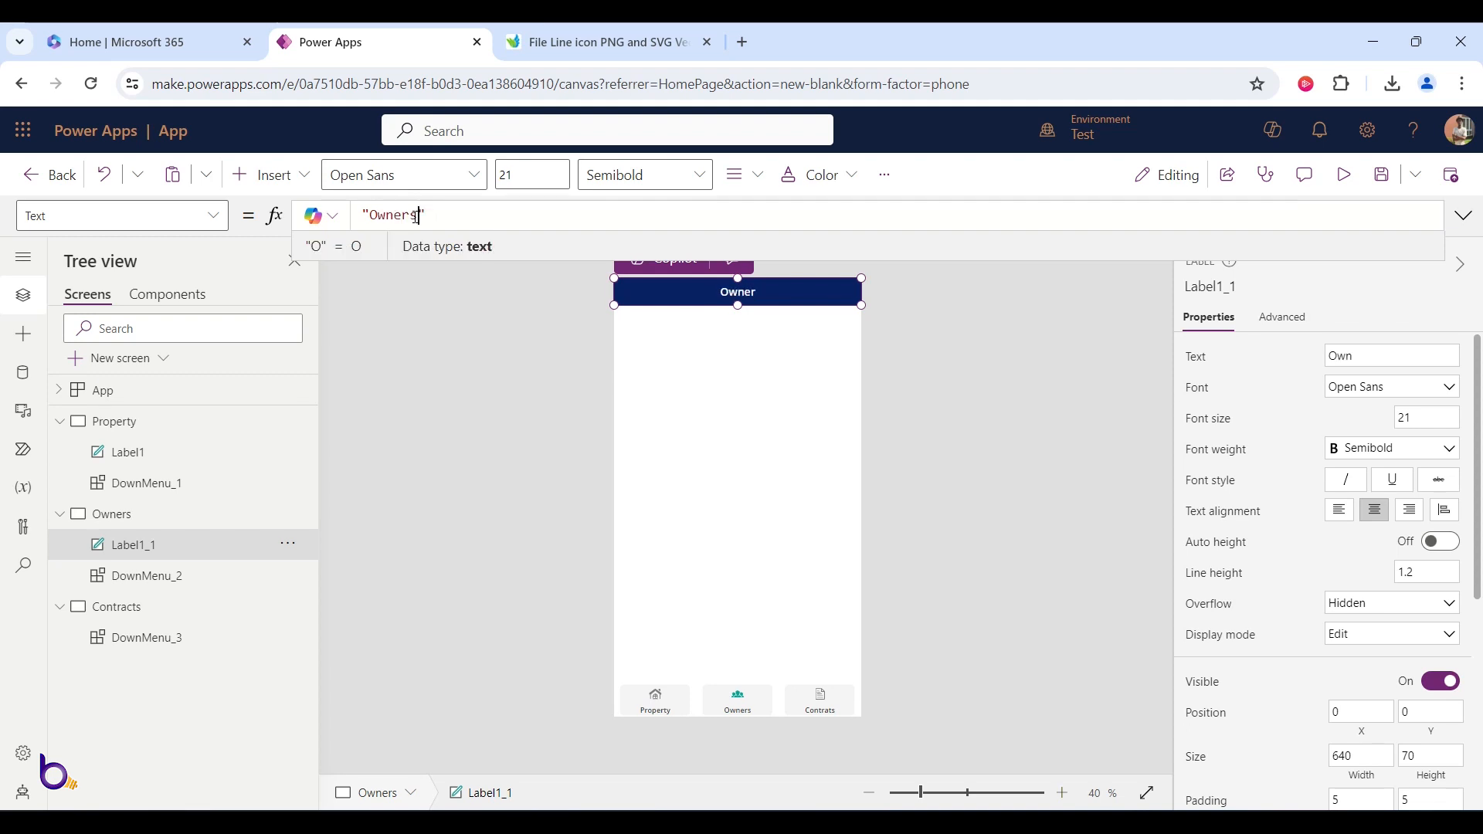
- Paste a copy of the header label at the top edge of the Contracts screen and set its text to "Contracts"
left_click(196, 611)
left_click(737, 442)
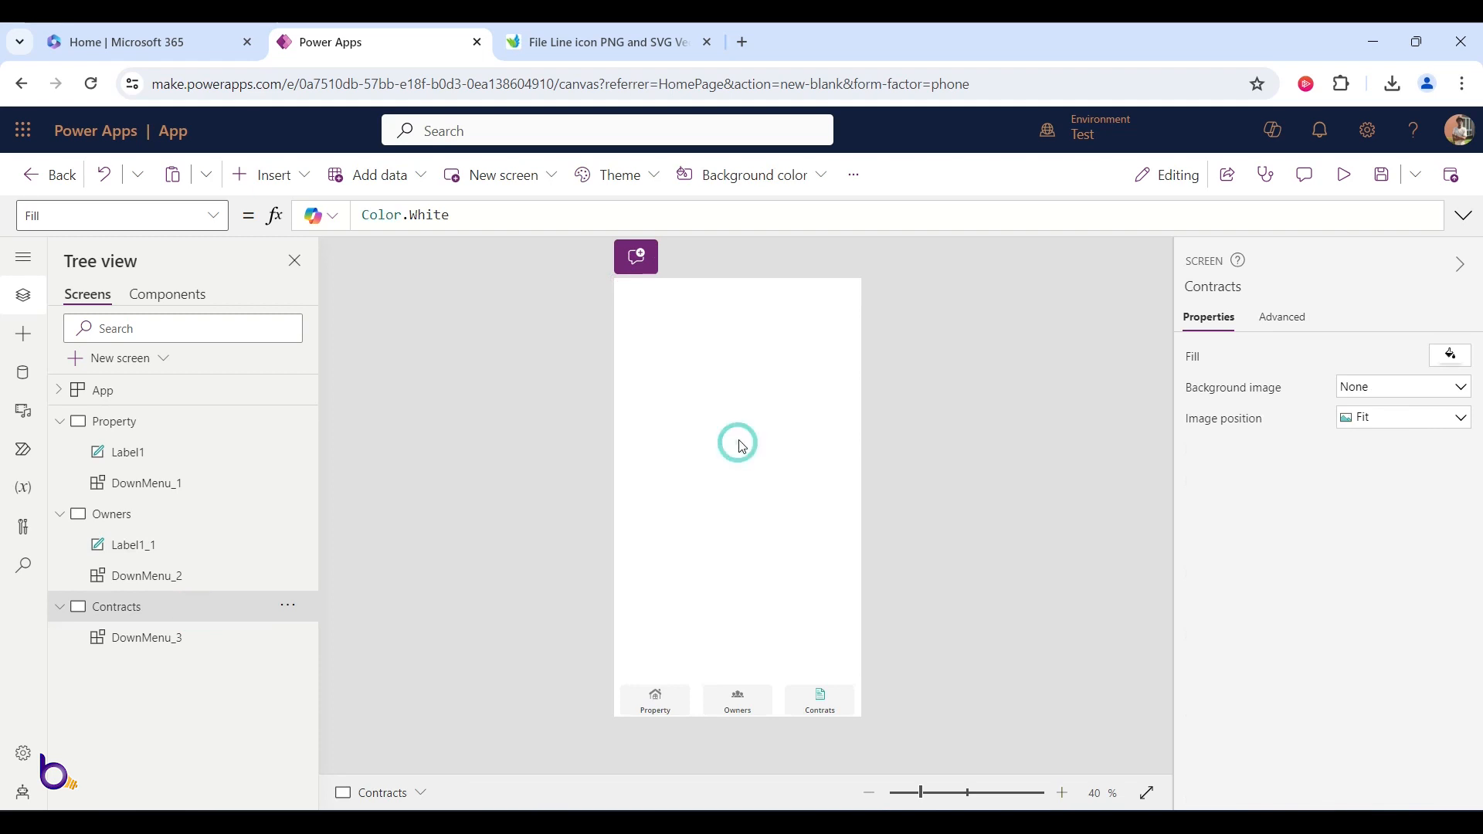
key("ctrl+v")
left_click_drag(736, 300, 734, 265)
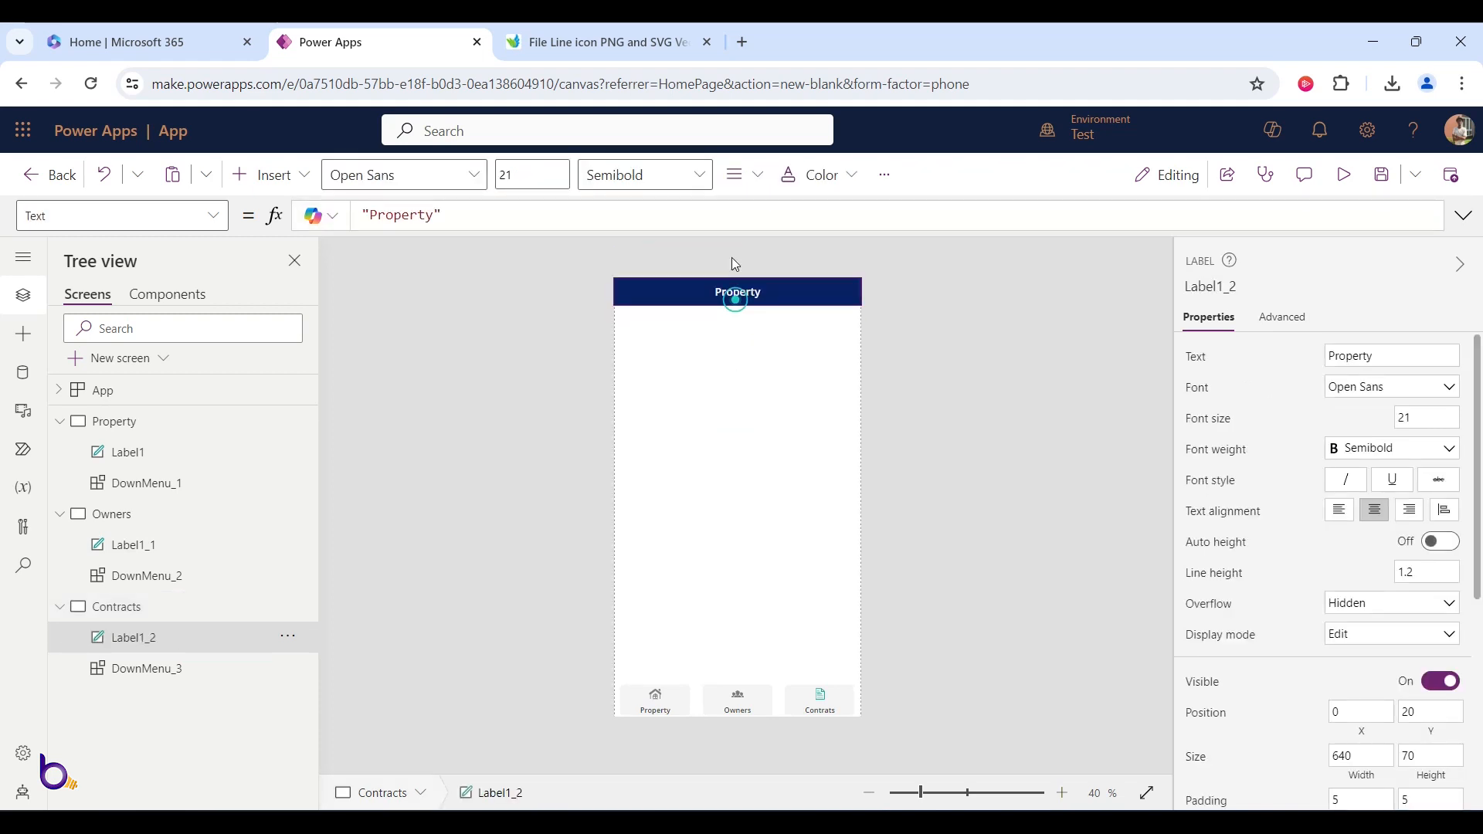
double_click(415, 208)
type("Contracts")
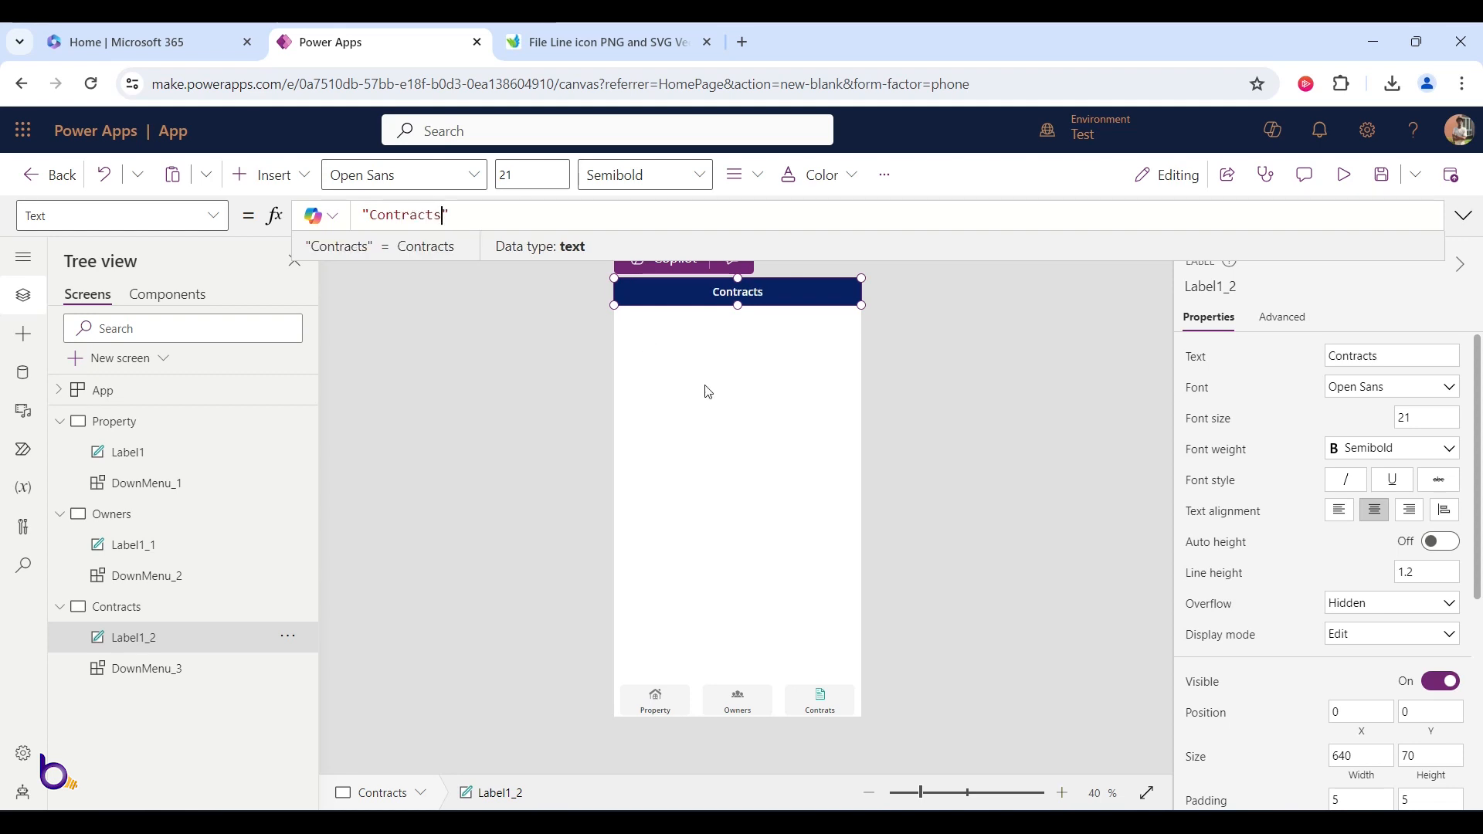
- Preview the app from the Property screen to check the bottom navigation menu, and return to the DownMenu component
left_click(137, 434)
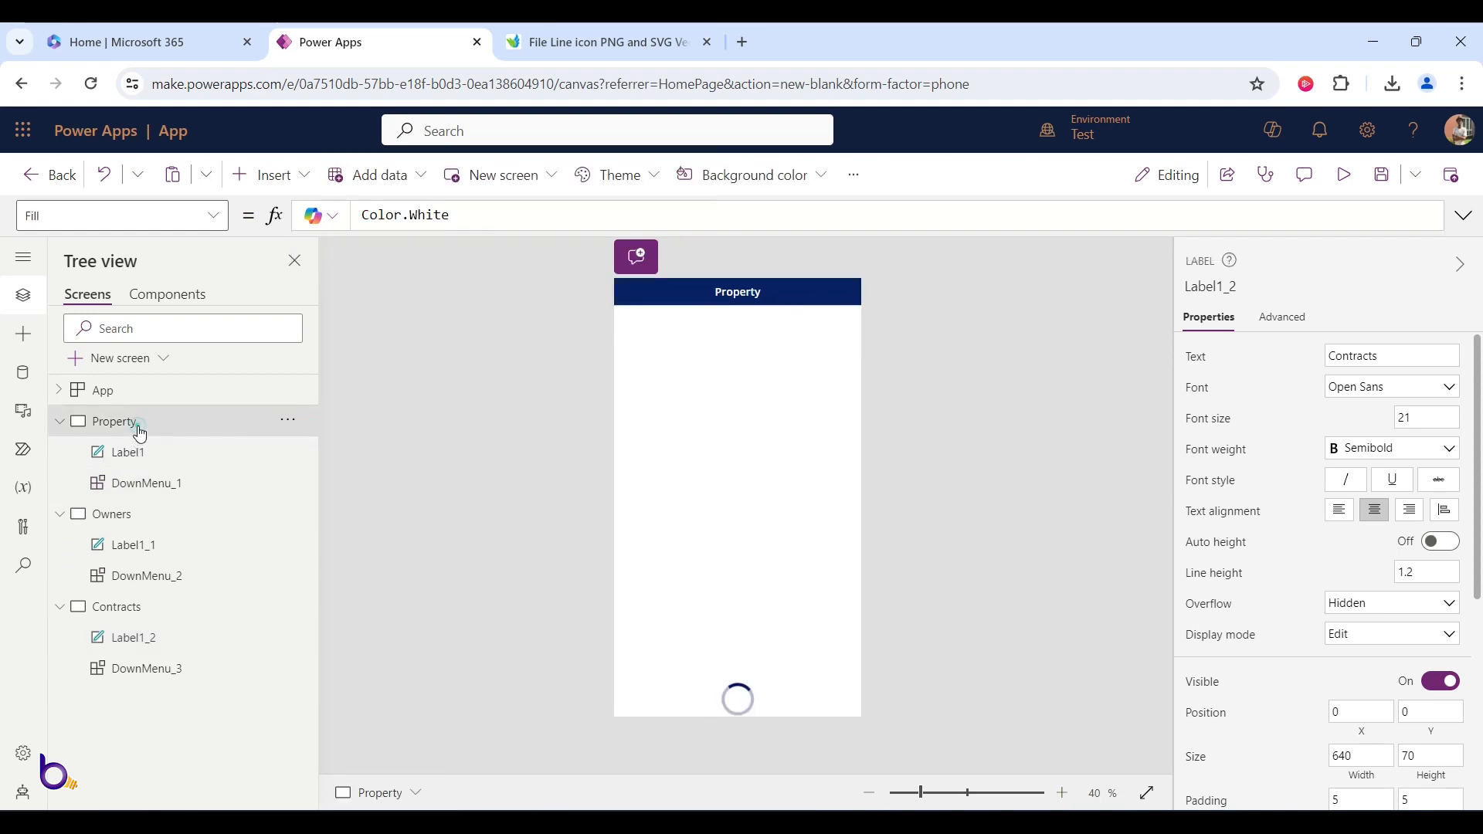
left_click(170, 301)
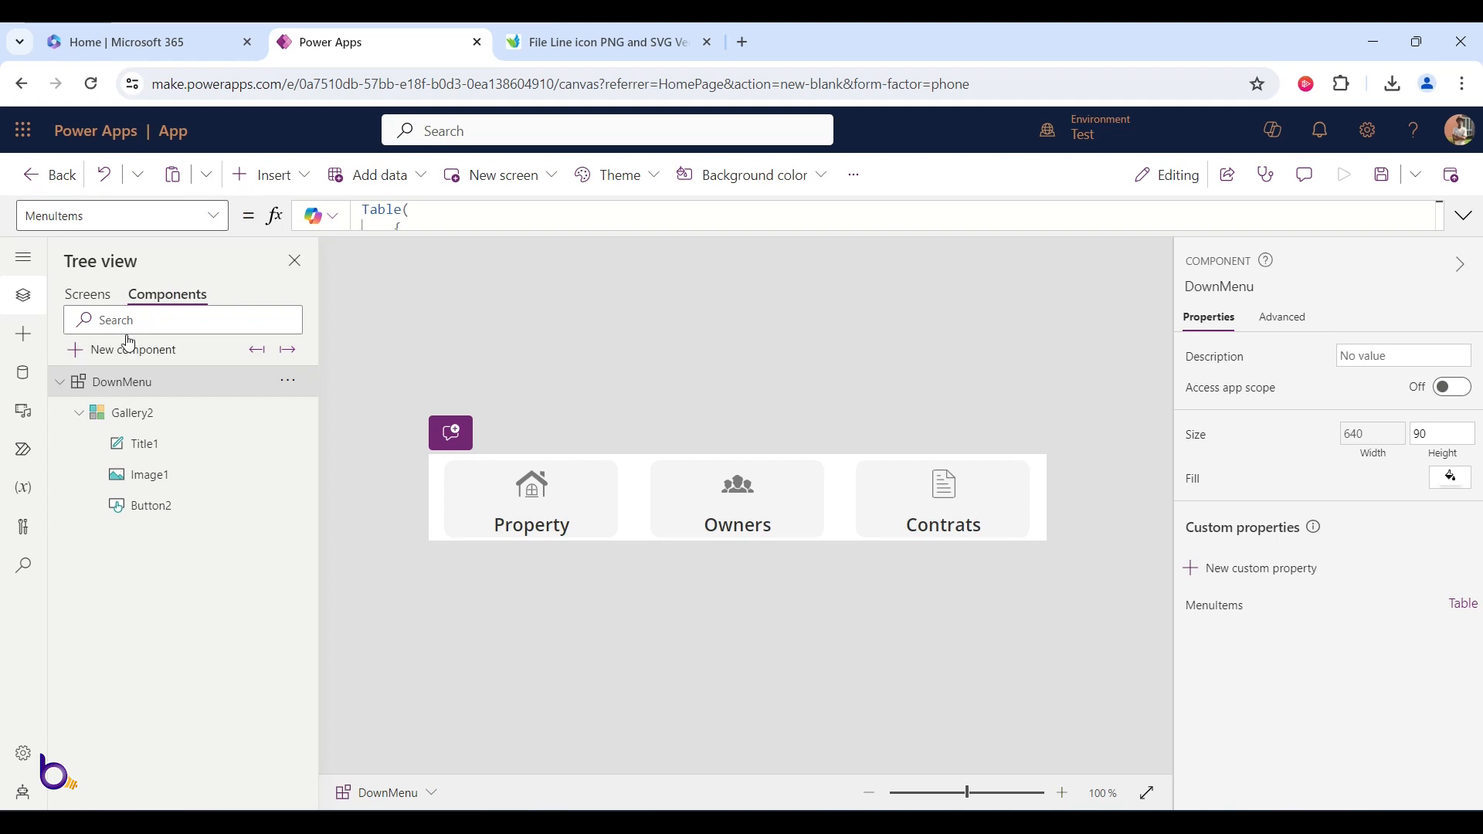
left_click(87, 294)
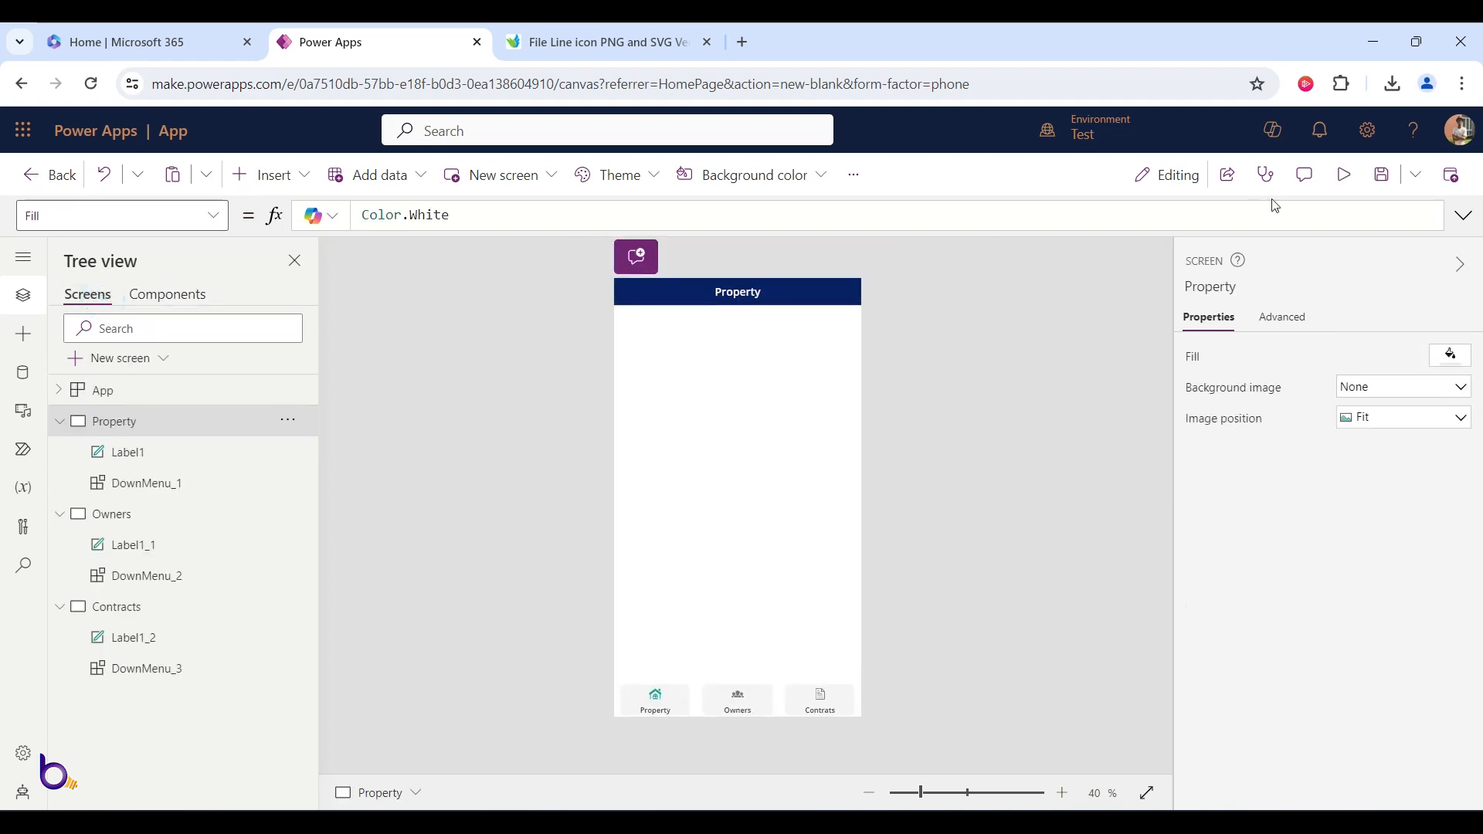
left_click(1344, 174)
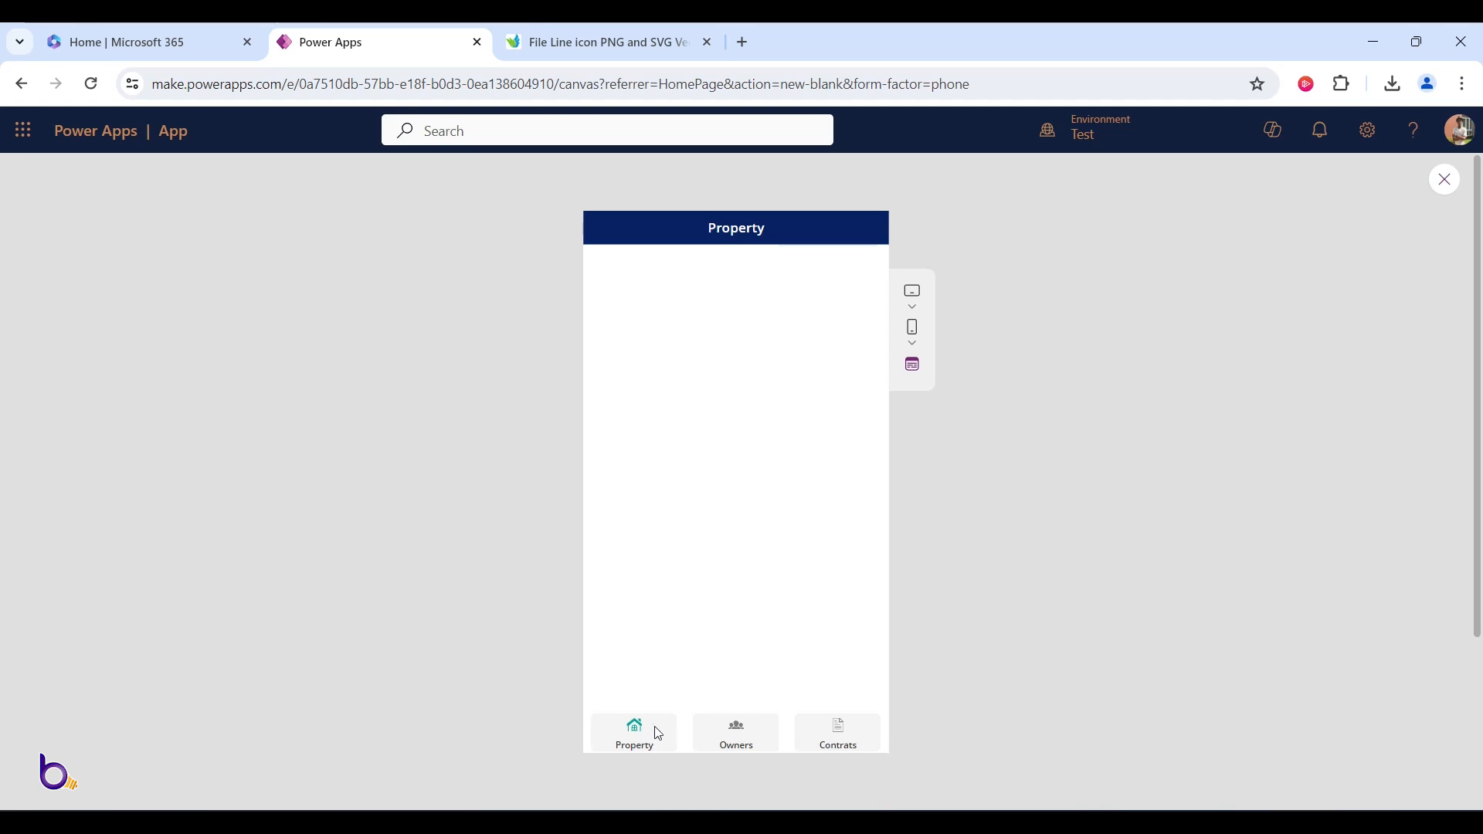
key("Escape")
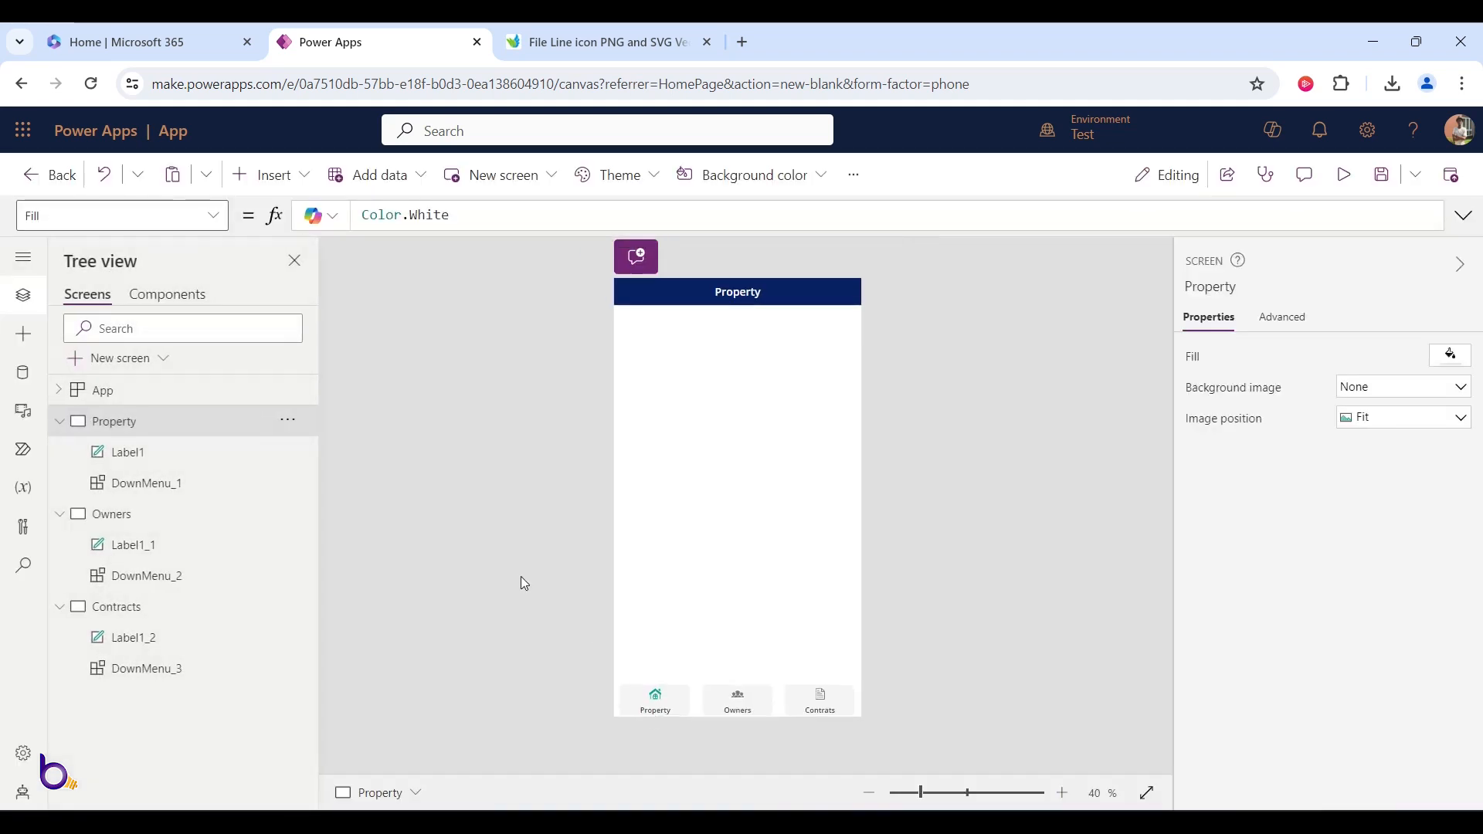
left_click(168, 294)
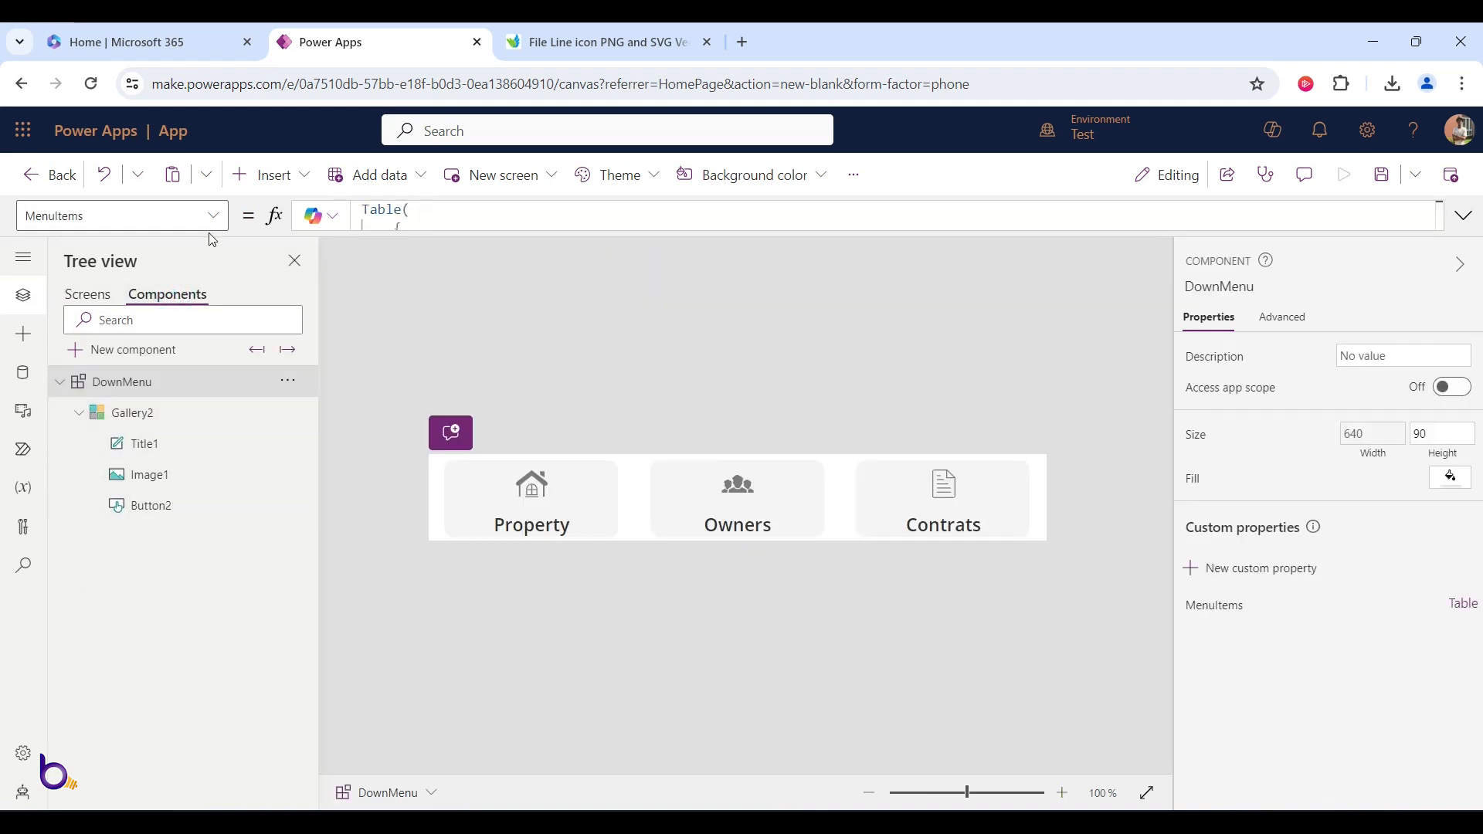
left_click(264, 175)
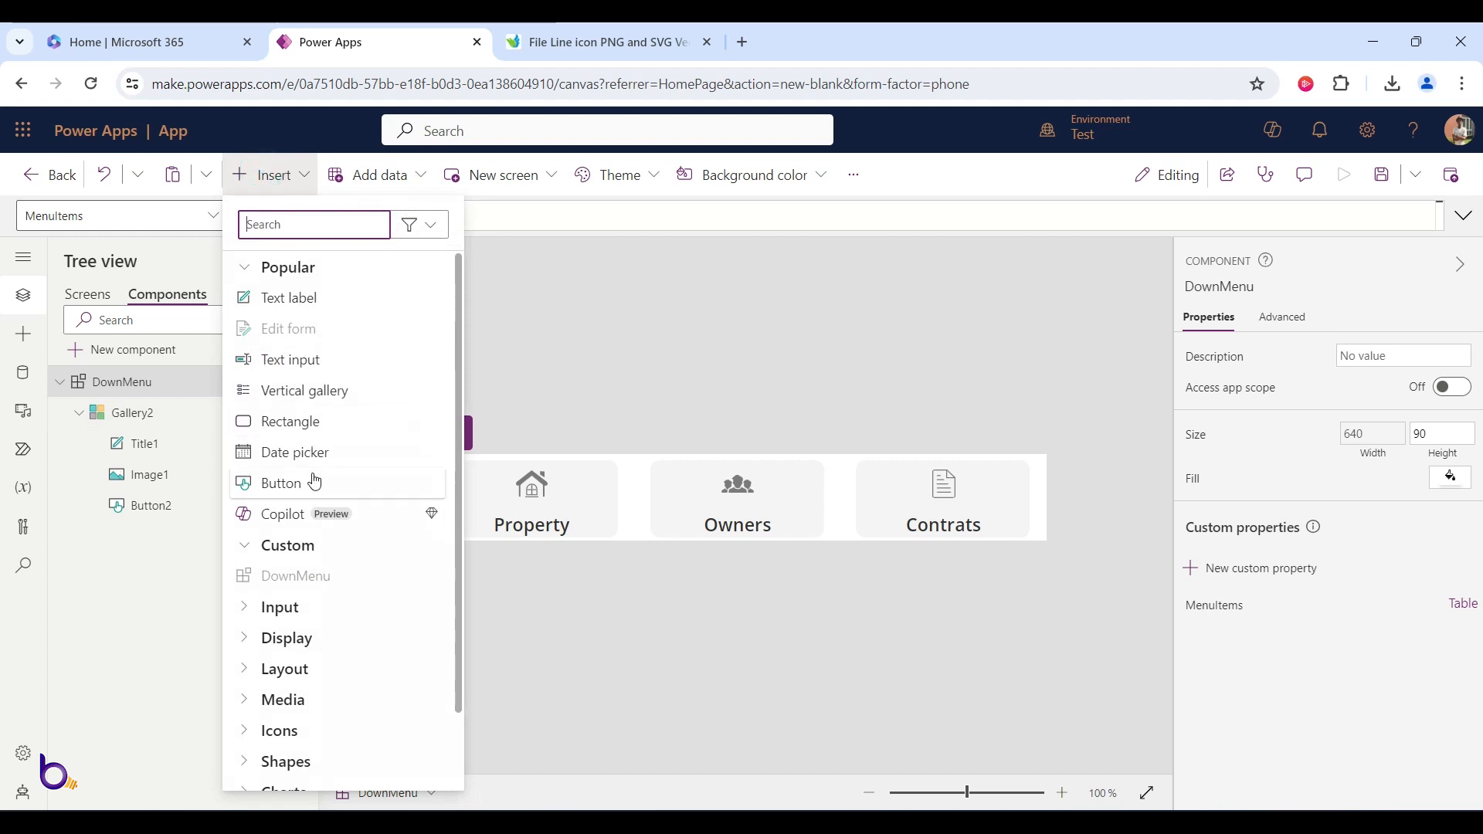
left_click(314, 482)
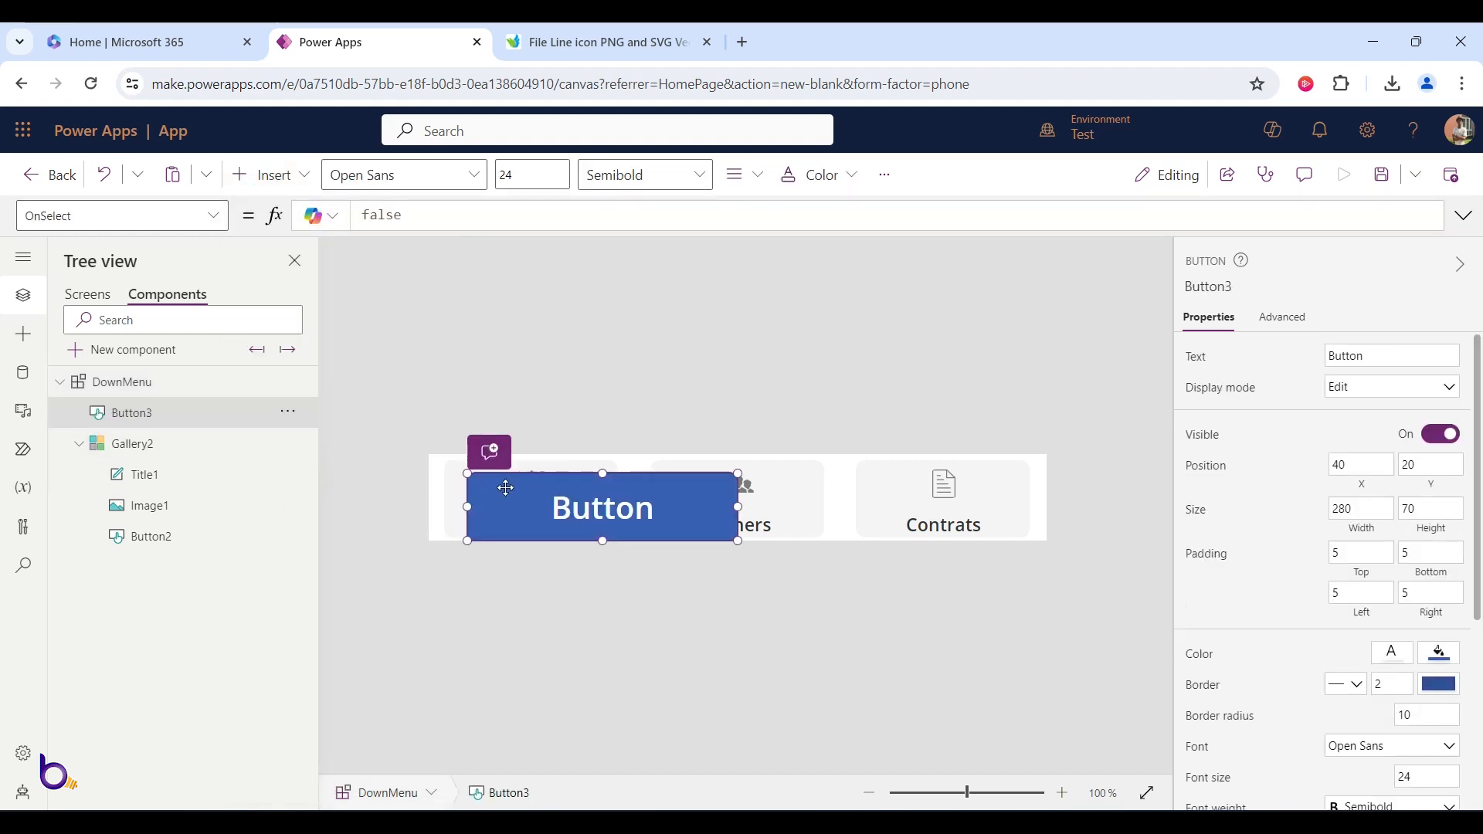
left_click(284, 416)
left_click(336, 547)
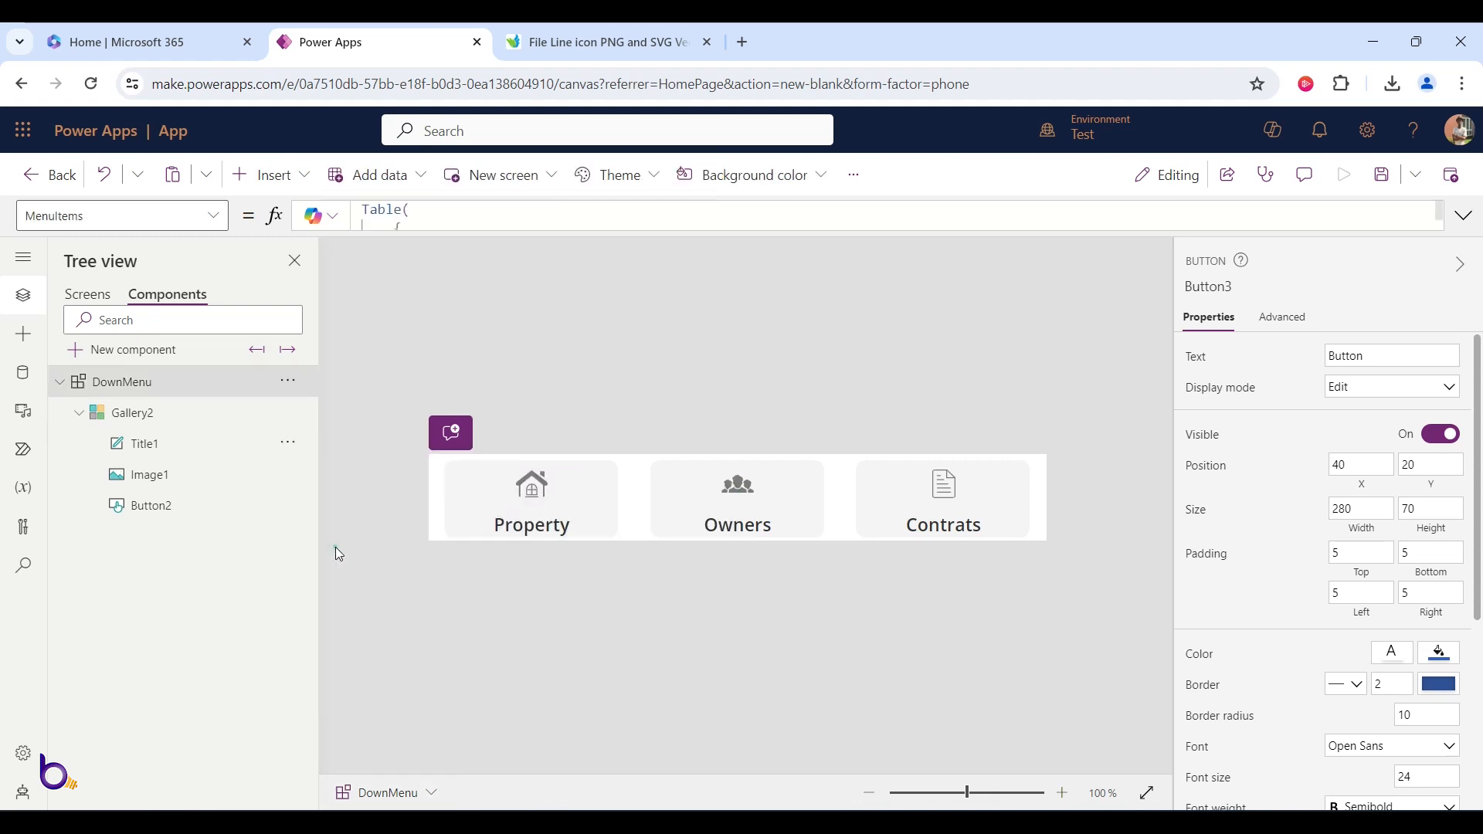
- Insert a button inside the item template of the DownMenu gallery and move it up to Y position 12
left_click(157, 415)
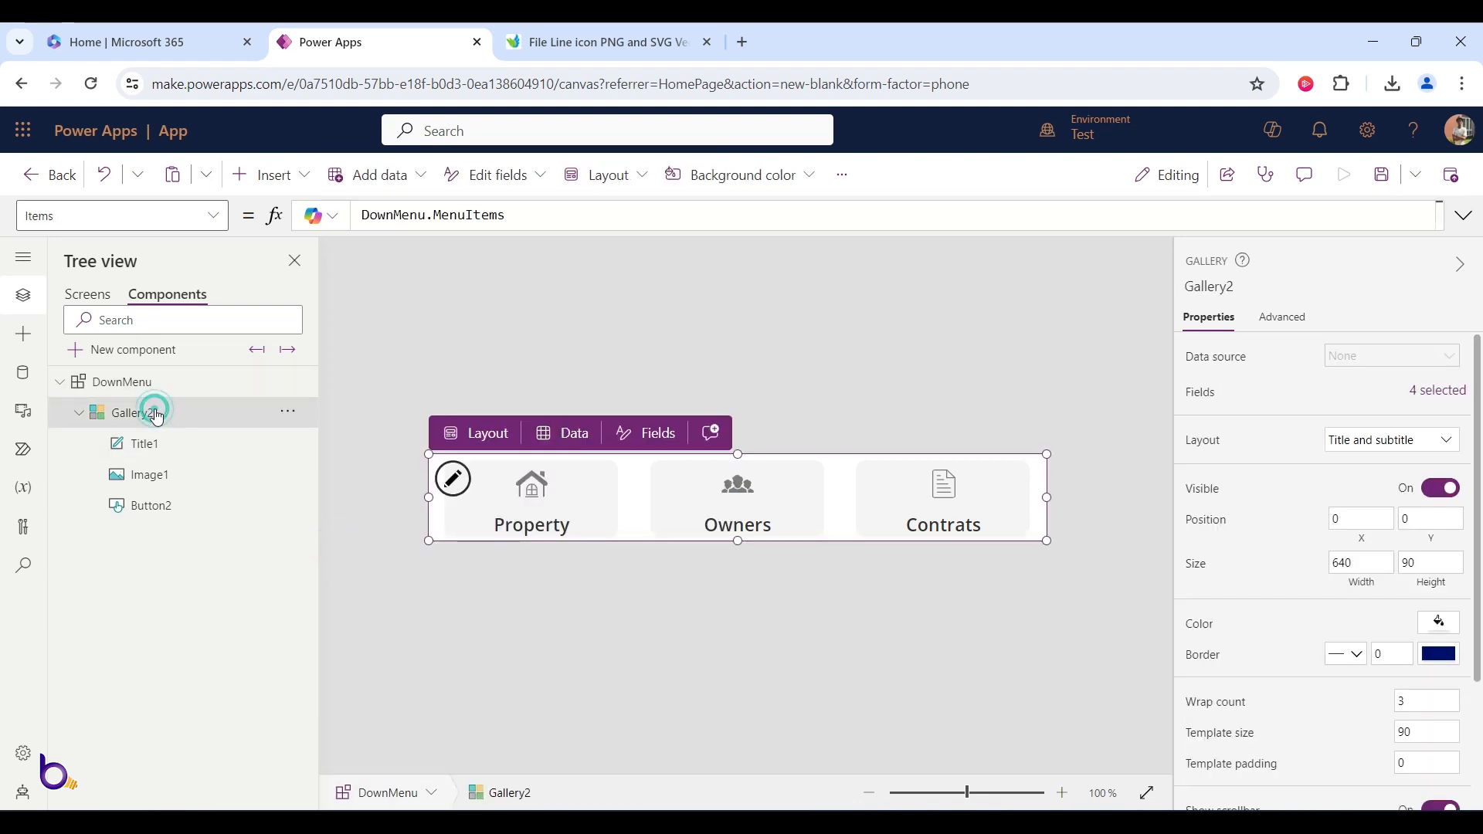
left_click(459, 490)
left_click(297, 176)
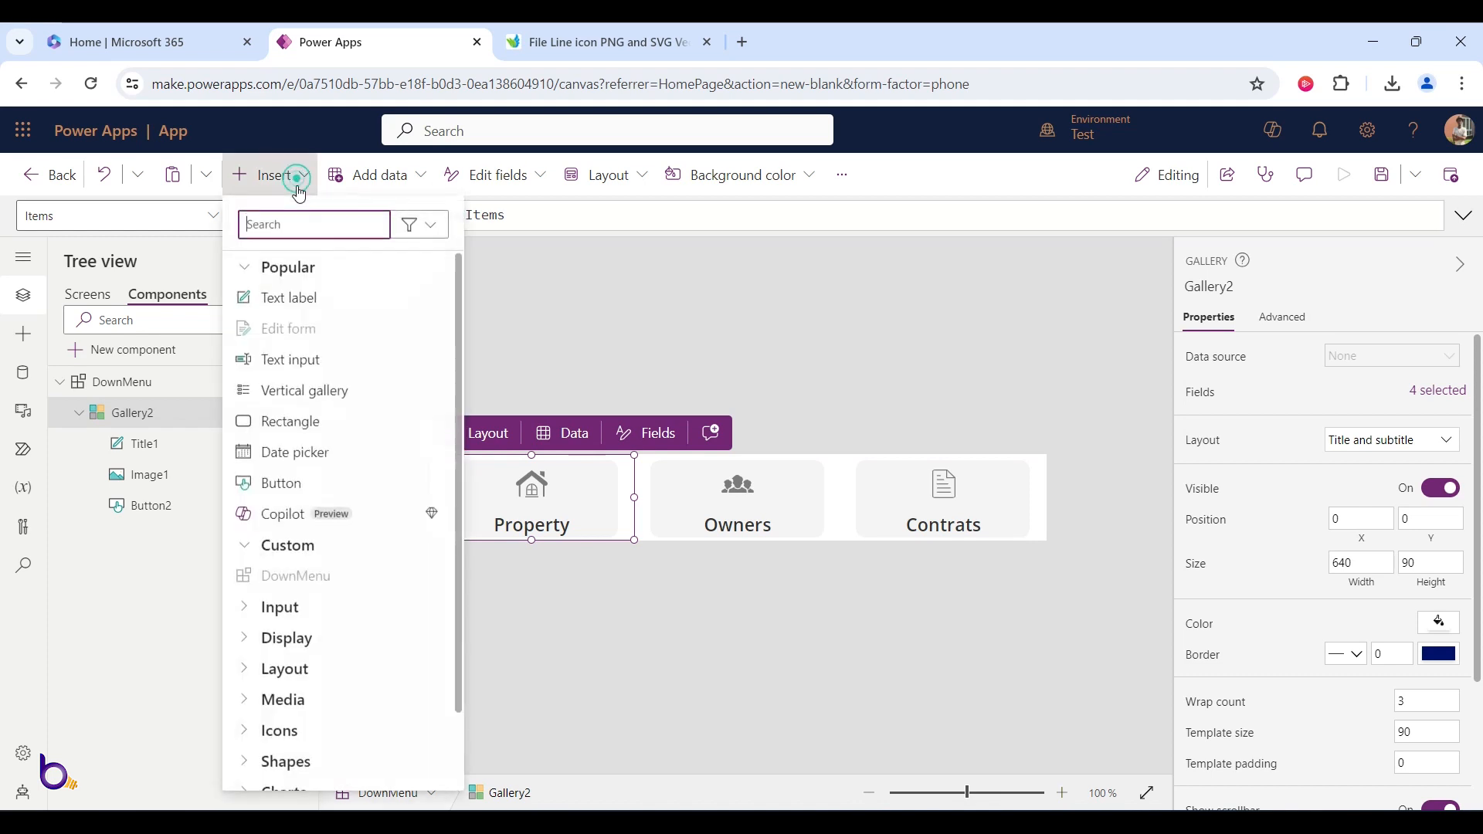
left_click(280, 484)
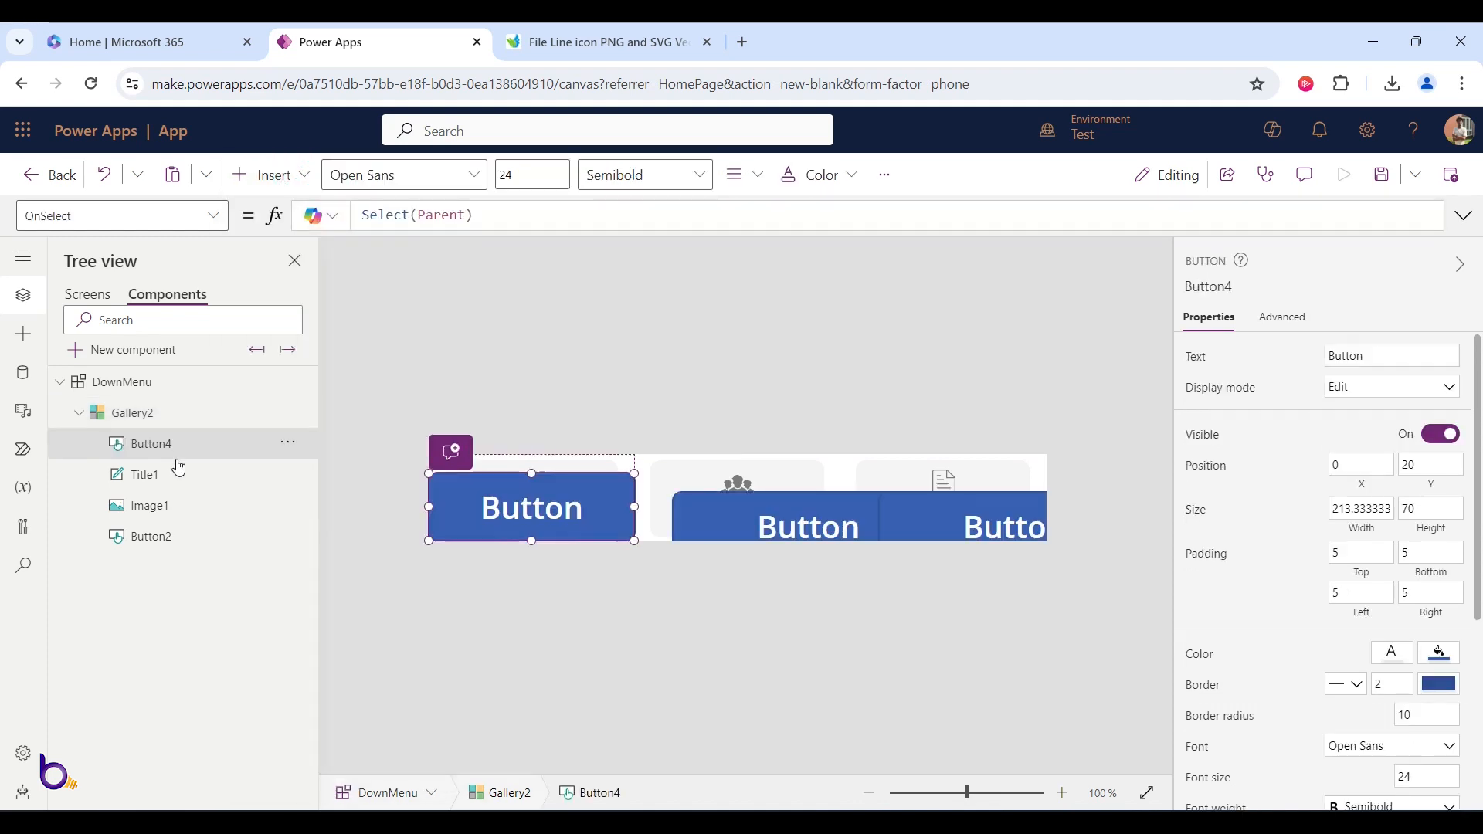
left_click_drag(576, 510, 583, 512)
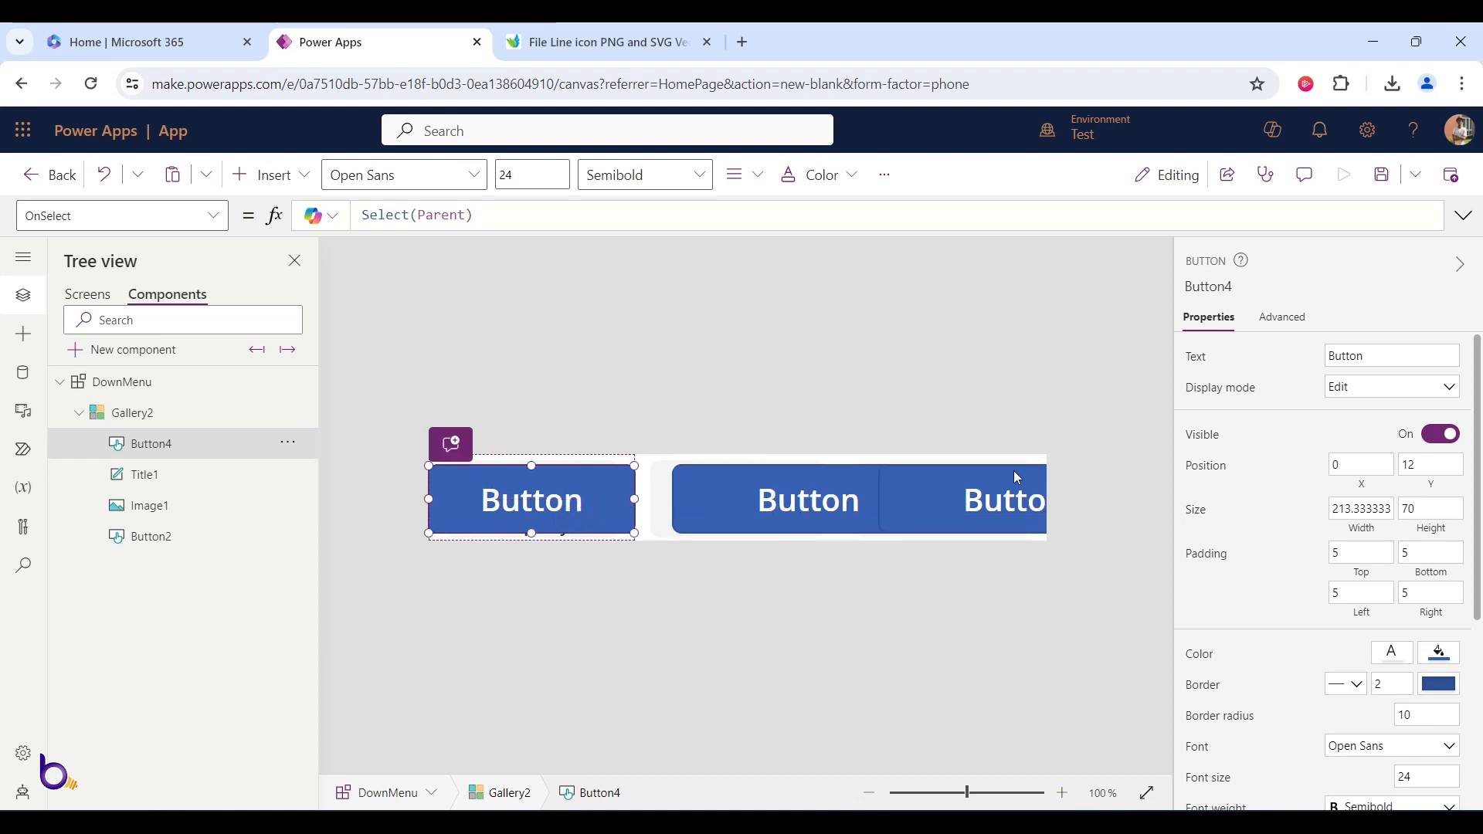
- Clear the text of the new gallery button
left_click(1373, 357)
key("BackSpace")
left_click(1238, 364)
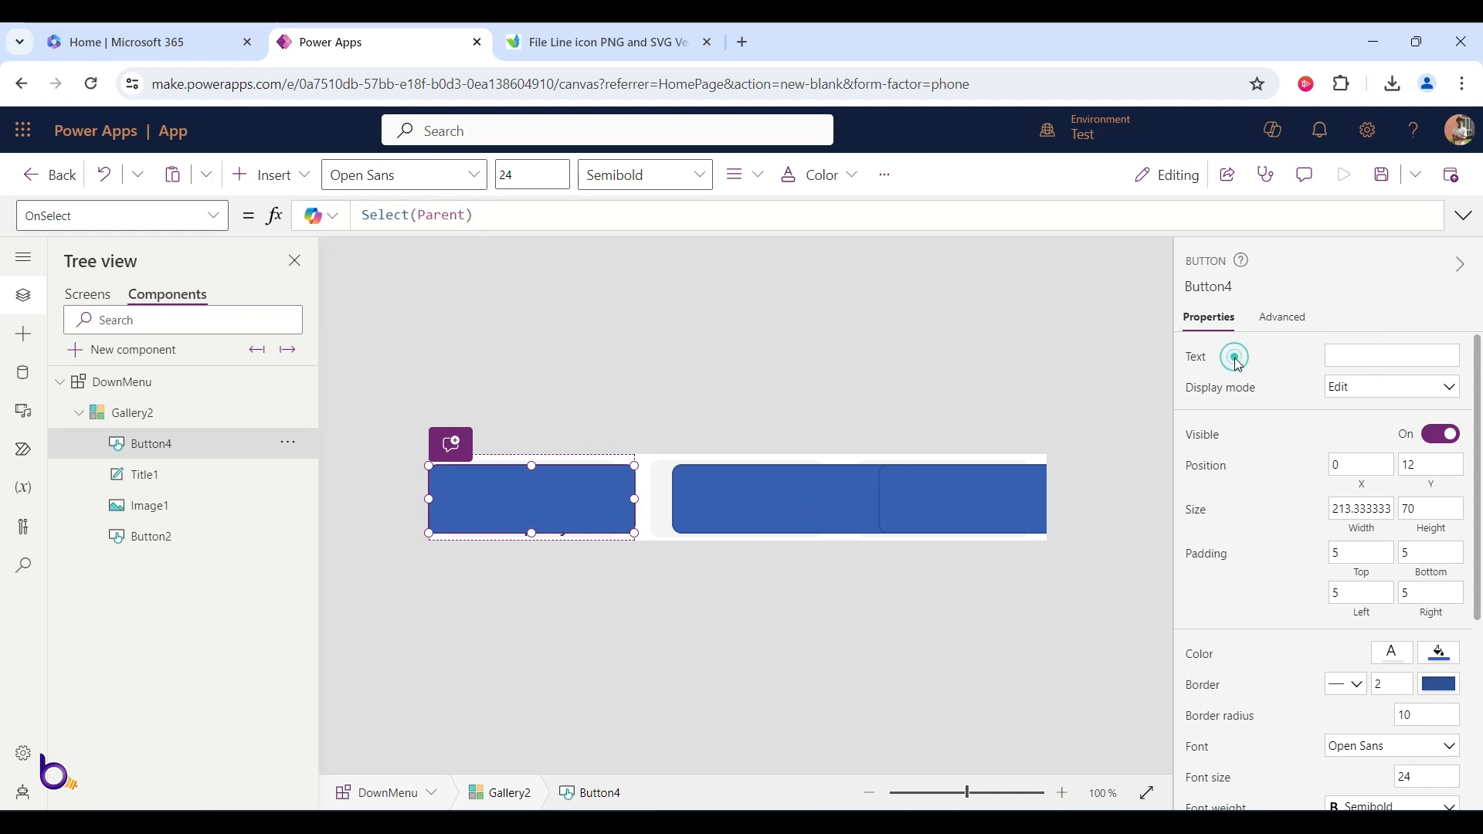
- Set the gallery button's border thickness to 0 and make its fill transparent
scroll(1360, 648, "down", 1)
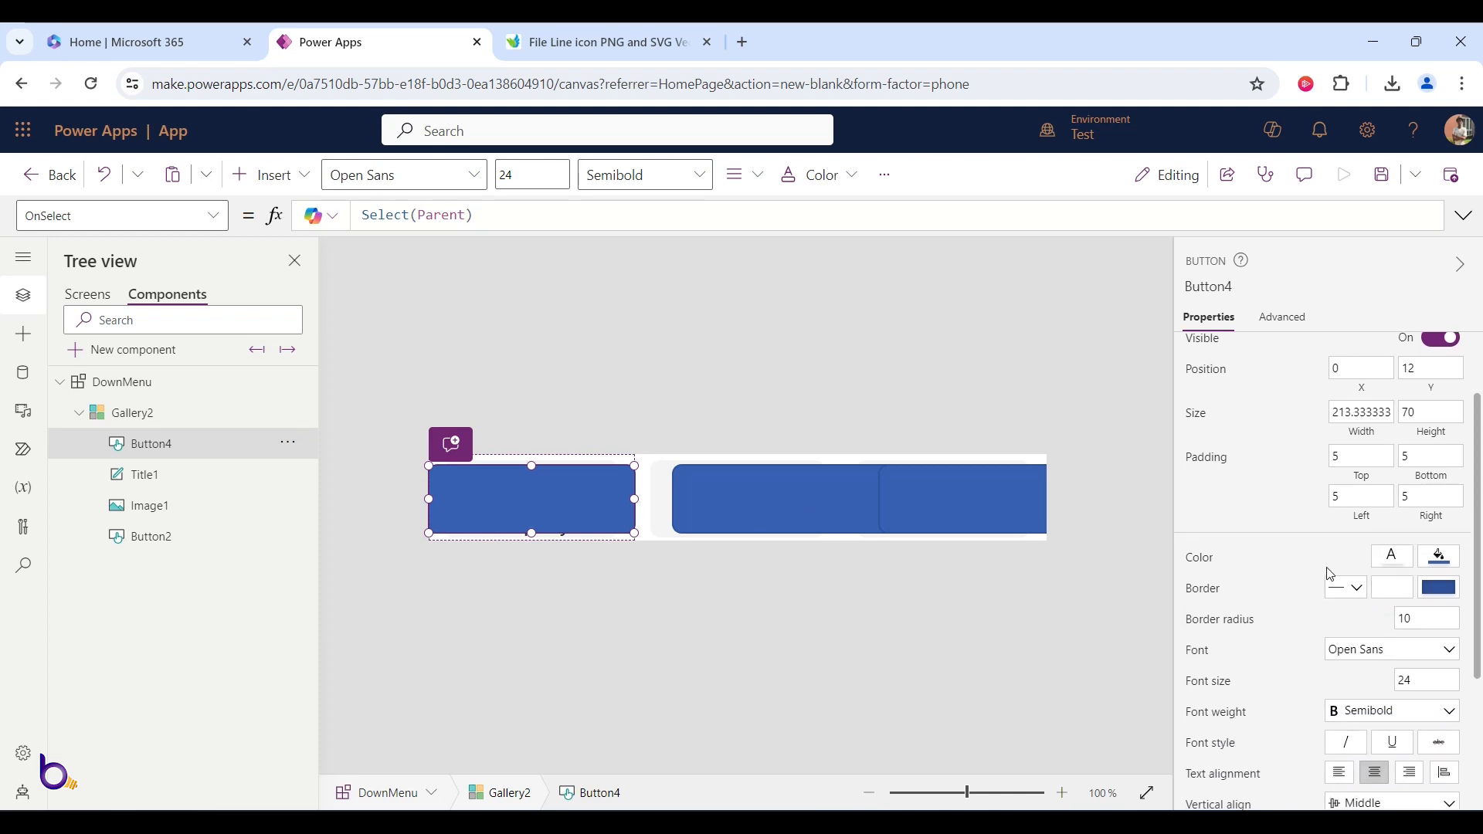
left_click(1446, 564)
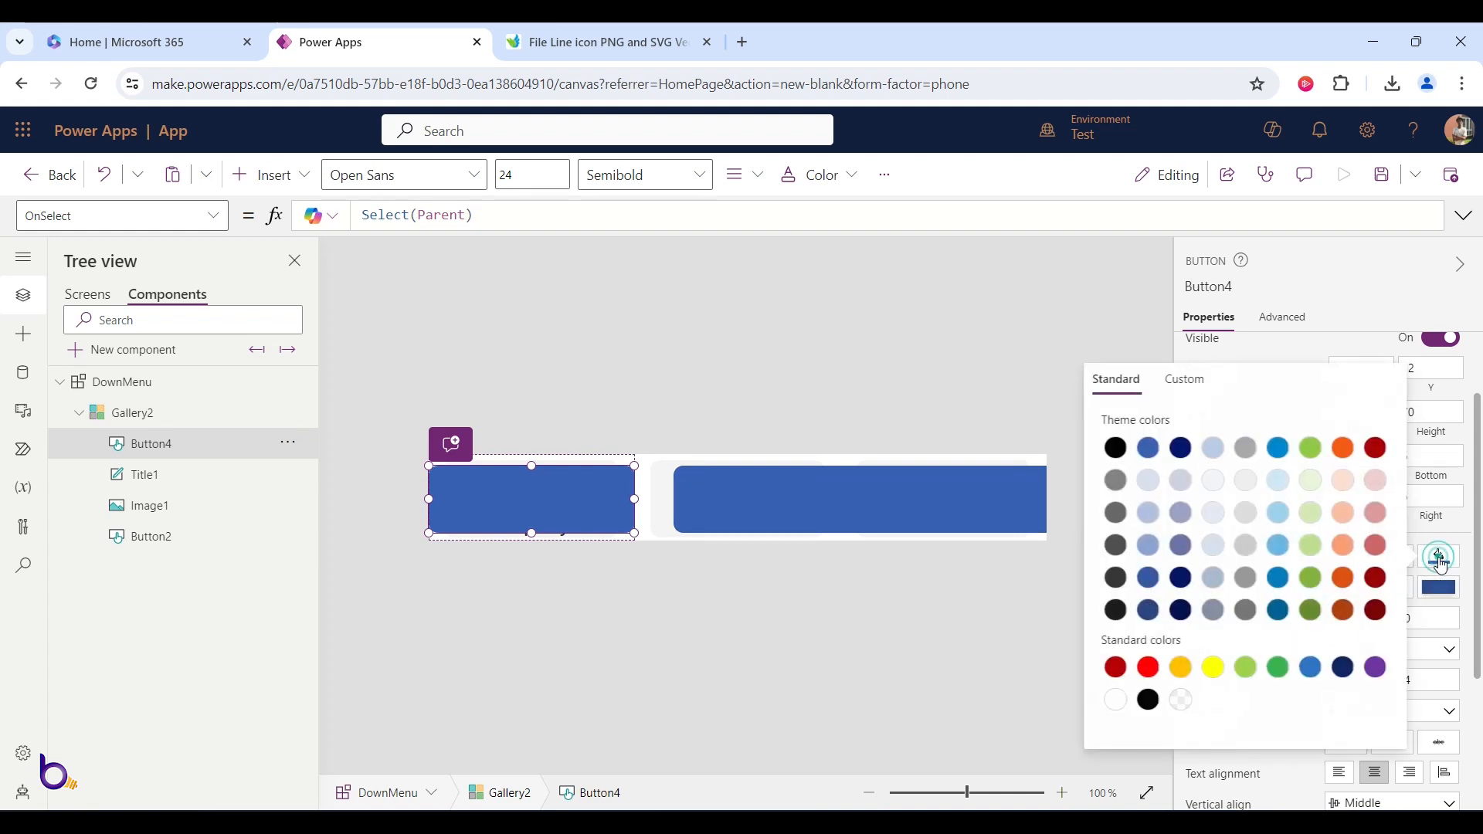
left_click(1182, 701)
left_click(1440, 563)
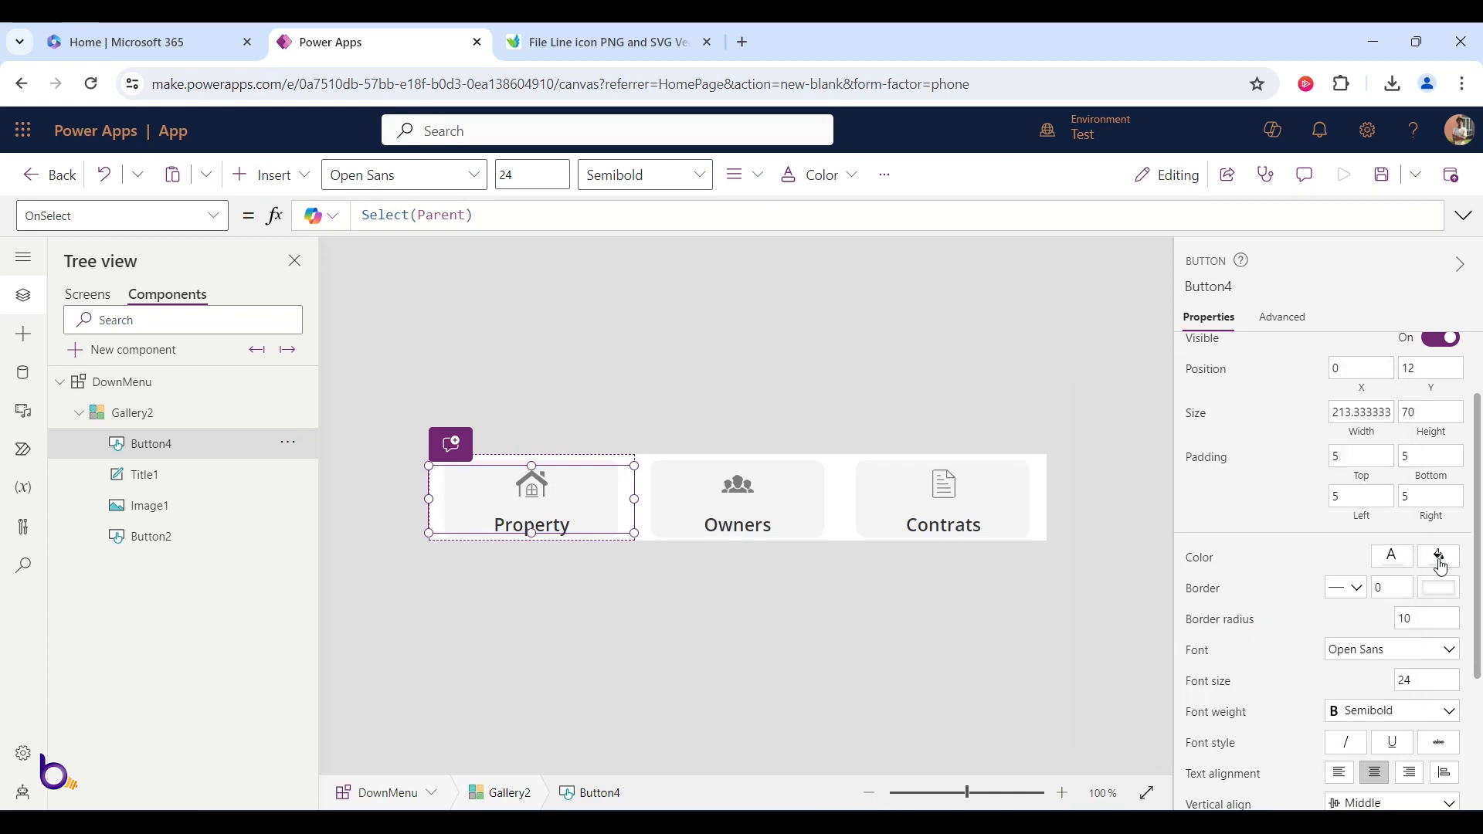
- Clear the gallery button's HoverFill formula and pick the transparent color as its hover fill
scroll(1441, 553, "down", 5)
left_click(1393, 733)
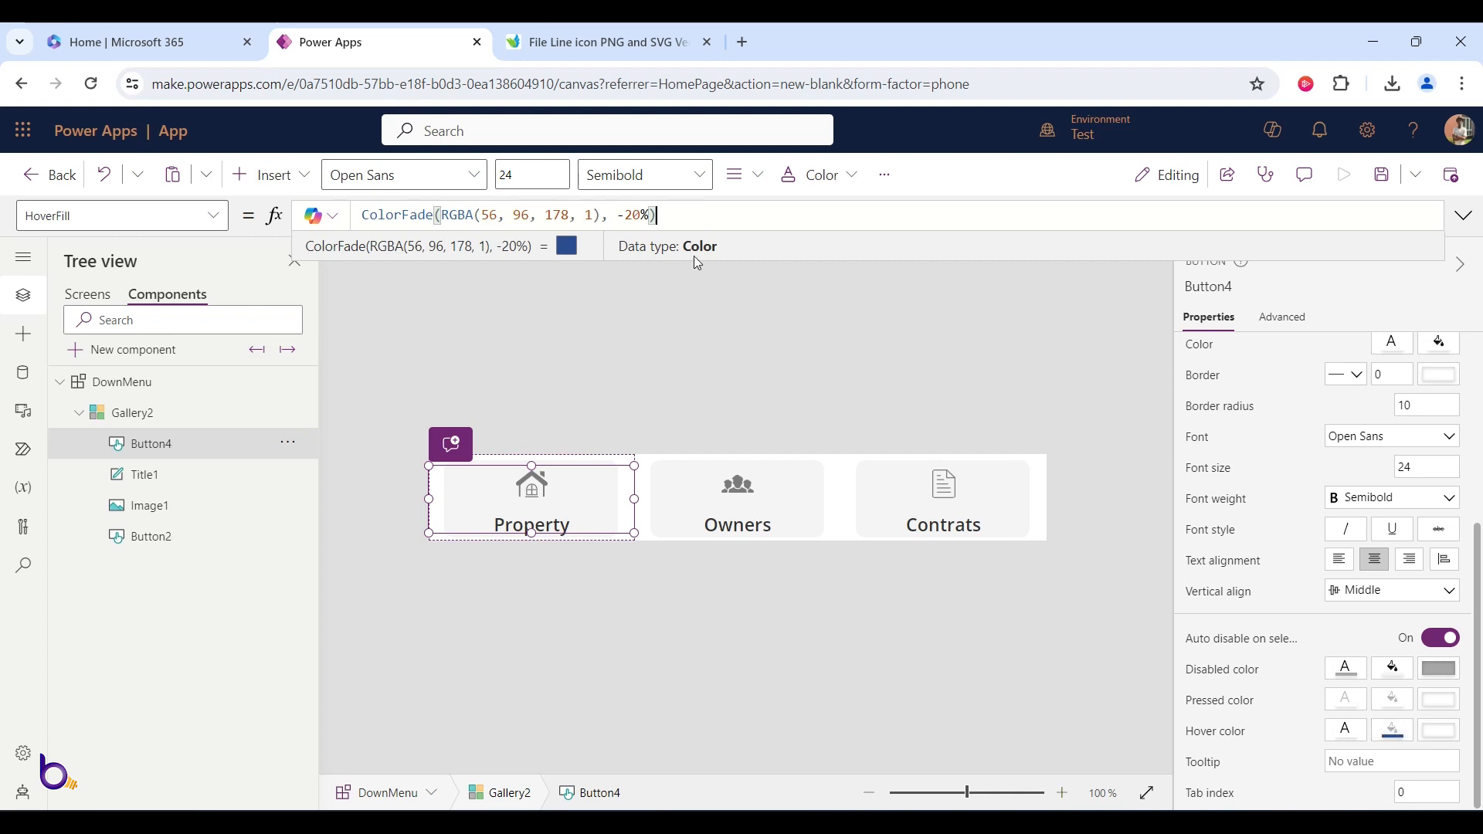
triple_click(687, 221)
key("BackSpace")
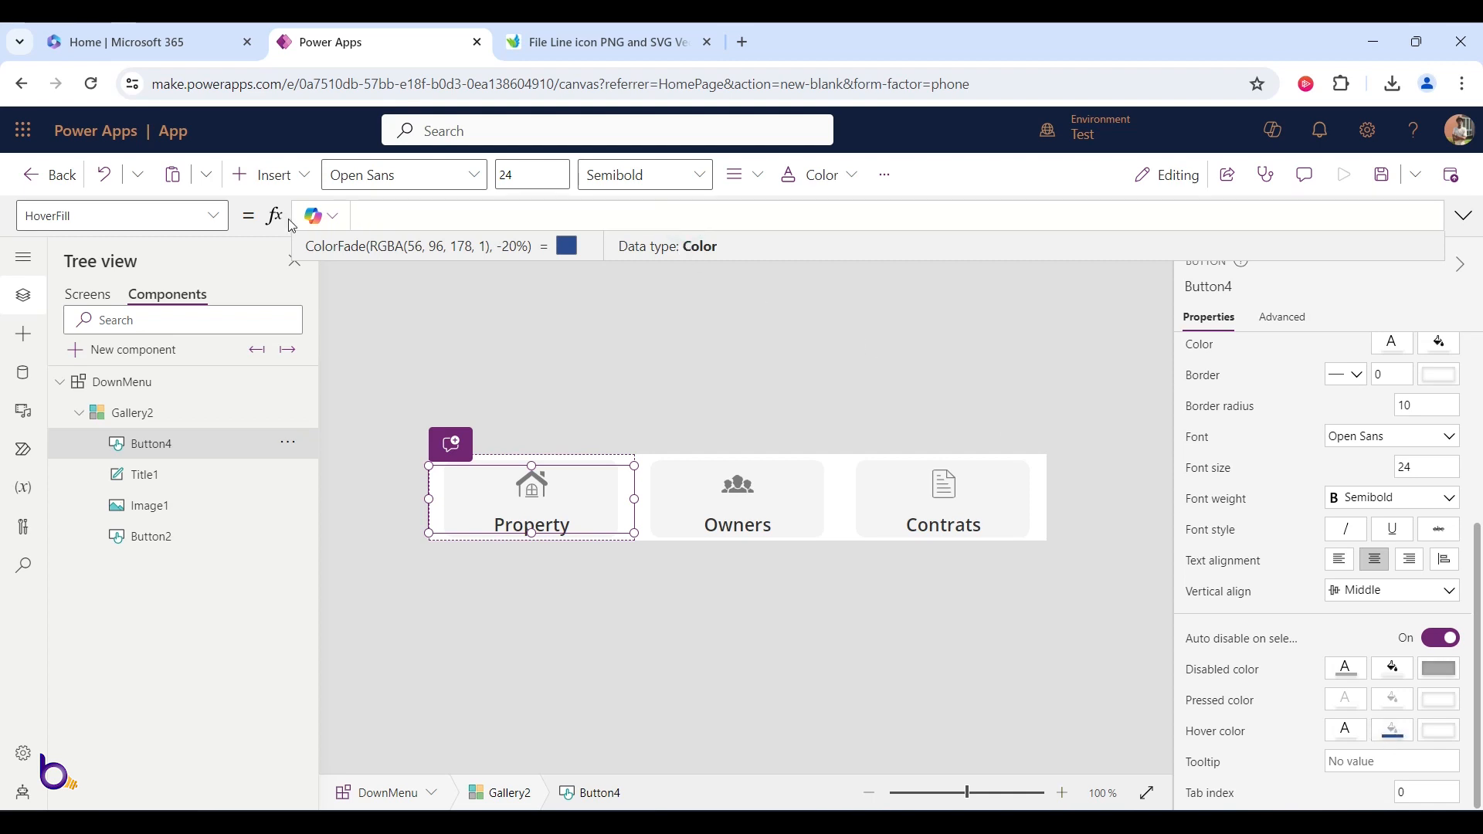
left_click(1395, 731)
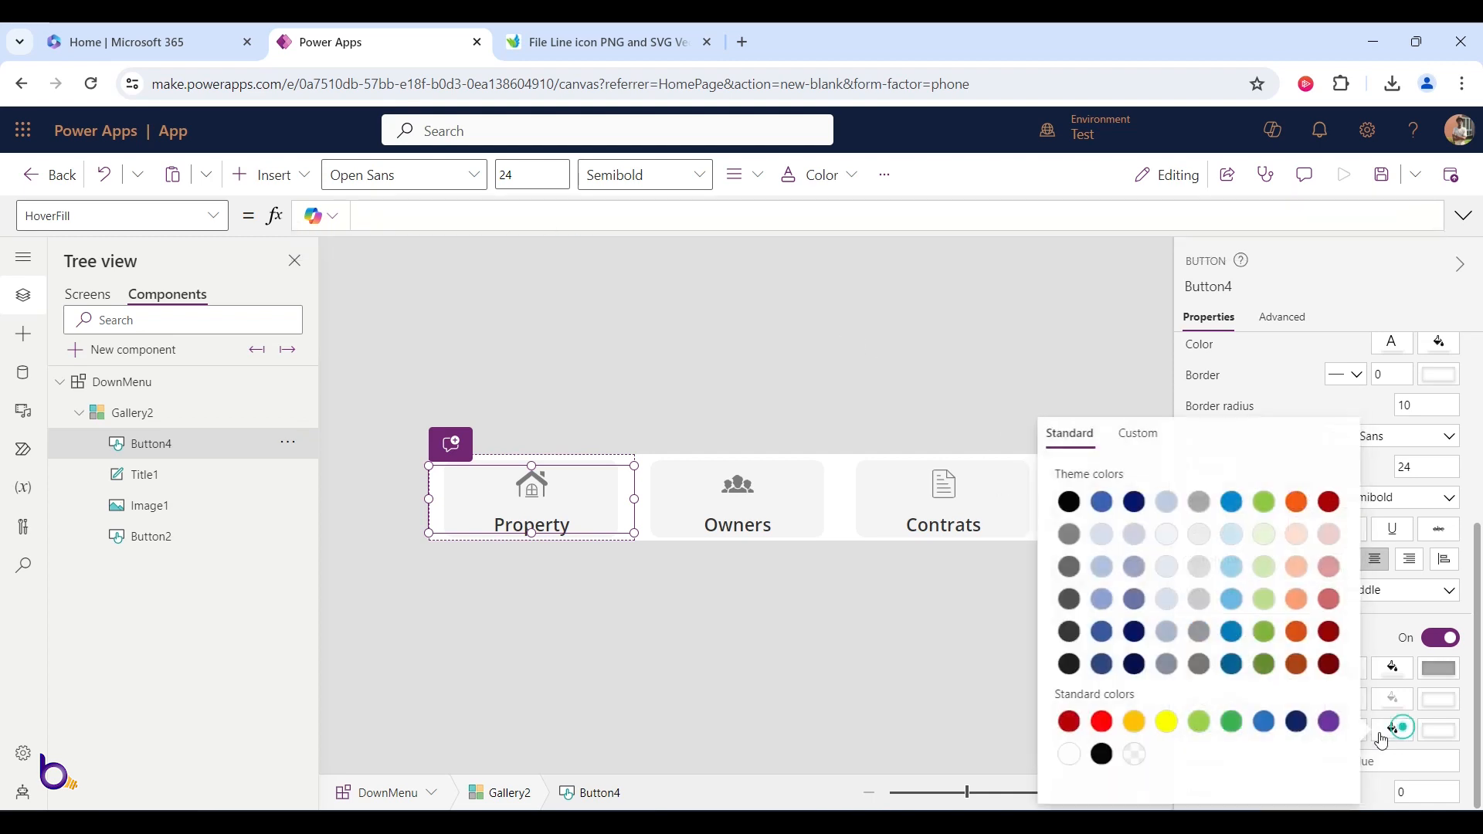
left_click(1134, 754)
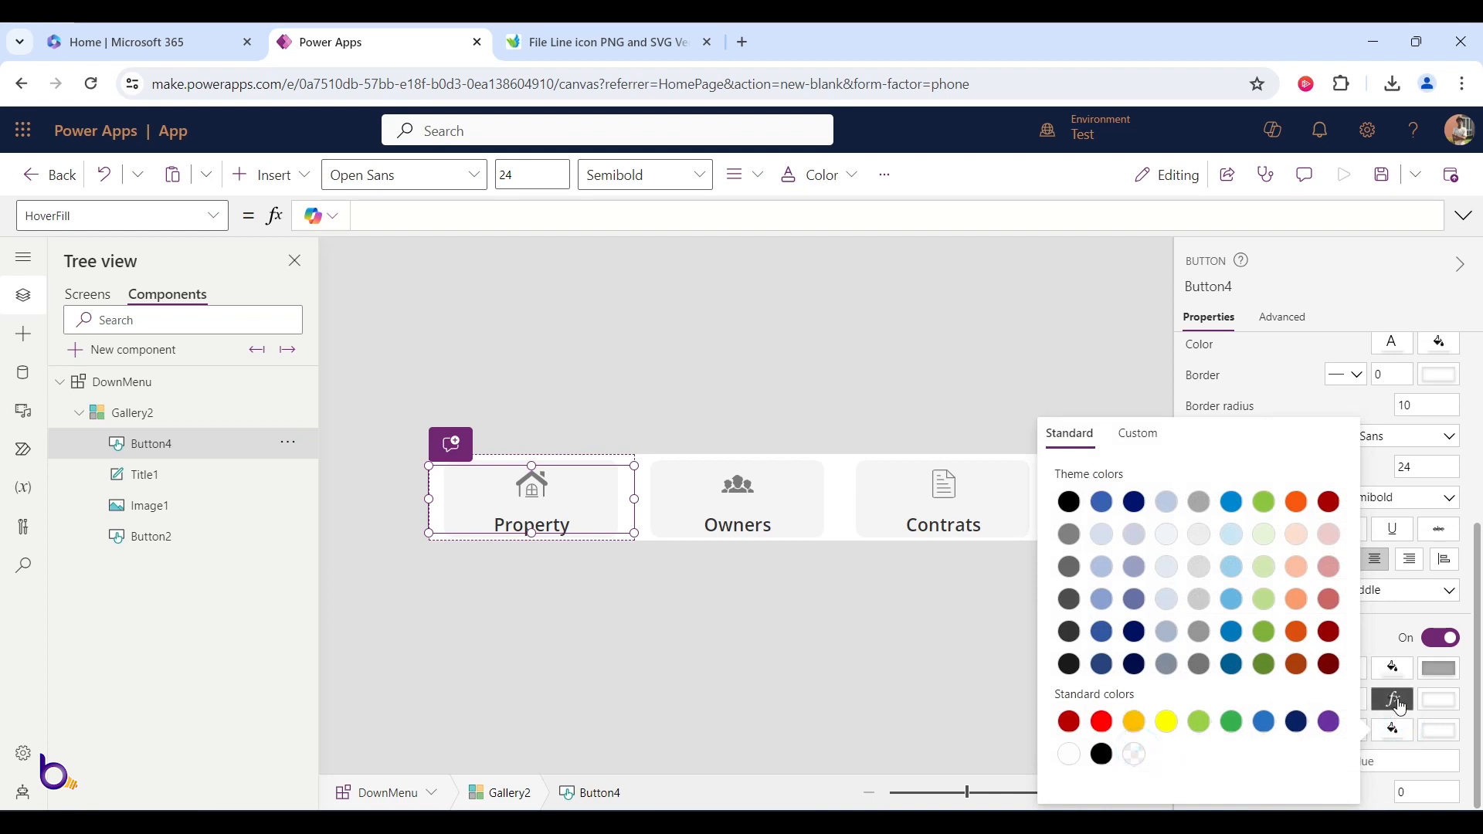
left_click(1402, 730)
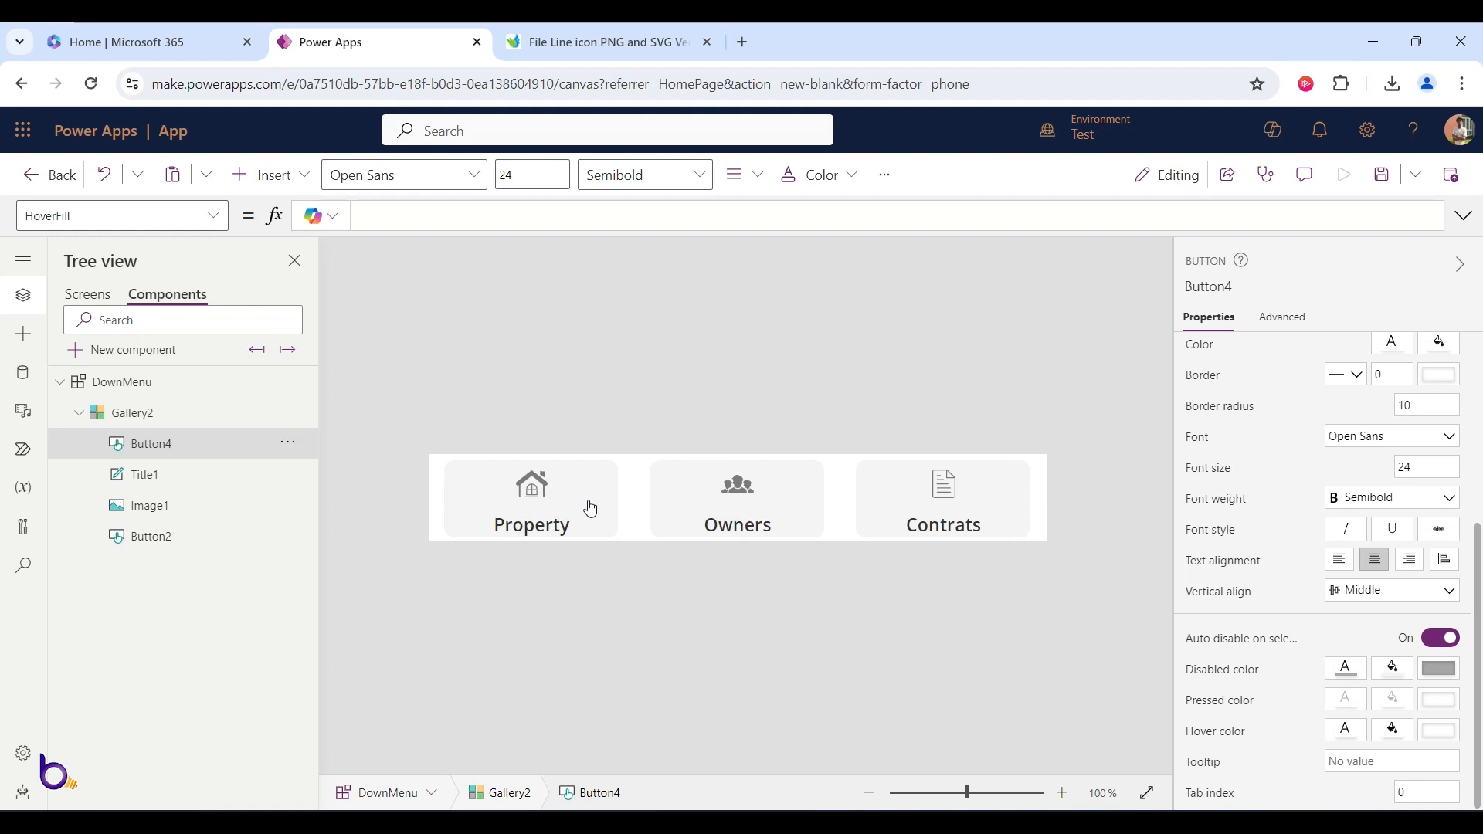
left_click(564, 508)
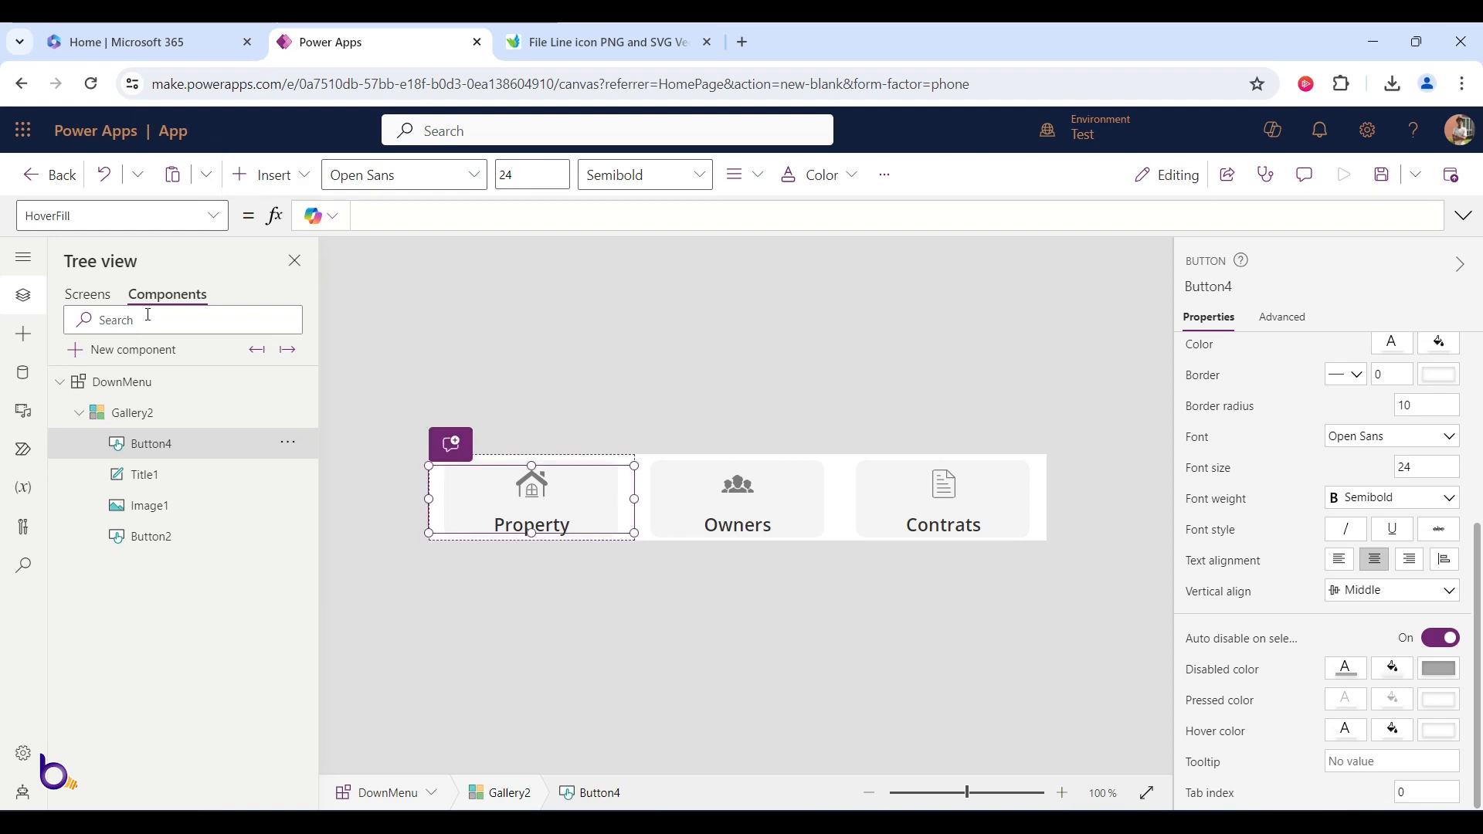
- Preview the Property screen to check how the menu items react to the pointer, and return to the DownMenu component
left_click(87, 294)
left_click(1344, 175)
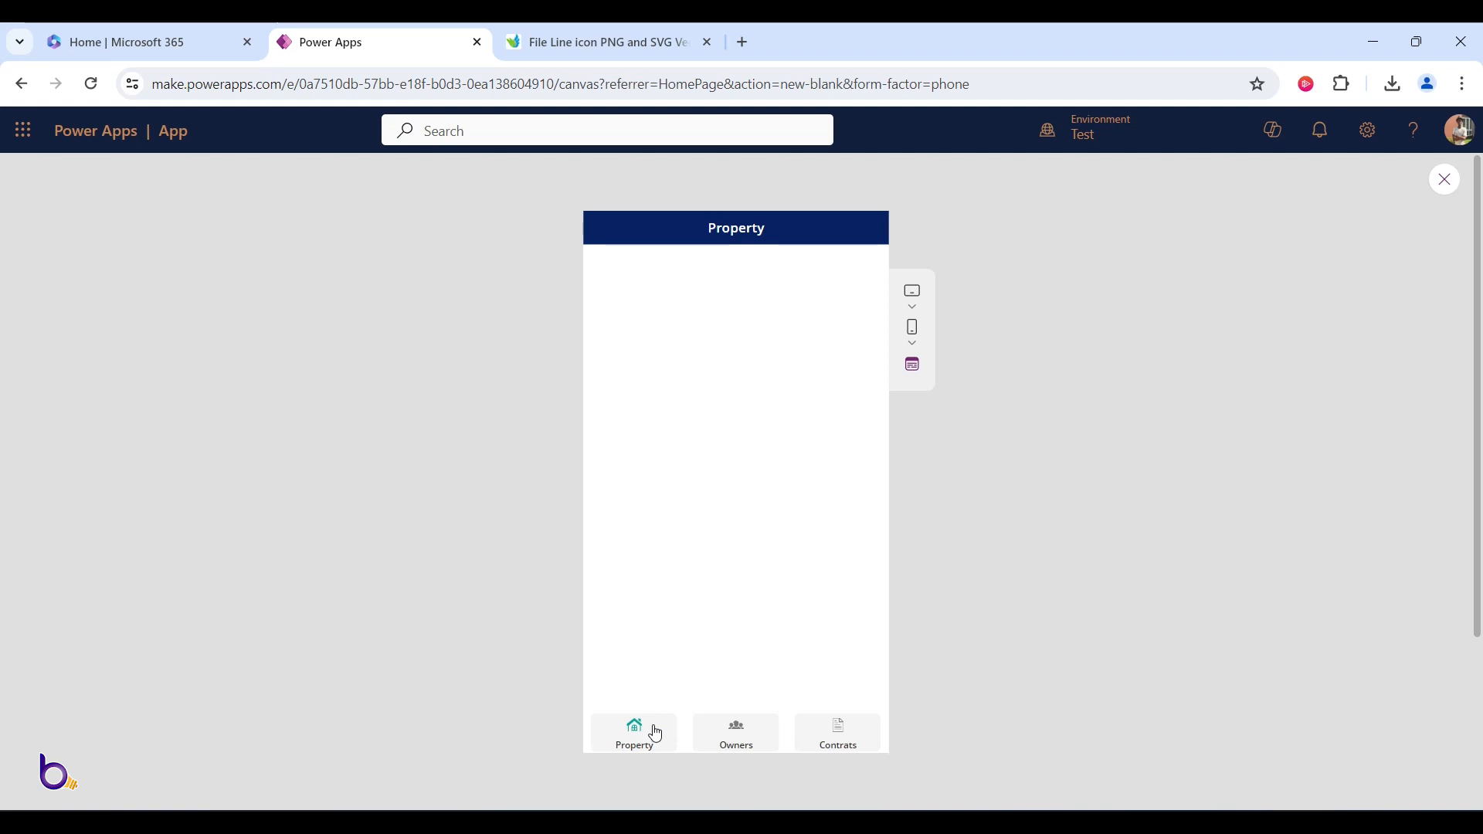
key("Escape")
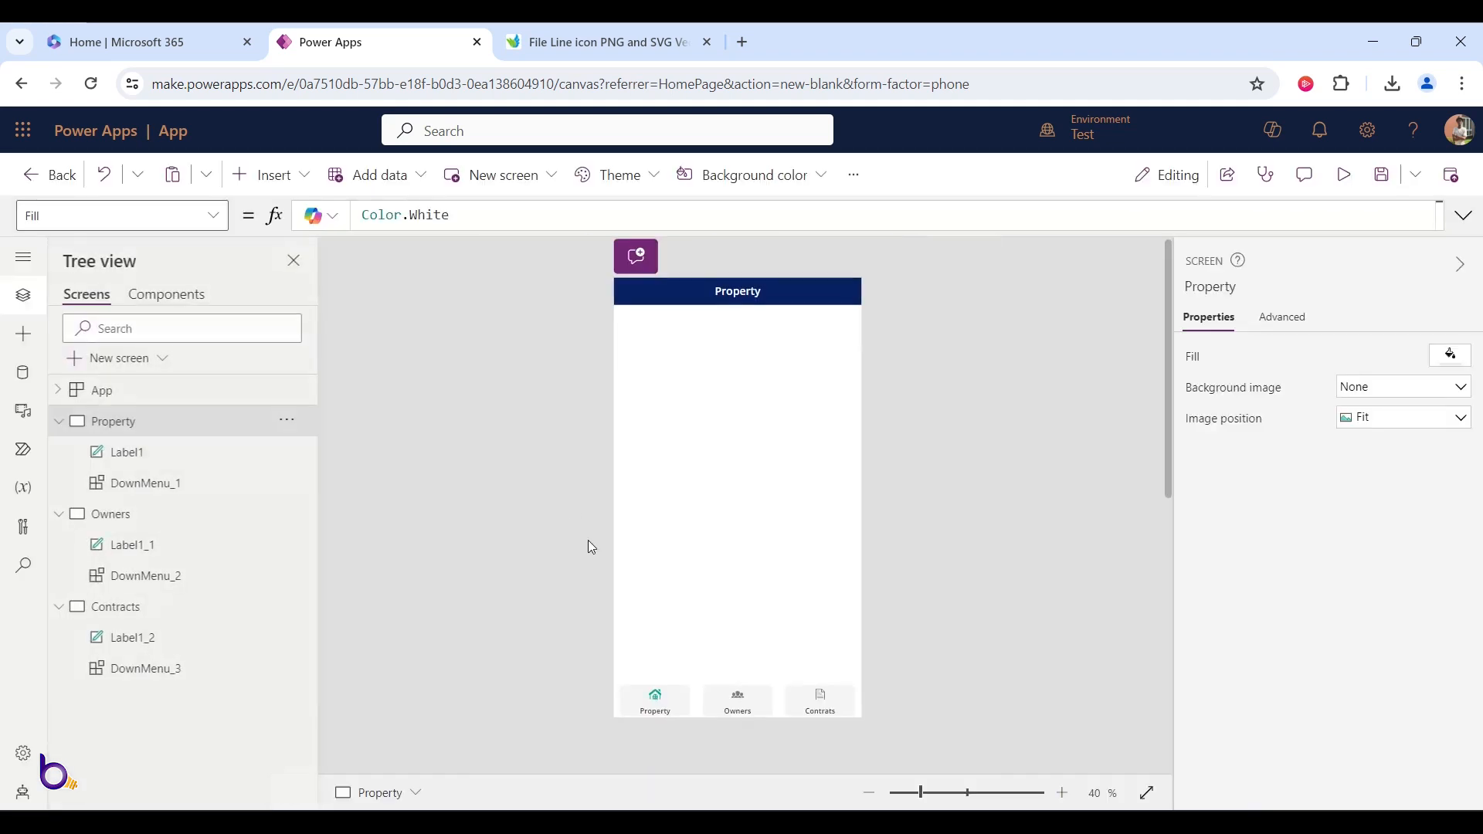
left_click(186, 292)
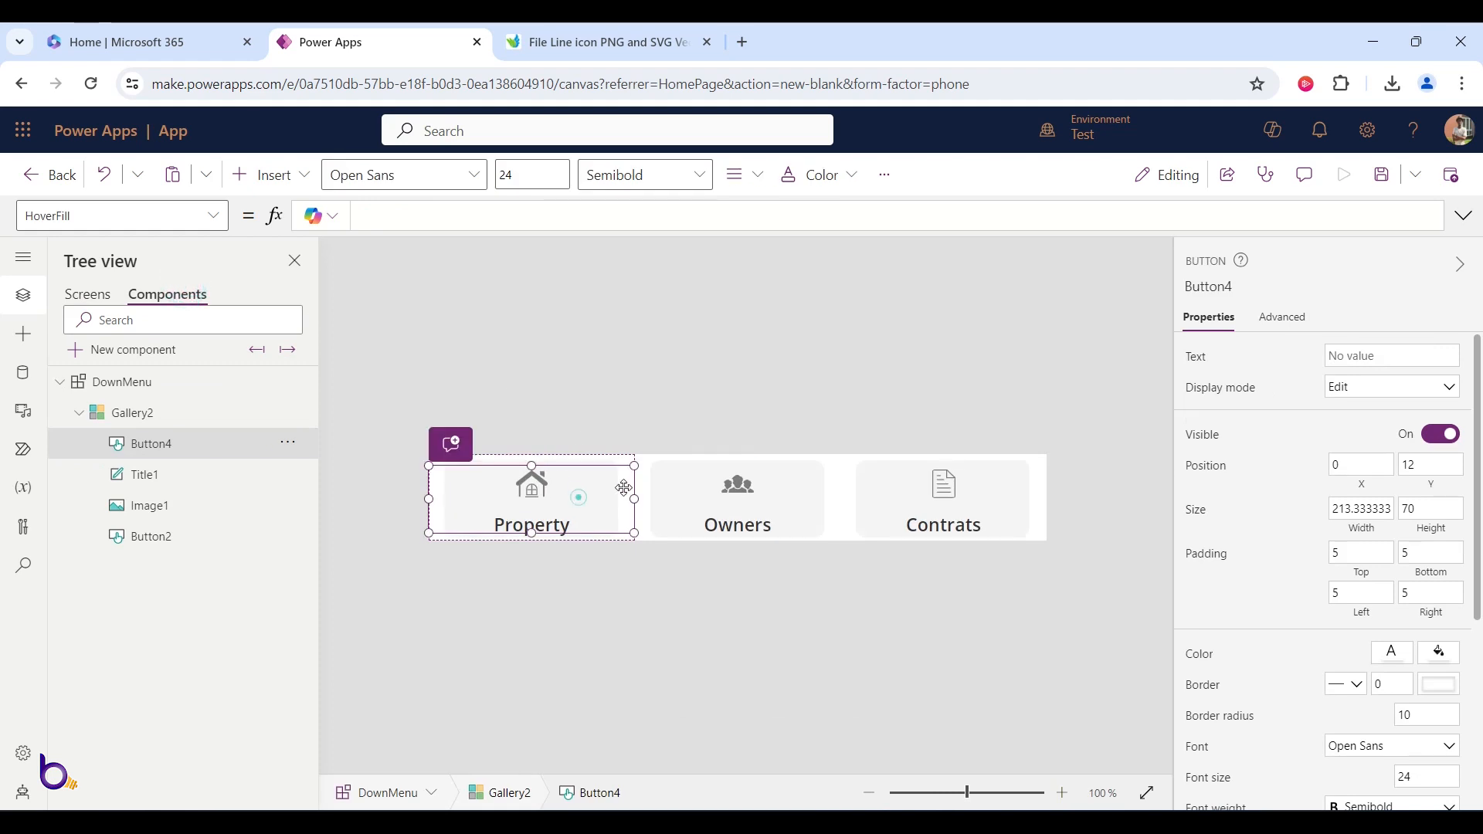
- Resize the transparent button to cover the Property menu tile, 180 wide and 80 high at position 16, 7
left_click_drag(635, 502, 622, 494)
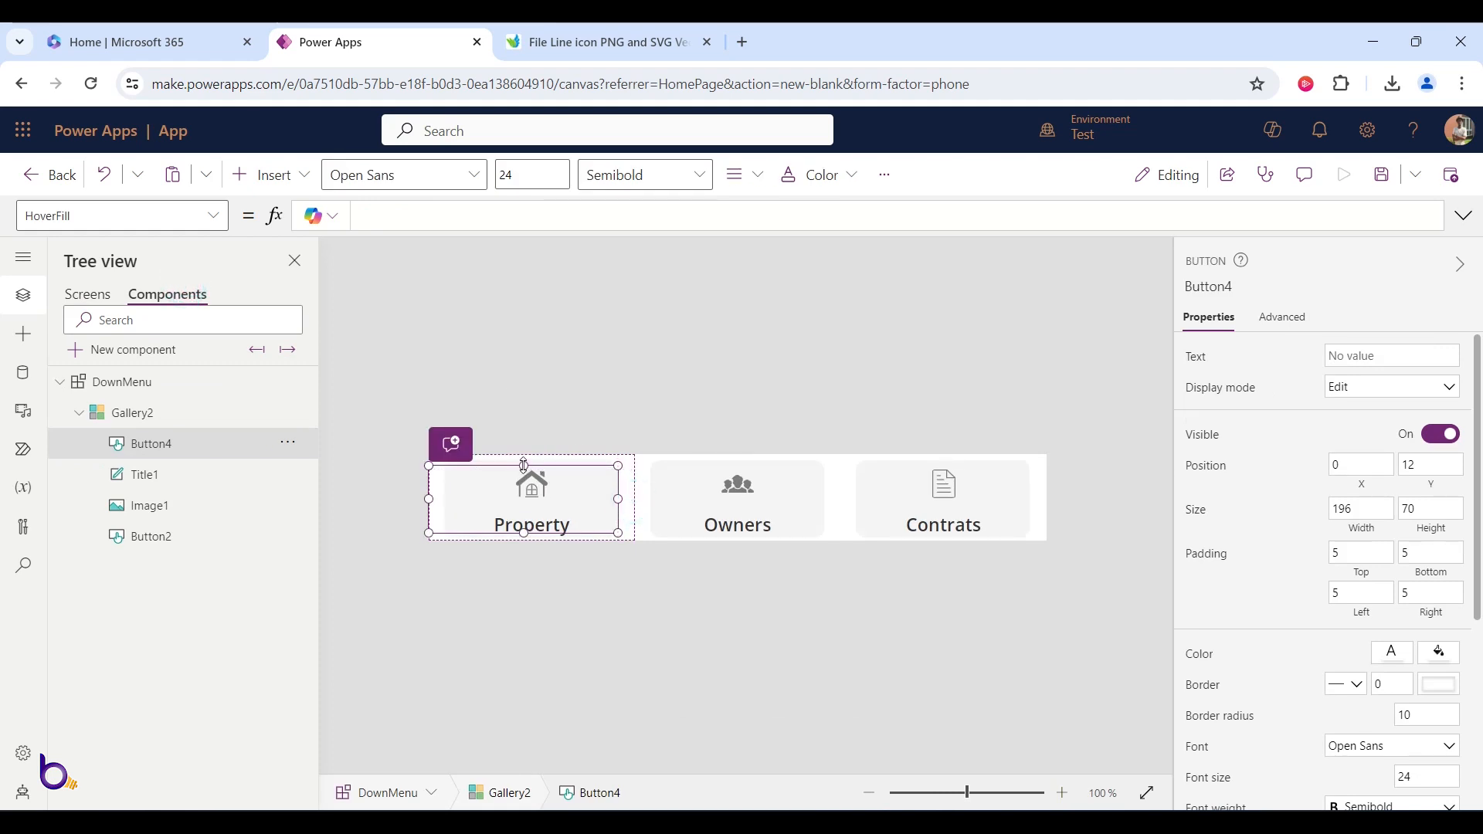
left_click_drag(524, 466, 524, 460)
left_click_drag(431, 499, 444, 499)
left_click_drag(531, 534, 531, 542)
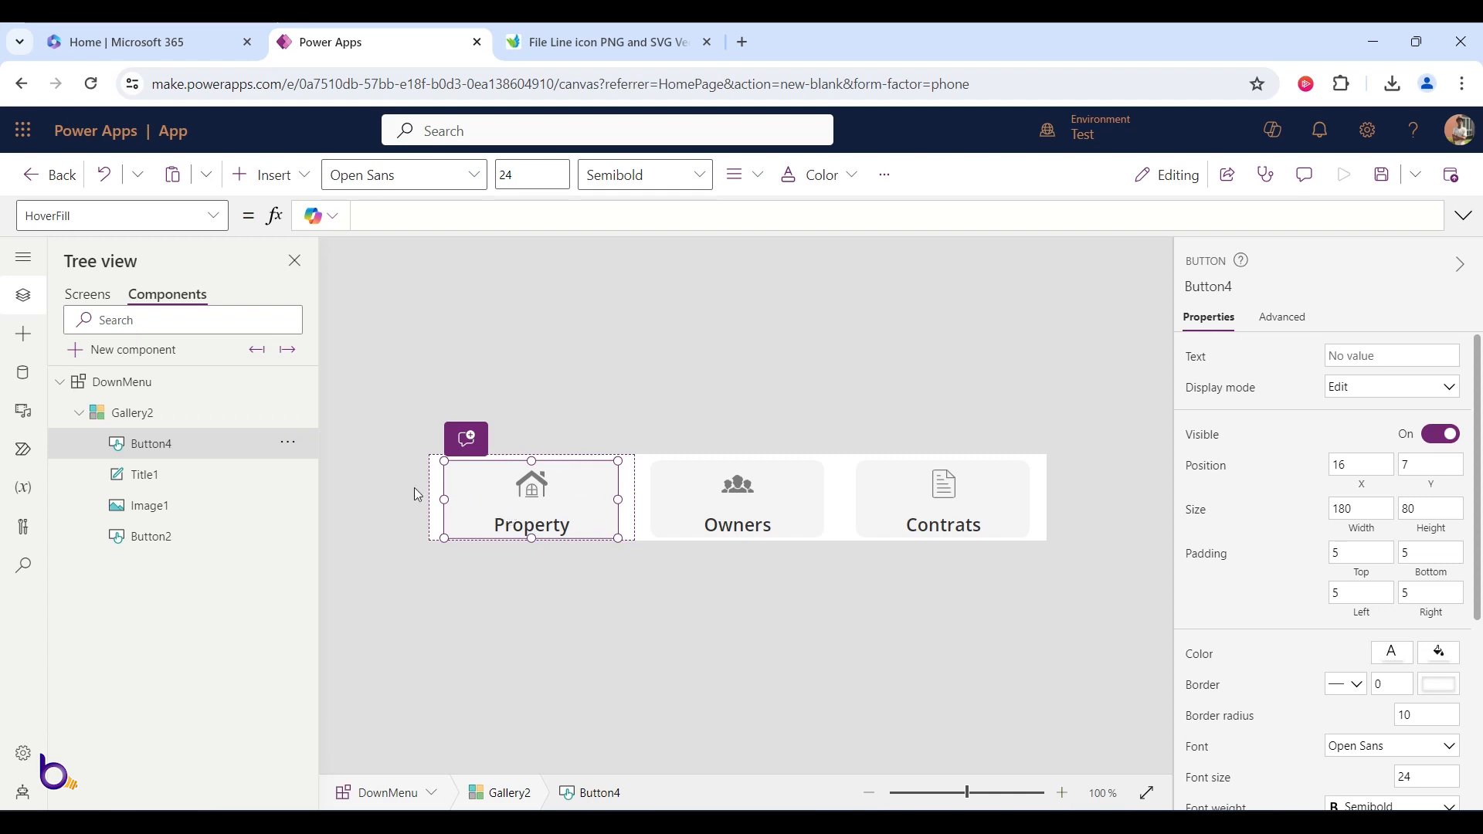
- Replace the OnSelect formula of the transparent gallery button Button4 with Navigate(ThisItem.Screen)
left_click(477, 486)
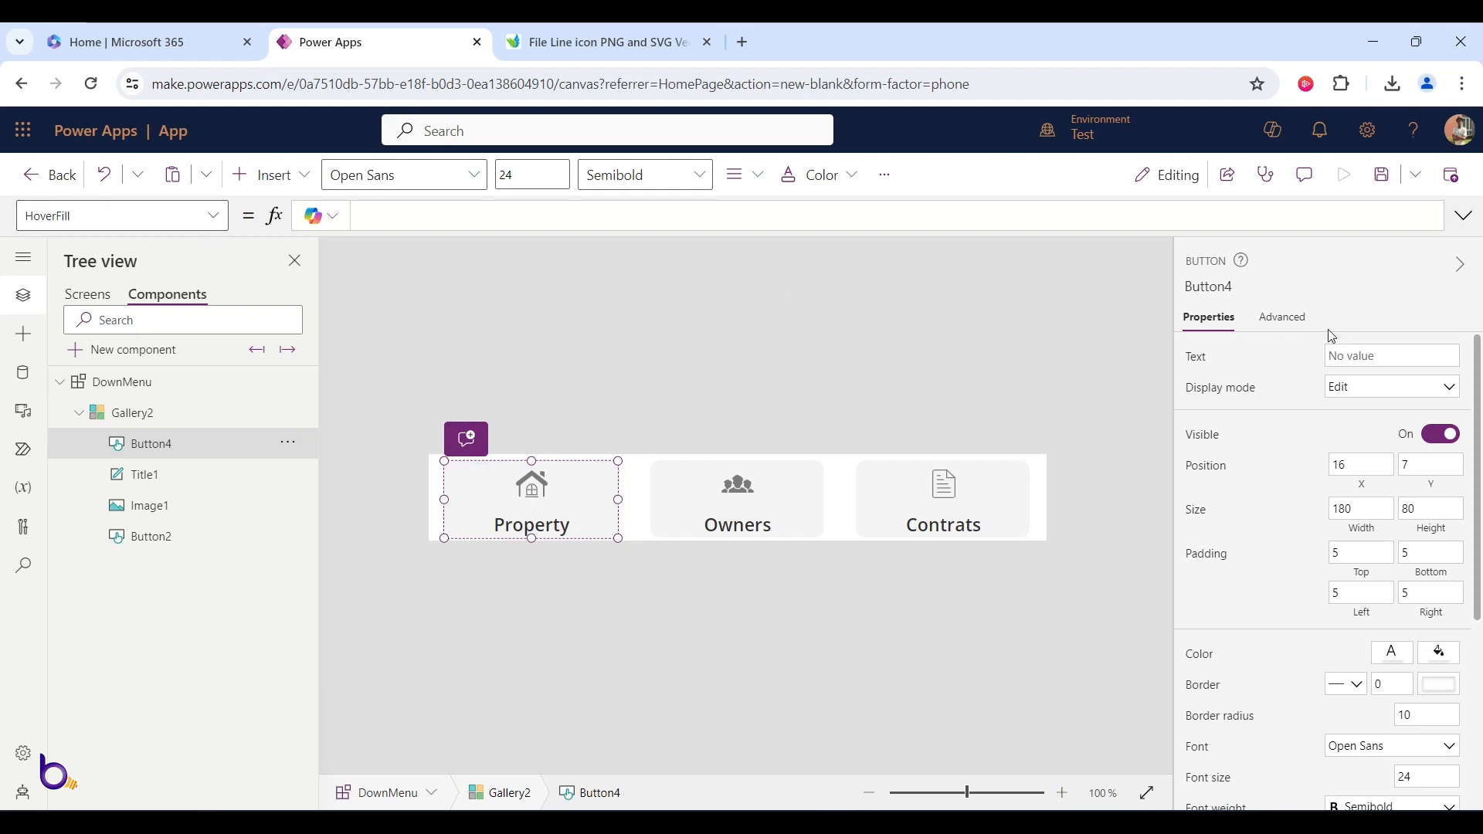
left_click(1286, 320)
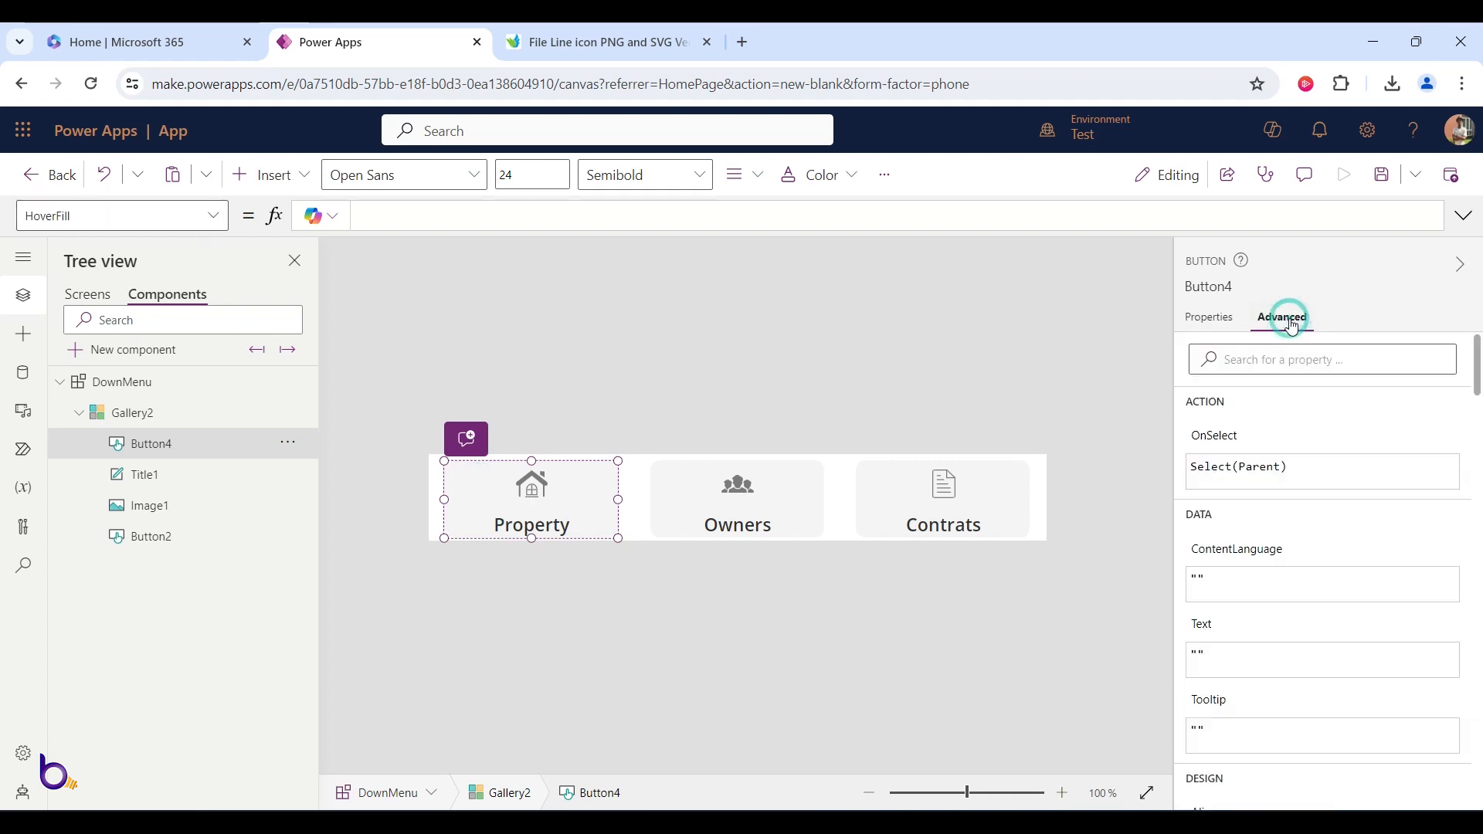
left_click(1220, 436)
triple_click(503, 215)
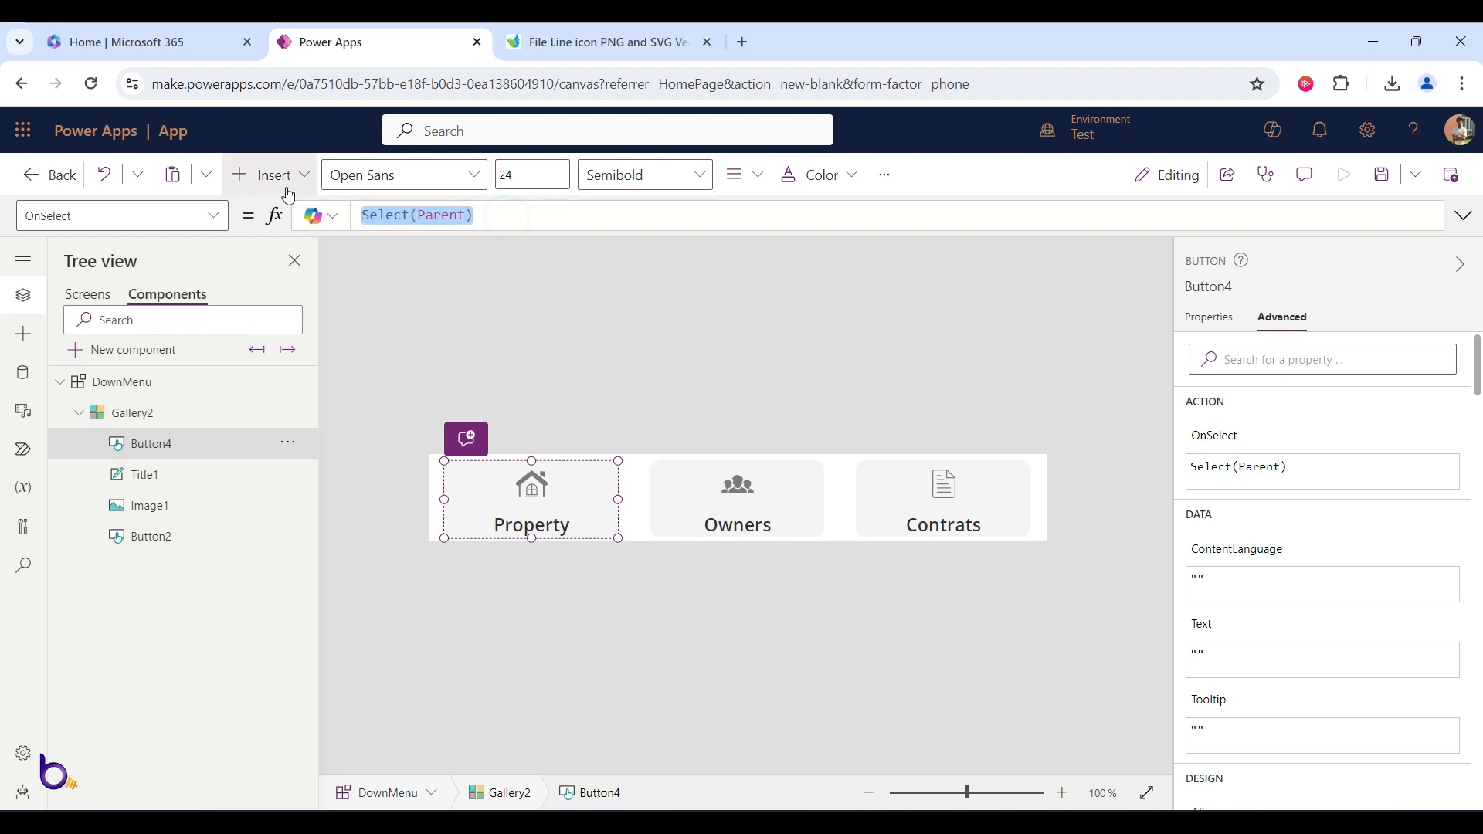
key("BackSpace")
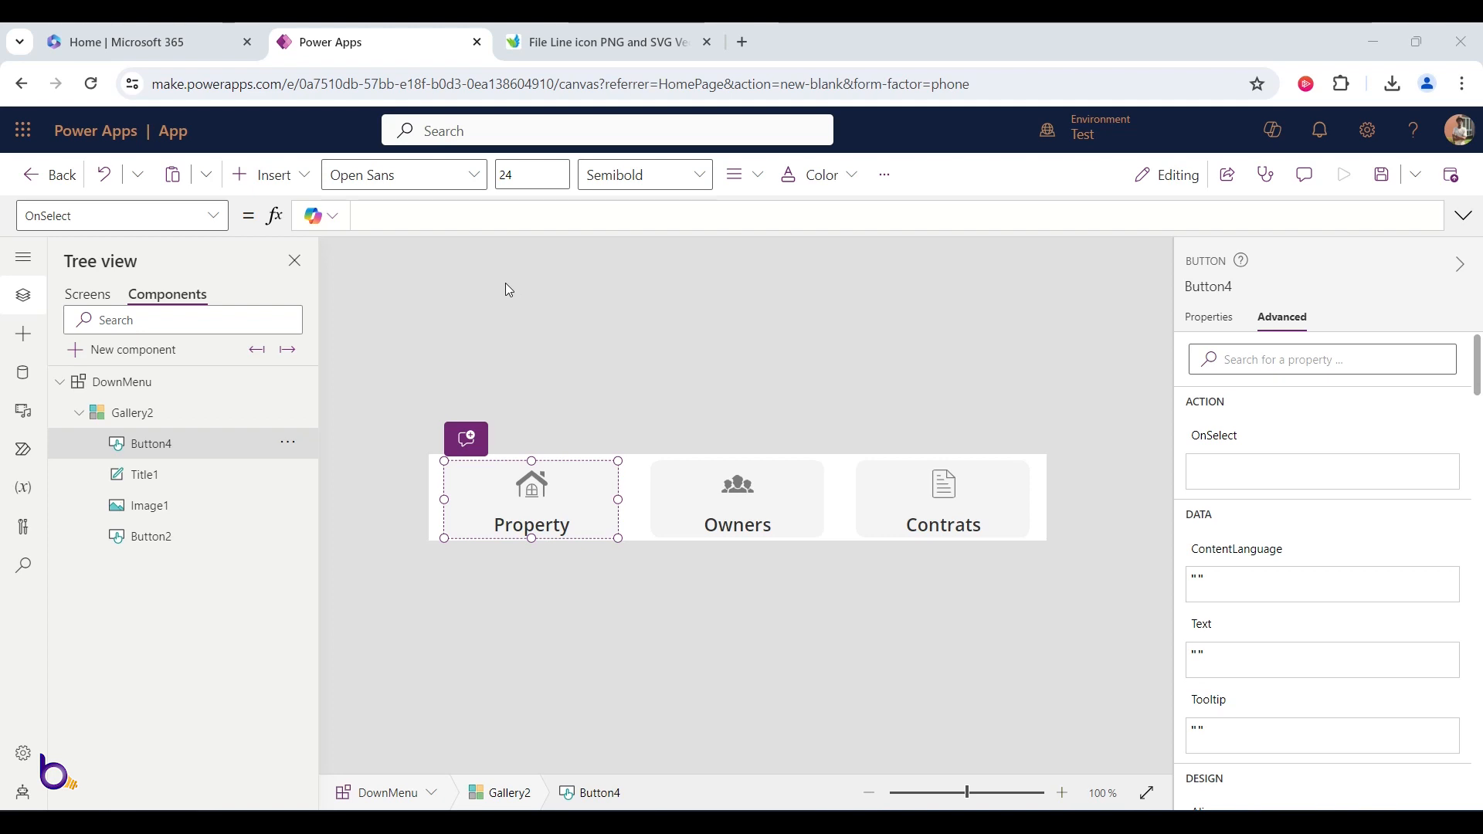
left_click(399, 215)
type("Navi")
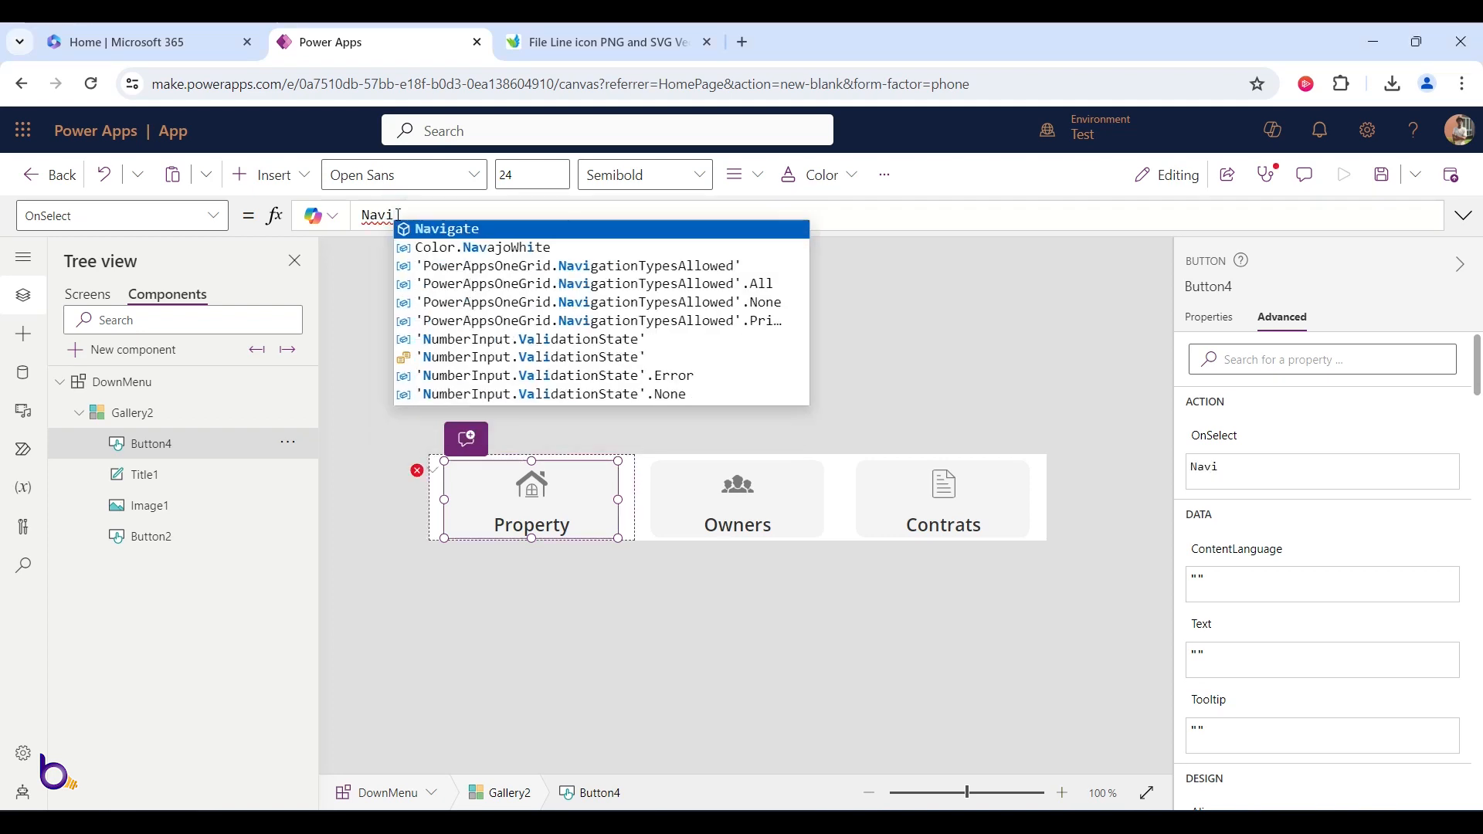
key("Tab")
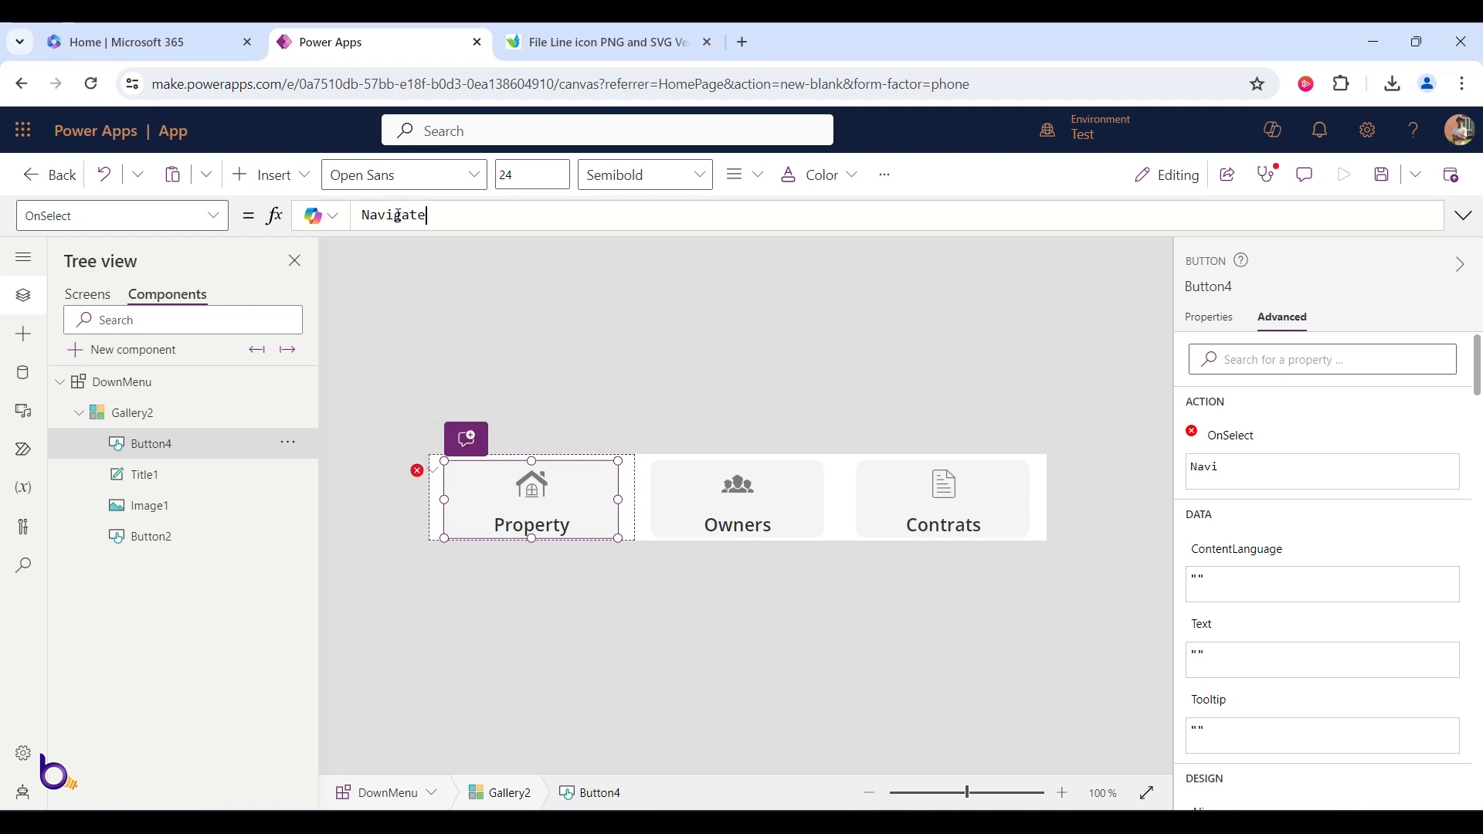
type("(")
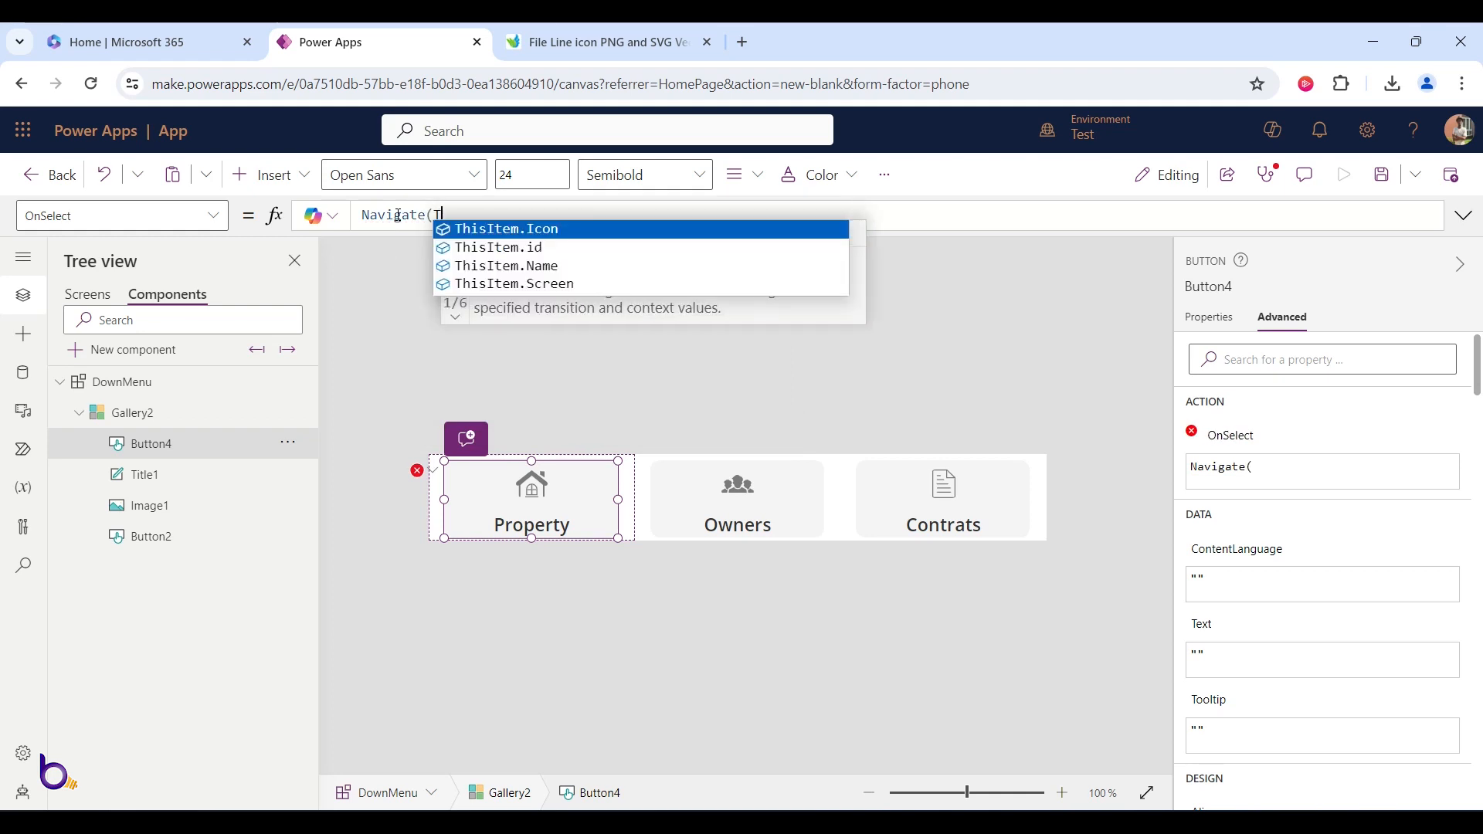
type("This")
key("Tab")
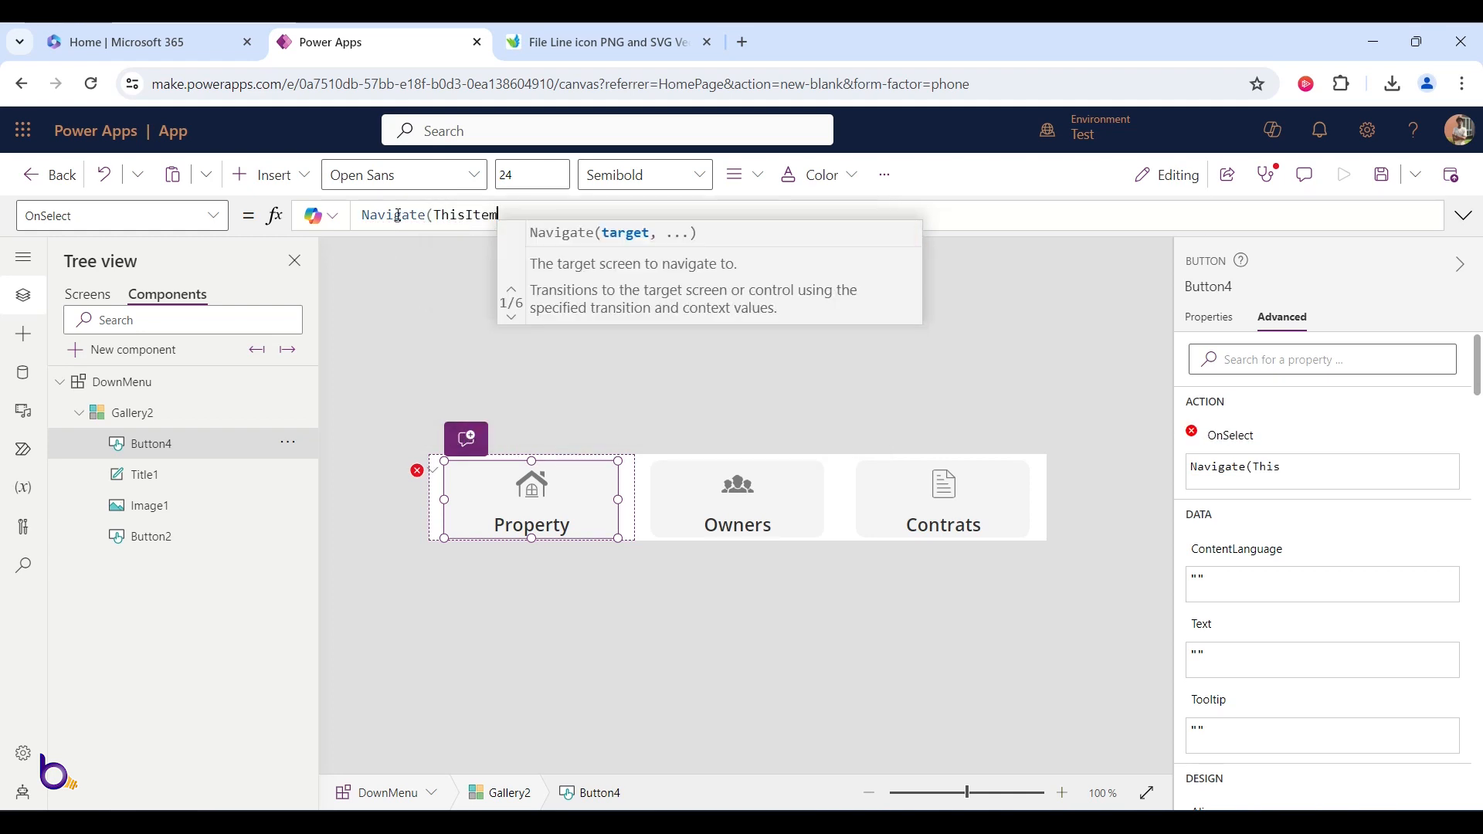
type(".Scr")
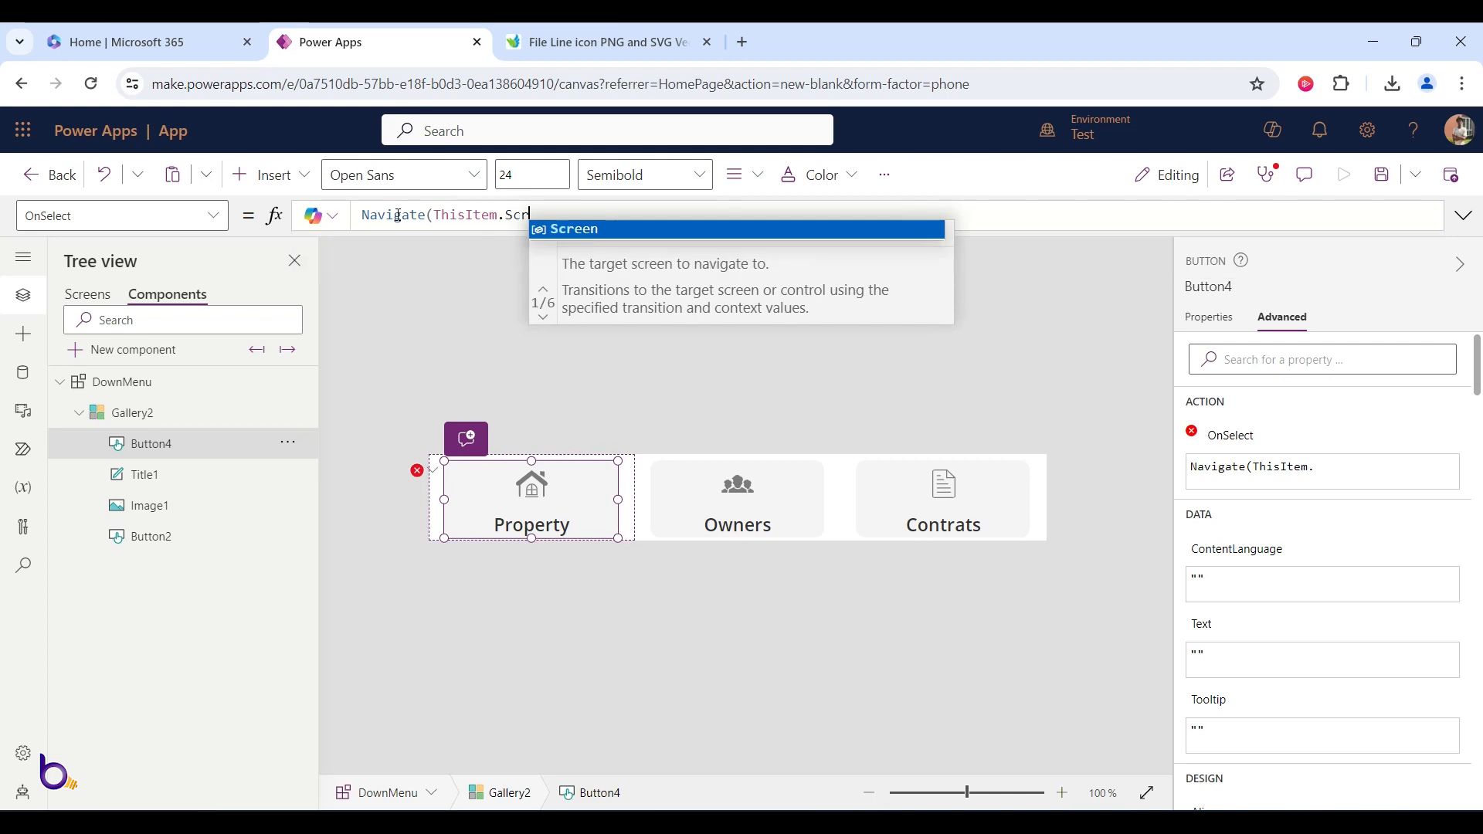
key("Tab")
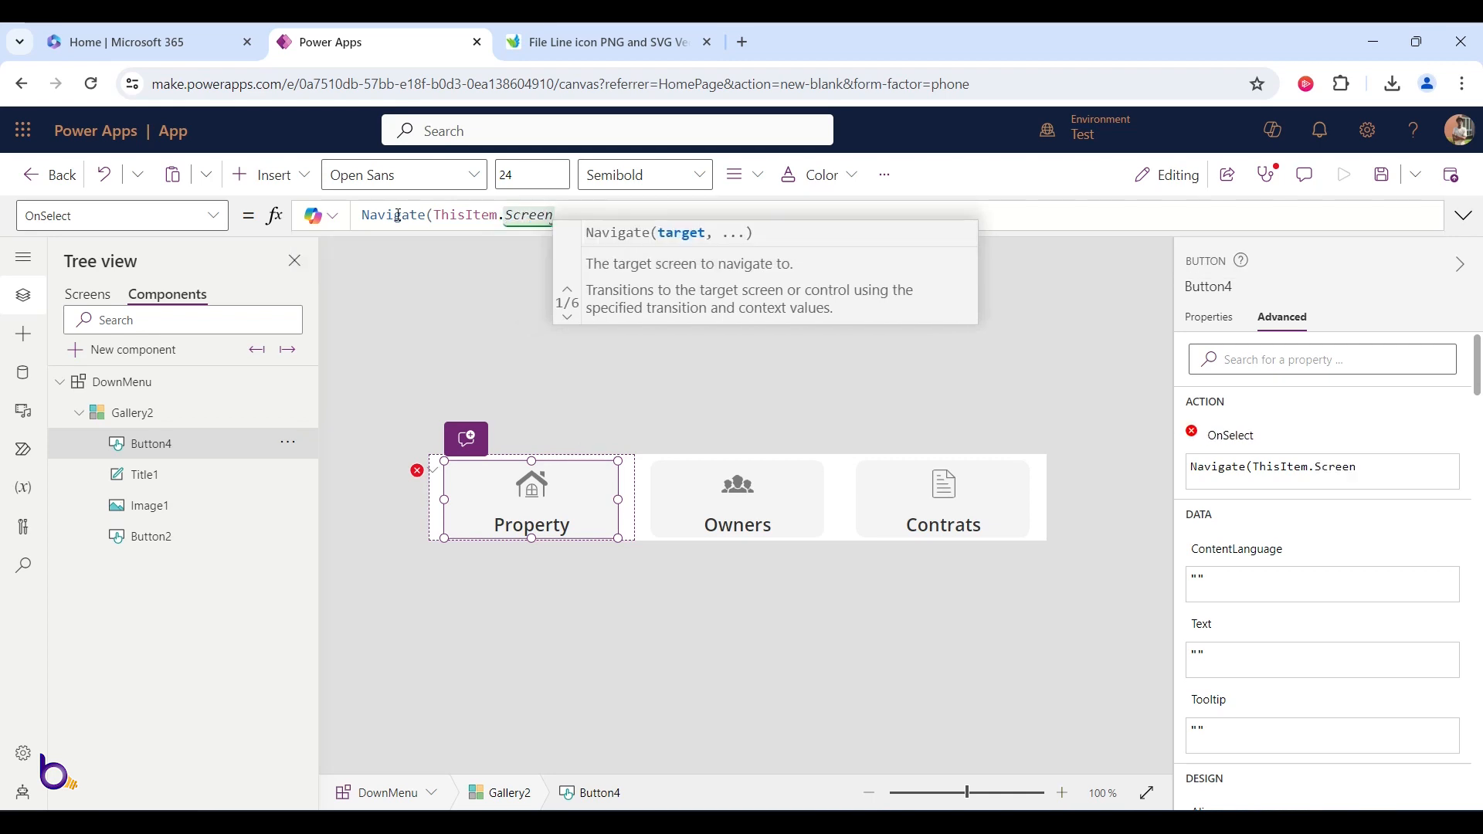
type(")")
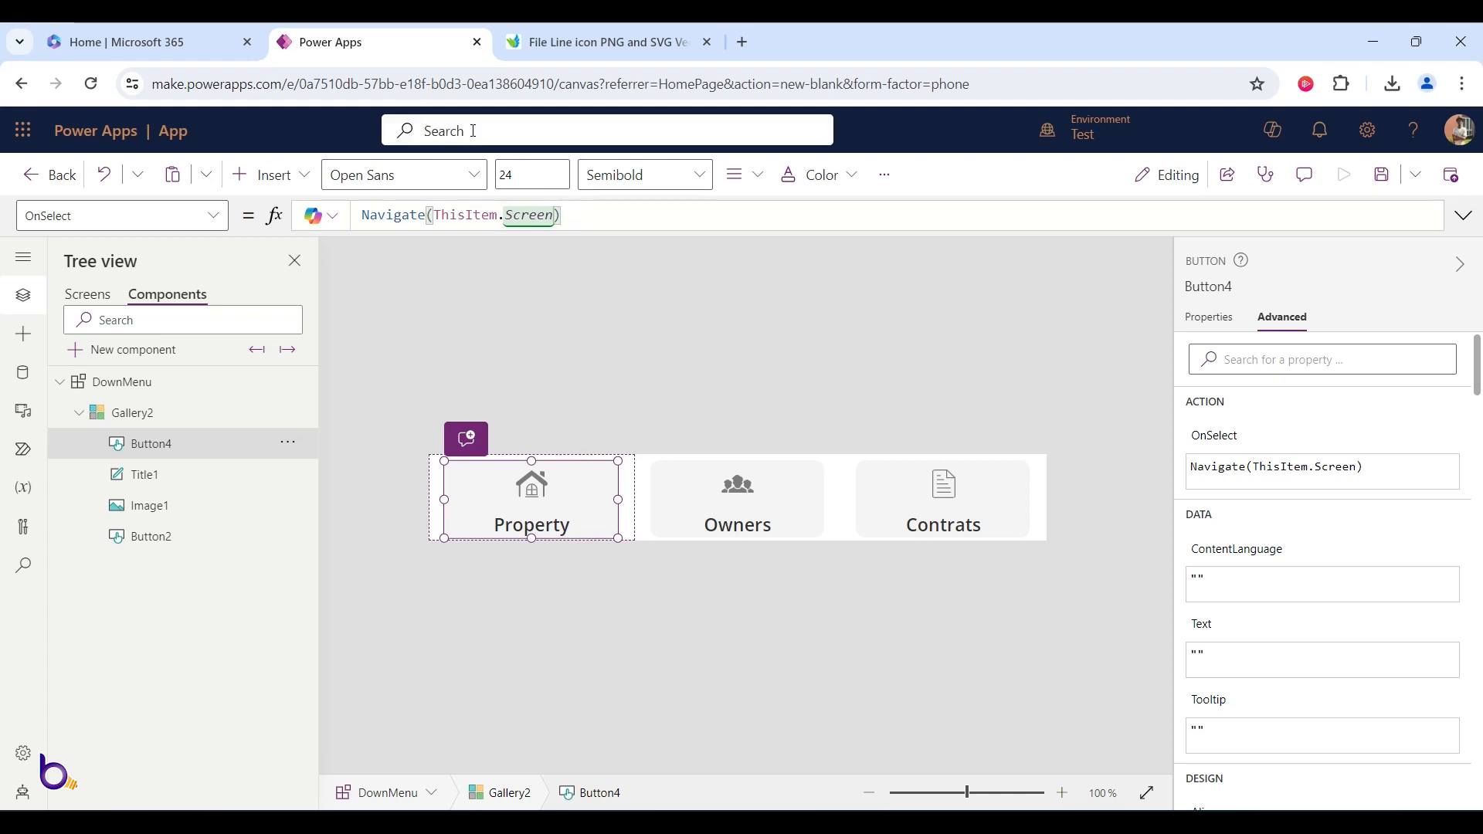
- Examine the Property item's Screen entry in the DownMenu component's MenuItems formula
left_click(185, 381)
left_click_drag(544, 232, 545, 618)
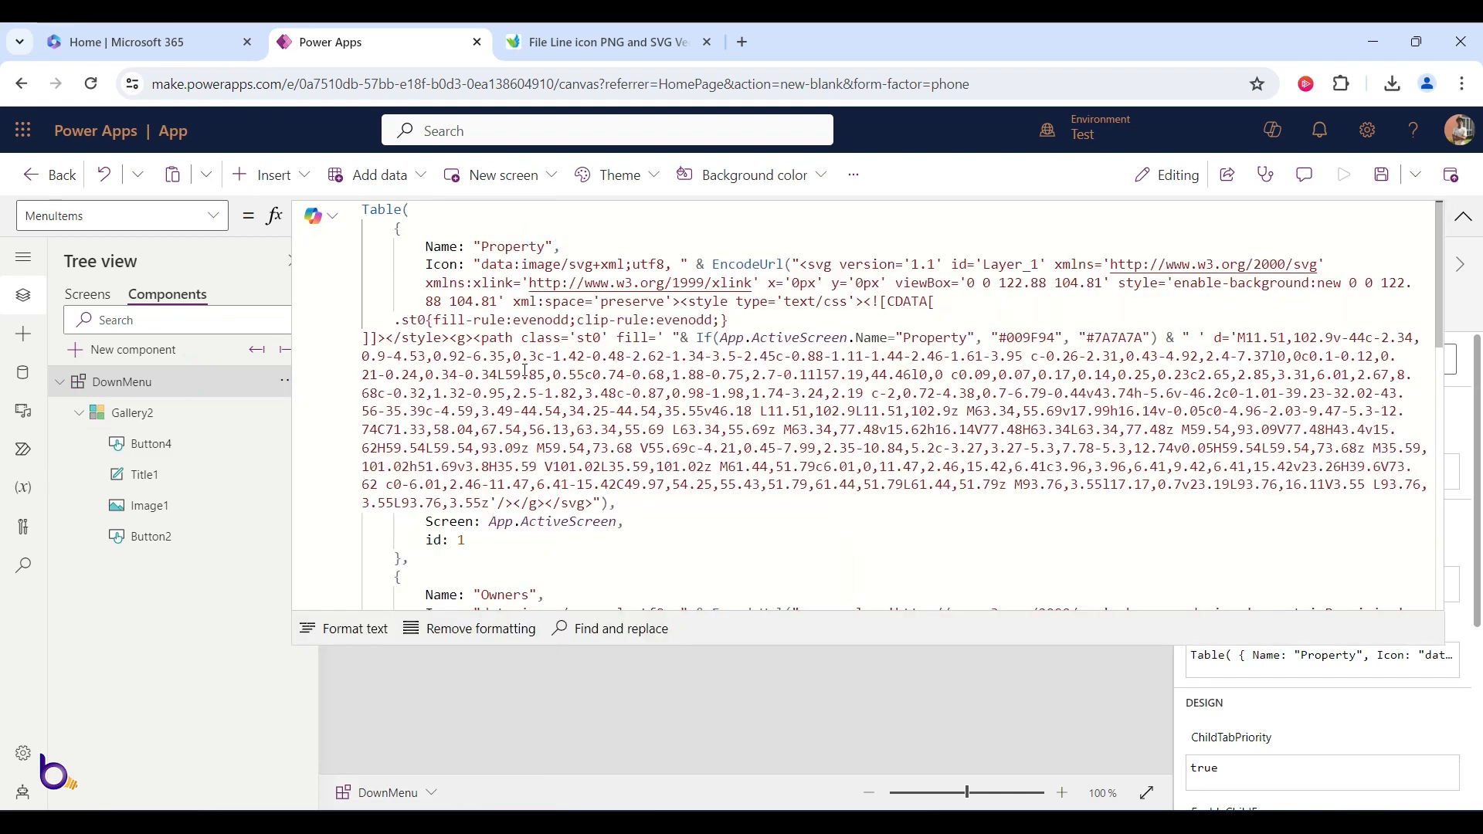
left_click(489, 522)
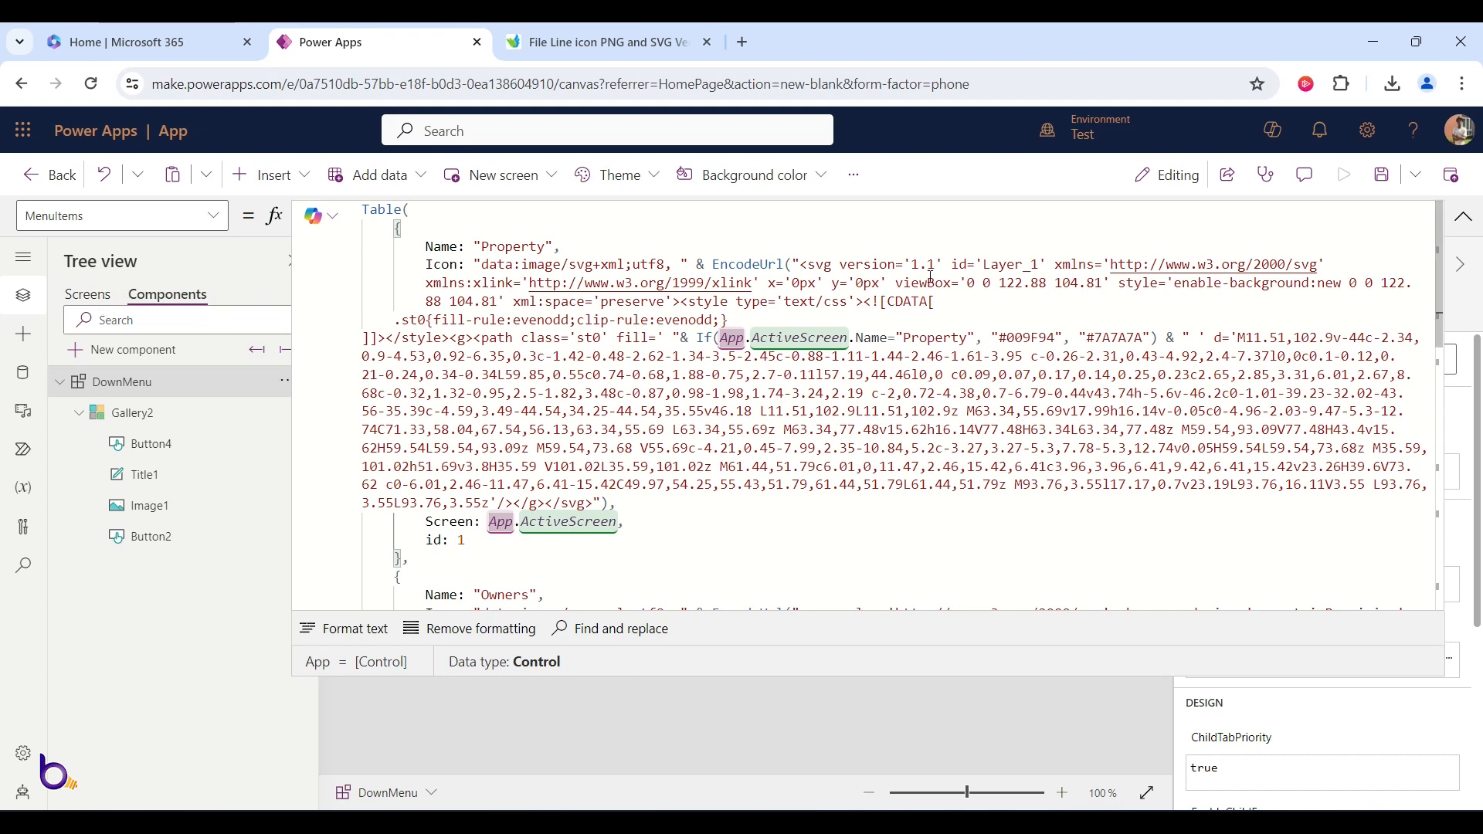
left_click(1464, 216)
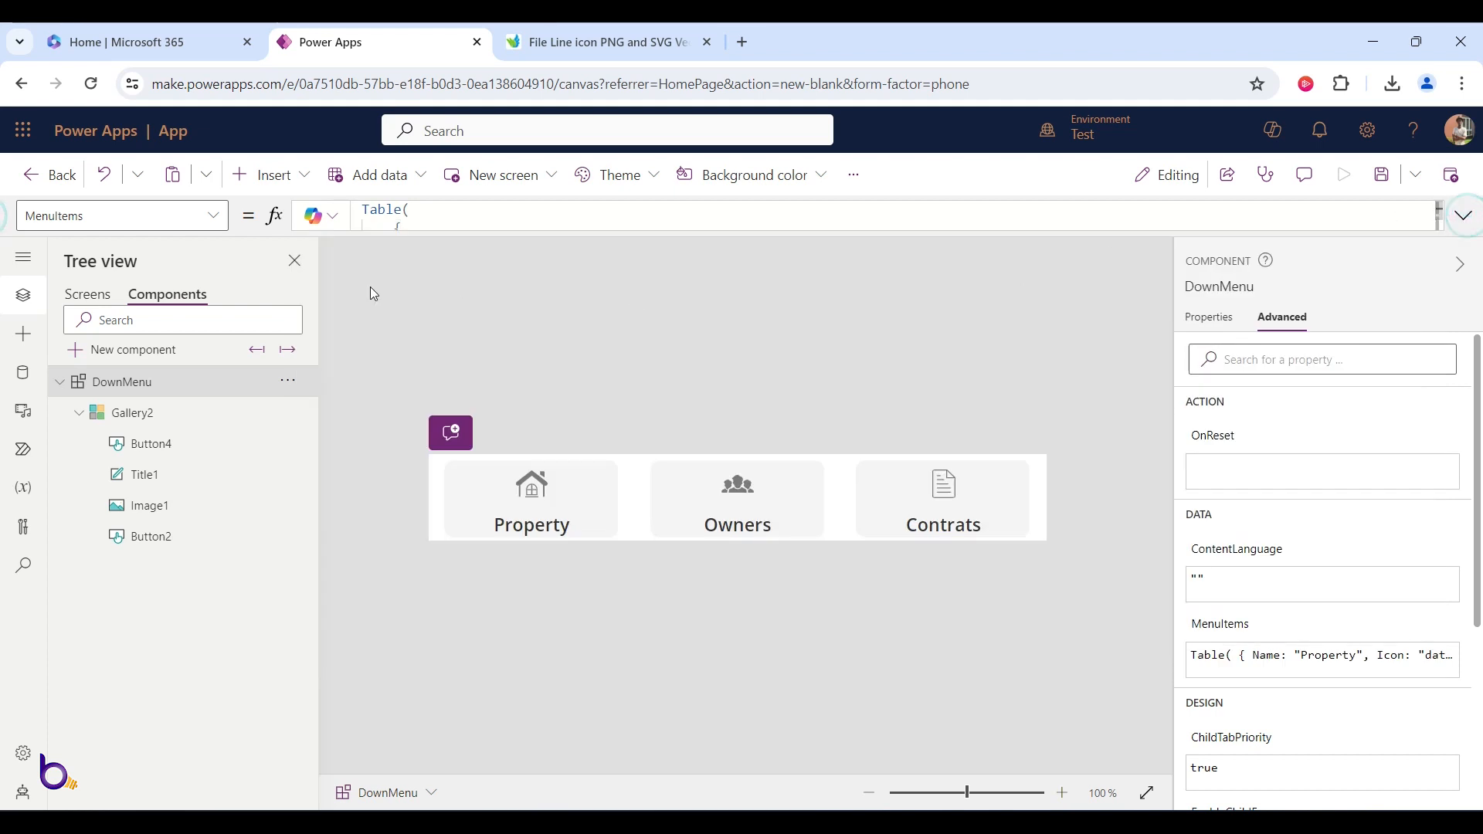
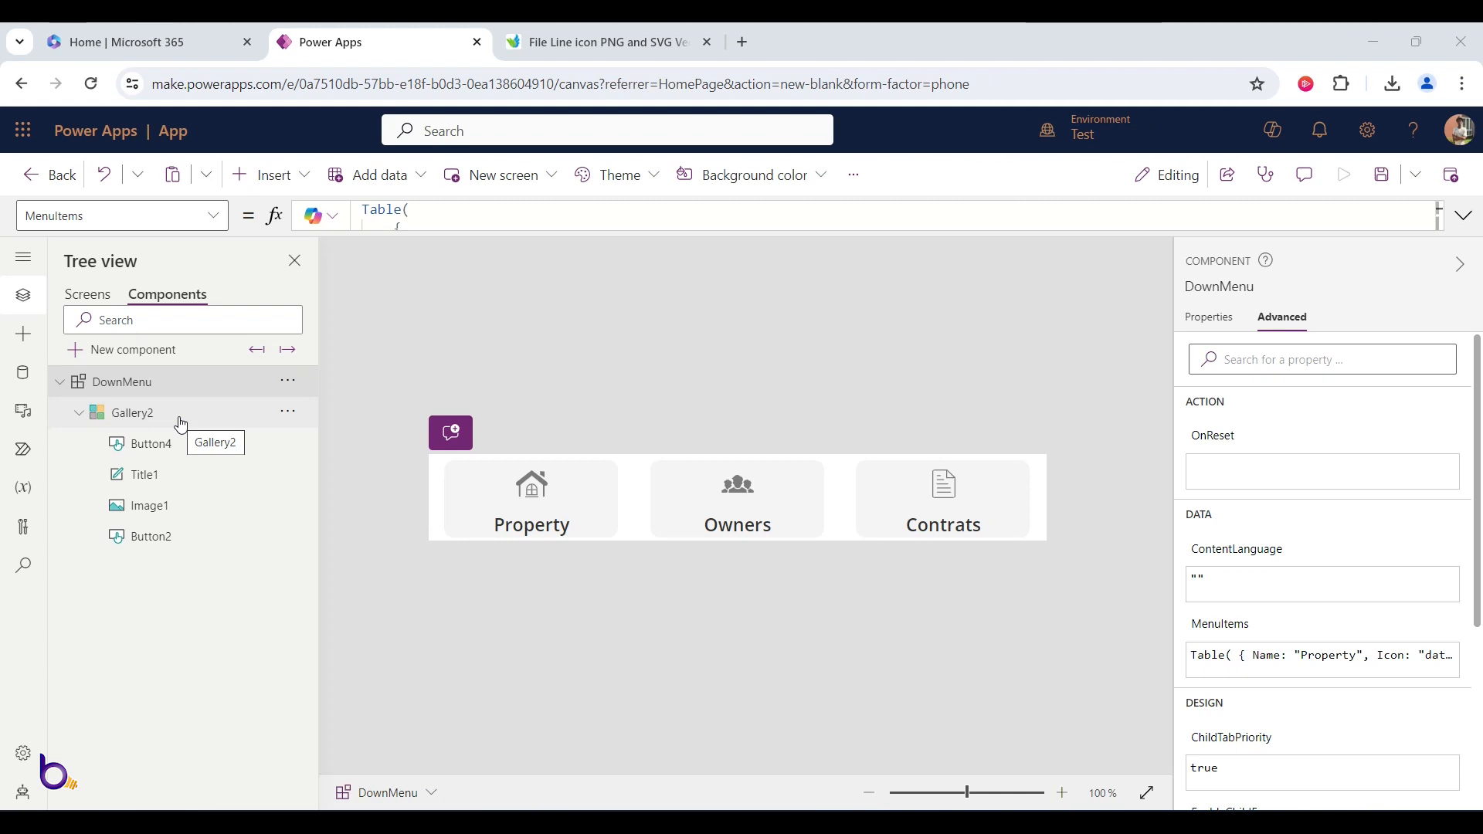
- Add a custom input property named itemID to the DownMenu component, with description "Item ID" and data type Number
left_click(116, 382)
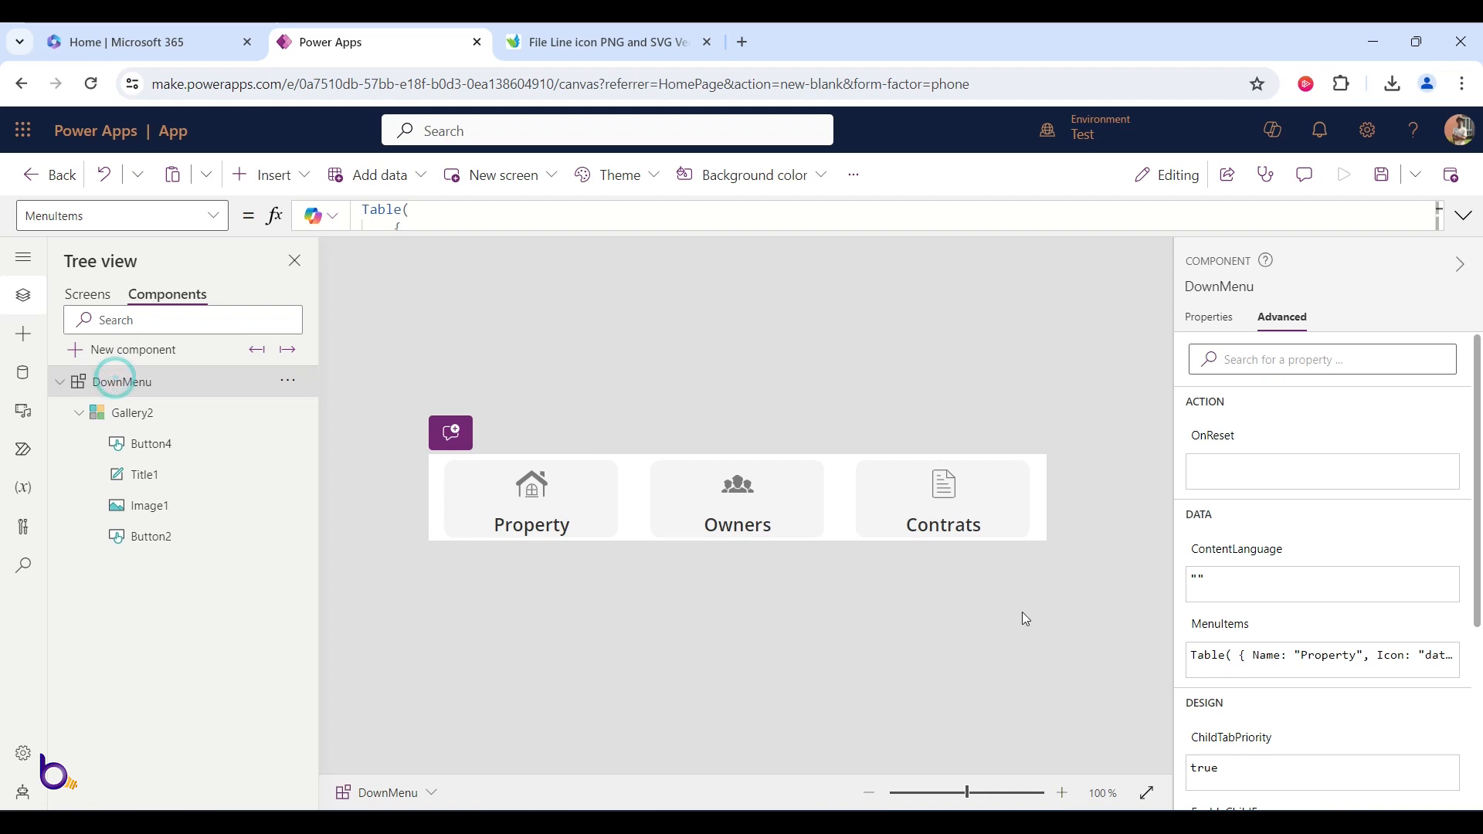
left_click(1207, 317)
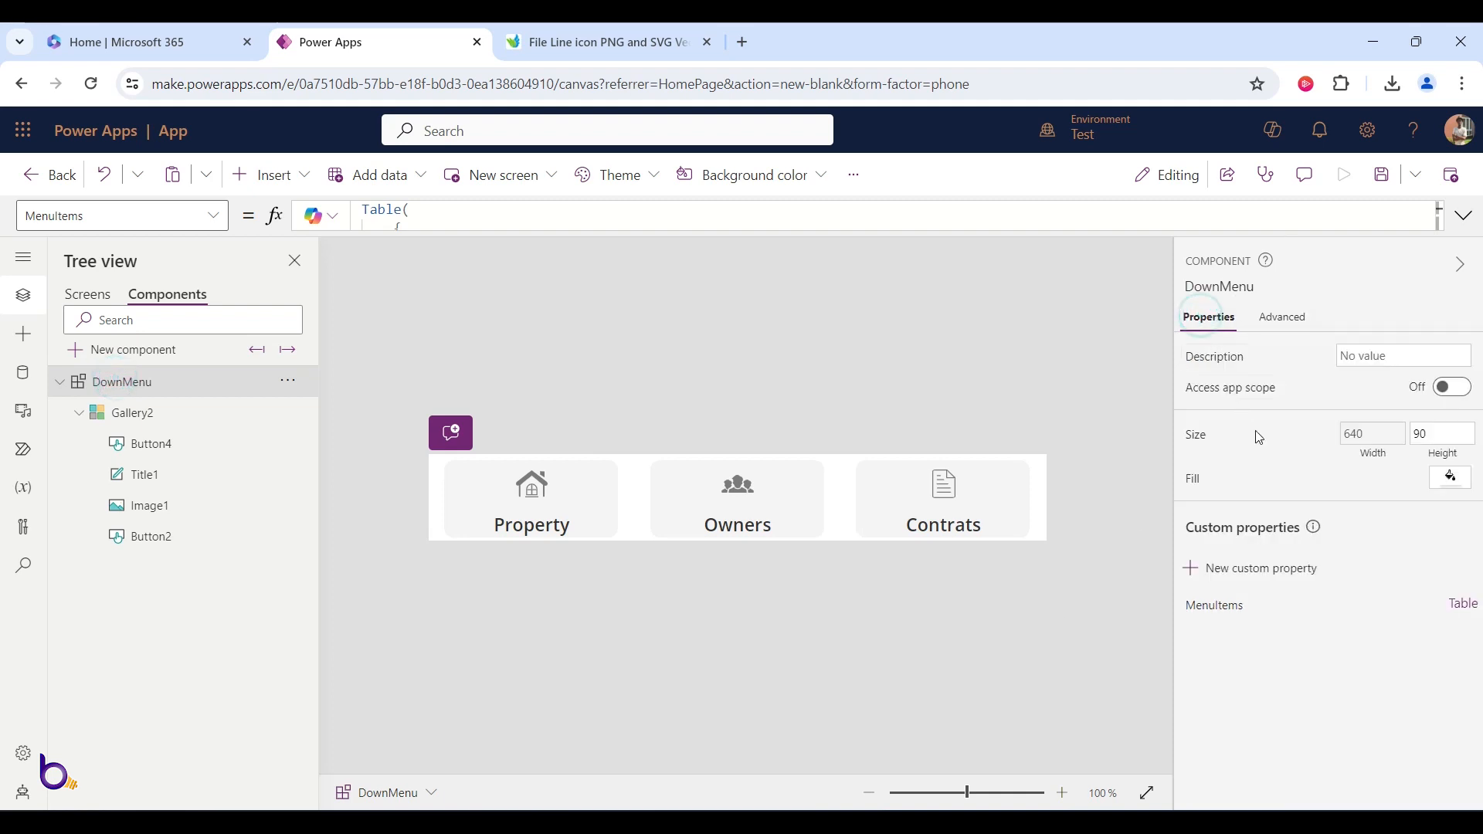
left_click(1253, 578)
left_click(1004, 341)
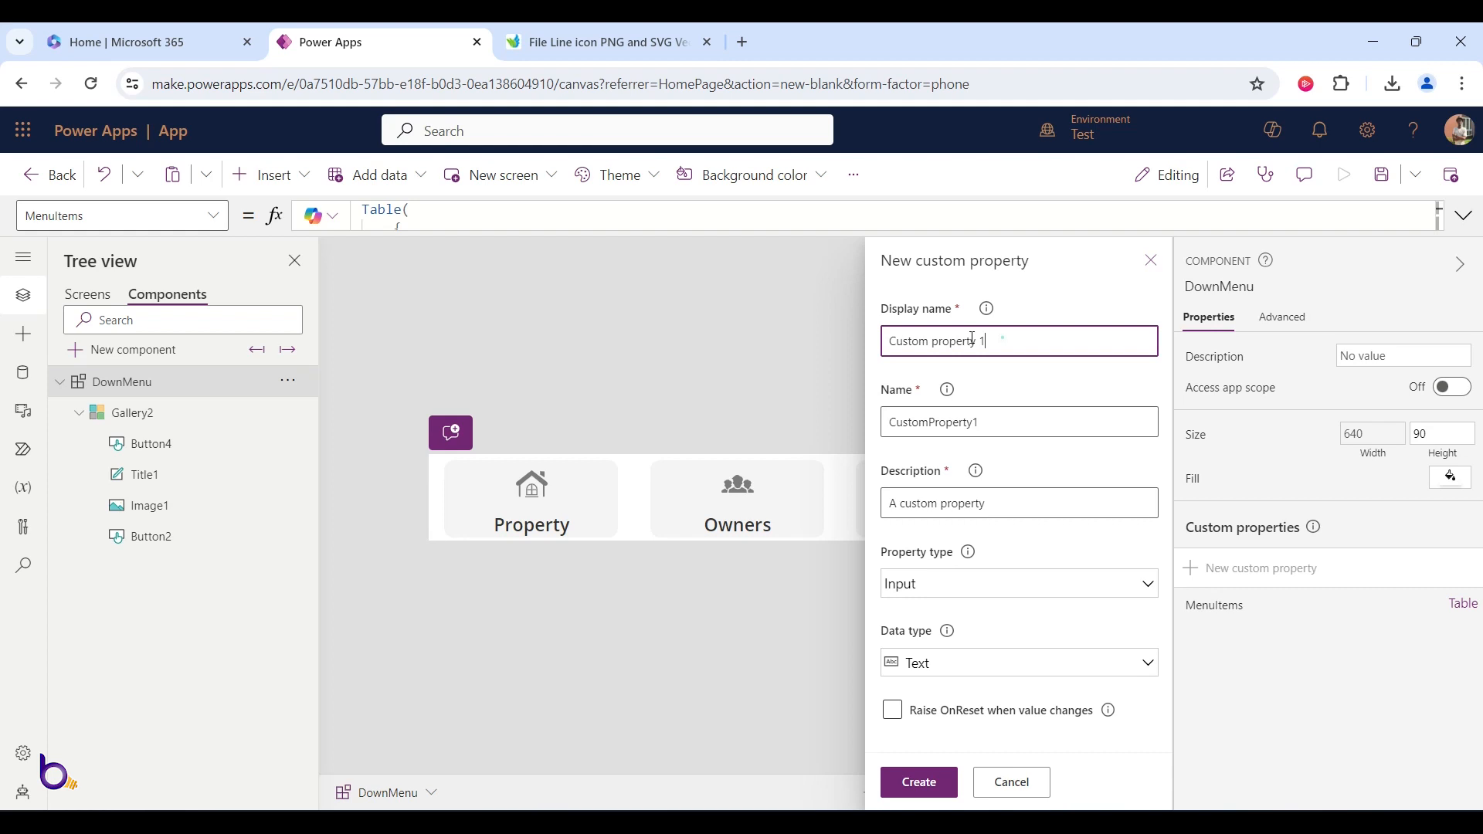
left_click_drag(1004, 341, 845, 343)
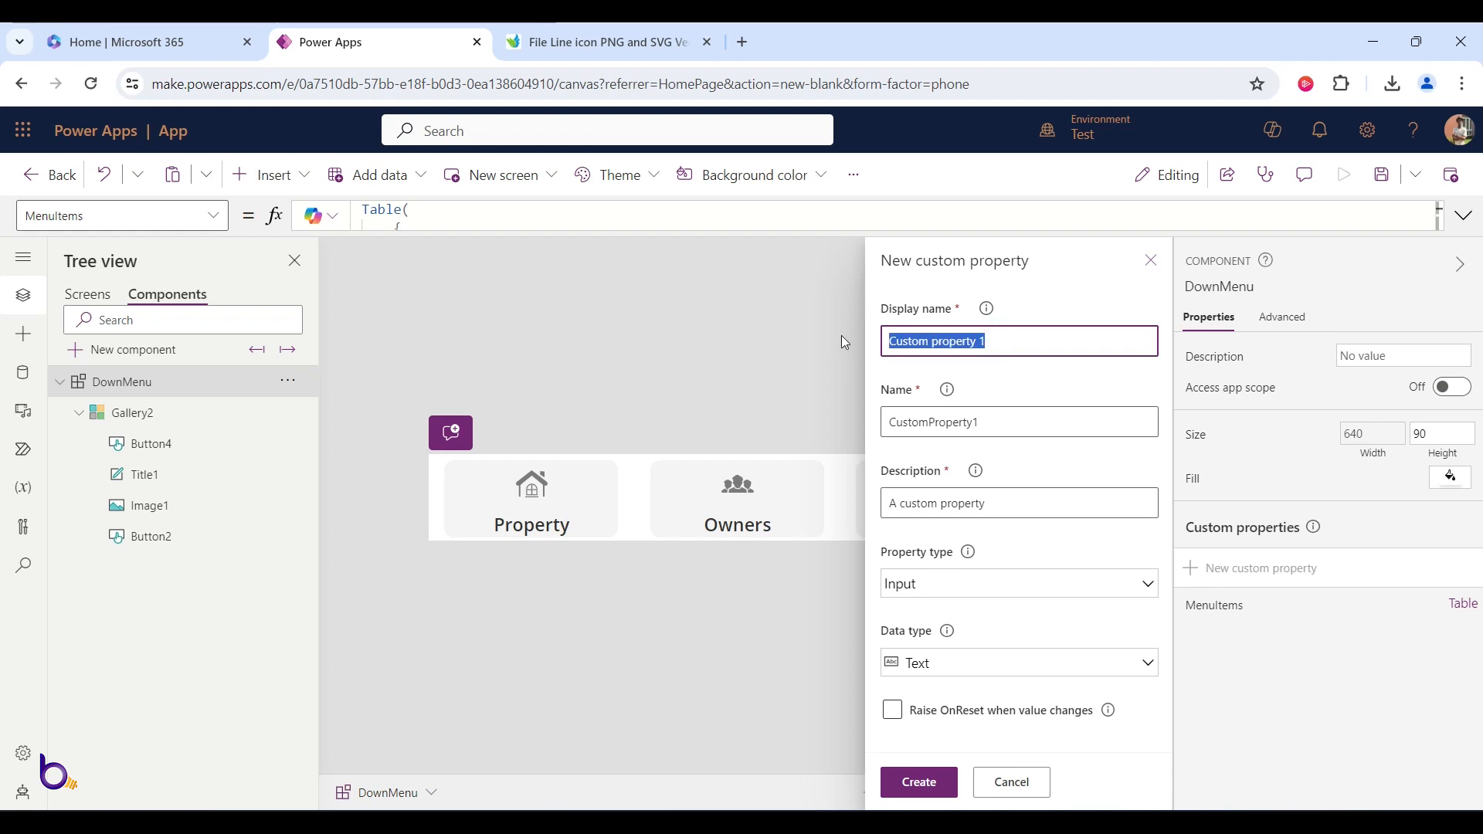
type("itemID")
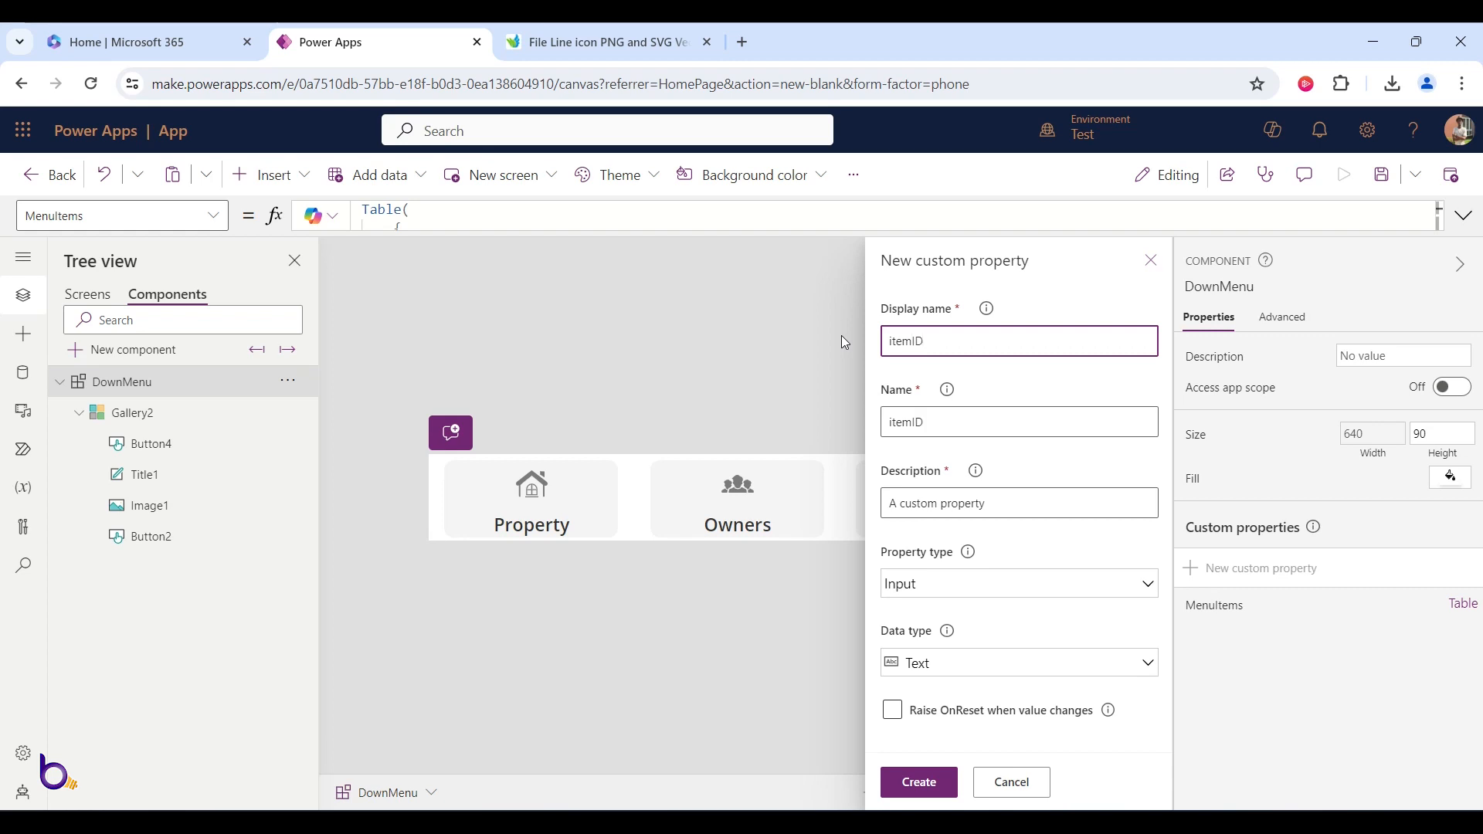
left_click_drag(999, 509, 869, 498)
key("BackSpace")
type("Item ID")
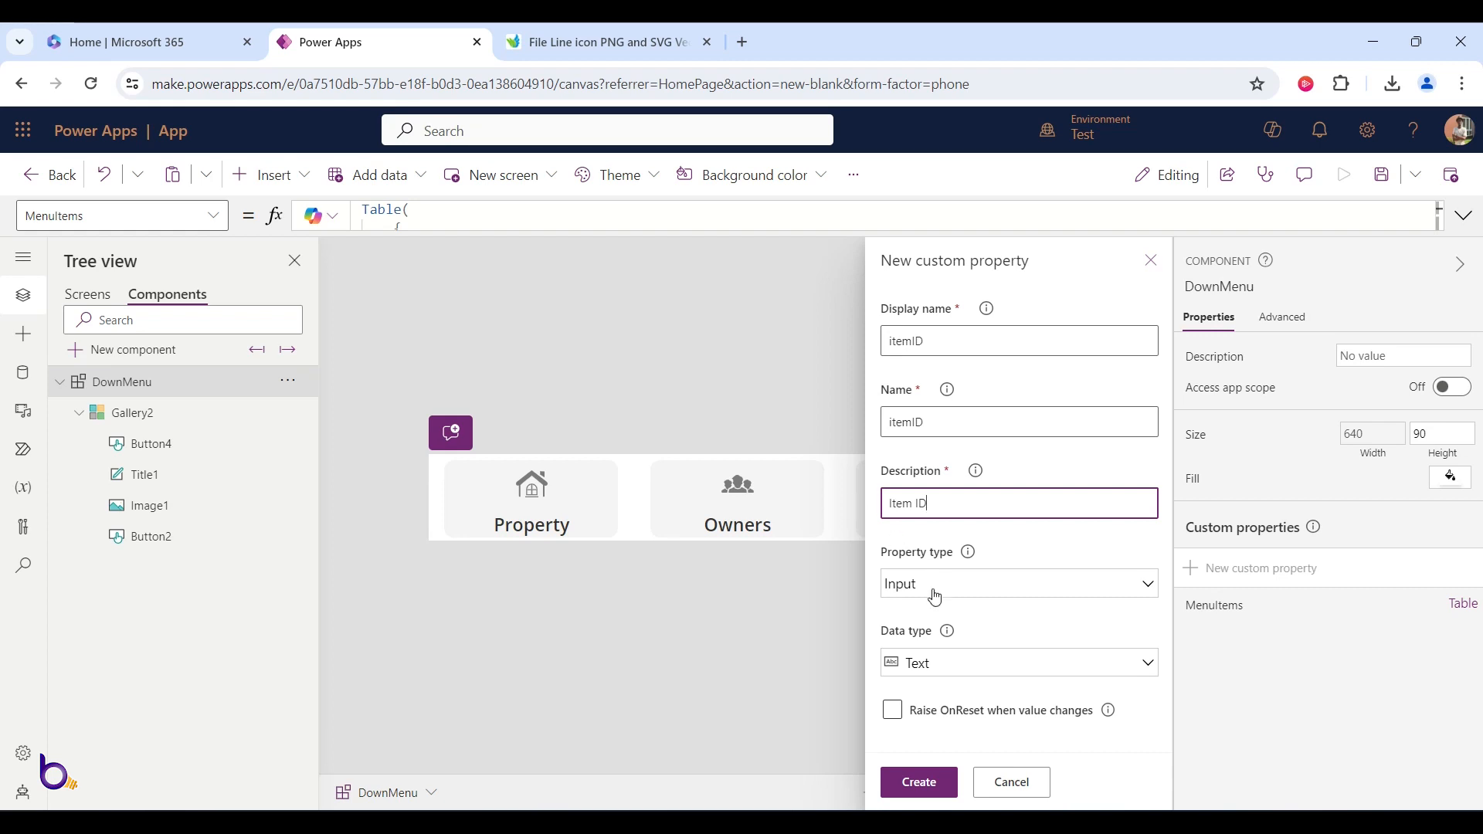
left_click(936, 666)
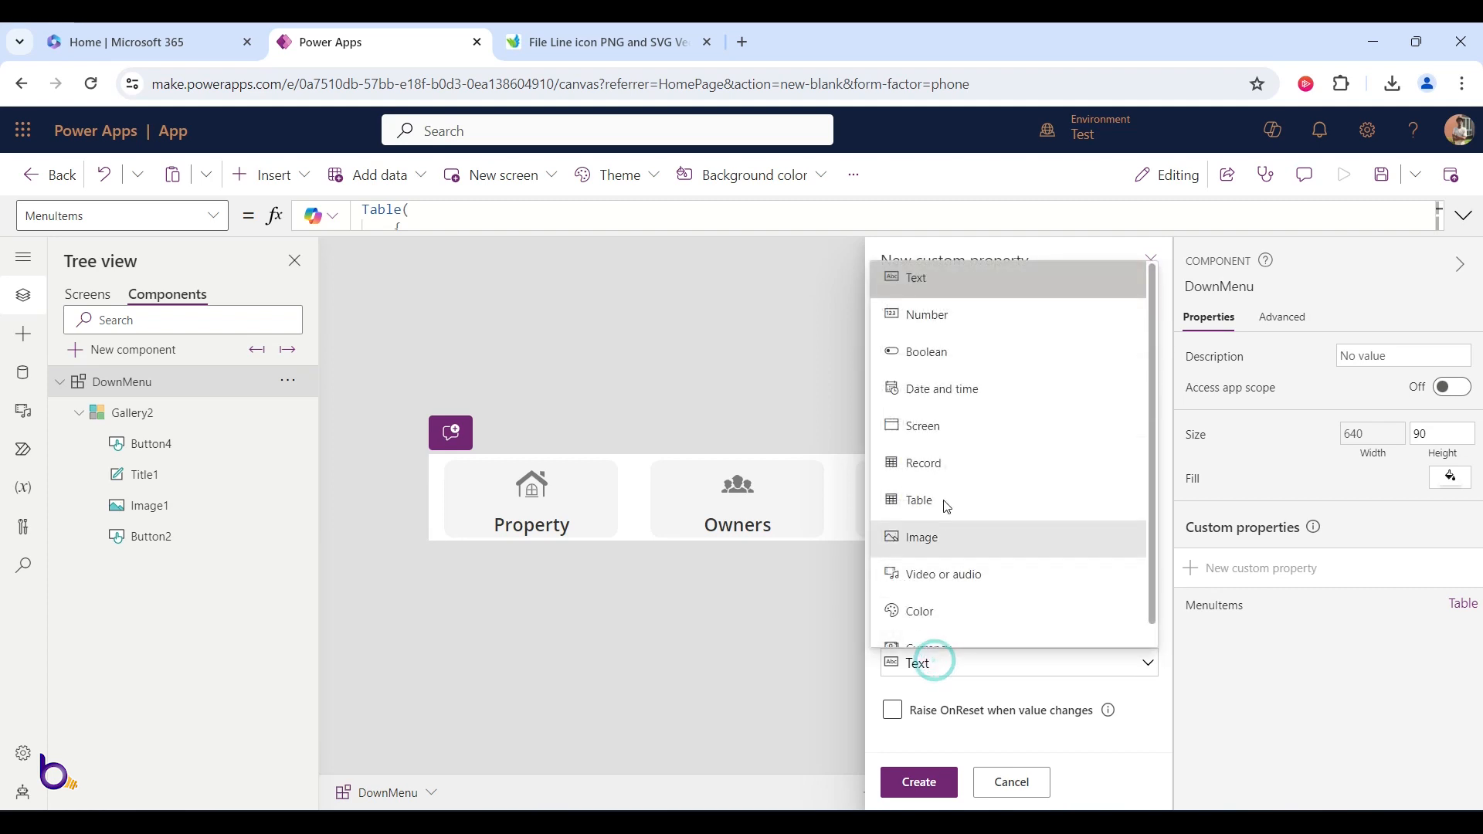
left_click(947, 318)
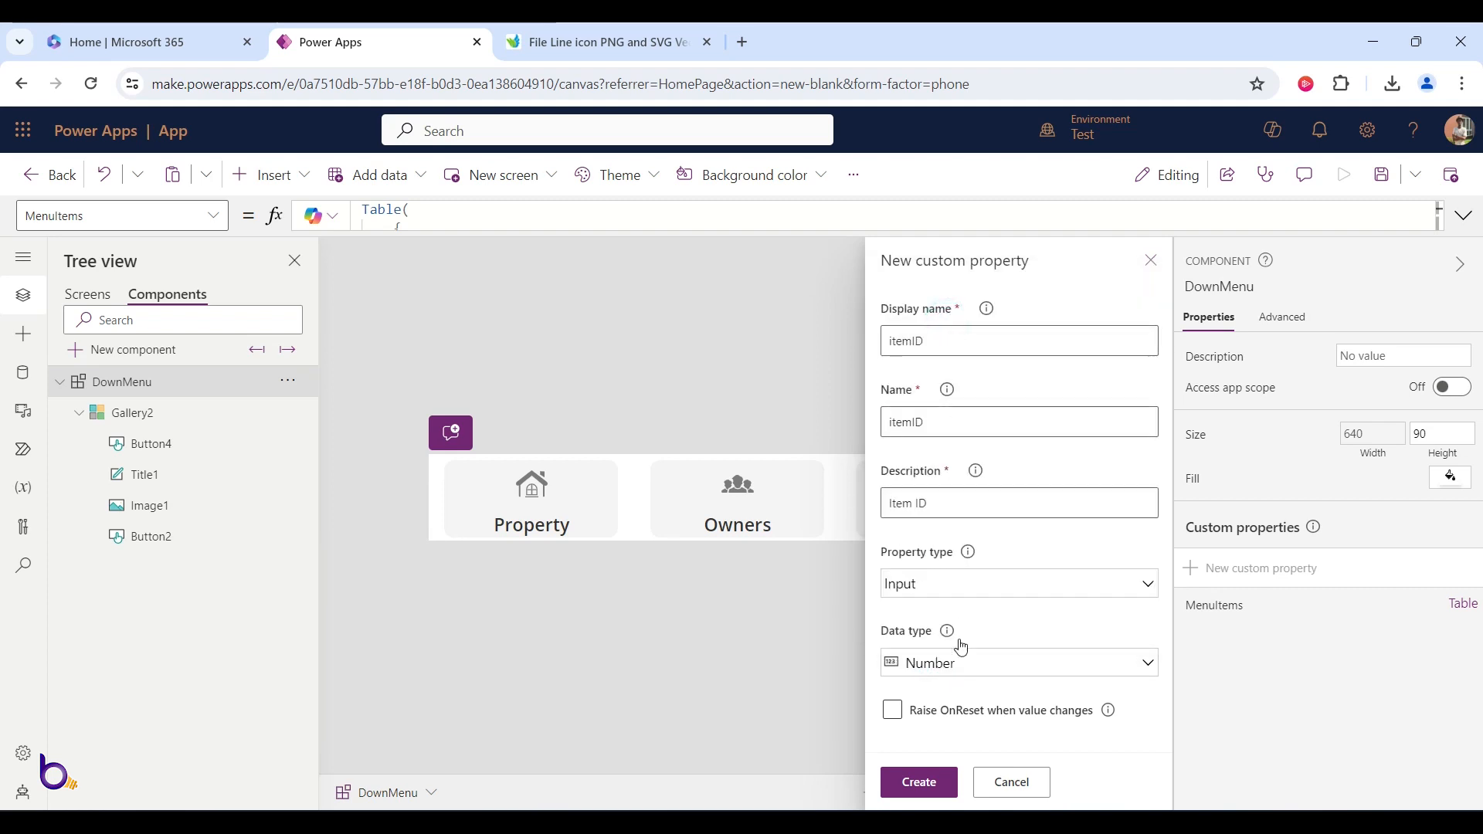
left_click(928, 784)
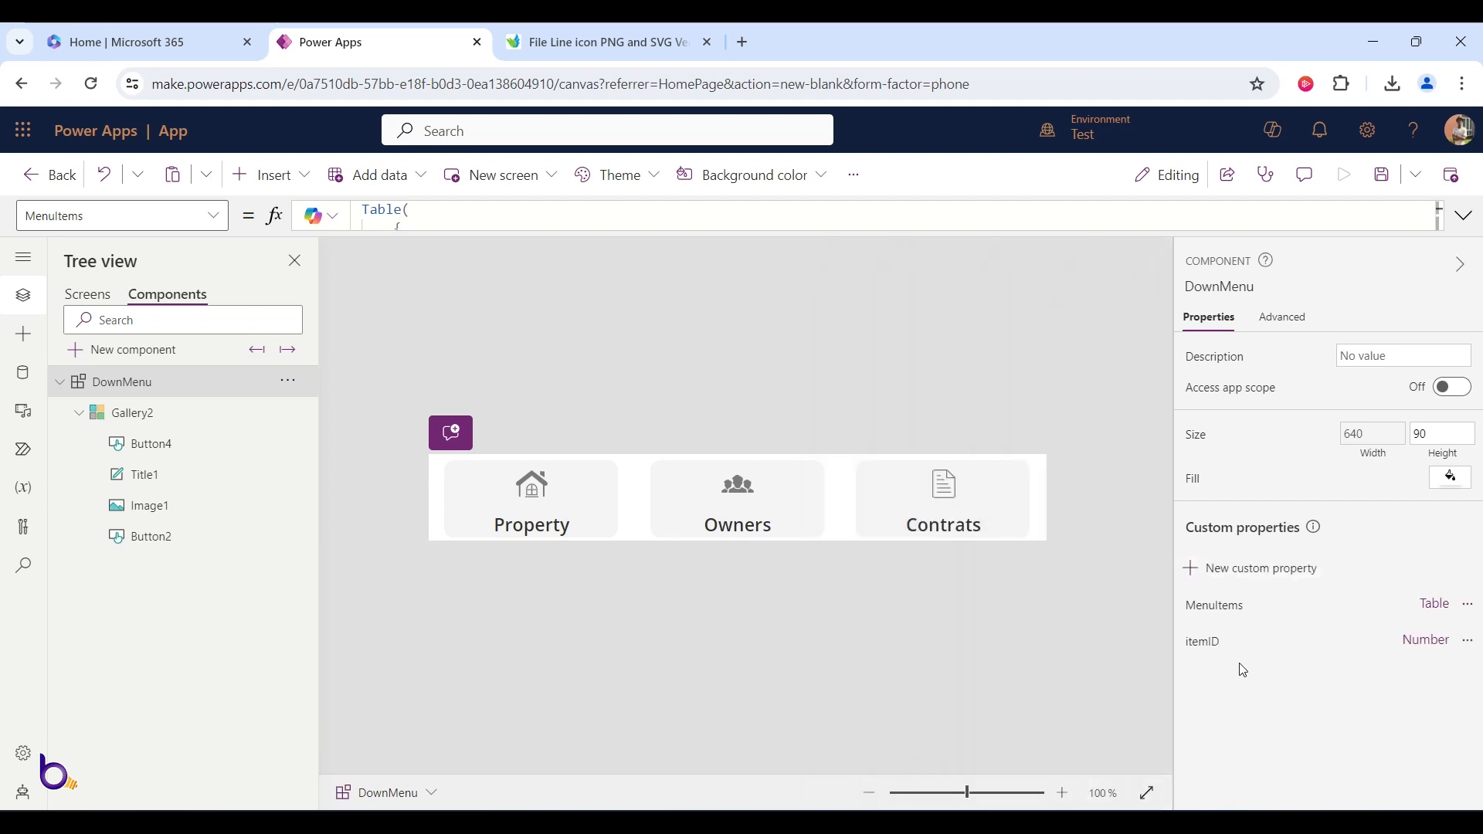
- Set the default value of the DownMenu component's itemID property to 1
left_click(1191, 644)
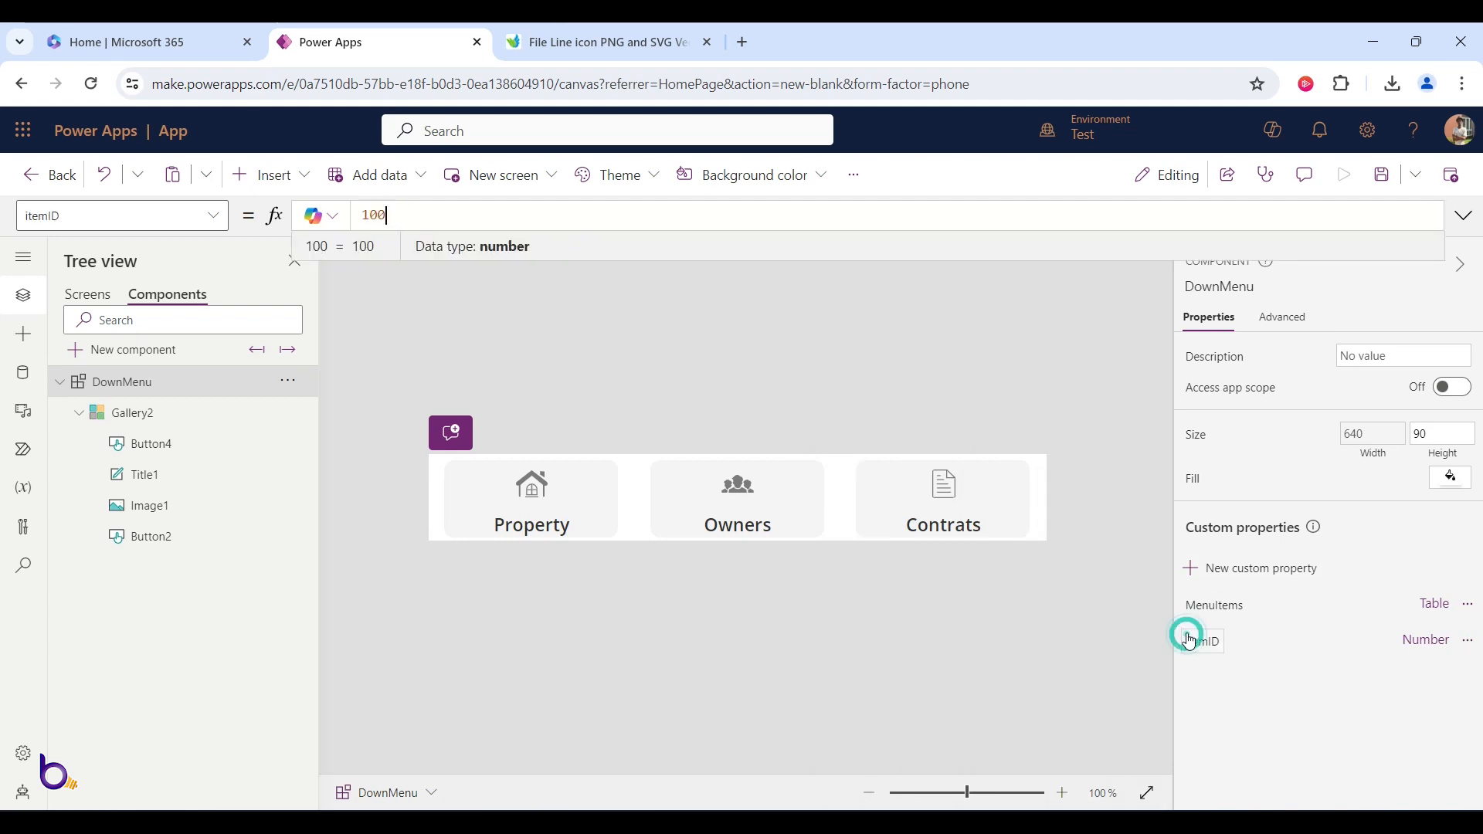
left_click(396, 214)
key("BackSpace")
key("BackSpace")
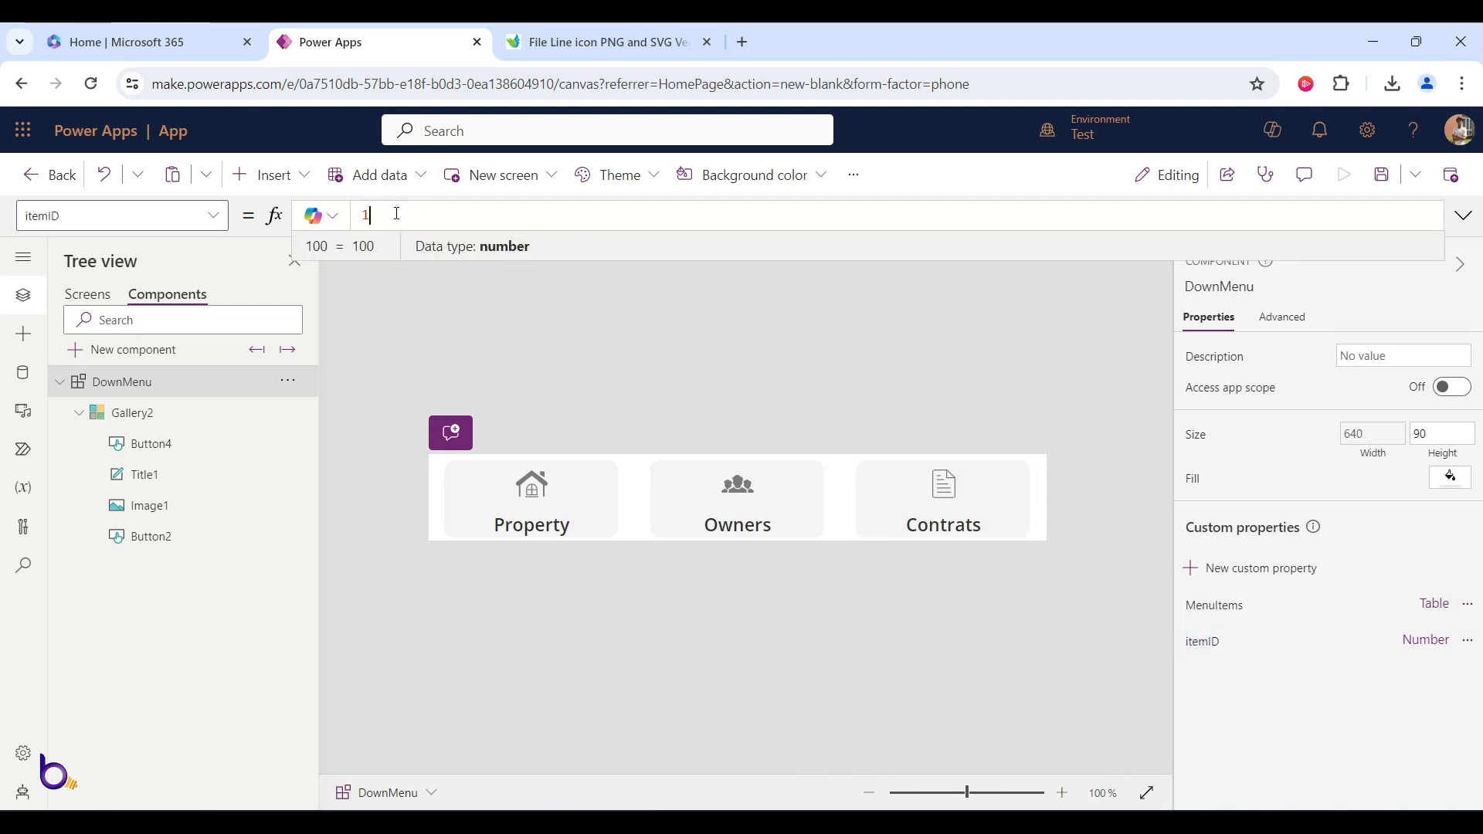
left_click(576, 487)
left_click(575, 488)
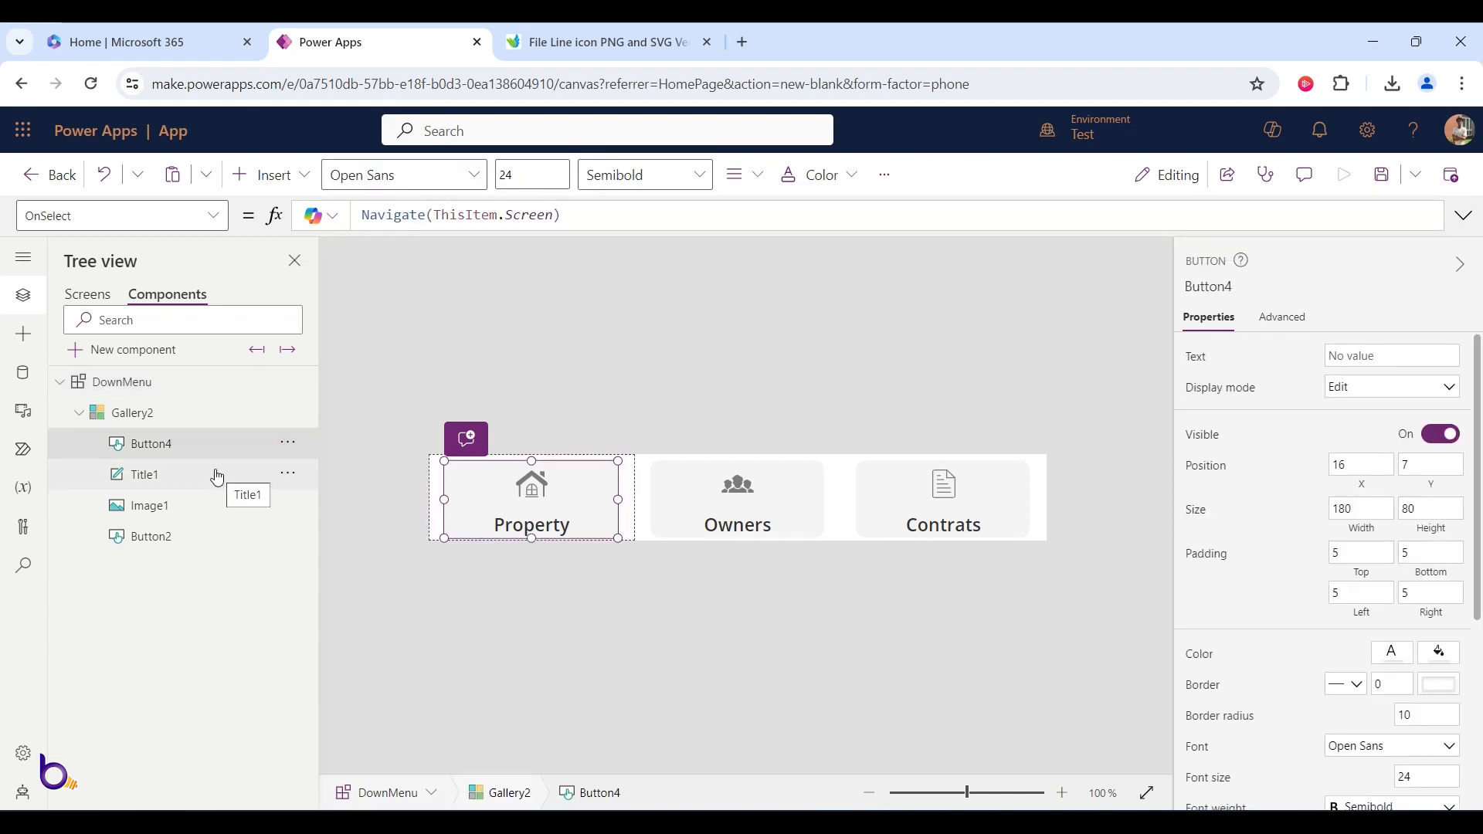
- Replace the Color formula of the gallery label Title1 with the opening condition If(ThisItem.id = DownMenu.itemID,
left_click(168, 479)
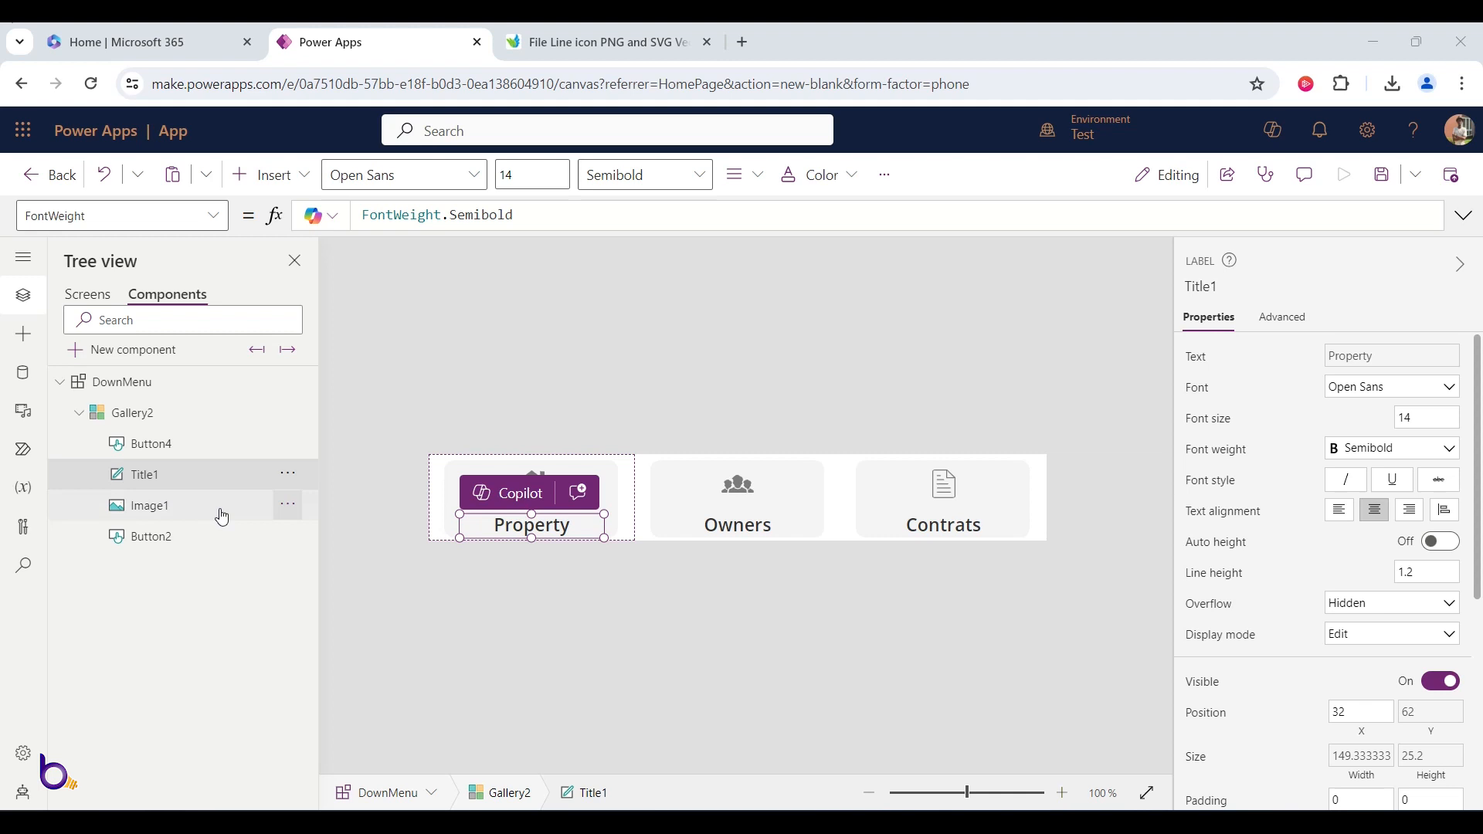
left_click(144, 477)
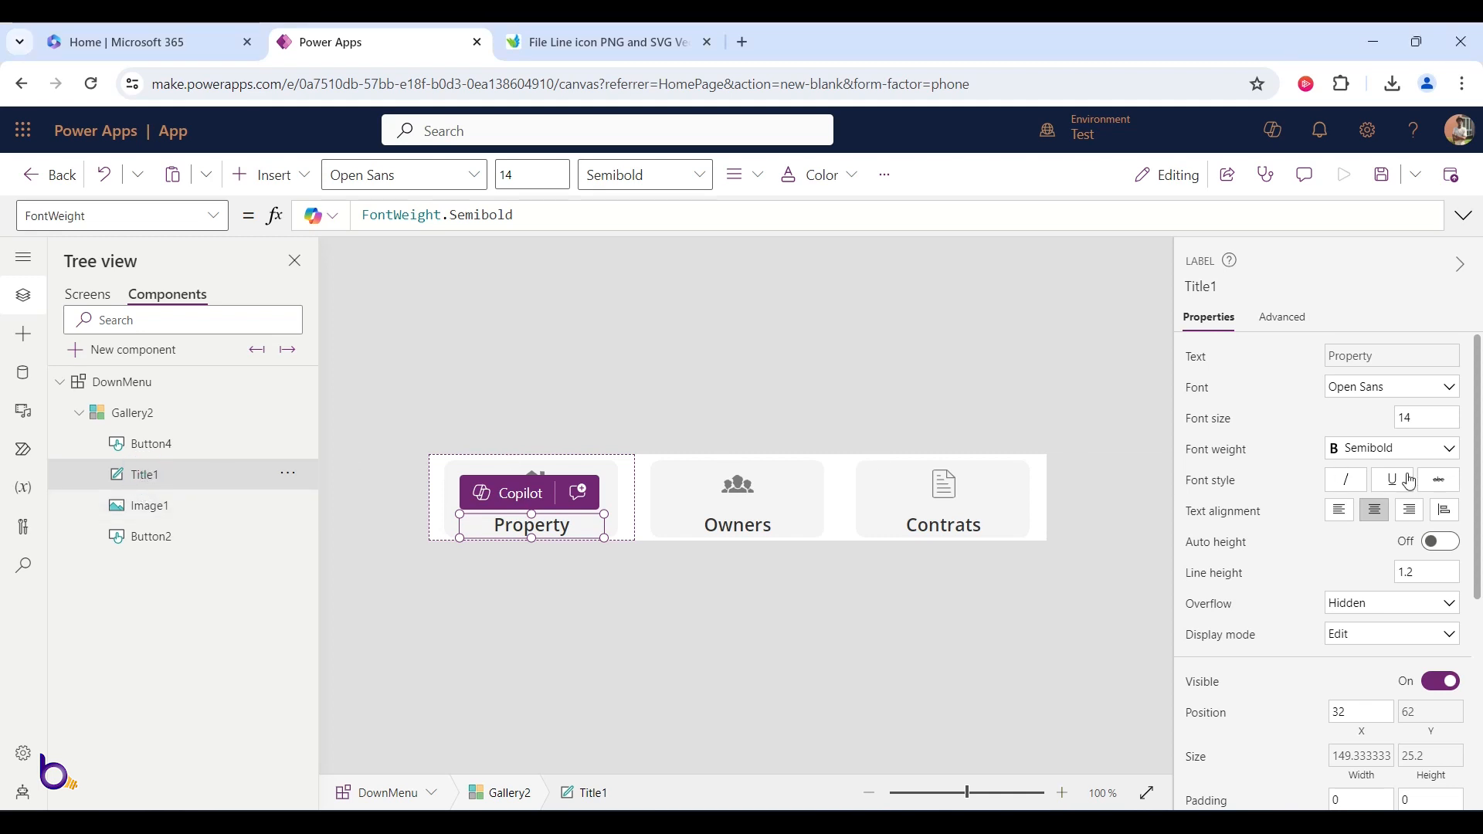
scroll(1328, 572, "down", 5)
scroll(1376, 628, "up", 1)
scroll(1376, 628, "down", 2)
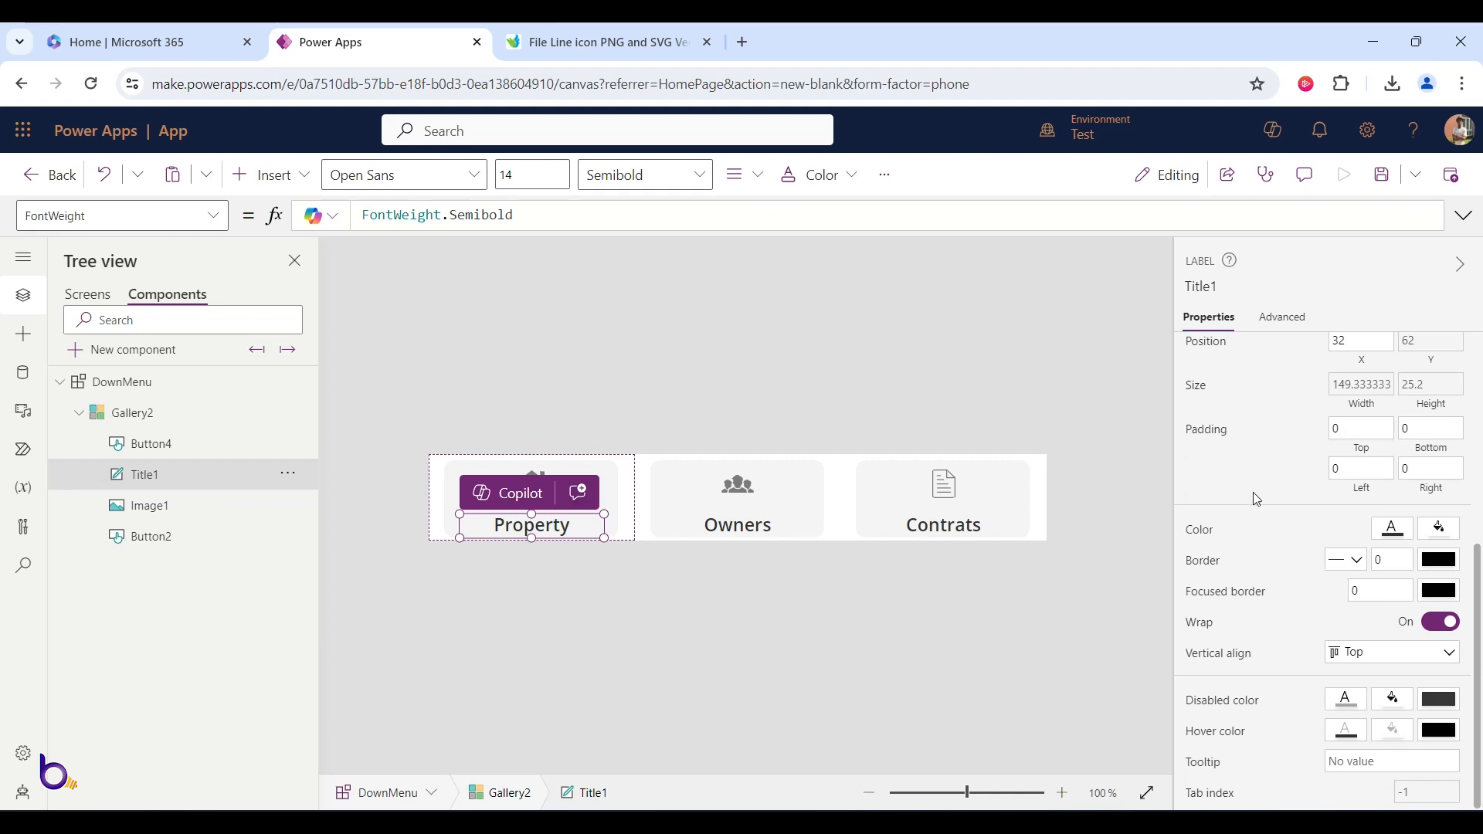
scroll(1313, 510, "up", 6)
scroll(1377, 530, "down", 3)
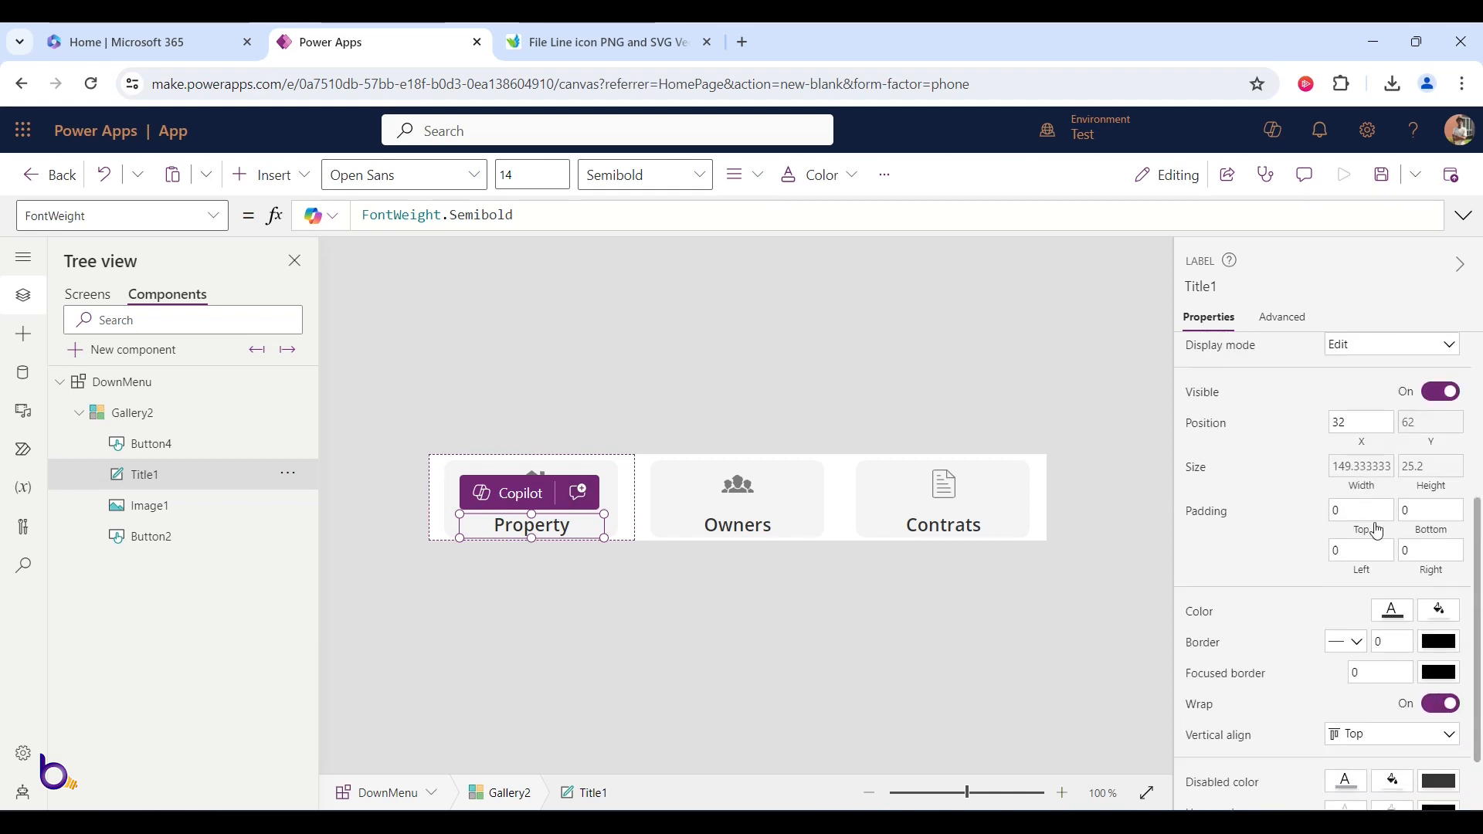
left_click(1224, 626)
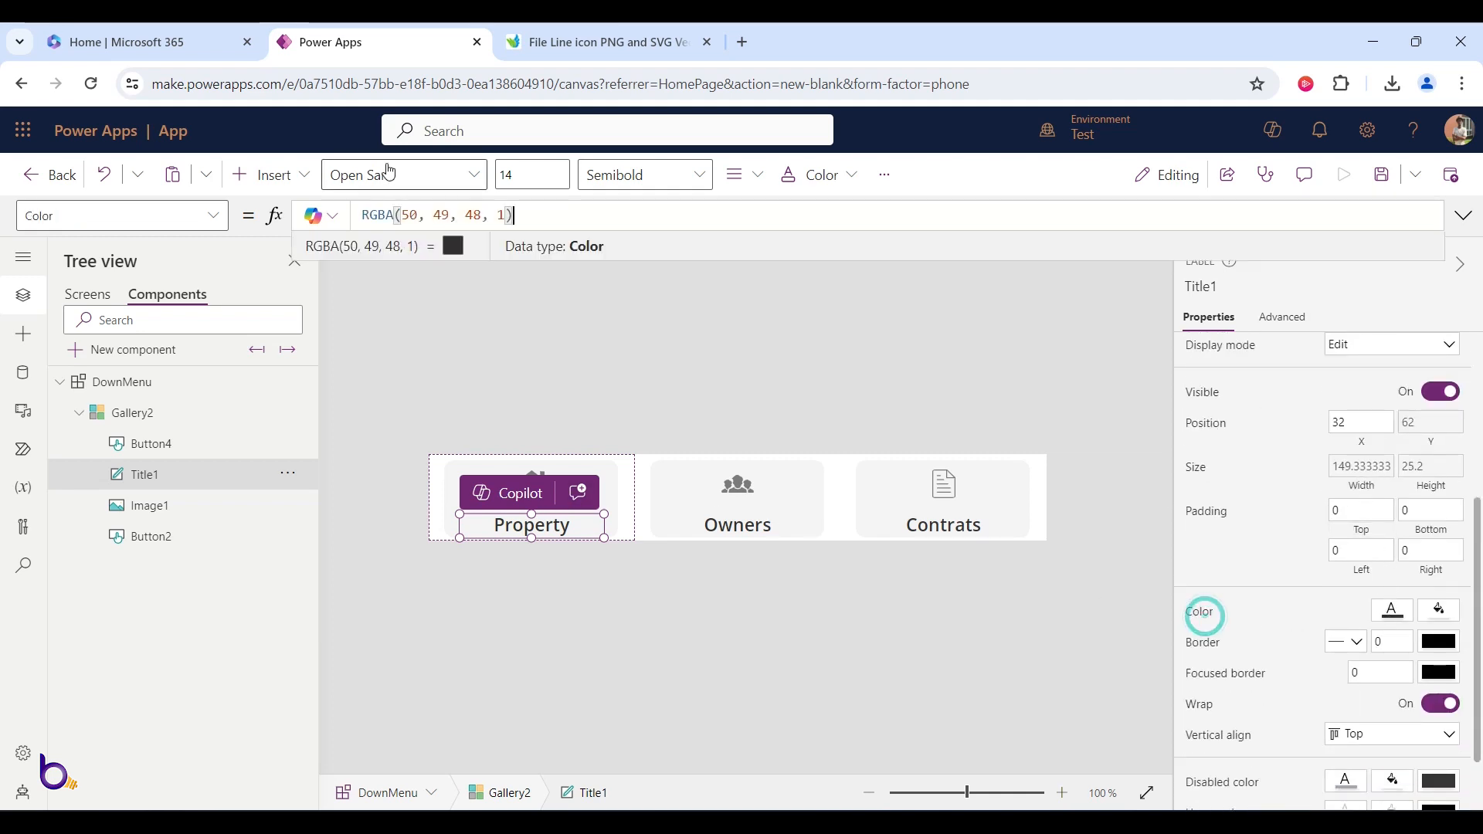
left_click_drag(543, 219, 344, 203)
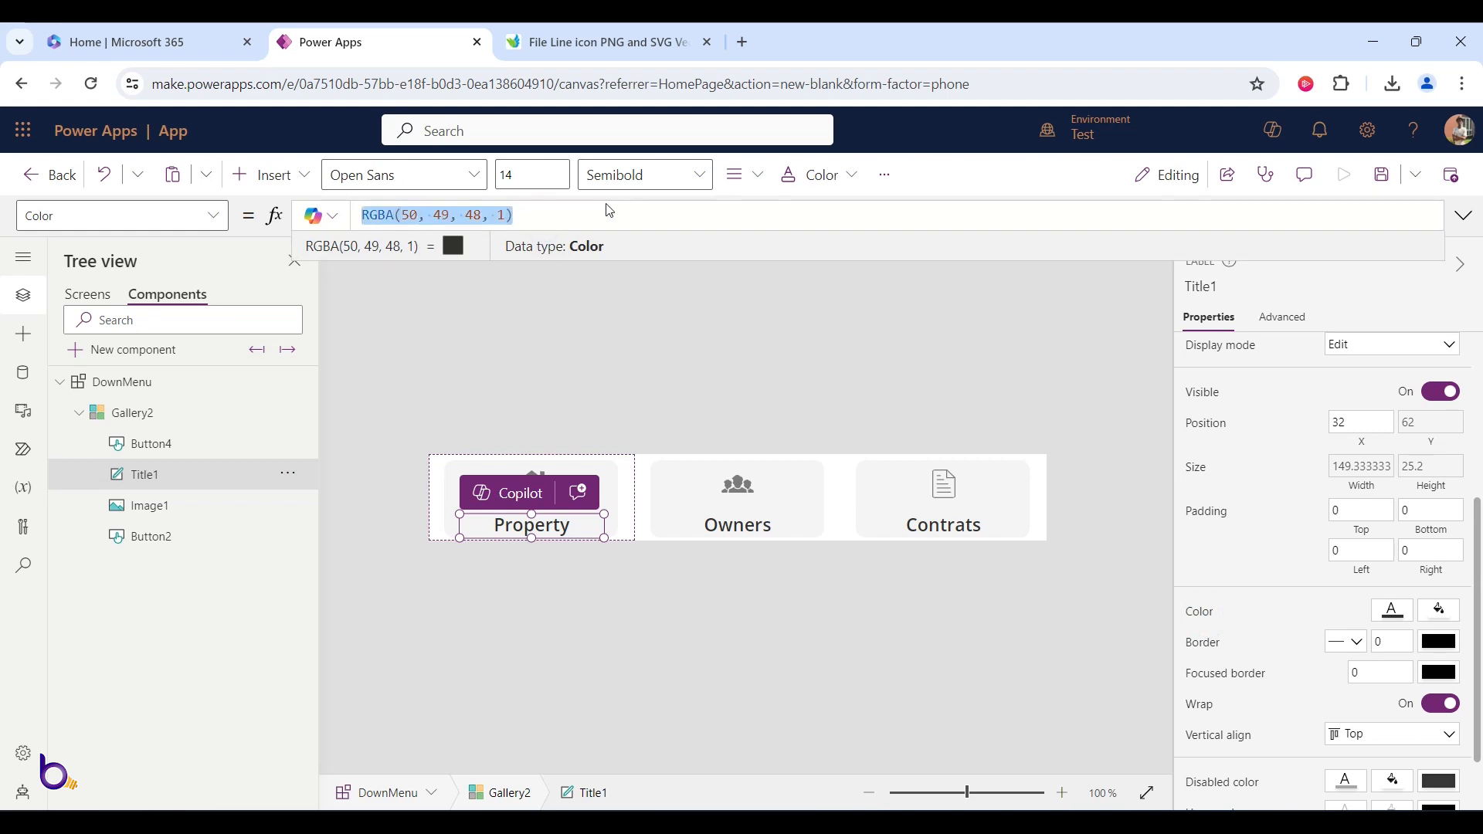
type("If(")
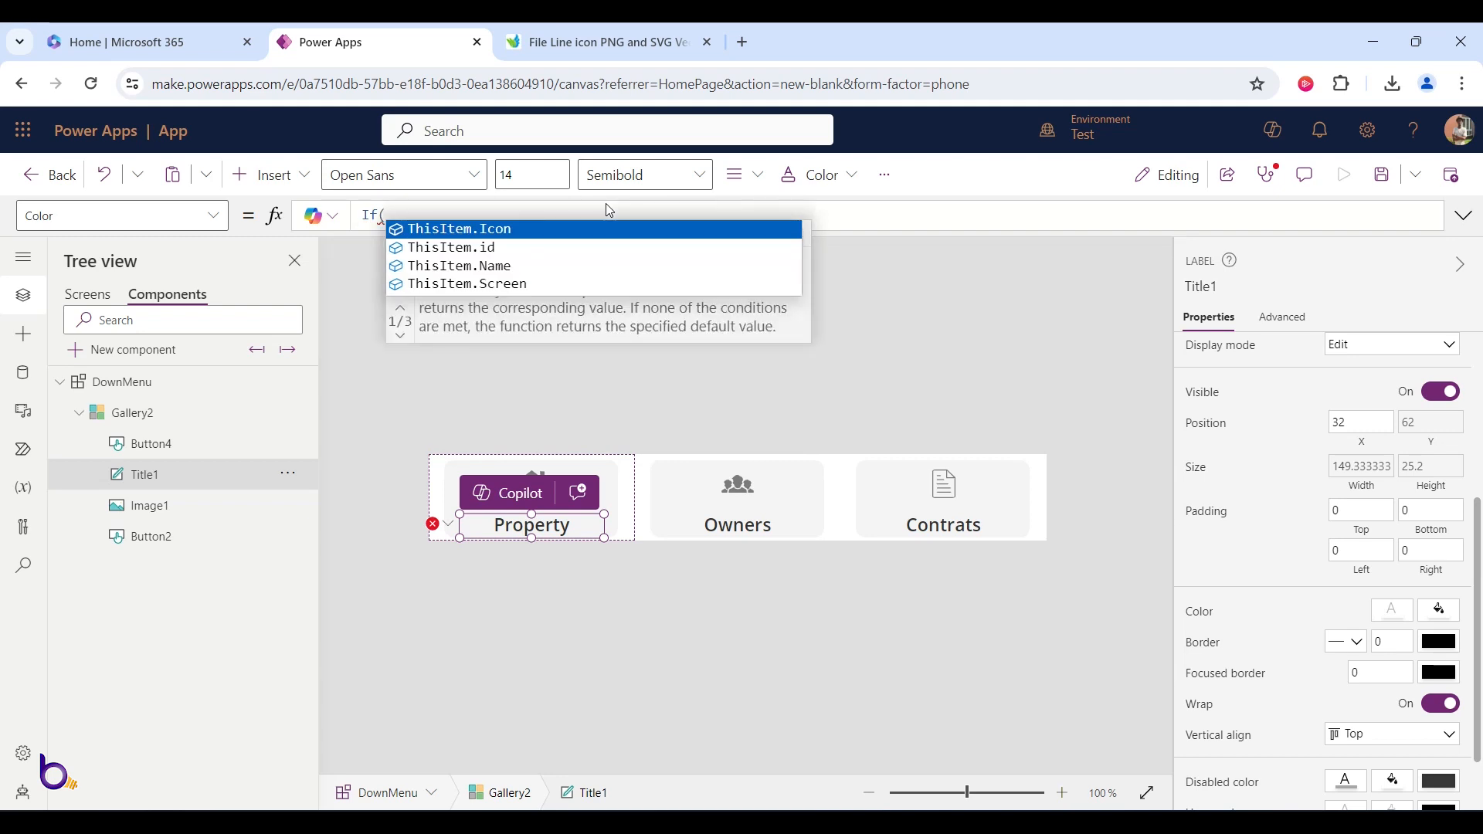
type("this")
key("Tab")
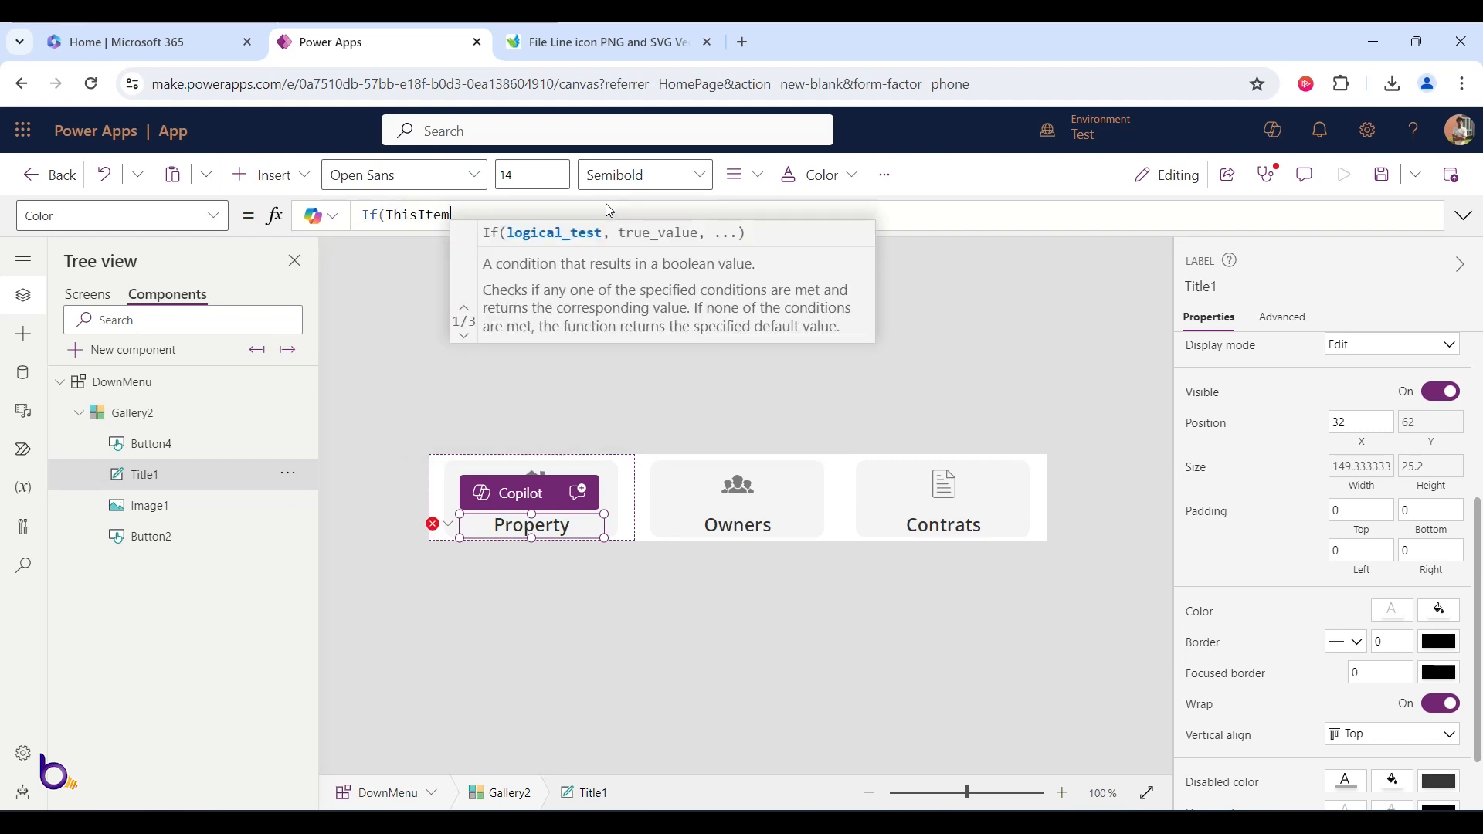
type(".id")
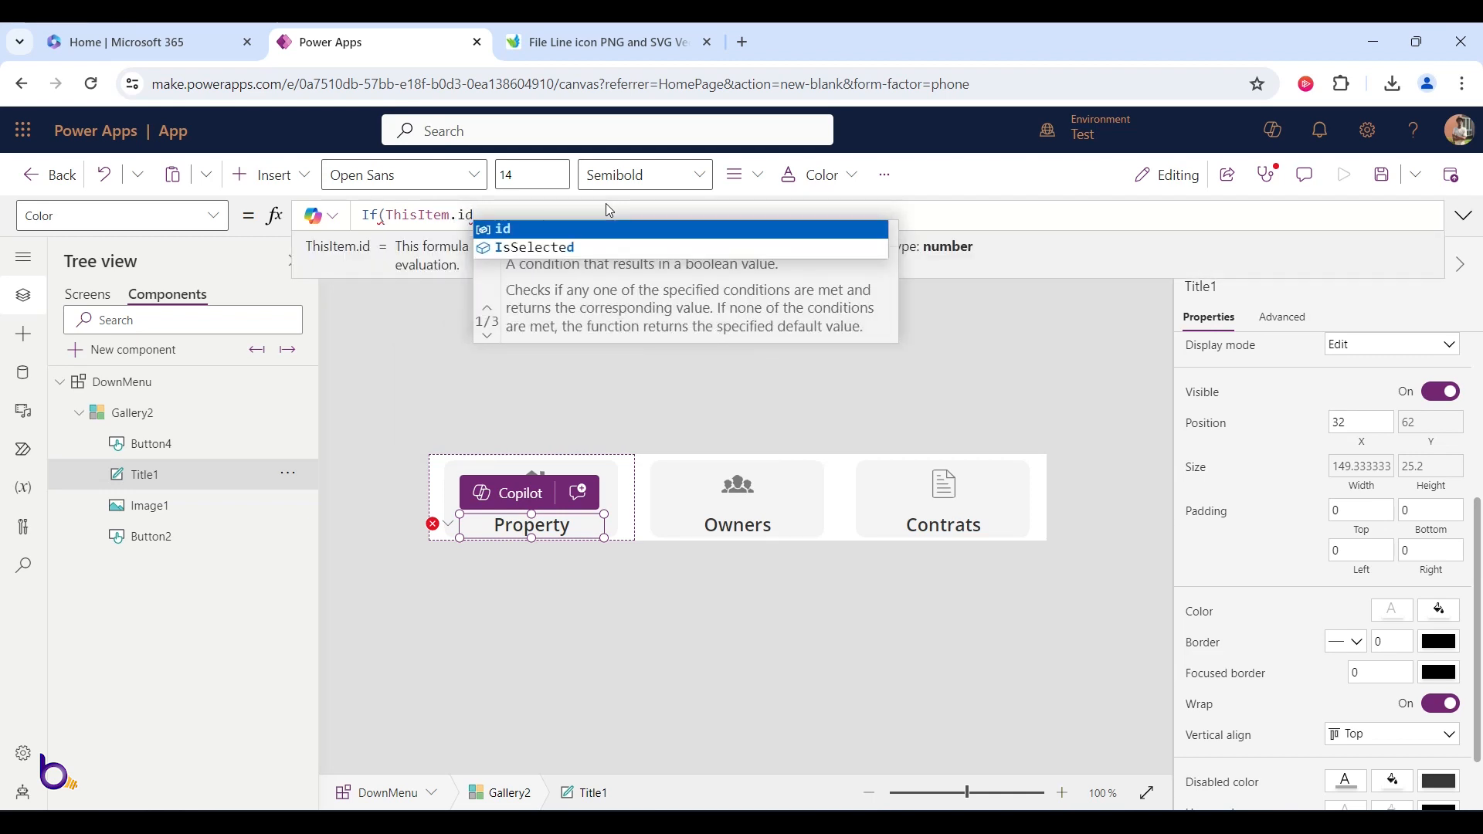
type(" =")
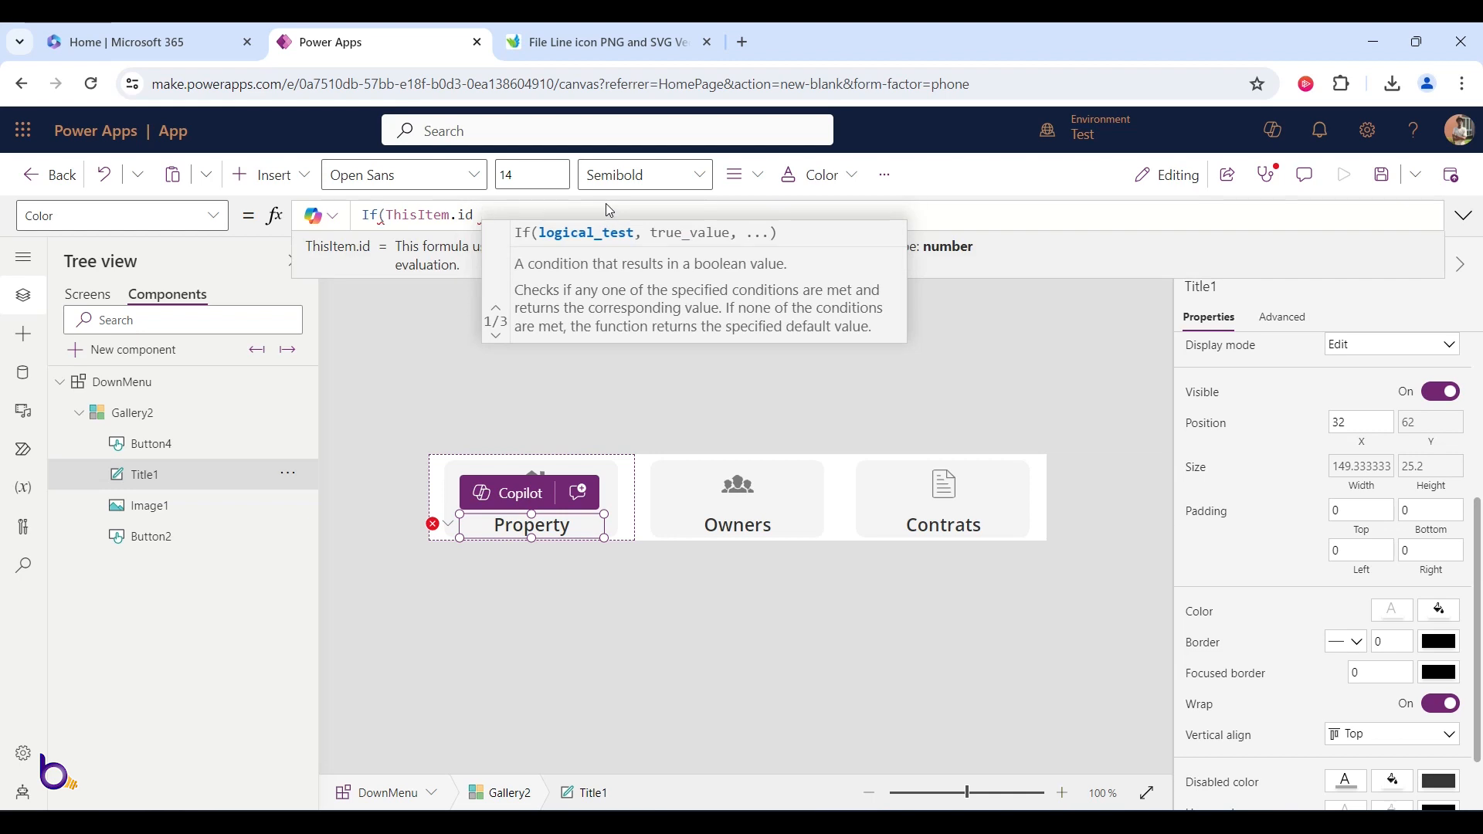
type(" Down")
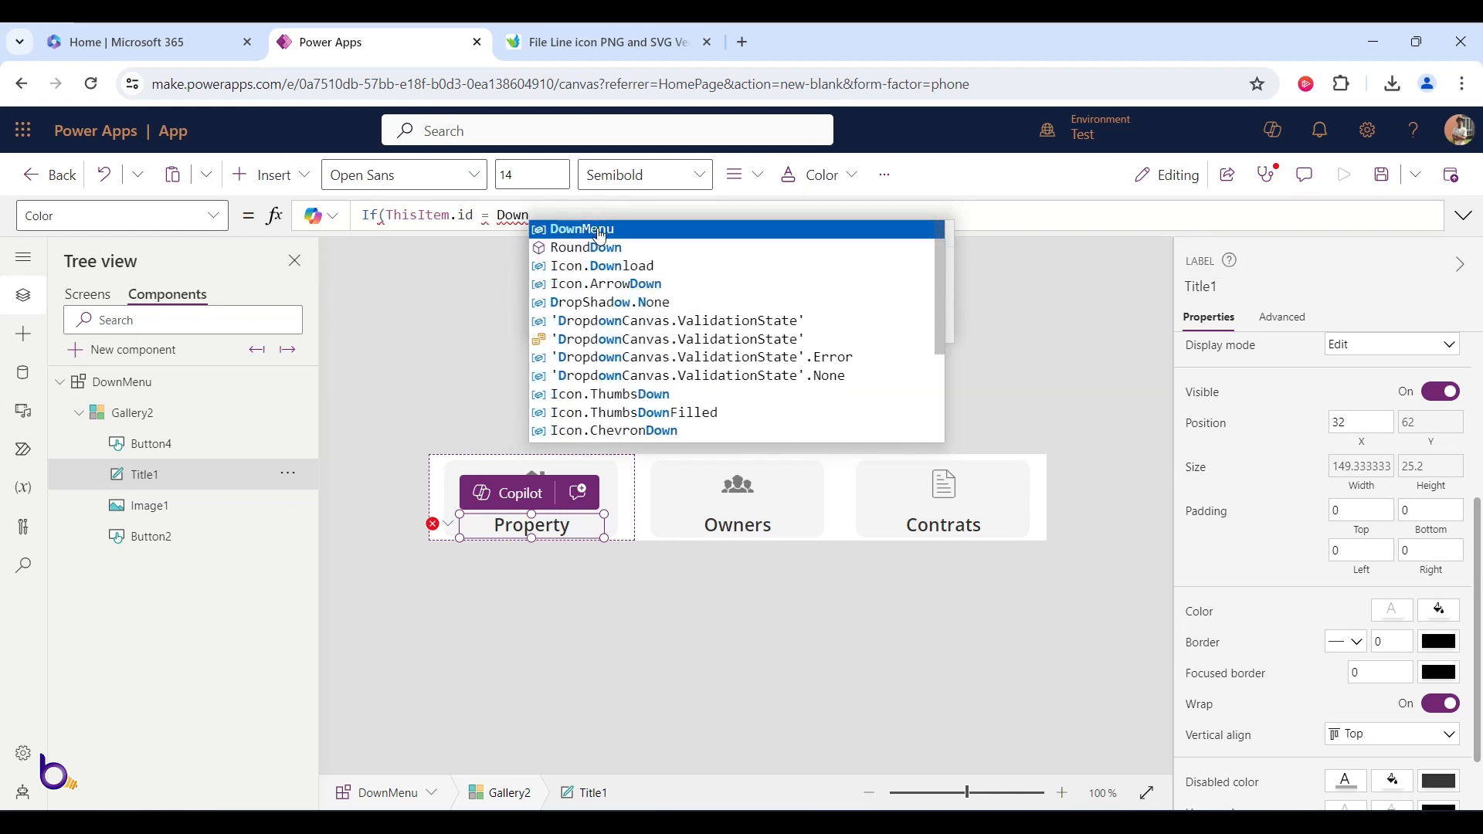
left_click(600, 230)
type(".")
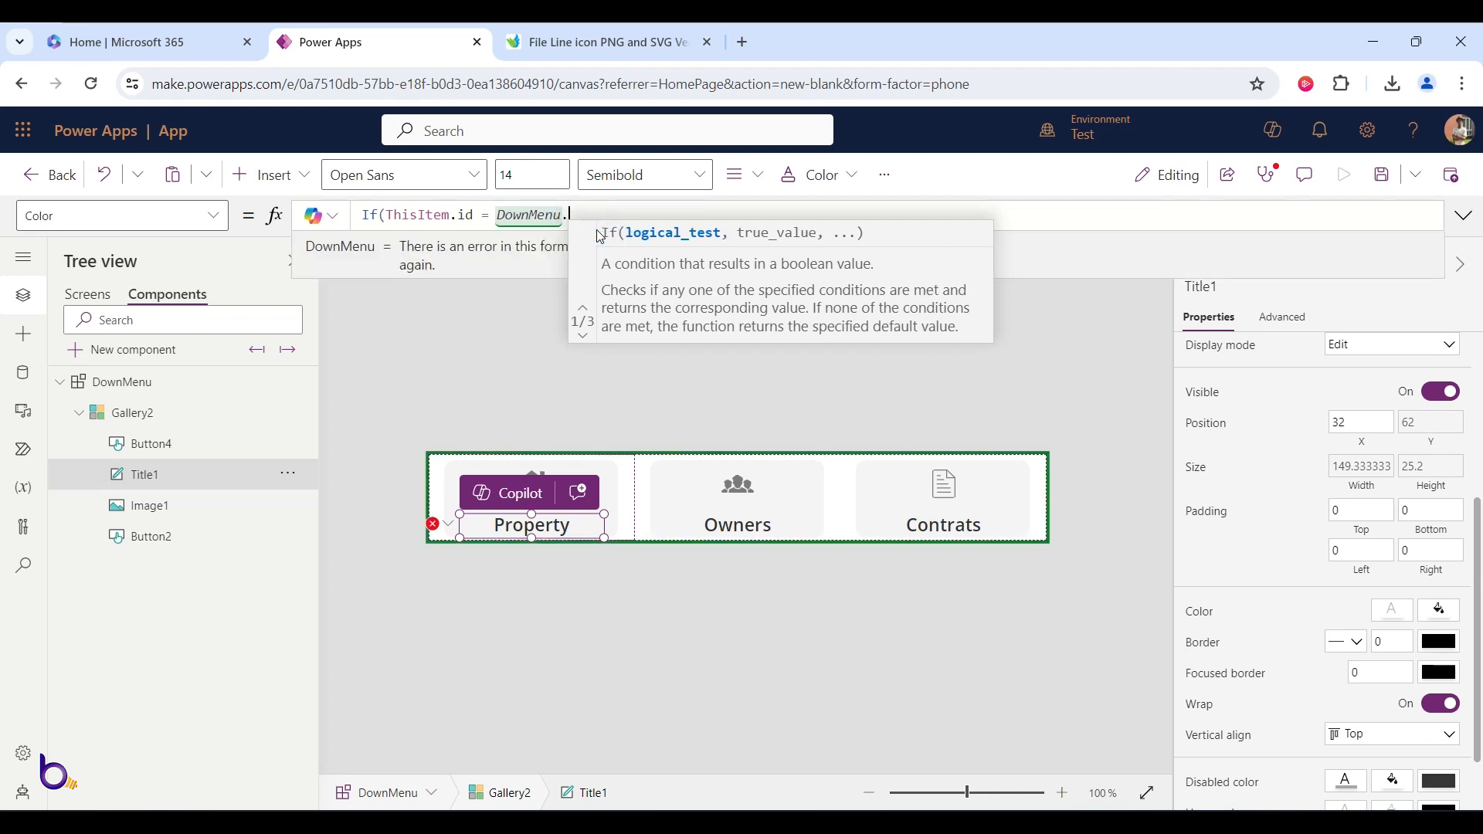
type("ie")
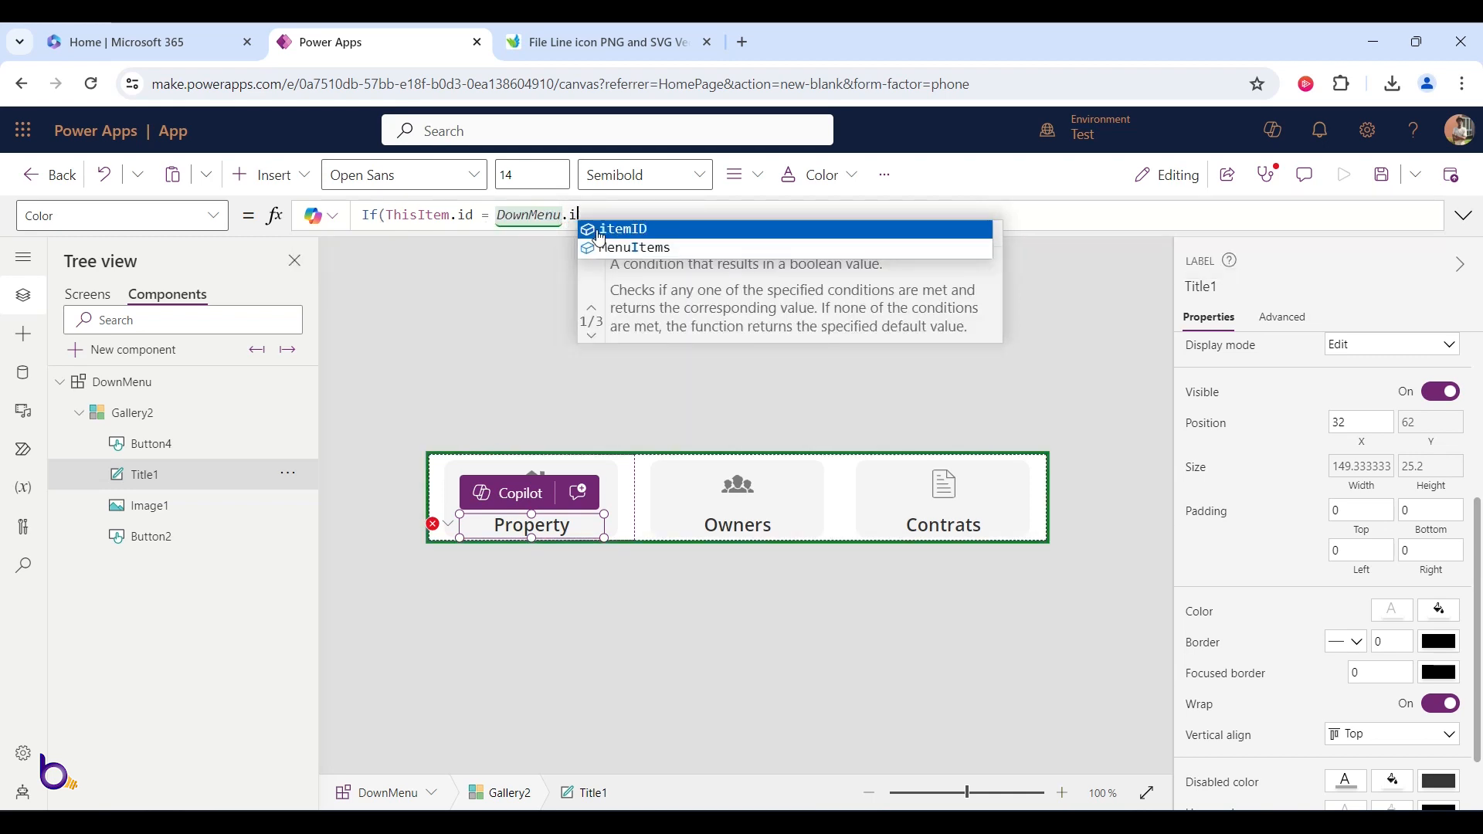
left_click(631, 231)
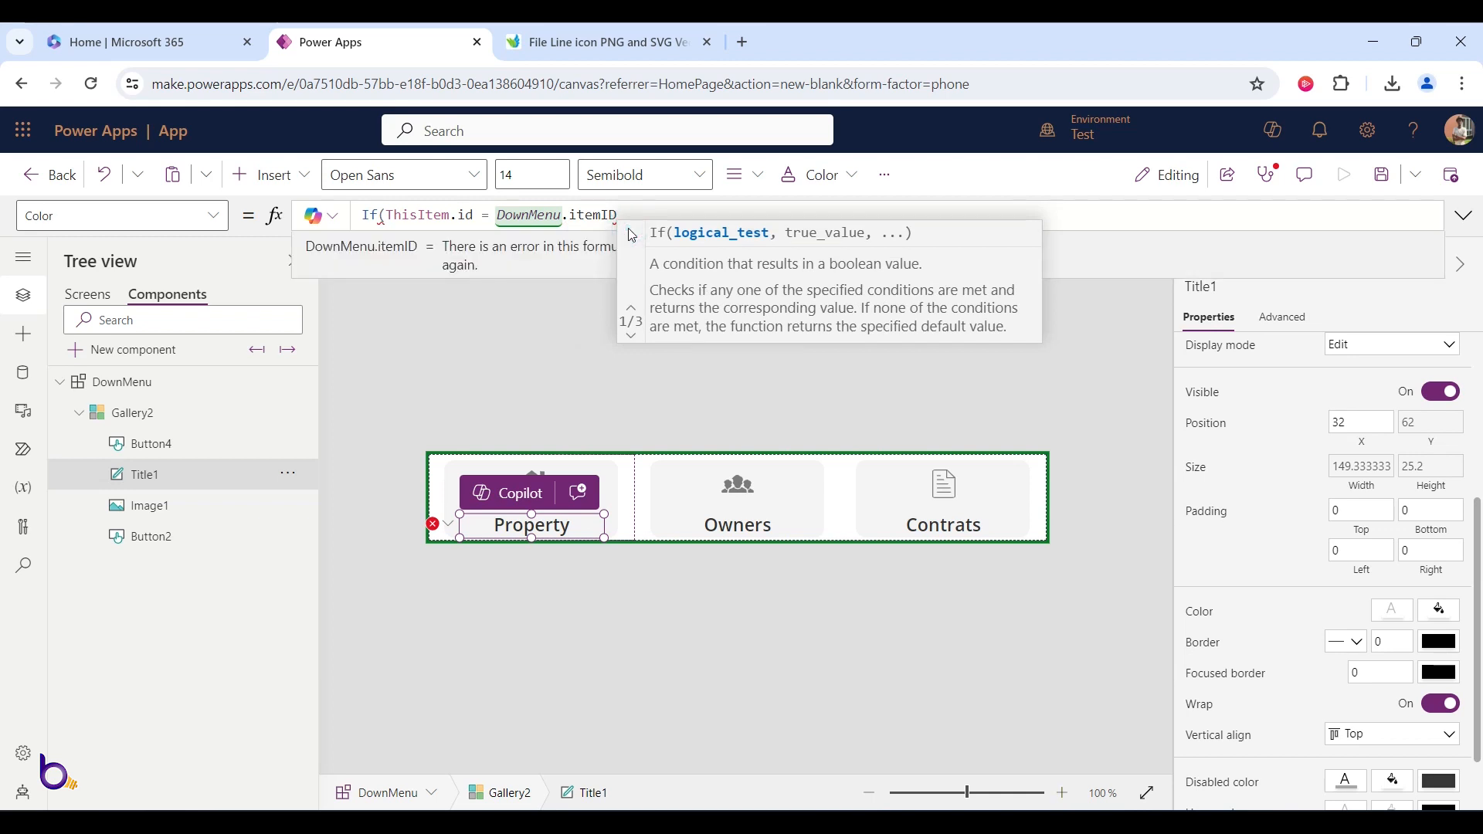
type(",")
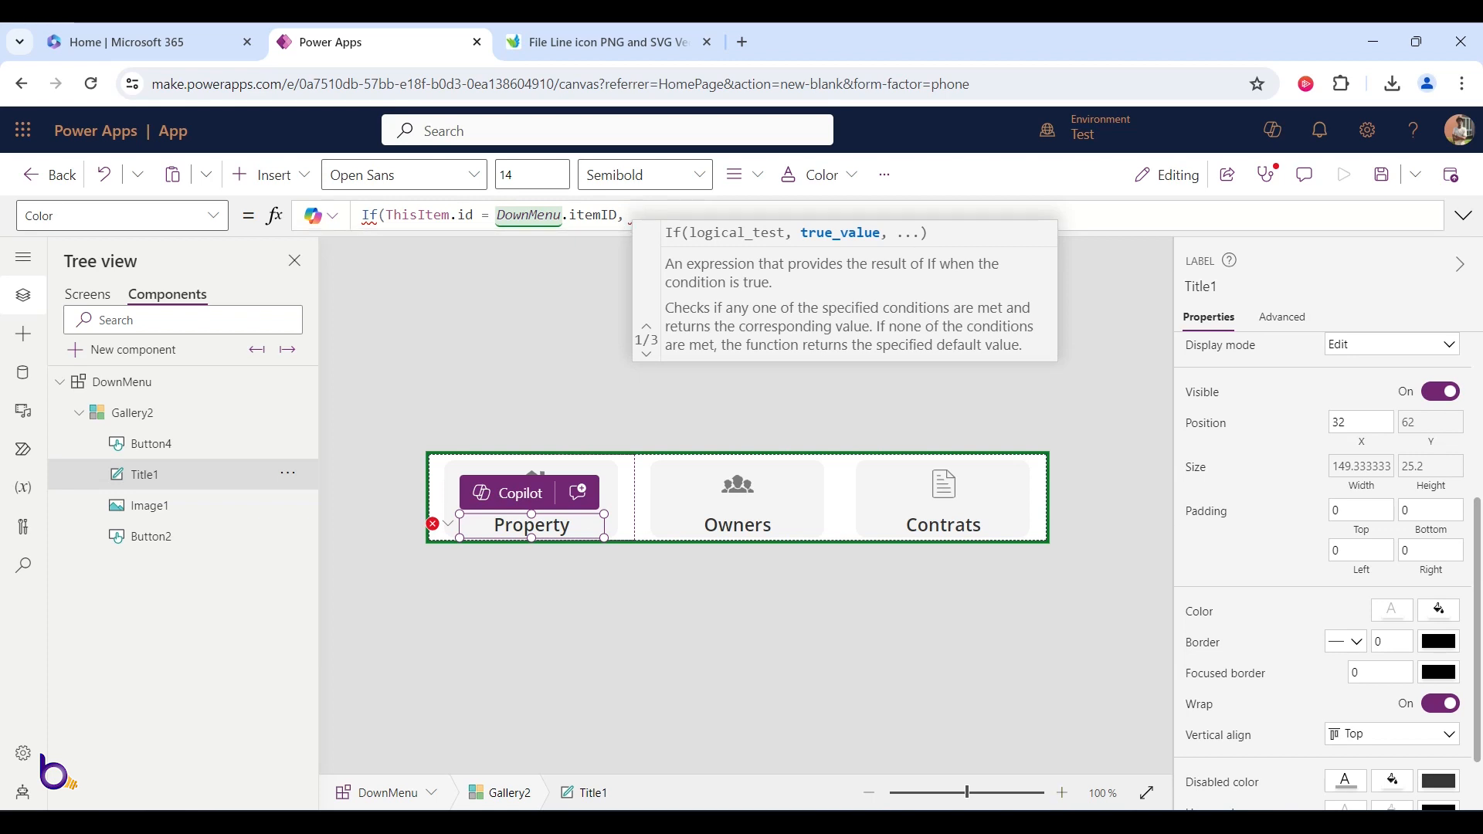
- Complete Title1's Color formula with RGBA(222, 255, 255, 1) for the matching item and RGBA(244, 244, 244, 1) for the others
key("alt+Tab")
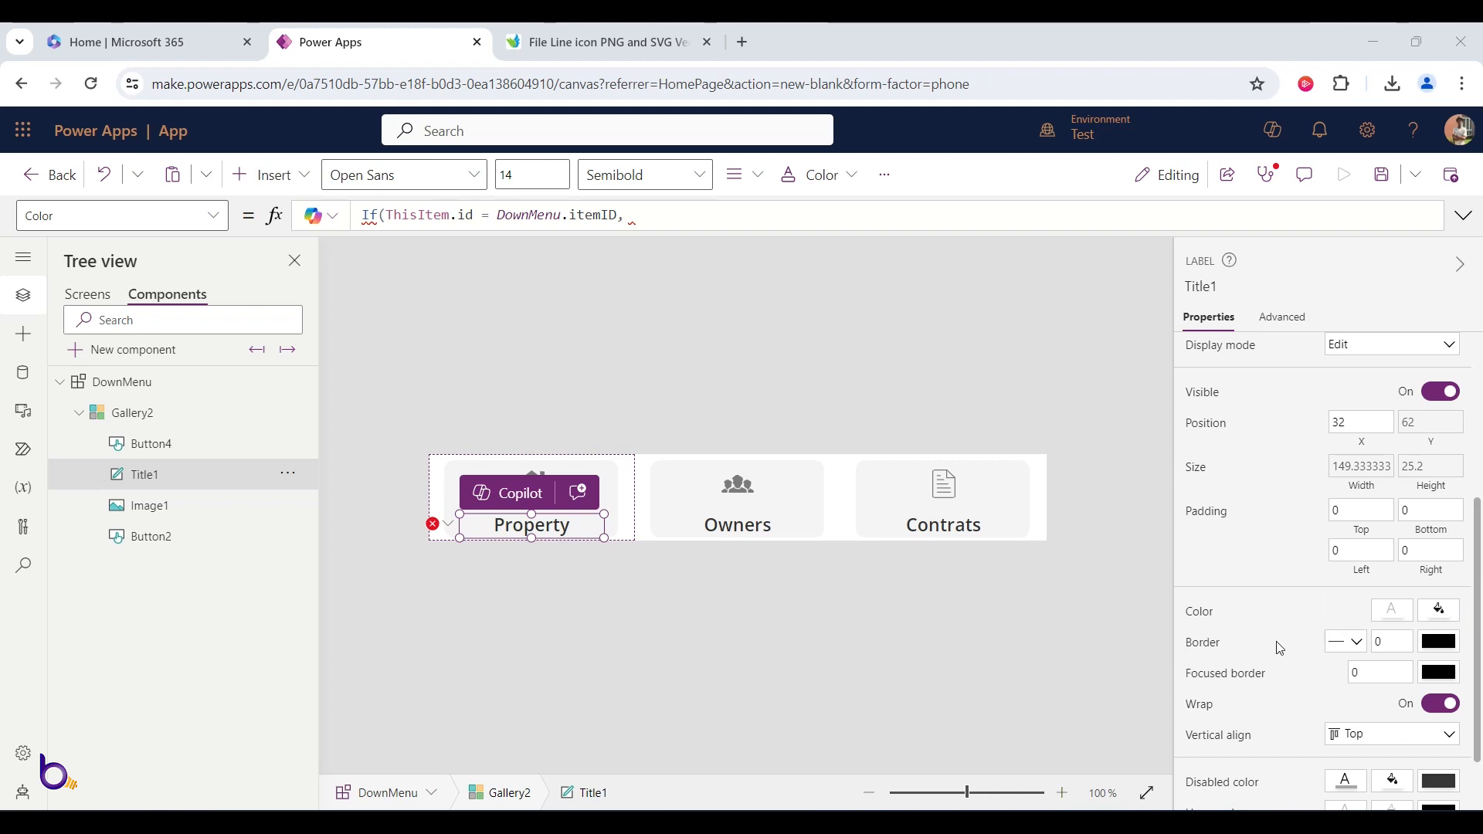
left_click(693, 209)
type("RGBA(222, 255, 255, 1)")
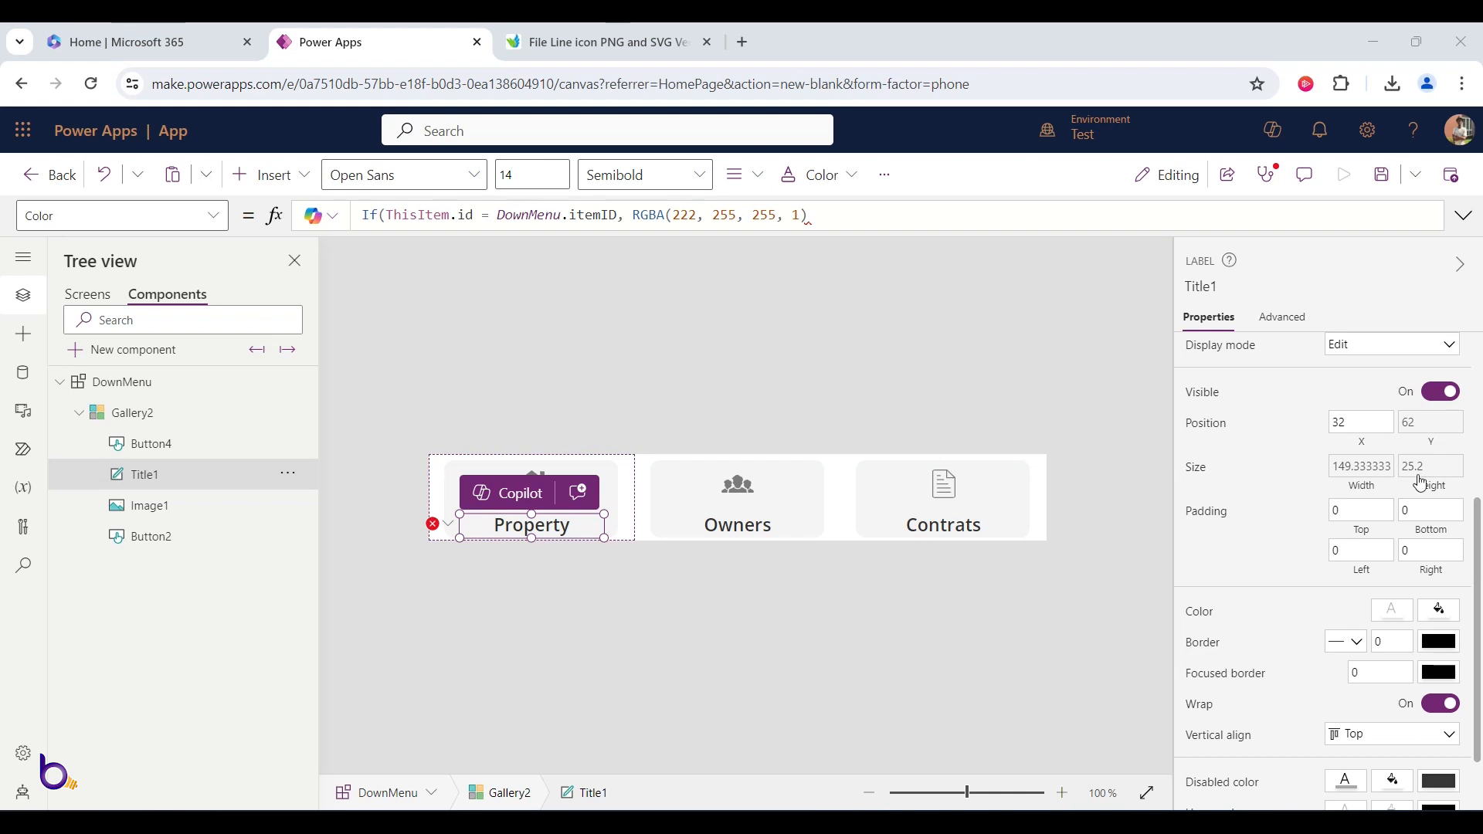
left_click(839, 220)
type(", RGBA(244, 244, 244, 1)")
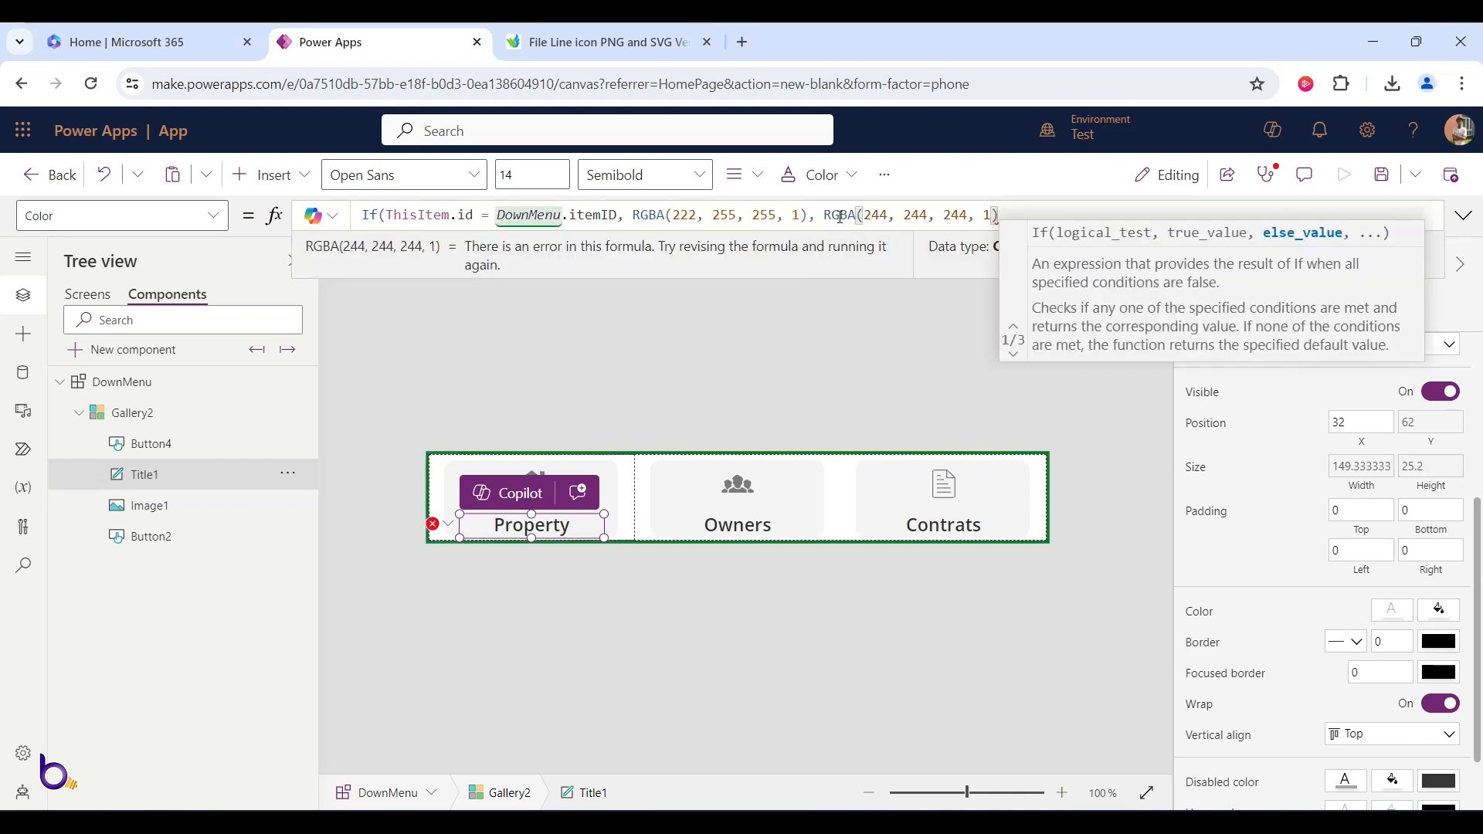
type(")")
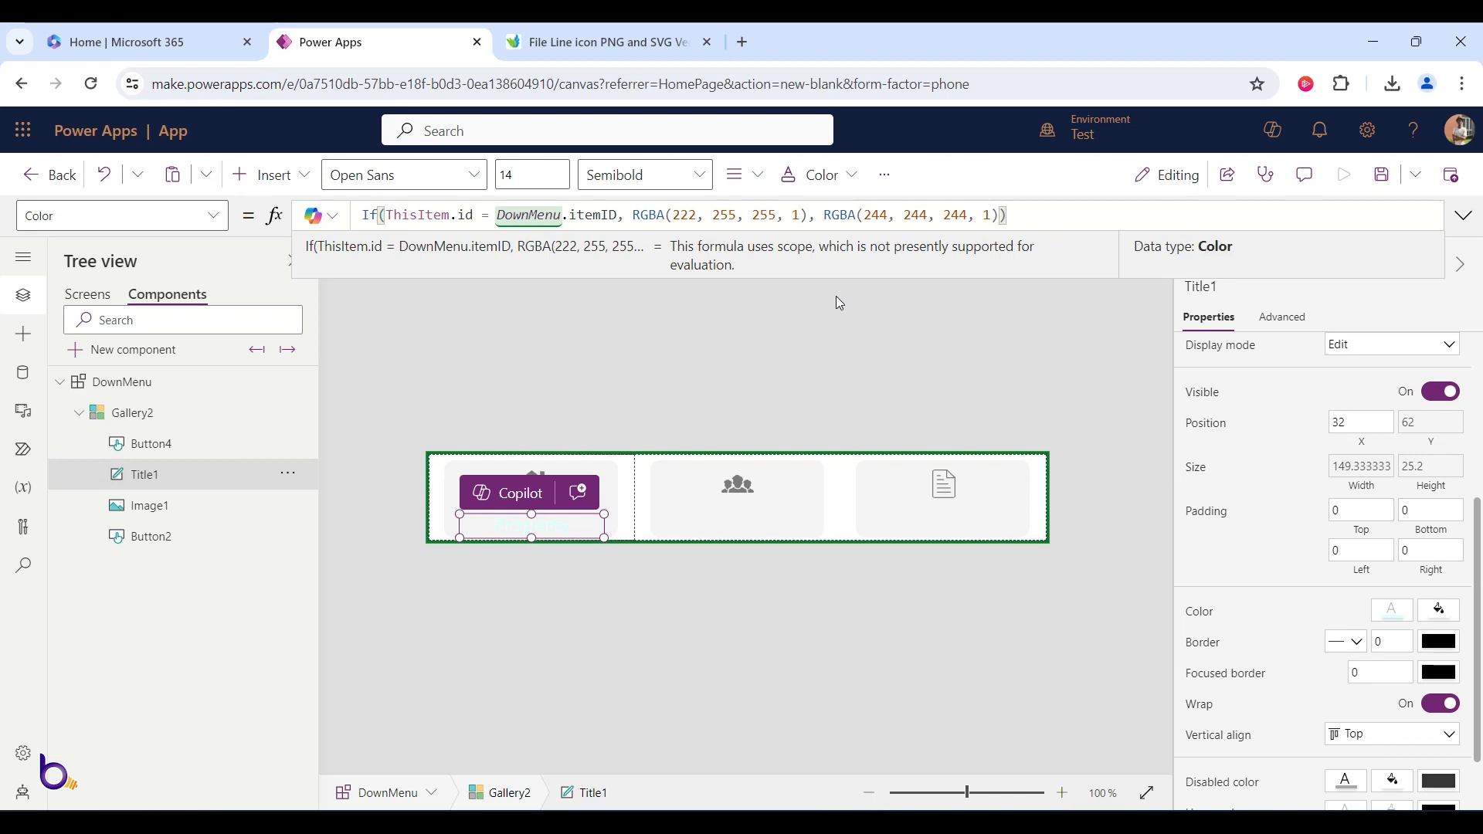
- Change the matching item's color in Title1's Color formula to RGBA(0, 159, 148, 1)
left_click(810, 216)
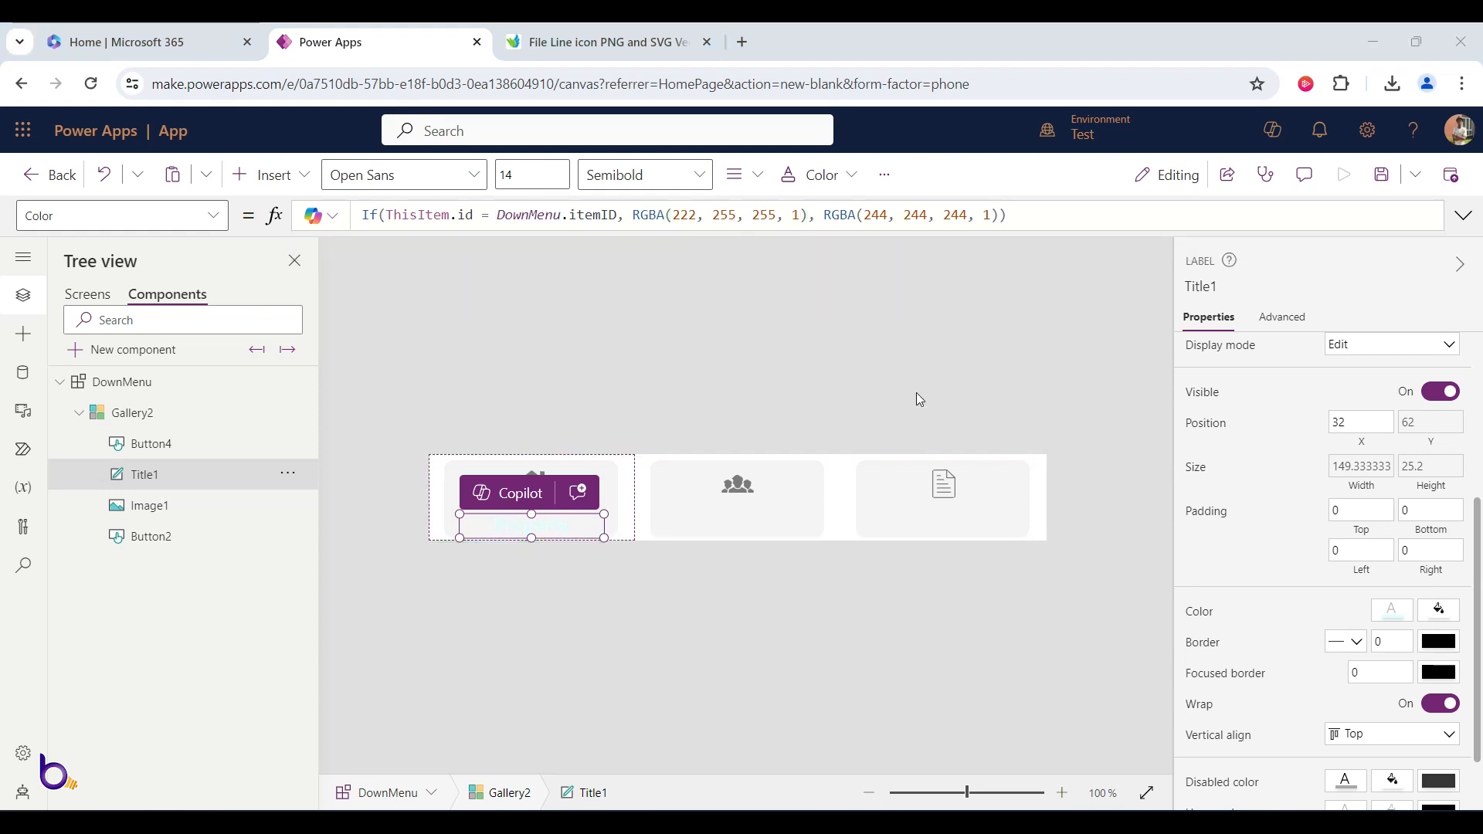
left_click_drag(808, 216, 658, 216)
type("RGBA(0, 159, 148, 1)")
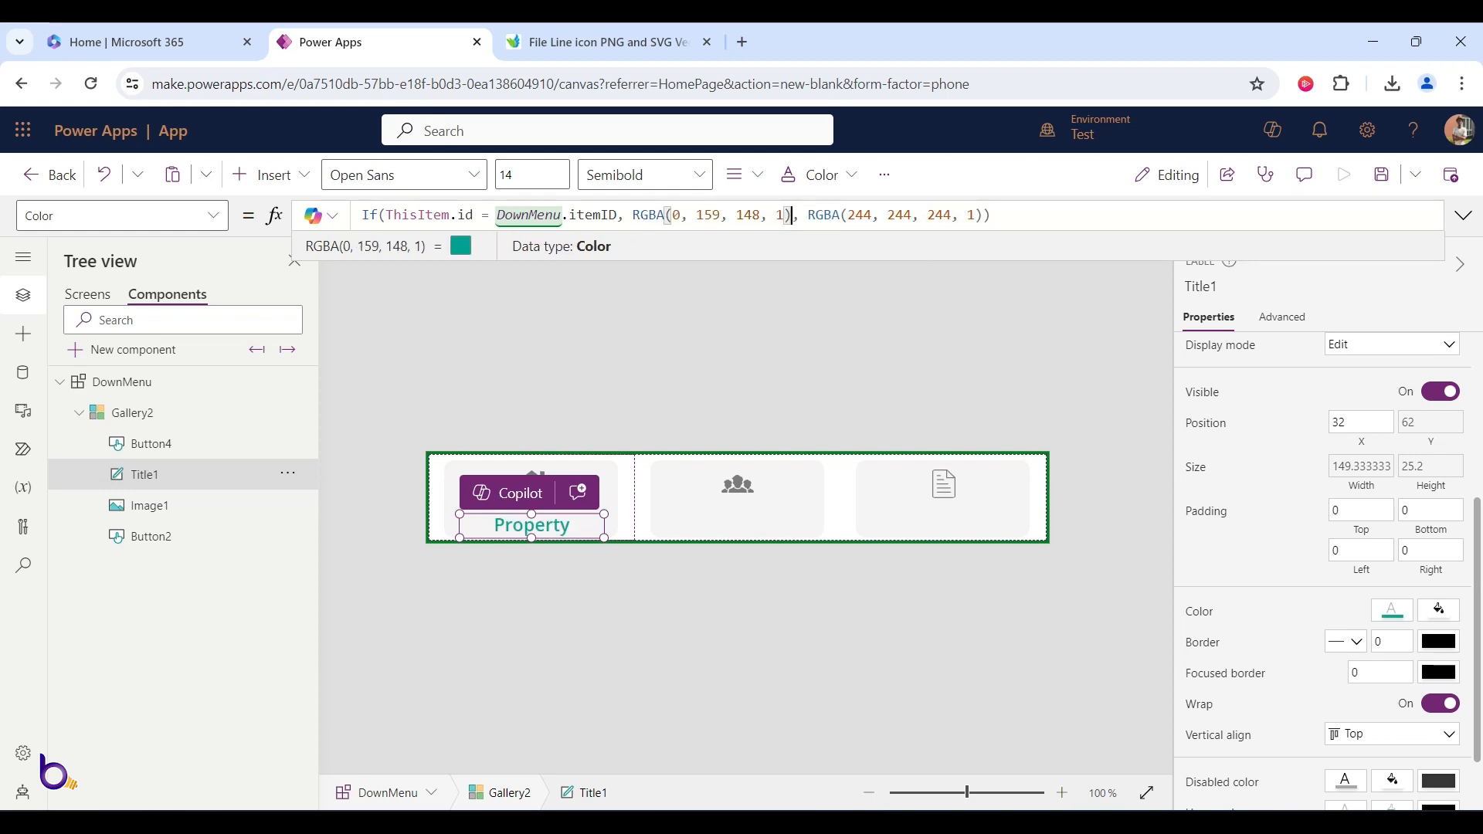
- Change the non-matching items' color in Title1's Color formula to RGBA(122, 122, 122, 1)
key("alt+Tab")
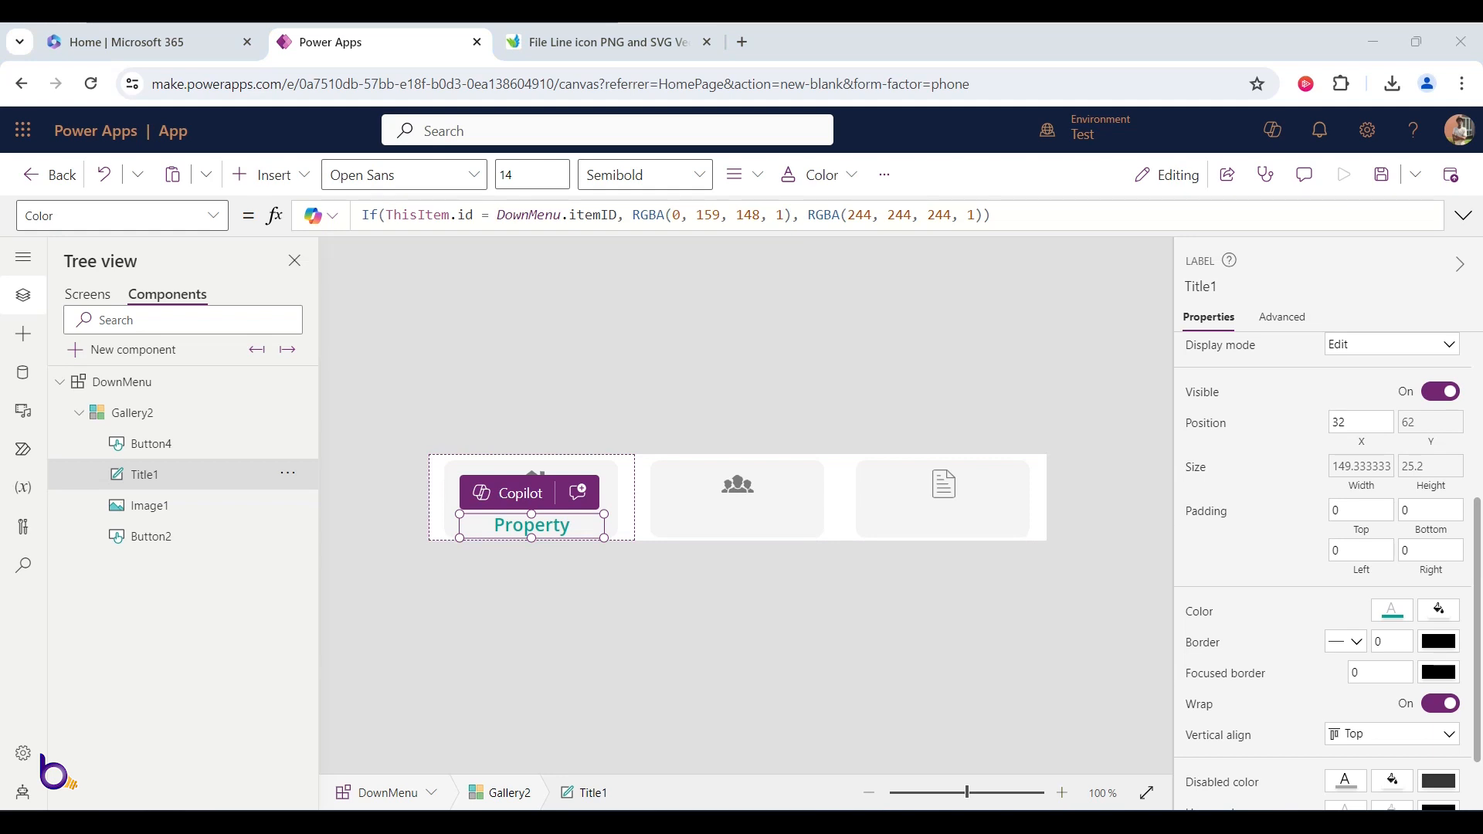
double_click(860, 213)
type("122")
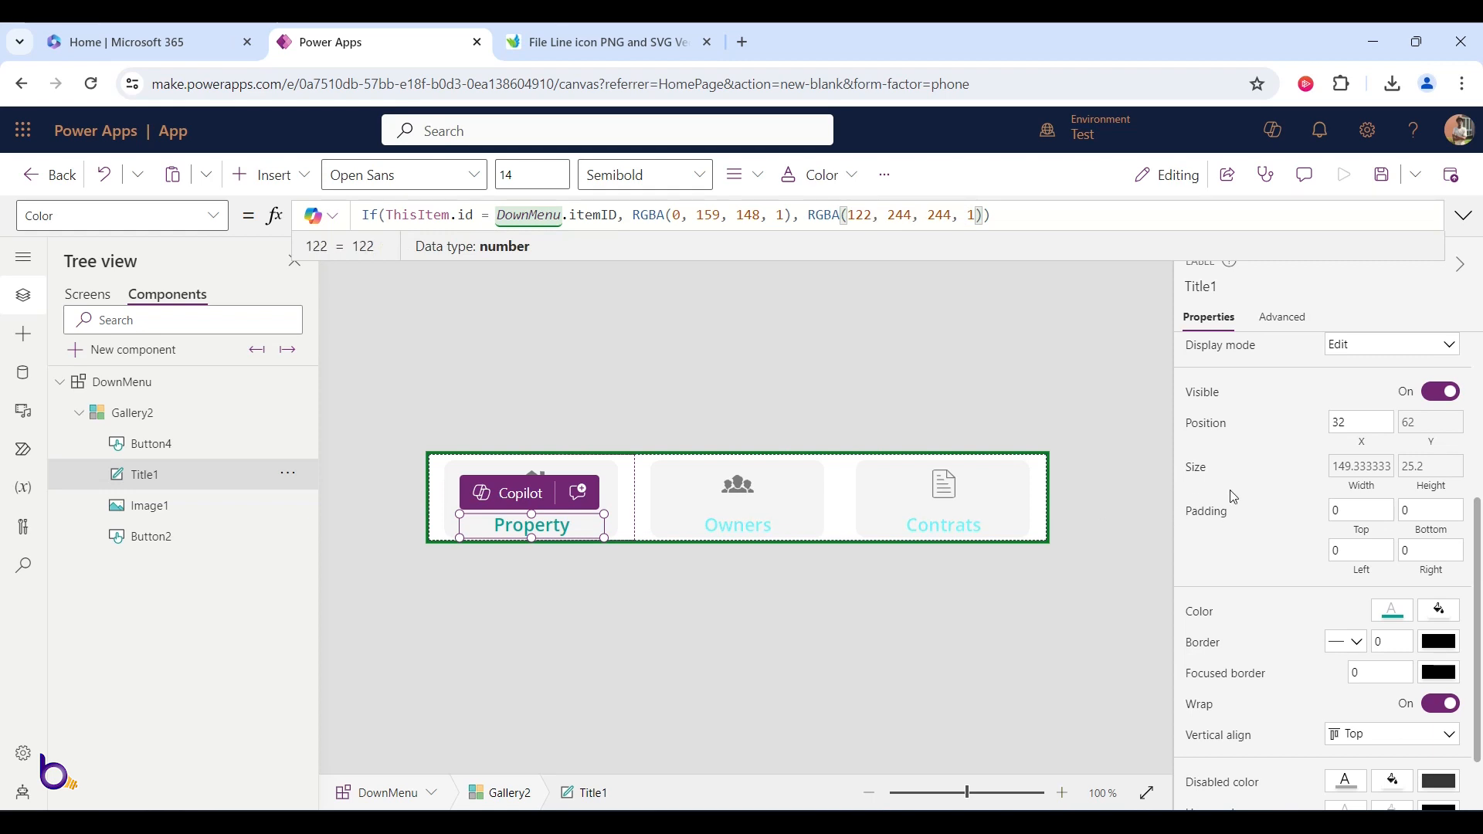
double_click(896, 215)
type("122")
double_click(949, 218)
left_click(949, 219)
type("1")
double_click(950, 217)
type("122")
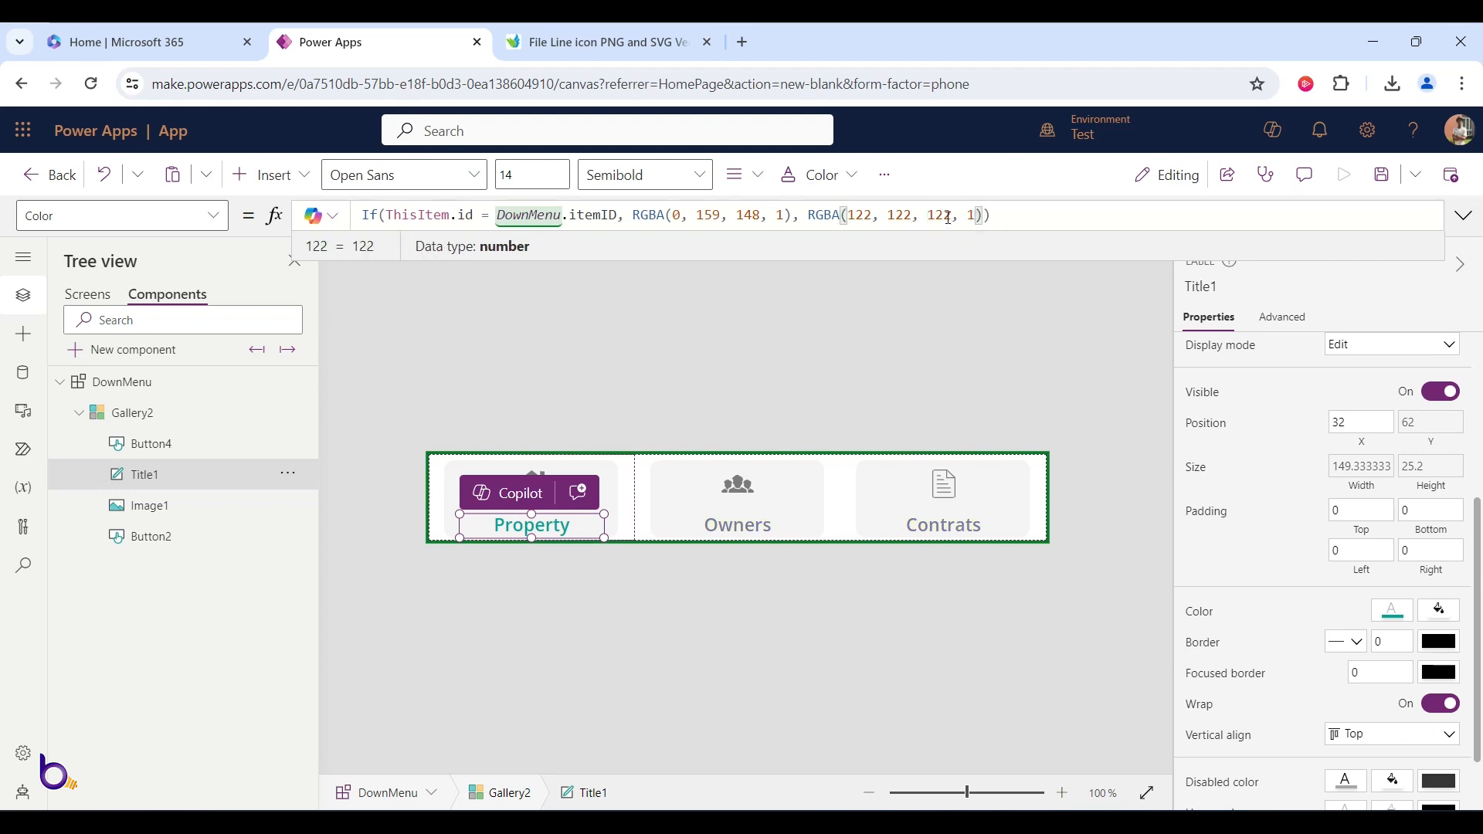
left_click(1003, 218)
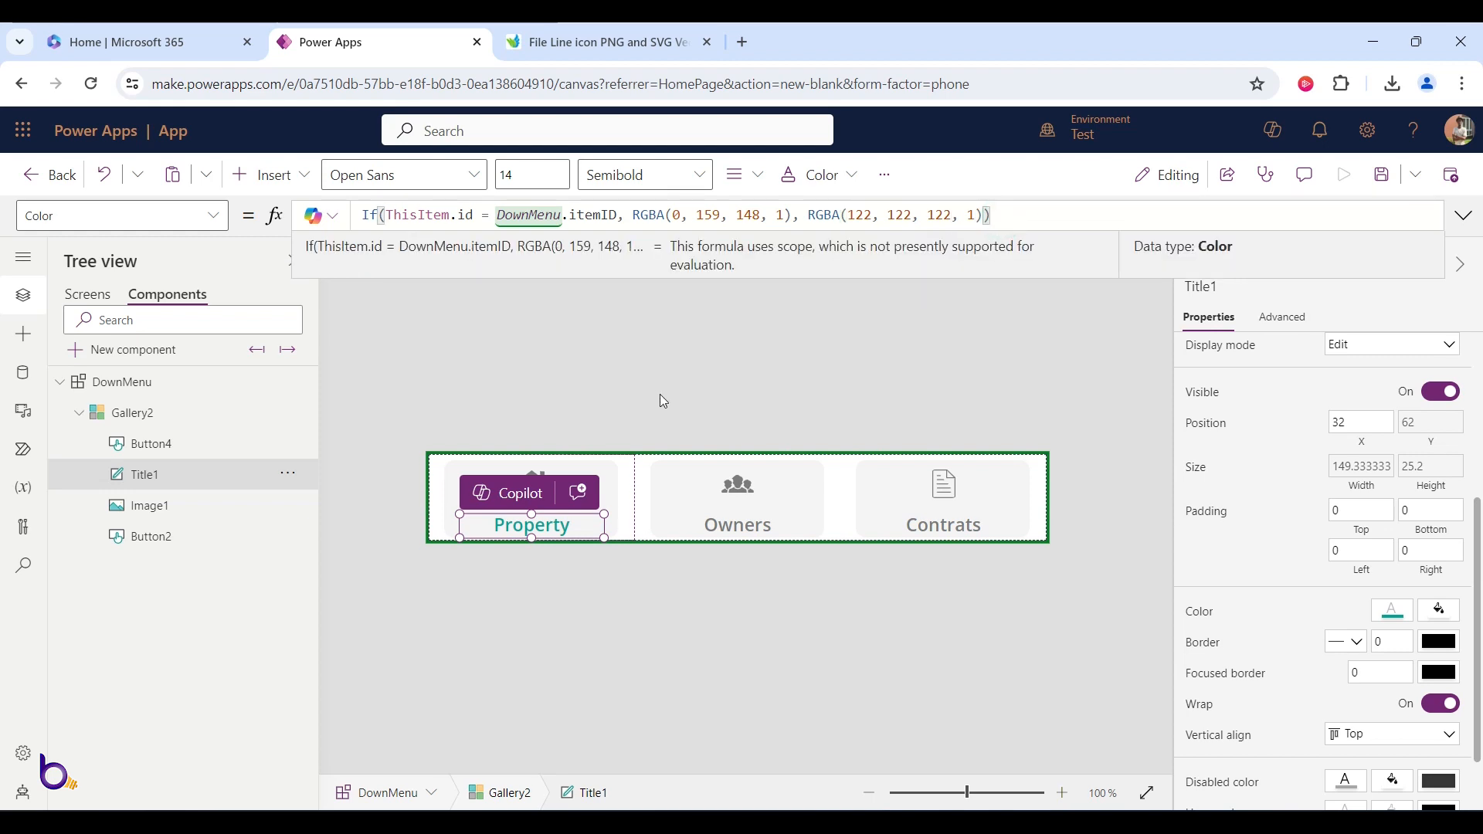
left_click(724, 421)
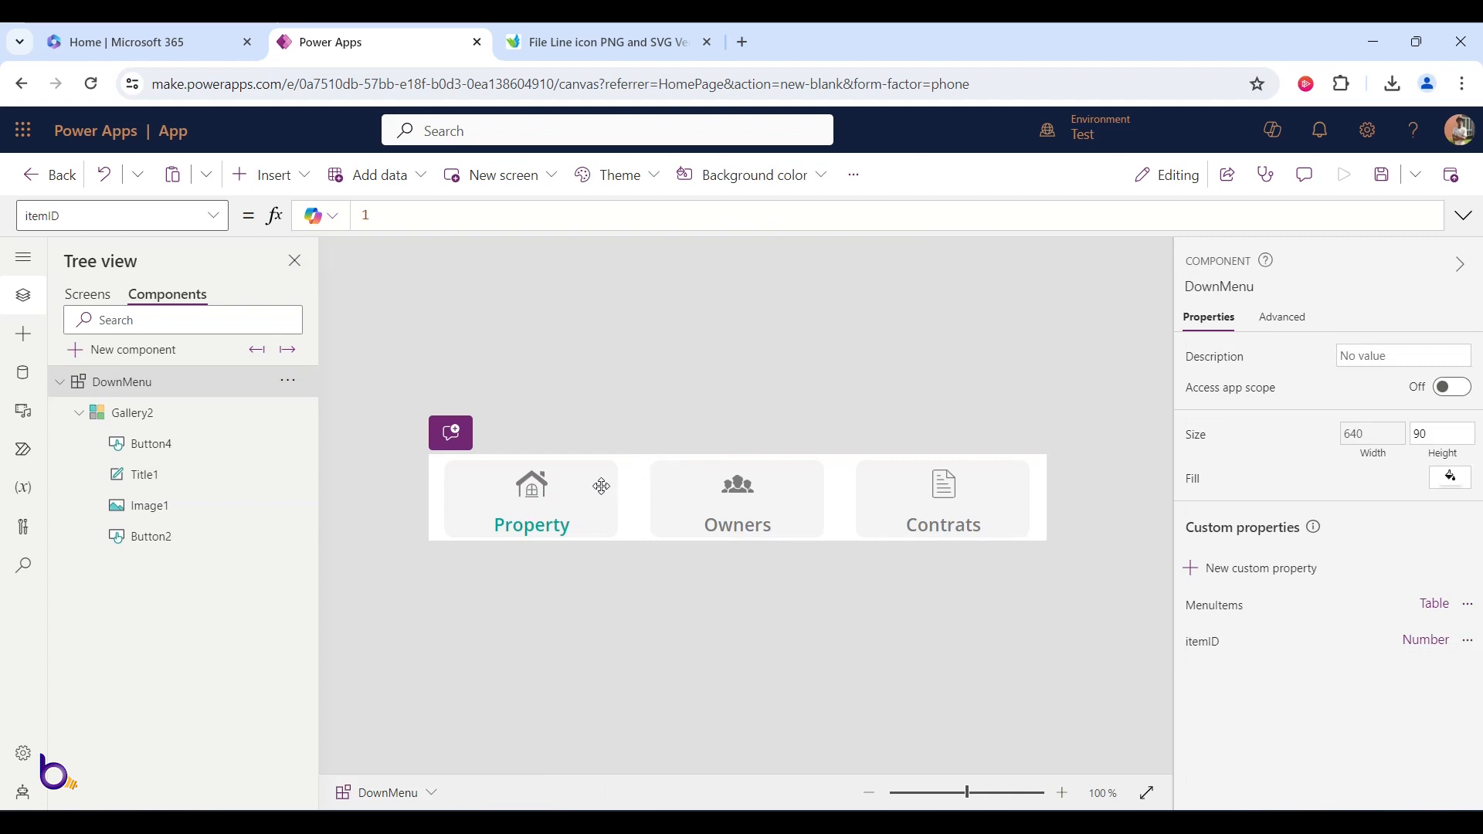
- Copy the entire Color formula of the label Title1
left_click(602, 488)
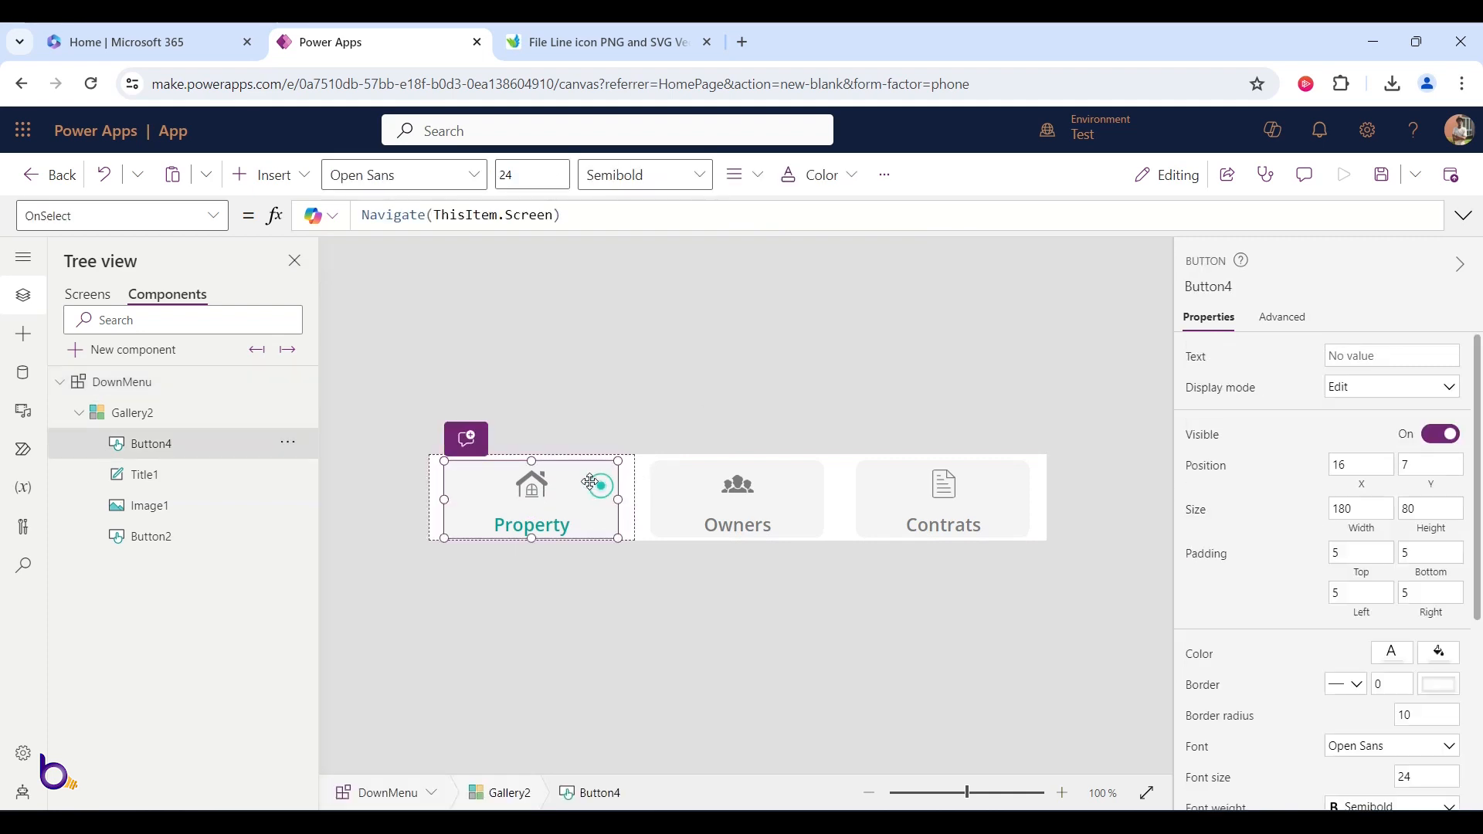
left_click(217, 536)
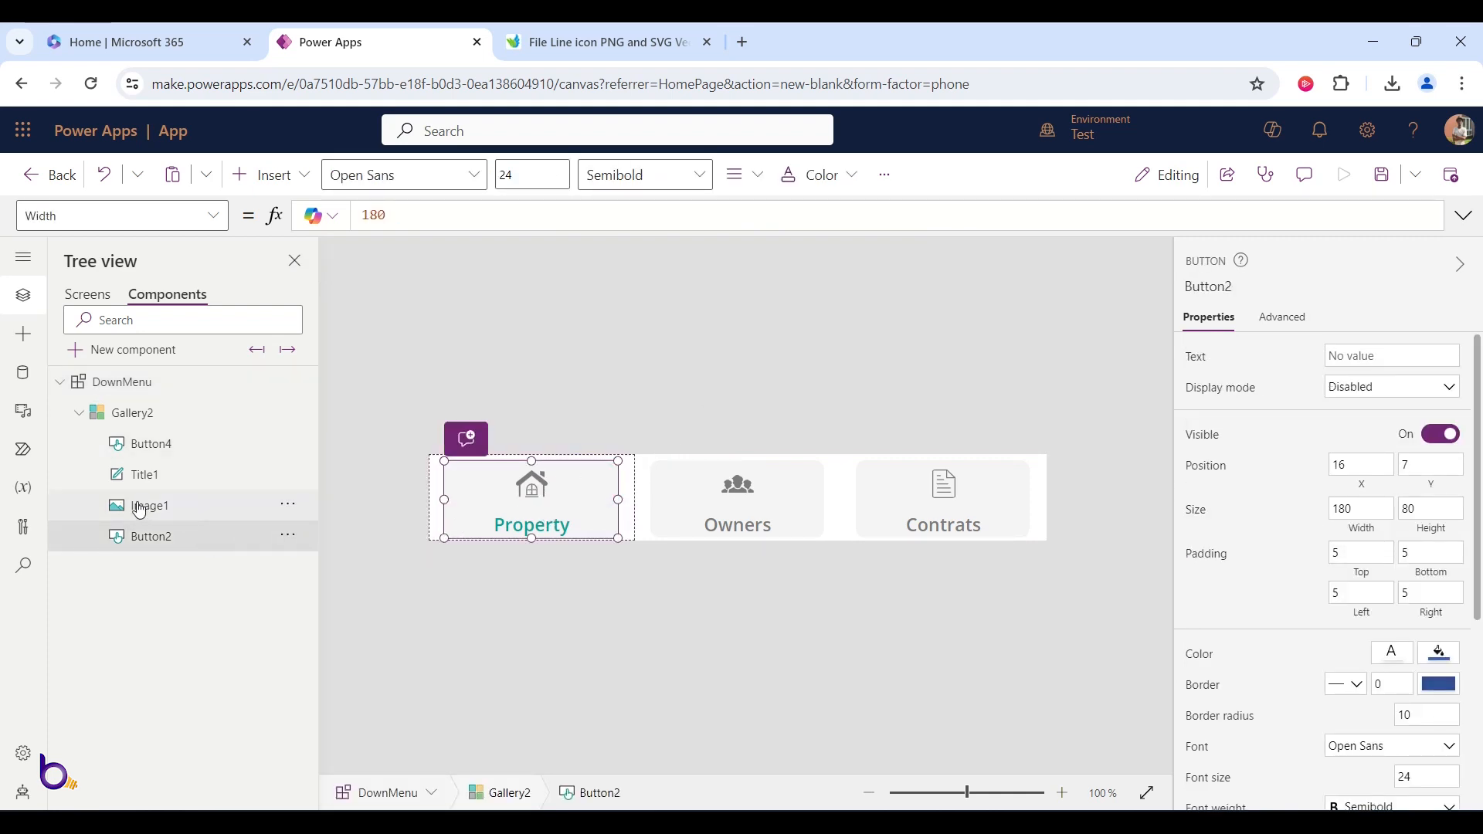
left_click(143, 475)
left_click(1018, 213)
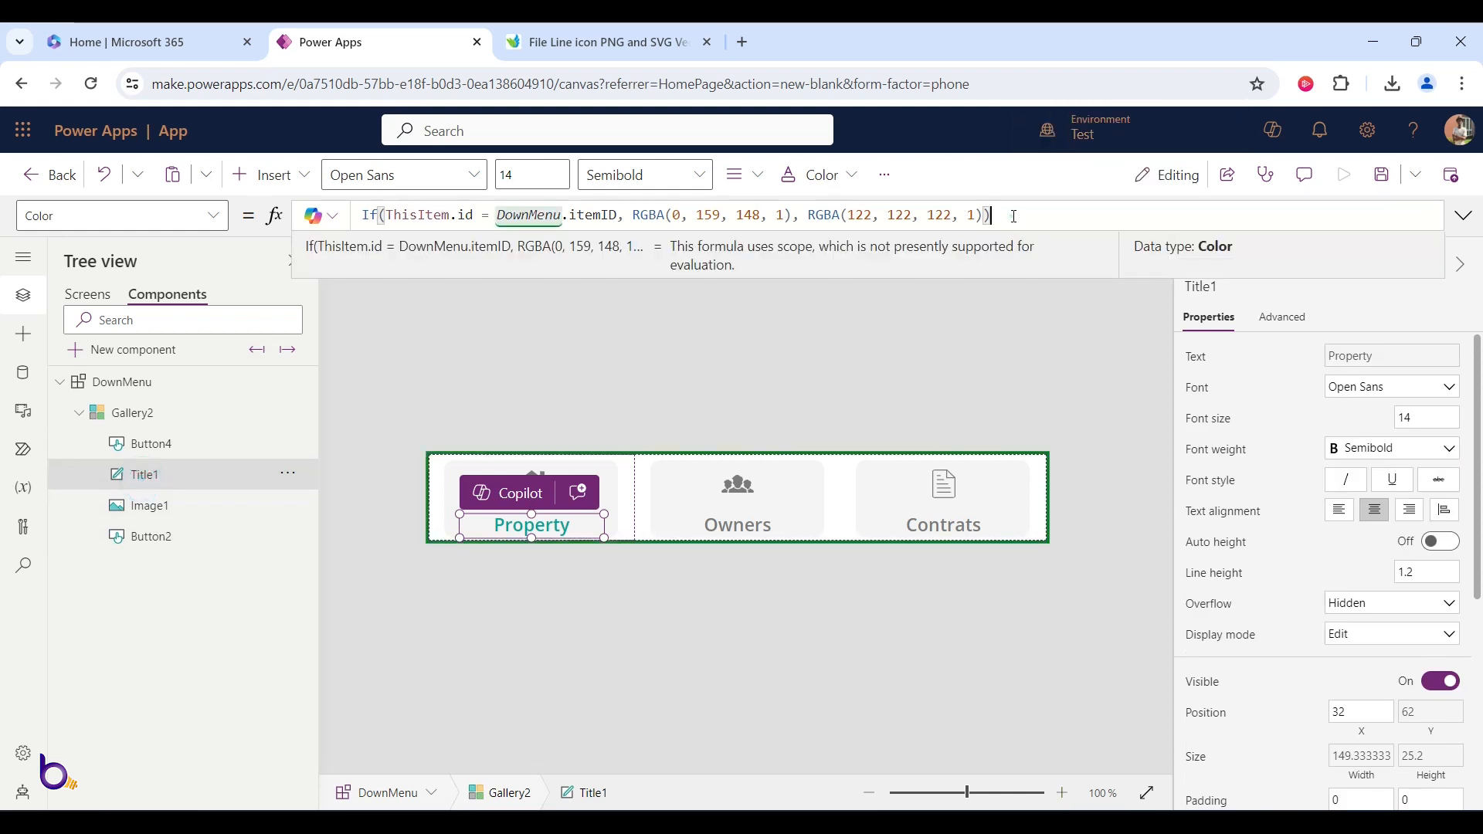
triple_click(1015, 217)
key("ctrl+c")
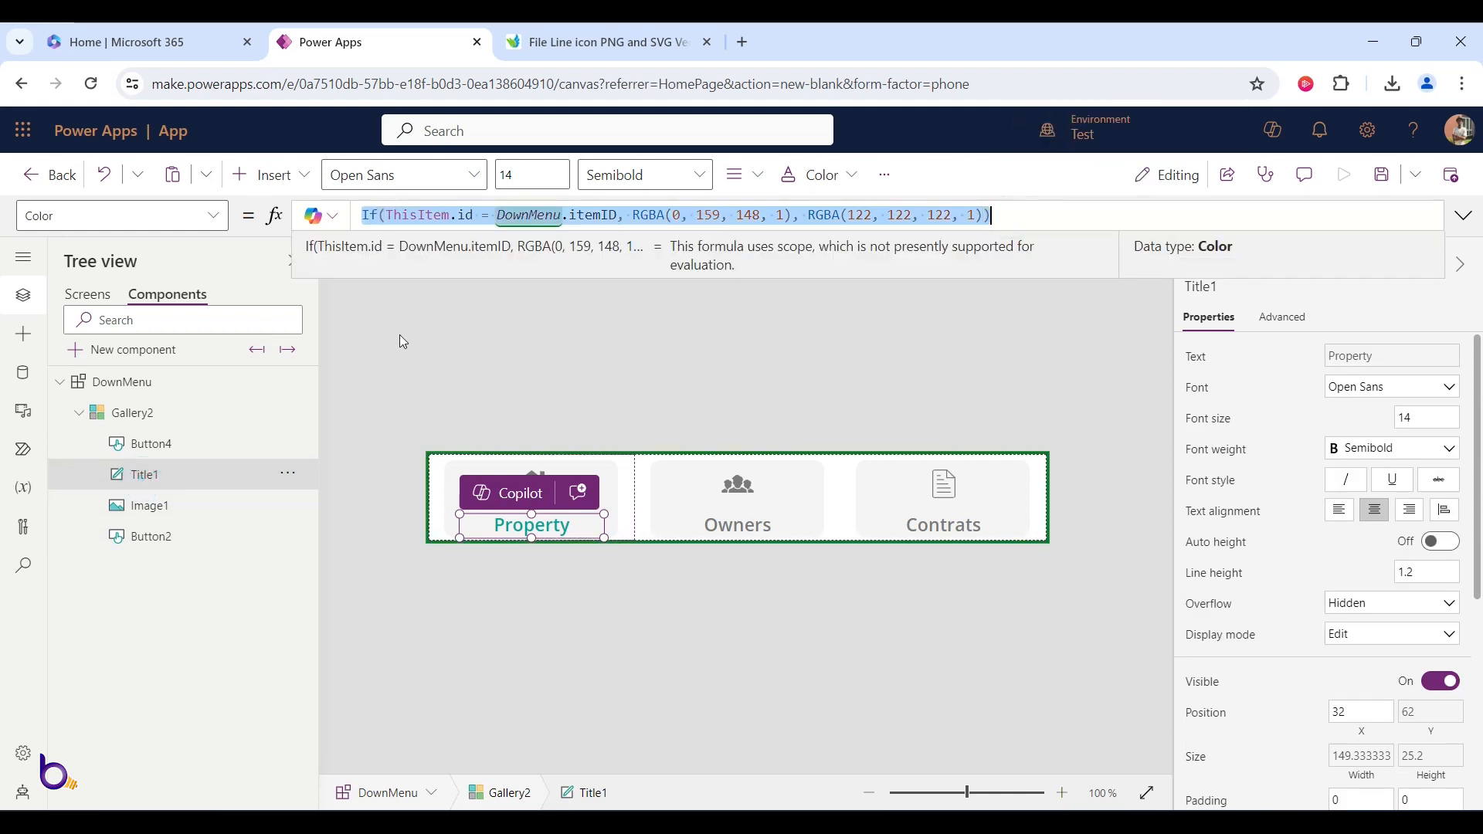
- Replace Button2's DisabledFill formula with the copied If formula that compares ThisItem.id with DownMenu.itemID
left_click(171, 534)
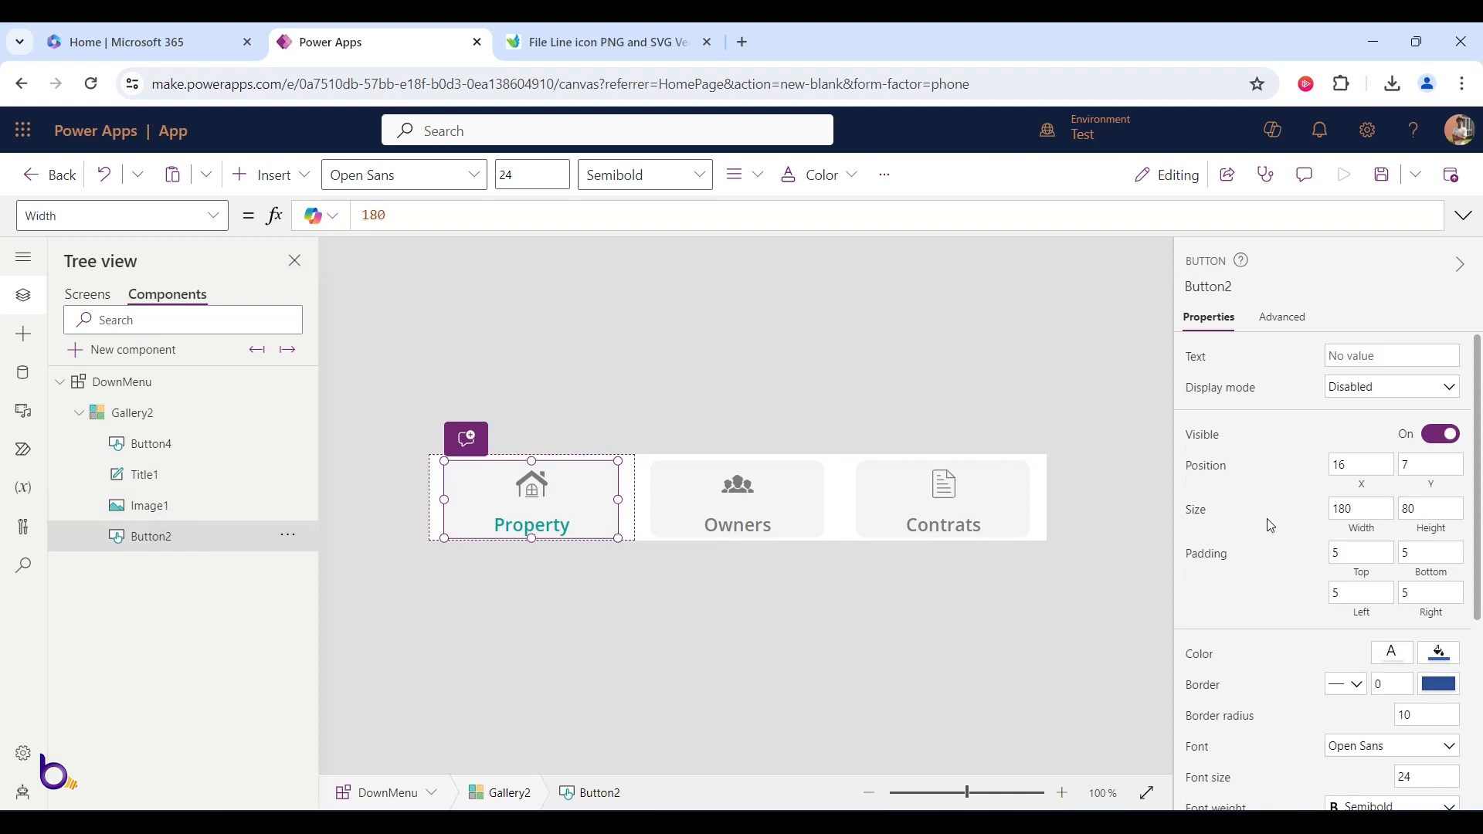
left_click(211, 224)
scroll(109, 437, "up", 8)
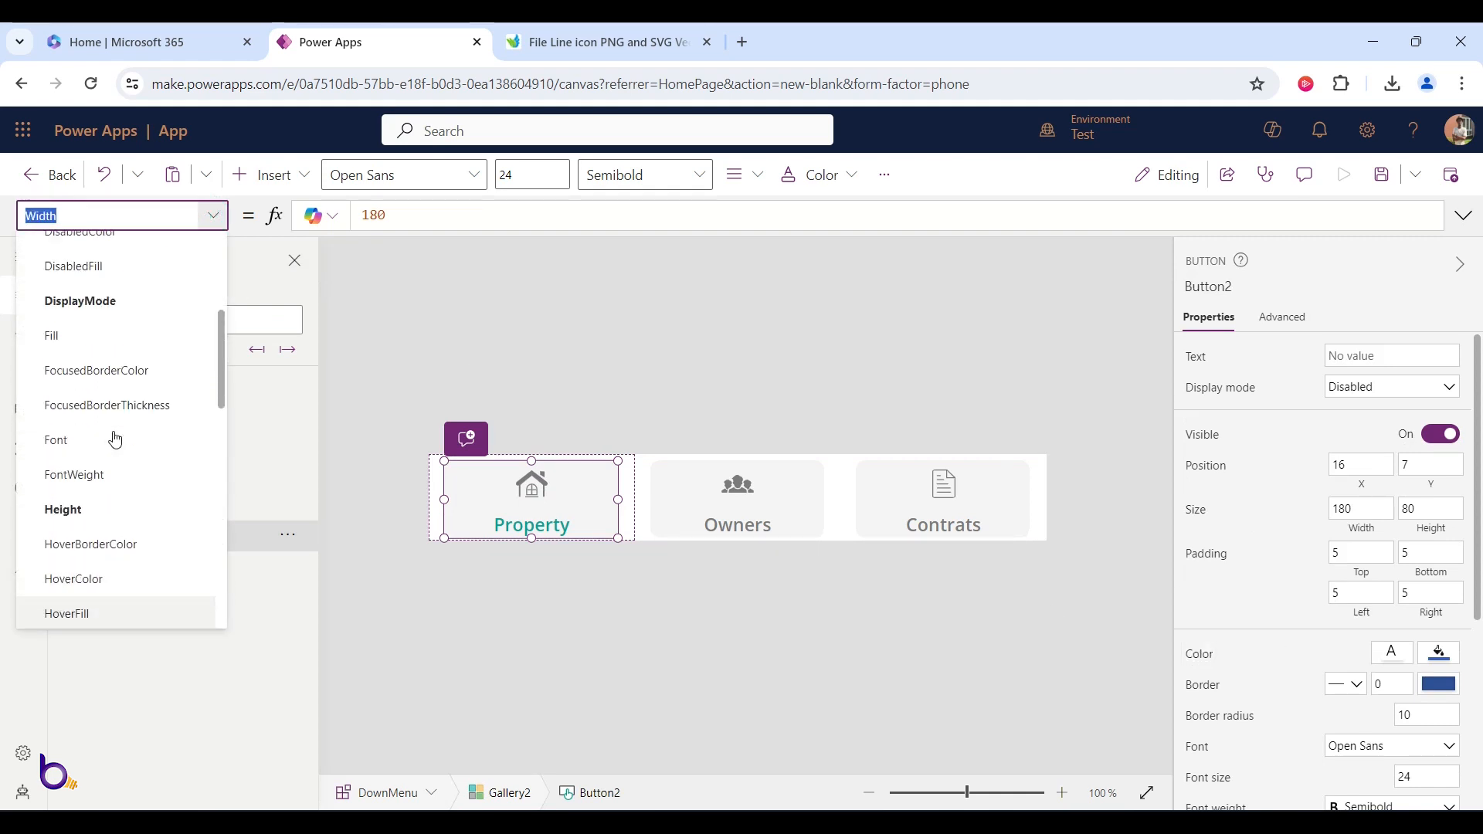
left_click(99, 337)
left_click(567, 213)
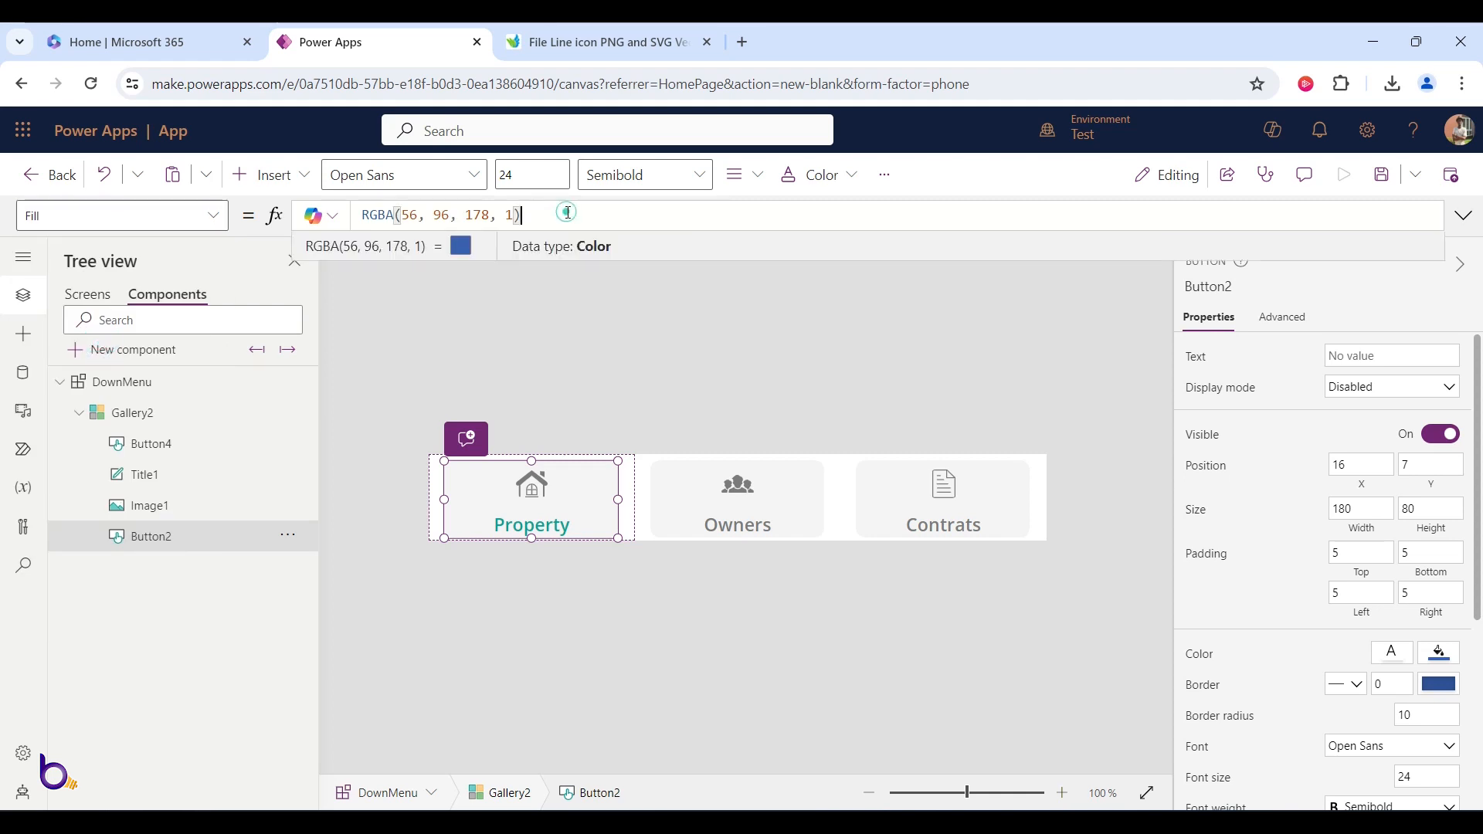
left_click(213, 217)
scroll(149, 384, "down", 1)
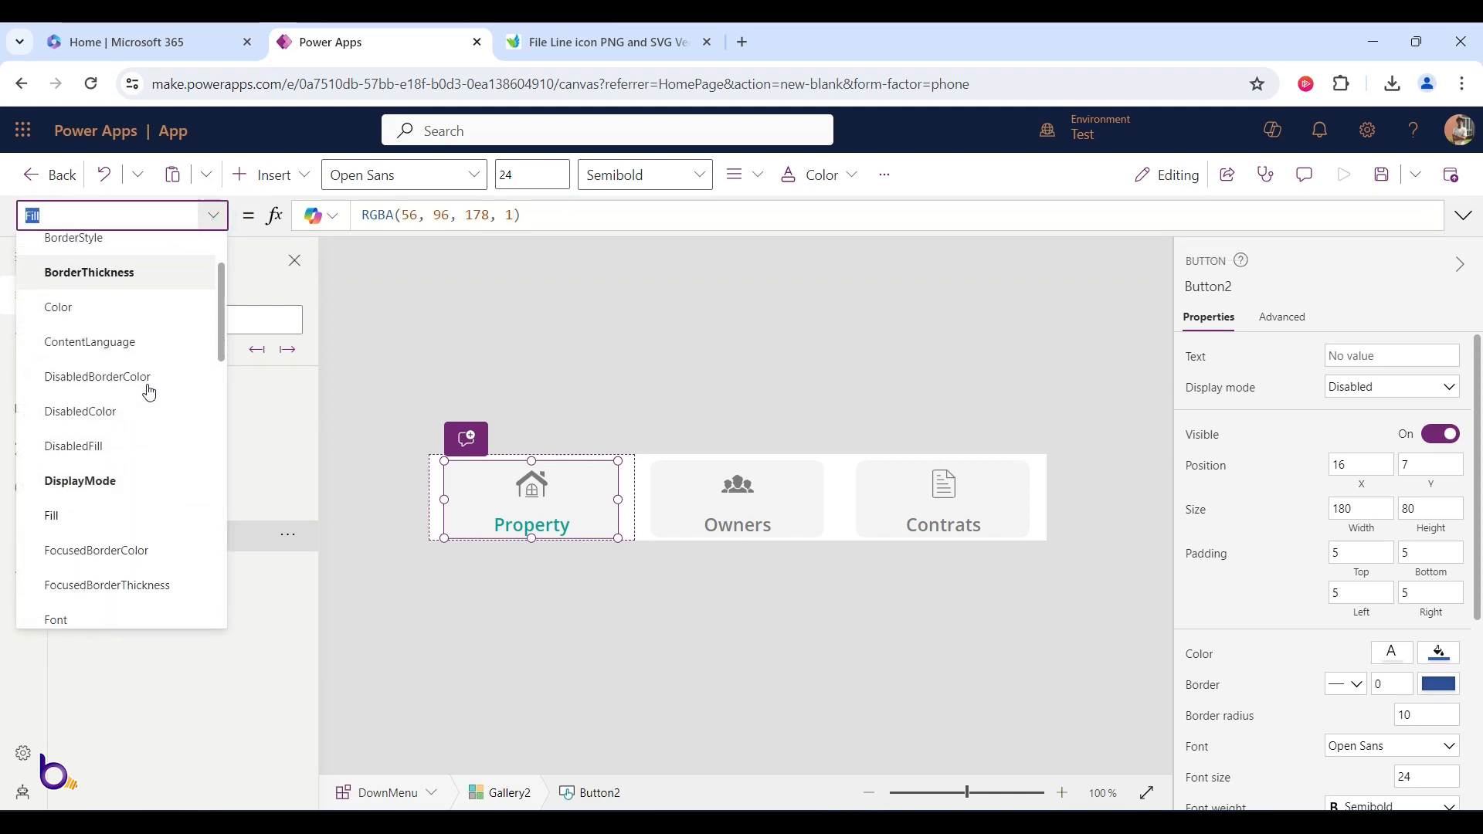
left_click(100, 437)
left_click(572, 216)
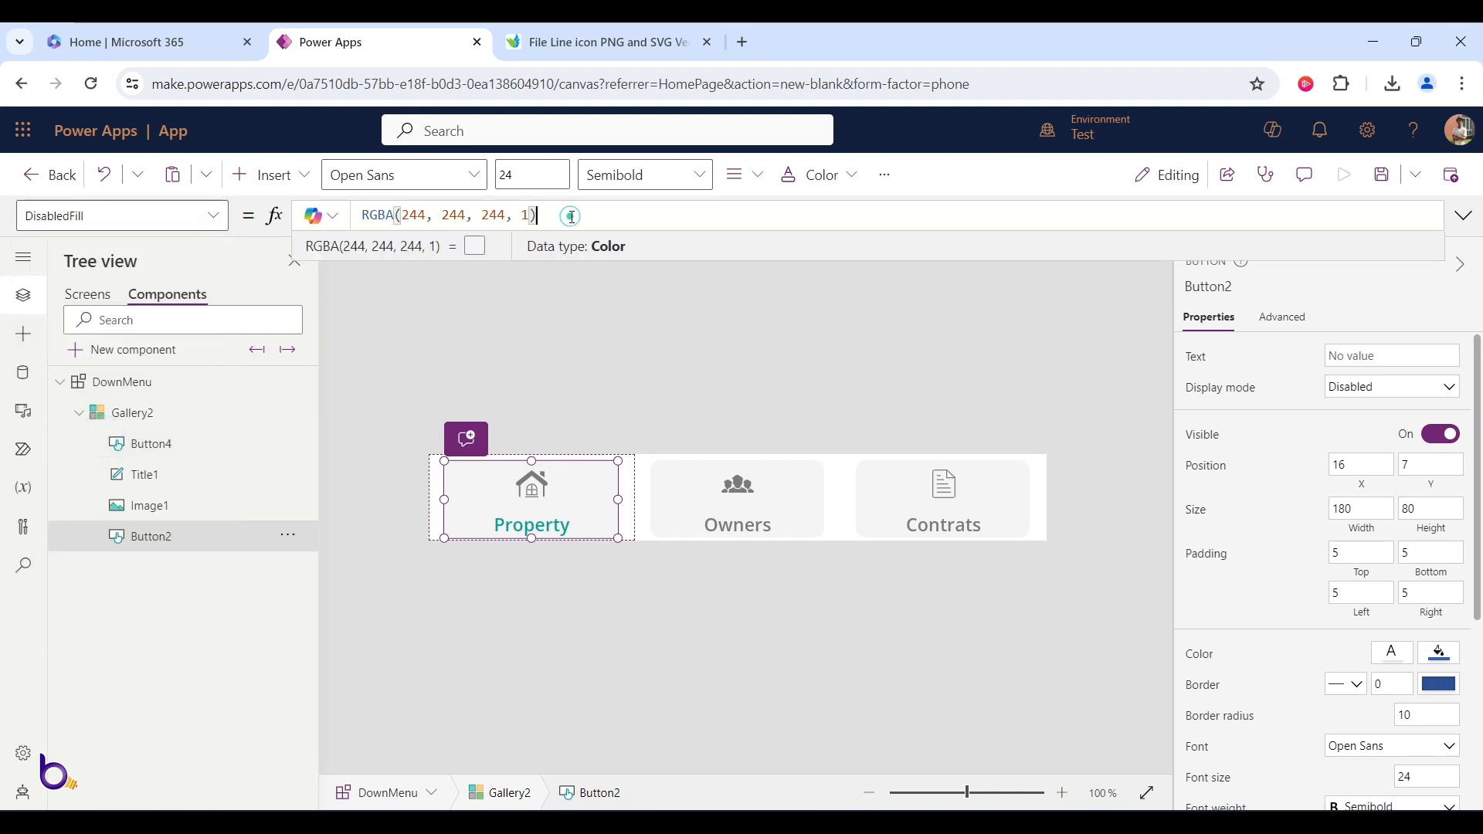
key("ctrl+a")
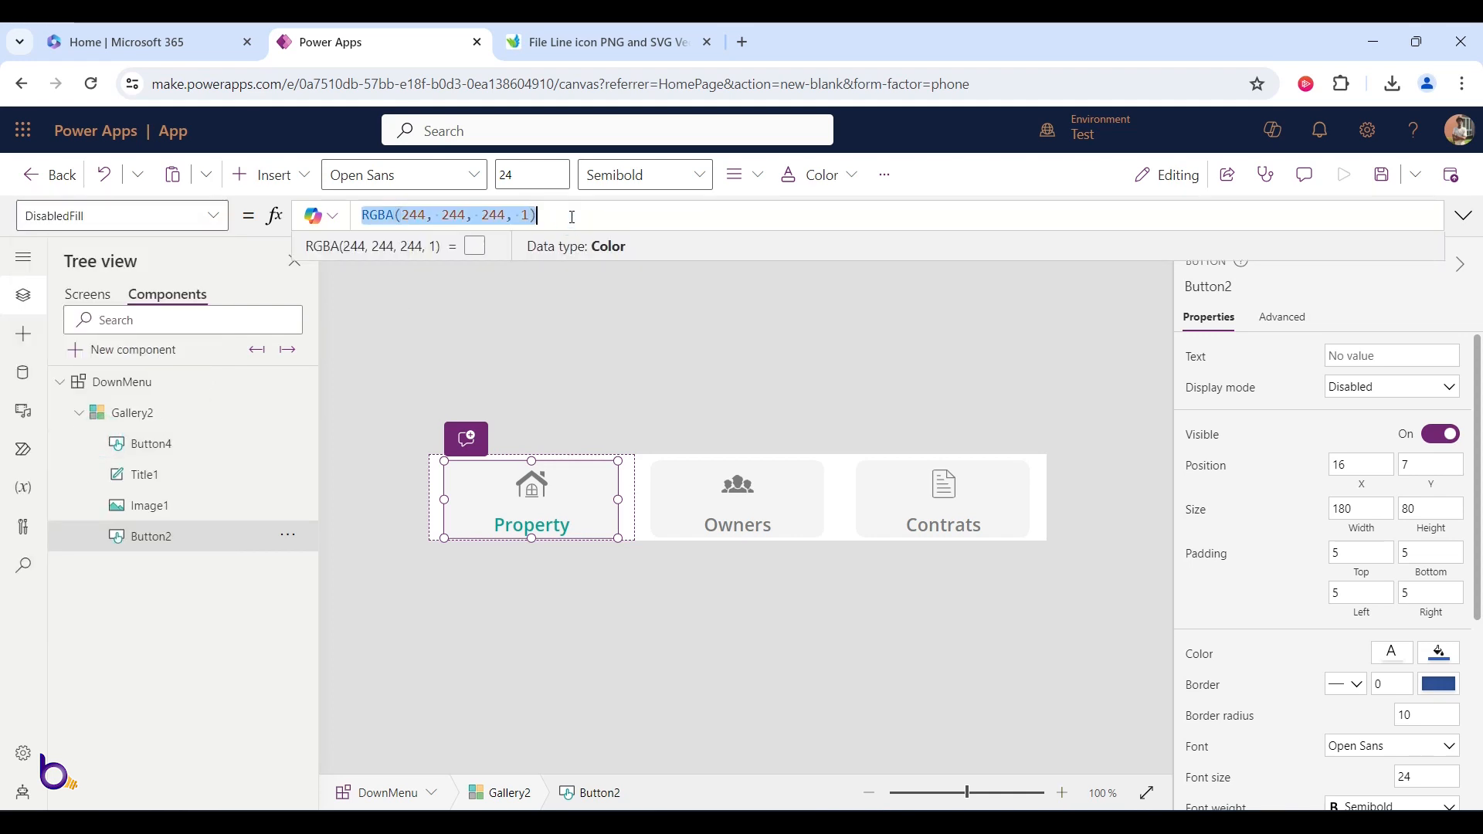
key("ctrl+v")
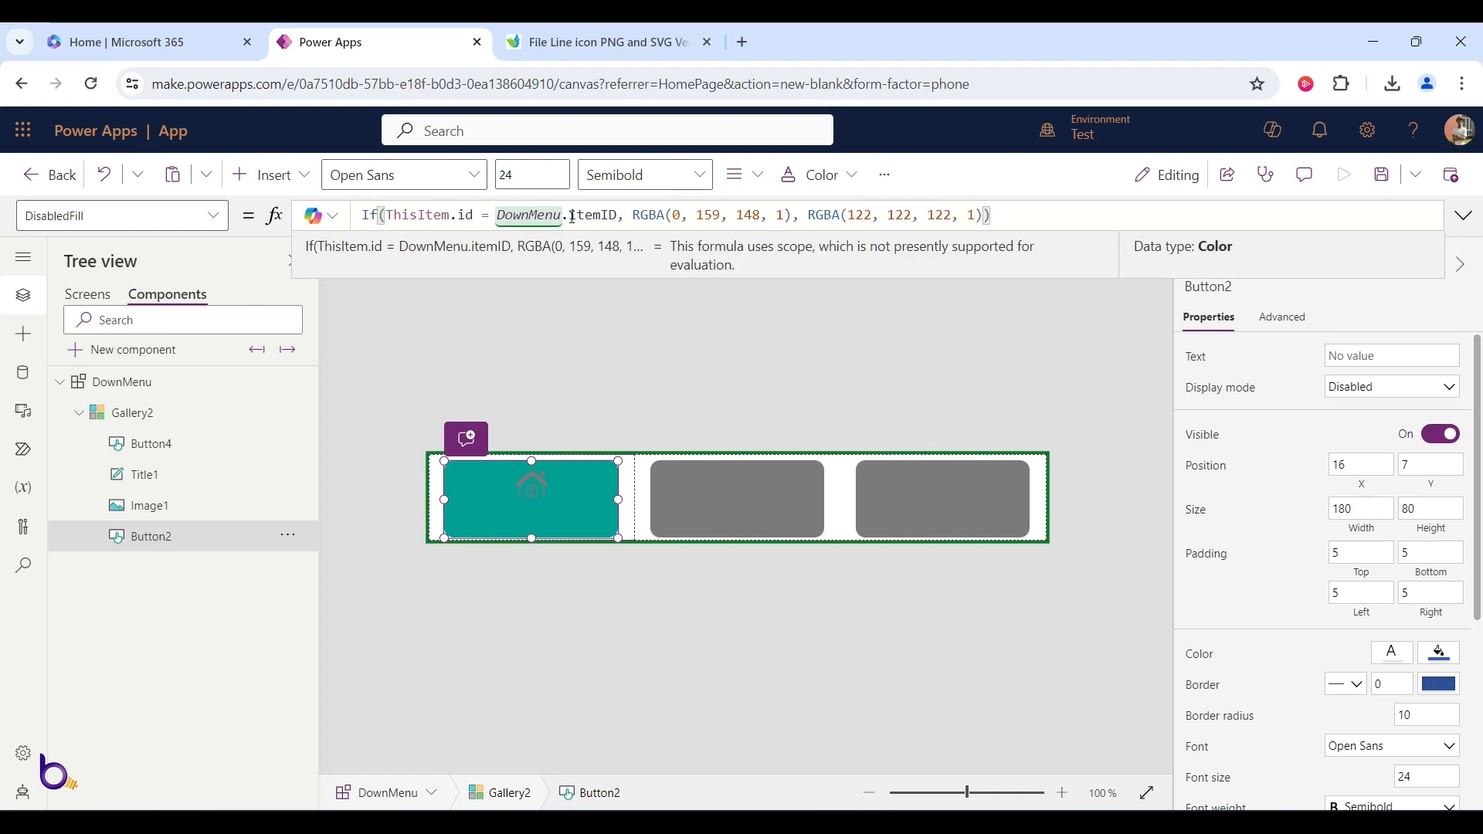
- Change the matching item's color in Button2's DisabledFill formula to RGBA(222, 255, 255, 1)
double_click(676, 216)
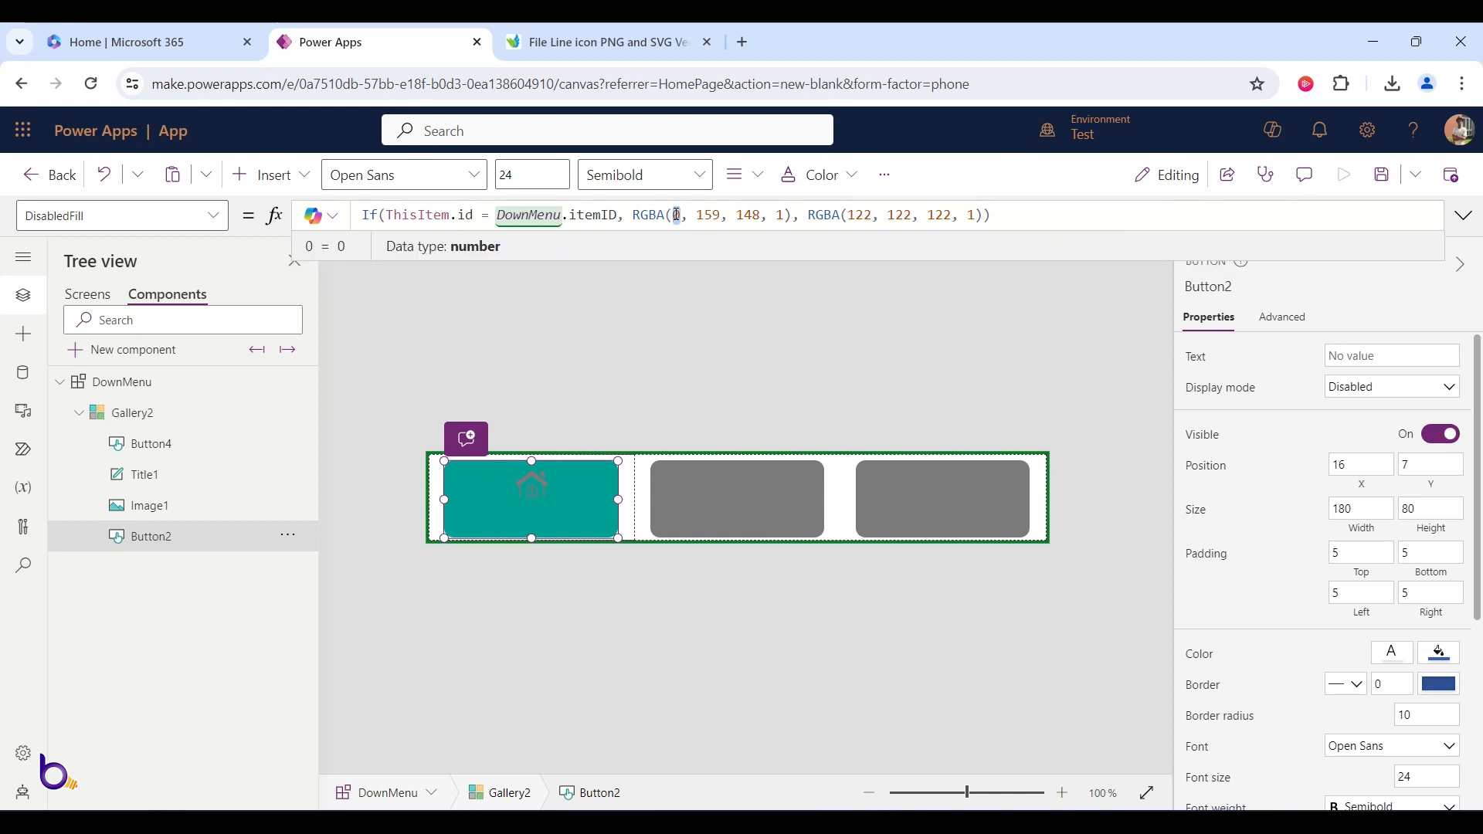
type("122")
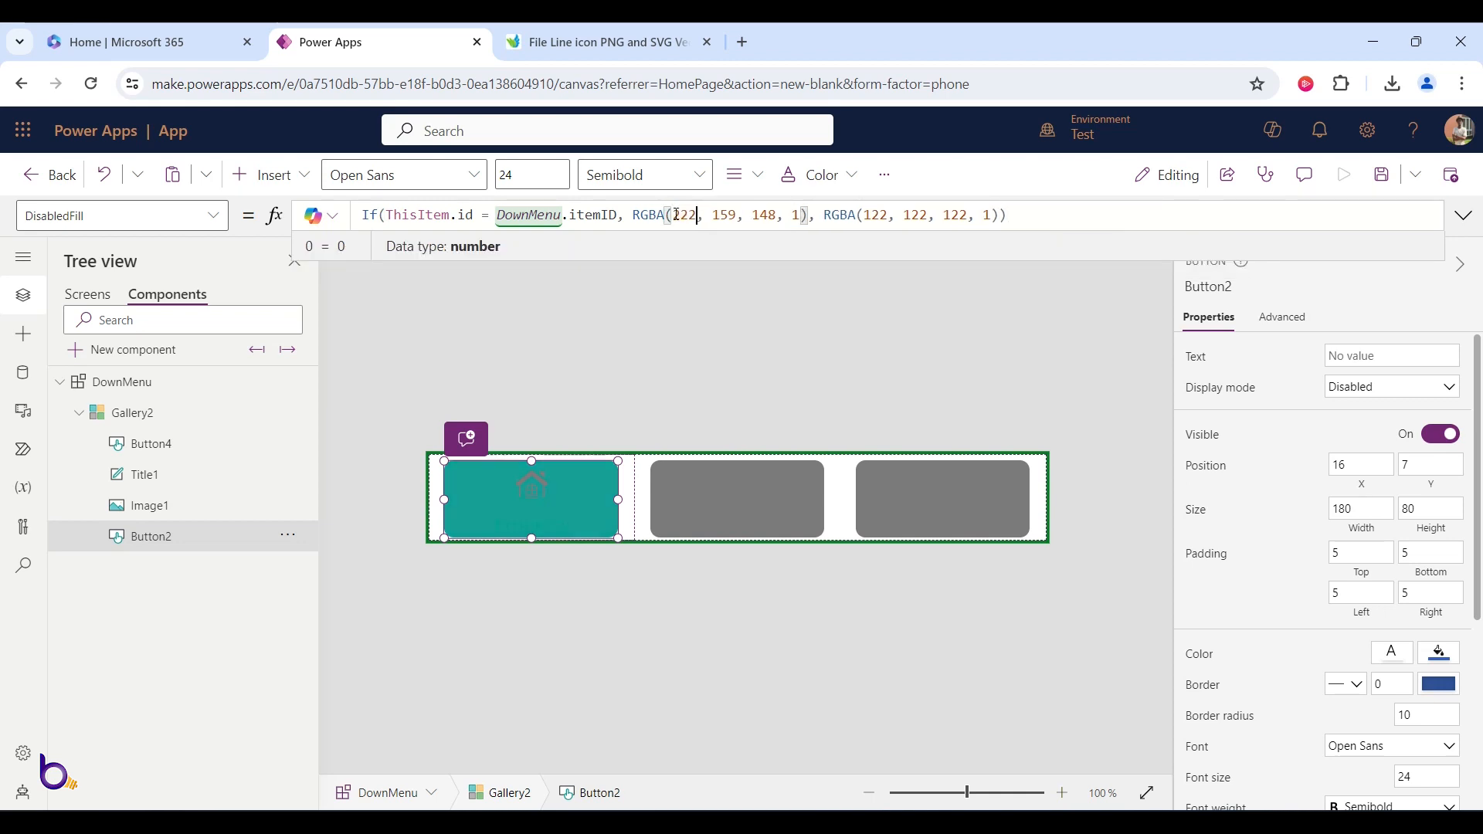
double_click(722, 216)
type("255")
double_click(765, 215)
type("255")
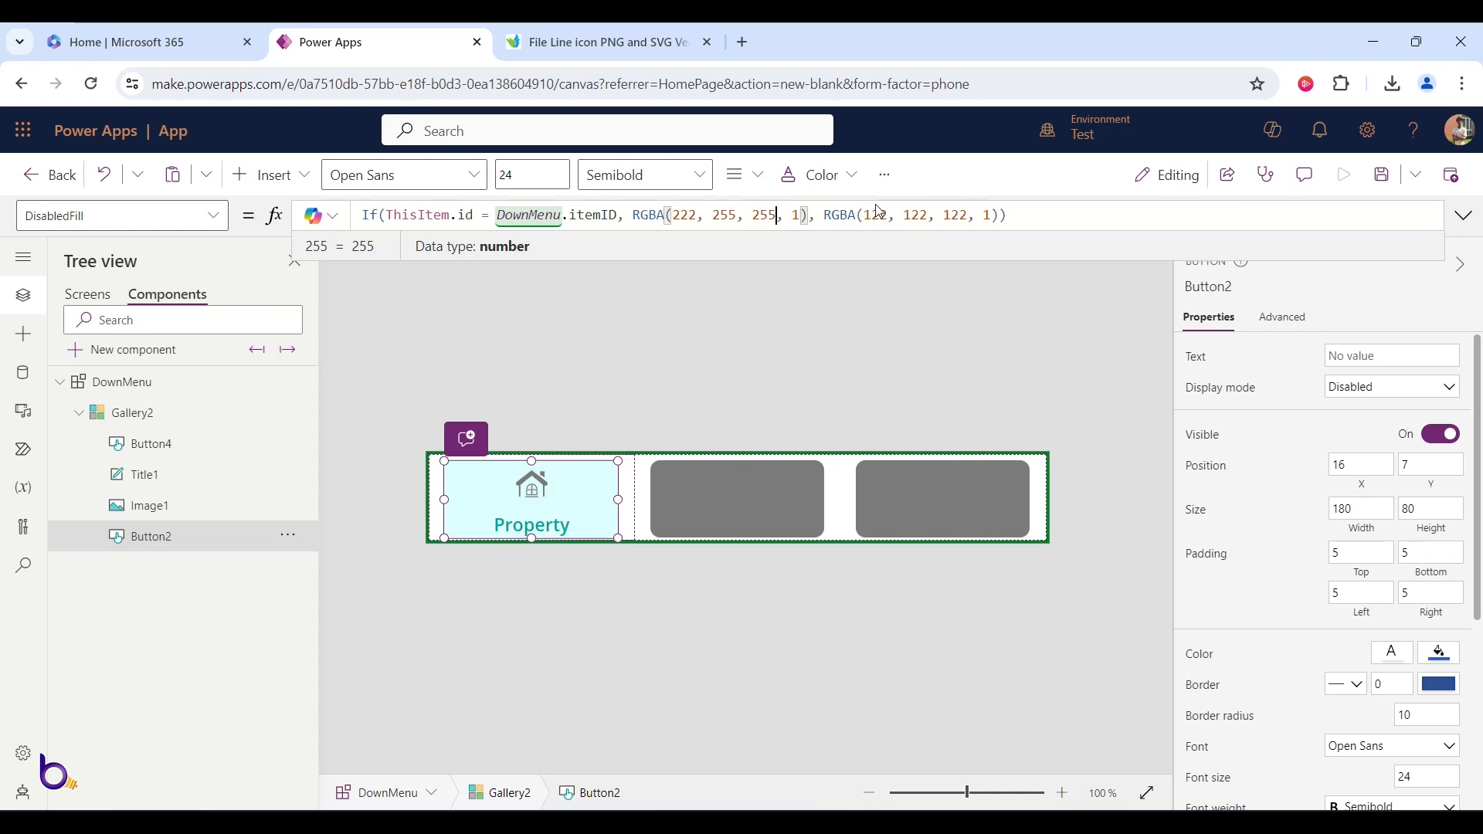
- Change the non-matching items' color in Button2's DisabledFill formula to RGBA(244, 244, 244, 1)
double_click(879, 217)
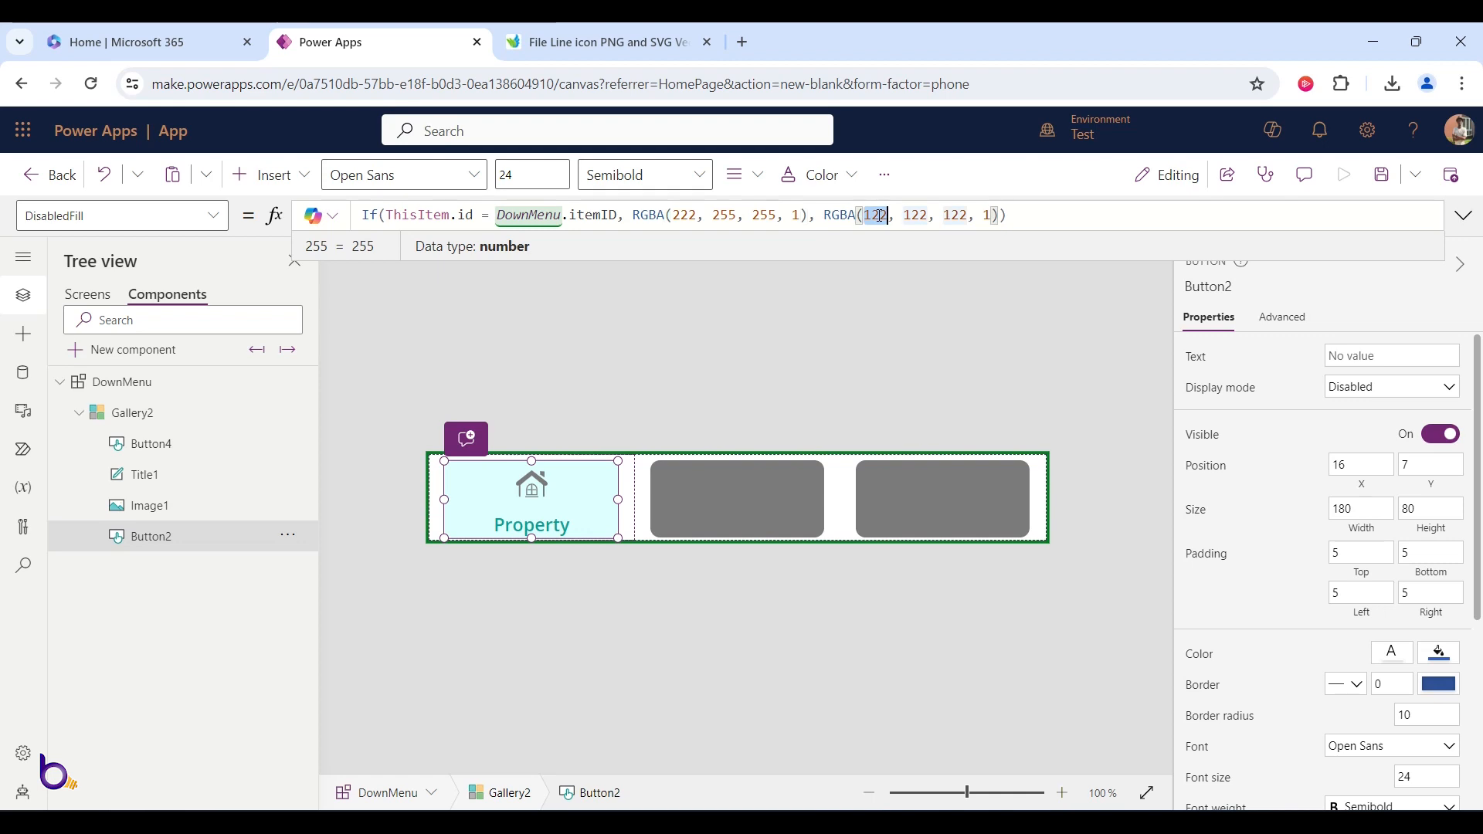
type("244")
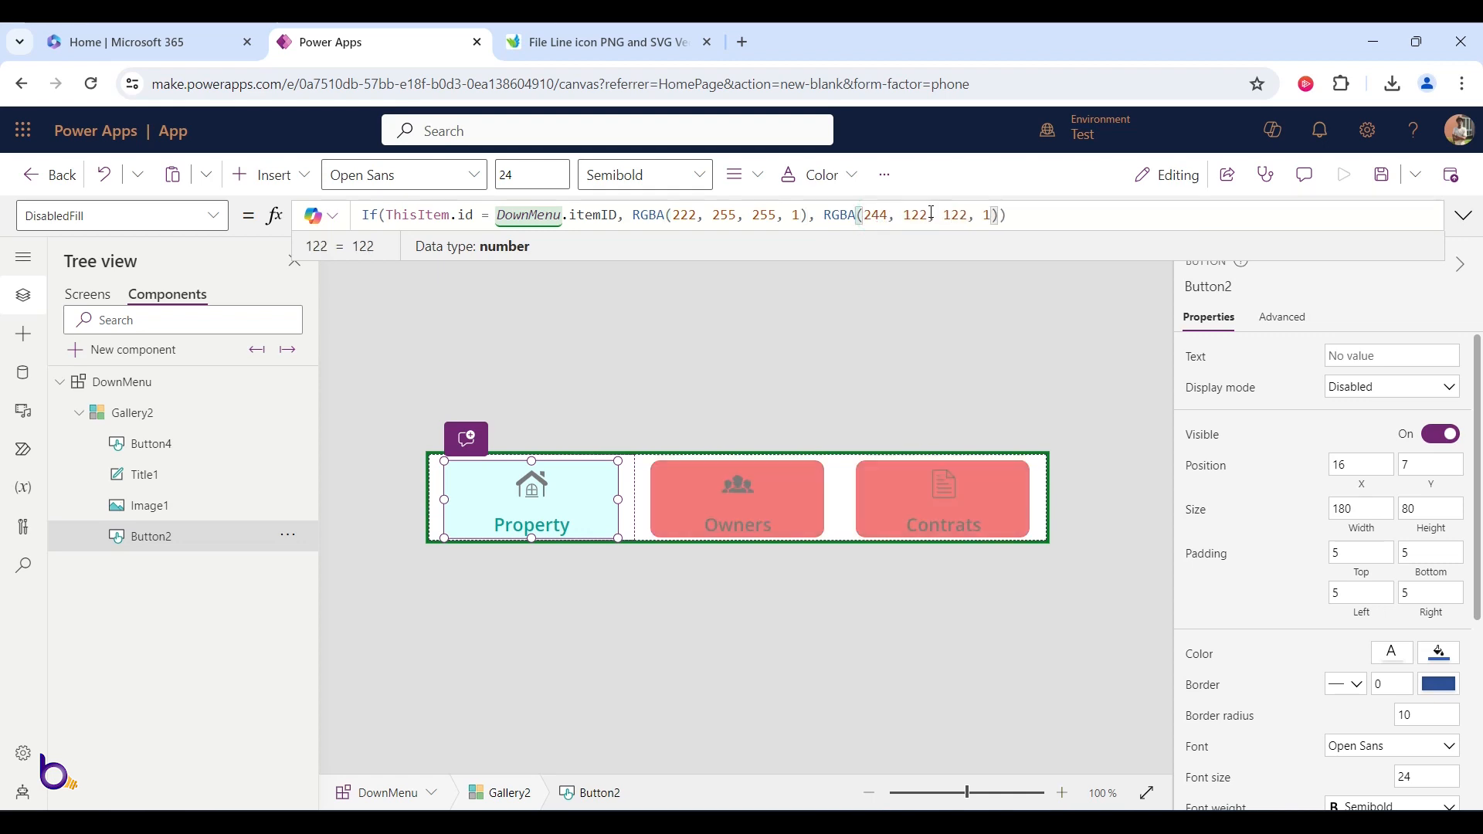
double_click(919, 215)
type("244")
double_click(954, 215)
type("244")
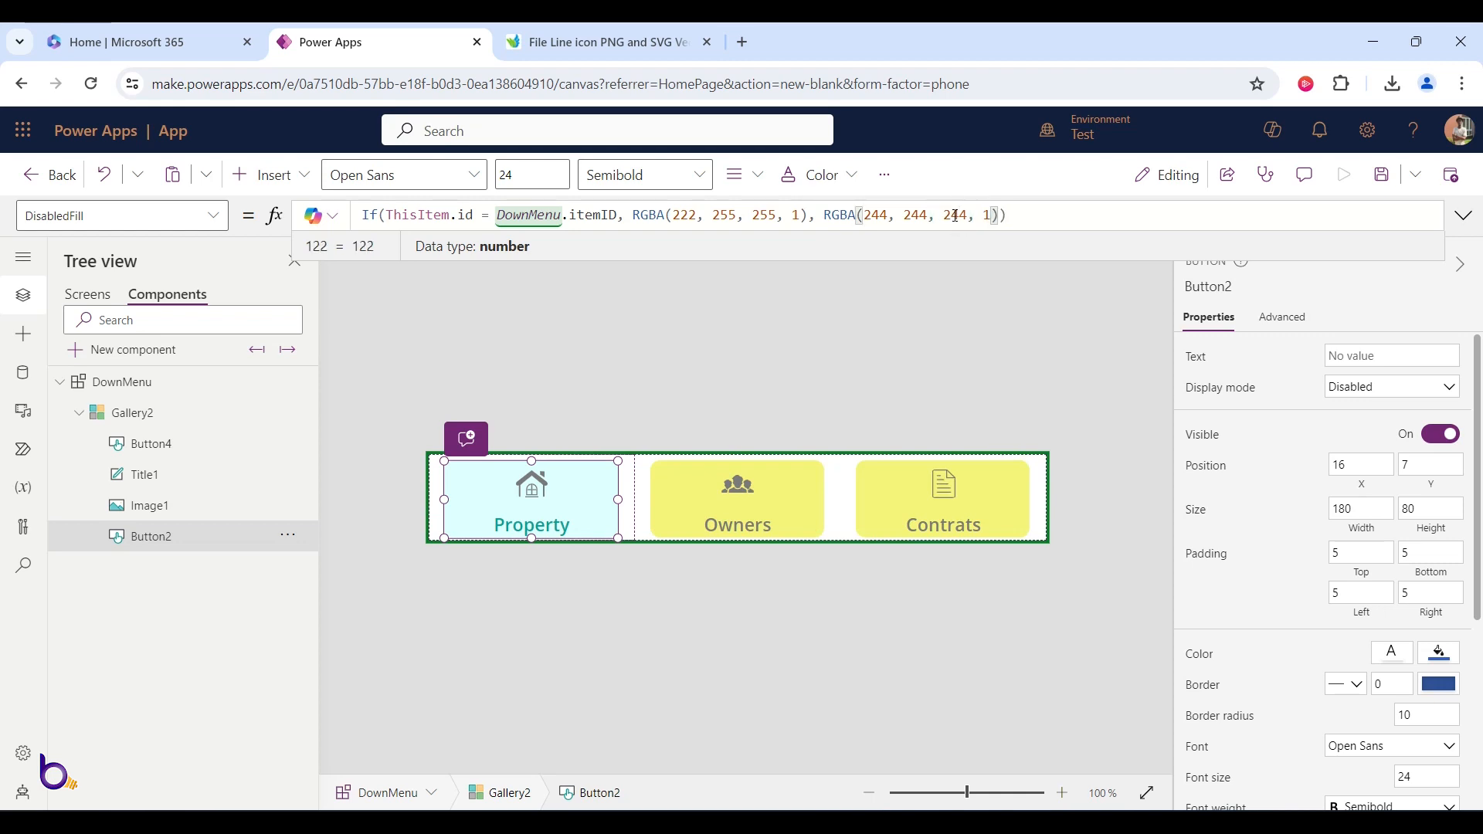
left_click(1034, 214)
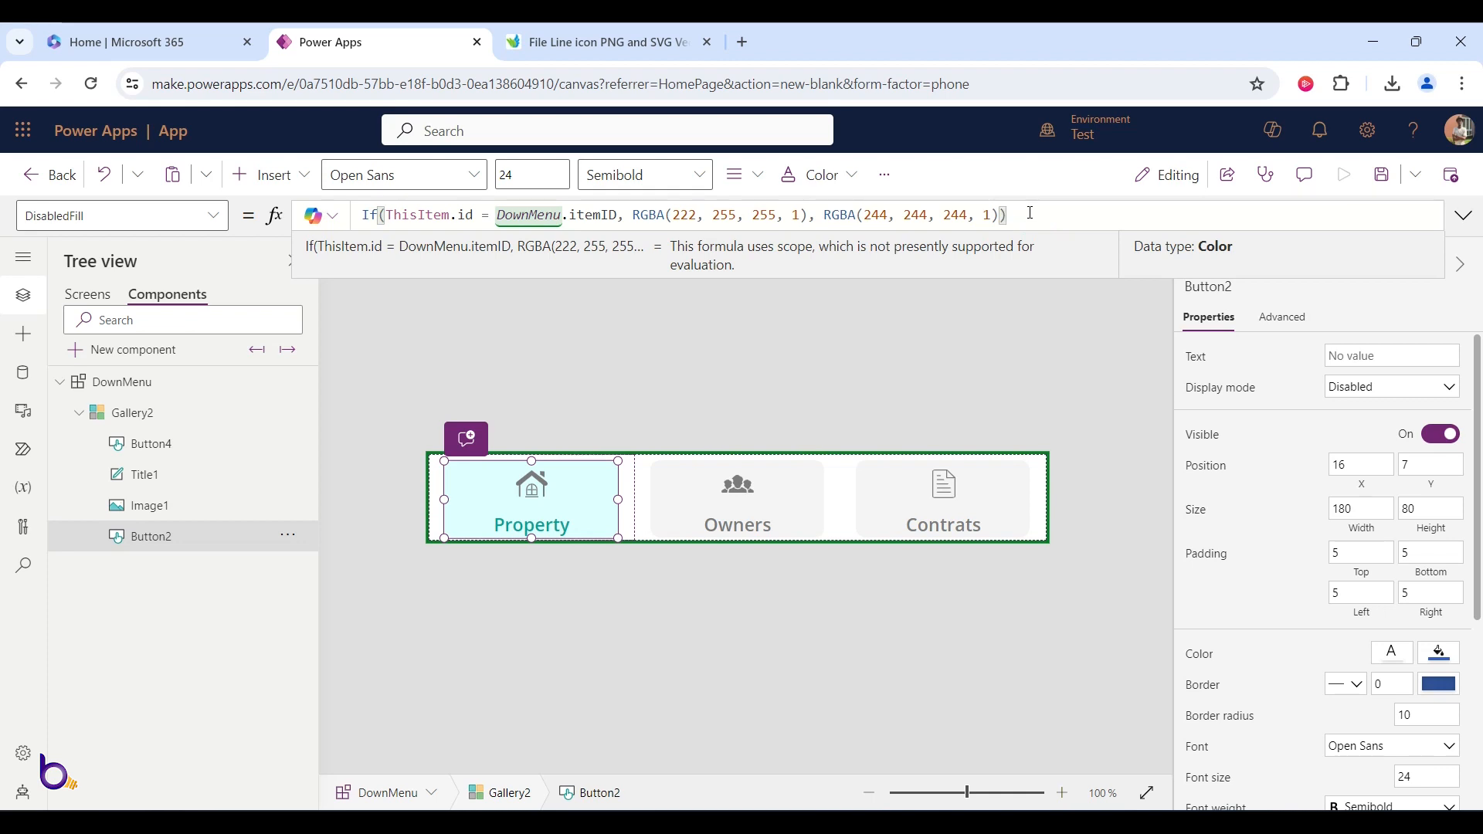
- Preview the app from the Property screen and test the Owners, Contrats and Property menu items
left_click(104, 305)
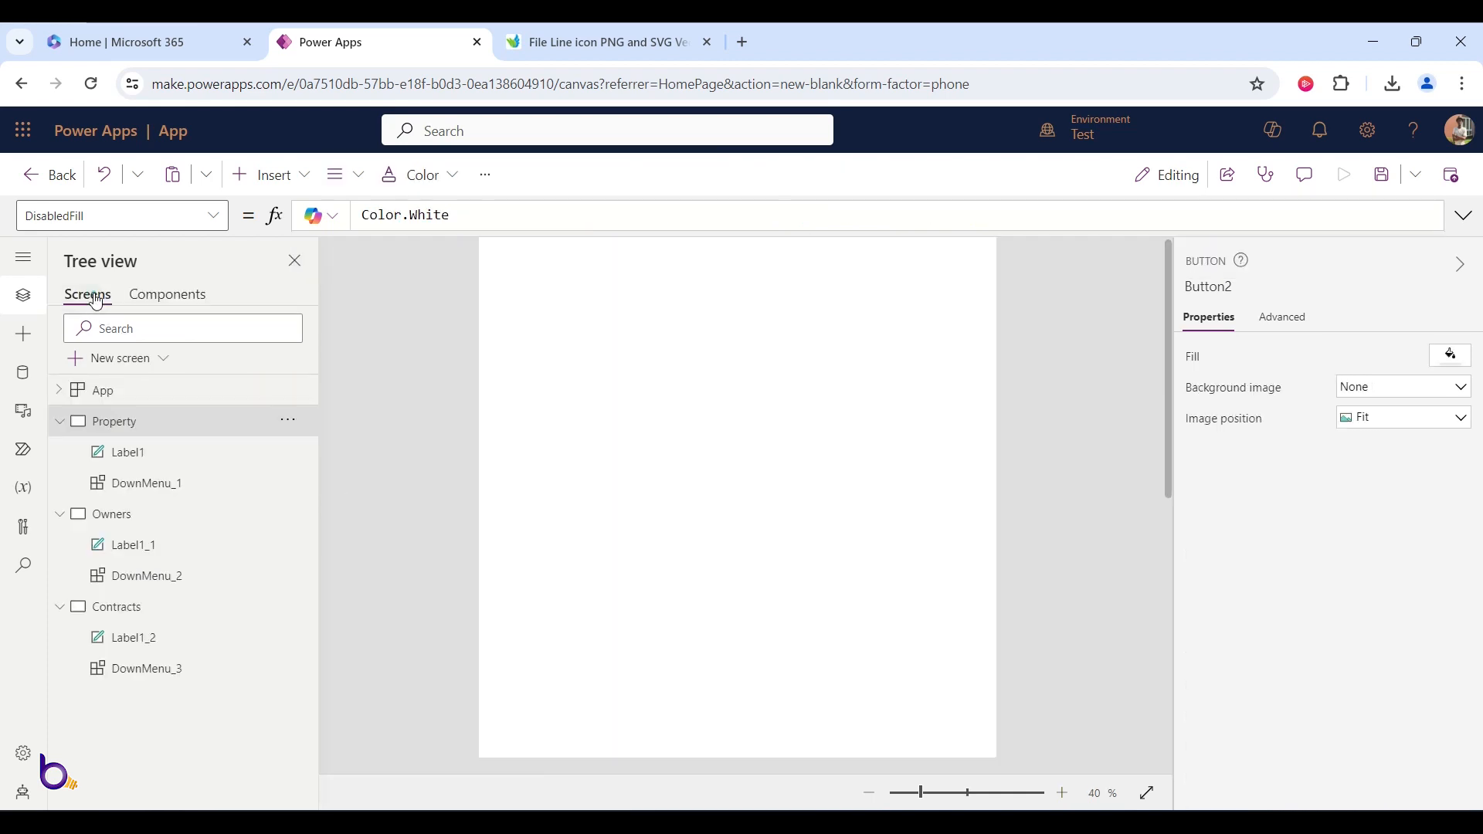
left_click(1346, 176)
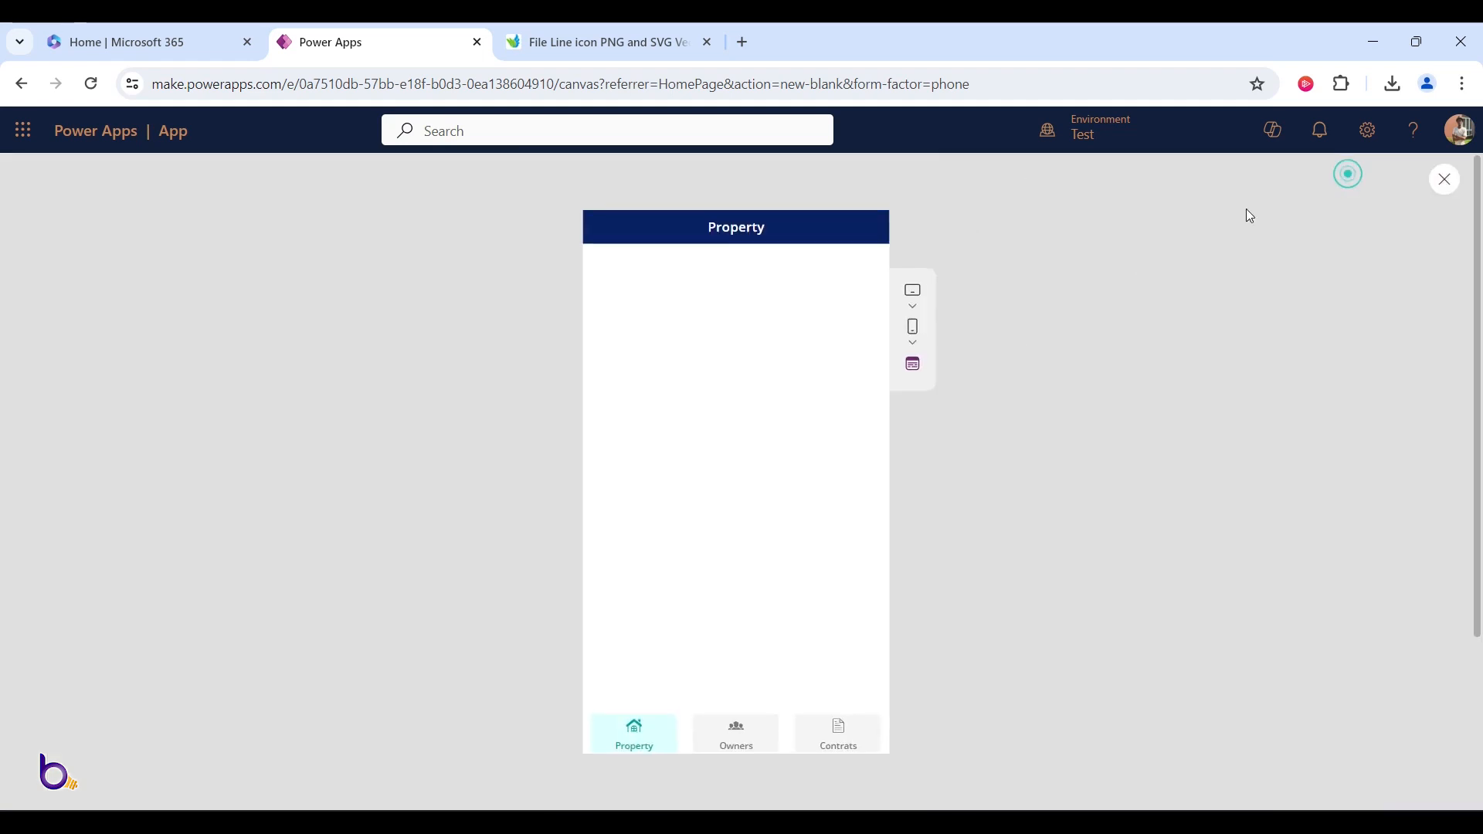
left_click(707, 748)
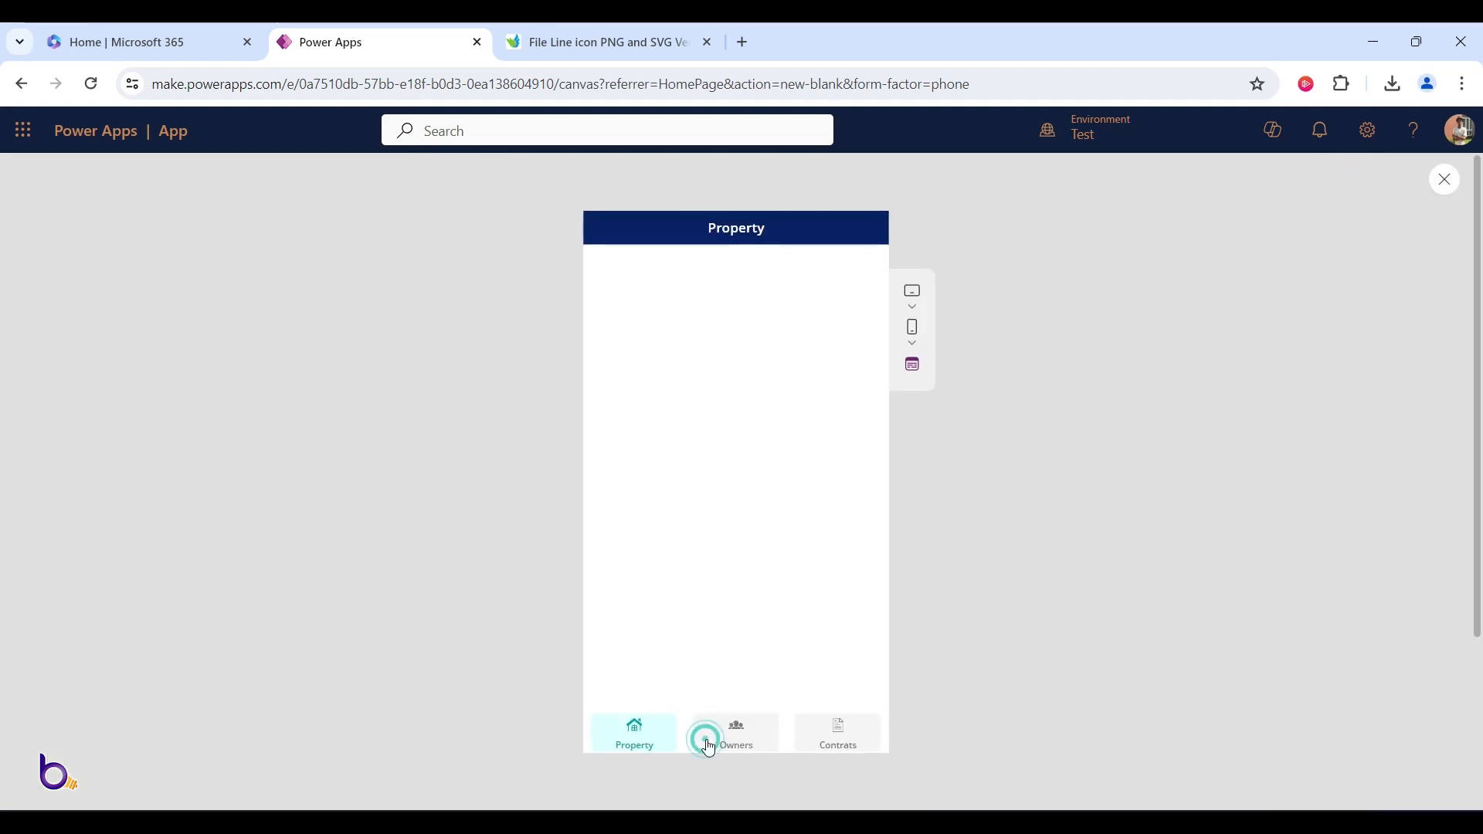
left_click(716, 745)
left_click(797, 743)
left_click(749, 743)
left_click(641, 746)
key("Escape")
- Preview the Owners screen to check which menu item is highlighted
left_click(147, 513)
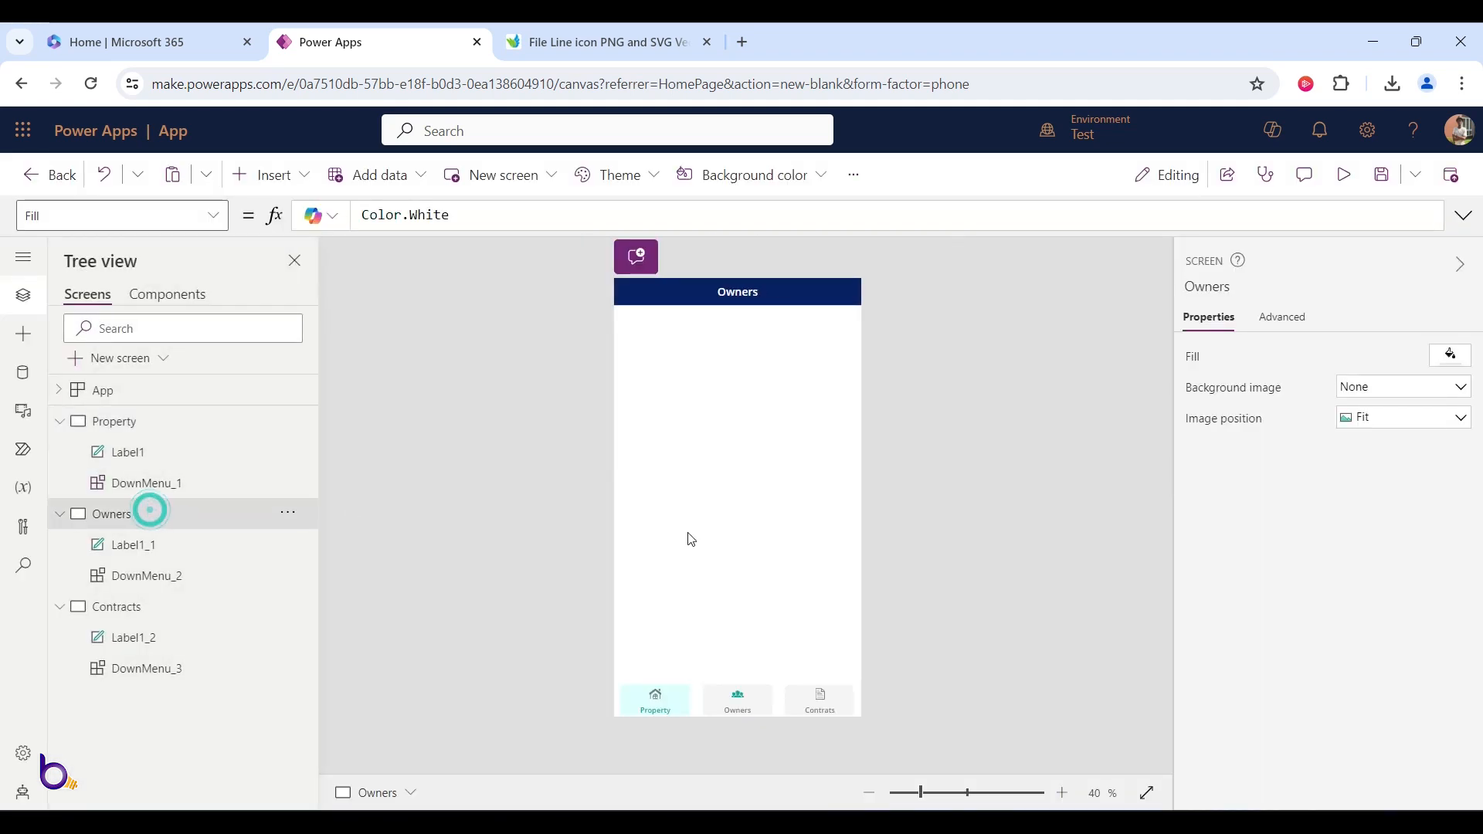
left_click(1344, 174)
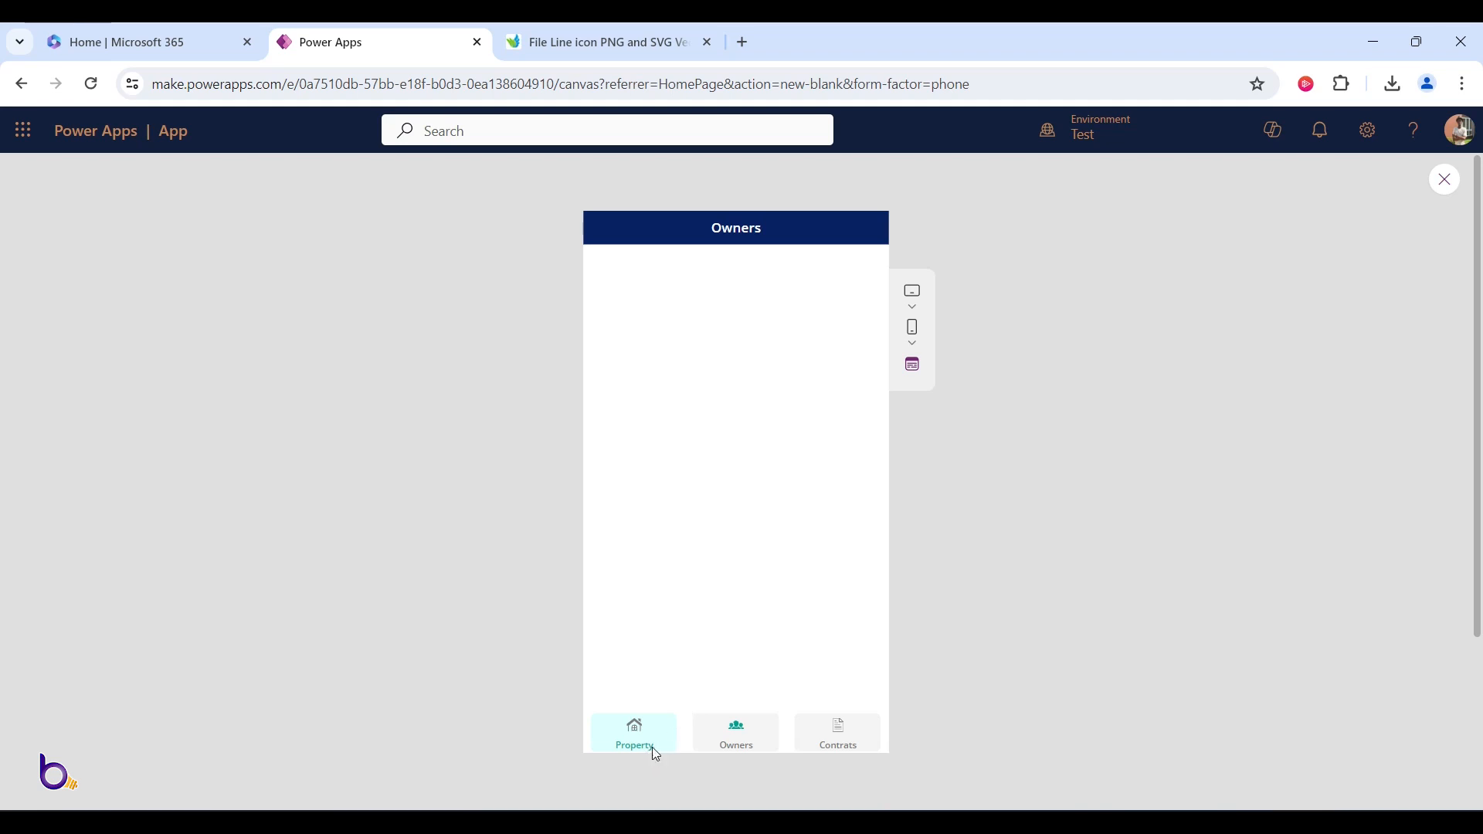
key("Escape")
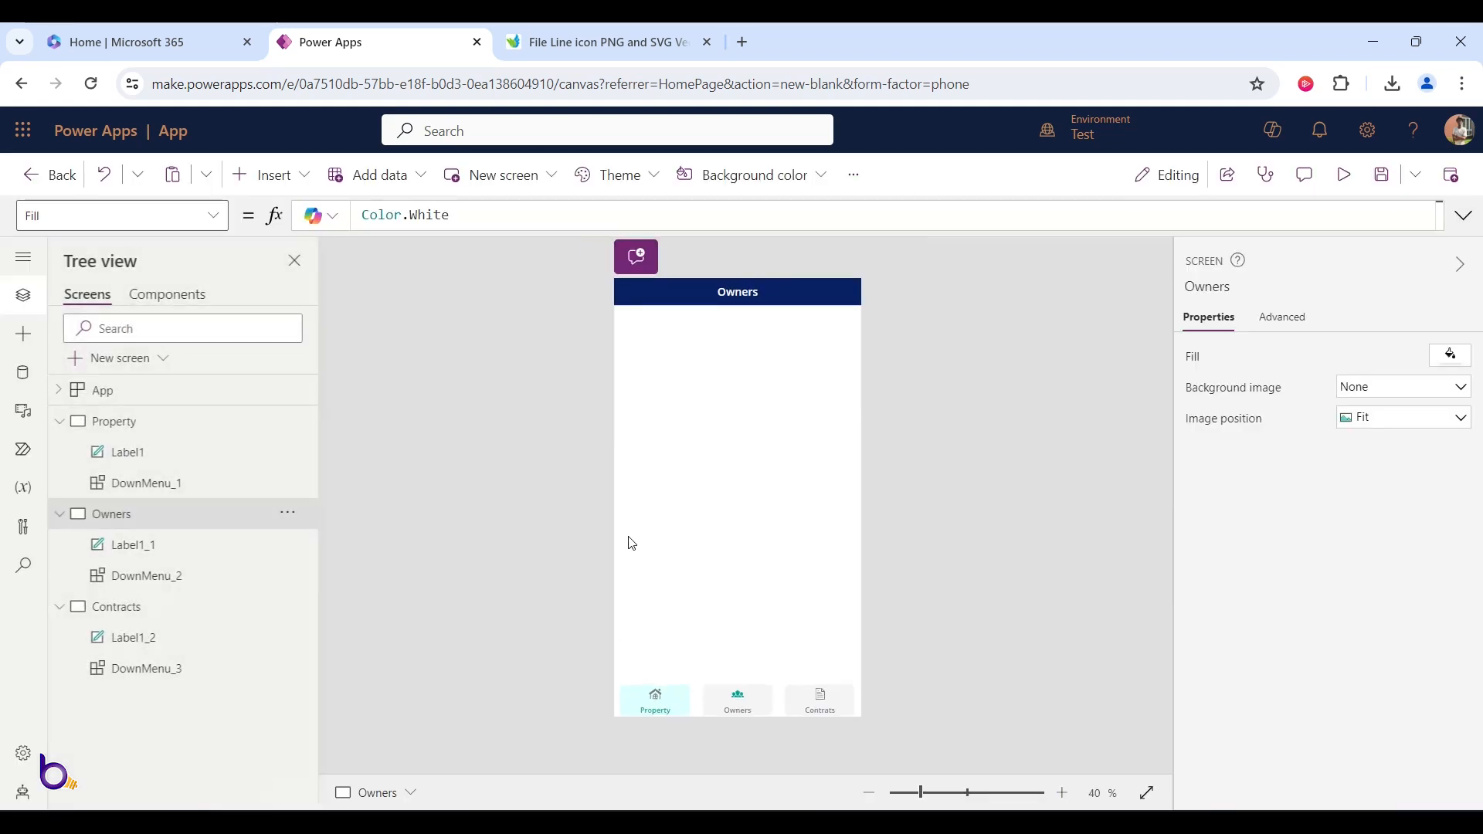
- Set the itemID custom property of DownMenu_2 on the Owners screen to 2
left_click(159, 578)
left_click(1211, 592)
left_click(1424, 587)
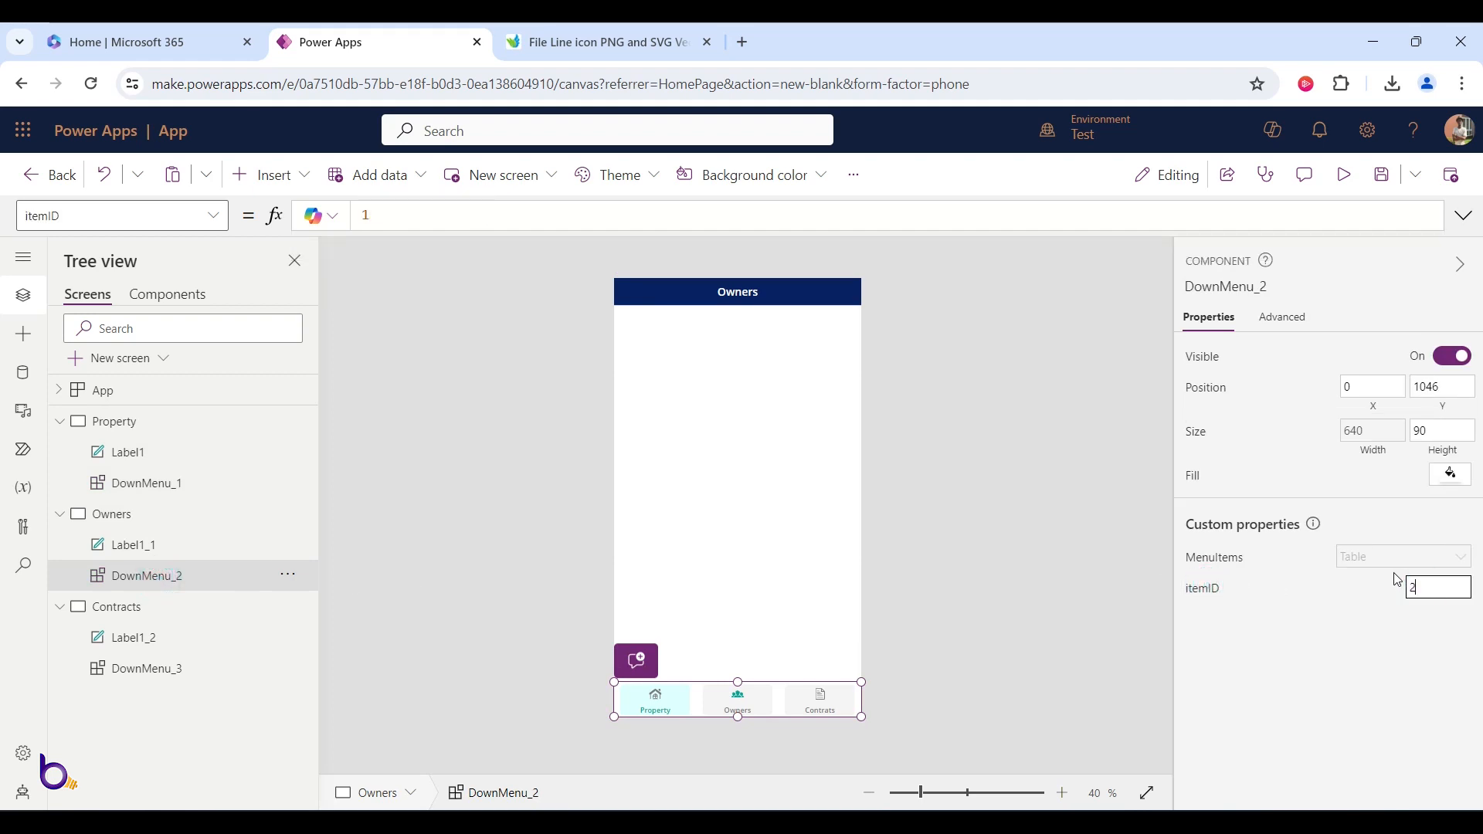
type("2")
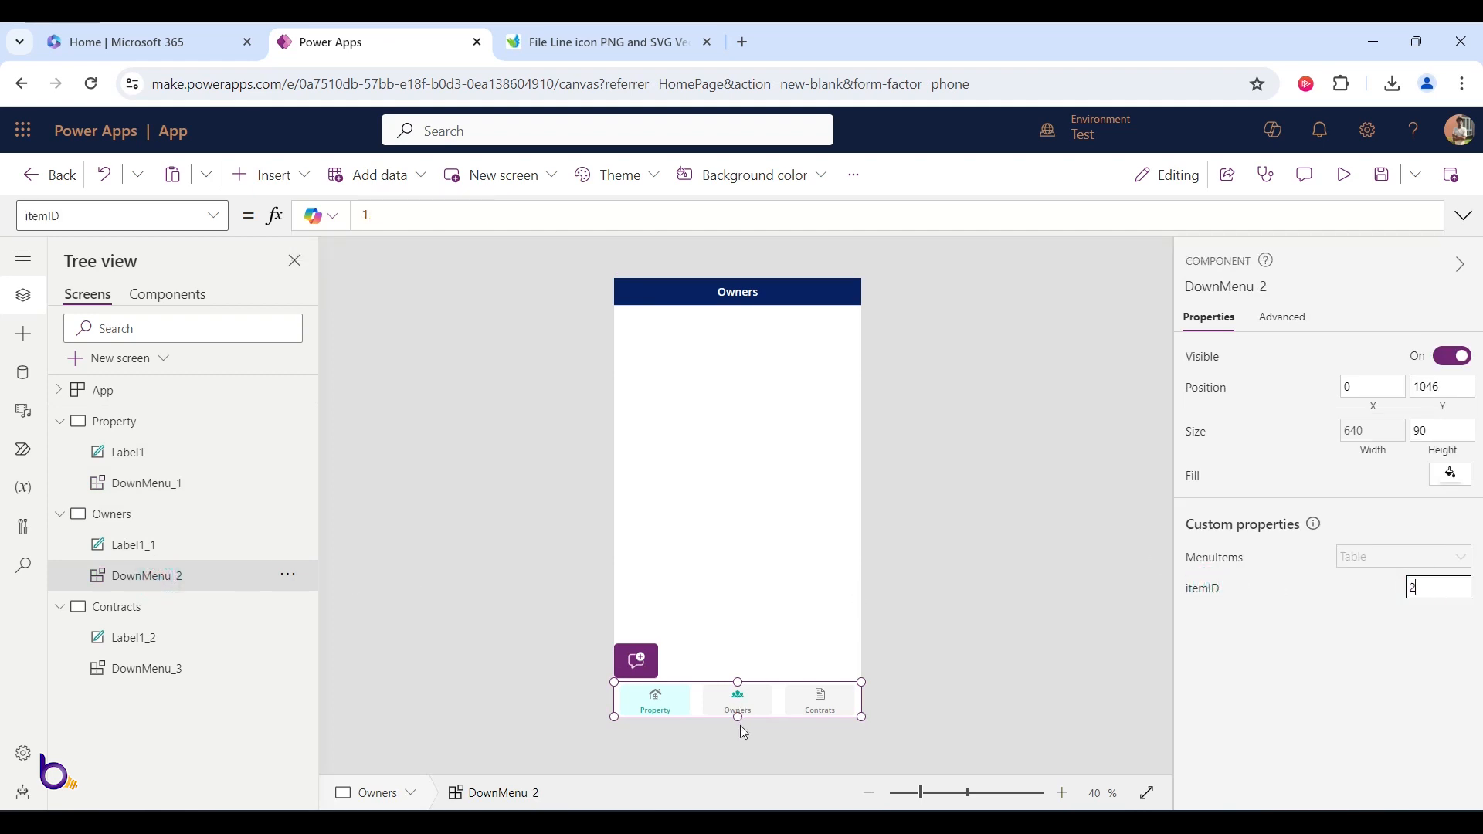
left_click(939, 687)
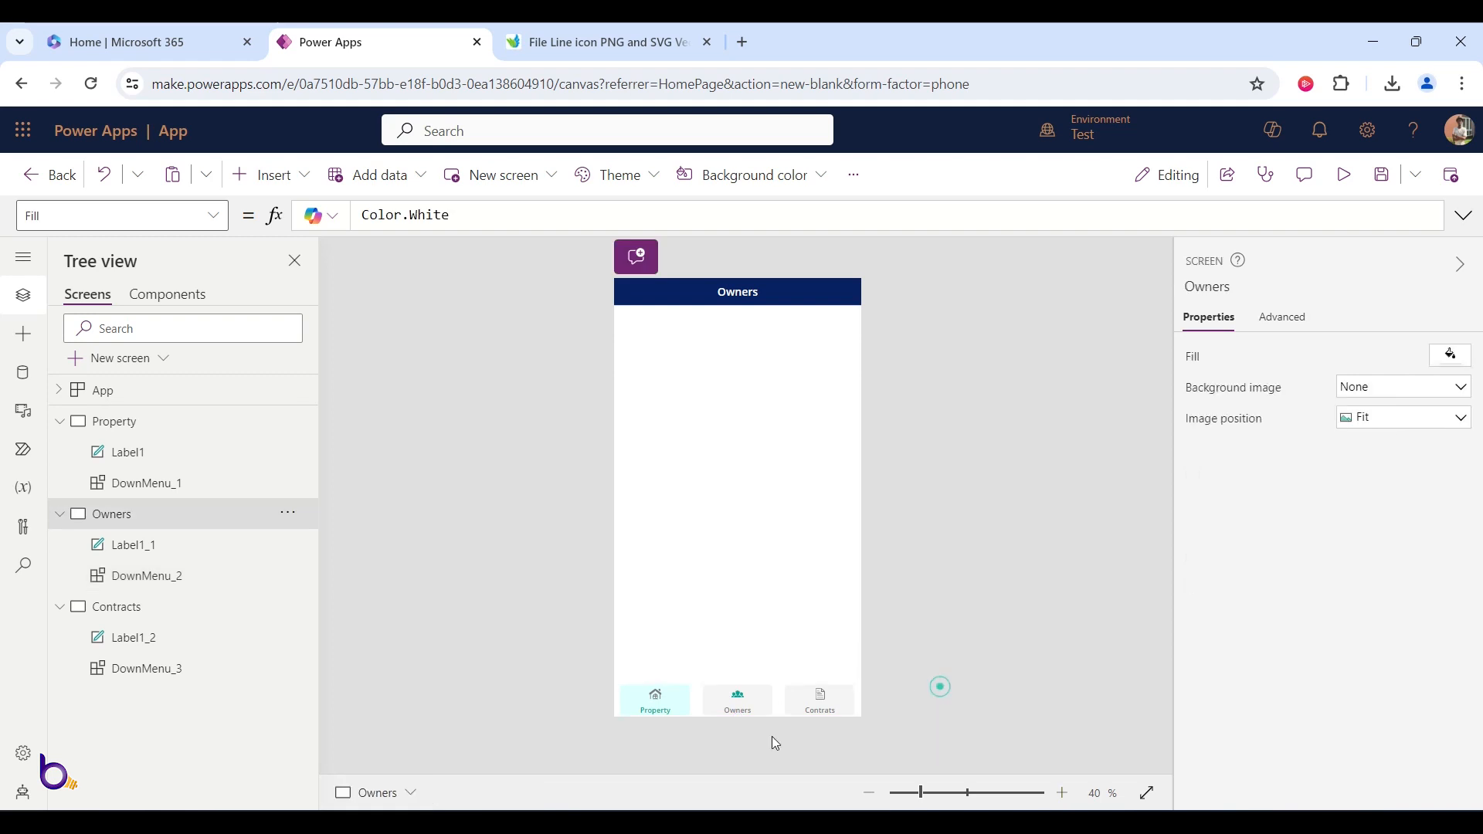
- Set the itemID custom property of DownMenu_3 on the Contracts screen to the Contrats item's id
left_click(165, 608)
left_click(172, 668)
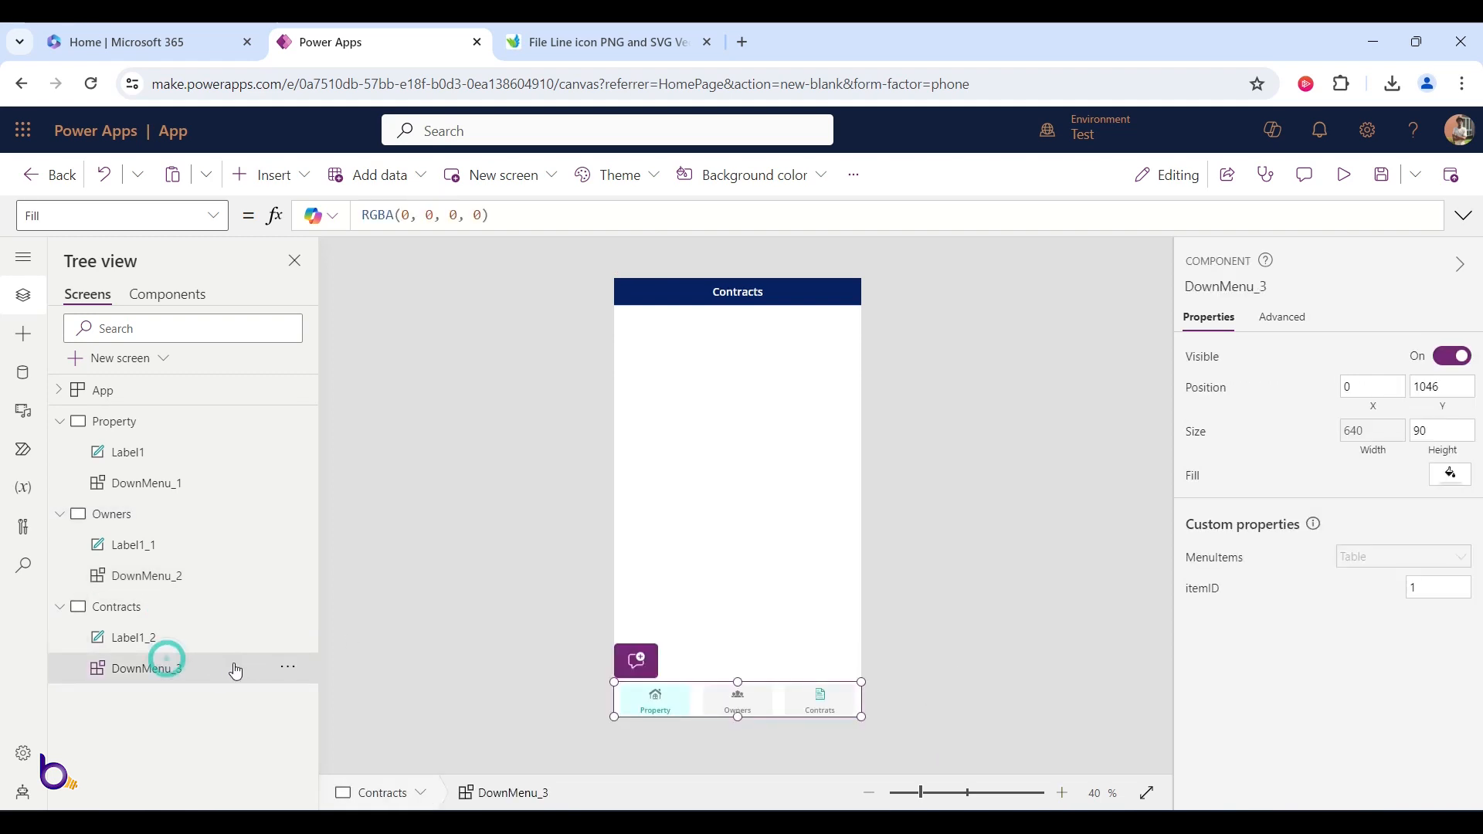
left_click(1434, 588)
left_click(1095, 533)
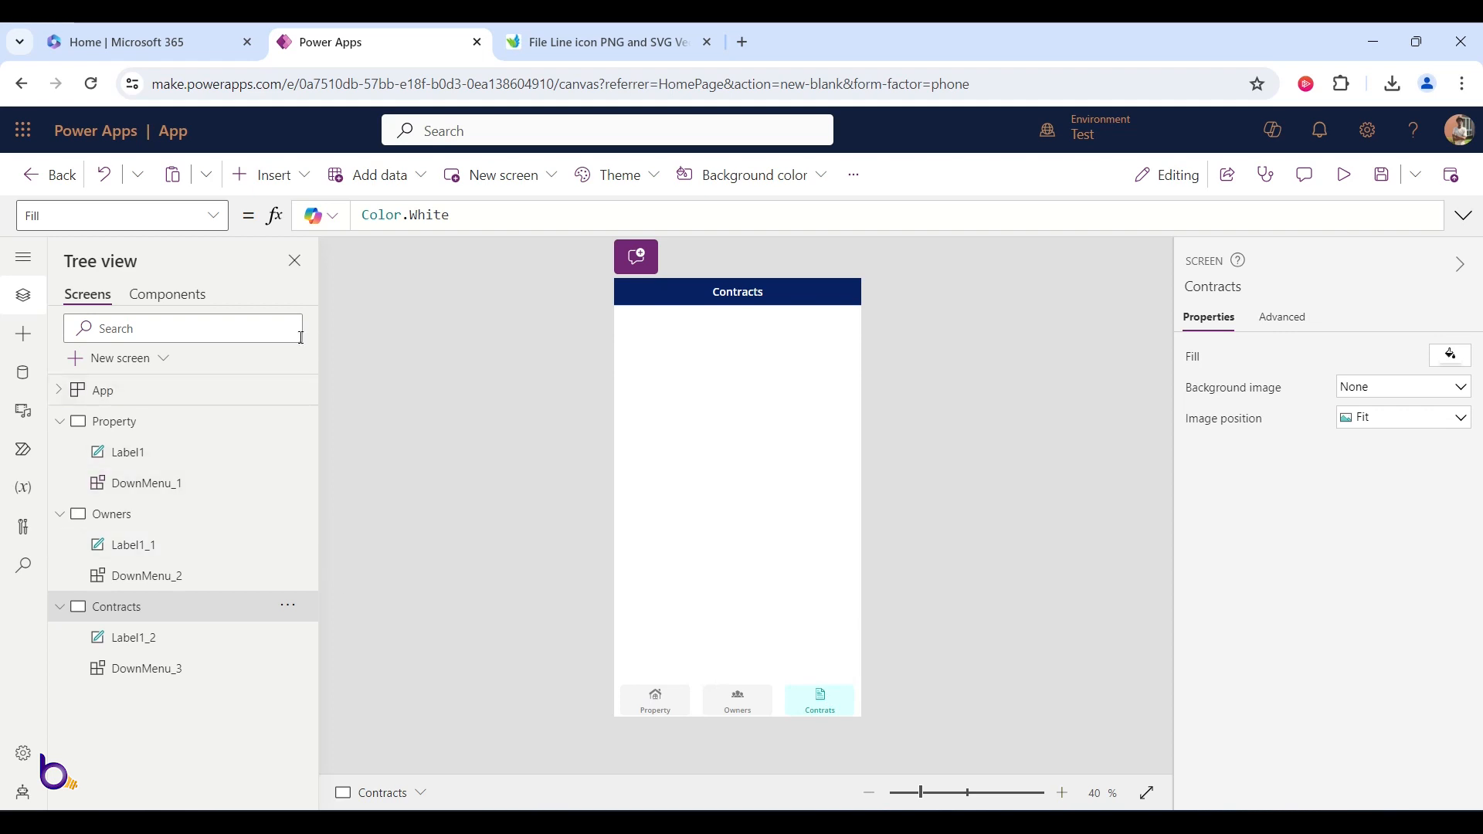
- In DownMenu_1's MenuItems formula, replace App.ActiveScreen with Property as the Property item's Screen value
left_click(182, 483)
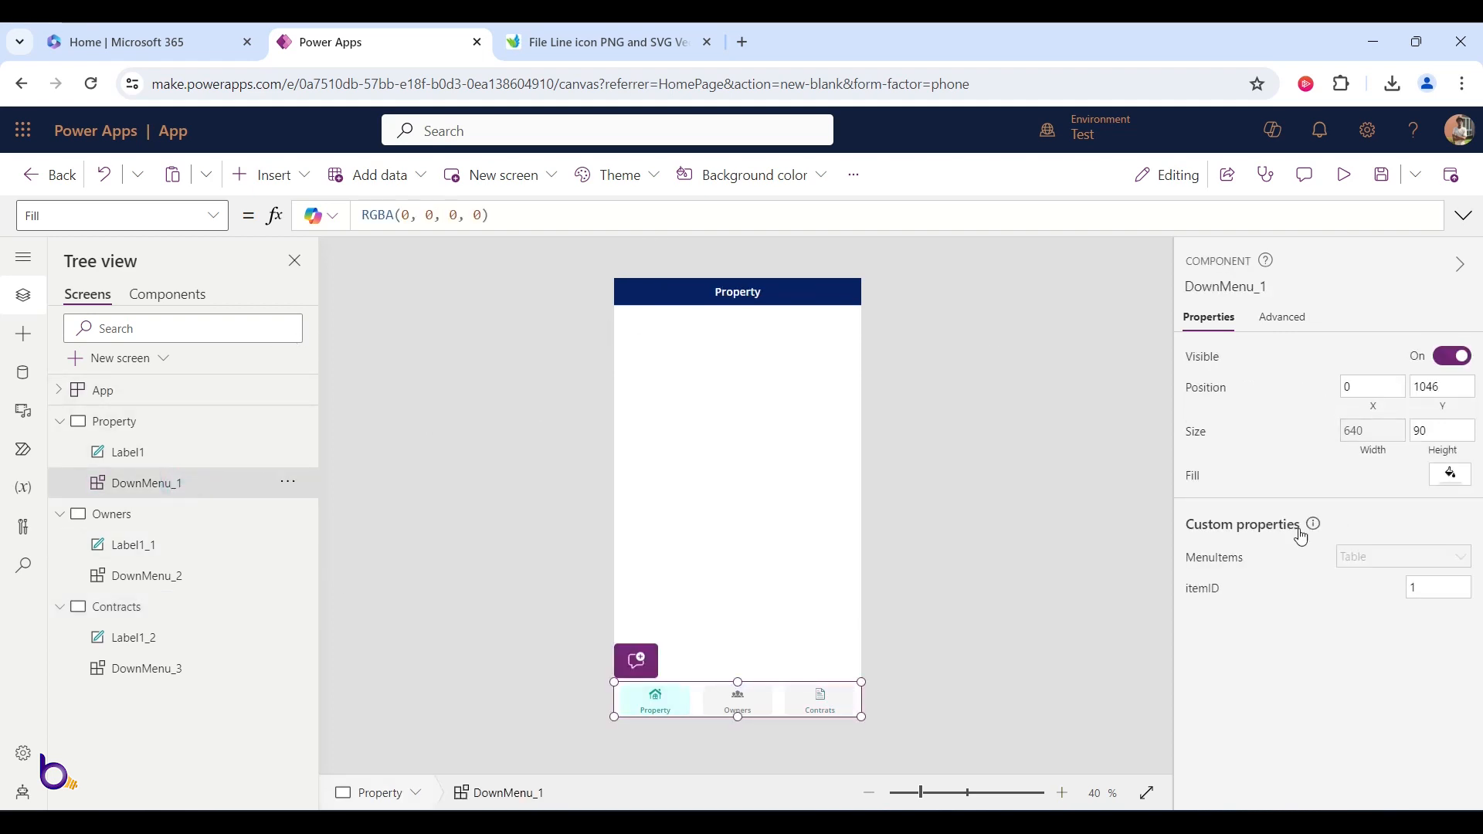
left_click(1219, 570)
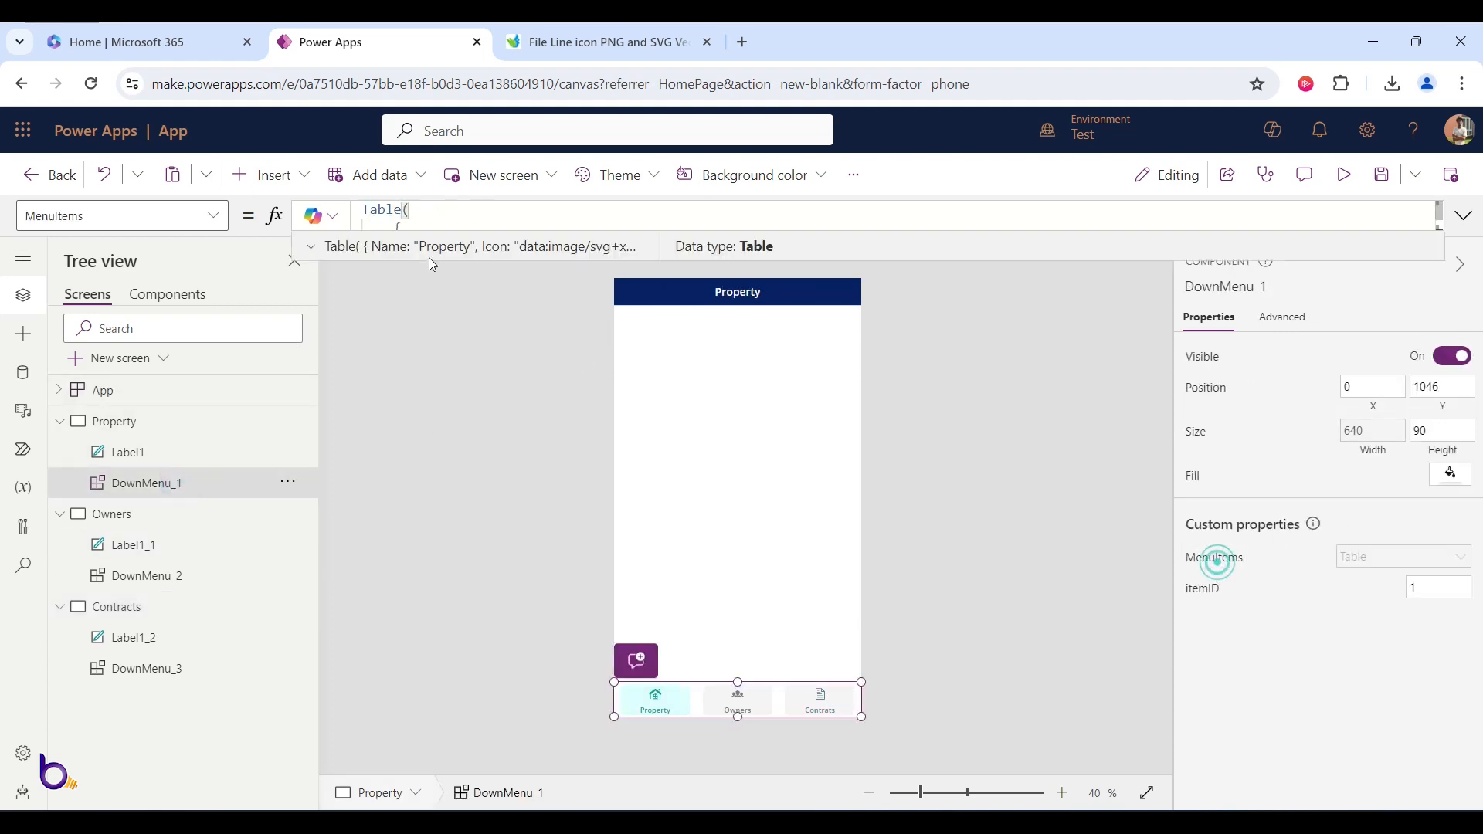
left_click(473, 261)
scroll(583, 399, "down", 2)
scroll(583, 398, "up", 2)
scroll(580, 396, "down", 2)
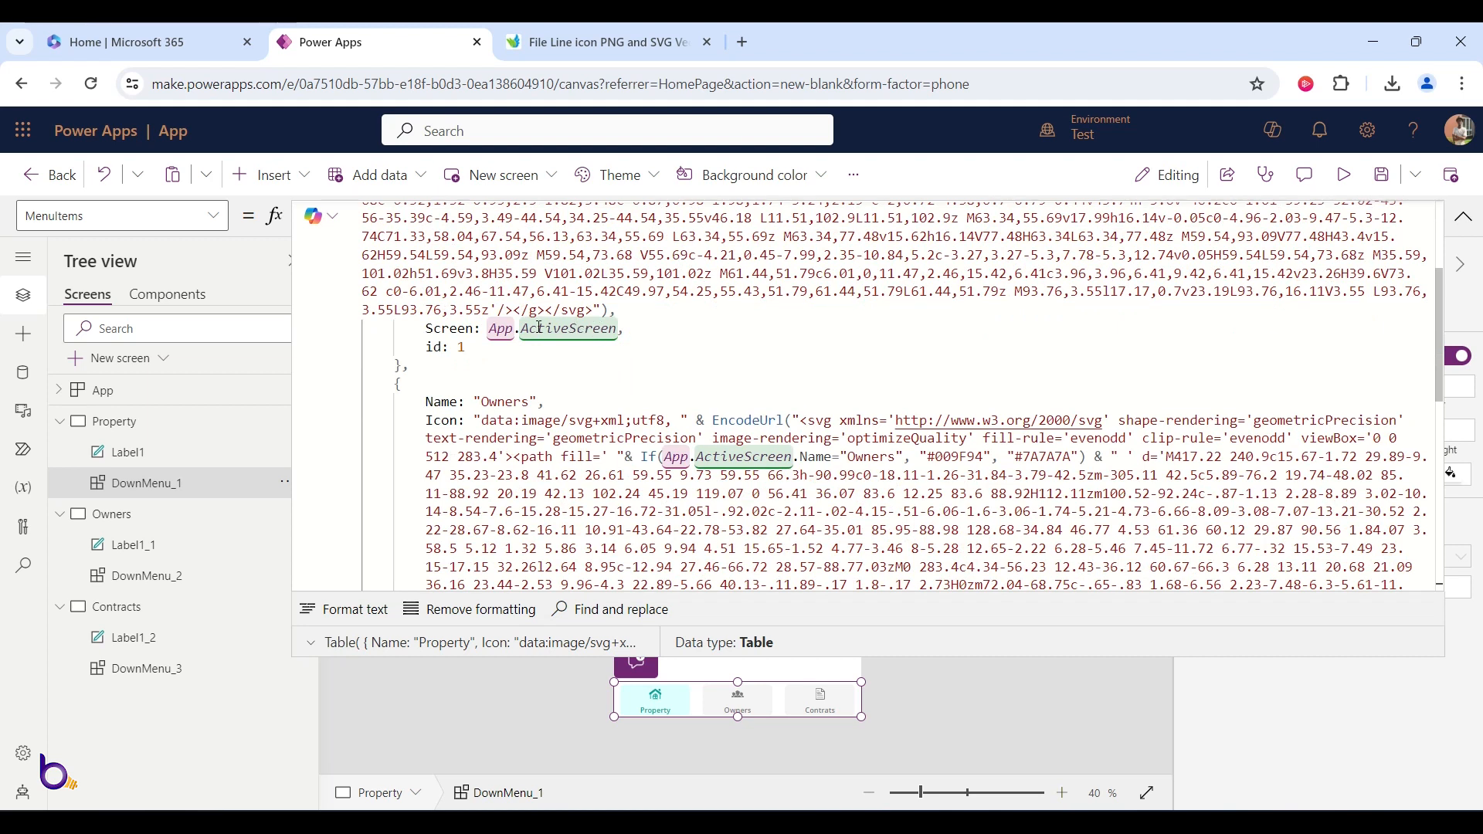
left_click_drag(488, 331, 618, 330)
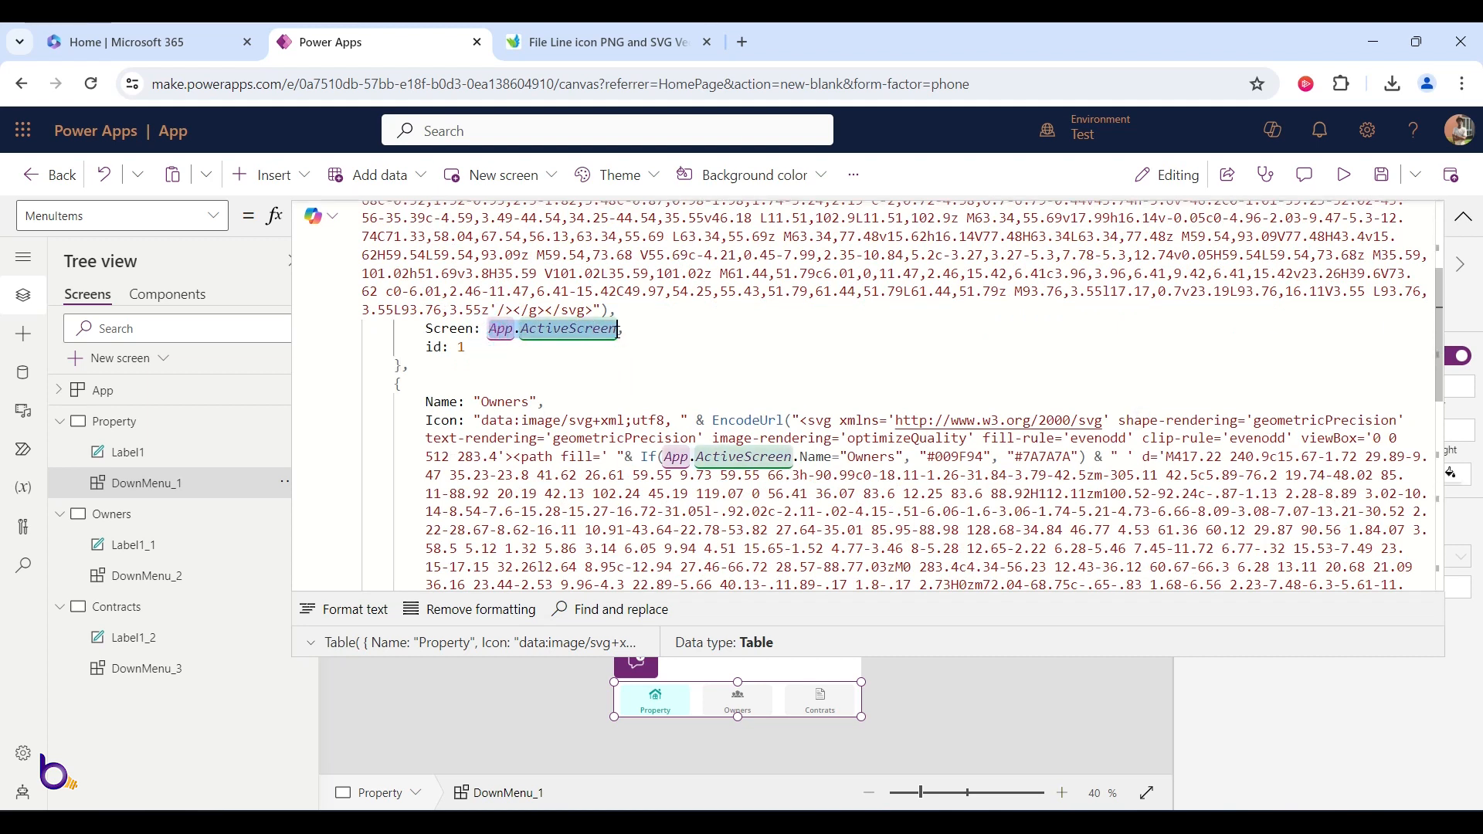
scroll(587, 359, "up", 2)
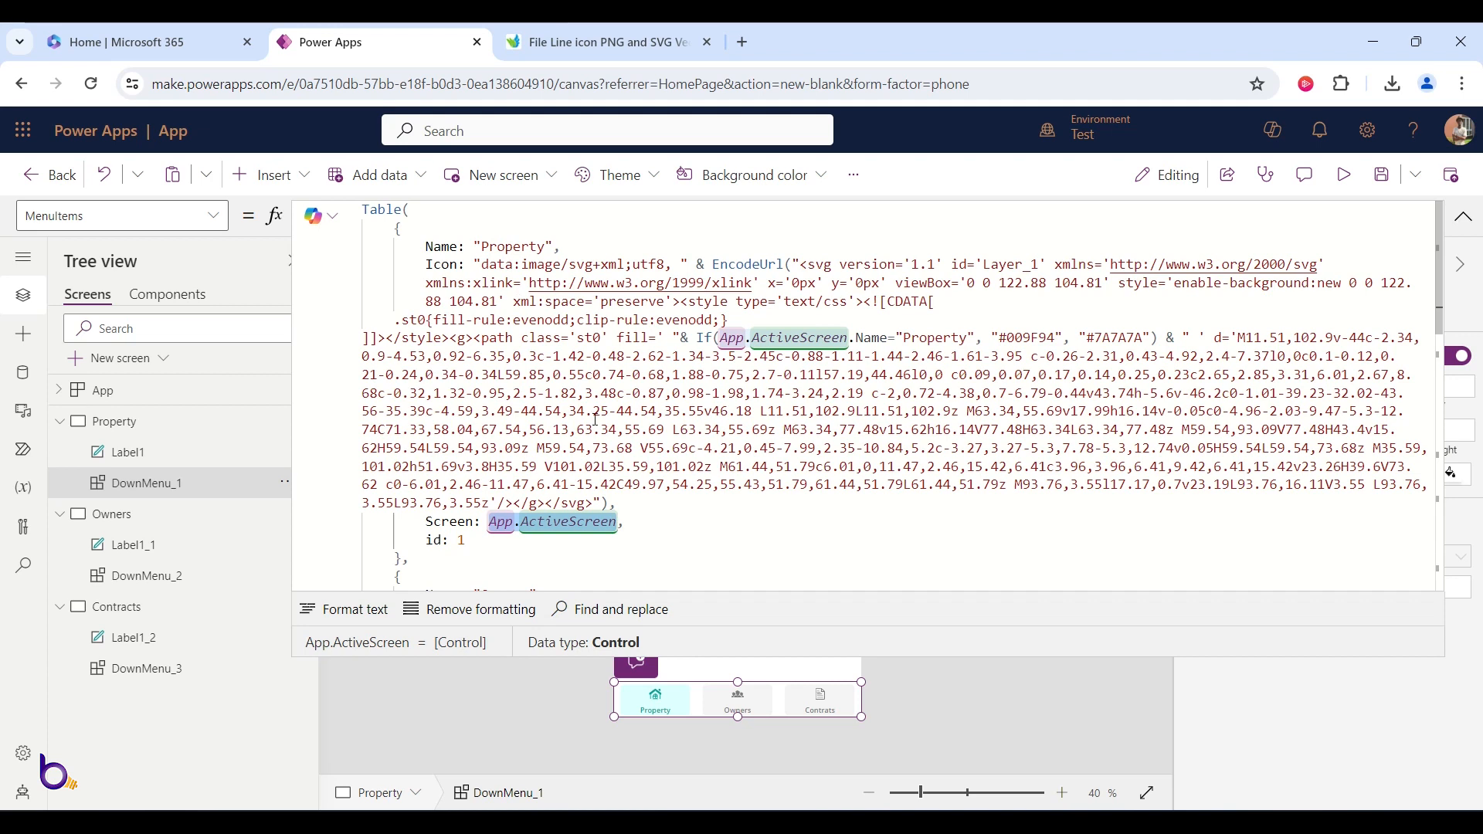
type("Prope")
type("rty,")
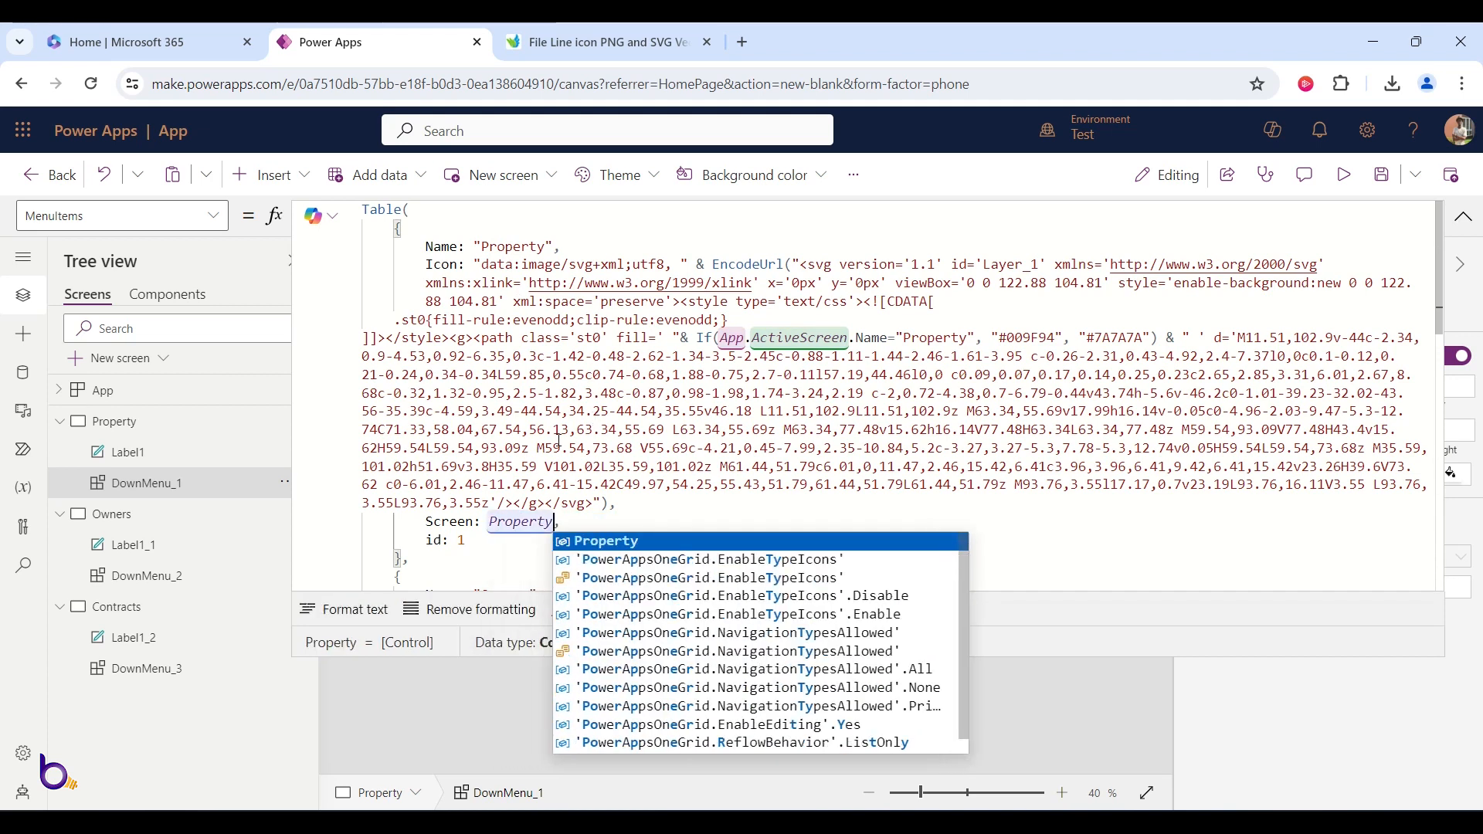
- In DownMenu_1's MenuItems formula, set the Owners item's Screen value to Owners
scroll(558, 440, "down", 5)
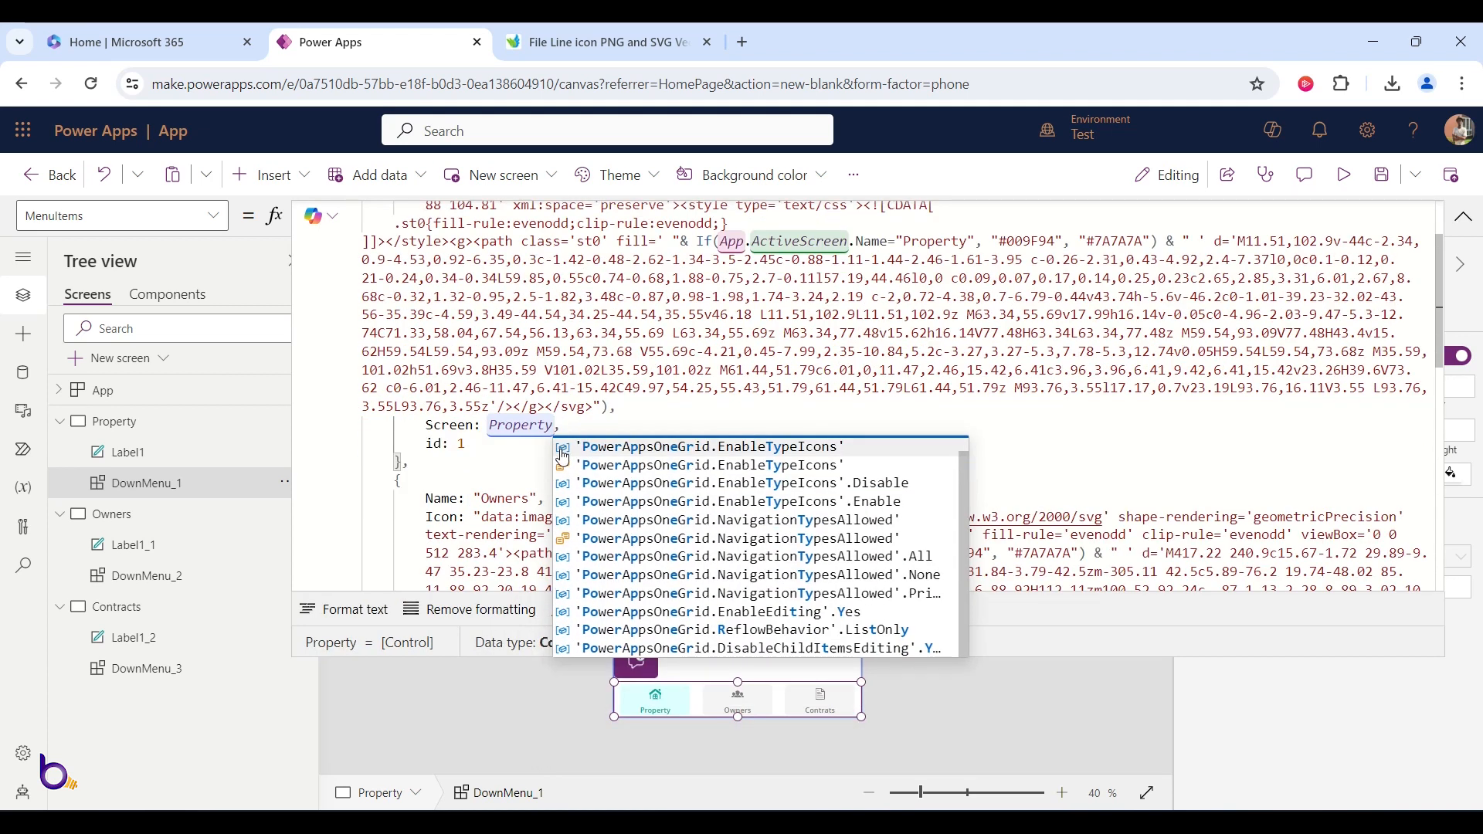
left_click_drag(617, 510, 493, 508)
type("Owners")
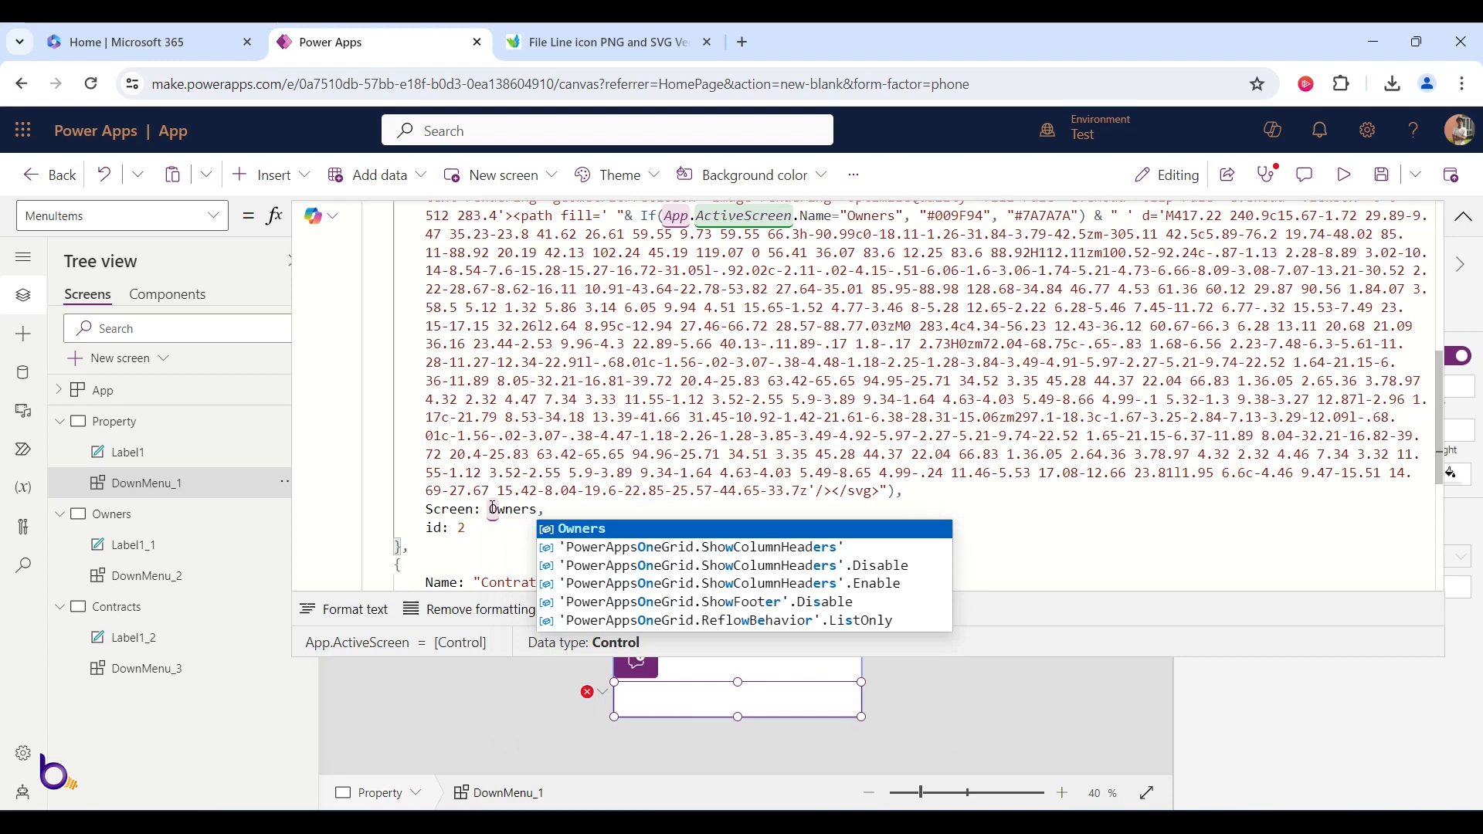
left_click(502, 473)
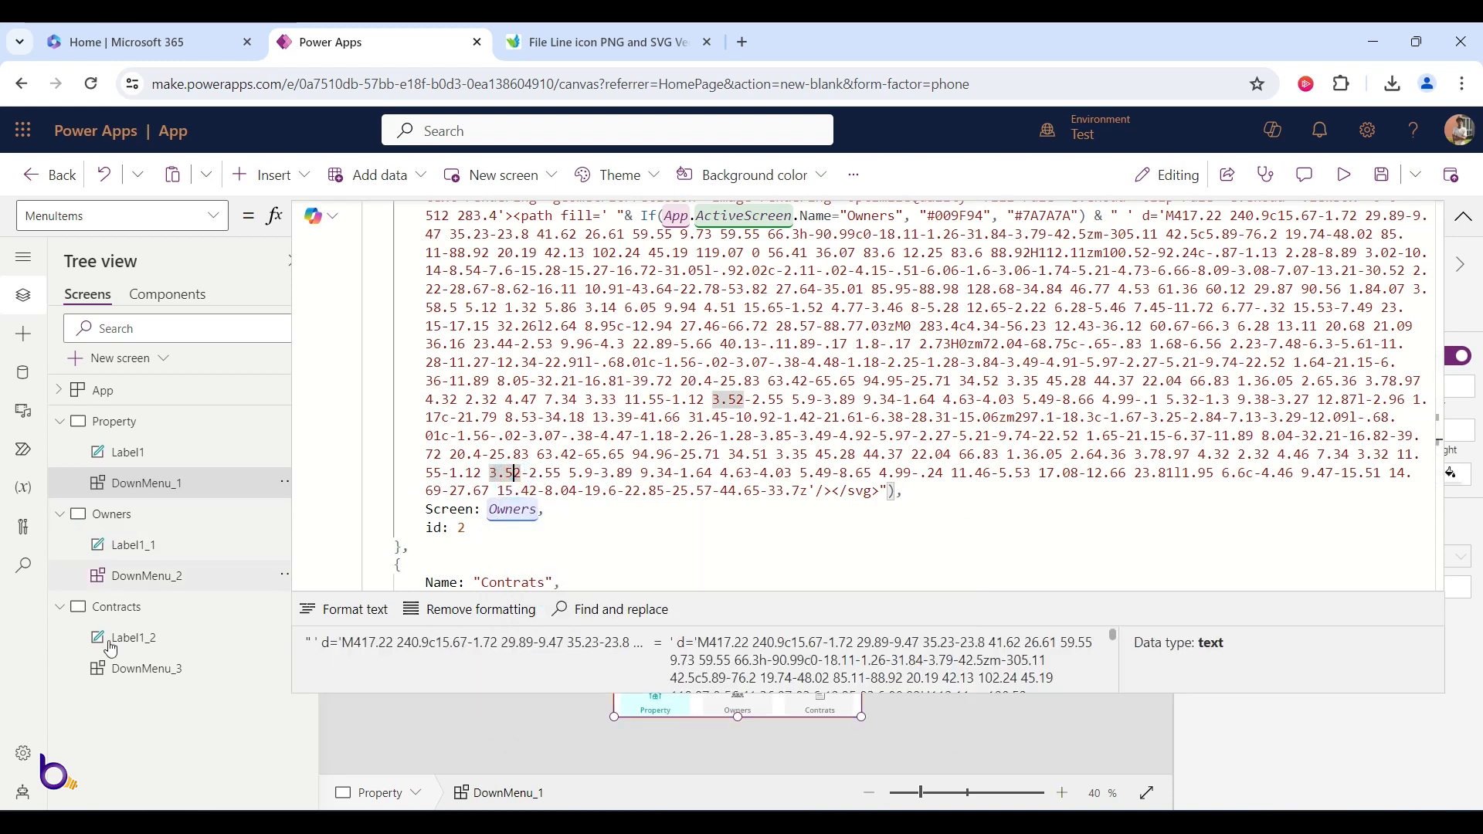
scroll(611, 535, "down", 4)
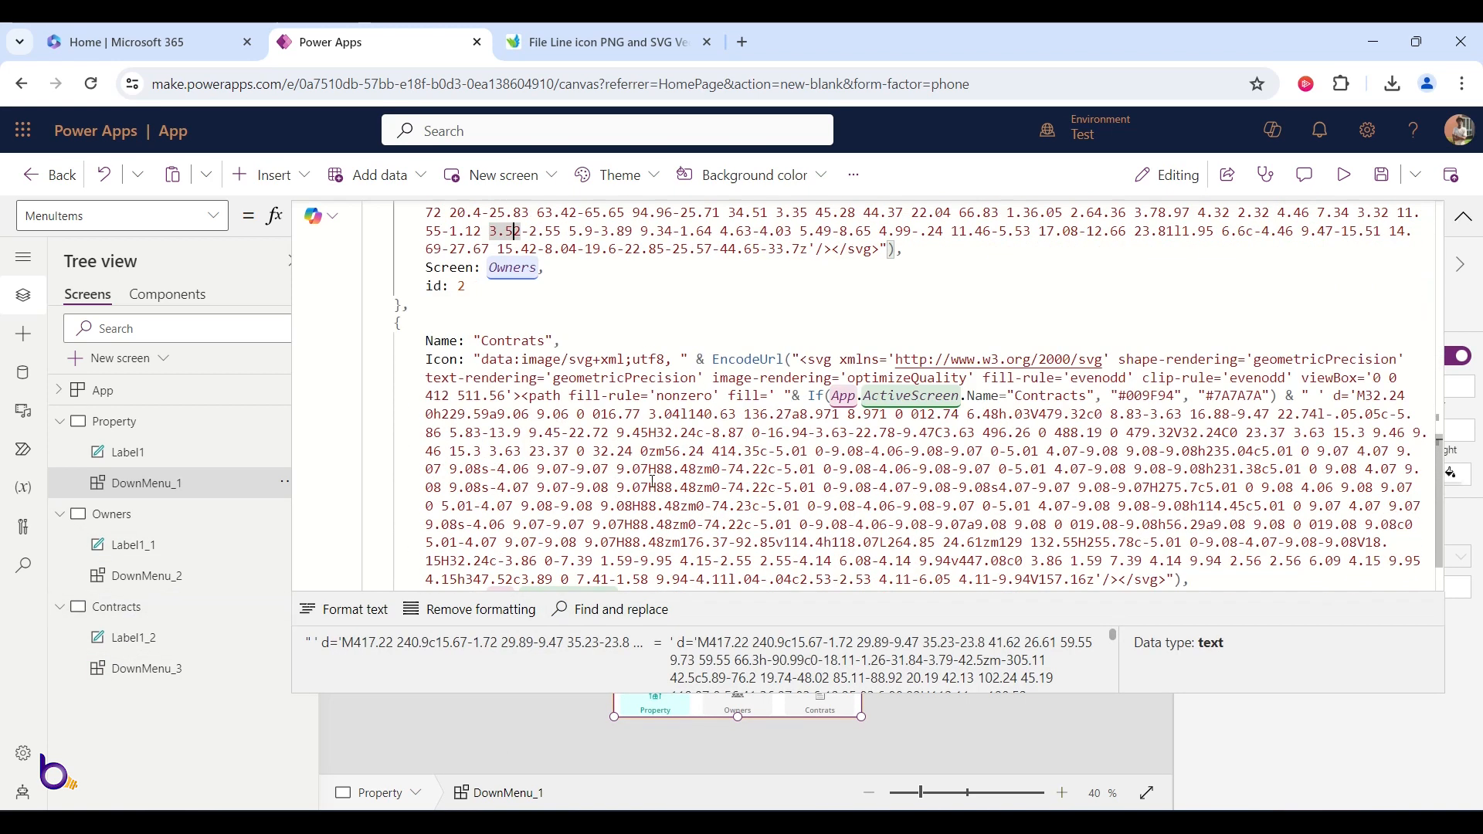
- In DownMenu_1's MenuItems formula, set the Contrats item's Screen value to Contracts
left_click_drag(611, 535, 491, 531)
key("BackSpace")
type("Contracts,")
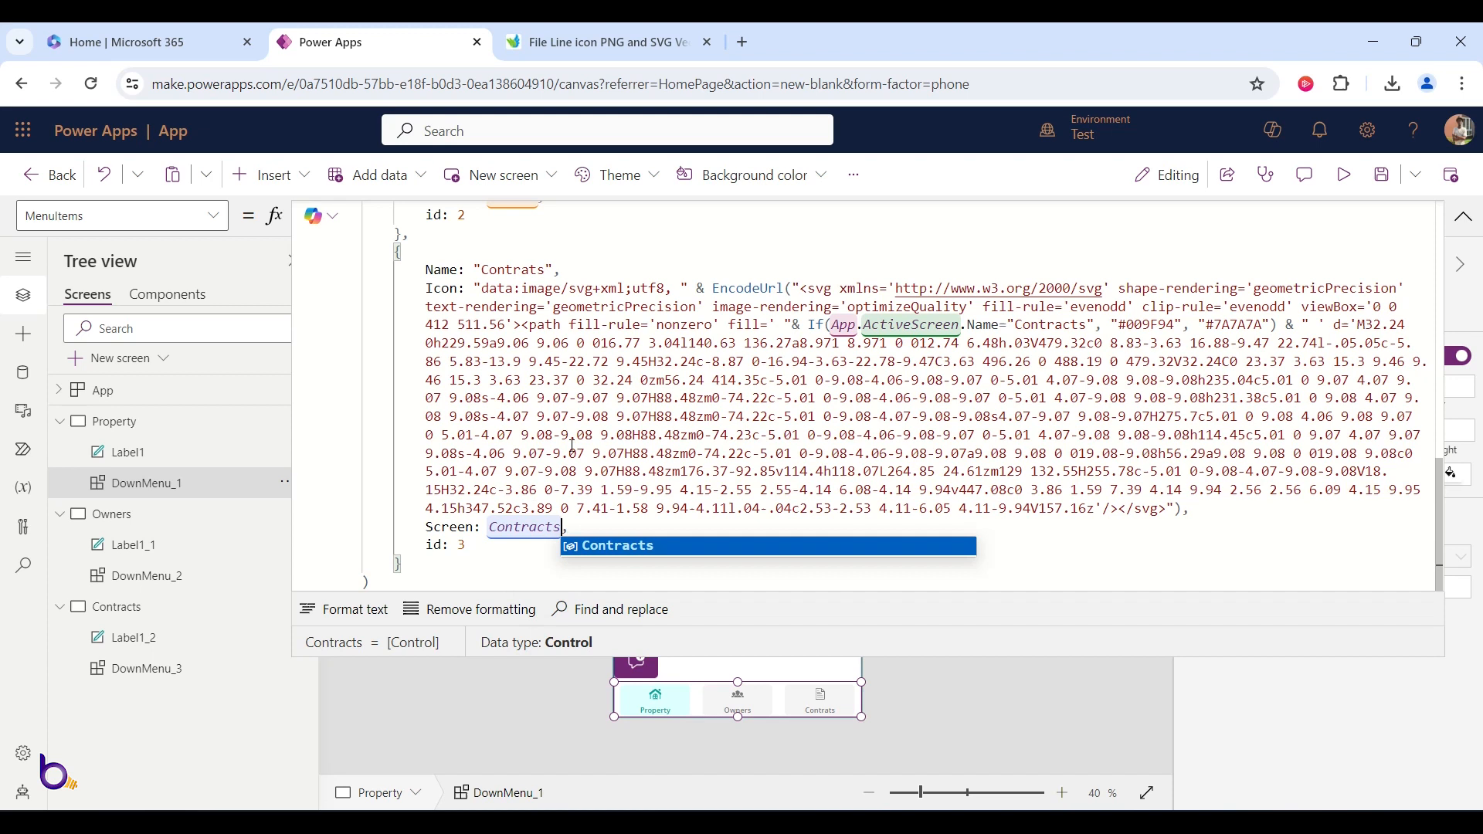
left_click(602, 443)
scroll(505, 529, "up", 3)
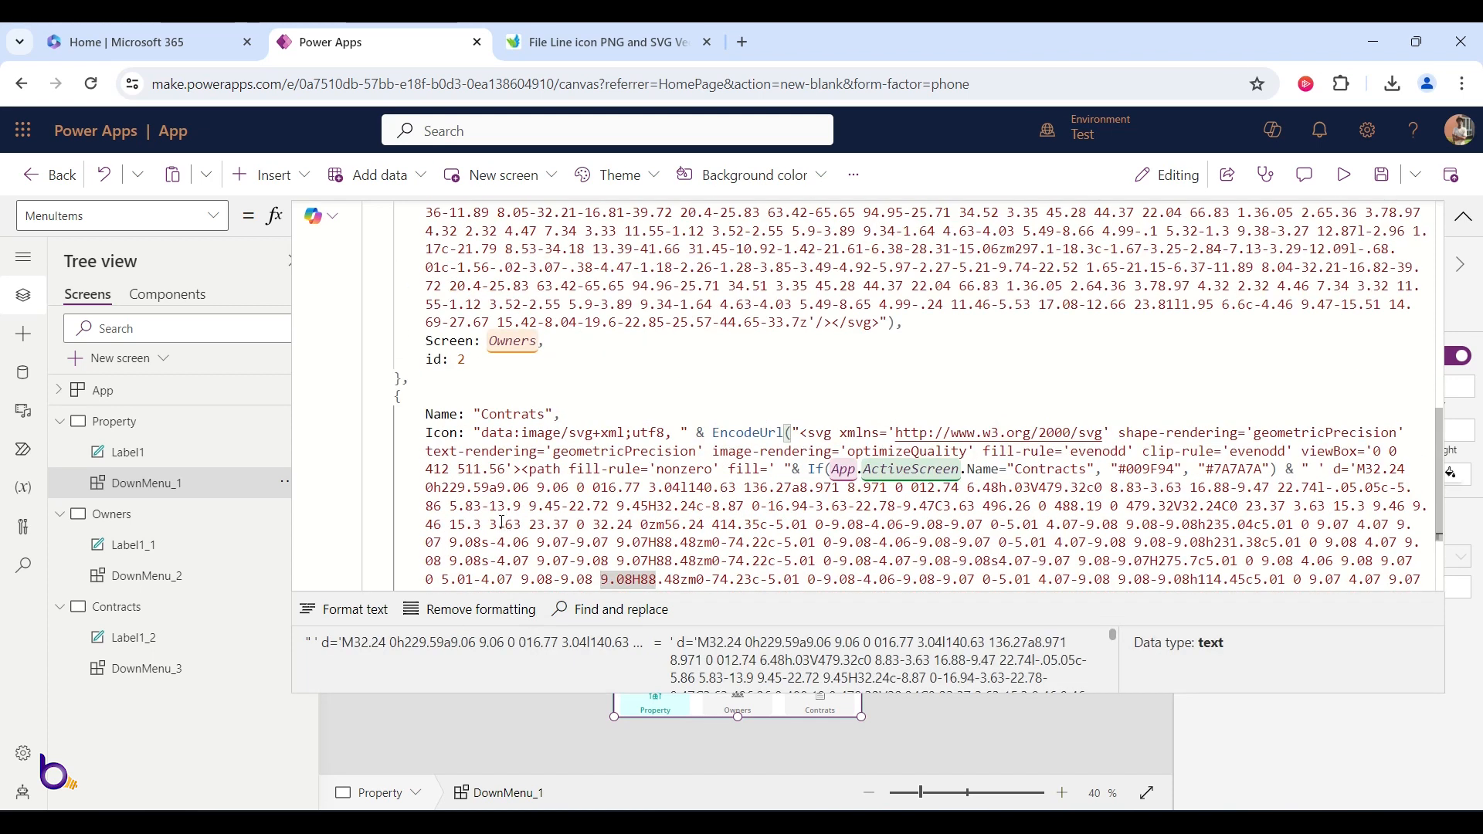
- Copy DownMenu_1's entire MenuItems formula and replace the MenuItems formula of DownMenu_2 on the Owners screen with it
left_click(662, 450)
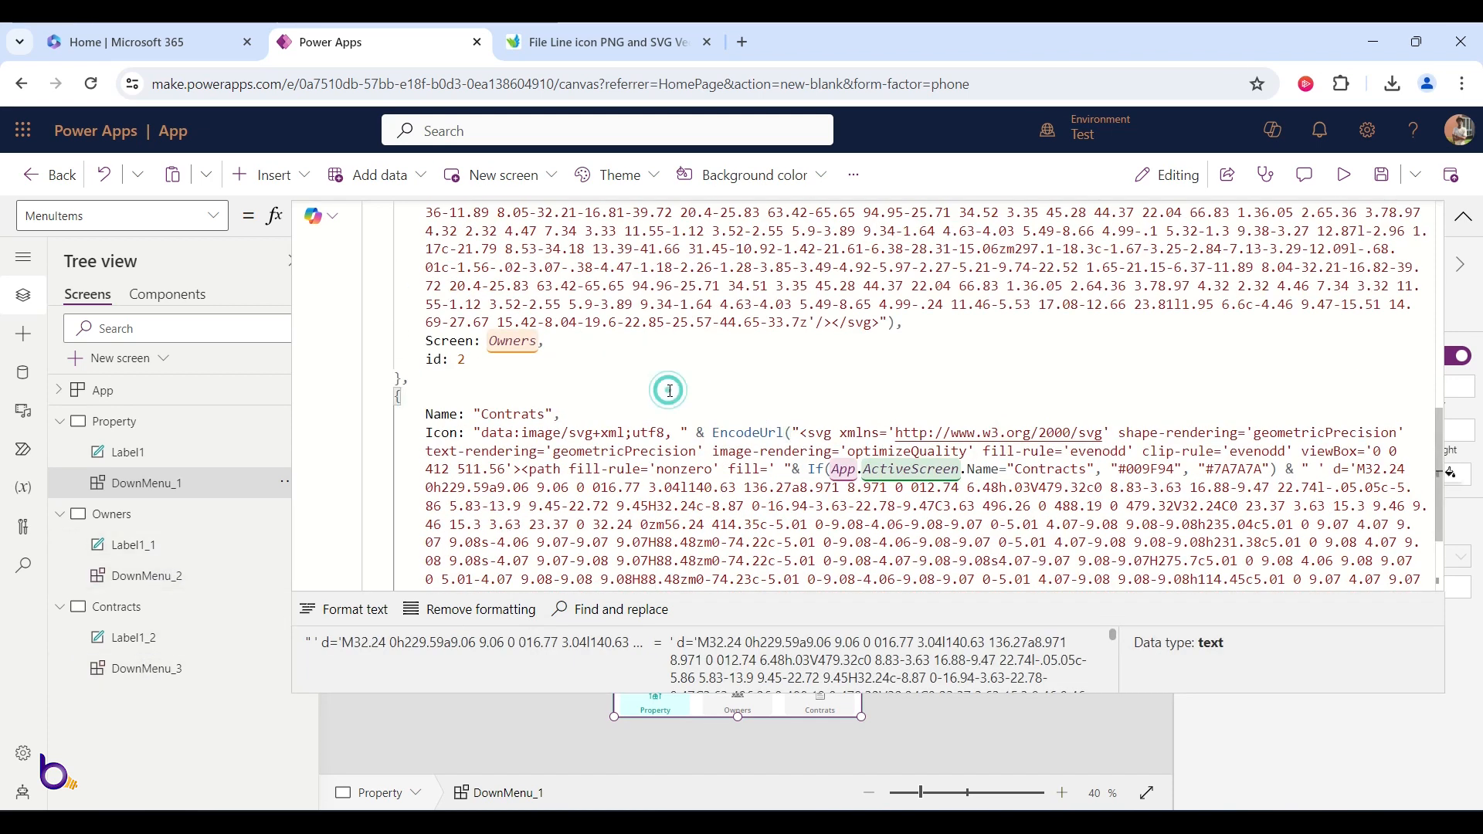
key("ctrl+a")
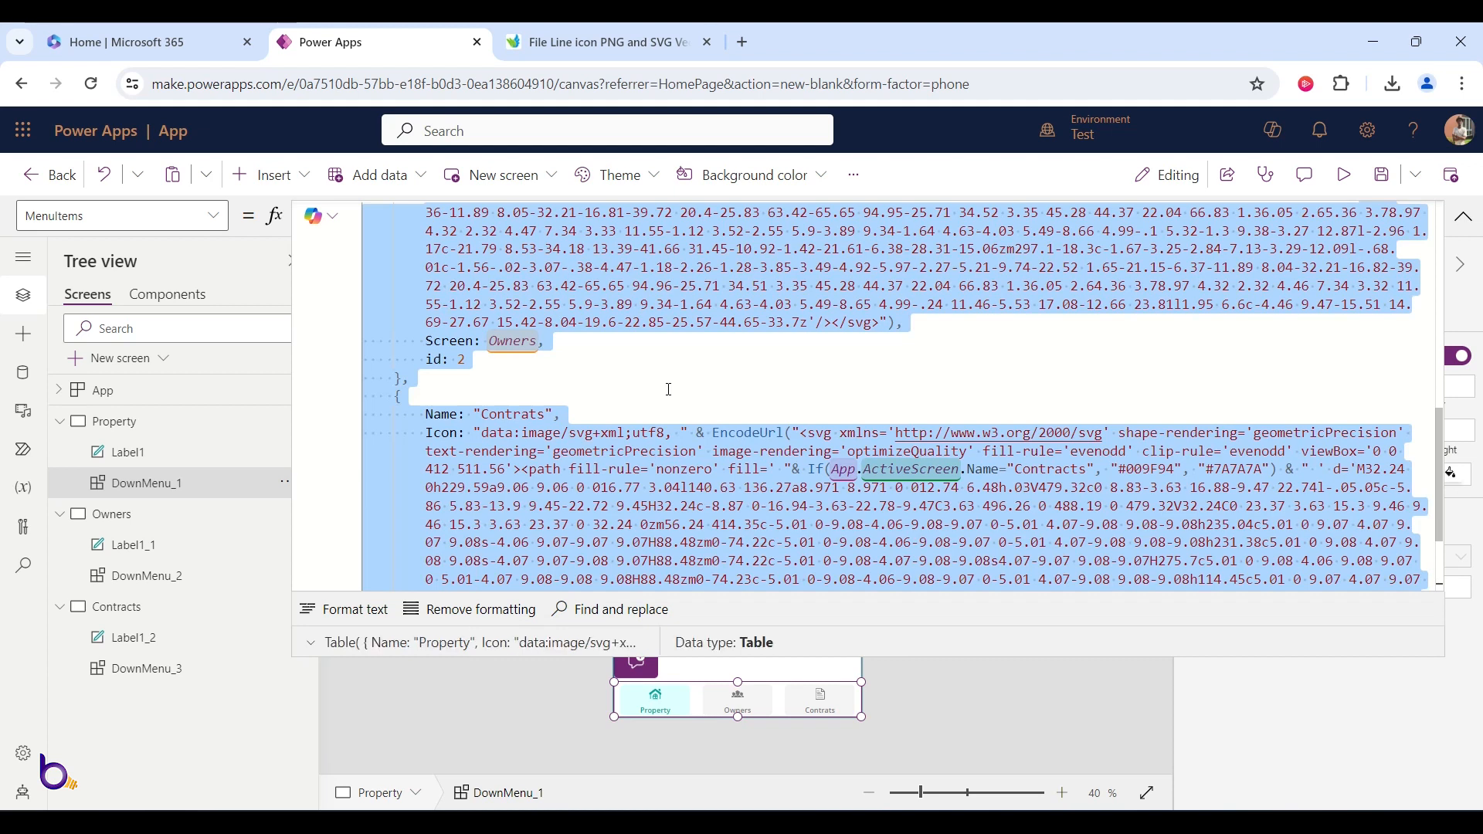
left_click(668, 388)
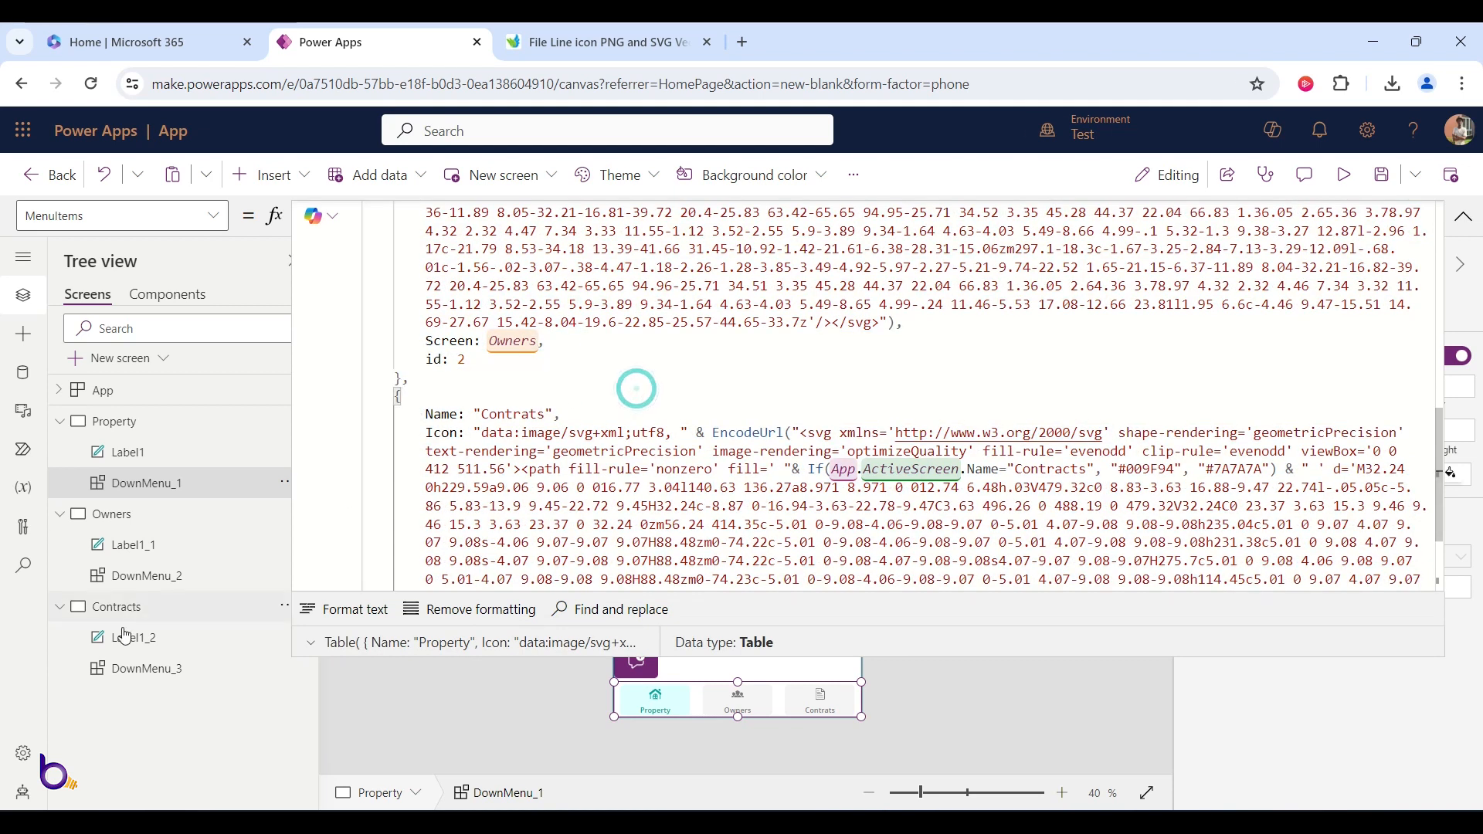
left_click(145, 576)
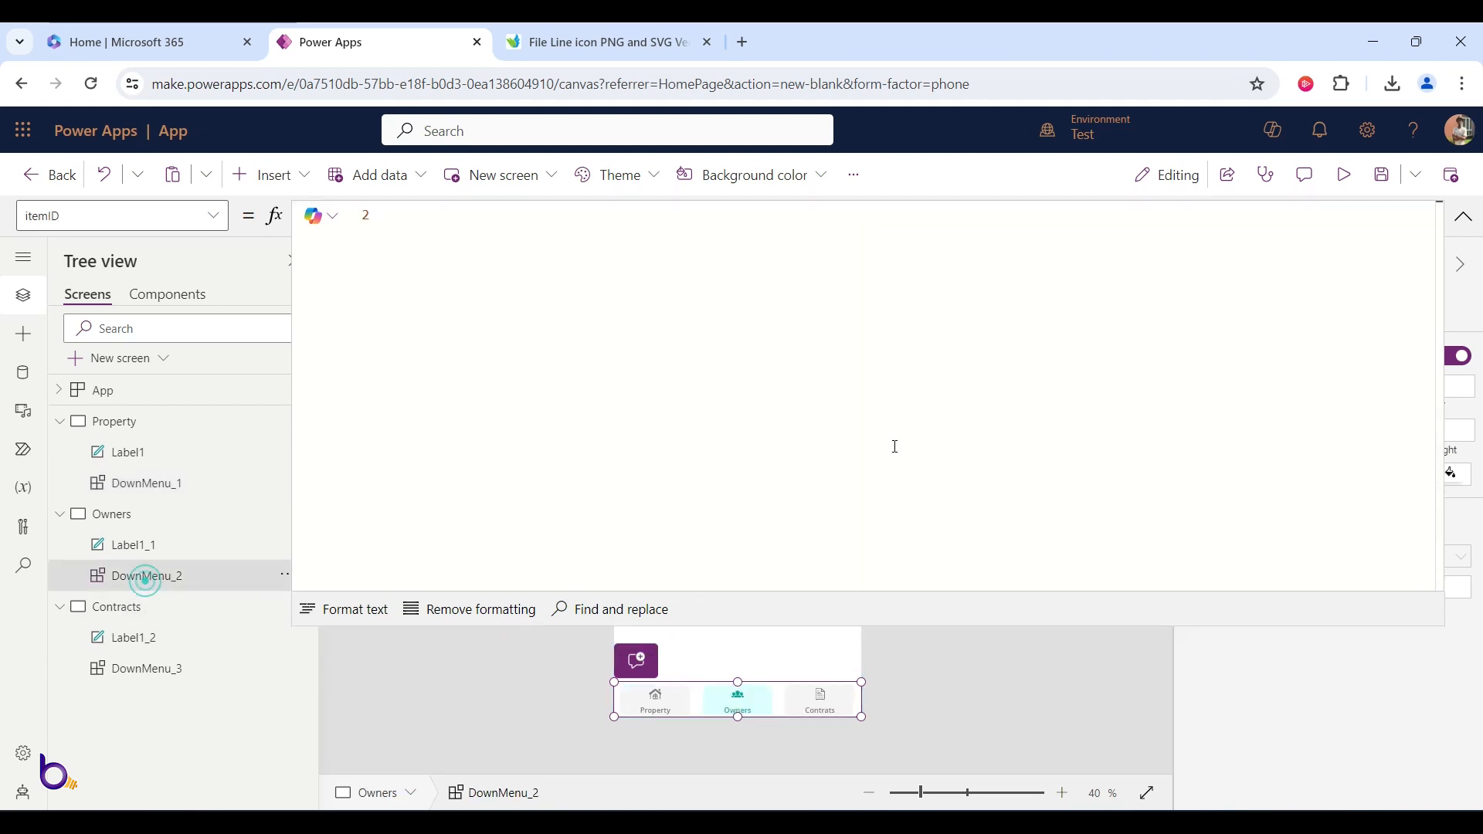
left_click(1463, 217)
left_click(1214, 558)
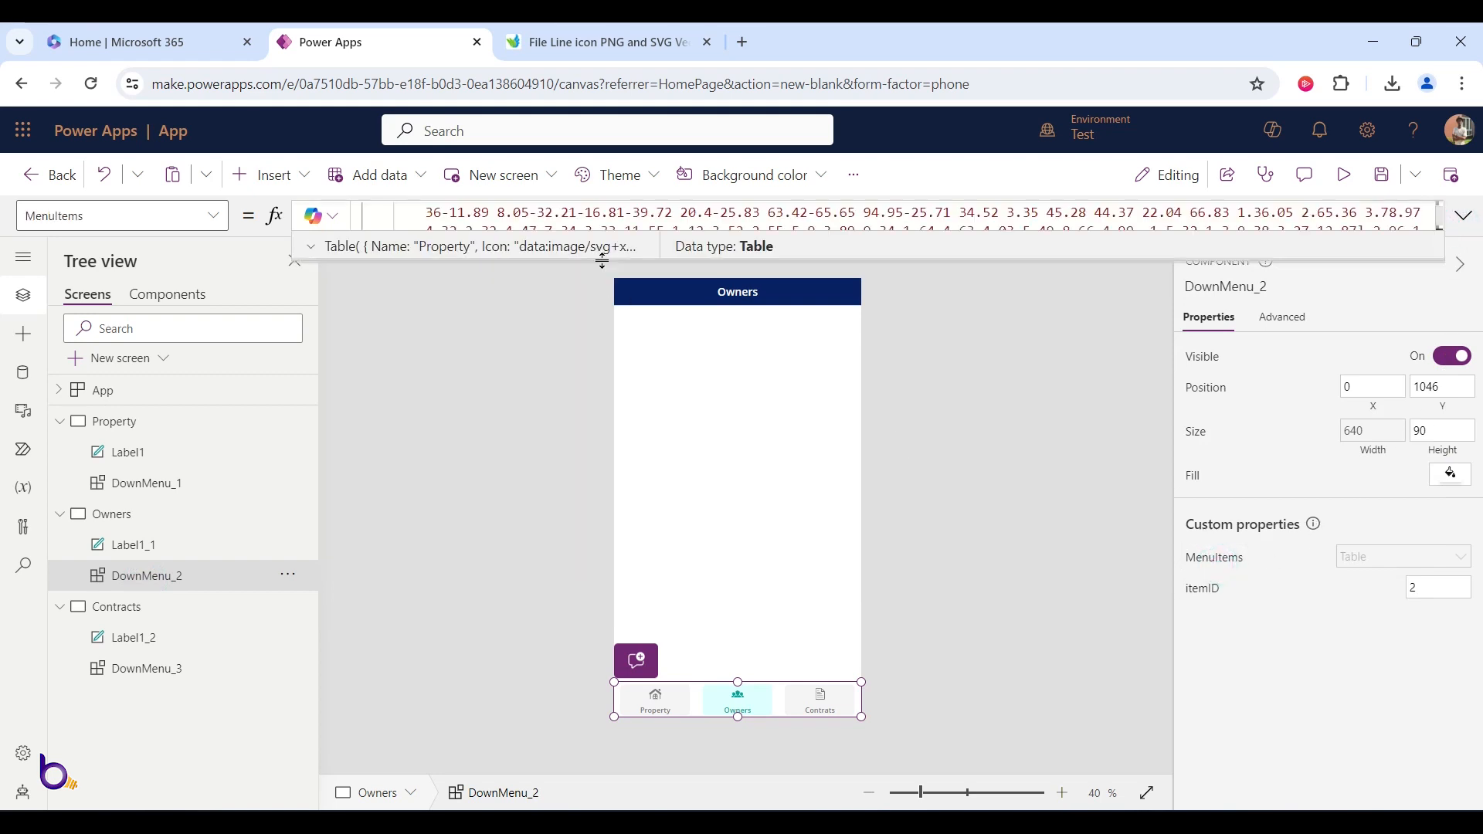
key("ctrl+a")
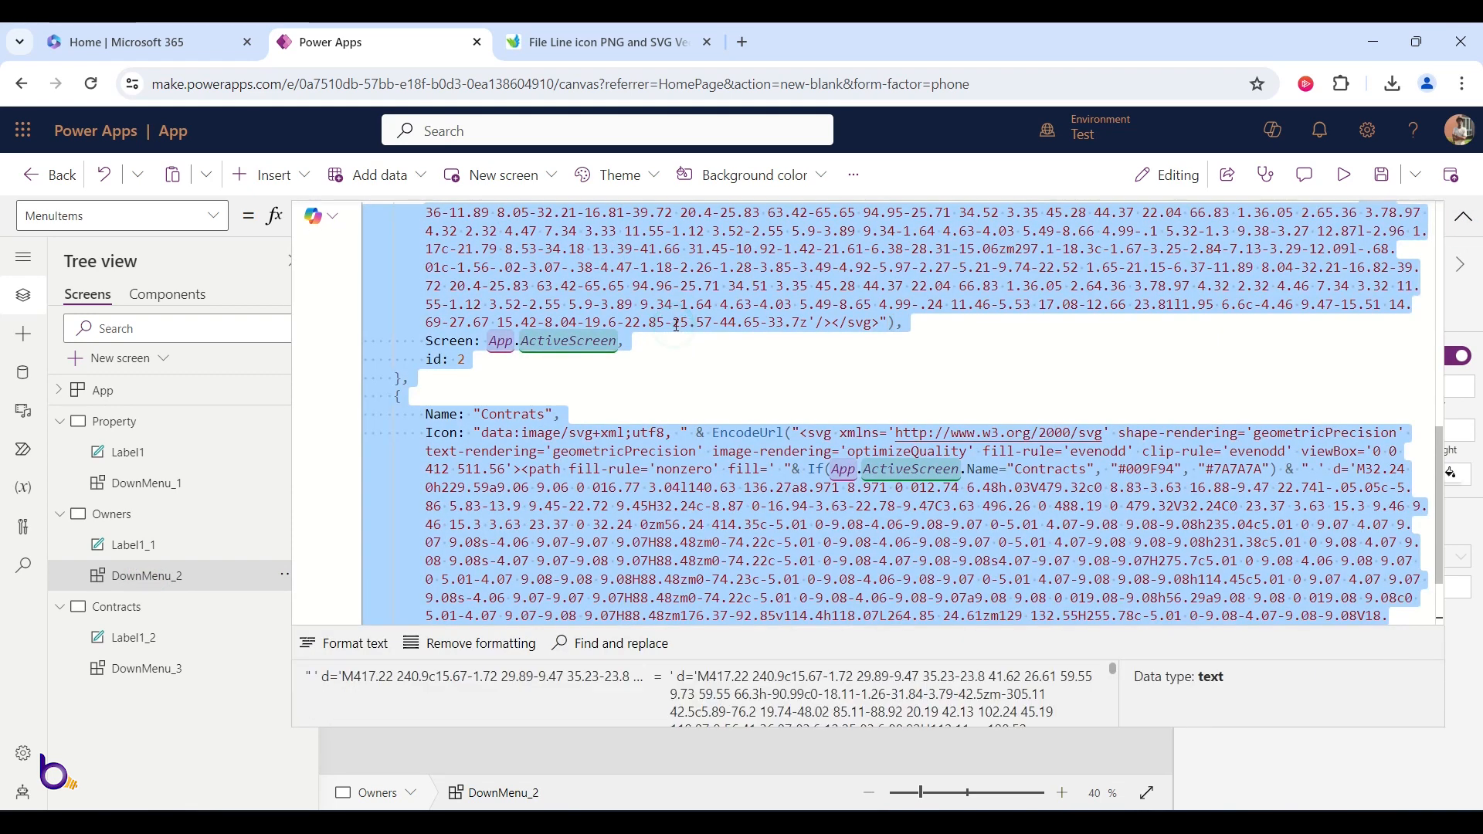
key("ctrl+v")
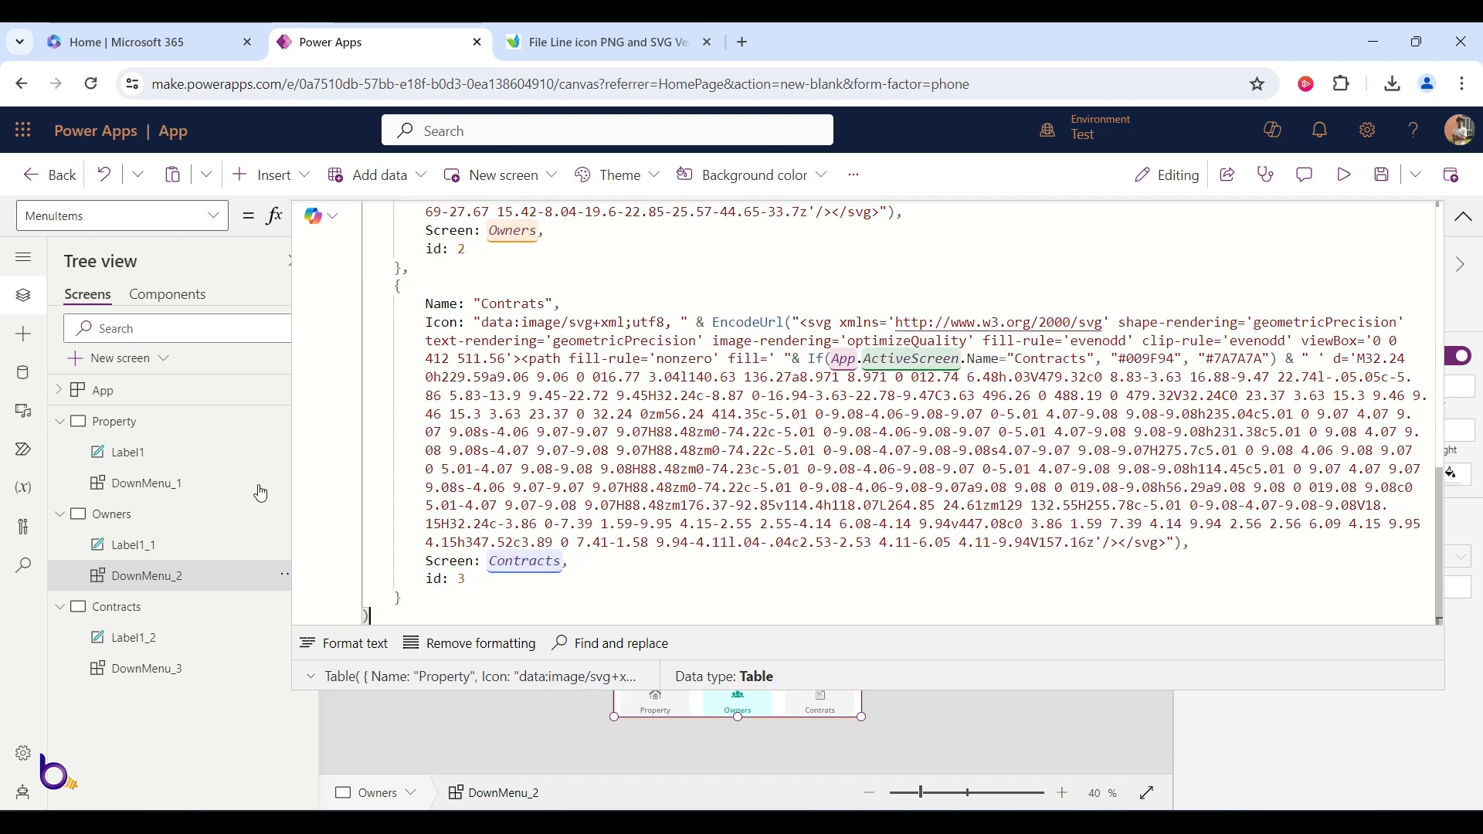
- Replace the MenuItems formula of DownMenu_3 on the Contracts screen with the formula copied from DownMenu_1
left_click(162, 607)
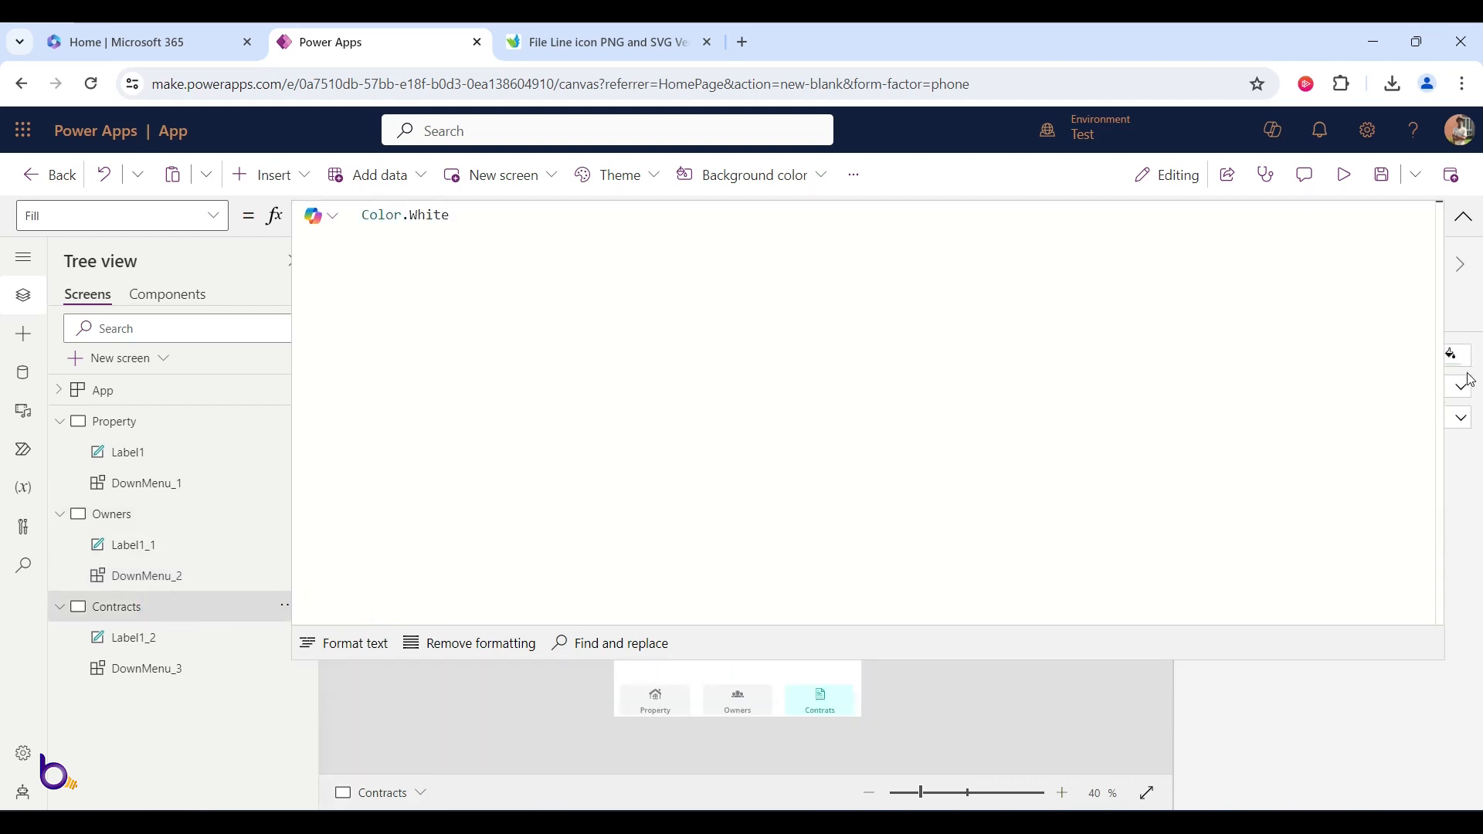
left_click(1462, 210)
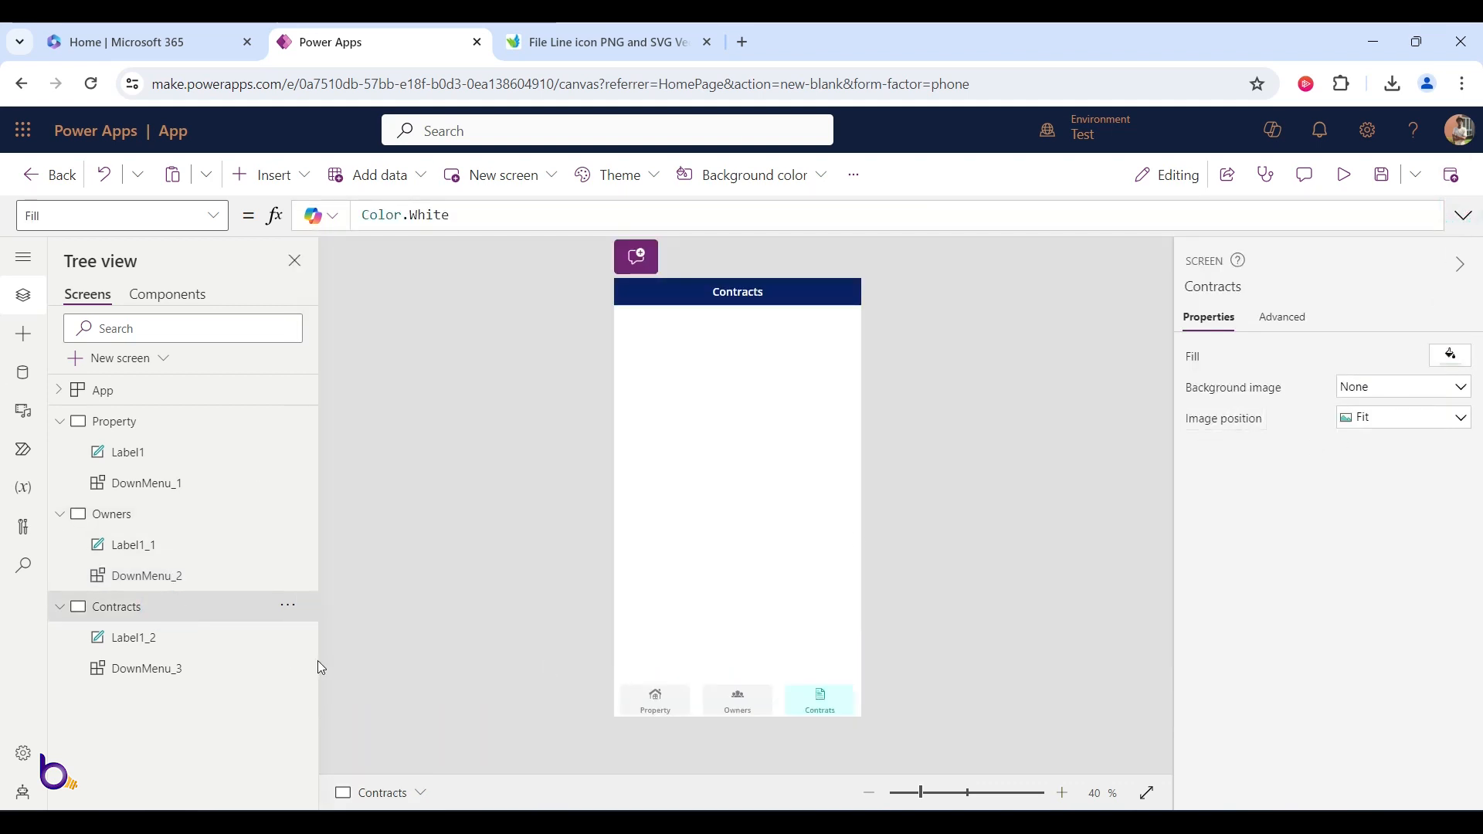
left_click(213, 678)
left_click(1213, 560)
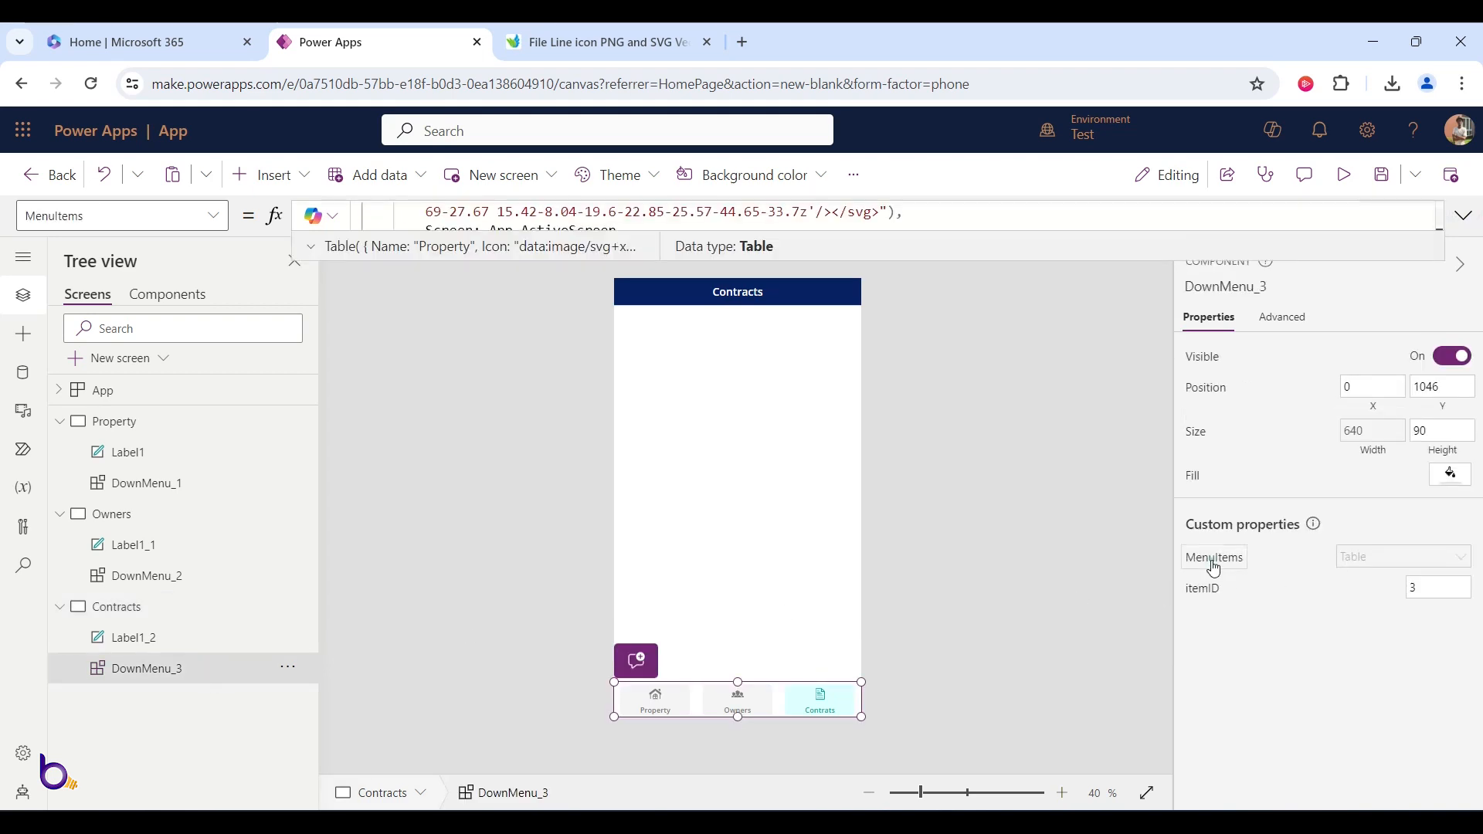
left_click_drag(724, 255, 734, 584)
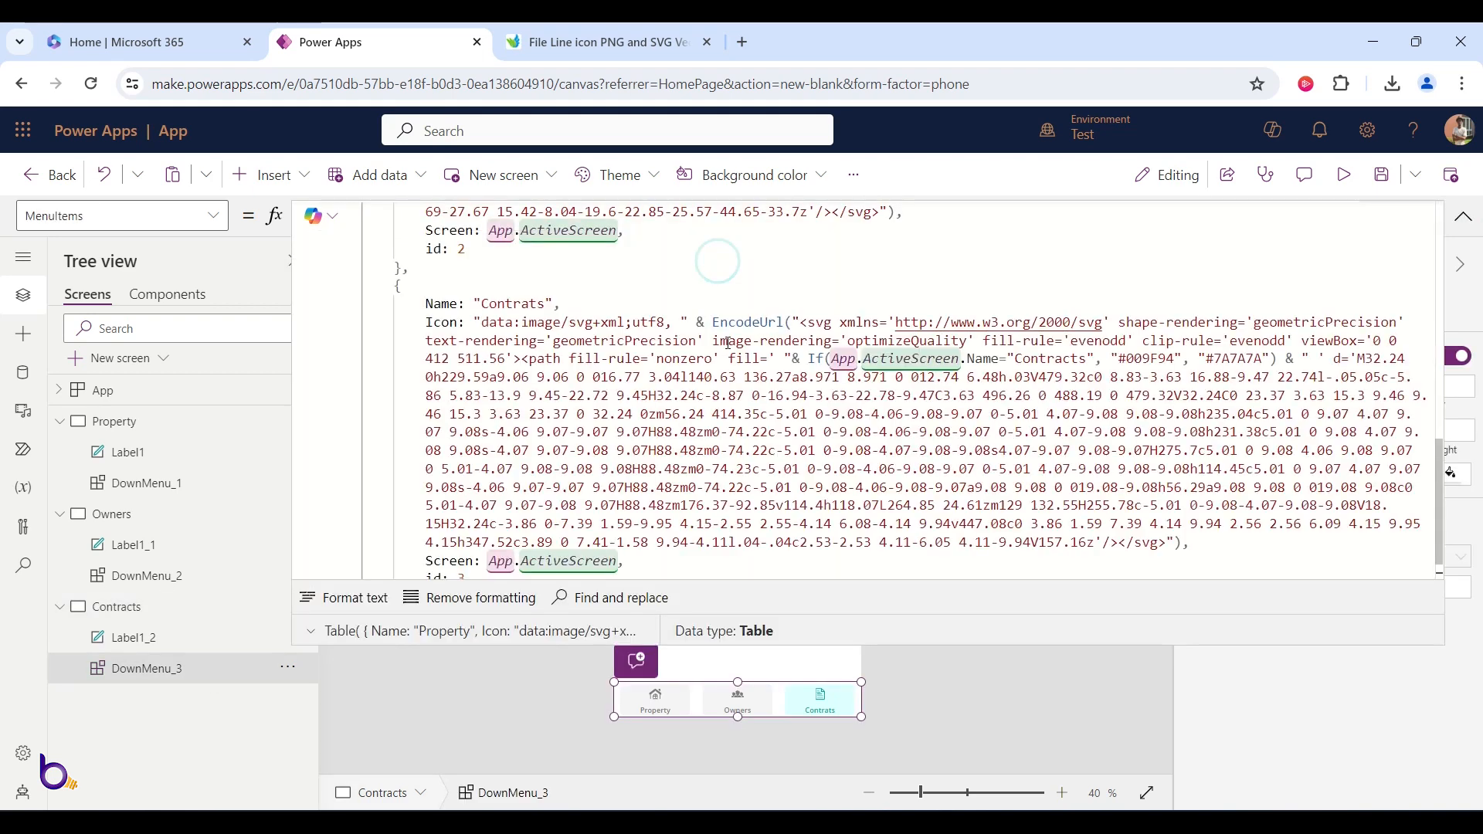
key("ctrl+a")
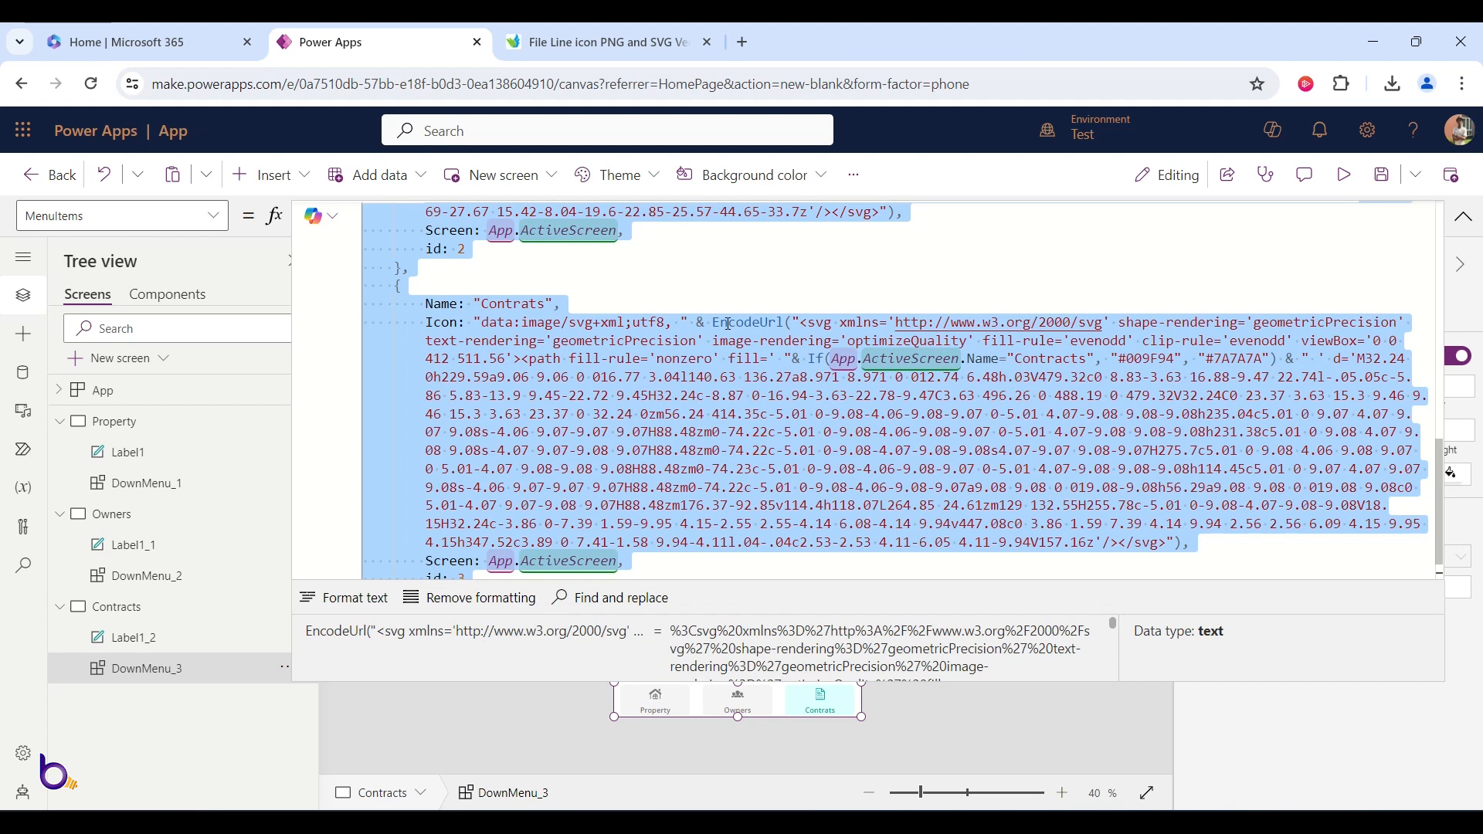
key("ctrl+v")
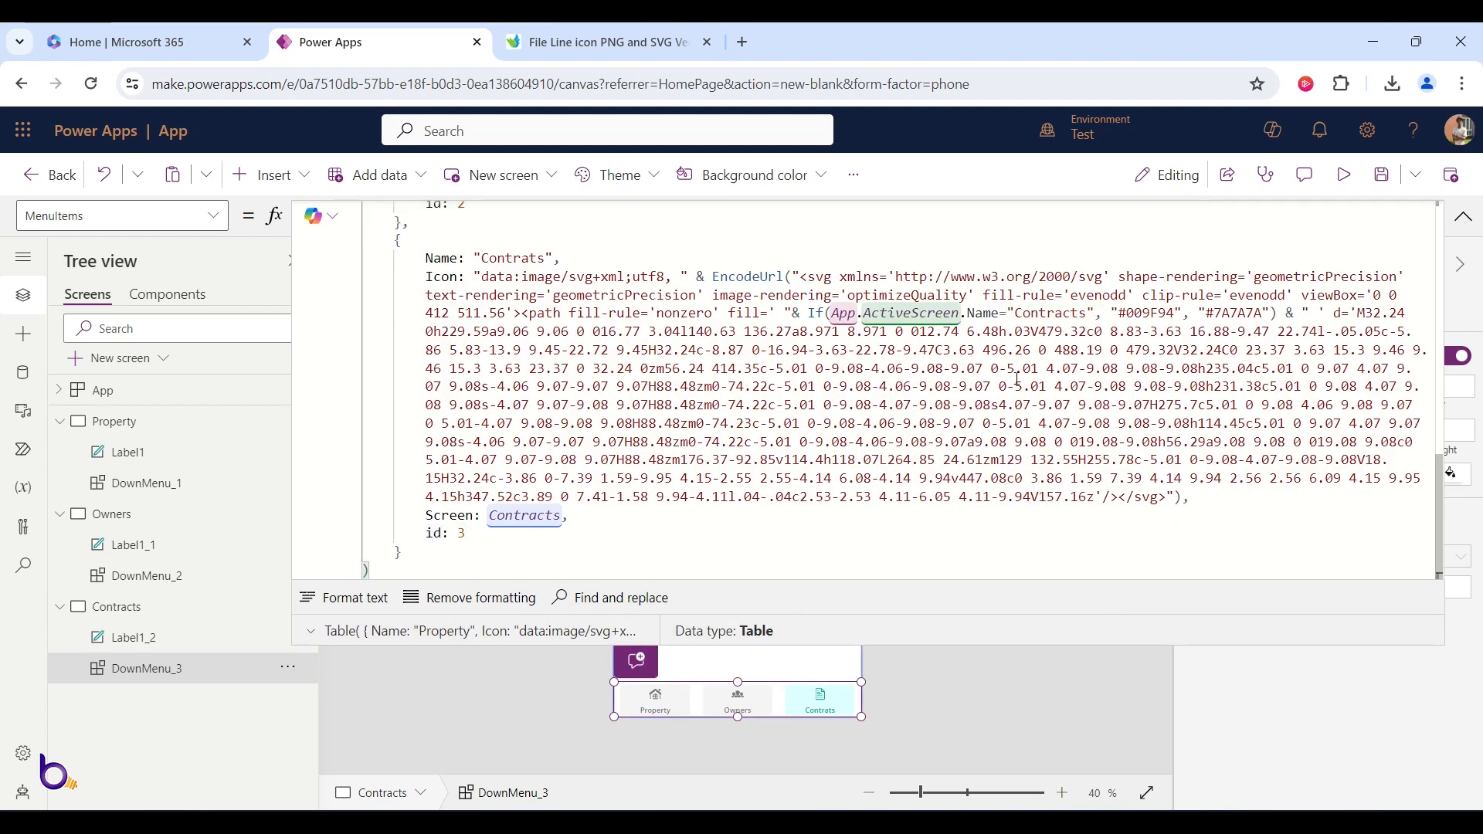
- Preview the app and test the menu's navigation between the Owners, Property and Contracts screens, then close the preview
left_click(1344, 176)
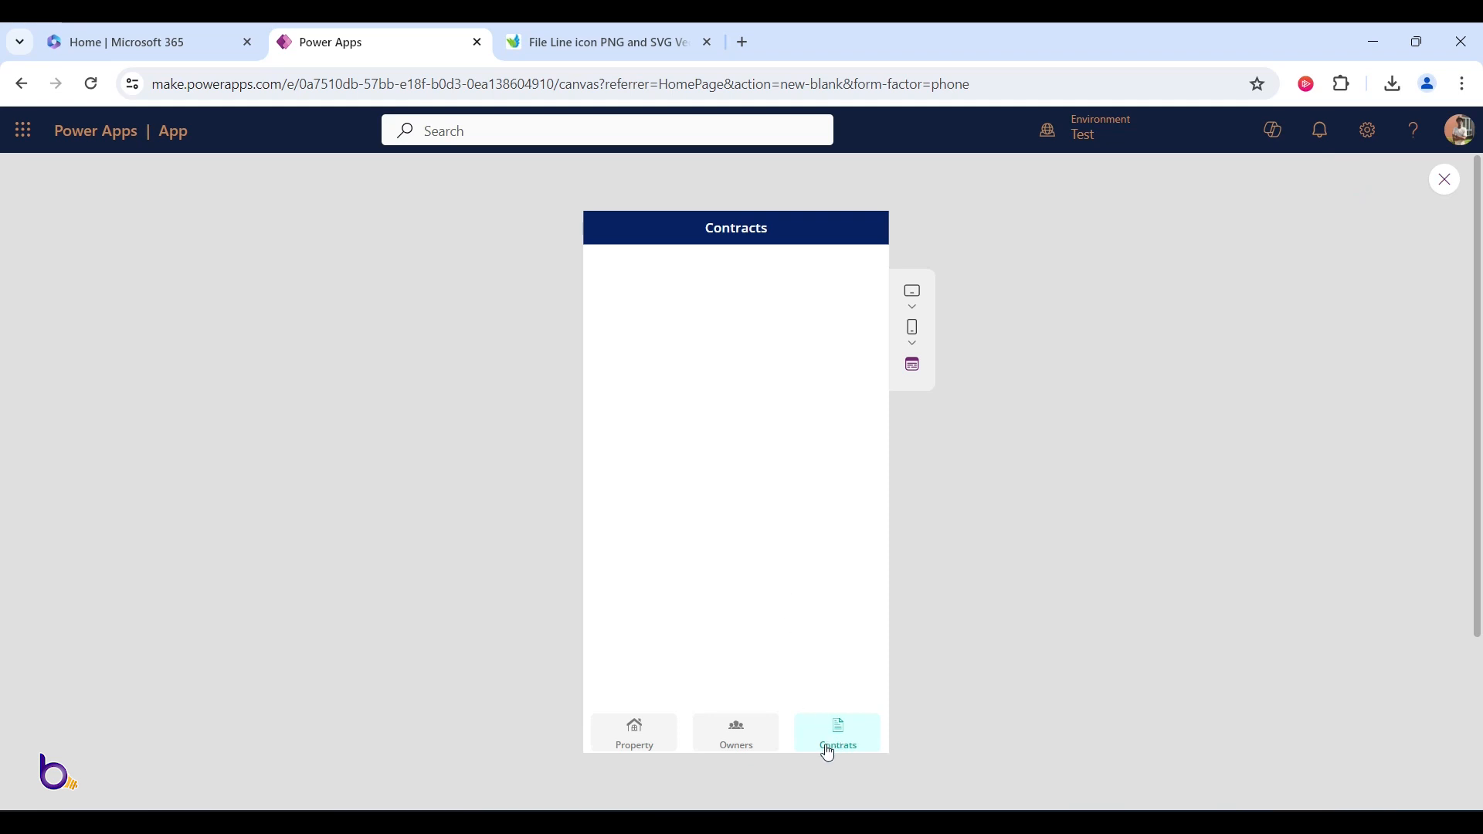
left_click(768, 742)
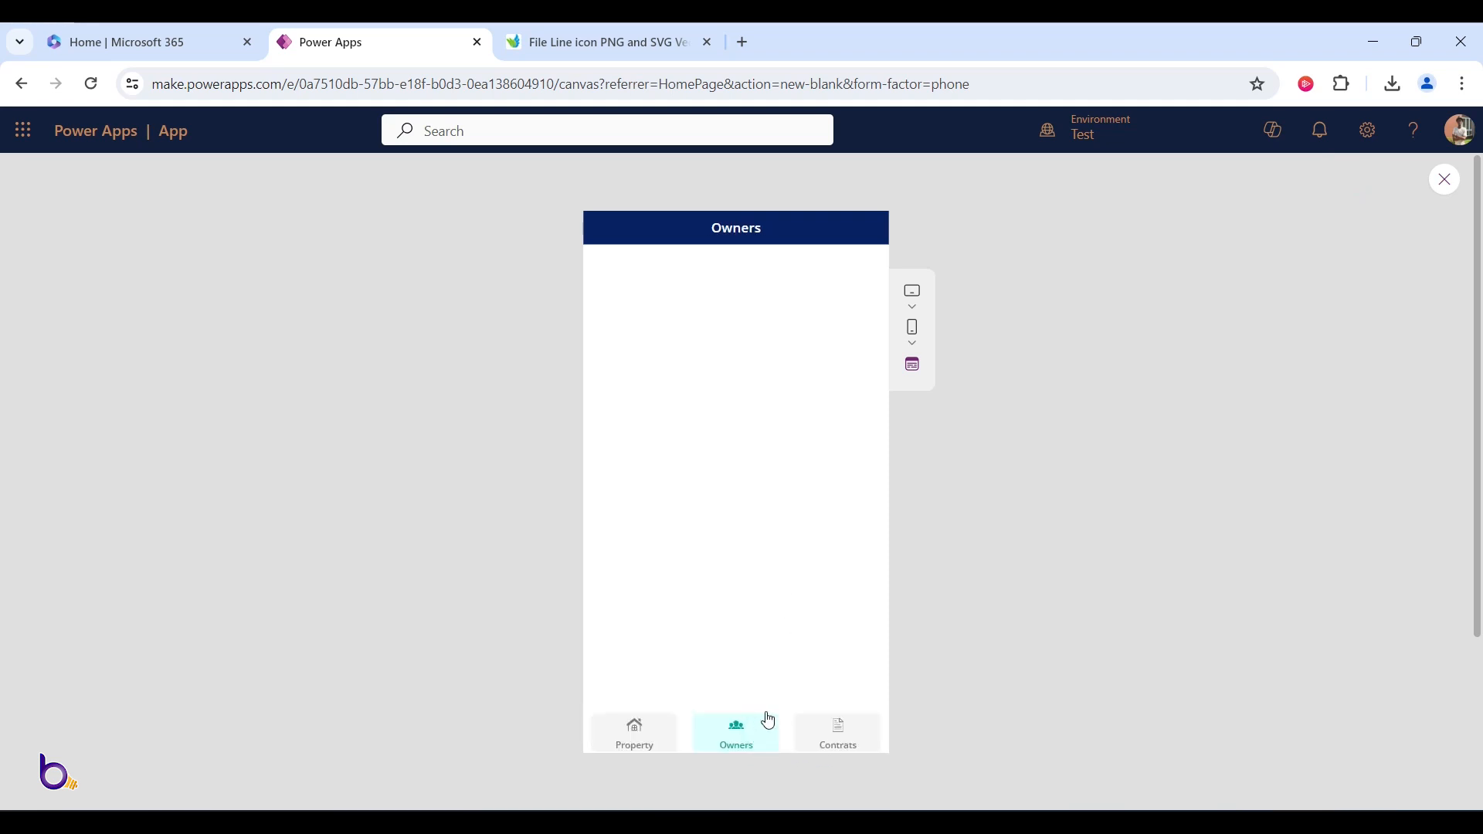
left_click(656, 740)
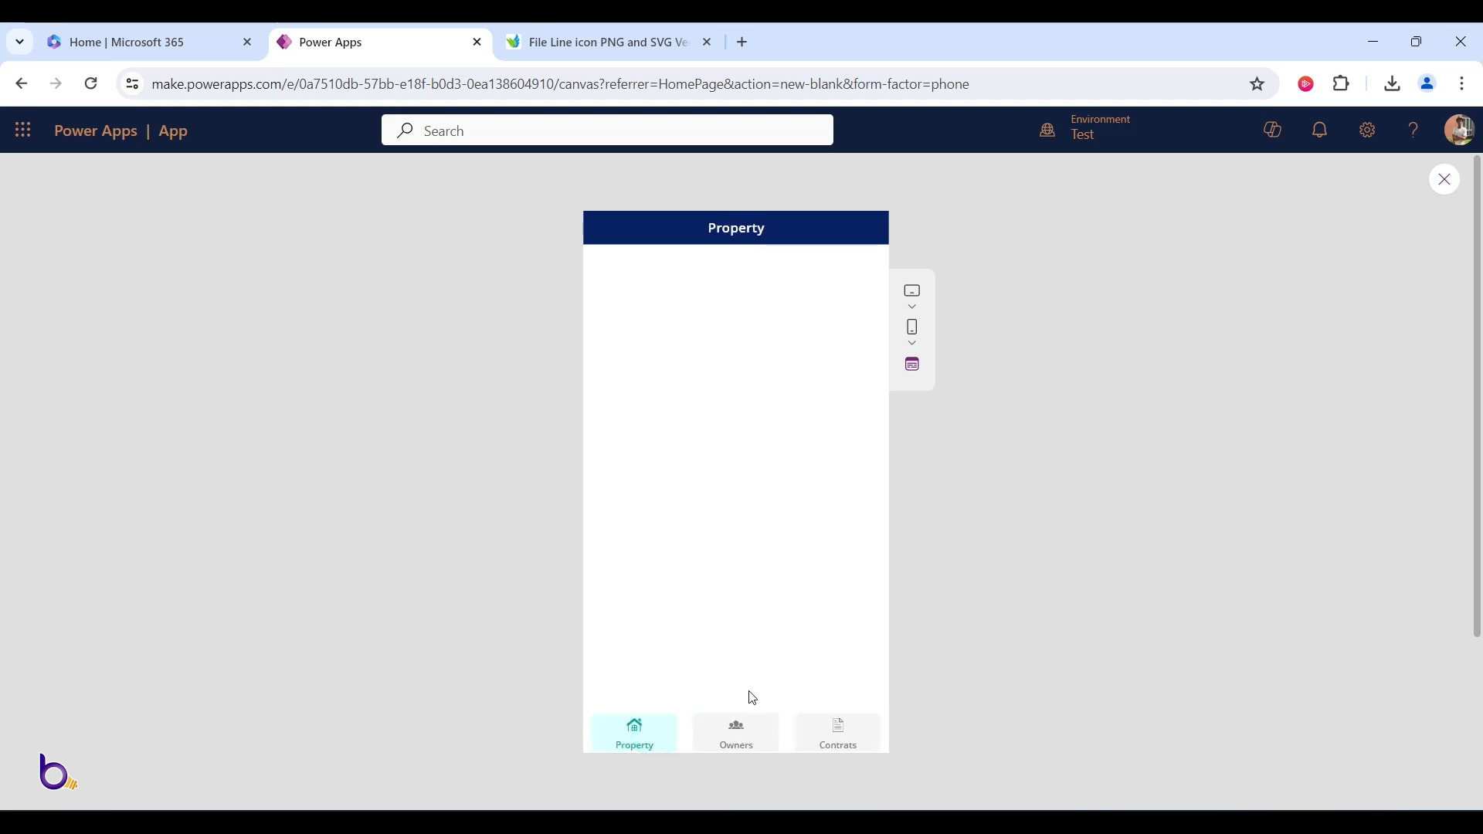
left_click(757, 731)
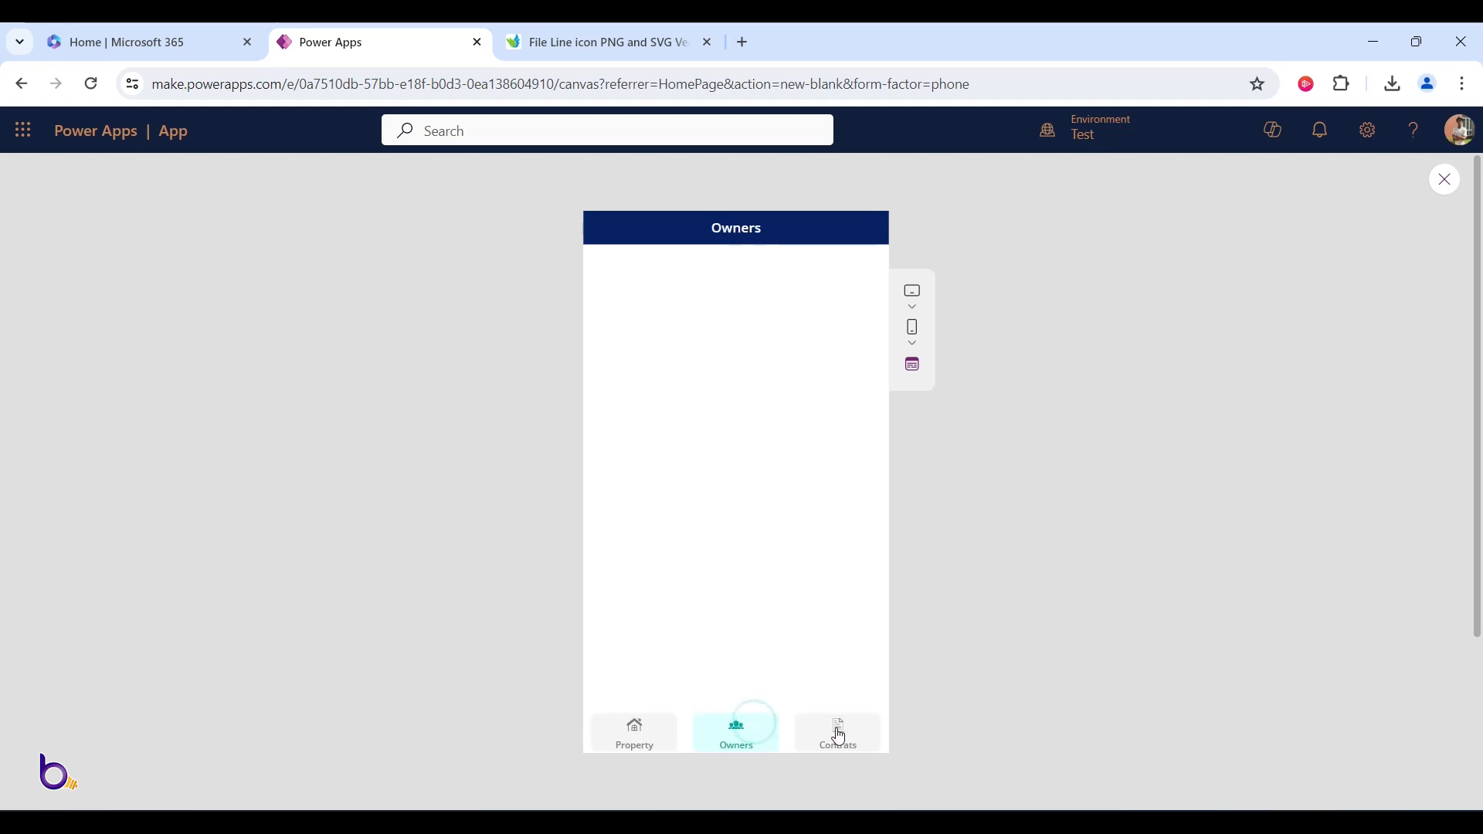
left_click(859, 740)
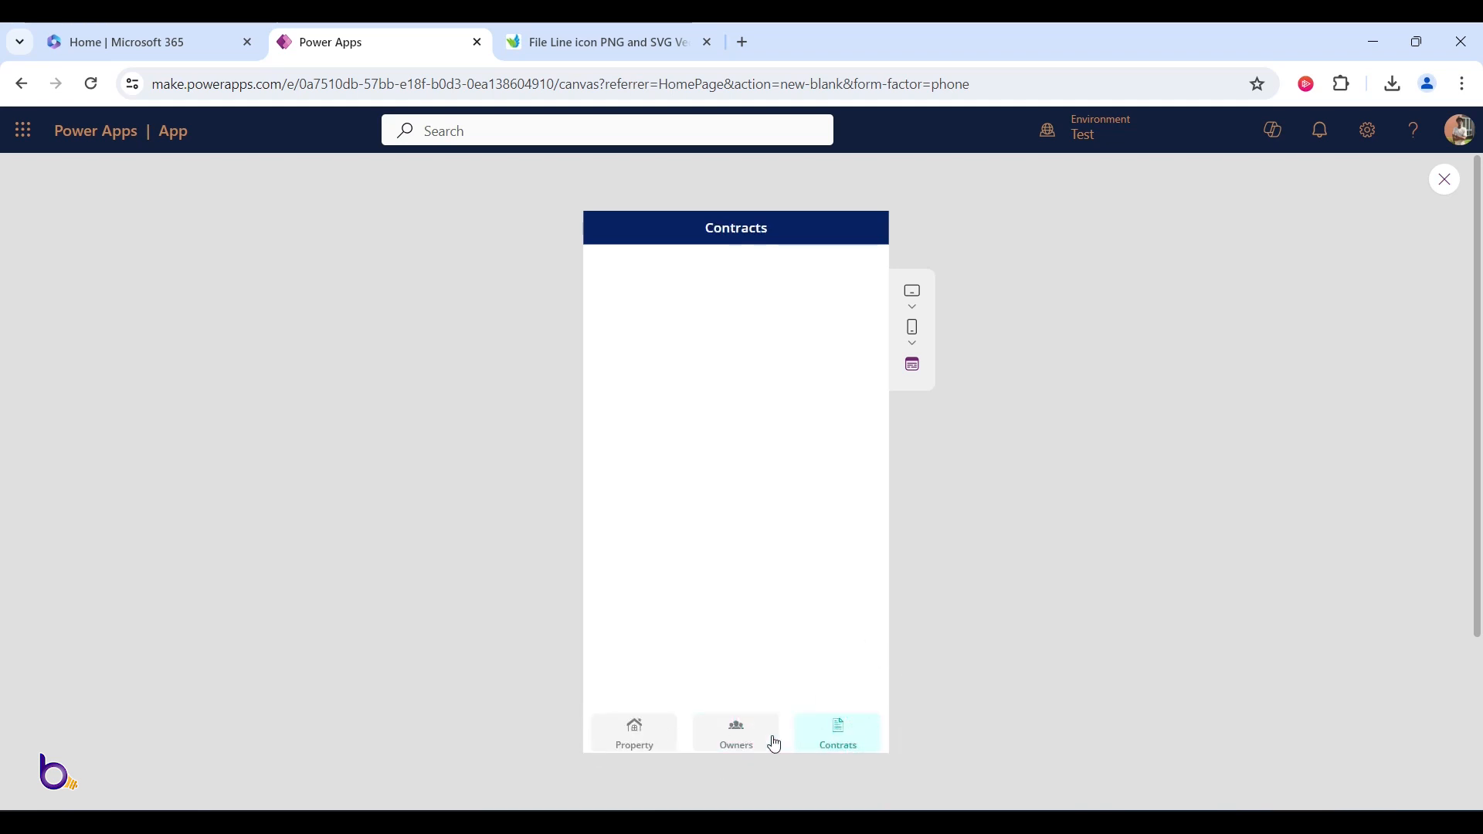
key("Escape")
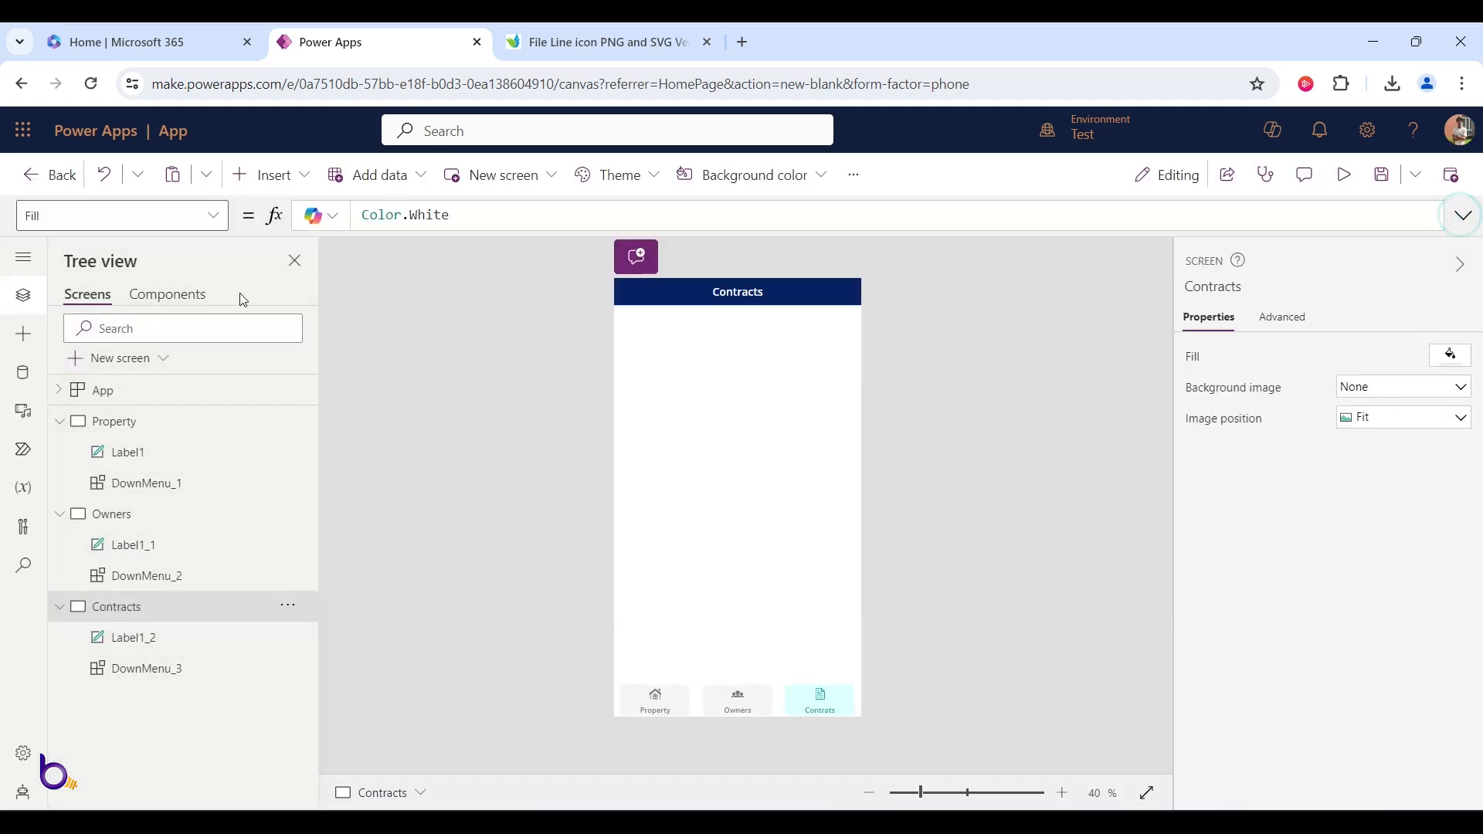
left_click(196, 296)
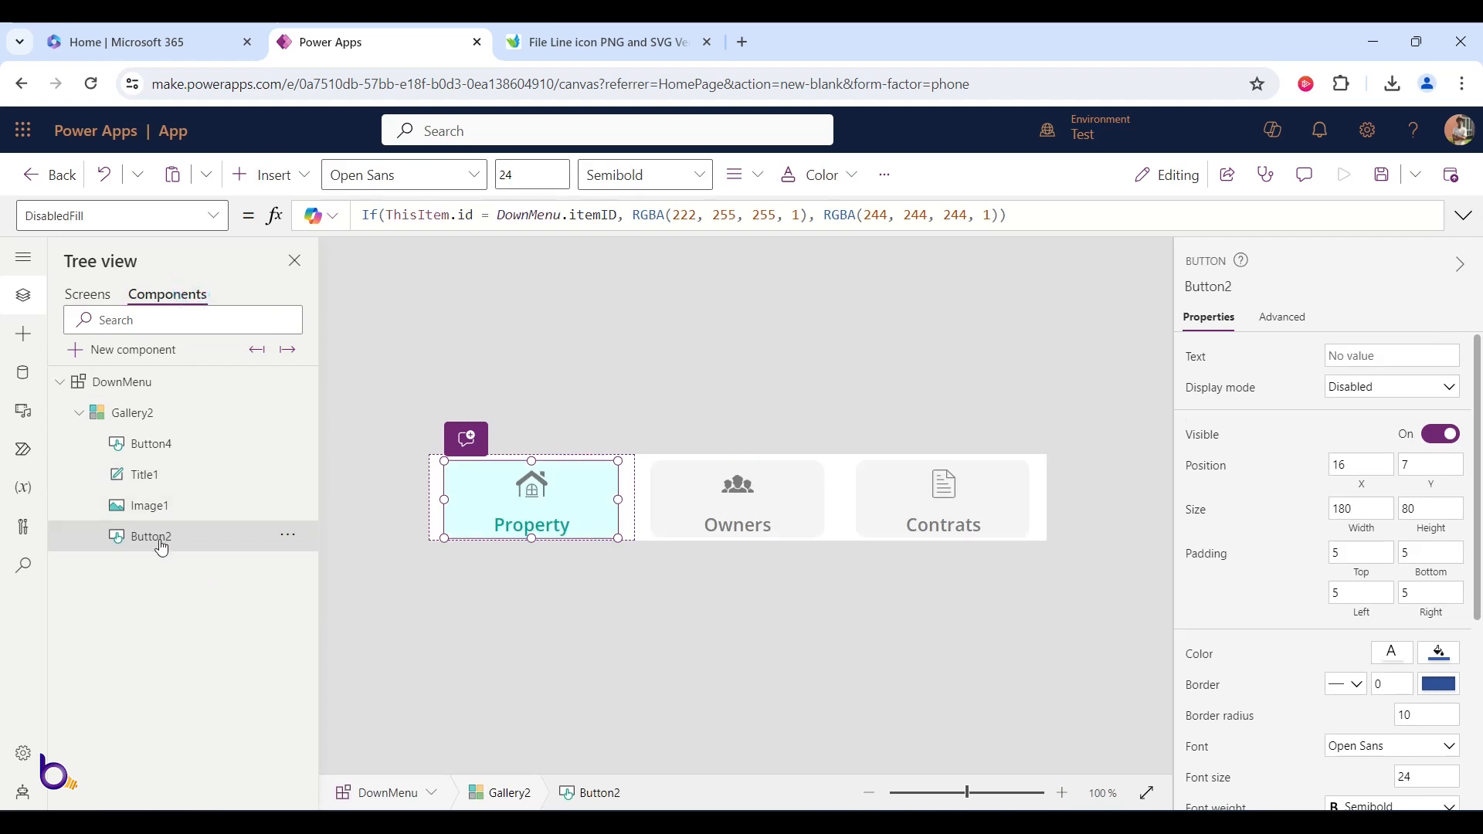
left_click(87, 416)
left_click(83, 421)
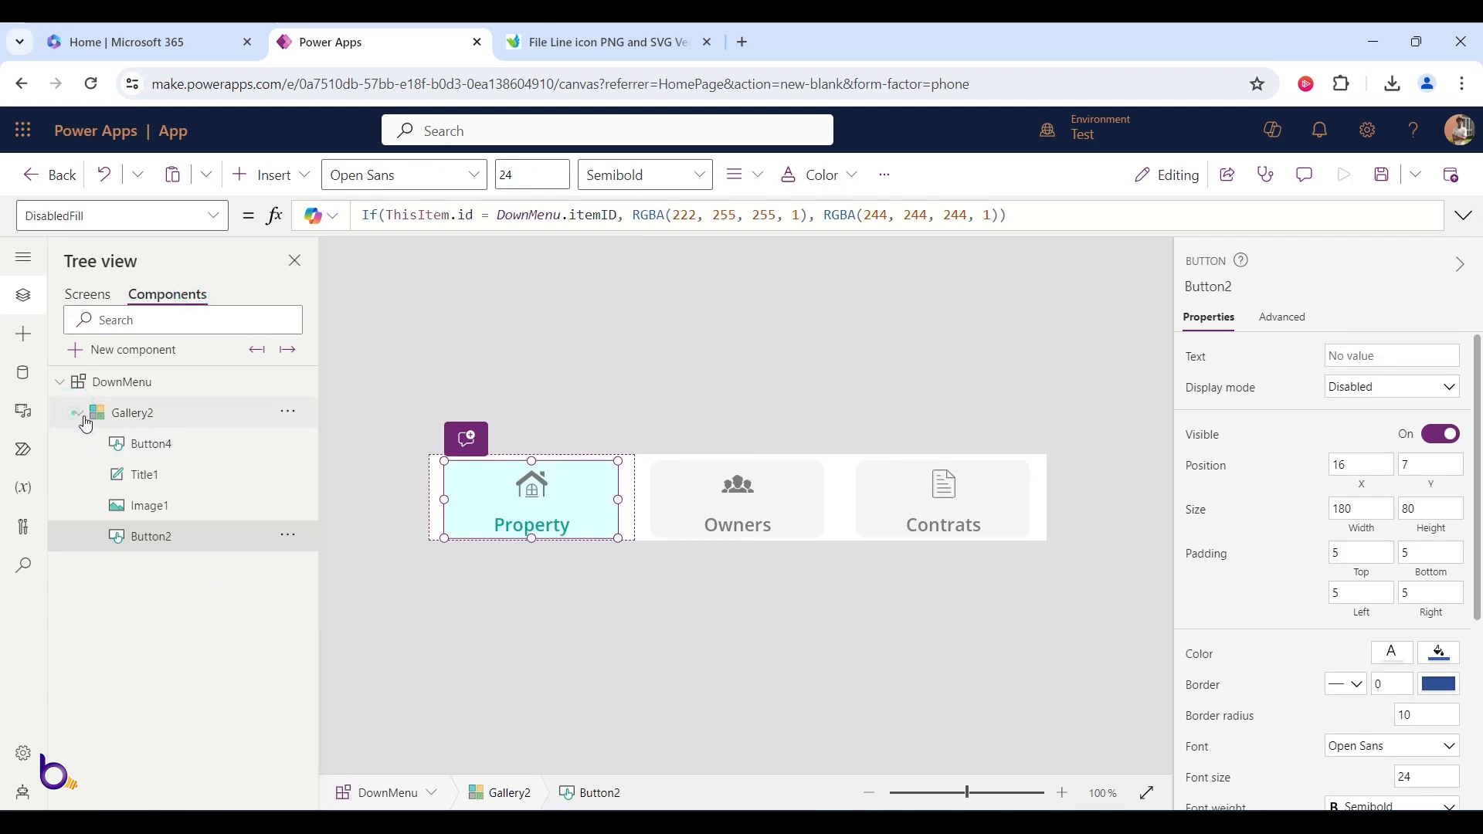
left_click(79, 413)
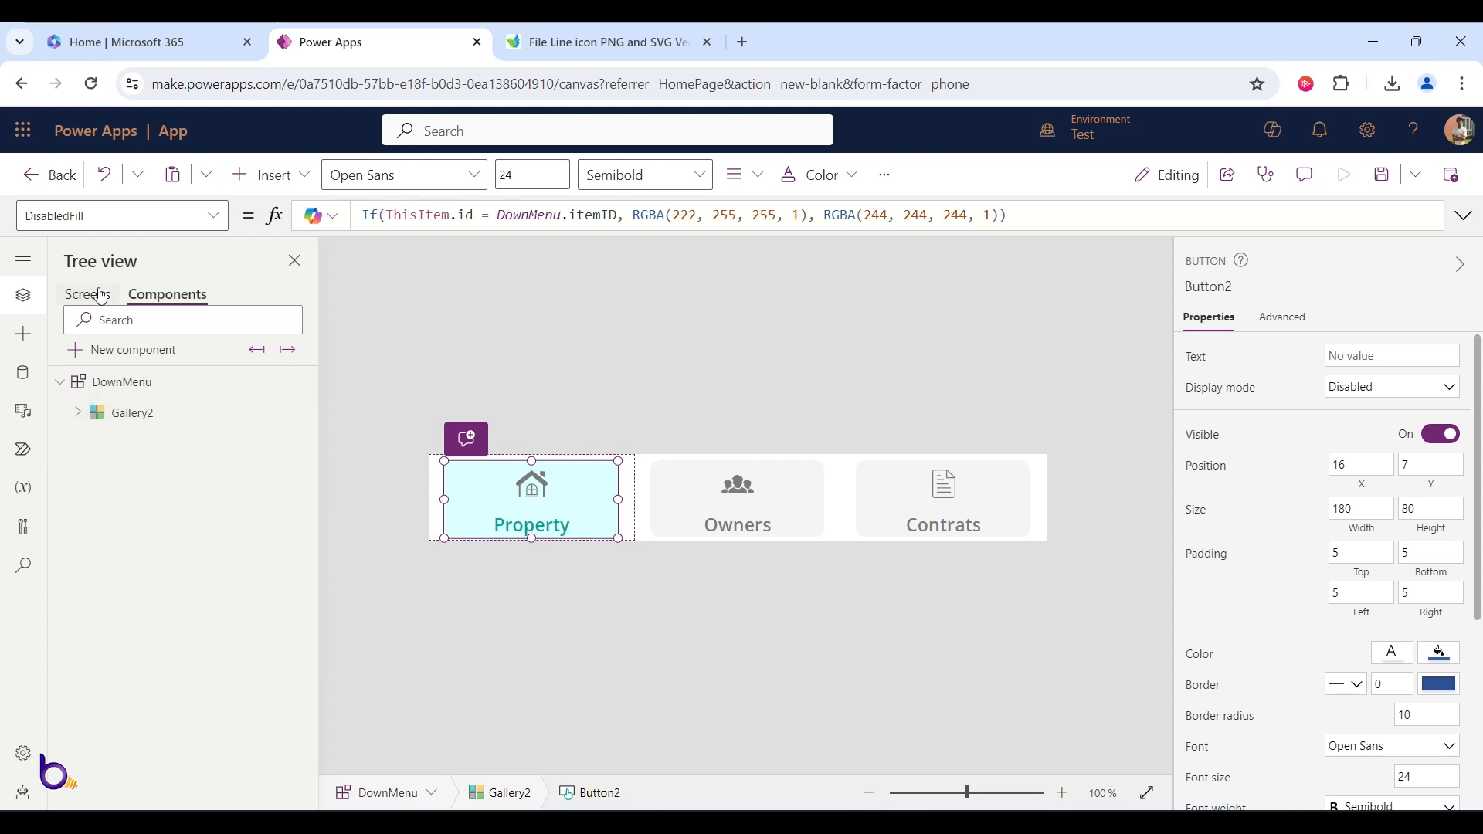
left_click(101, 296)
left_click(162, 577)
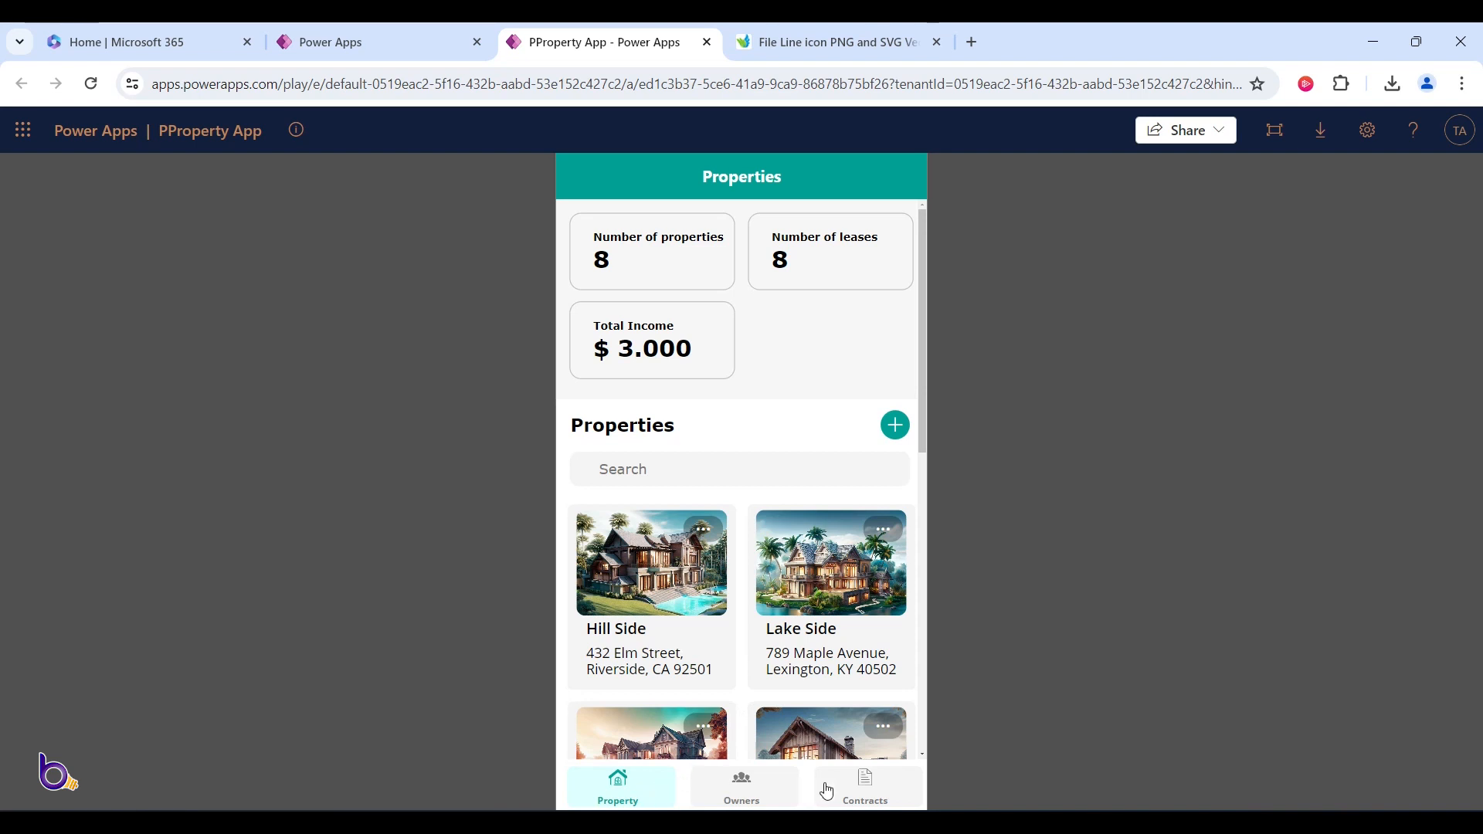
- In the running PProperty App, visit the Contracts, Owners and Properties screens through its navigation menu
left_click(825, 790)
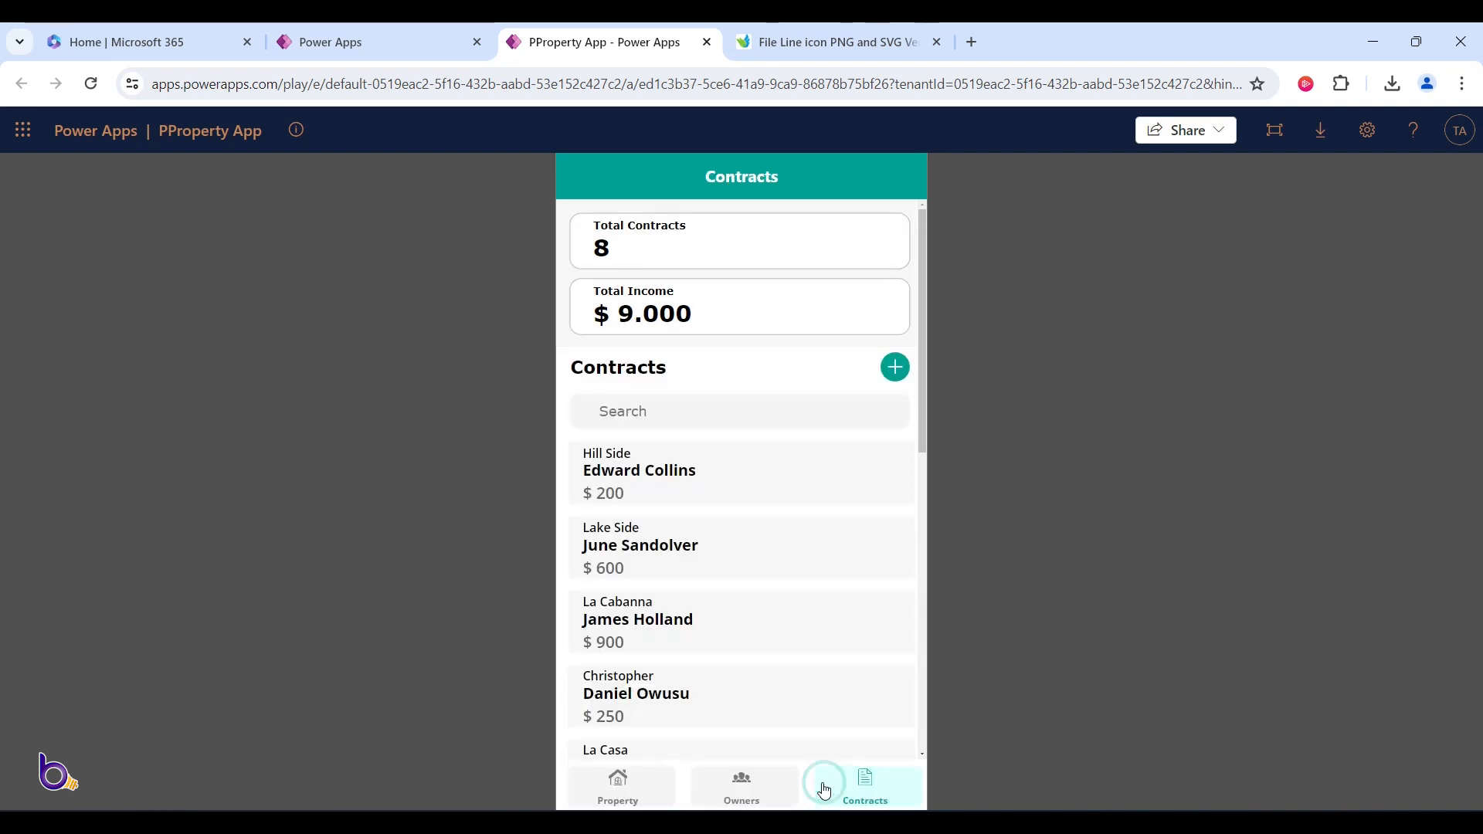
left_click(661, 798)
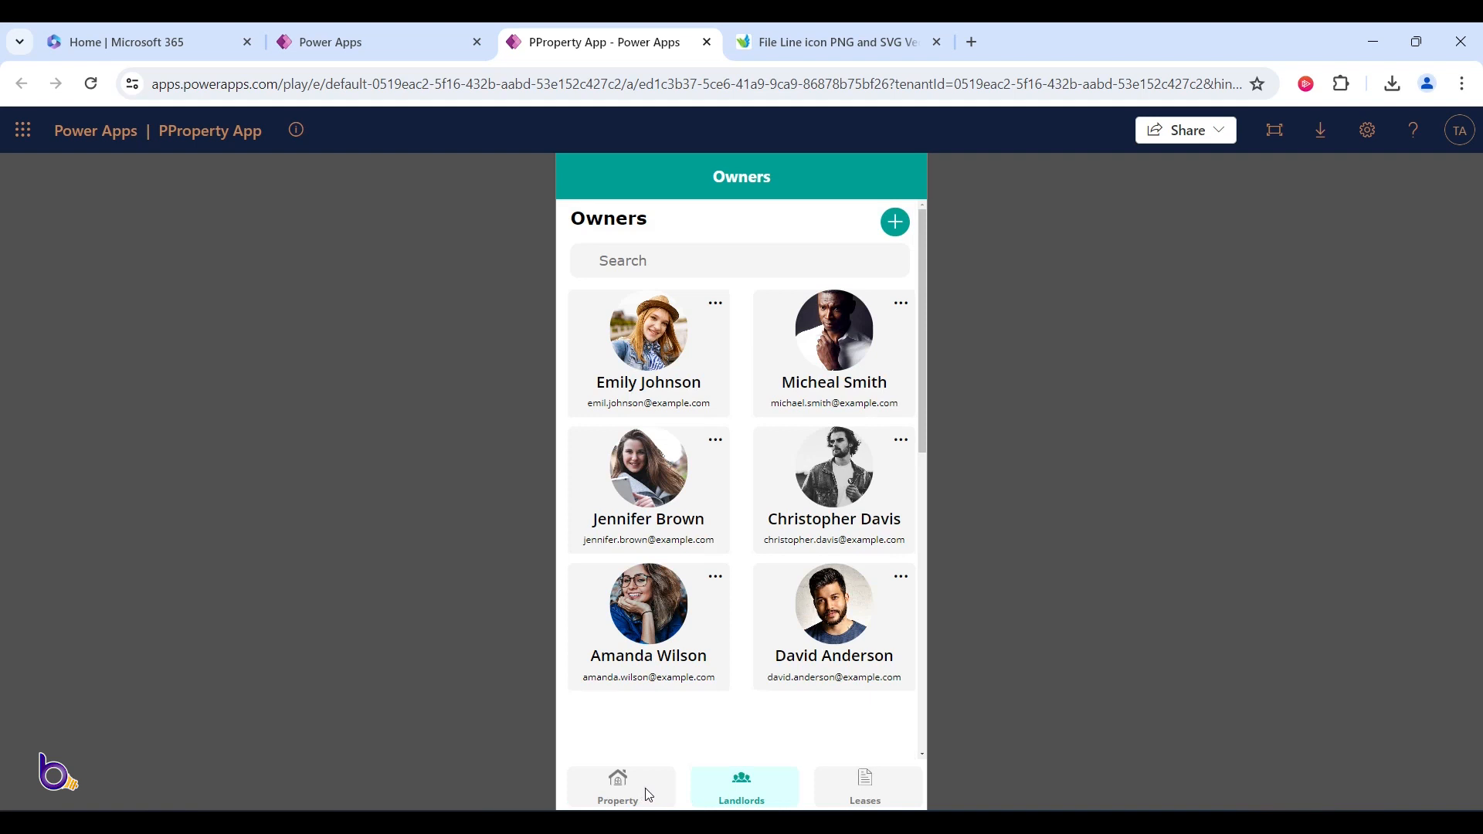
left_click(653, 794)
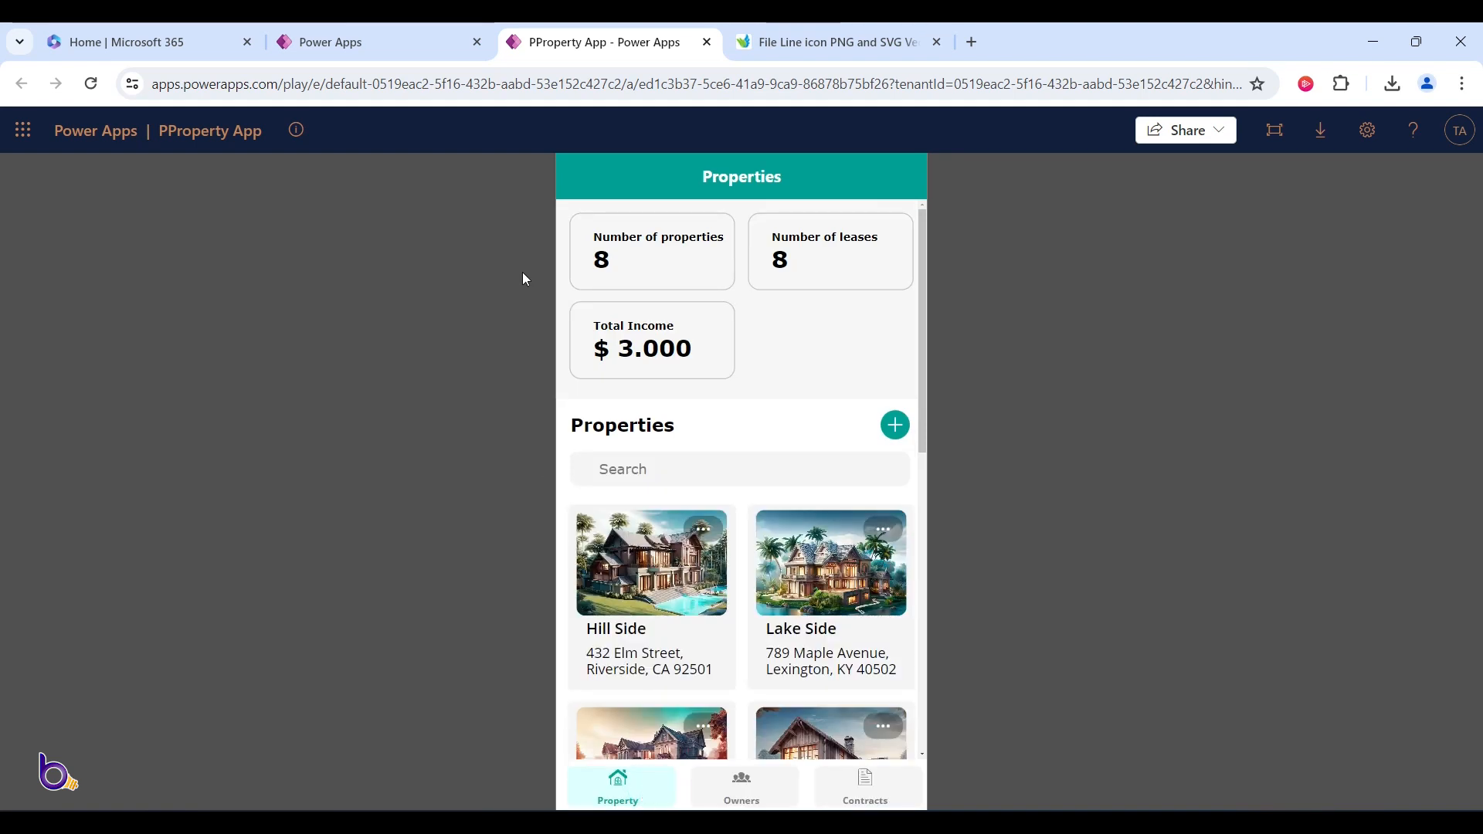